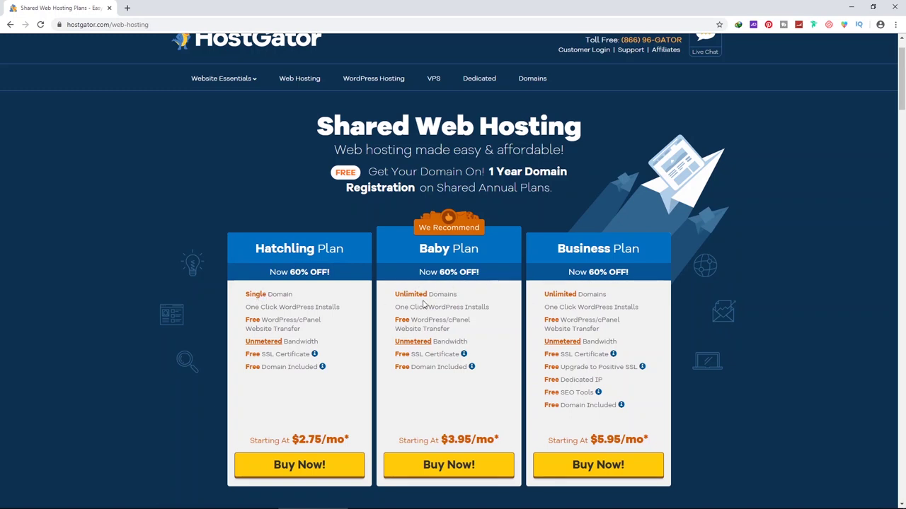
Start checkout for the Baby plan and search ojpersonel.com as the free primary domain
triple_click(269, 294)
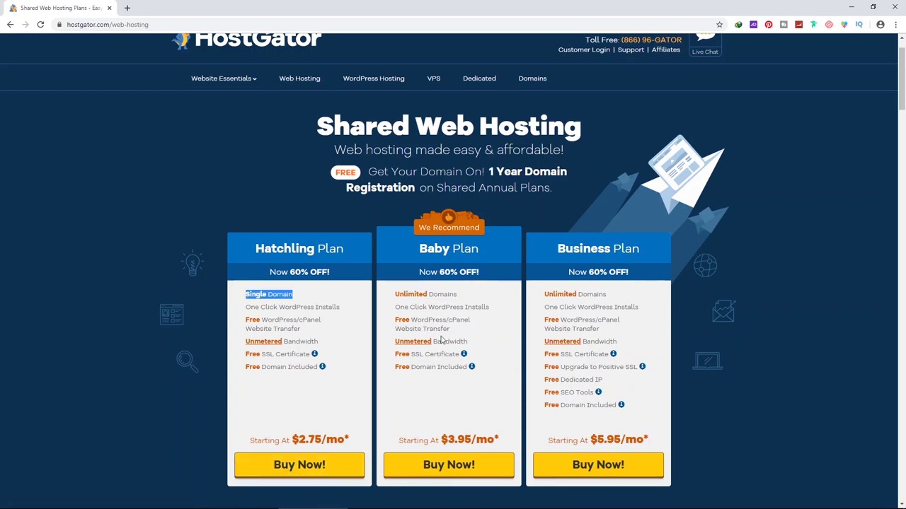
click(454, 467)
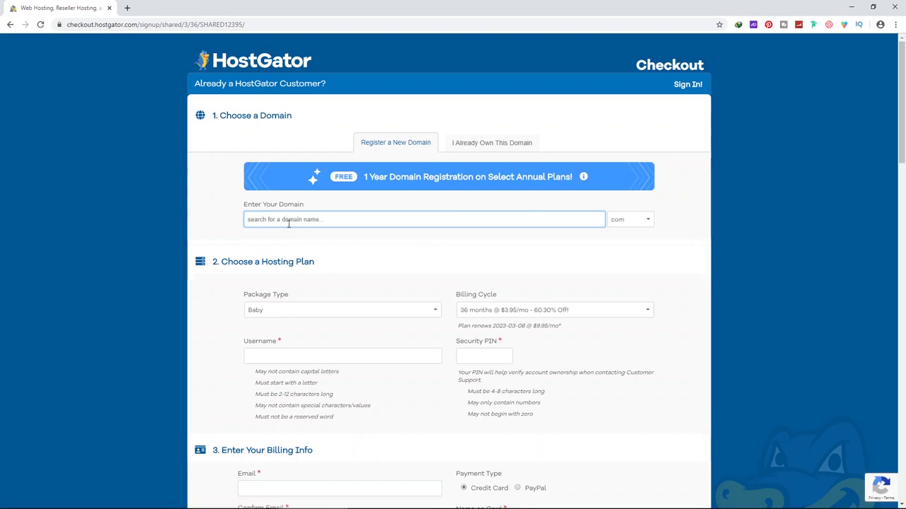
text(ojpersonel)
key(Return)
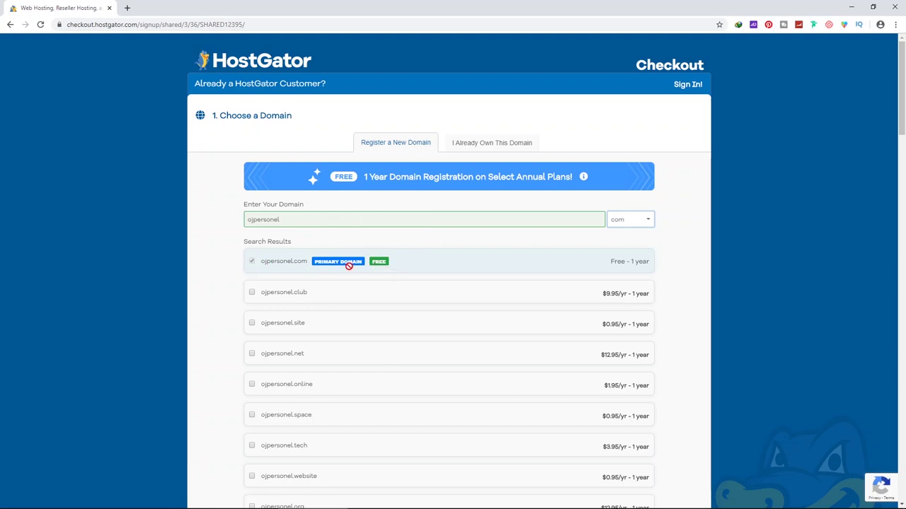
Change the Billing Cycle dropdown to '12 months @ $5.95/mo'
scroll(273, 253, down, 7)
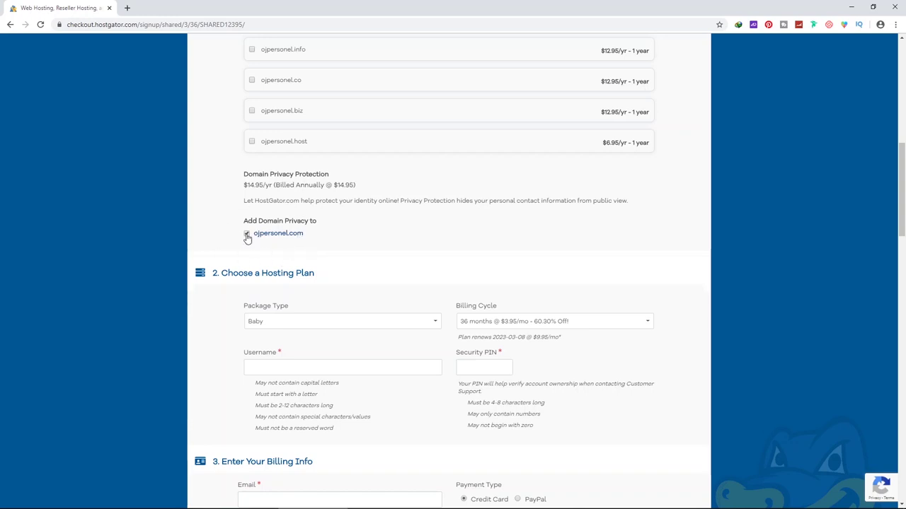
scroll(349, 210, down, 2)
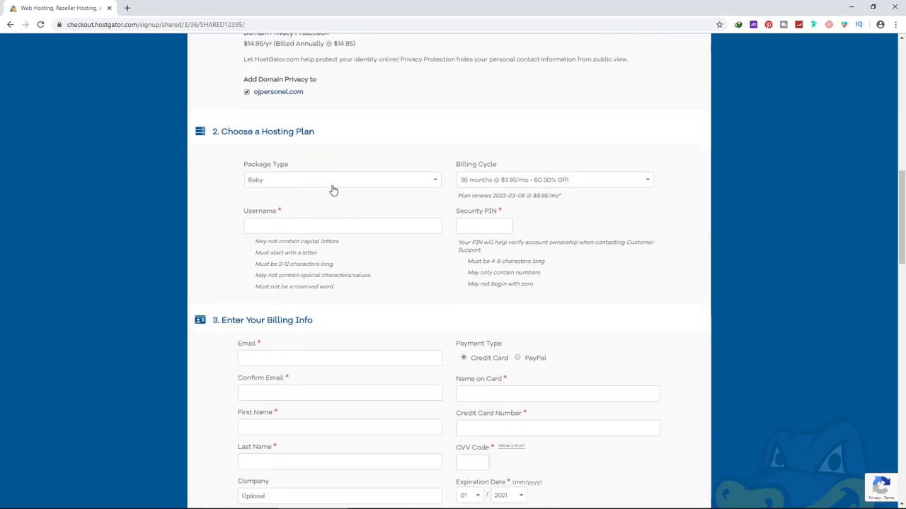
click(501, 183)
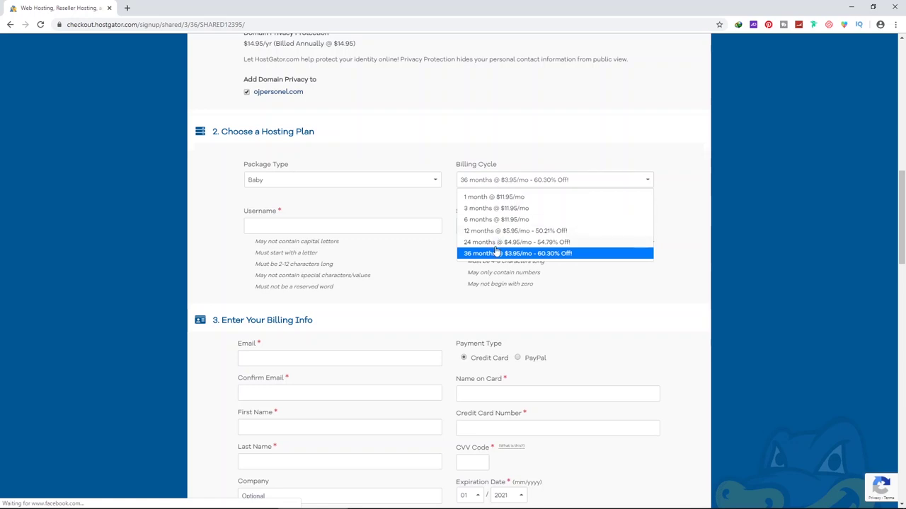
click(487, 197)
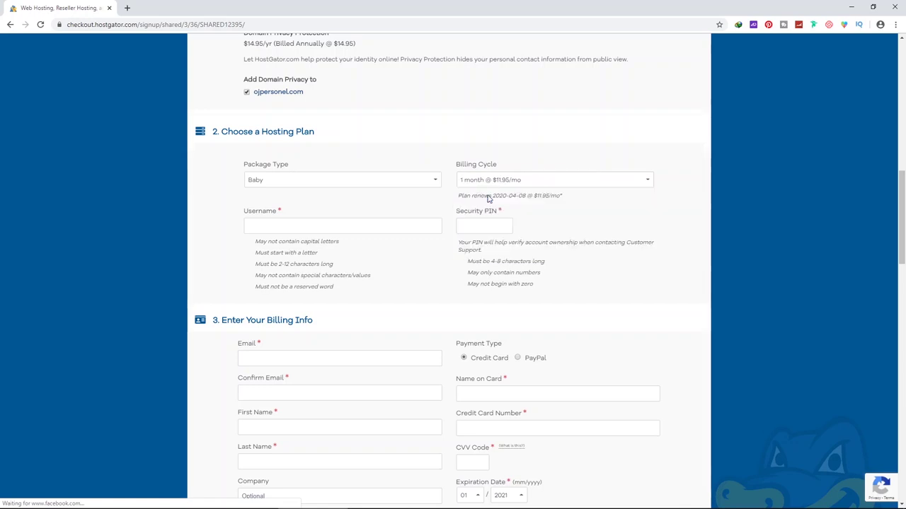
click(485, 186)
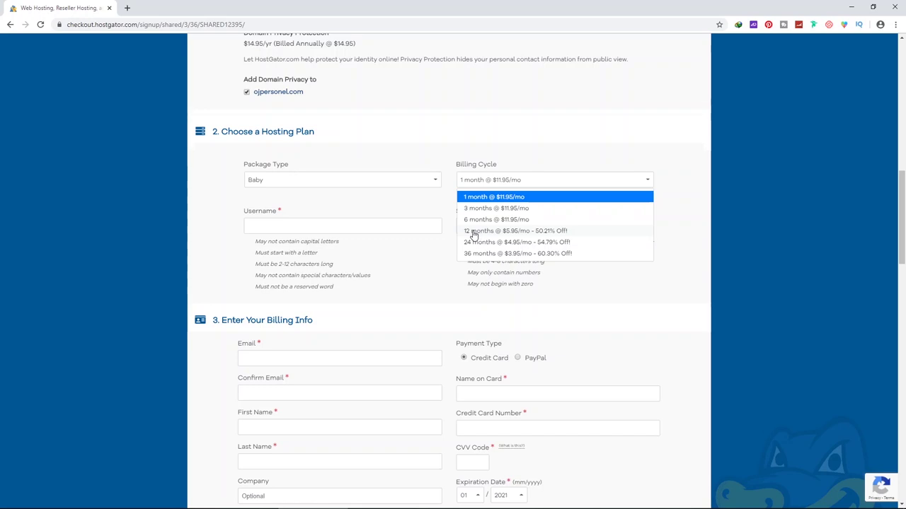
click(472, 232)
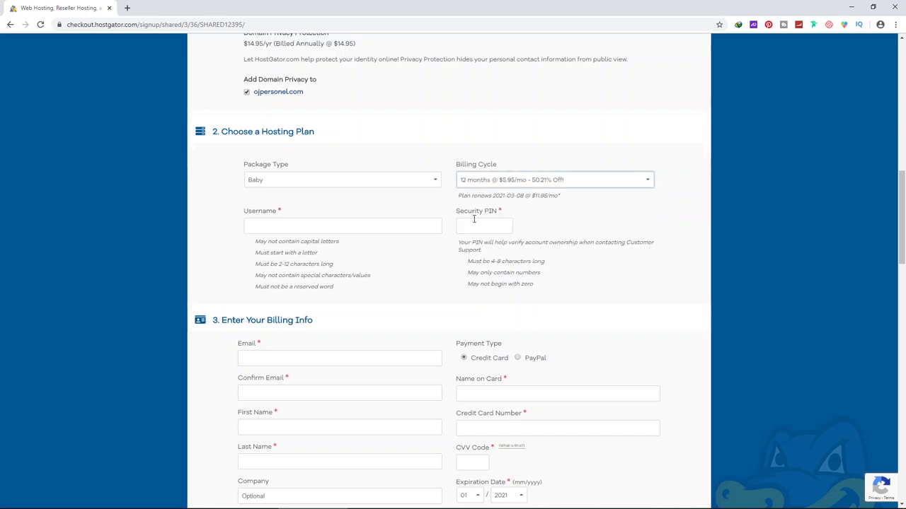
click(489, 183)
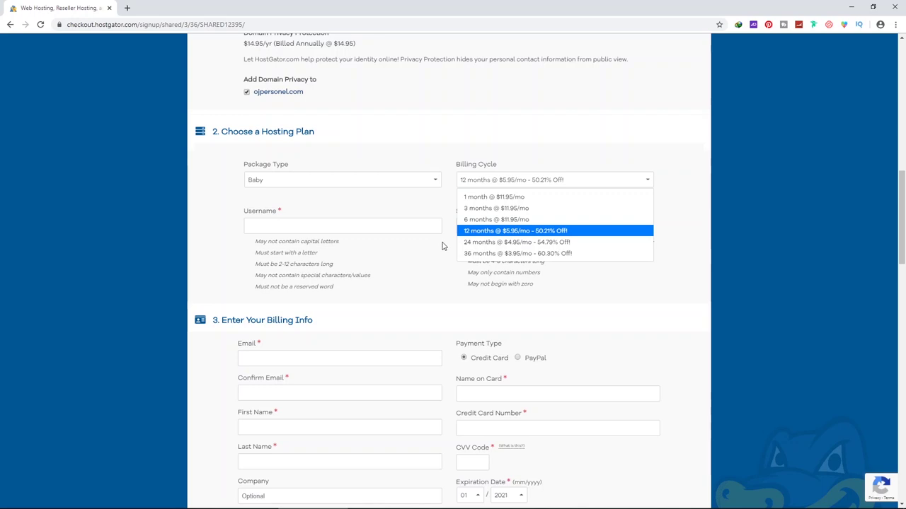
click(467, 230)
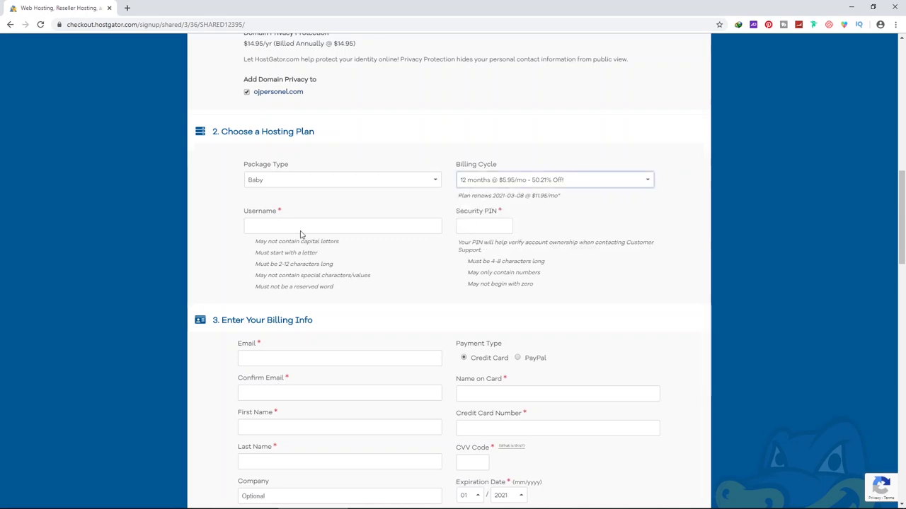
Select the account username field and review the checkout form's add-on section
click(270, 225)
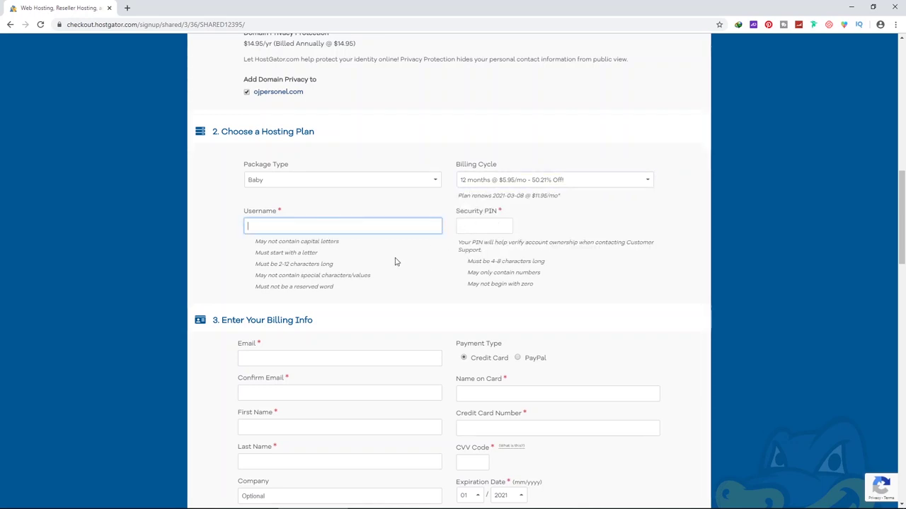
scroll(410, 269, down, 3)
scroll(382, 252, up, 1)
scroll(424, 191, up, 1)
scroll(410, 276, down, 2)
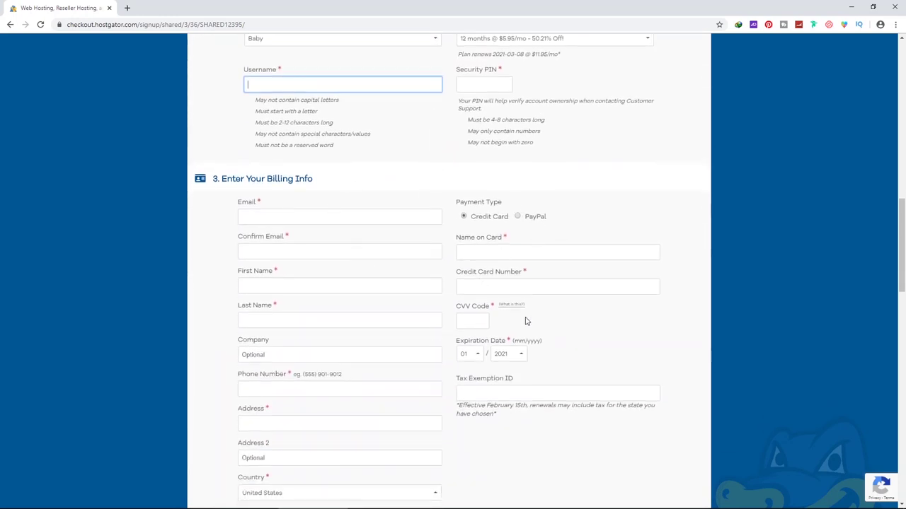
scroll(473, 273, down, 3)
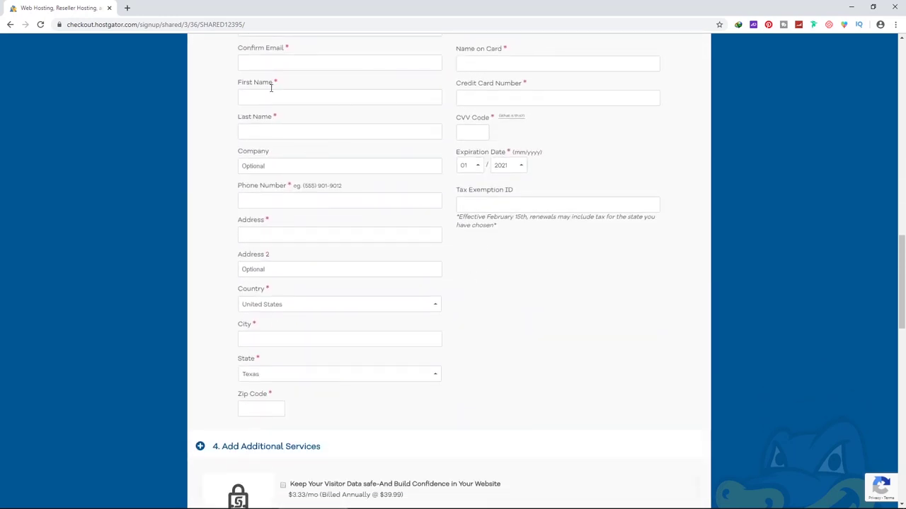
scroll(422, 148, down, 5)
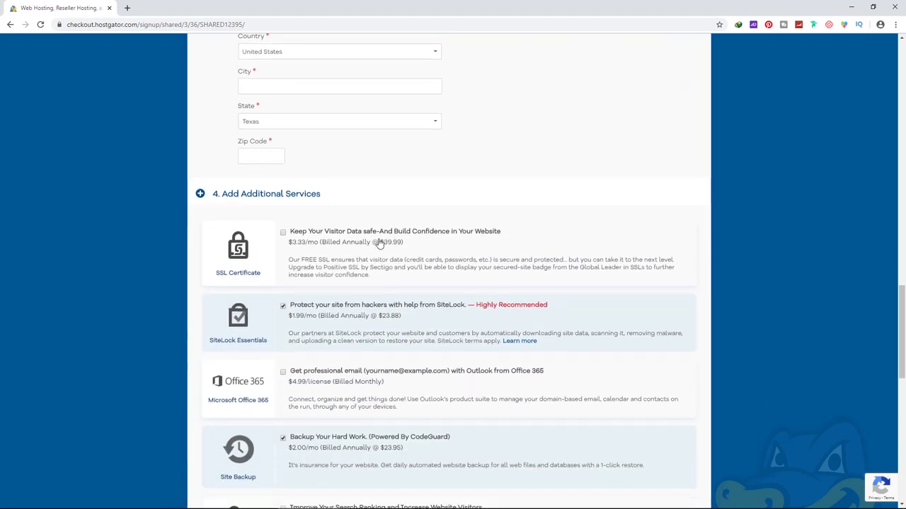
Scroll down to Review Order Details and accept the Terms of Service, with $92.05 due
scroll(284, 134, down, 1)
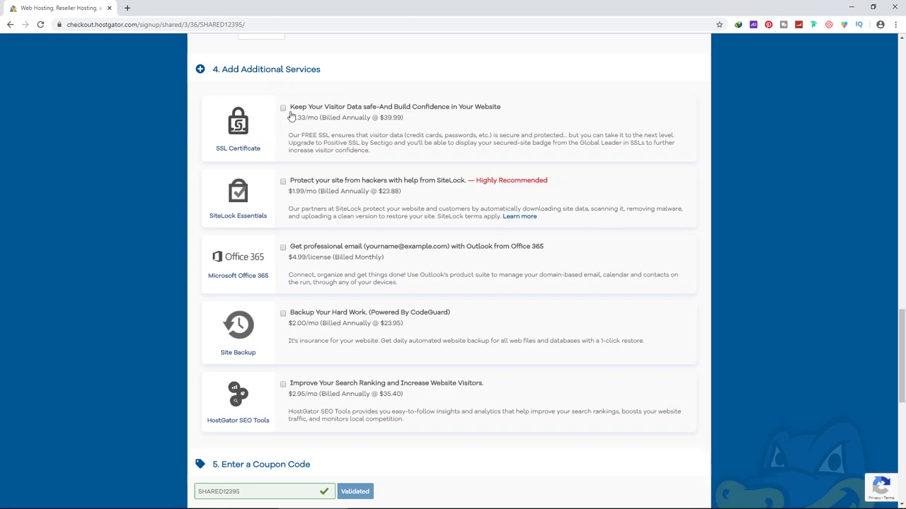
scroll(385, 238, down, 5)
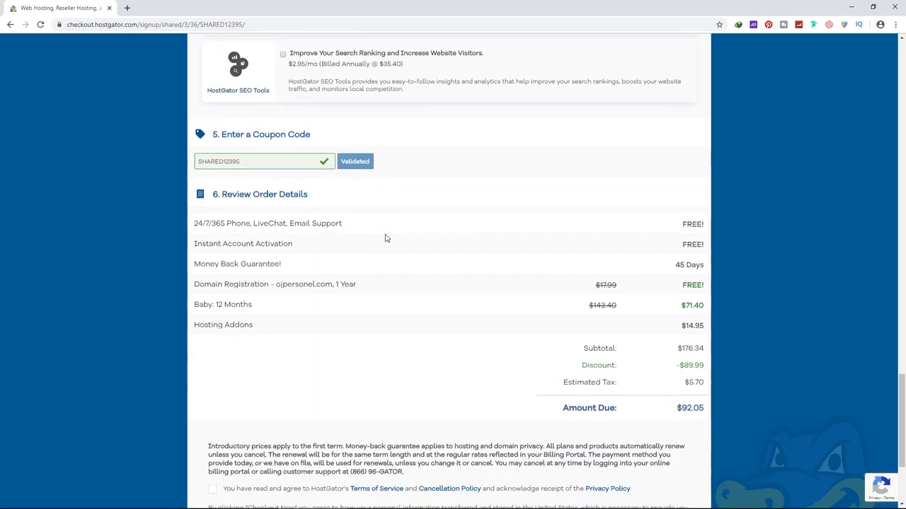
scroll(385, 127, up, 3)
scroll(436, 220, down, 4)
scroll(436, 221, down, 2)
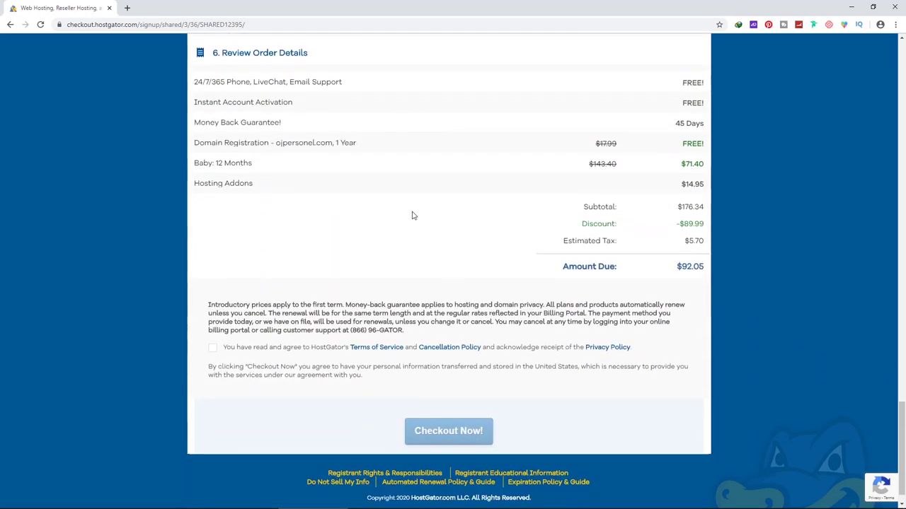
scroll(677, 269, up, 2)
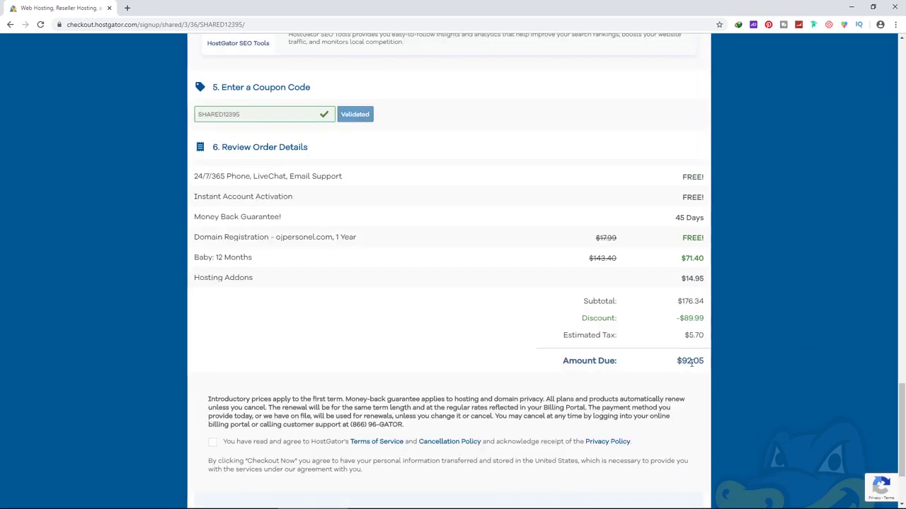
scroll(692, 363, down, 2)
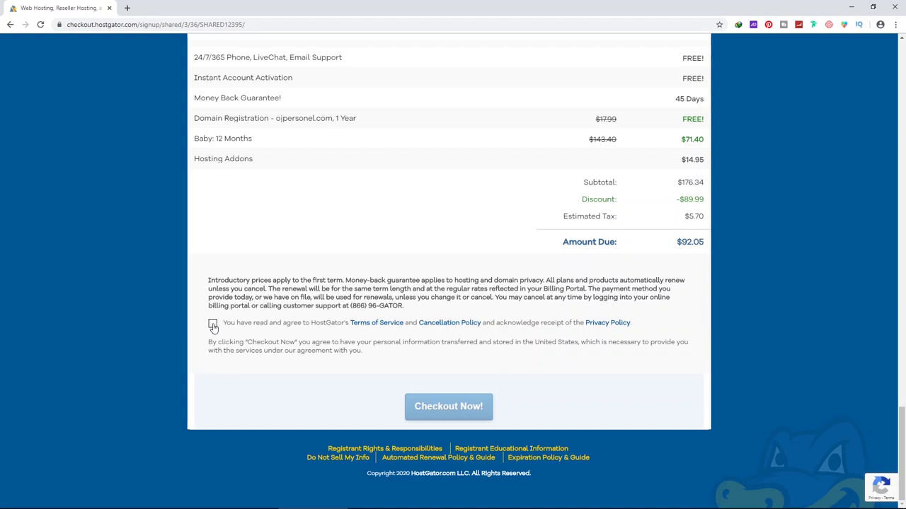
click(213, 325)
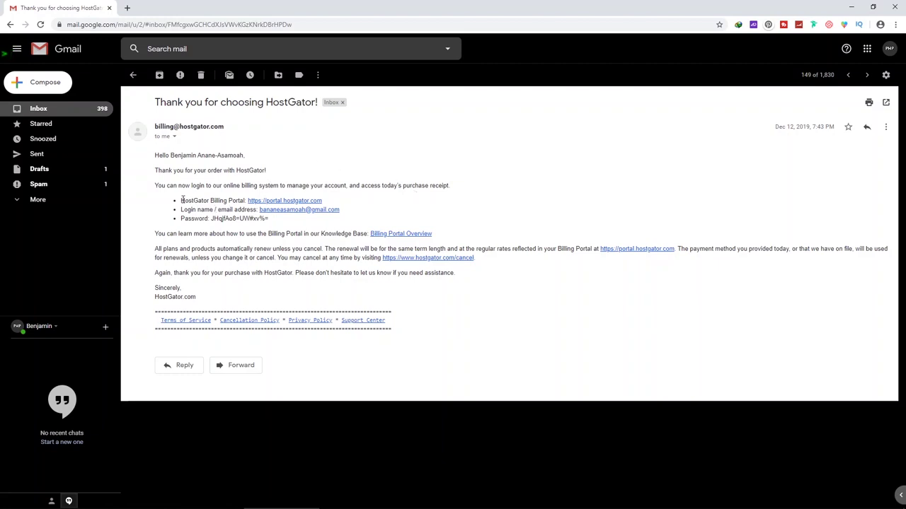
Follow the HostGator Billing Portal link in the 'Thank you for choosing HostGator!' email
drag(181, 200, 278, 223)
click(282, 224)
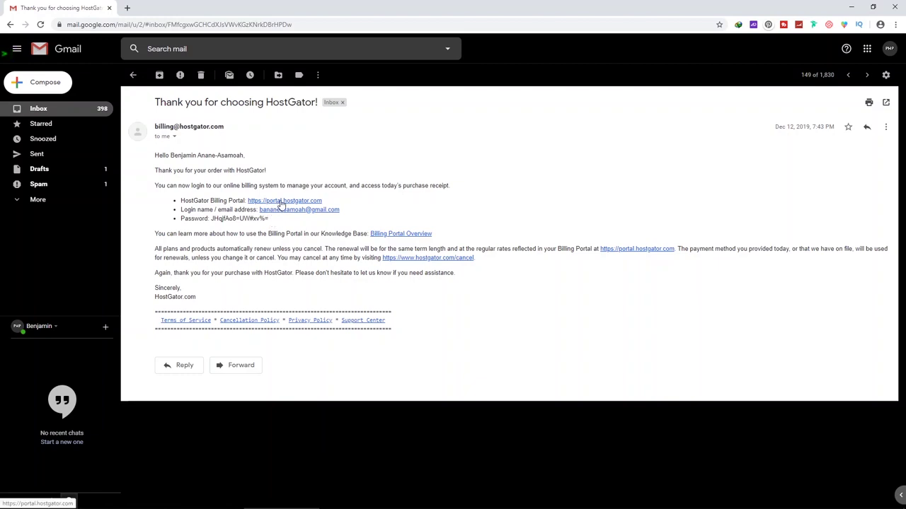
click(281, 202)
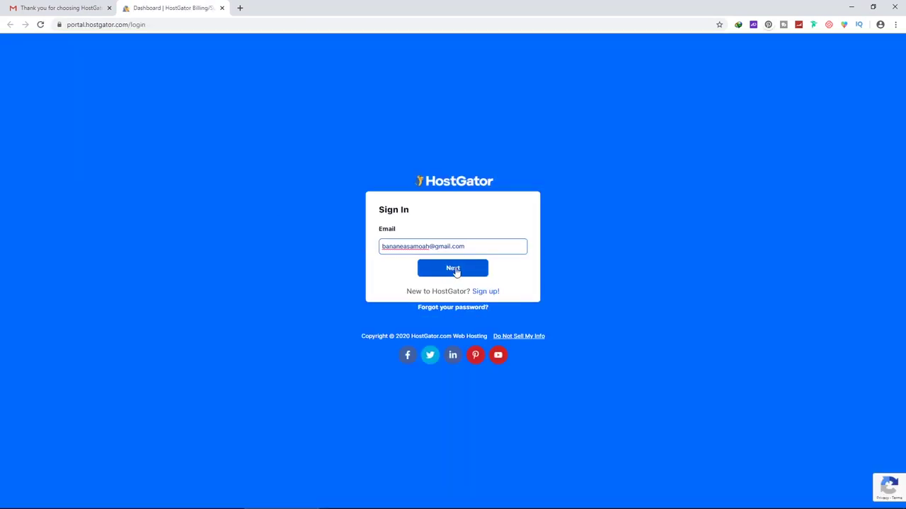
Sign in to the HostGator portal with the account password, pass the reCAPTCHA, and launch cPanel
click(455, 271)
click(451, 262)
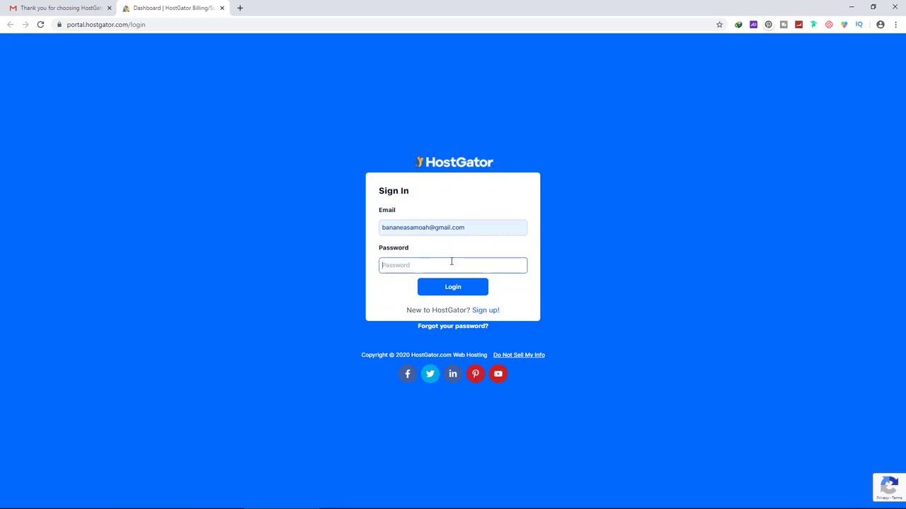
text(******)
key(Return)
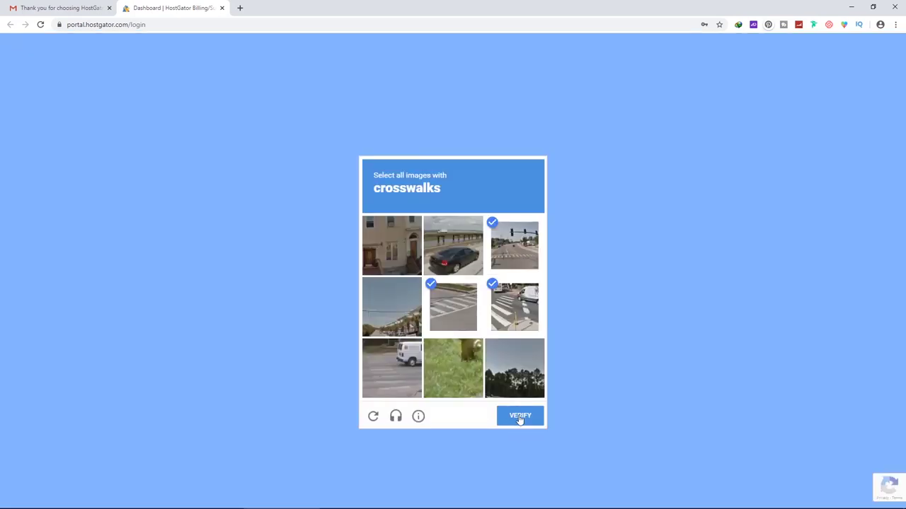
click(519, 417)
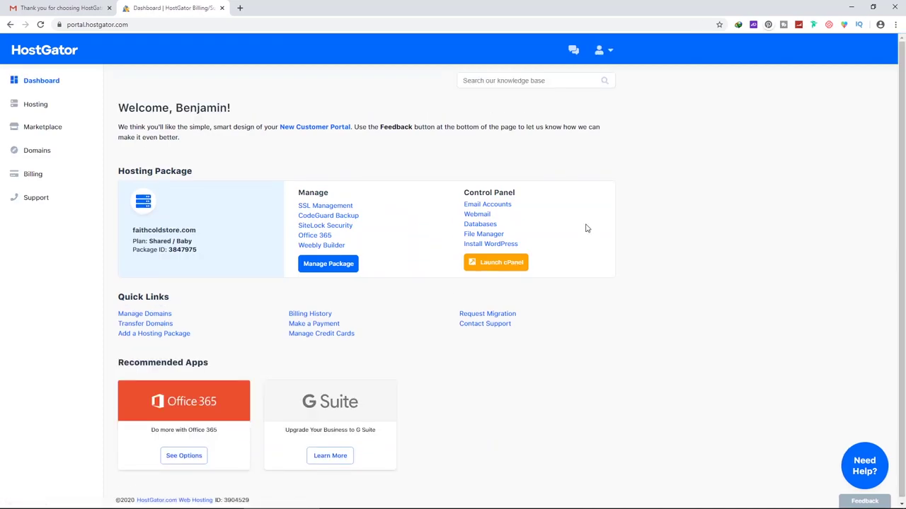
click(492, 266)
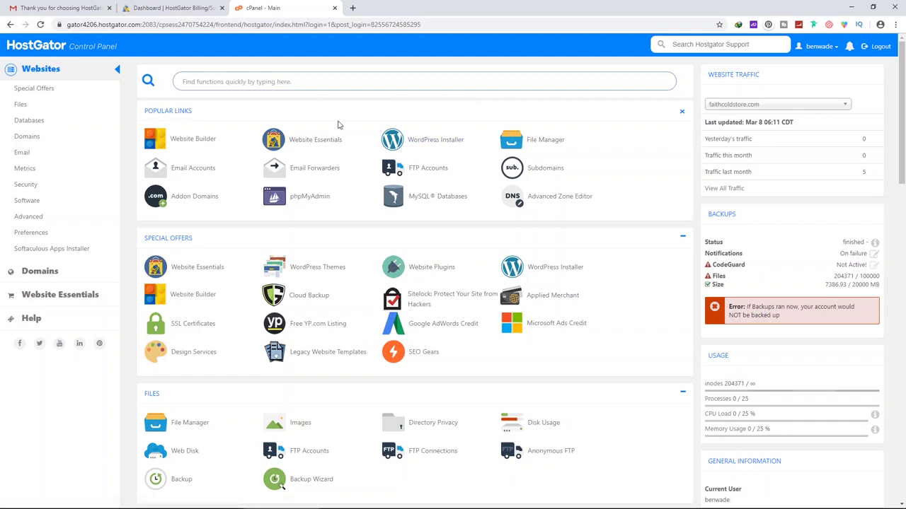
Search cPanel for 'wo' and open the WordPress installer's settings
click(328, 83)
text(wo)
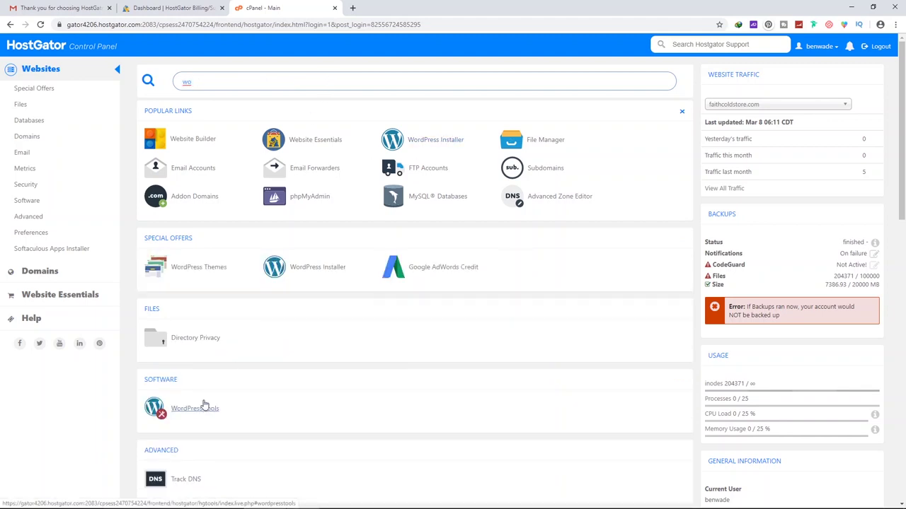
click(427, 141)
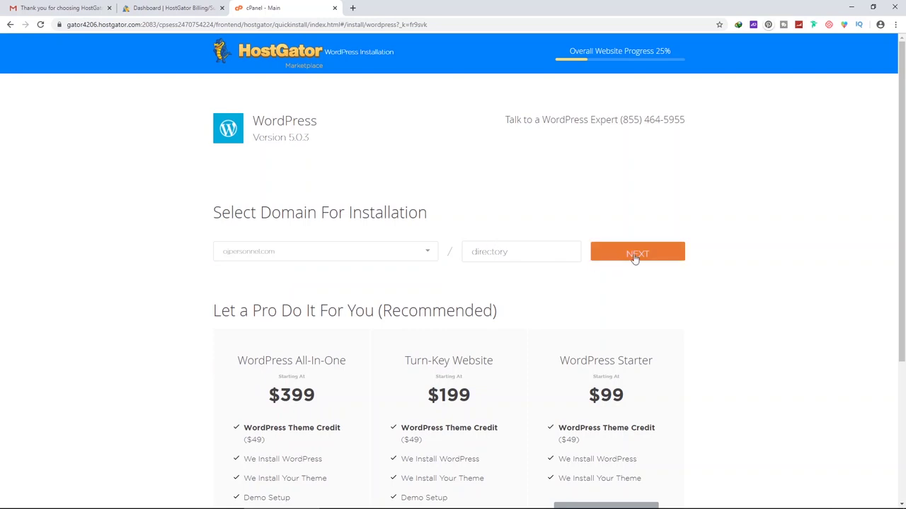
click(637, 254)
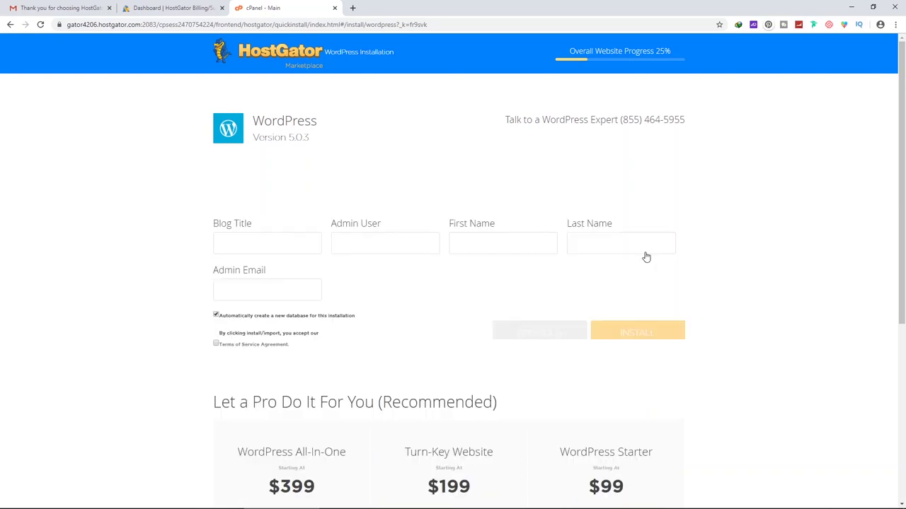
Enter blog title 'OJPersonnel', admin username, name and email, accept the terms, and install
click(299, 248)
text(OJPersonnel)
key(Tab)
key(Tab)
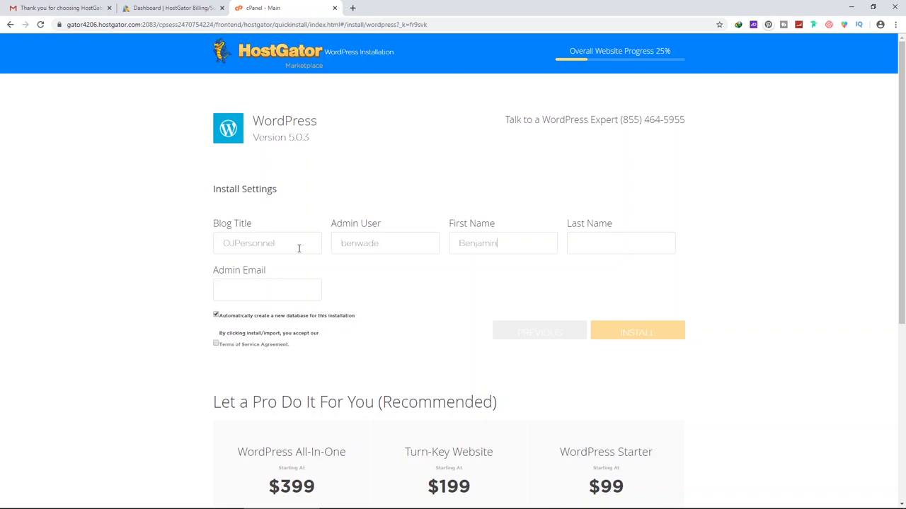
key(Tab)
text(be)
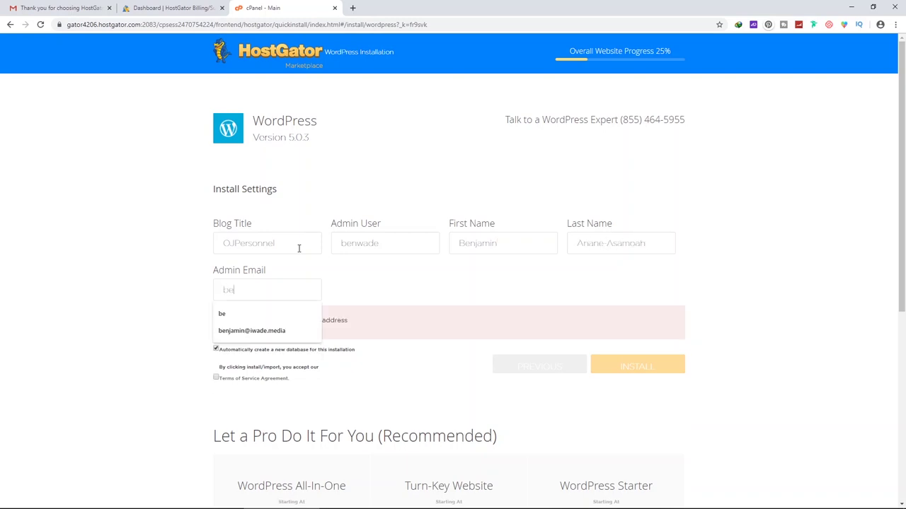
click(273, 331)
click(216, 344)
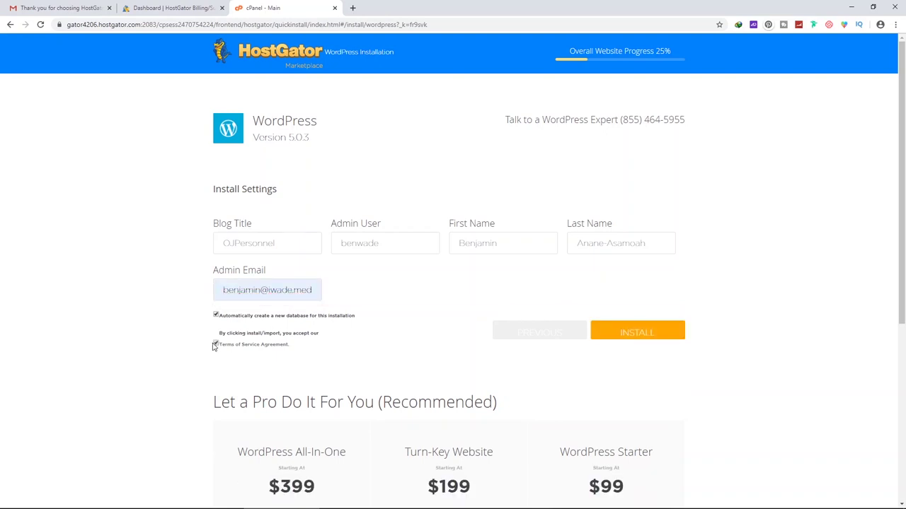
click(632, 334)
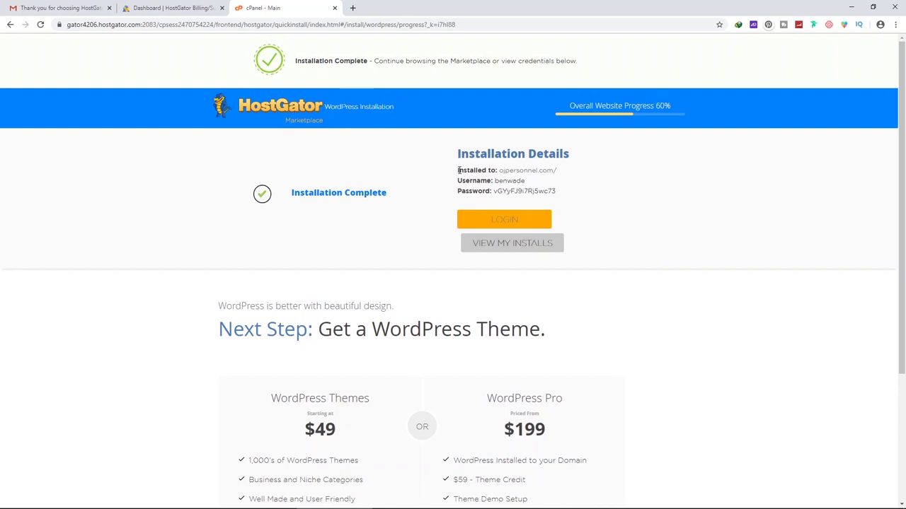
Copy the Installation Details credentials, select the password, then type 'ojpers' in a new tab
drag(458, 170, 500, 188)
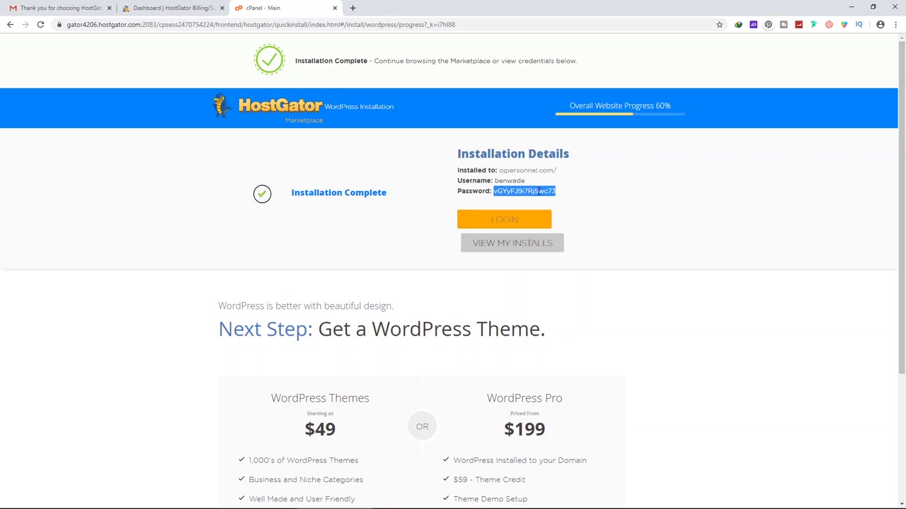
right_click(529, 191)
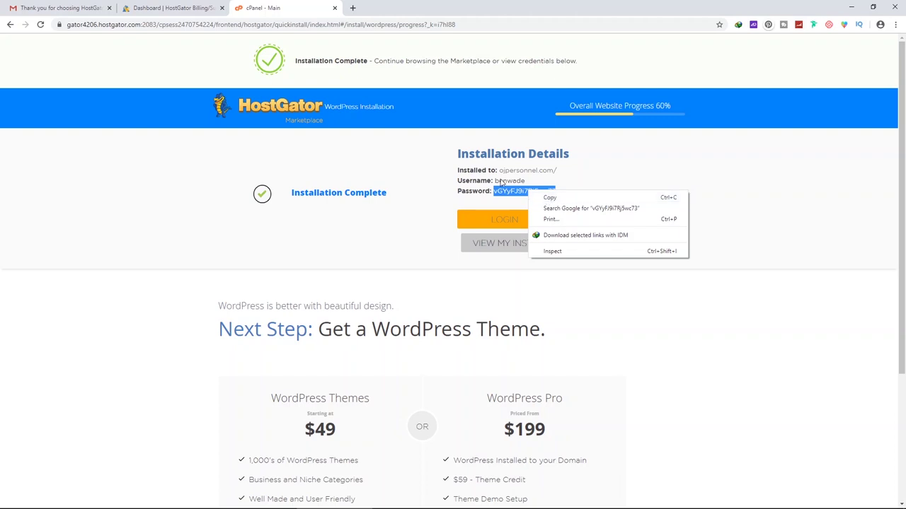
click(549, 198)
drag(457, 170, 556, 193)
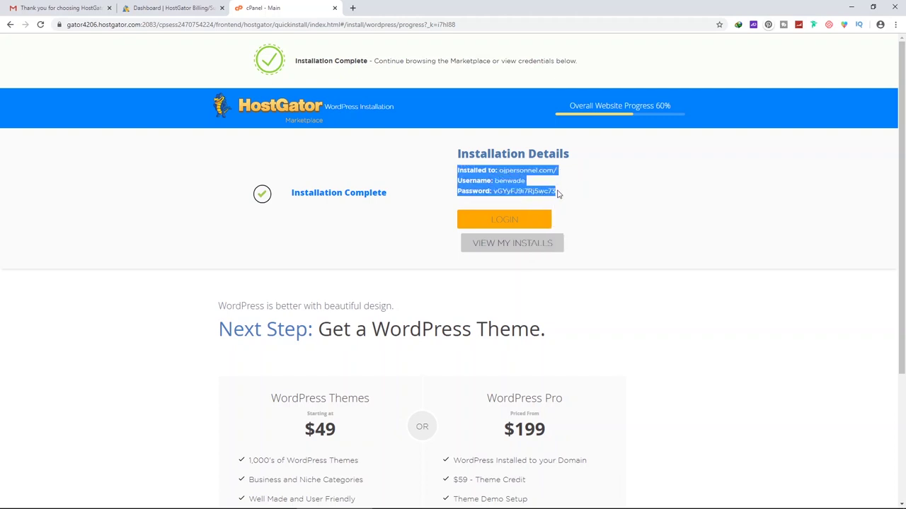
right_click(487, 173)
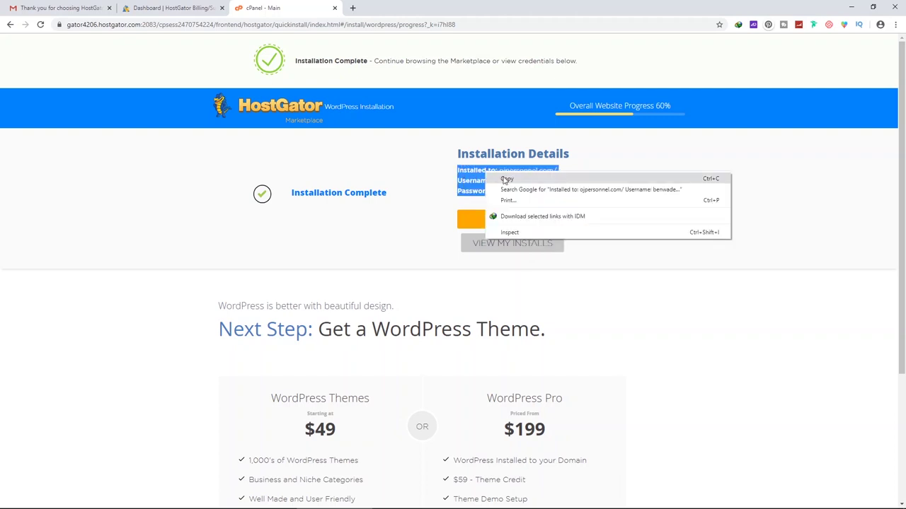
click(505, 180)
drag(556, 191, 493, 194)
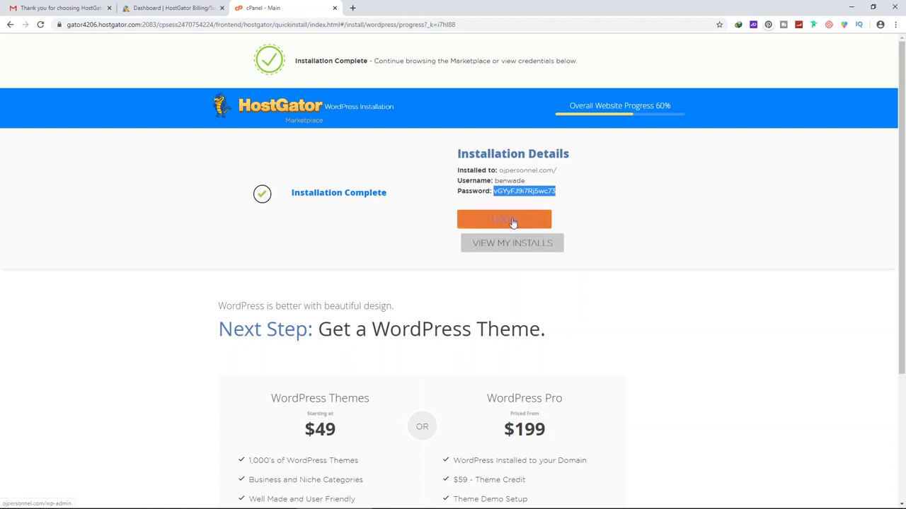
click(353, 8)
text(ojpers)
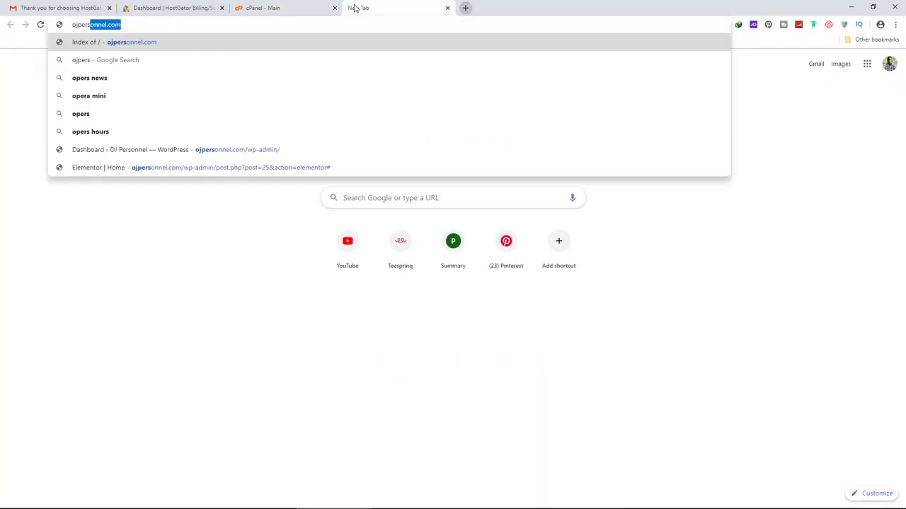
Load ojpersonnel.com, then append /wp-admin to the address to reach the login page
key(Return)
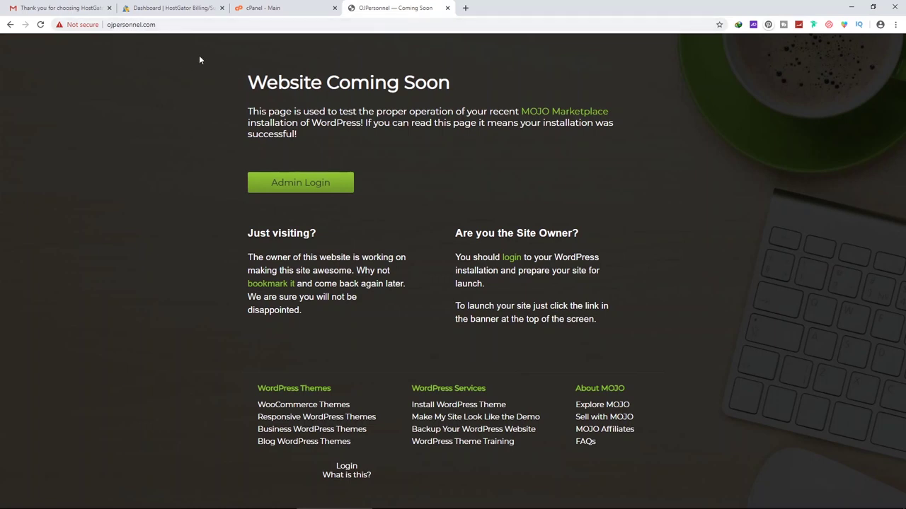
double_click(288, 23)
key(End)
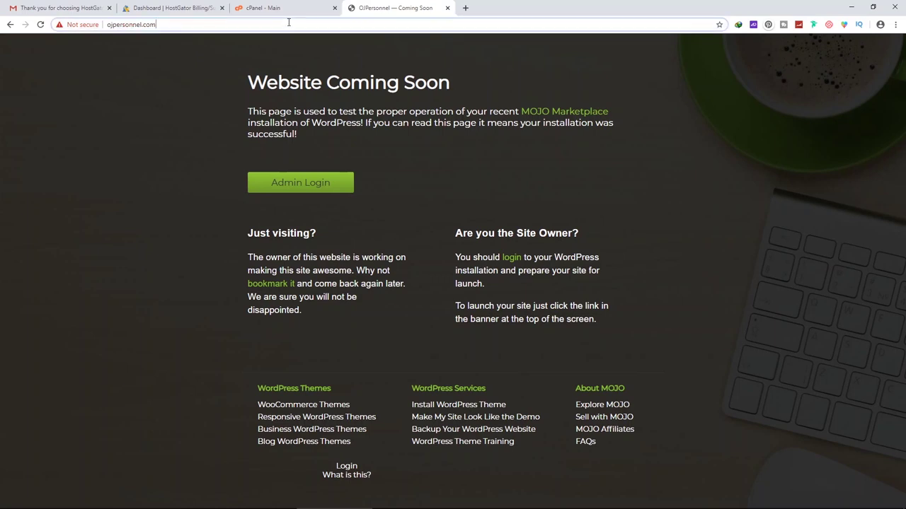
text(/wp-)
key(Return)
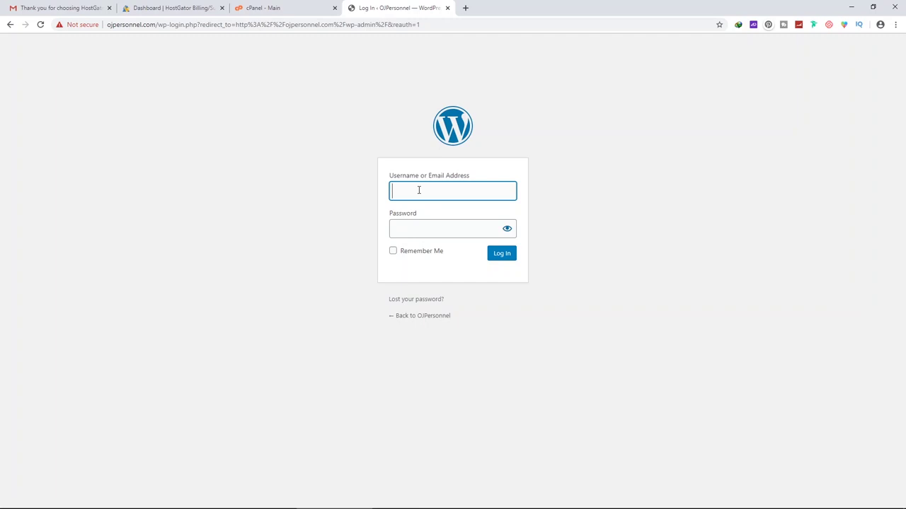
Log in with the admin username and pasted password, then confirm the administration email
key(Tab)
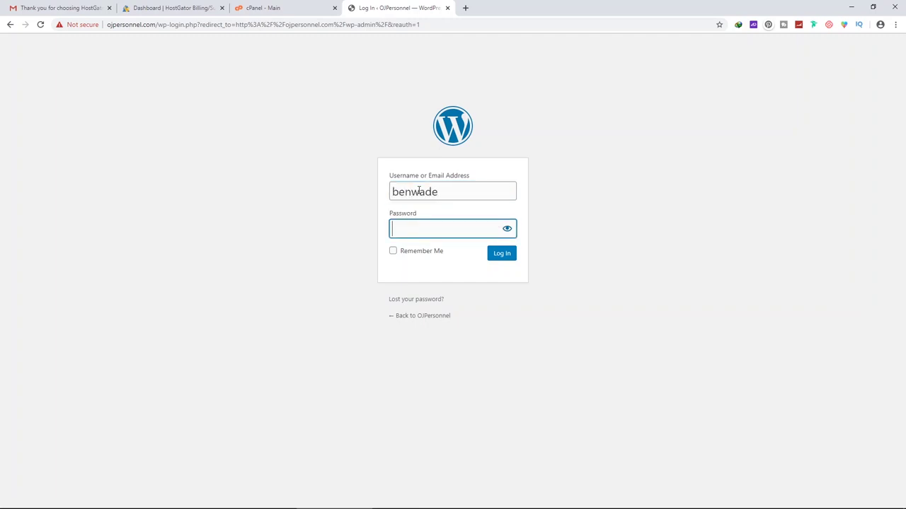
key(ctrl+v)
click(499, 256)
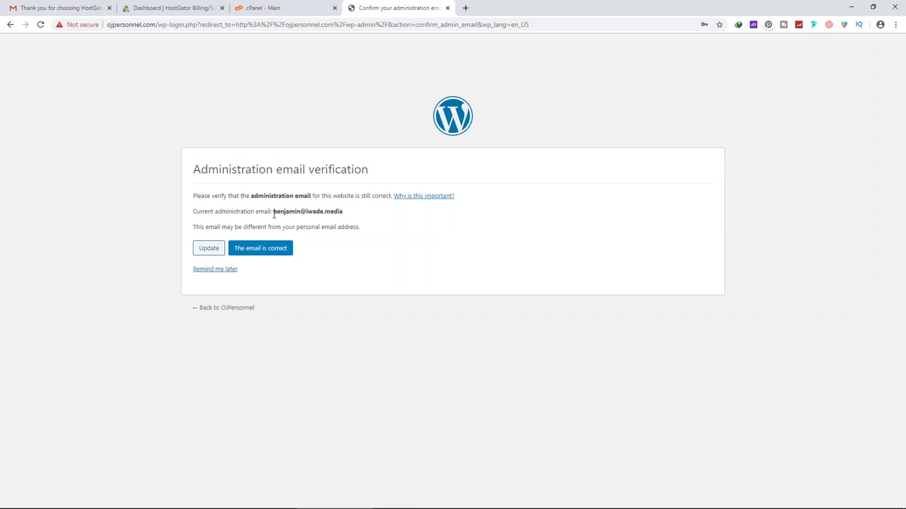
click(260, 248)
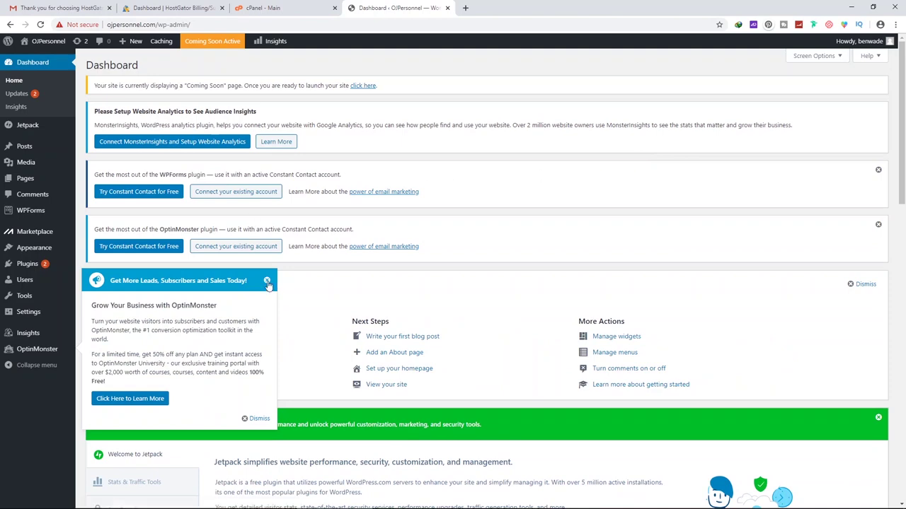
scroll(354, 212, down, 3)
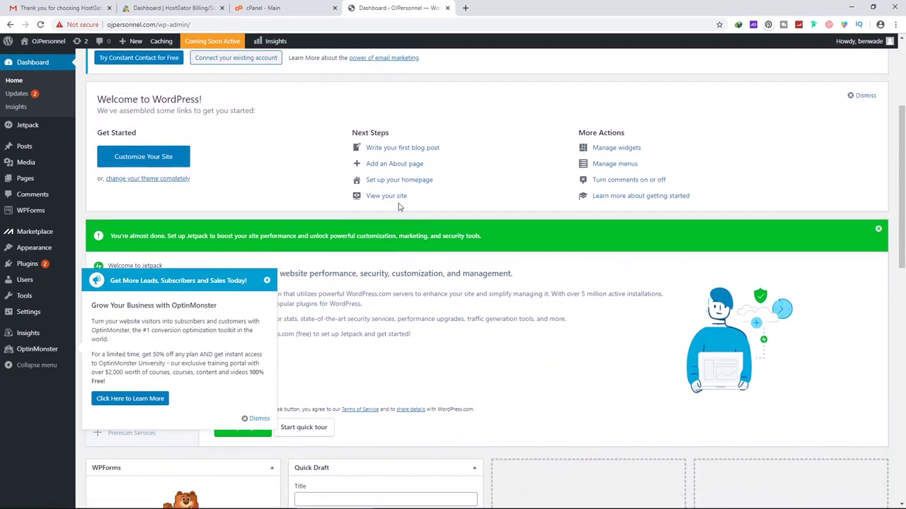
Close the OptinMonster popup, dismiss the Welcome panel, and close the OptinMonster, Jetpack and WPForms notices
scroll(383, 251, up, 3)
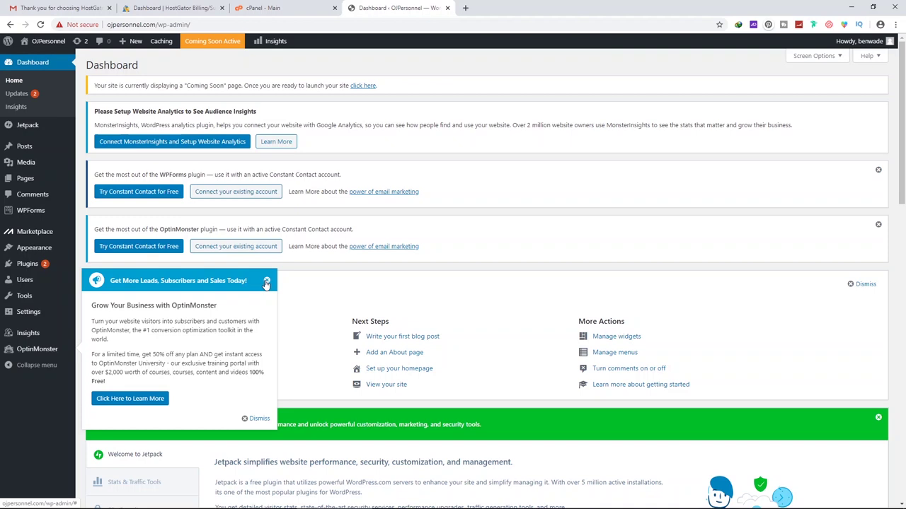
click(267, 282)
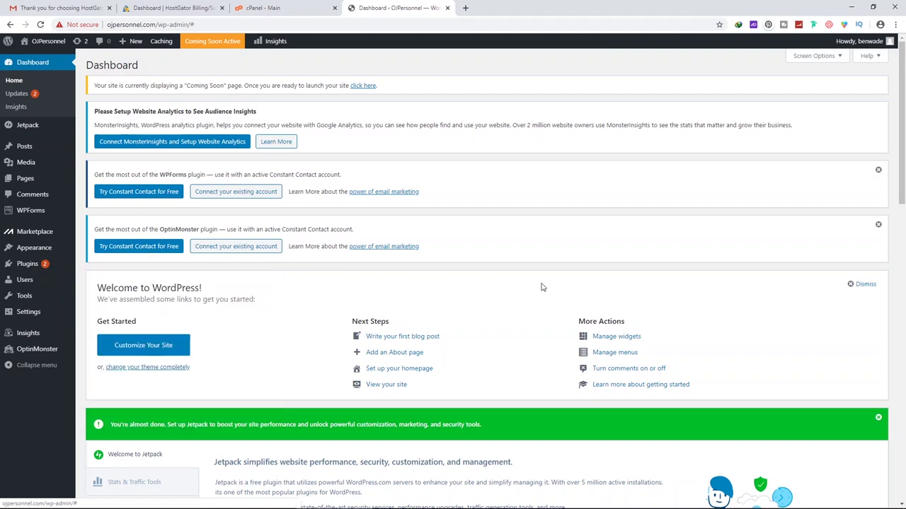
click(866, 285)
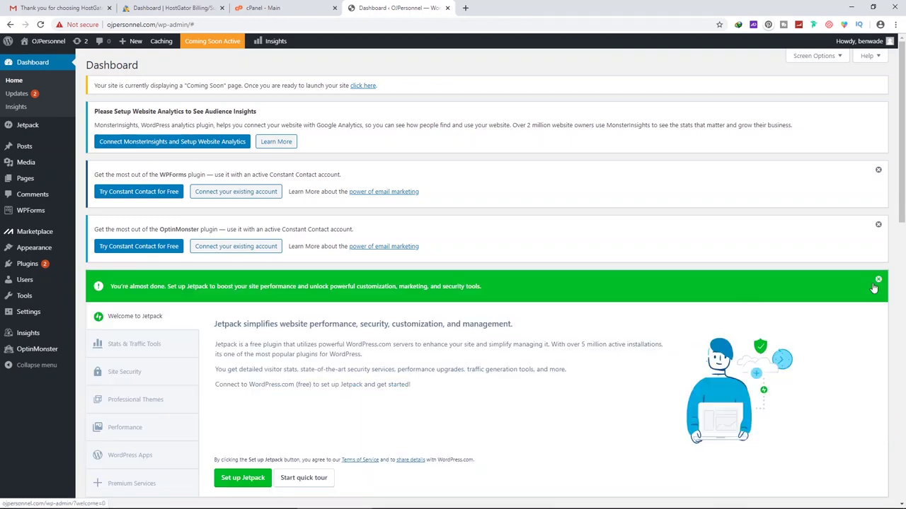
click(878, 225)
click(878, 227)
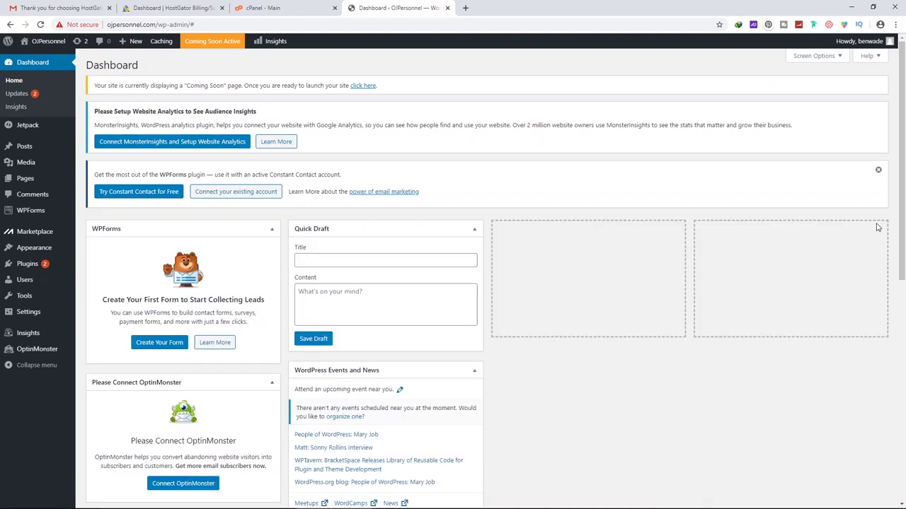
click(879, 171)
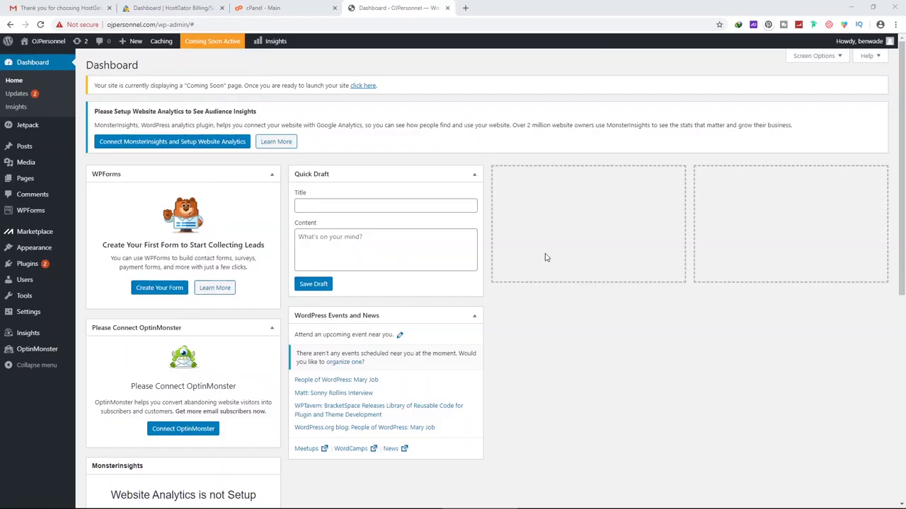
mouse_move(35, 284)
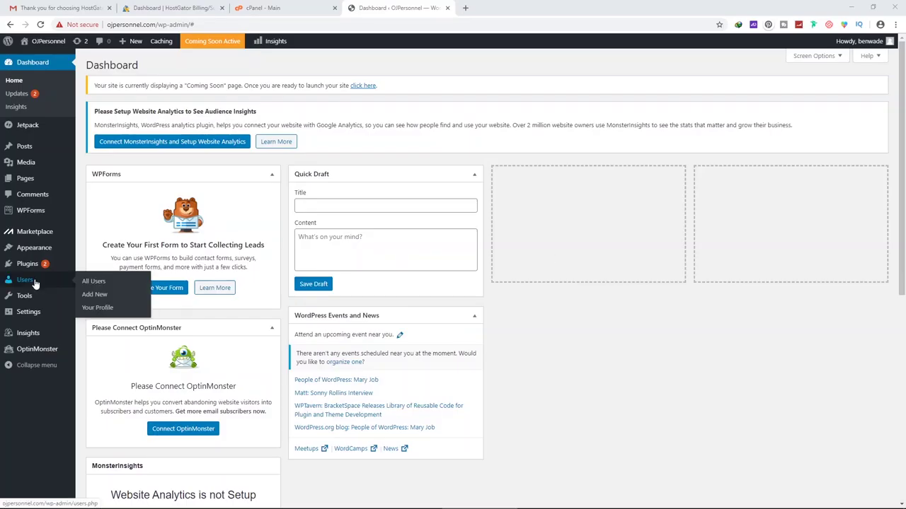
Open the admin user's profile from All Users for editing
click(94, 284)
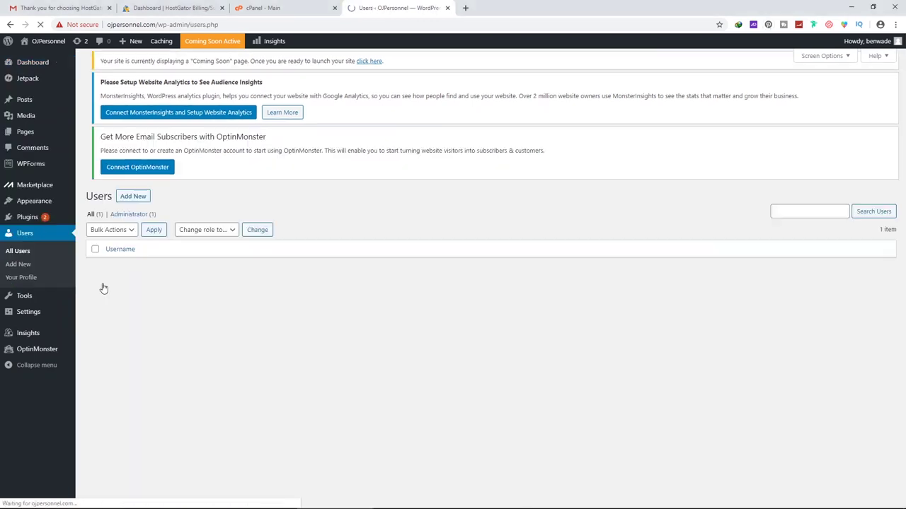
mouse_move(132, 292)
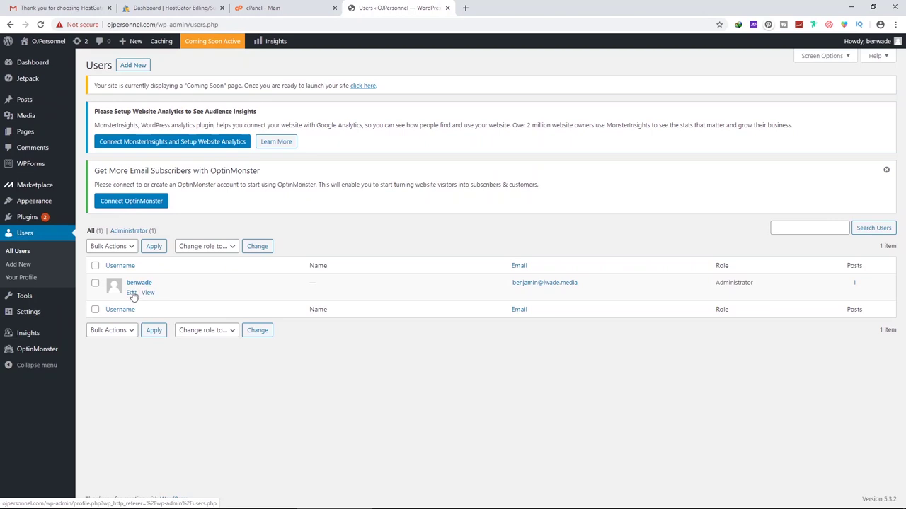
click(132, 293)
scroll(209, 301, down, 5)
scroll(209, 301, up, 3)
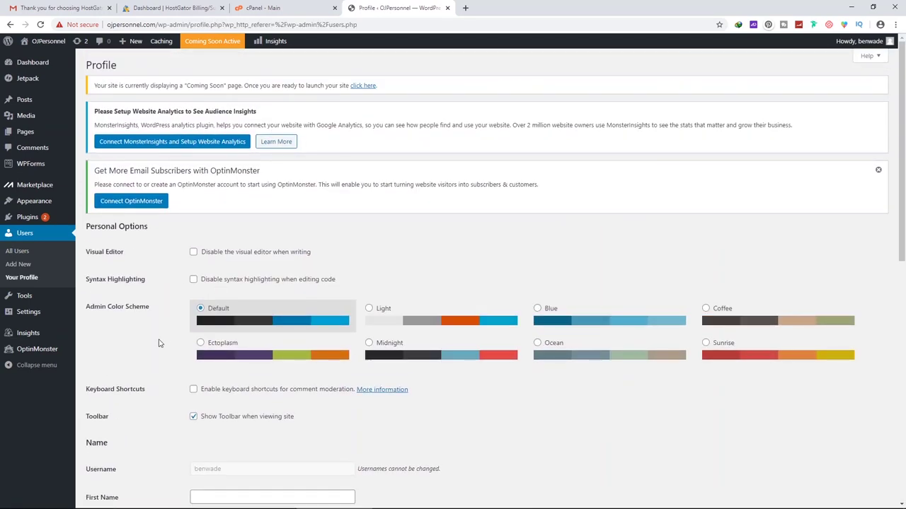
scroll(210, 252, down, 6)
scroll(257, 214, up, 1)
drag(273, 211, 187, 217)
scroll(218, 337, down, 2)
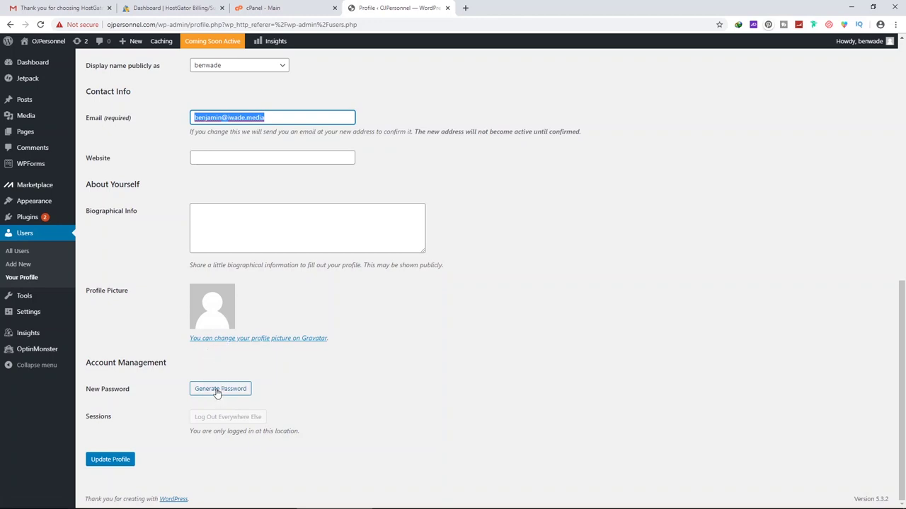
Generate a new password, replace it with your own password, and update the profile
click(217, 389)
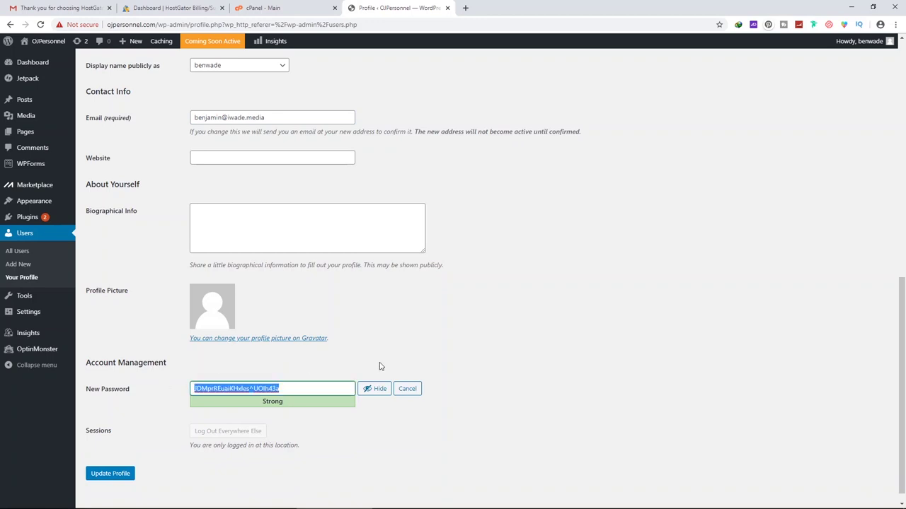
click(374, 389)
drag(309, 388, 113, 375)
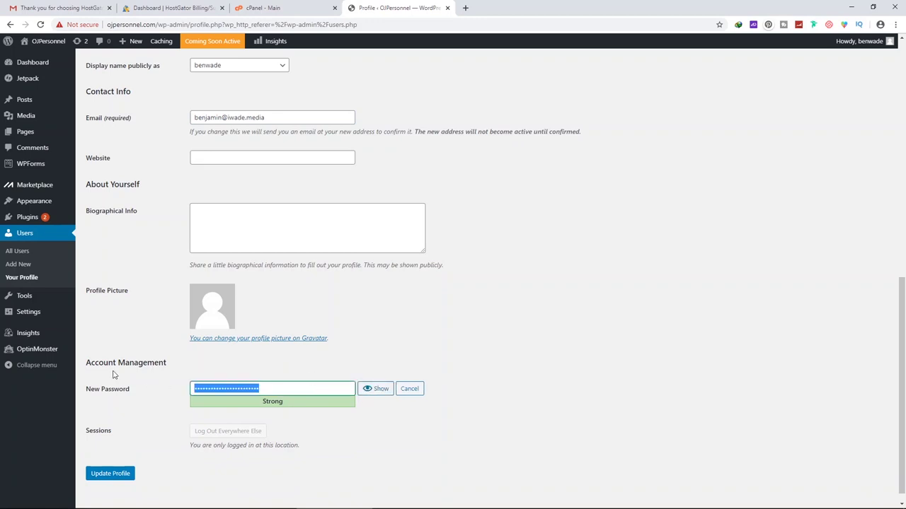
key(BackSpace)
text(p)
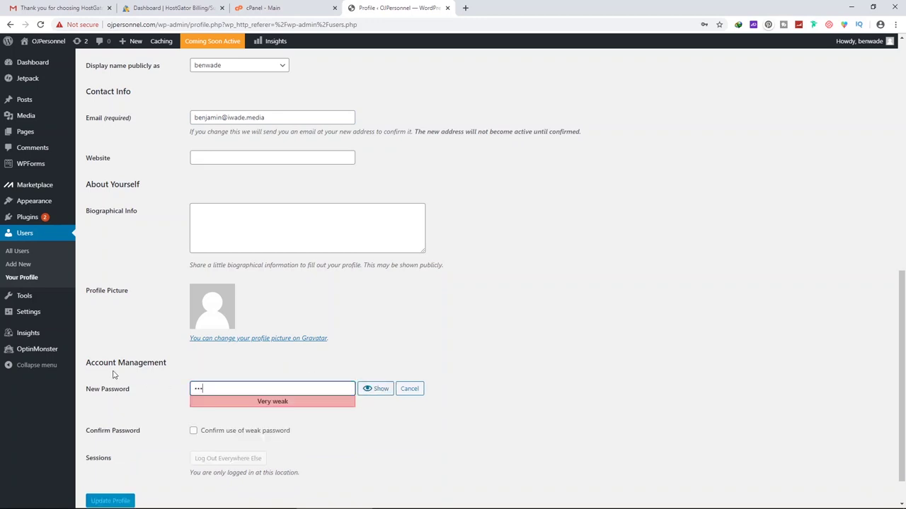
key(ctrl+a)
text(password!)
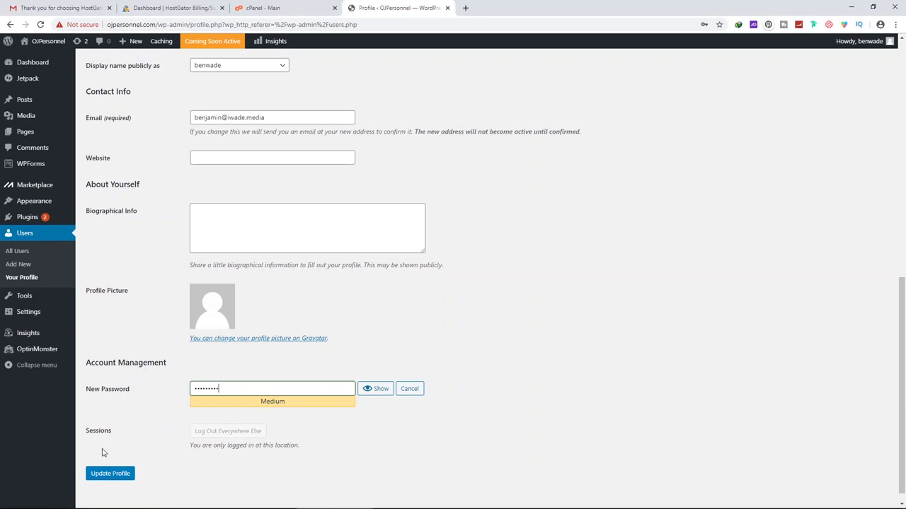
click(112, 477)
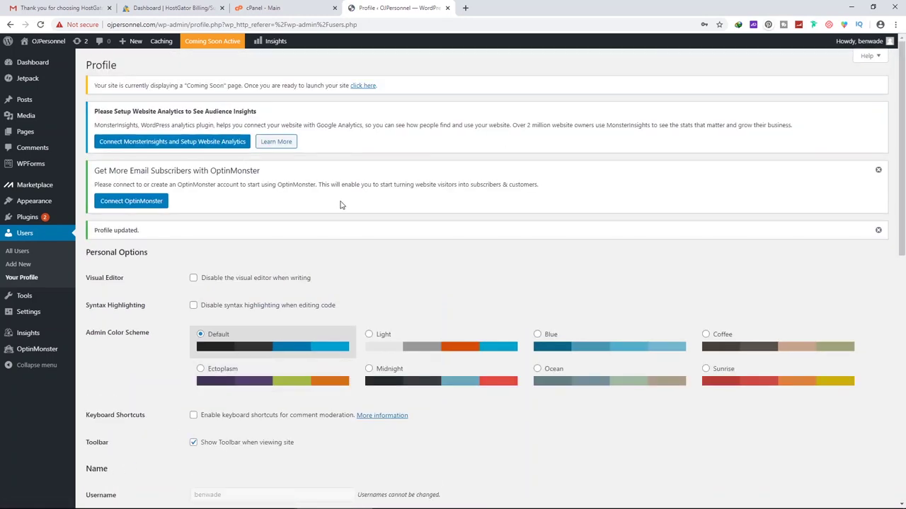
click(384, 349)
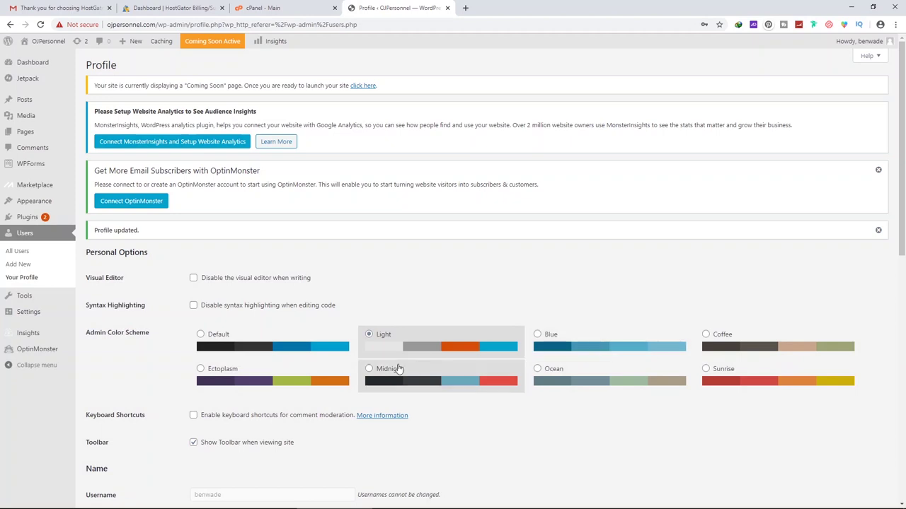
click(564, 346)
click(743, 346)
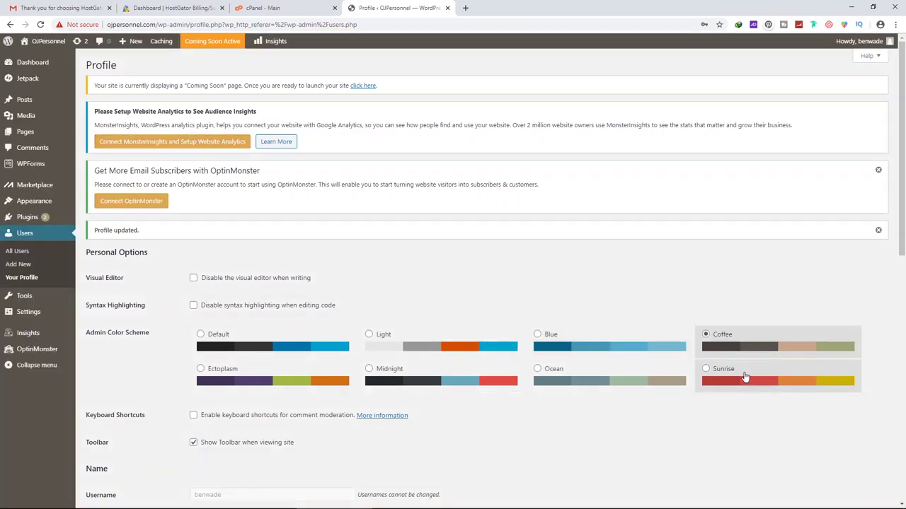
click(740, 382)
click(601, 381)
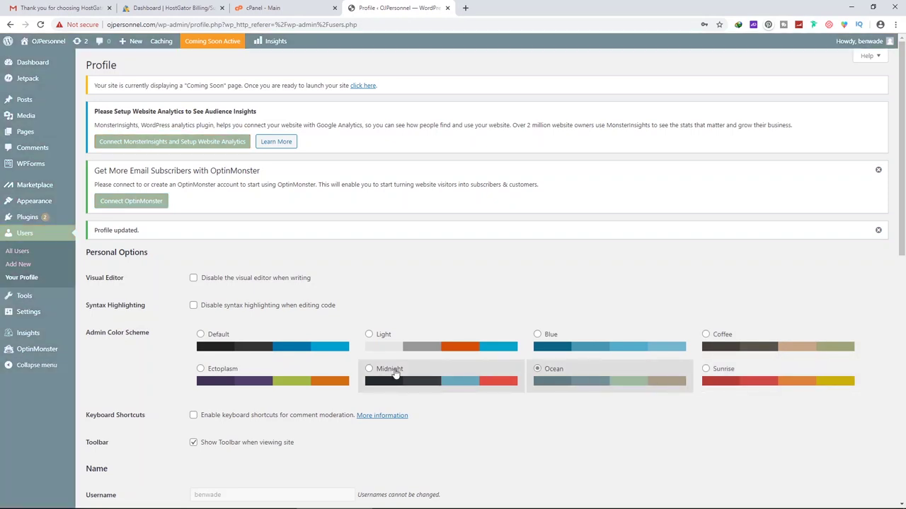
click(394, 374)
click(269, 376)
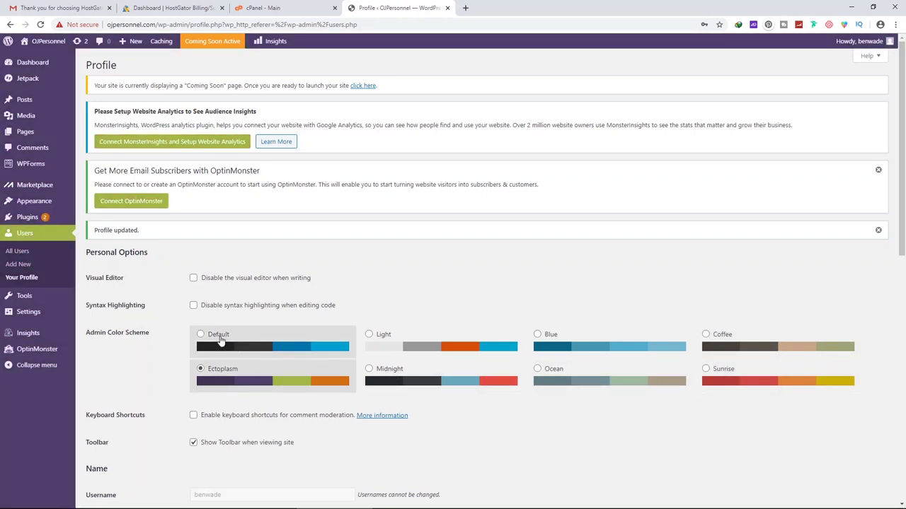
click(219, 340)
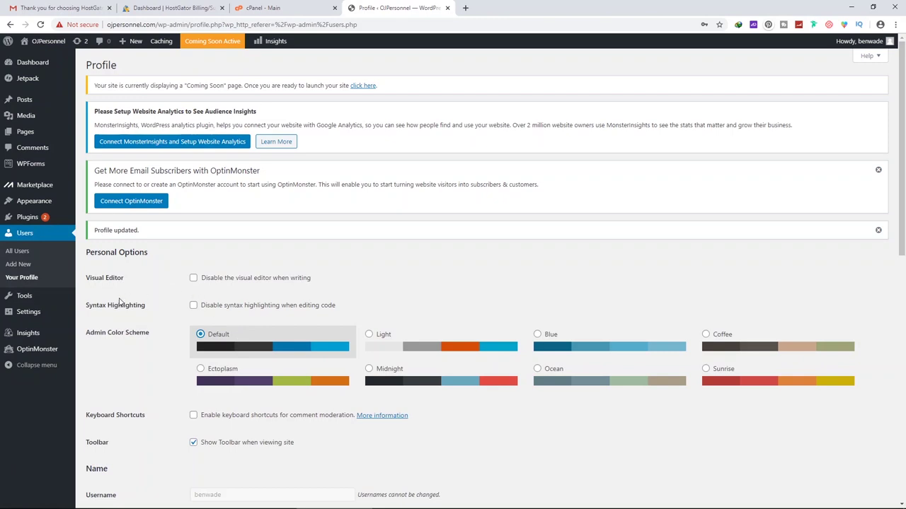
mouse_move(25, 313)
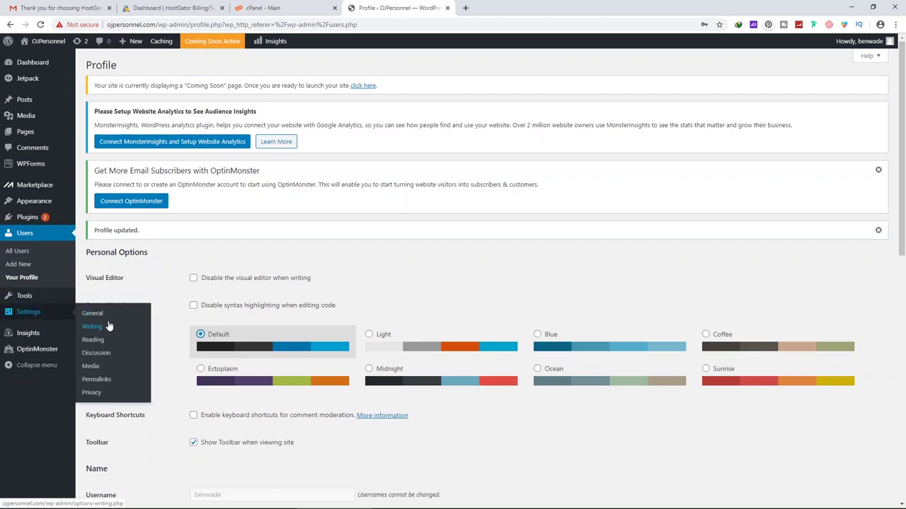
Set permalinks to Post name (/%postname%/), save changes, and go back to the Dashboard
click(98, 379)
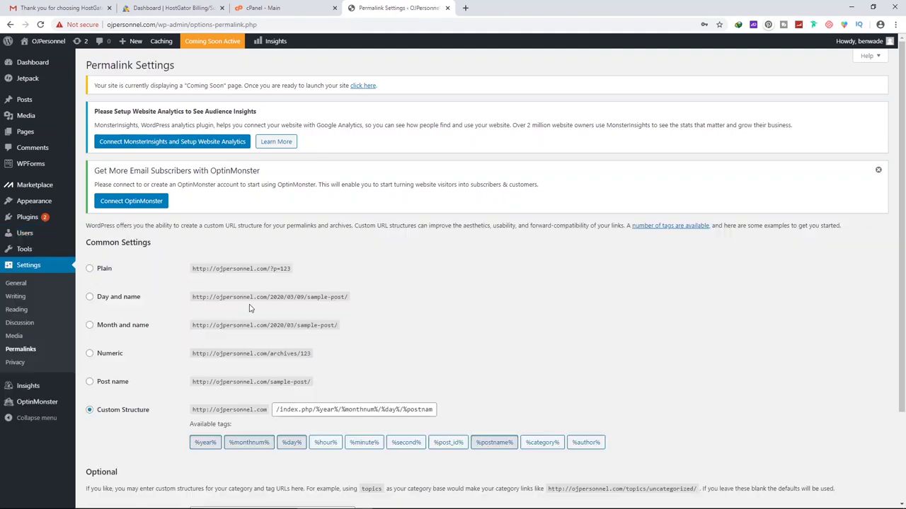
scroll(95, 293, down, 2)
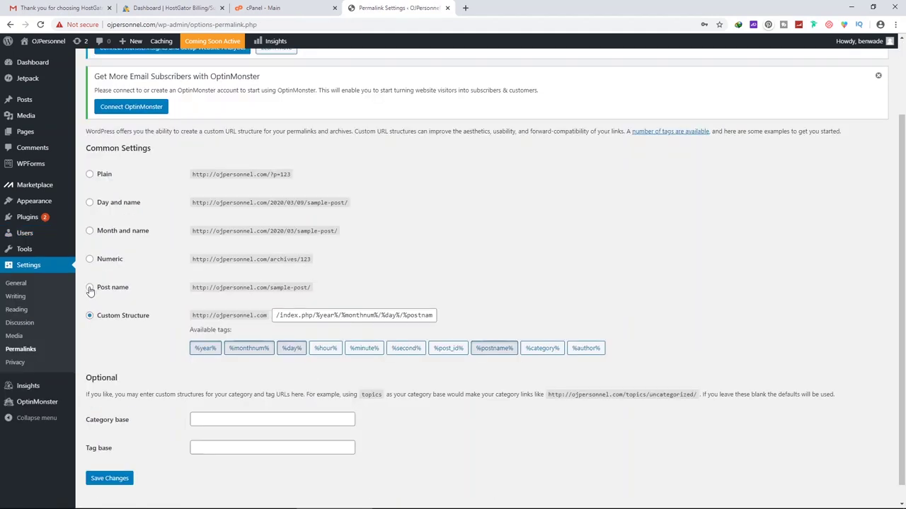
click(90, 290)
scroll(135, 386, down, 1)
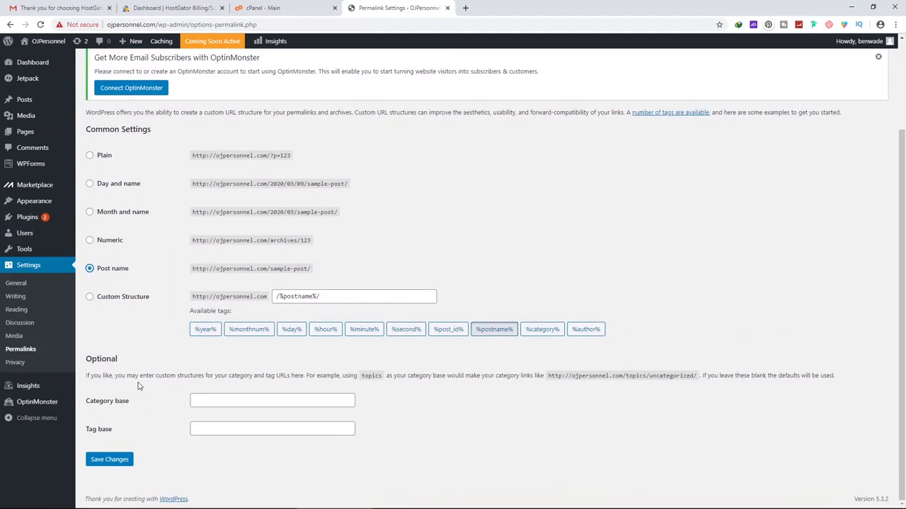
click(113, 459)
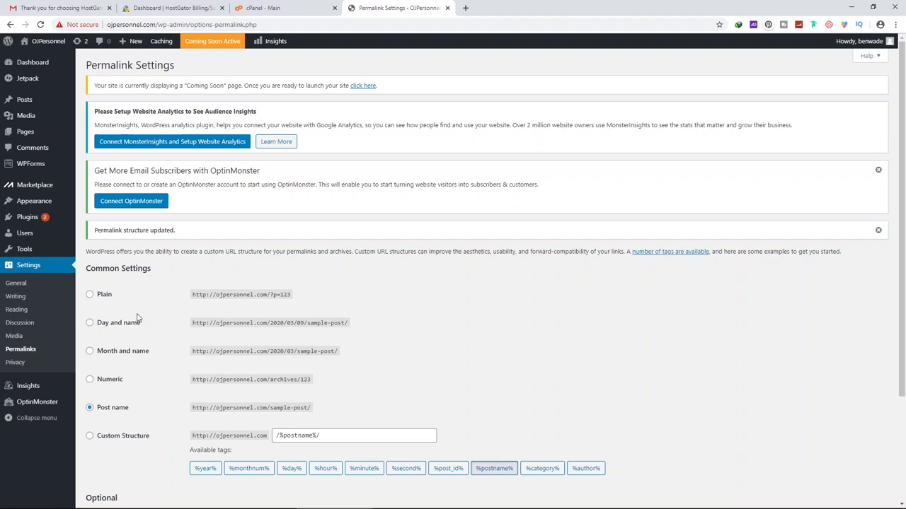
click(26, 64)
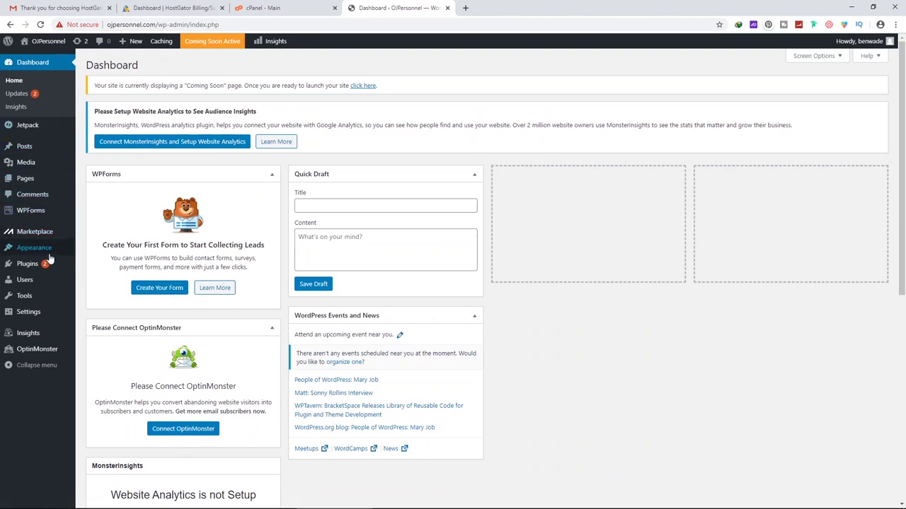
mouse_move(52, 266)
Select all seven installed plugins and bulk-deactivate them
click(29, 266)
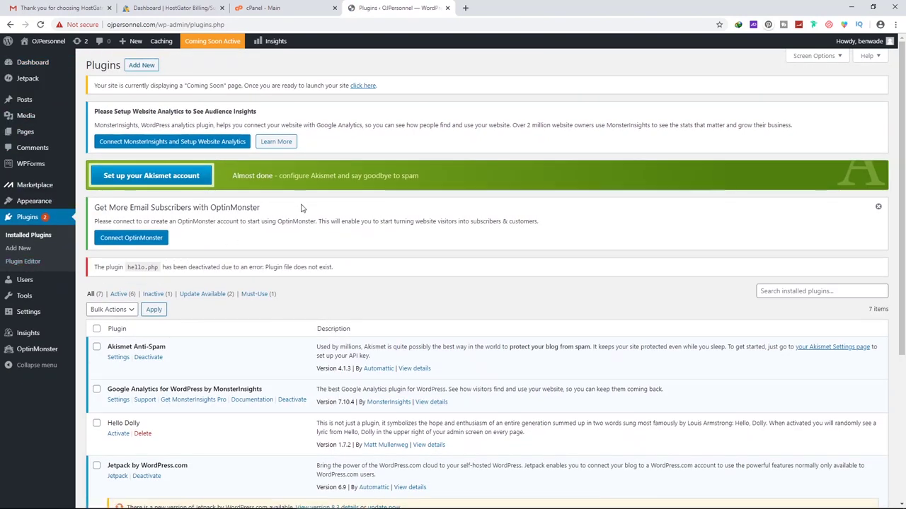
scroll(300, 205, down, 3)
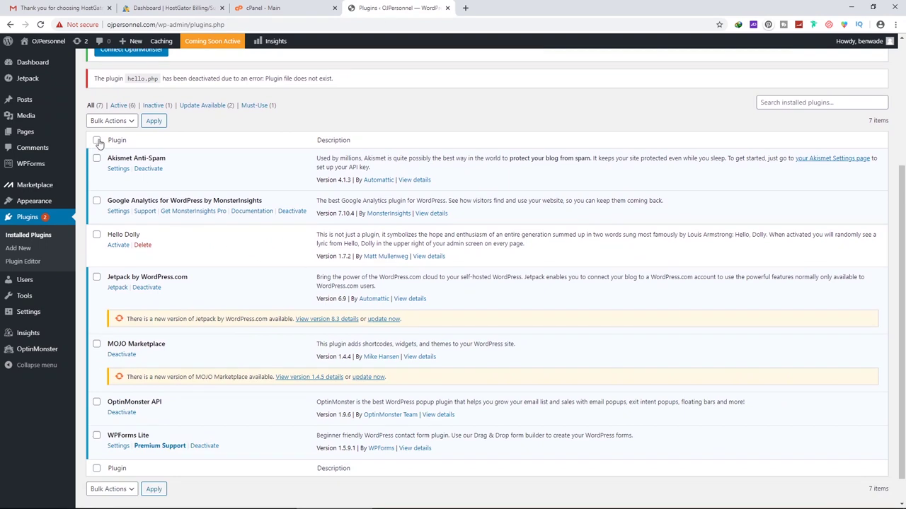
click(97, 141)
scroll(126, 205, down, 1)
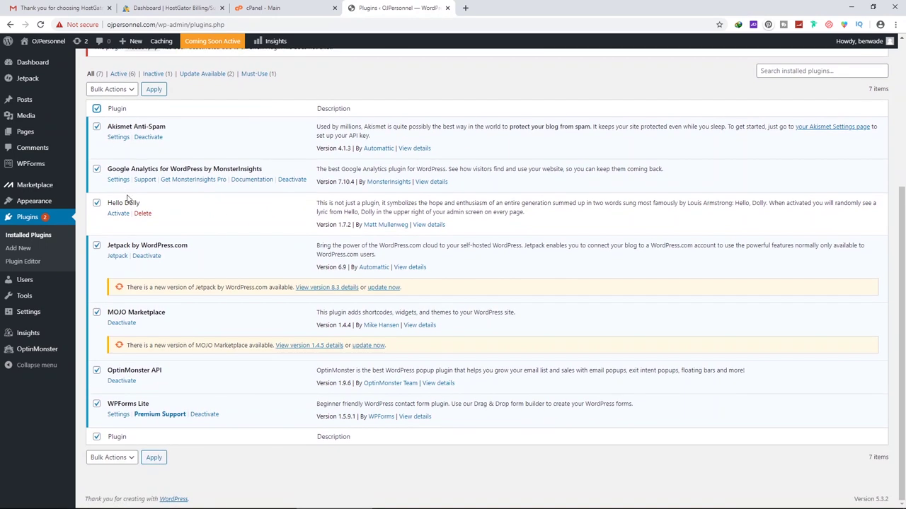
click(112, 91)
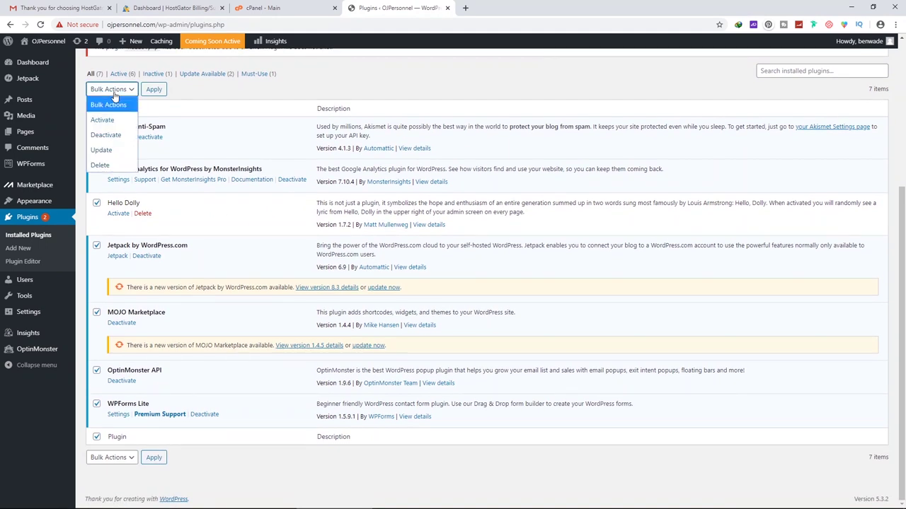
click(106, 134)
click(150, 90)
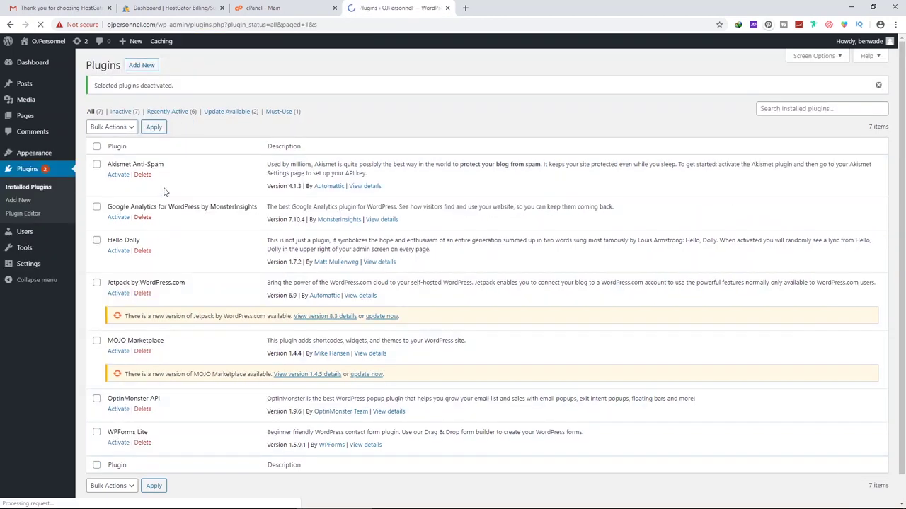
Bulk-delete all the selected plugins and confirm deleting their data
click(112, 126)
click(106, 170)
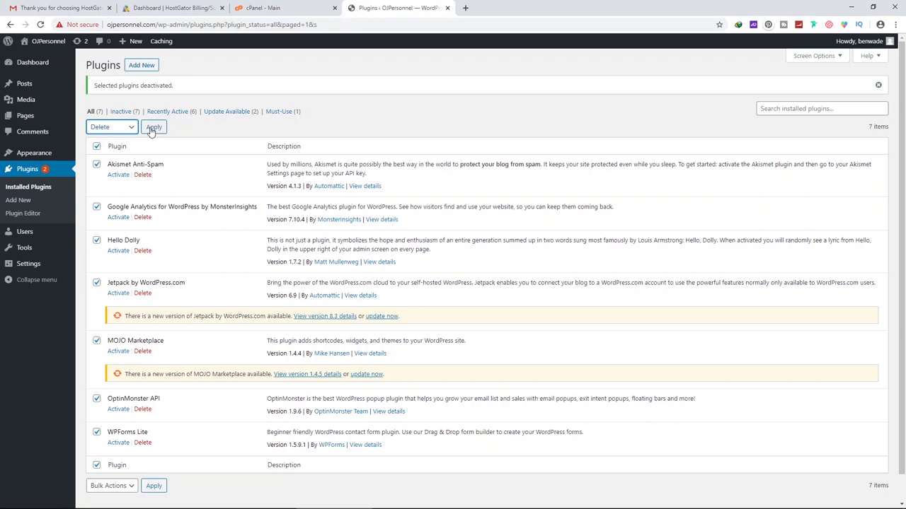
click(106, 127)
click(108, 199)
click(149, 127)
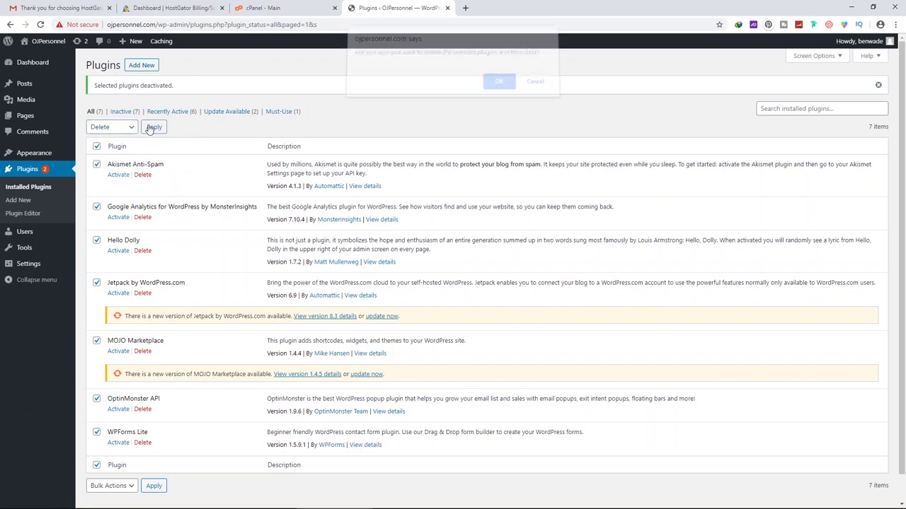
click(500, 89)
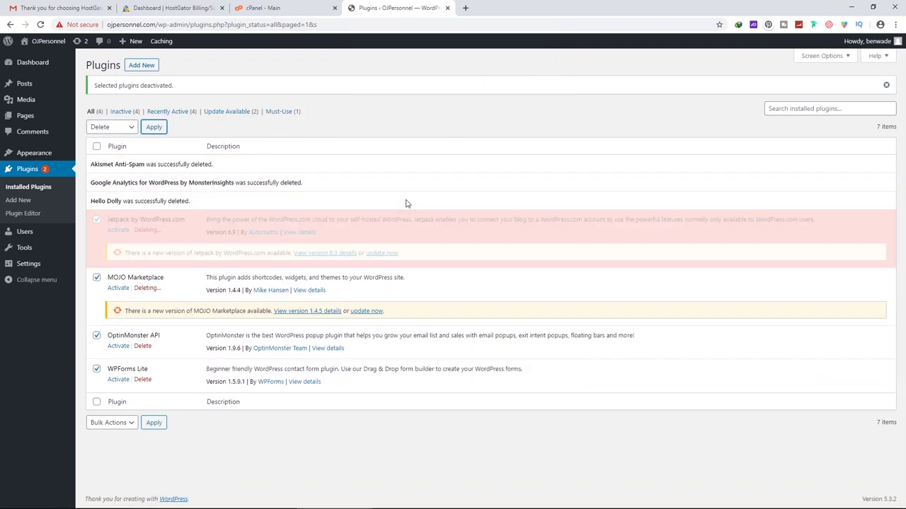
Search for 'elementor', then install and activate Elementor Page Builder
click(139, 66)
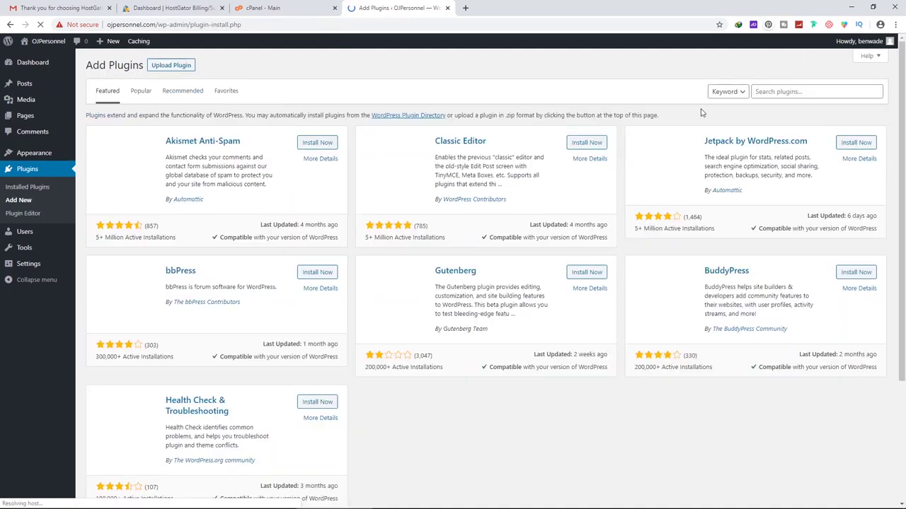
click(790, 93)
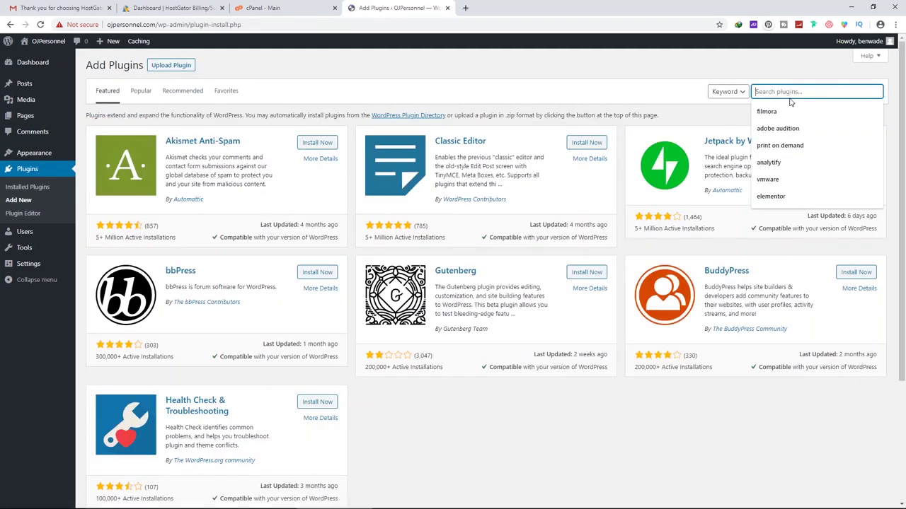
text(ele)
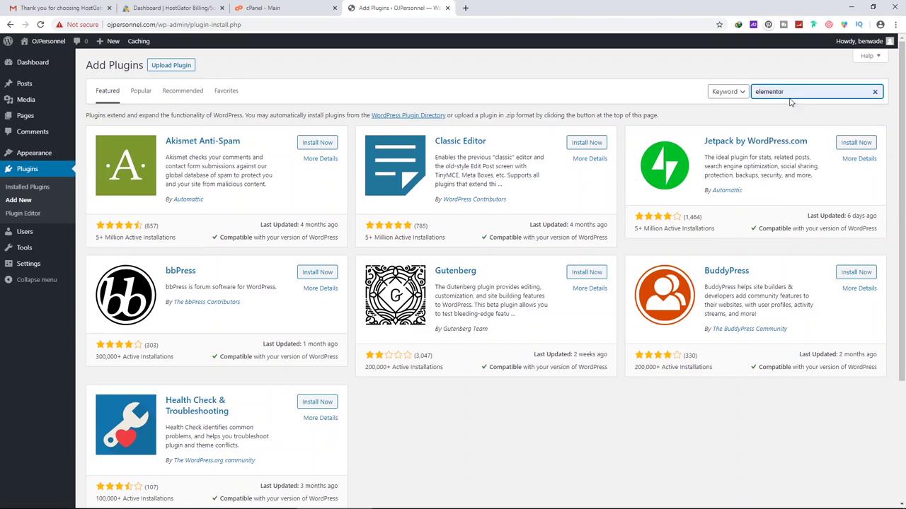
text(mentor)
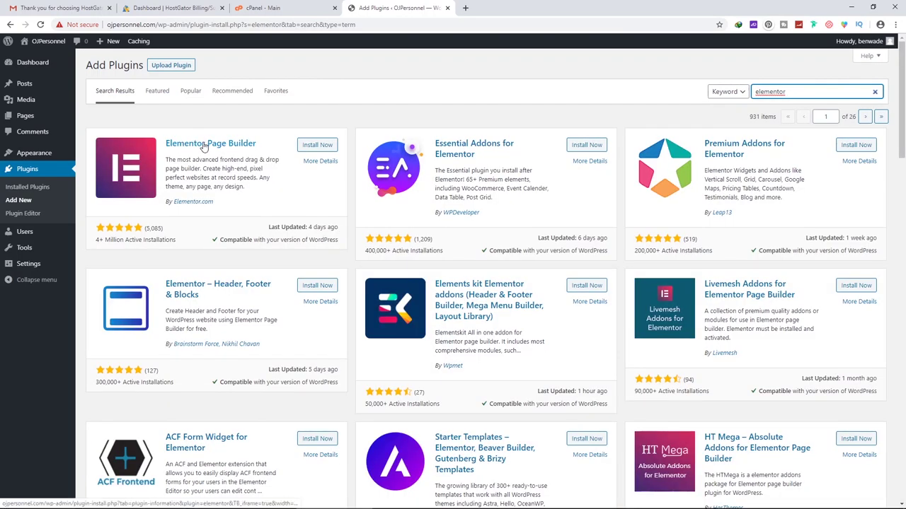
click(317, 145)
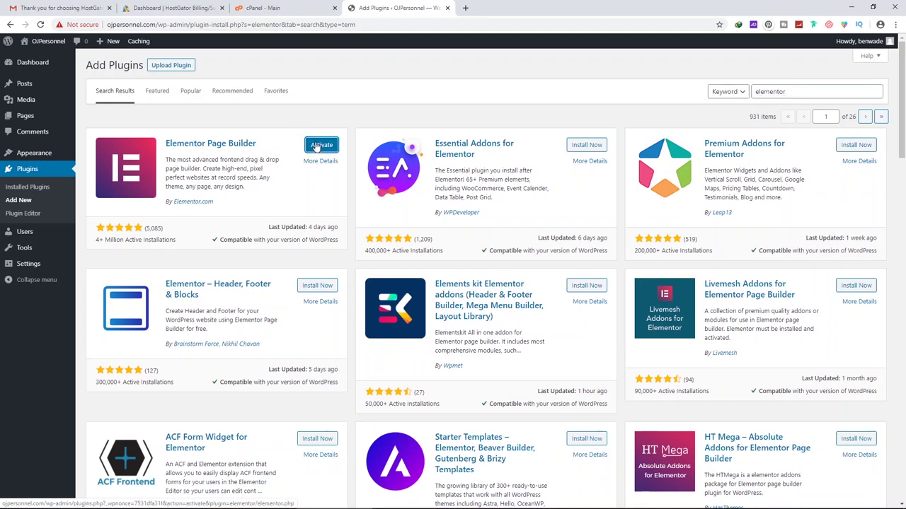
click(320, 145)
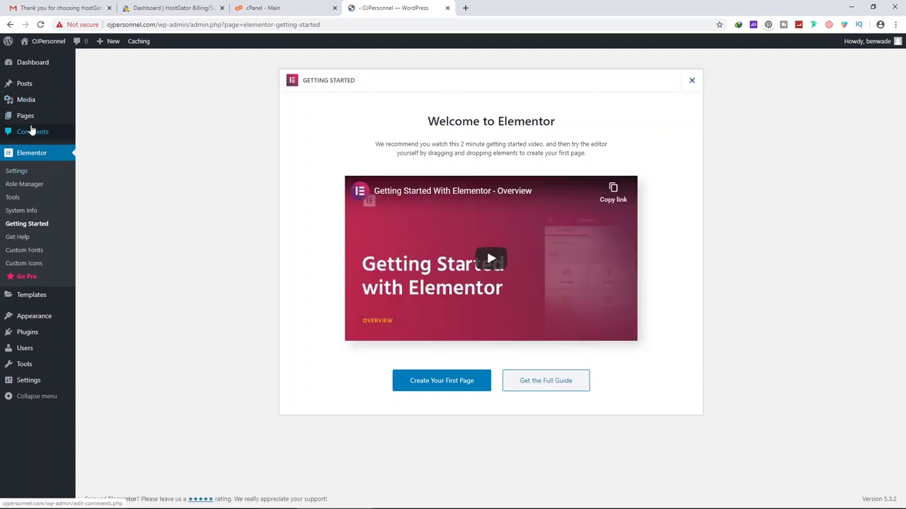
click(26, 332)
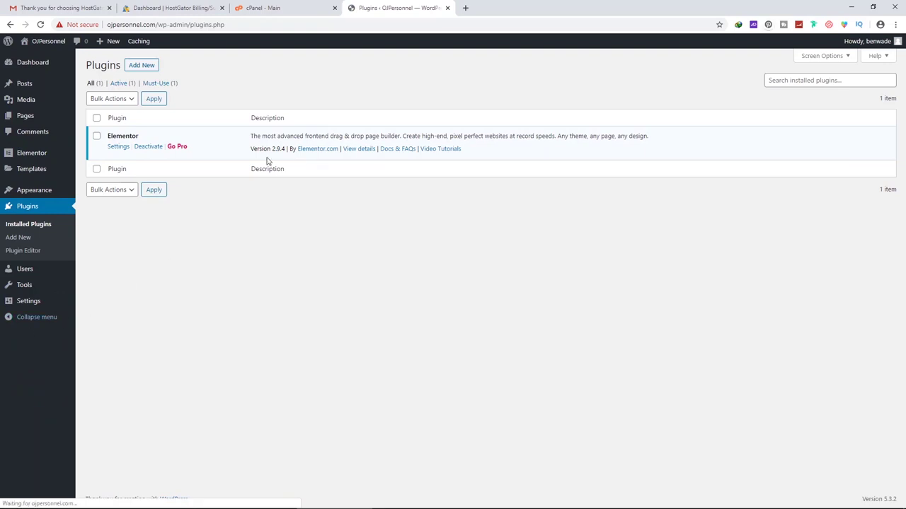
click(142, 66)
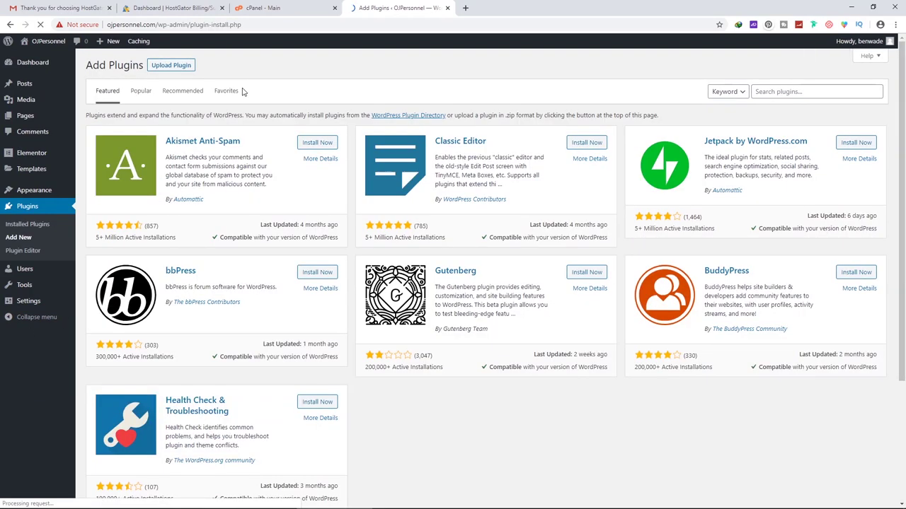
Search for 'envato', then install and activate the Envato Elements plugin
click(781, 90)
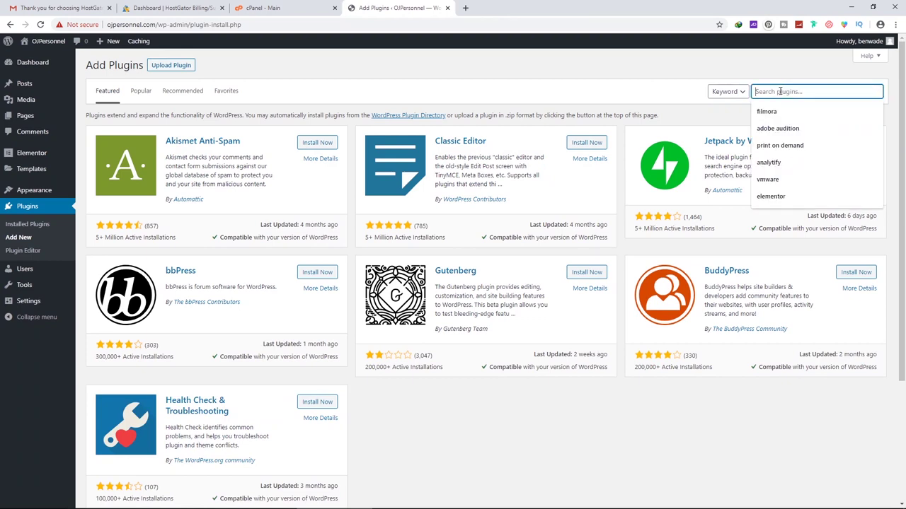
text(enva)
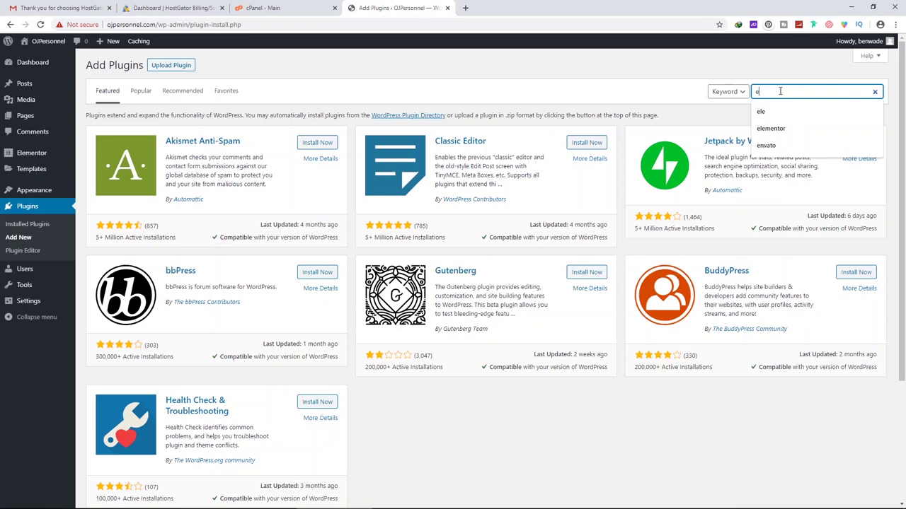
text(to)
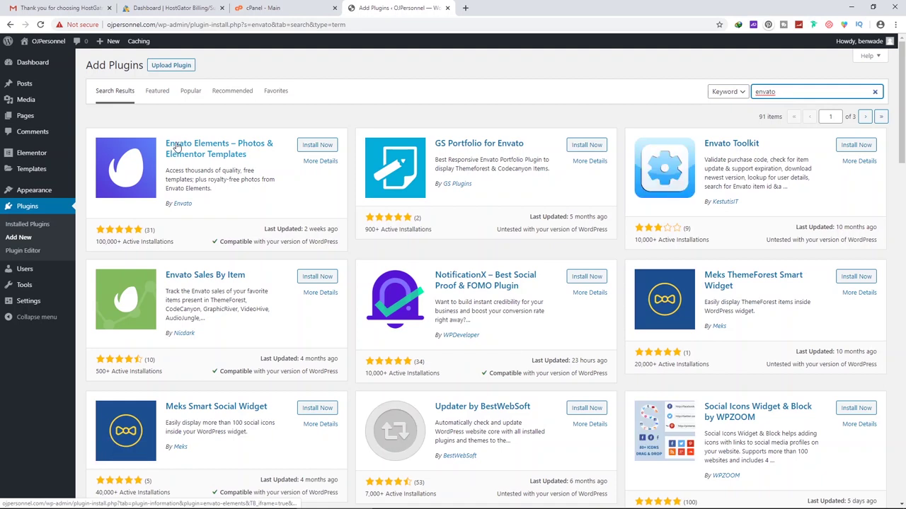
click(322, 146)
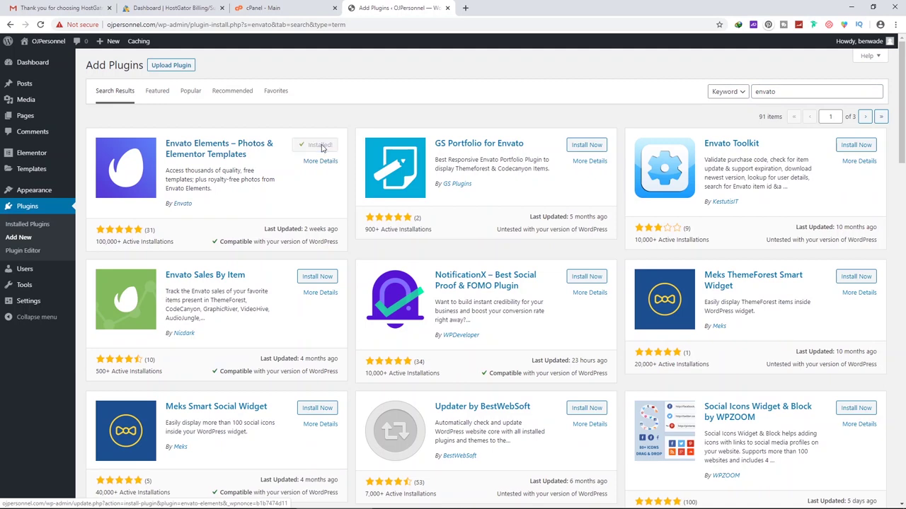
click(322, 146)
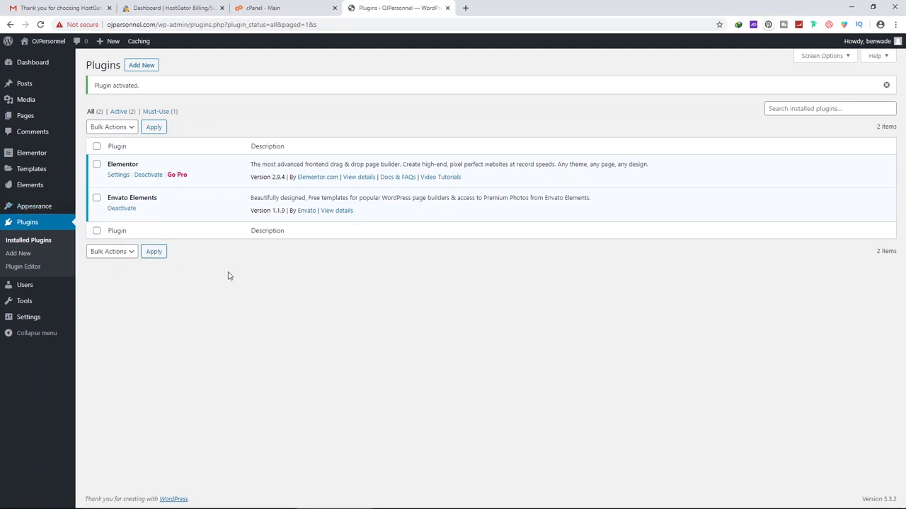
Open Appearance > Themes, view the site front page, and return to Themes
mouse_move(36, 210)
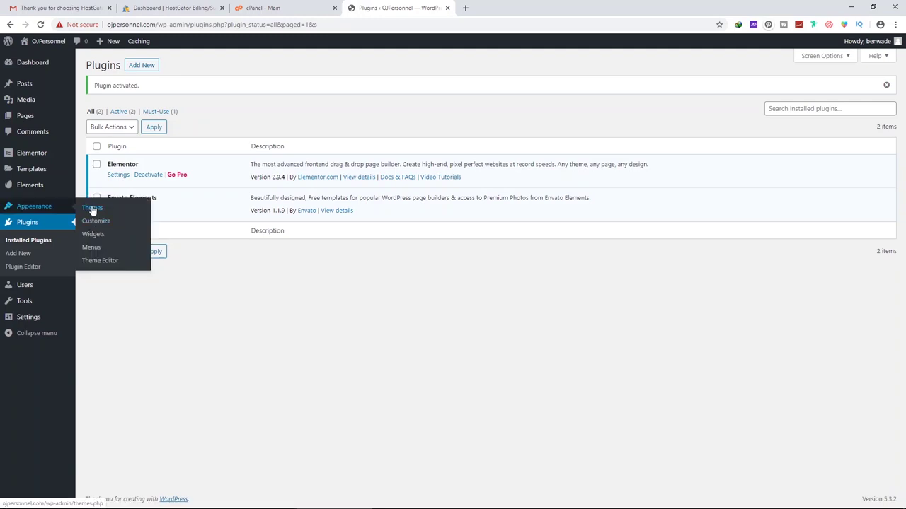
click(38, 210)
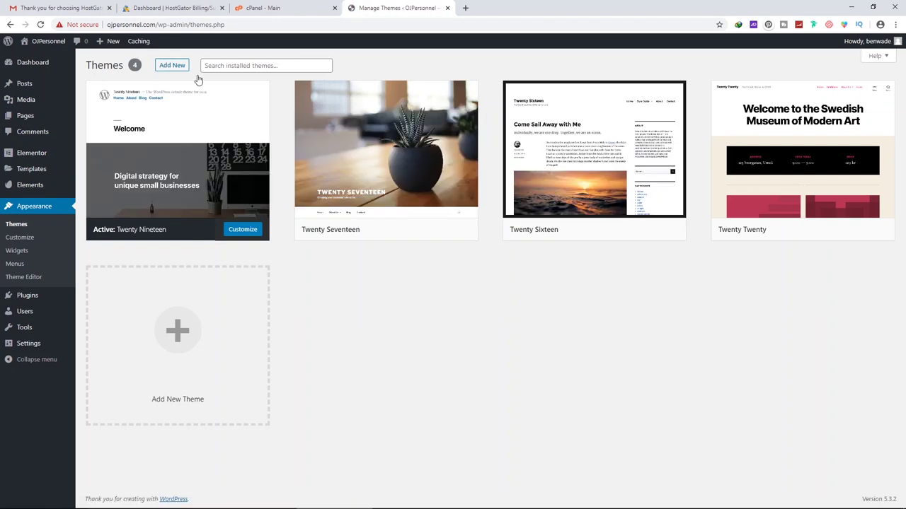
mouse_move(50, 44)
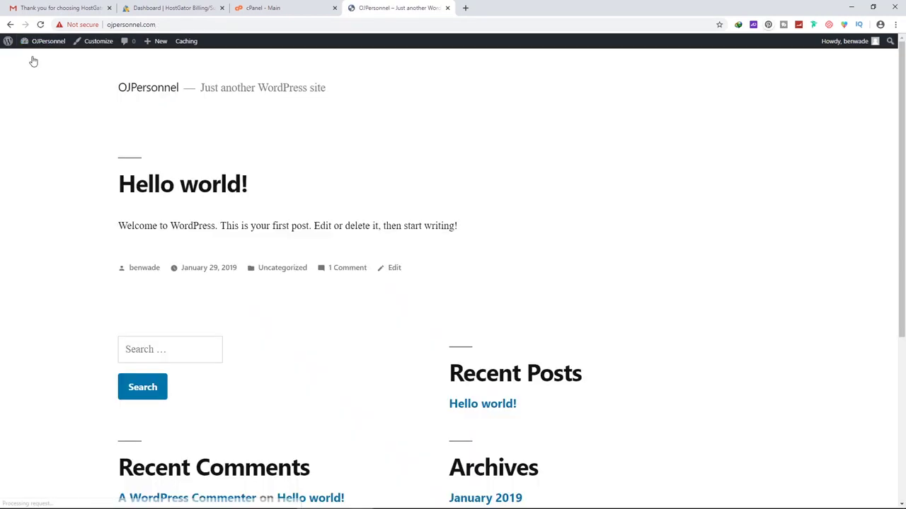
scroll(401, 139, down, 4)
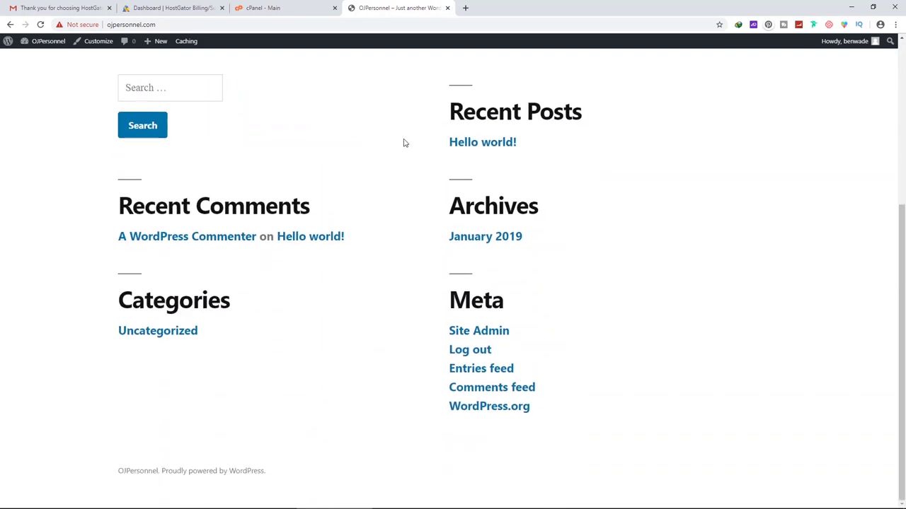
scroll(403, 145, up, 4)
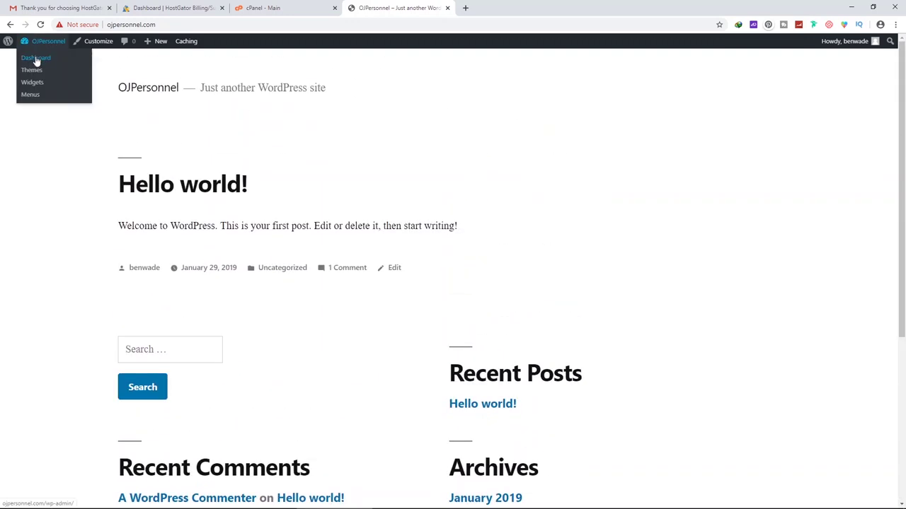
click(37, 70)
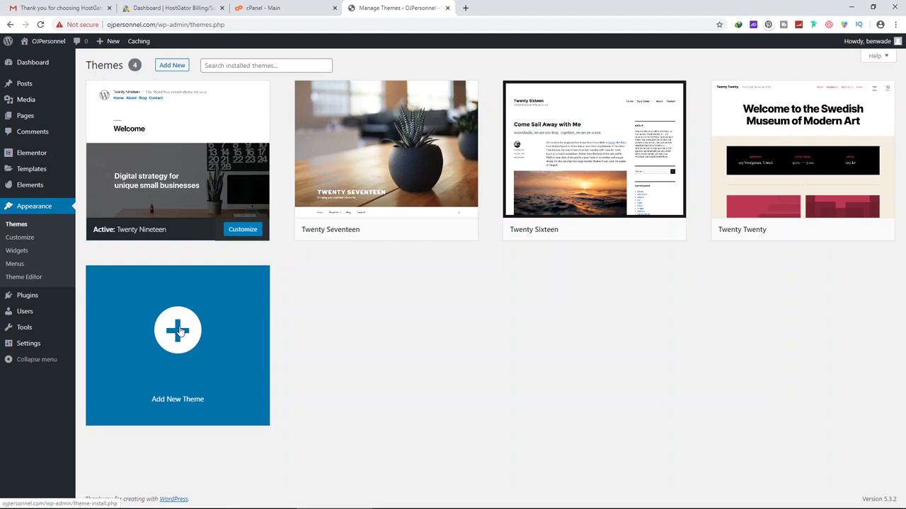
click(181, 330)
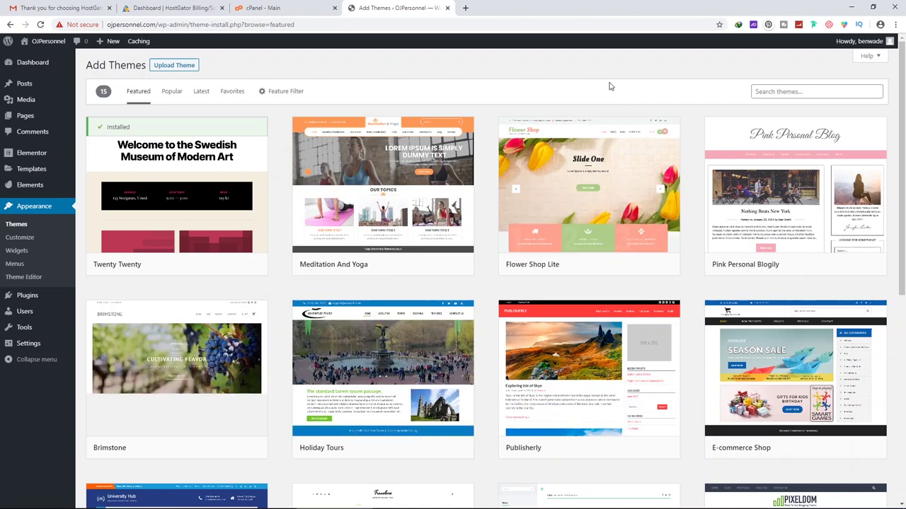
Scroll through the Featured themes list
scroll(495, 89, down, 5)
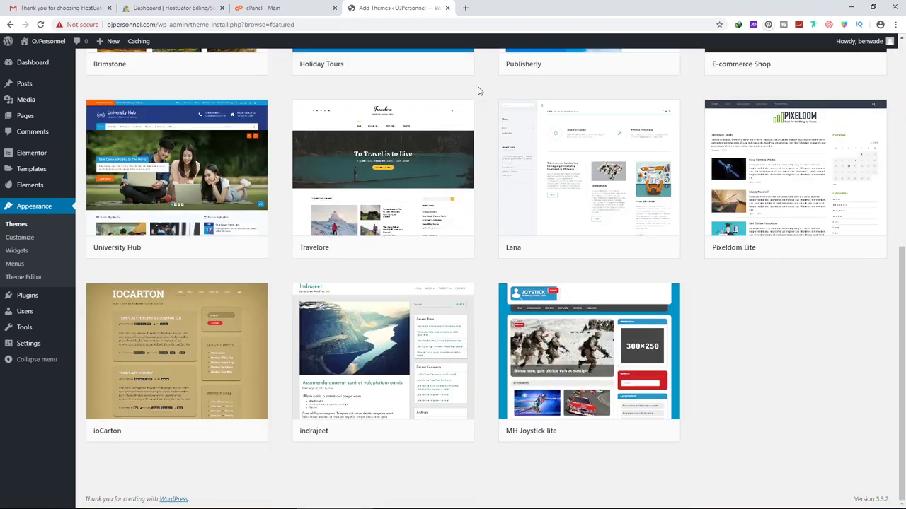
scroll(485, 134, up, 5)
scroll(487, 147, up, 1)
scroll(278, 221, down, 6)
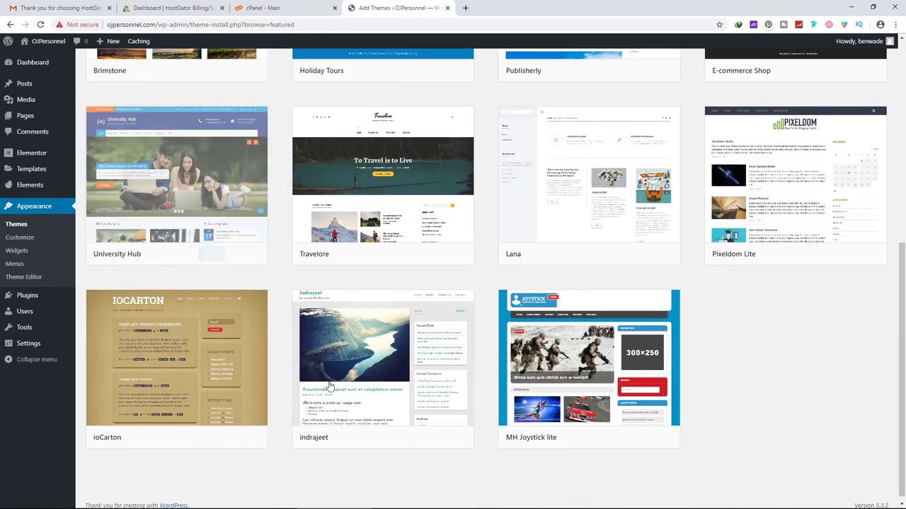
scroll(776, 125, up, 5)
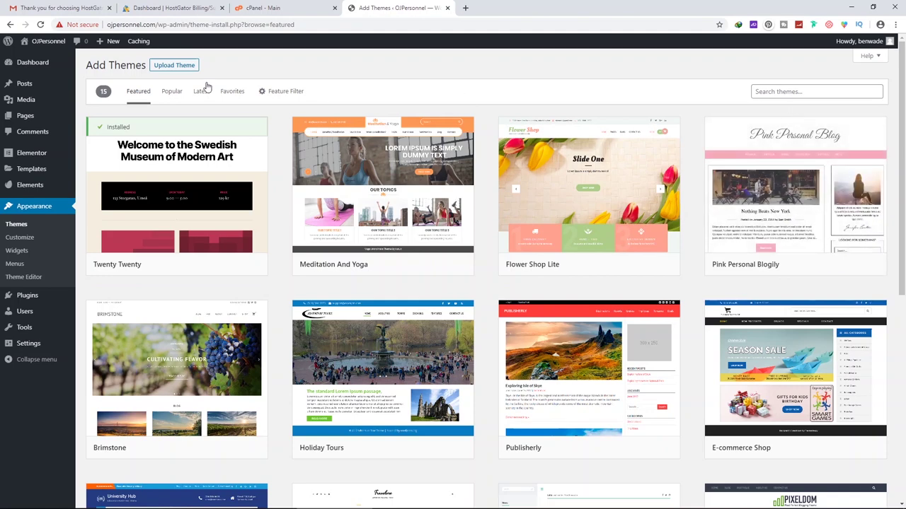
List the Popular themes and scroll through them
click(170, 93)
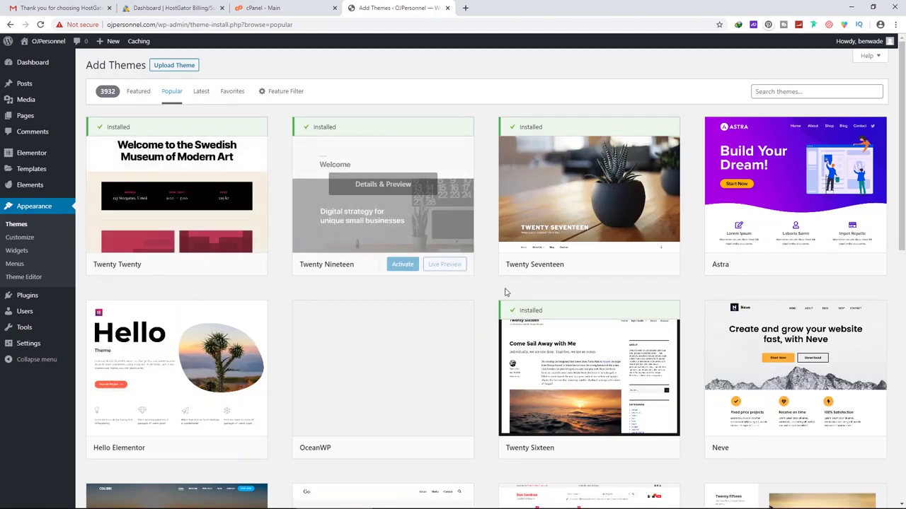
mouse_move(764, 264)
scroll(765, 244, down, 2)
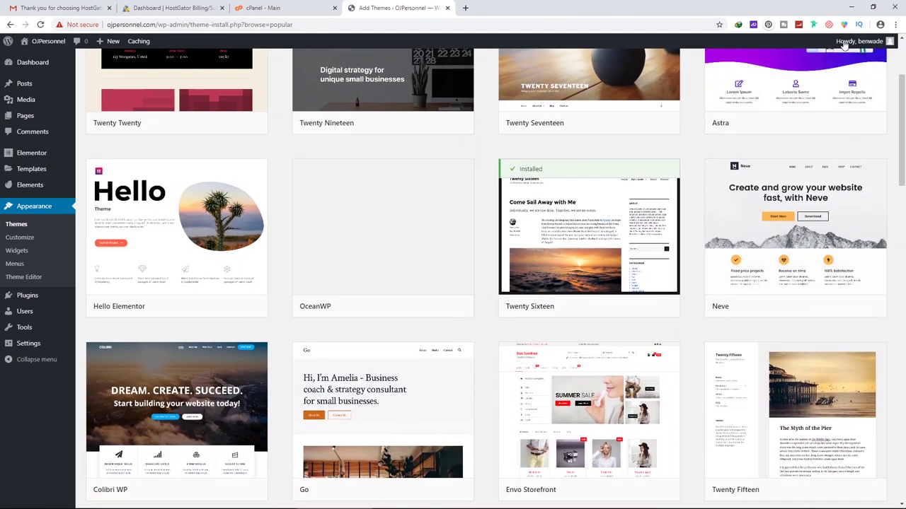
scroll(750, 219, up, 2)
scroll(733, 193, down, 3)
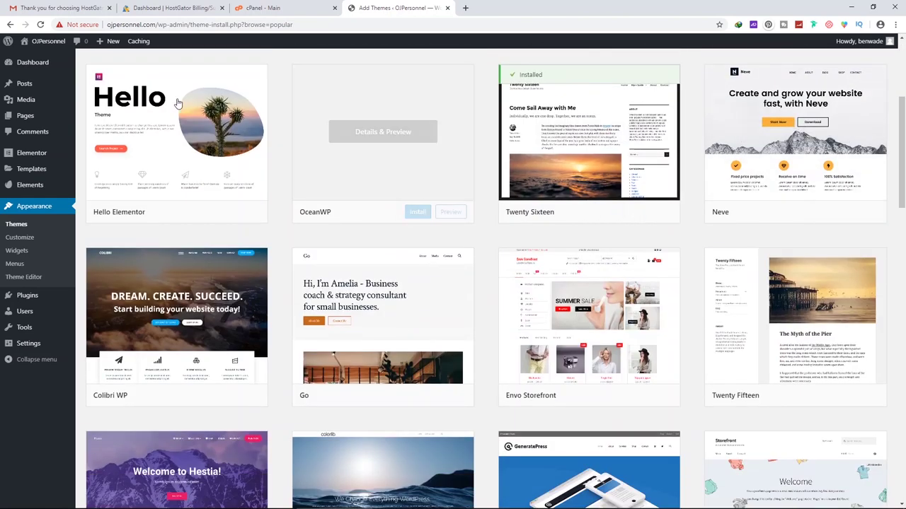
mouse_move(113, 178)
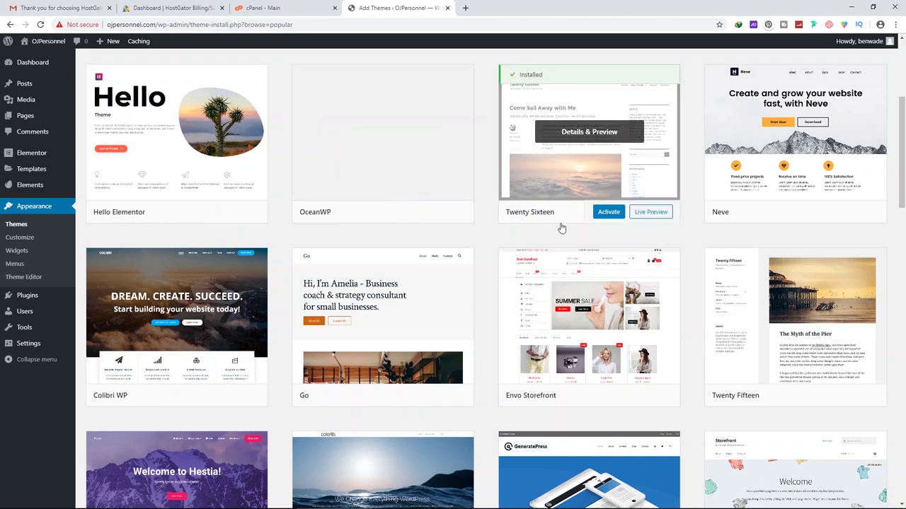
scroll(179, 321, down, 2)
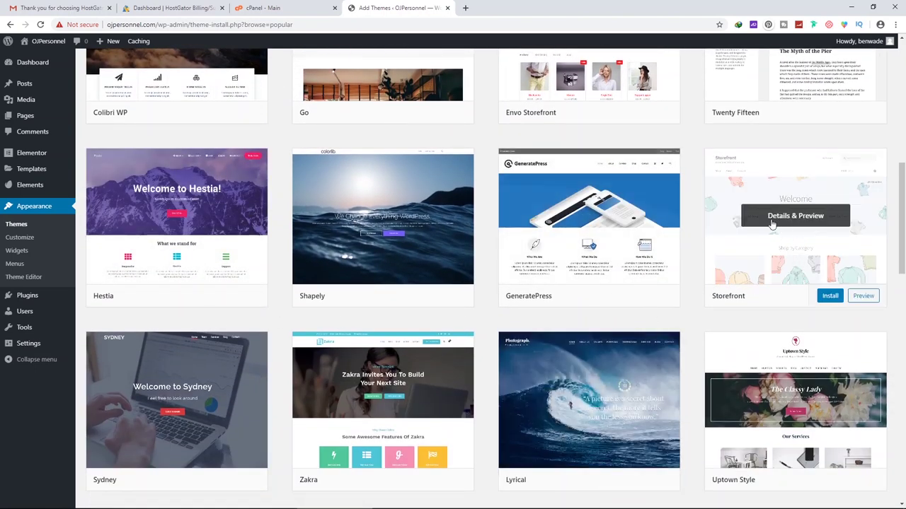
scroll(750, 278, down, 3)
scroll(795, 280, up, 3)
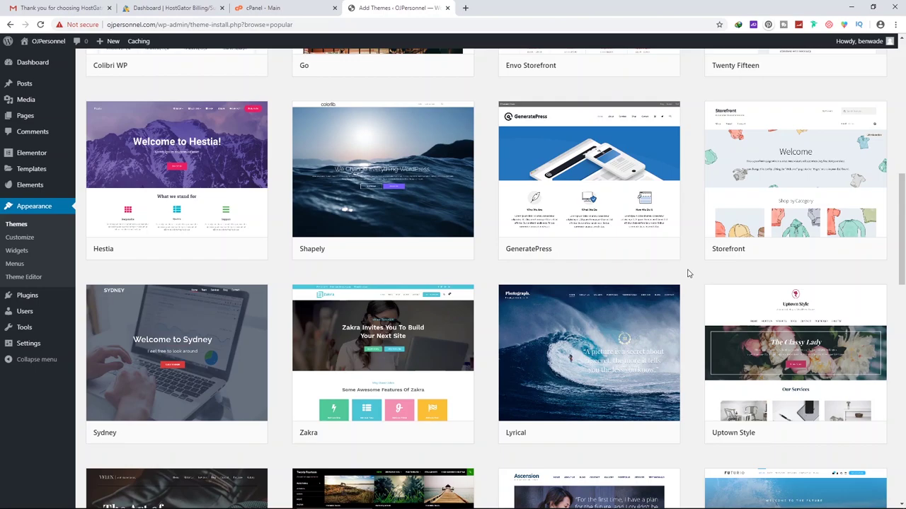
scroll(687, 274, down, 5)
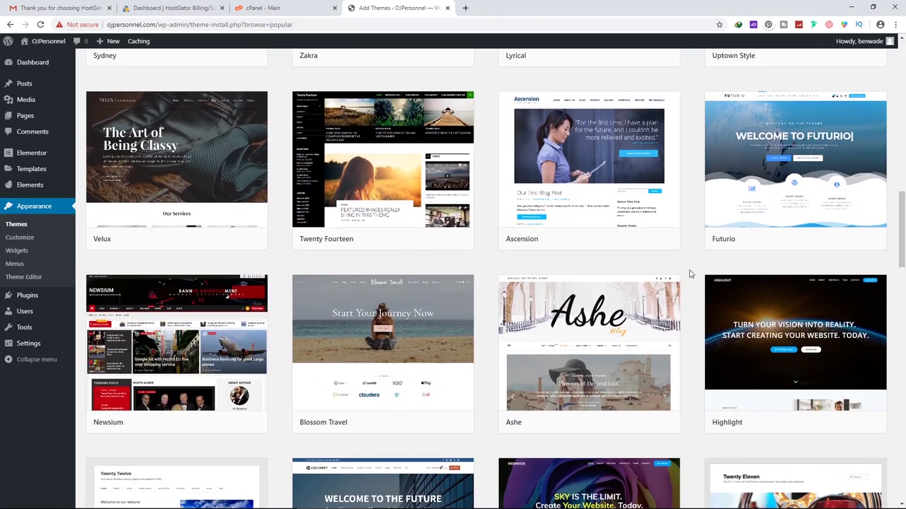
scroll(691, 274, up, 12)
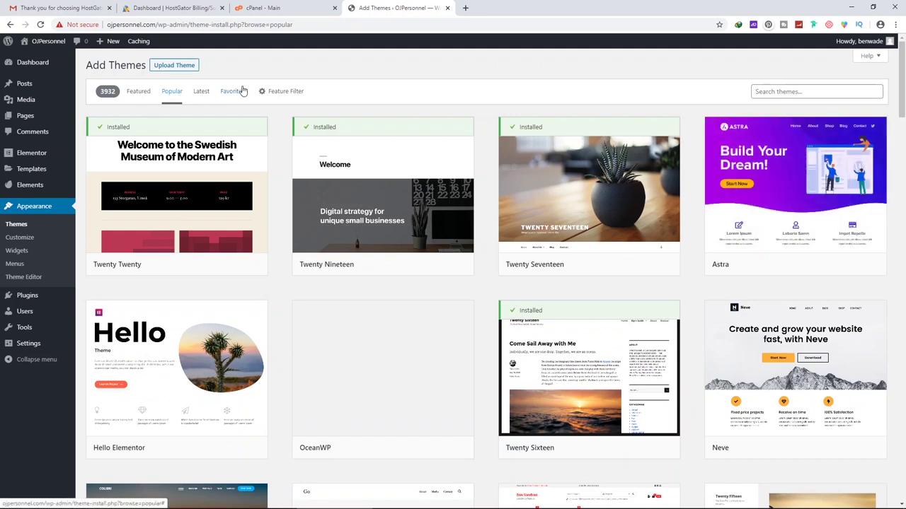
List the Latest themes and scroll through them
click(201, 93)
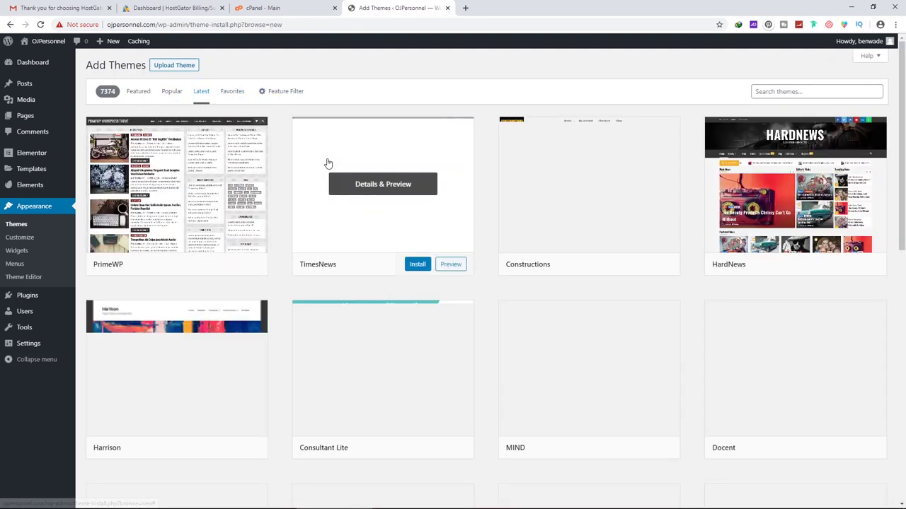
scroll(453, 255, down, 2)
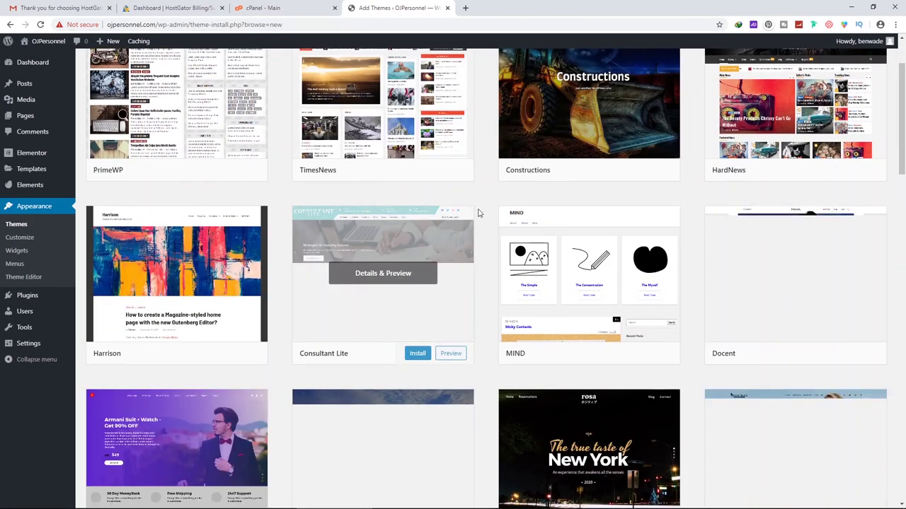
scroll(482, 195, down, 3)
scroll(481, 196, up, 3)
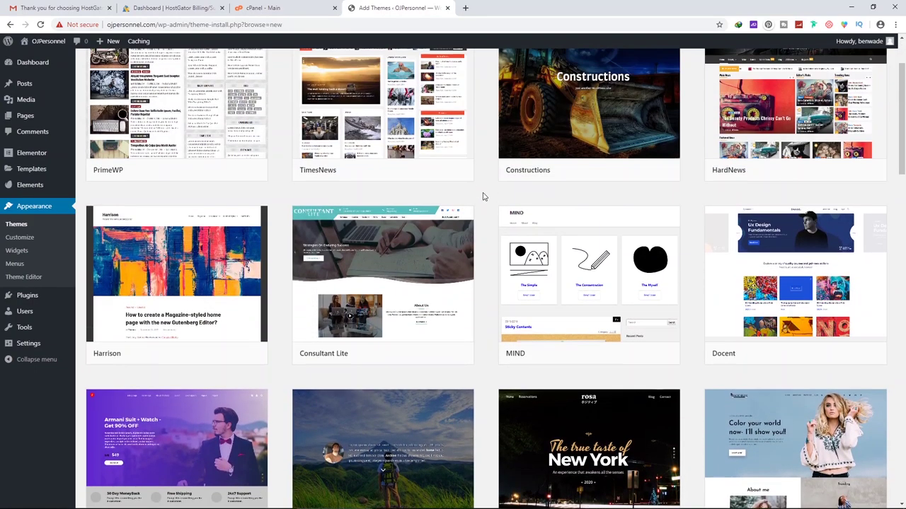
scroll(506, 273, down, 3)
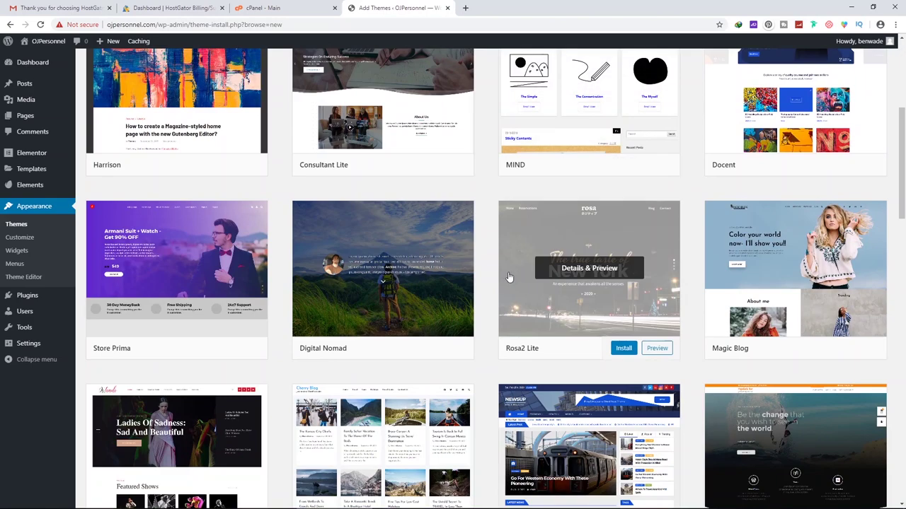
scroll(473, 265, down, 3)
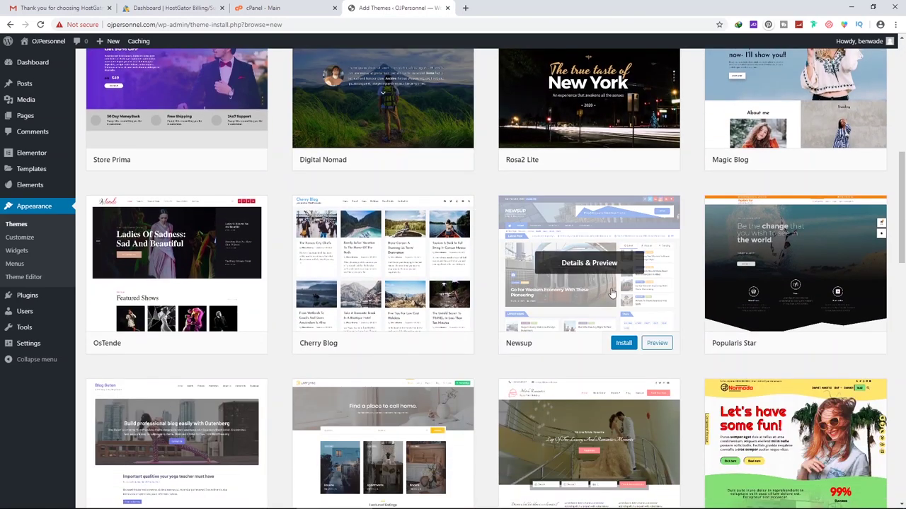
scroll(505, 263, down, 3)
scroll(484, 365, down, 3)
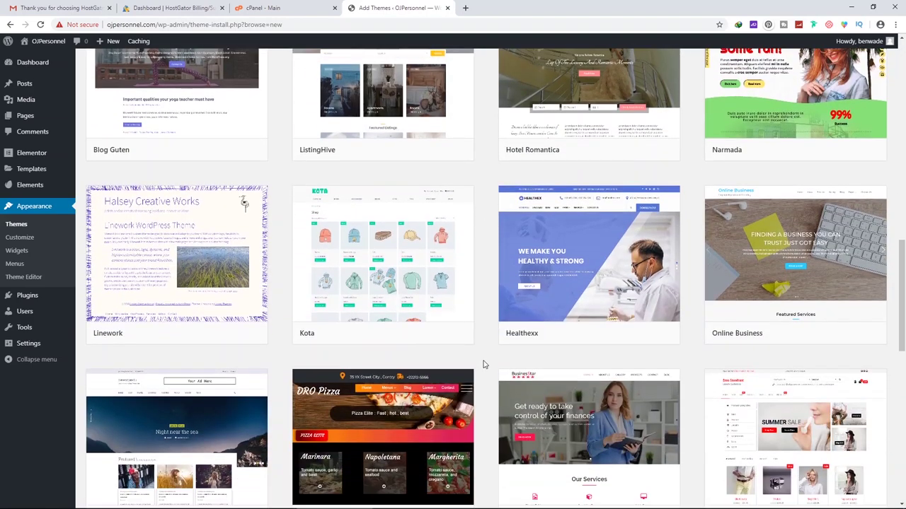
scroll(485, 338, up, 15)
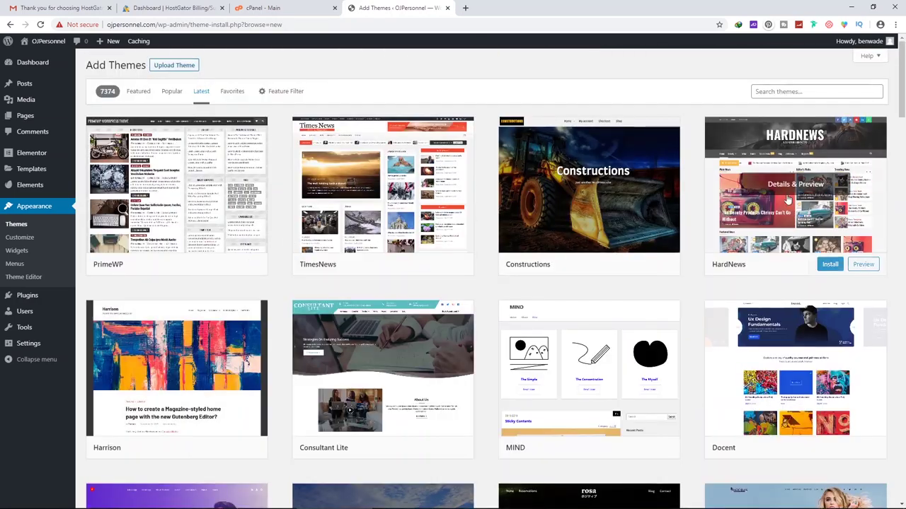
Search for 'astra', then install and activate the Astra theme
click(779, 92)
text(astra)
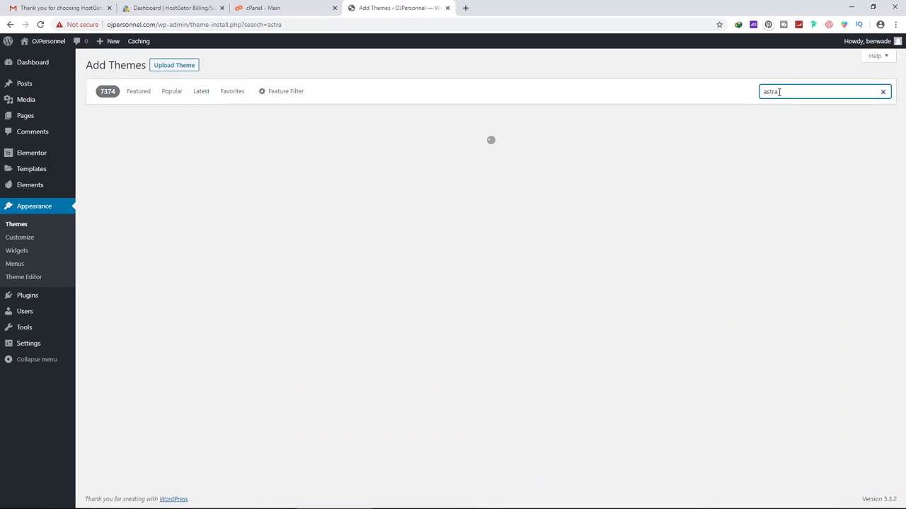
mouse_move(162, 186)
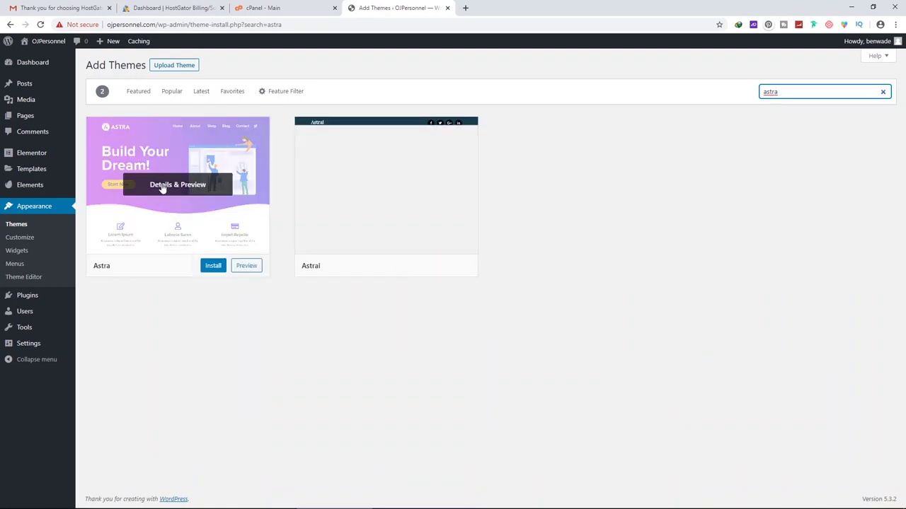
click(213, 268)
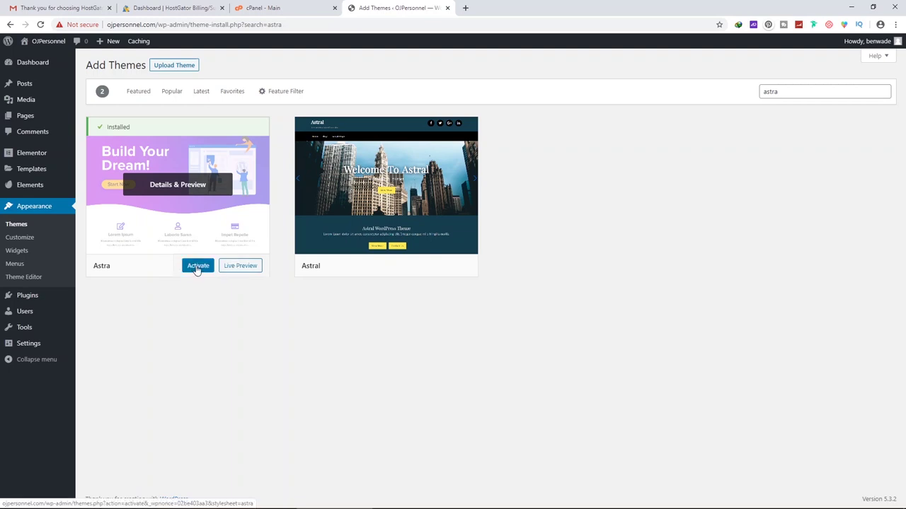
click(199, 269)
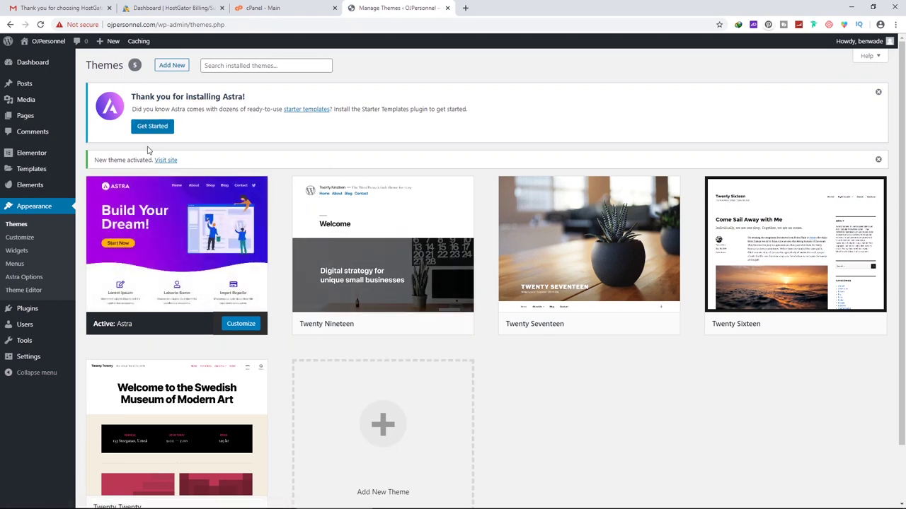
View the OJPersonnel front page in Astra, then go to the admin dashboard
mouse_move(47, 43)
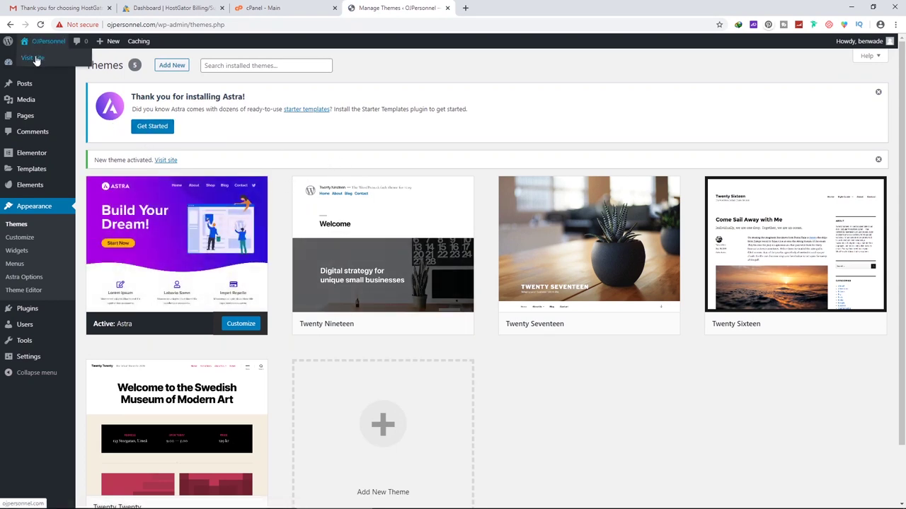
click(37, 60)
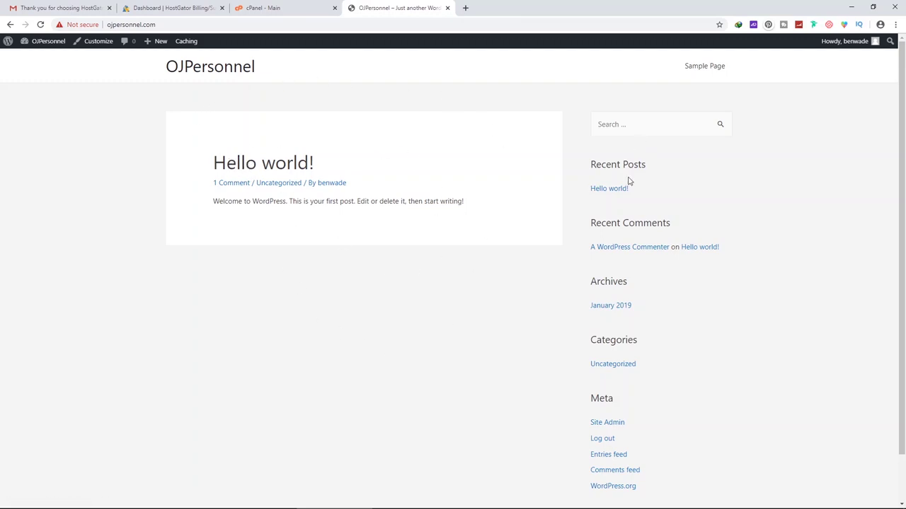
scroll(427, 293, down, 1)
scroll(422, 294, up, 1)
mouse_move(45, 43)
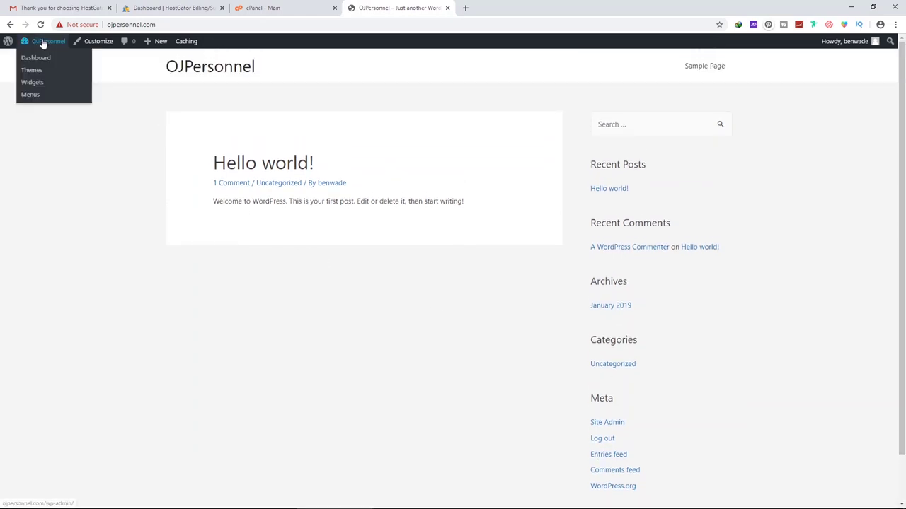
click(42, 59)
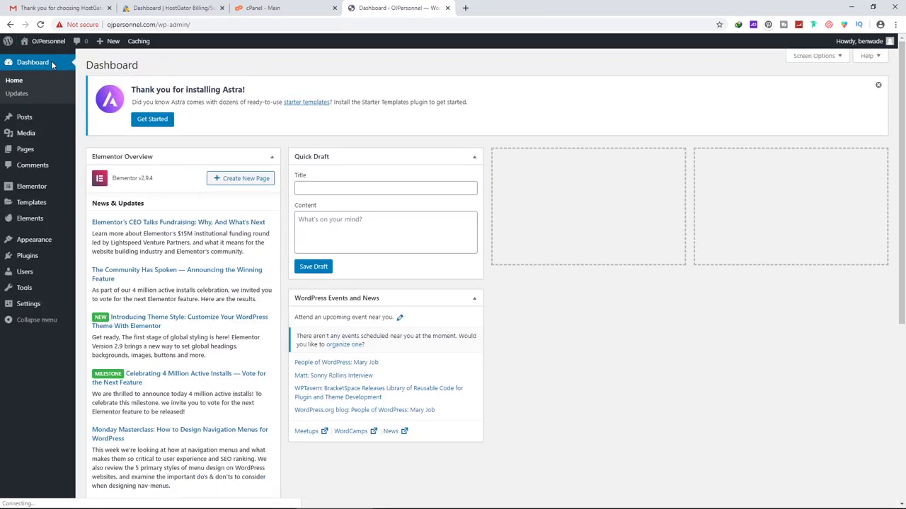
Bulk-move all three existing pages to the trash and start a new blank page
click(26, 150)
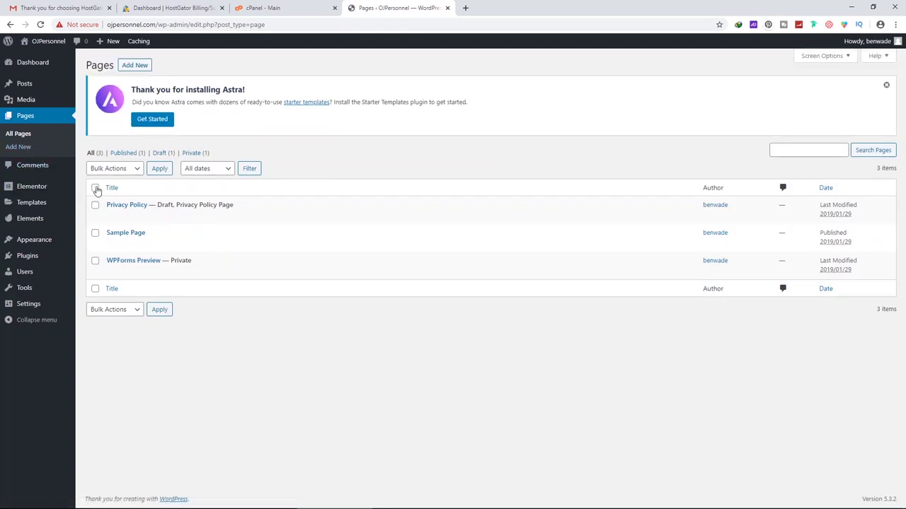
click(117, 169)
click(118, 214)
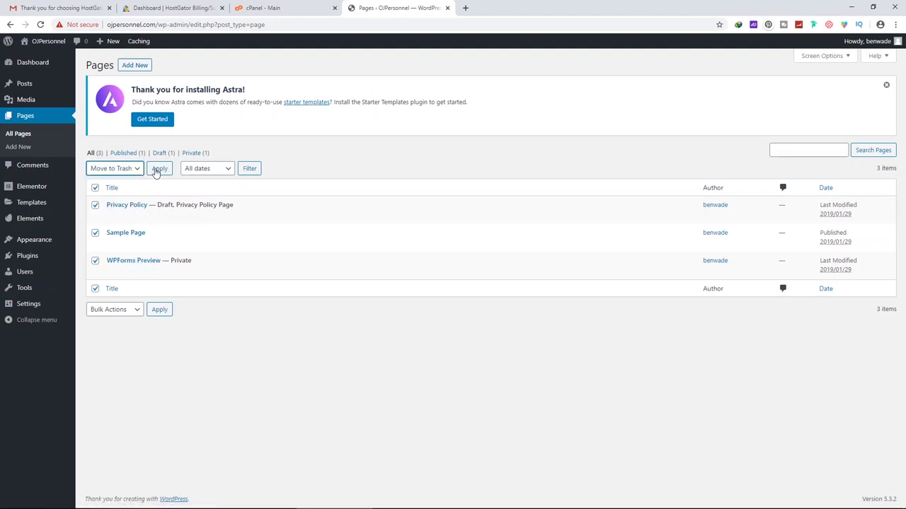
click(159, 171)
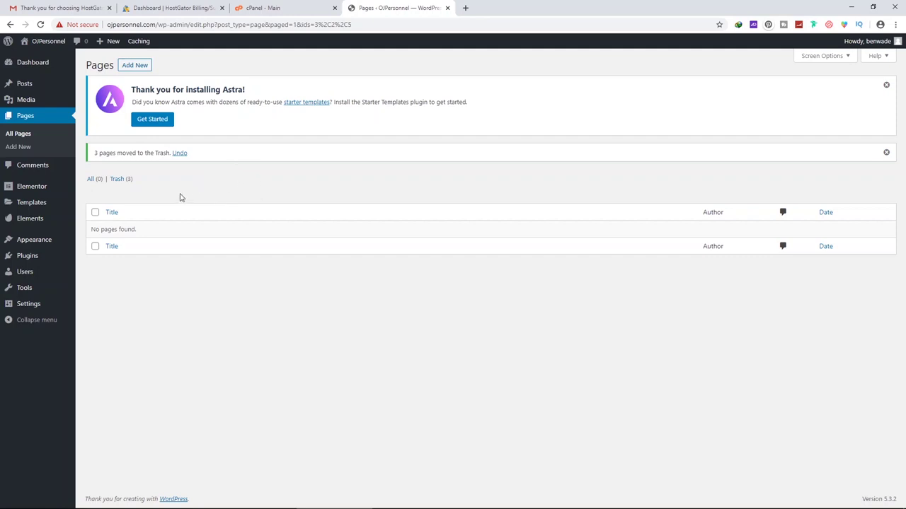
click(137, 65)
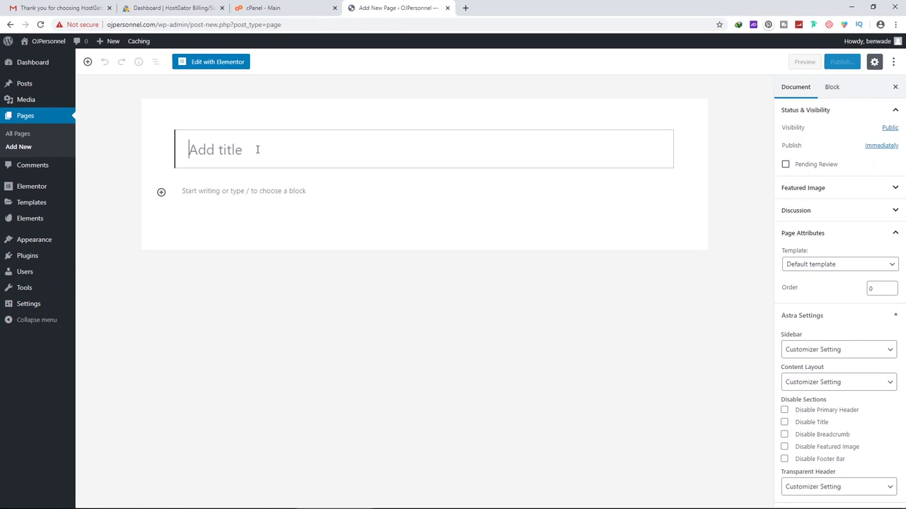
Title the new page 'Home' and set its template to Elementor Full Width
text(Home)
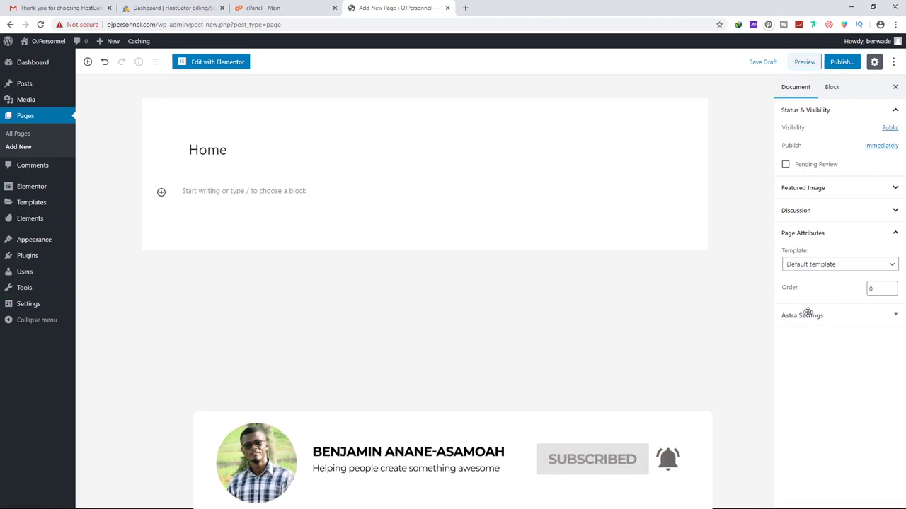
click(807, 314)
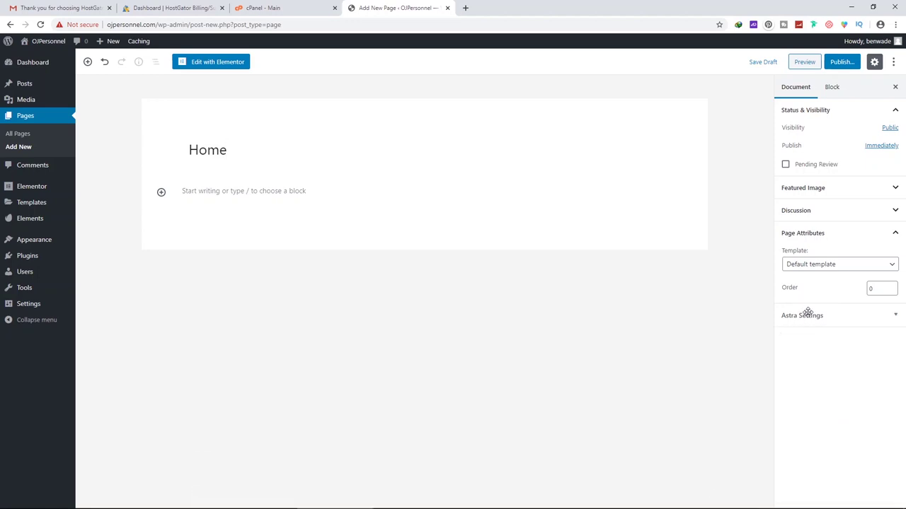
click(826, 234)
click(825, 234)
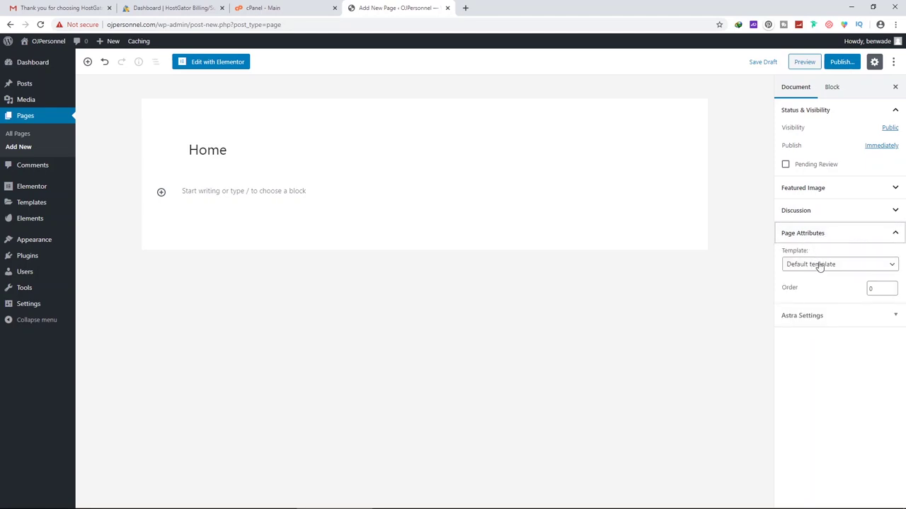
click(819, 266)
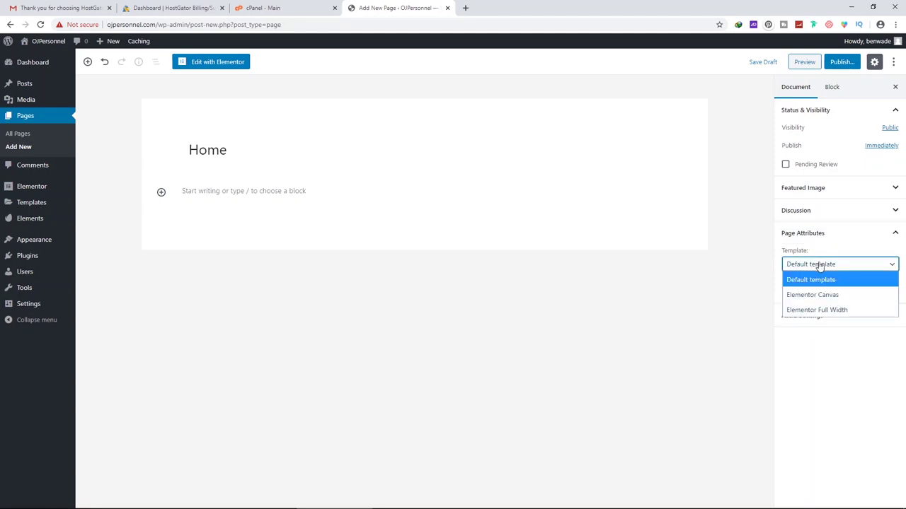
click(815, 310)
Publish the Home page and start another new page
click(842, 63)
click(846, 62)
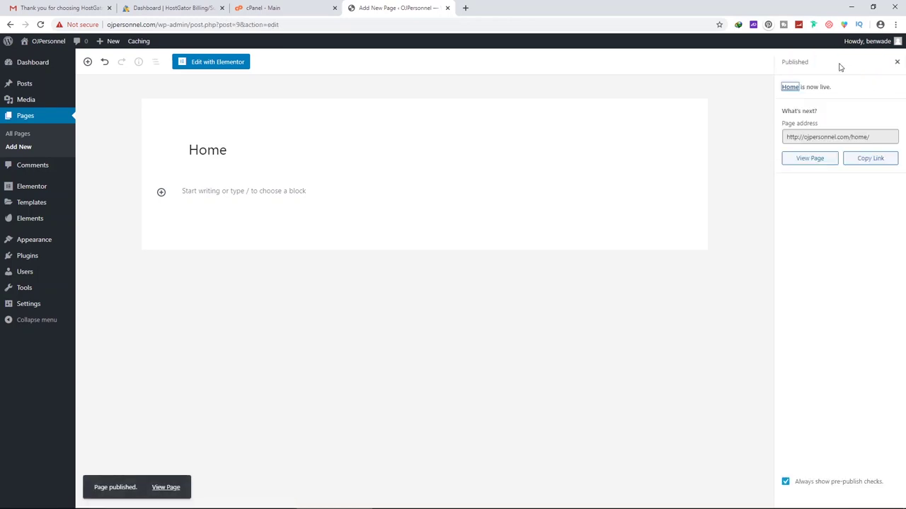
click(30, 148)
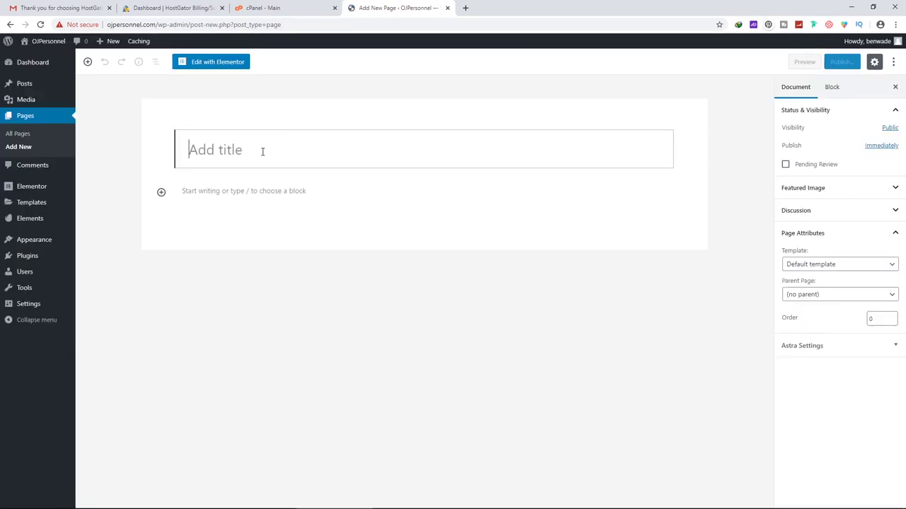
Create an 'About Us' page on the Elementor Full Width template and publish it
text(About Us)
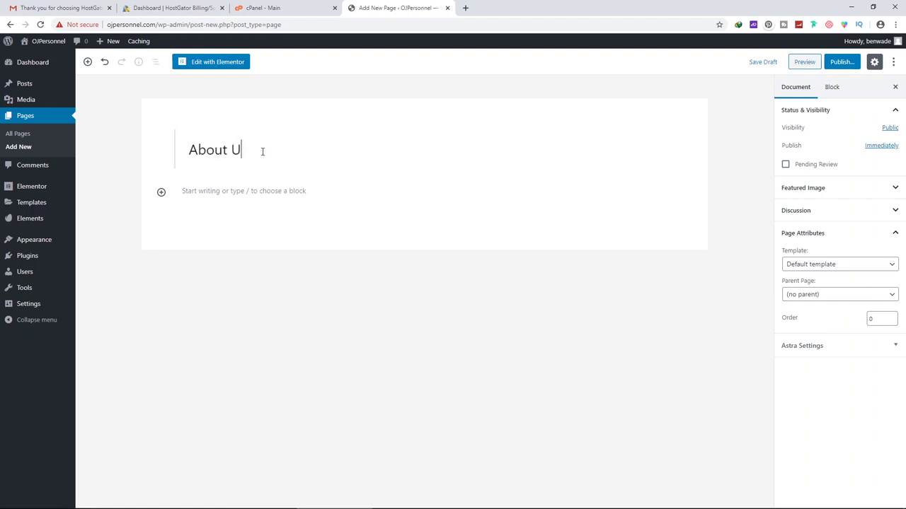
click(821, 264)
click(823, 312)
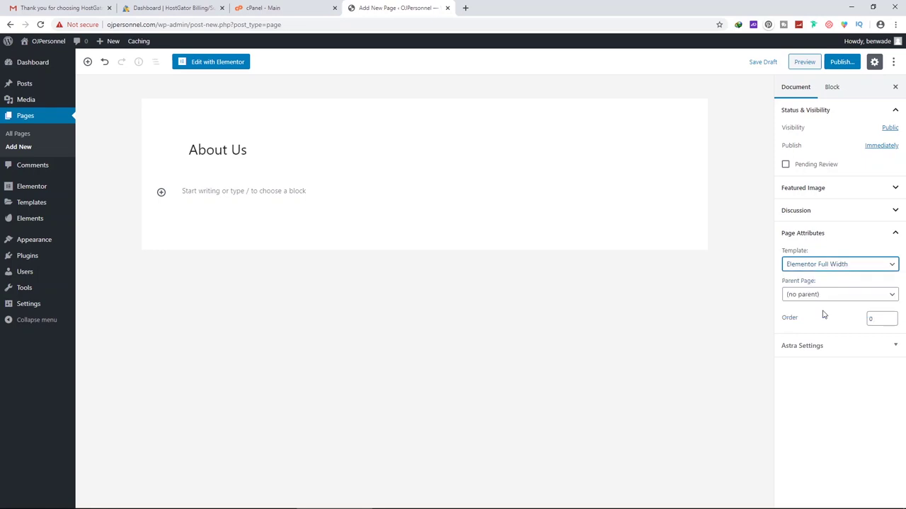
click(841, 62)
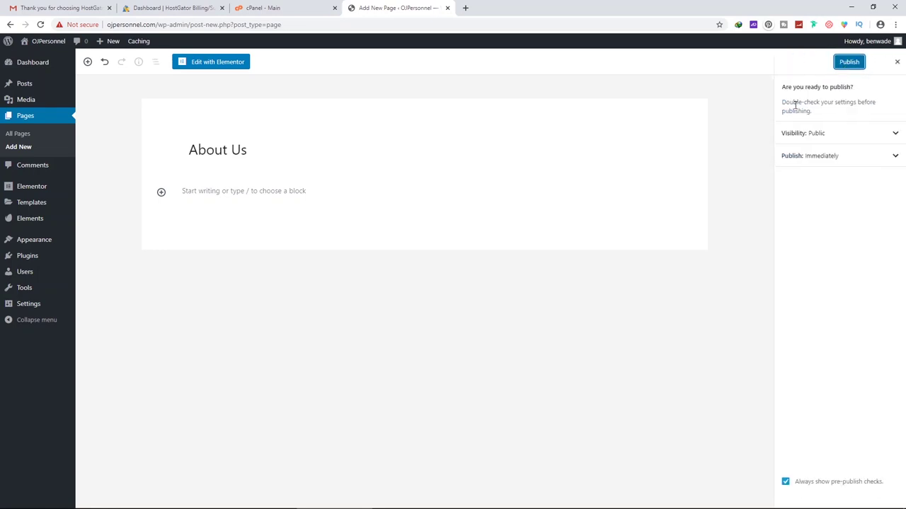
click(859, 62)
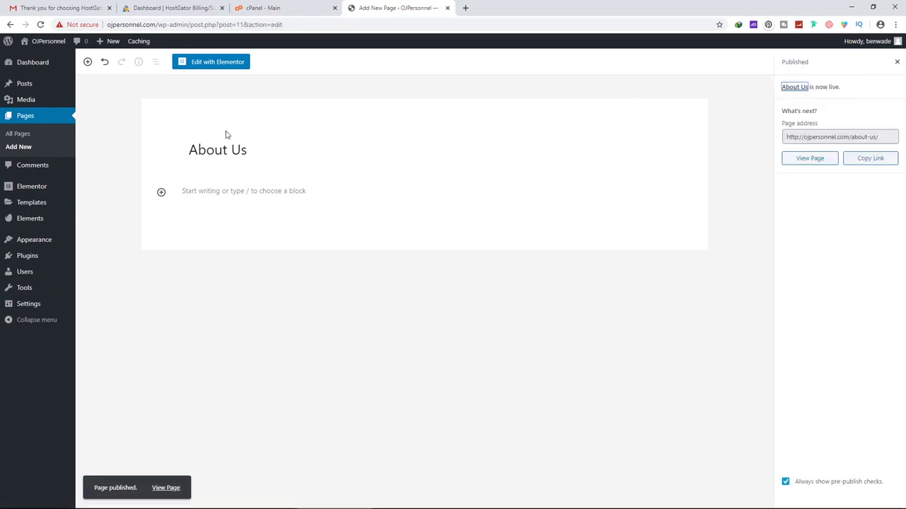
click(23, 147)
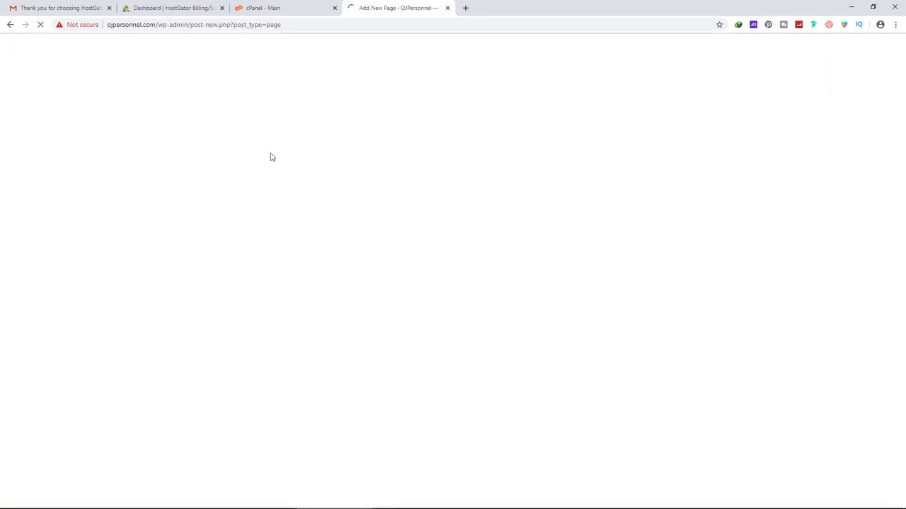
Publish a 'Contact Us' page on Elementor Full Width, then review All Pages
text(Contatc)
key(BackSpace)
key(BackSpace)
key(BackSpace)
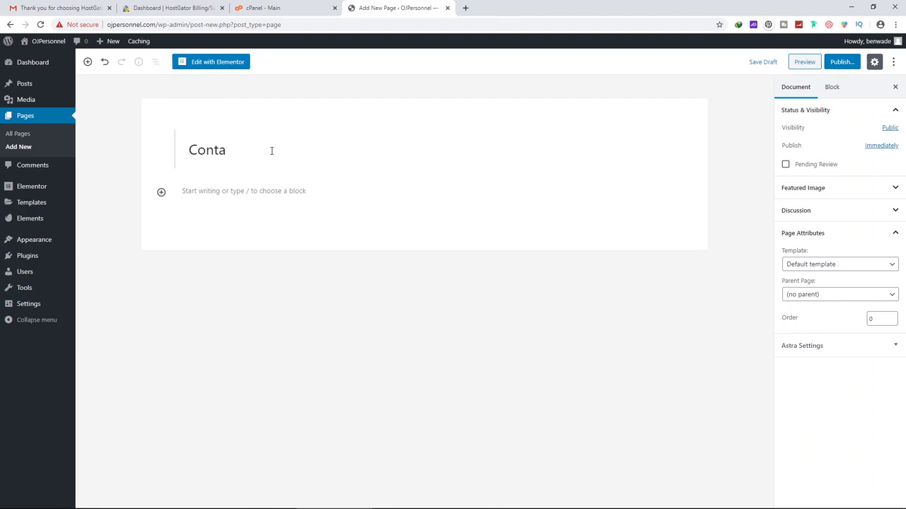
text(ct Us)
click(820, 265)
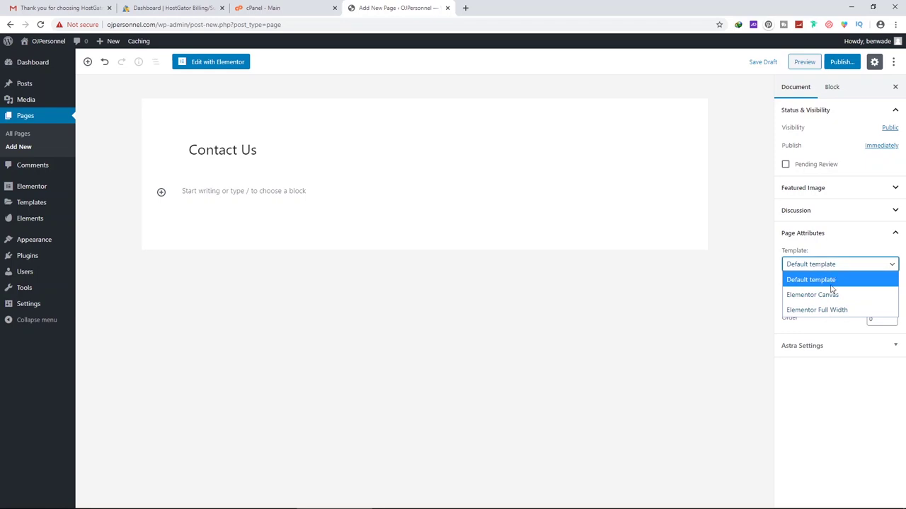
click(828, 311)
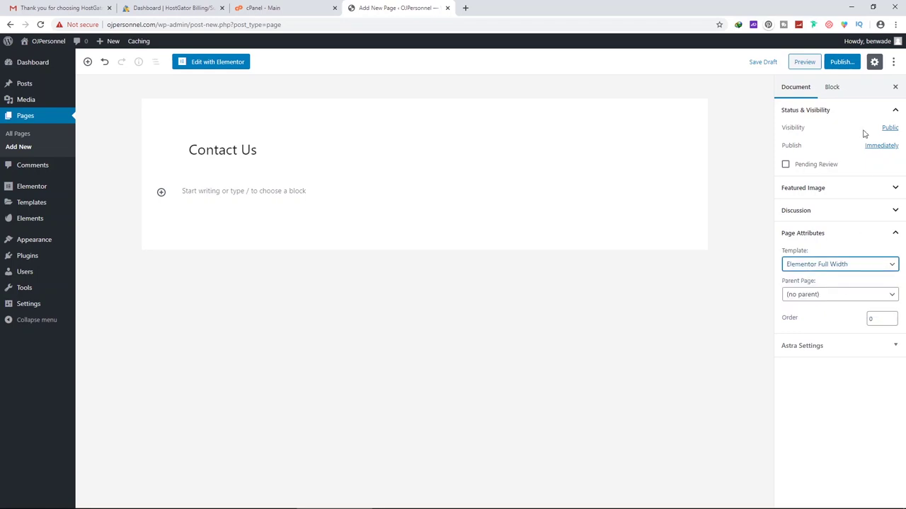
click(840, 64)
click(840, 64)
click(24, 135)
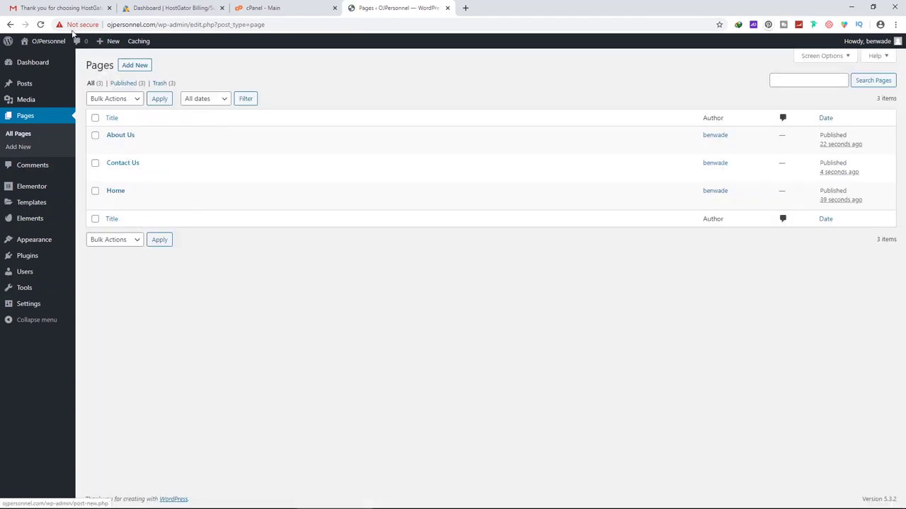
Visit the live OJPersonnel site from the admin bar to check its page links
mouse_move(44, 43)
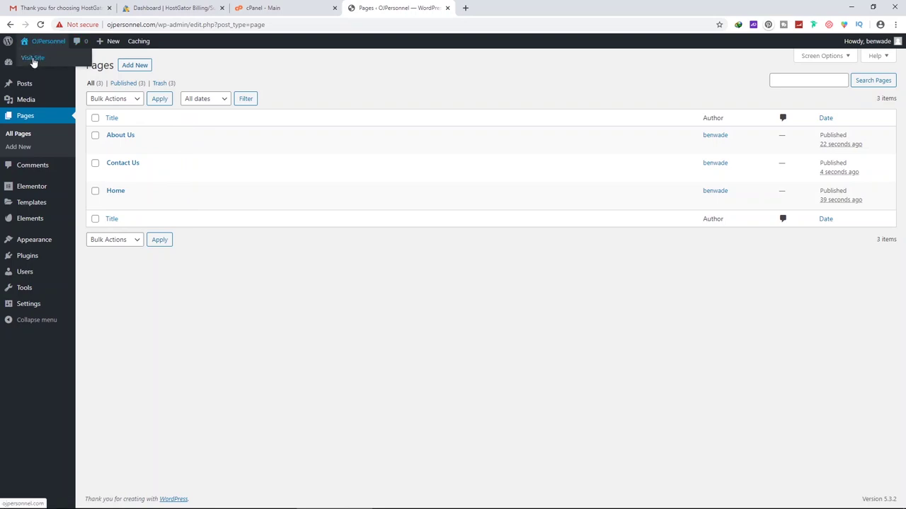
click(32, 61)
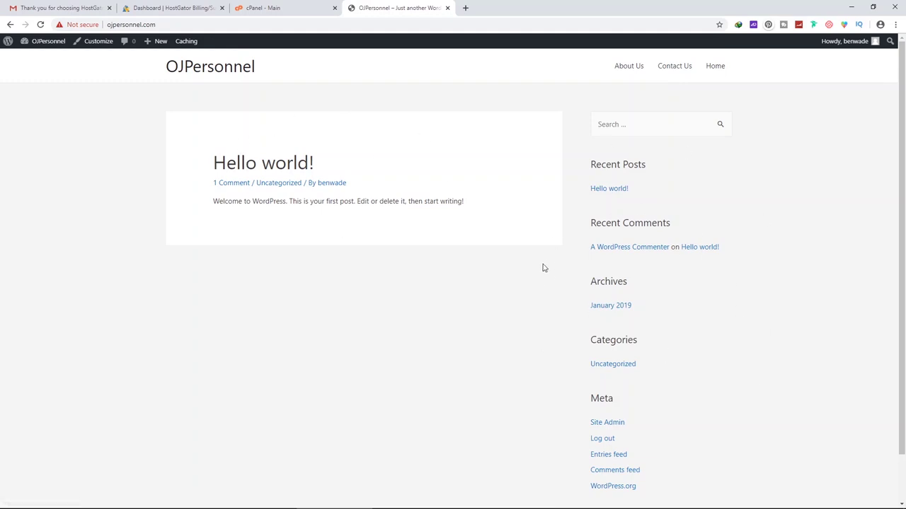
Create a new navigation menu named 'My Menu' under Appearance > Menus
mouse_move(42, 41)
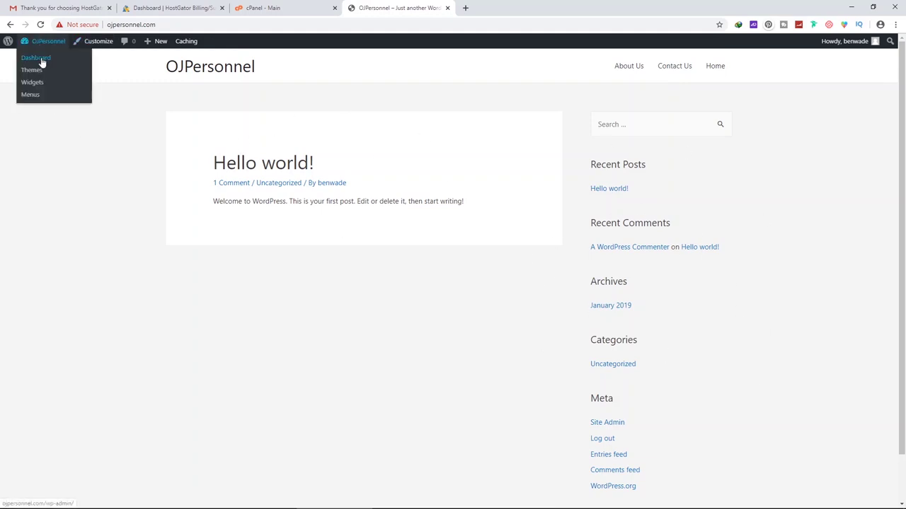
click(41, 59)
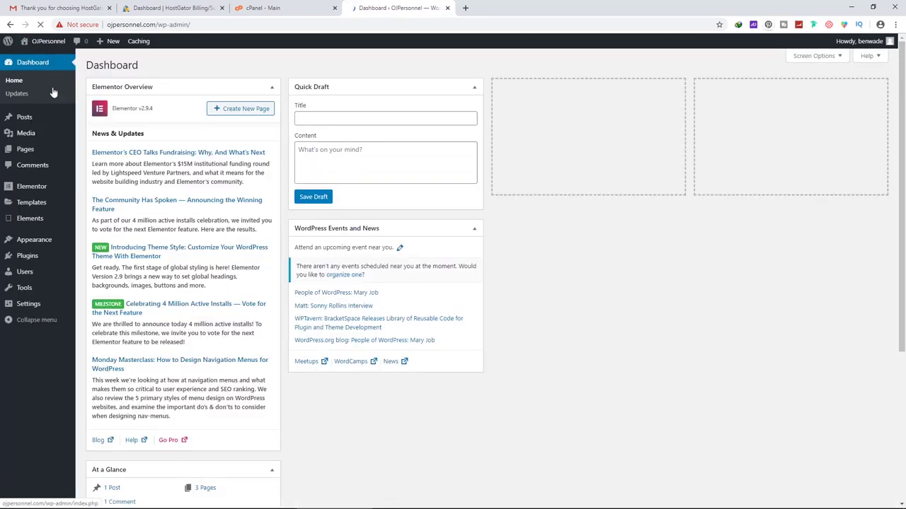
mouse_move(33, 243)
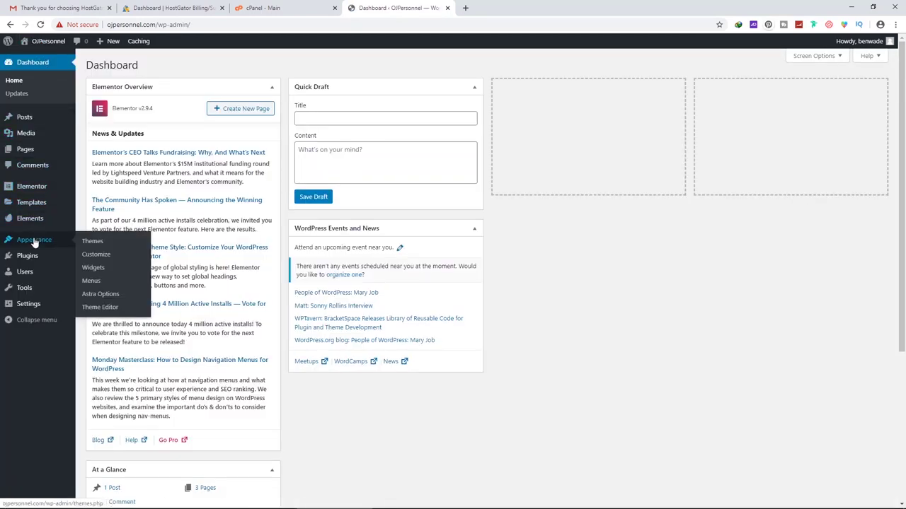
click(90, 283)
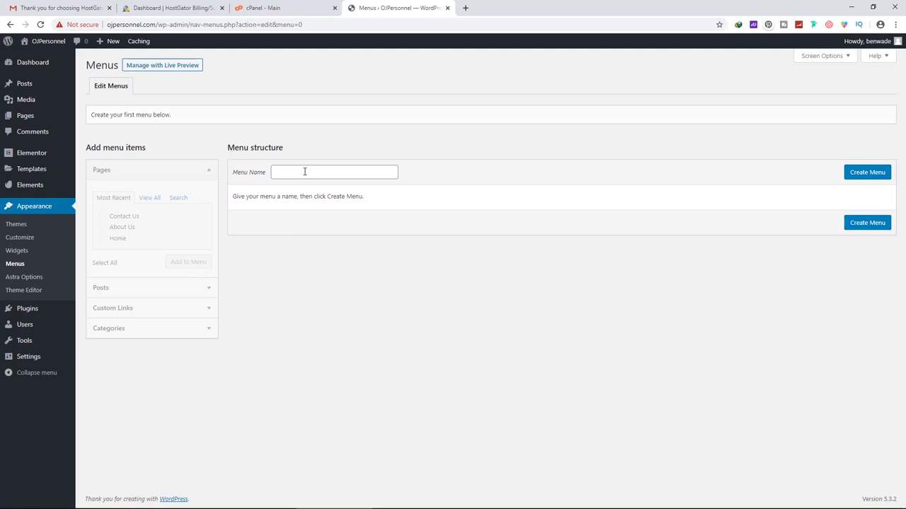
click(305, 171)
text(Me)
click(875, 176)
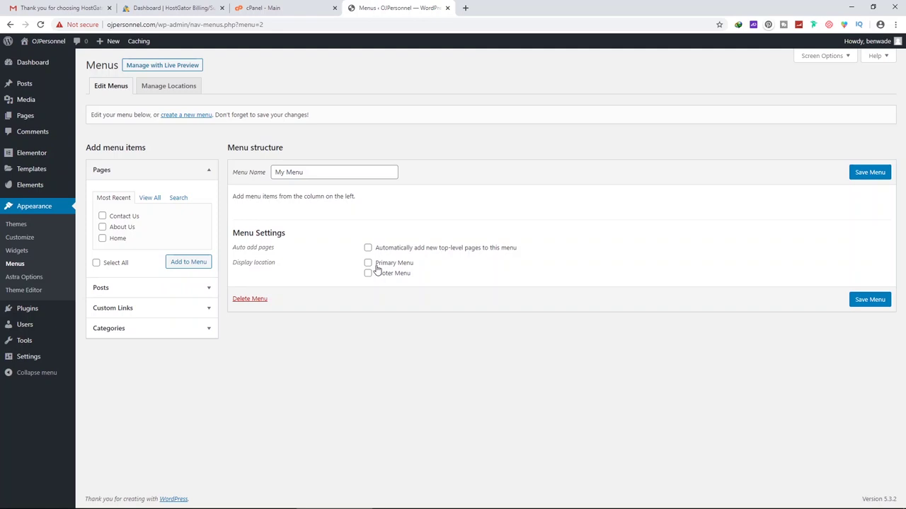
Add Home, About Us and Contact Us with Home first, and save as Primary Menu
click(125, 239)
click(122, 227)
double_click(121, 216)
click(103, 217)
click(190, 266)
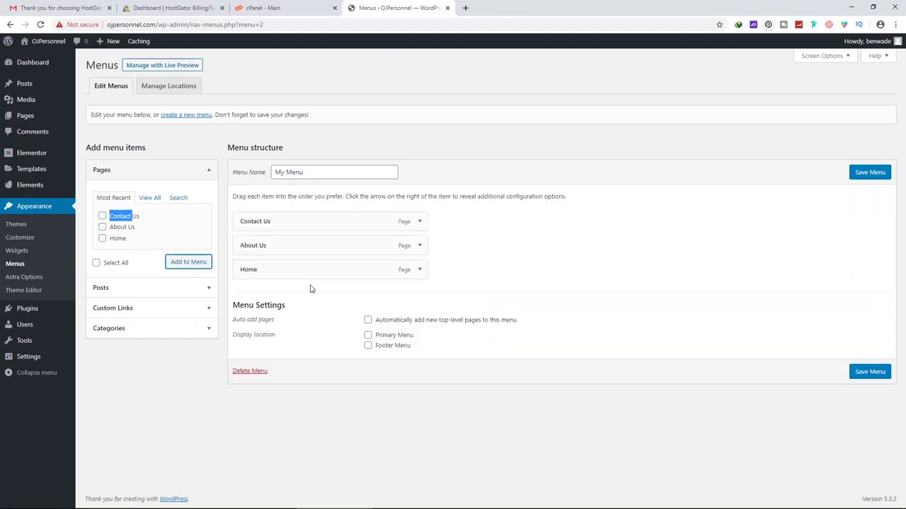
drag(304, 273, 259, 242)
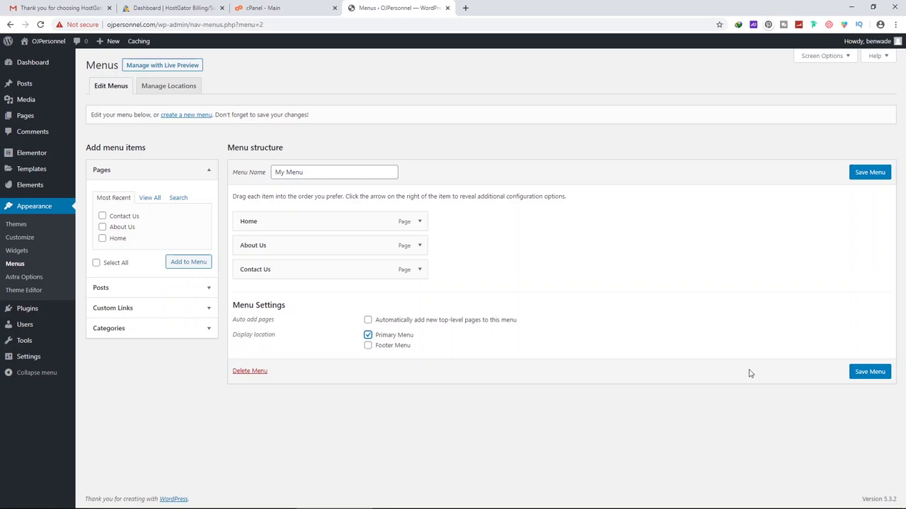
click(869, 375)
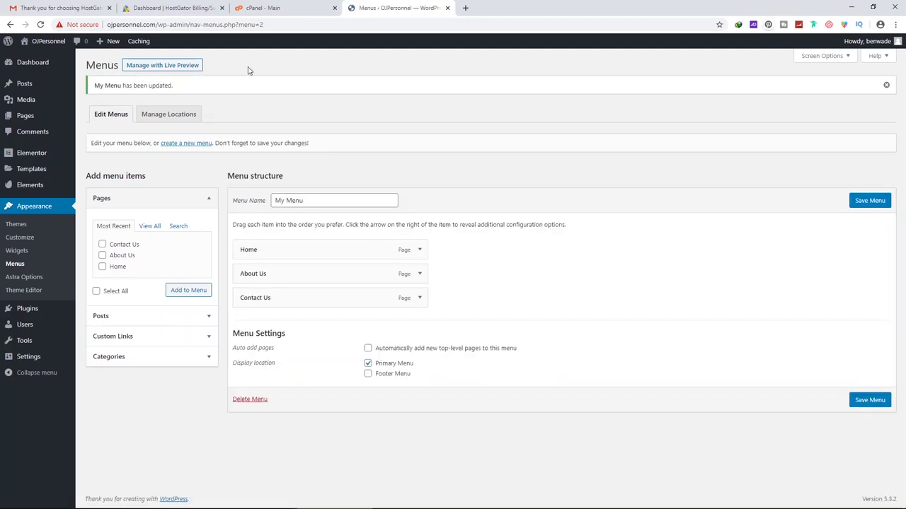
Browse the live site's Home, About Us and Contact Us pages, ending on Home
mouse_move(132, 47)
mouse_move(47, 46)
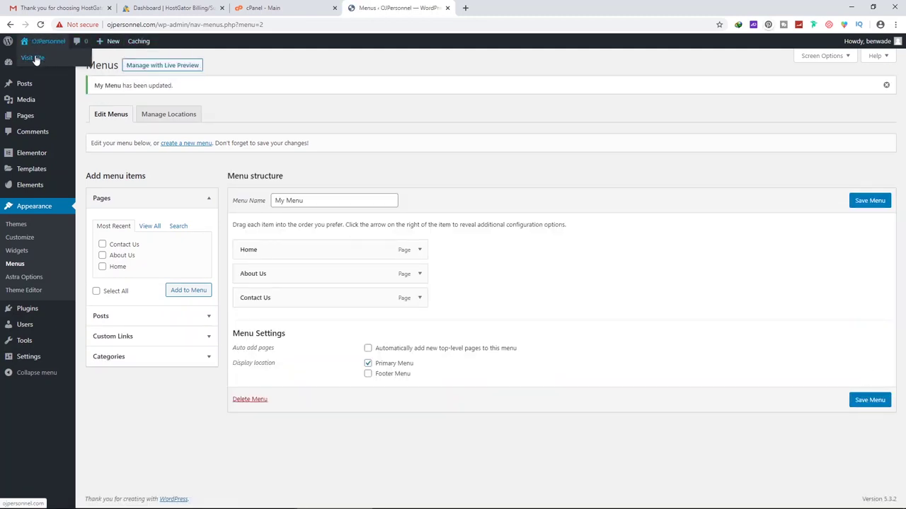
click(35, 58)
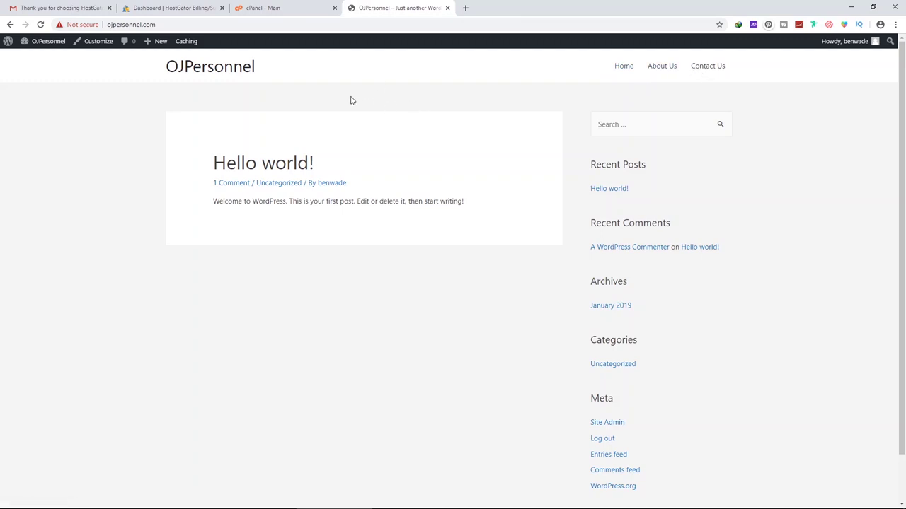
click(625, 67)
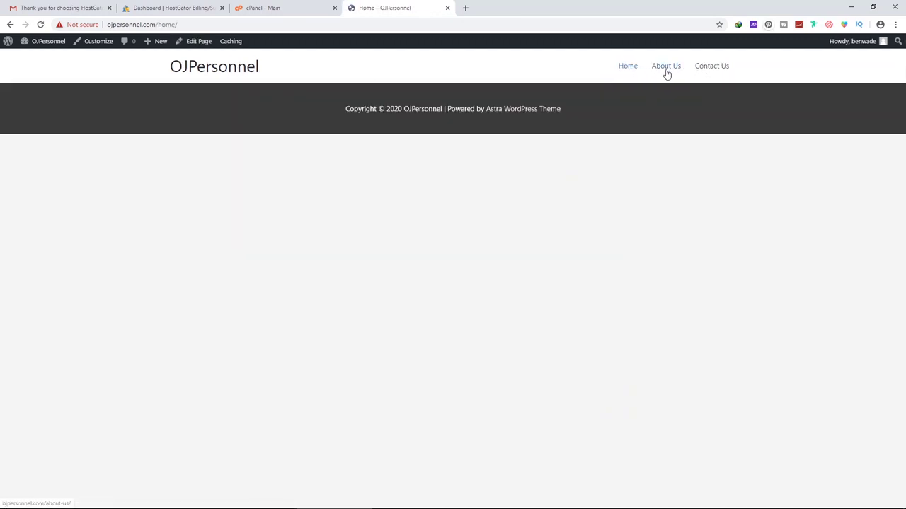
click(664, 68)
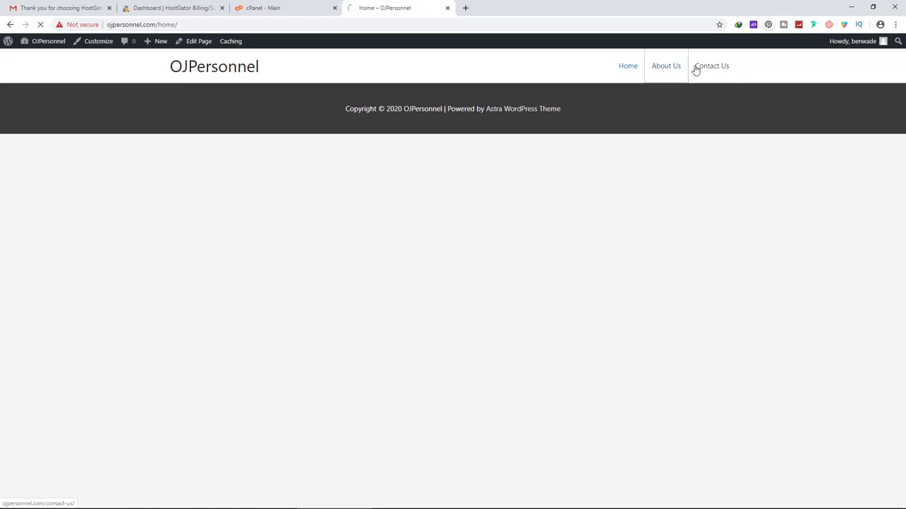
click(707, 69)
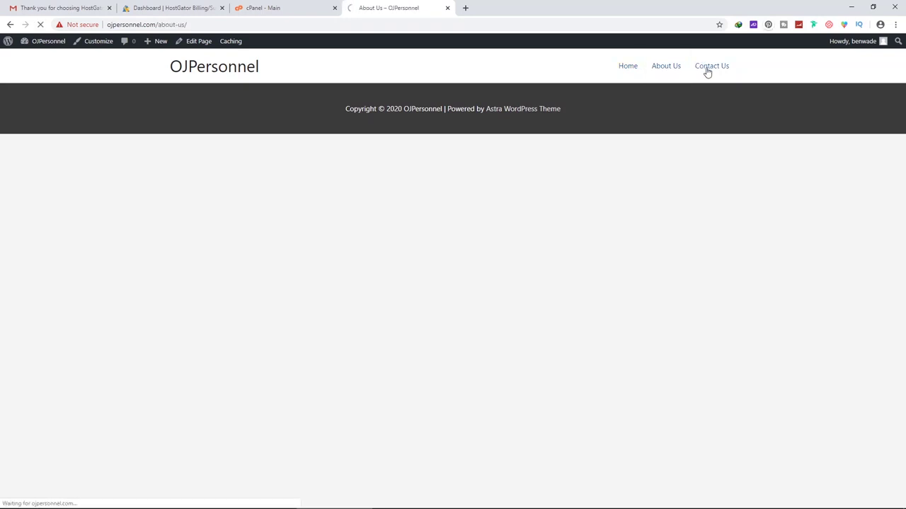
click(212, 70)
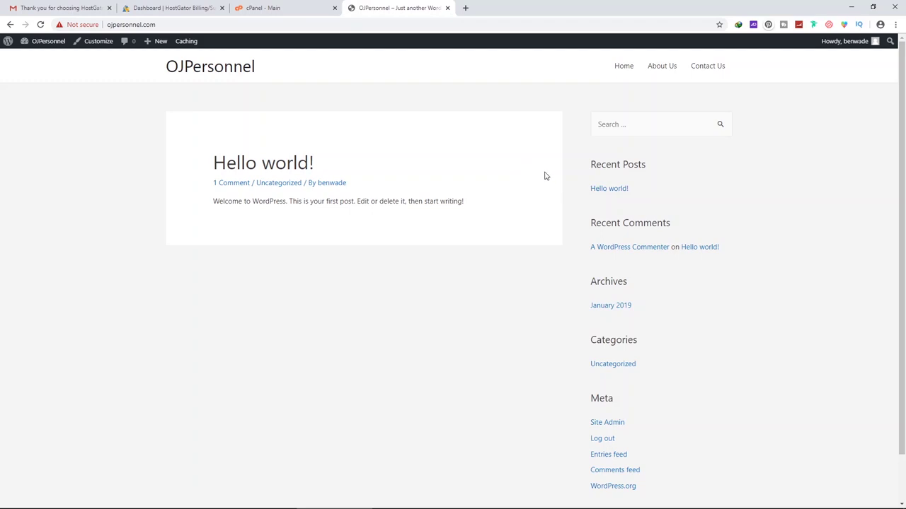
click(626, 66)
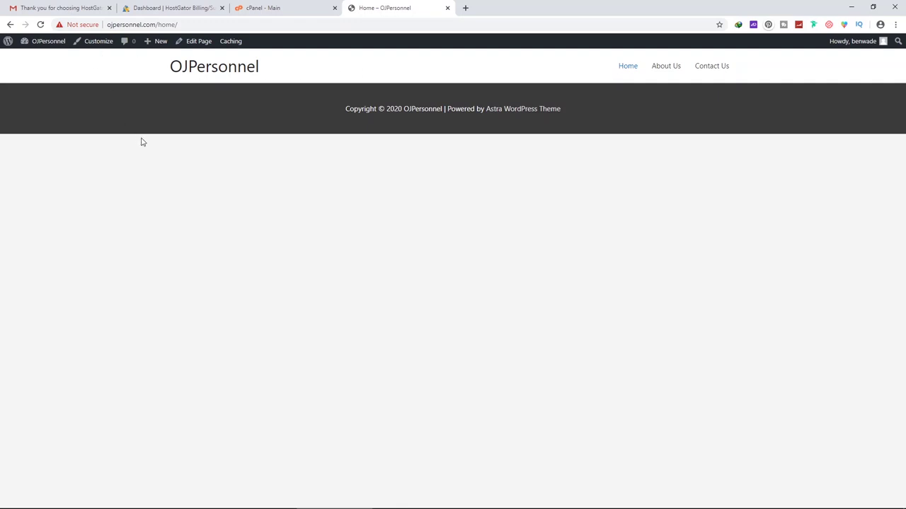
In the Customizer, set a static homepage to the Home page and publish it
click(99, 44)
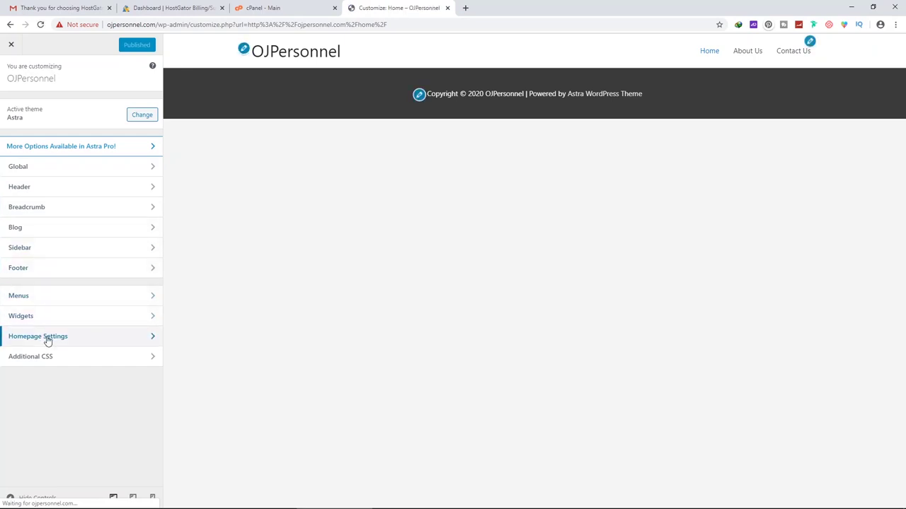
click(43, 337)
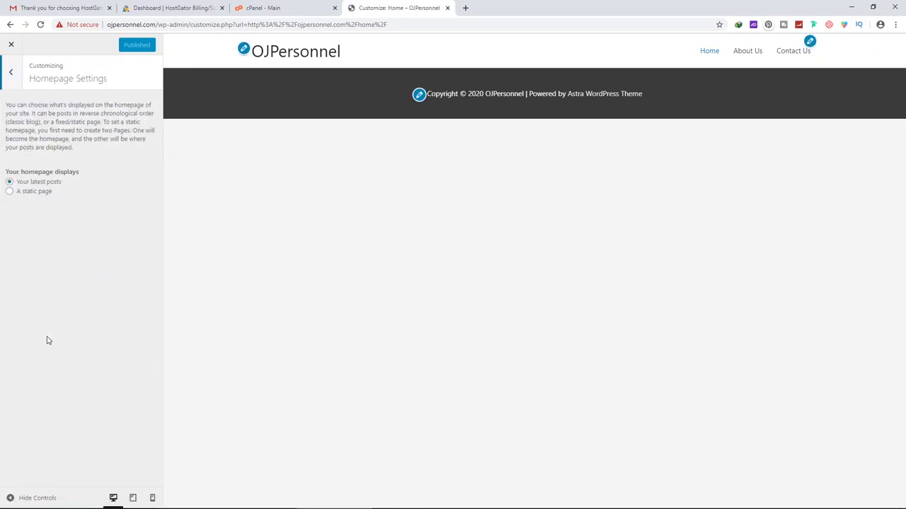
click(34, 193)
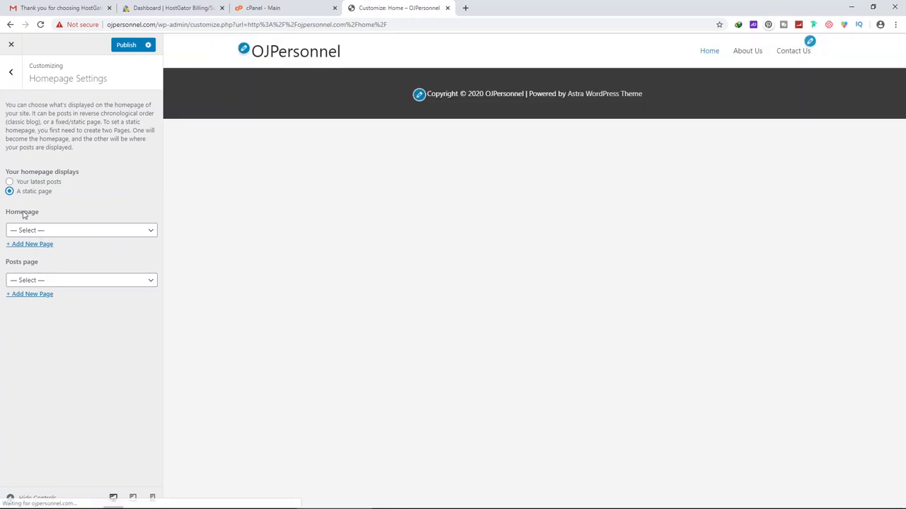
click(37, 231)
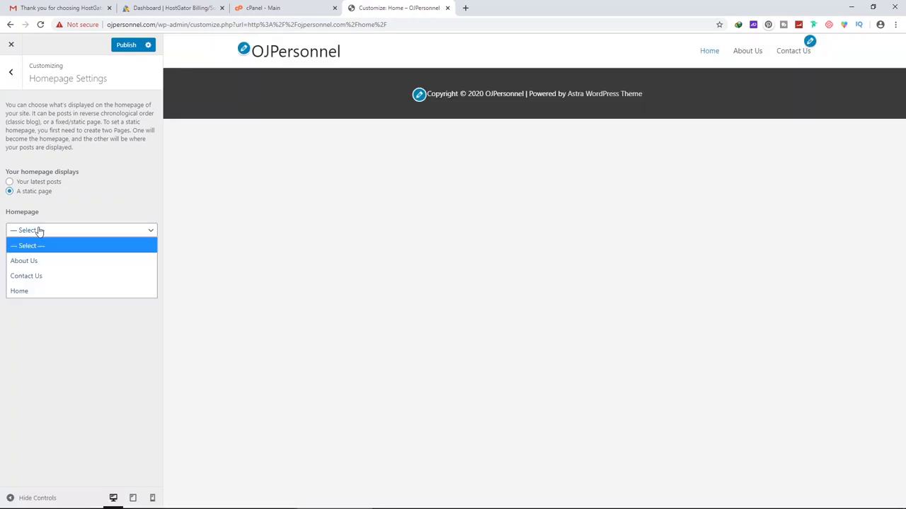
click(28, 291)
click(126, 45)
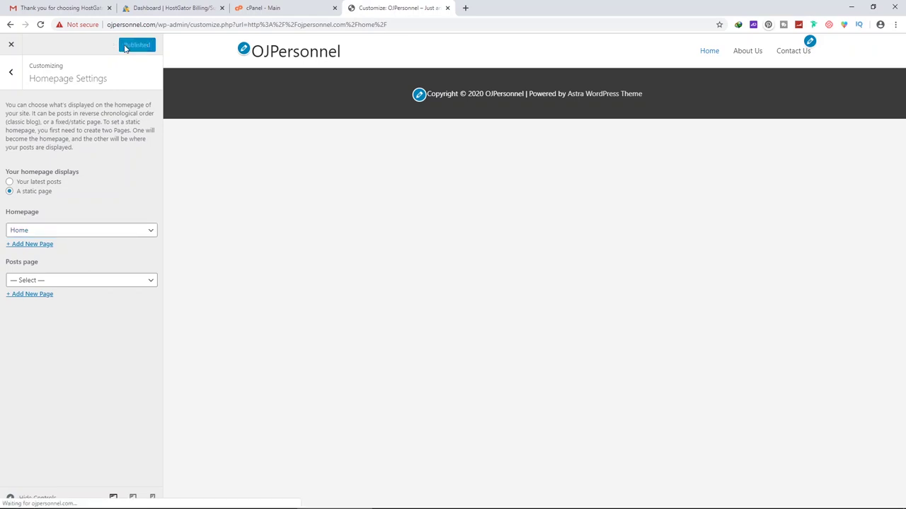
click(13, 47)
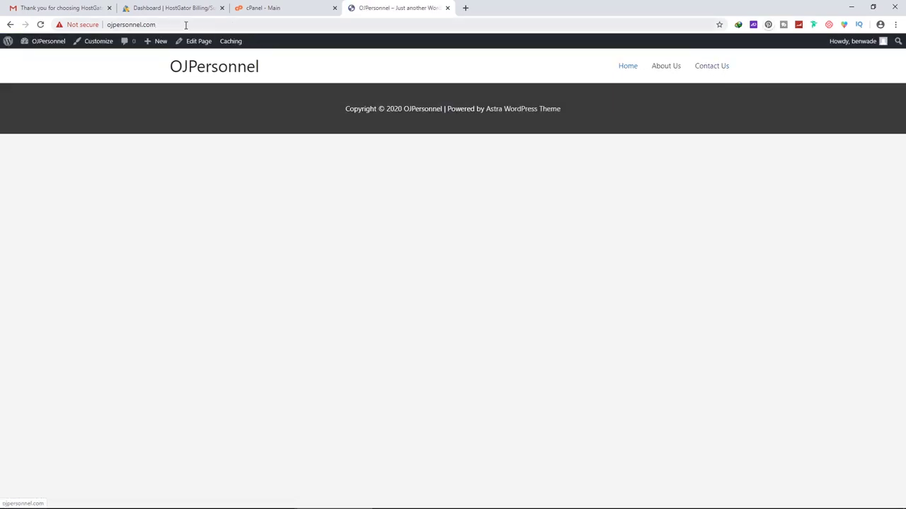
Reload ojpersonnel.com and open its Home page in the page editor
click(163, 23)
key(Return)
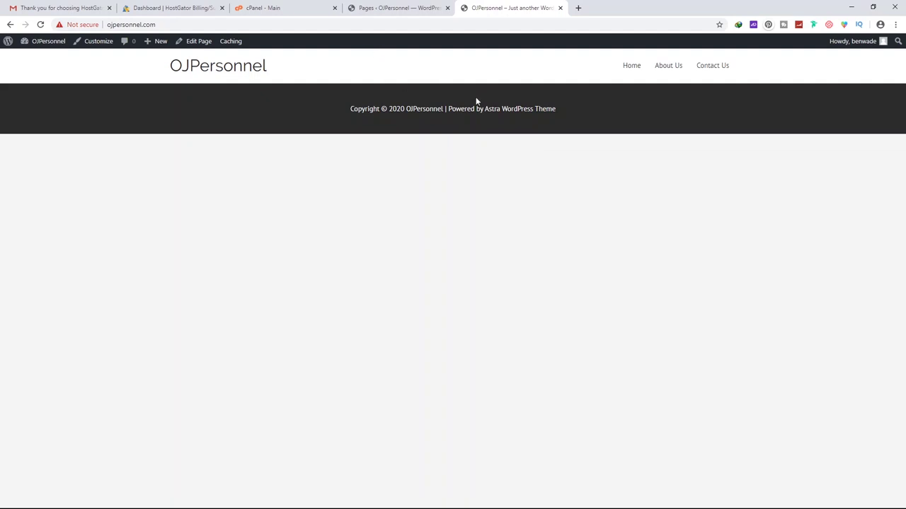
click(201, 43)
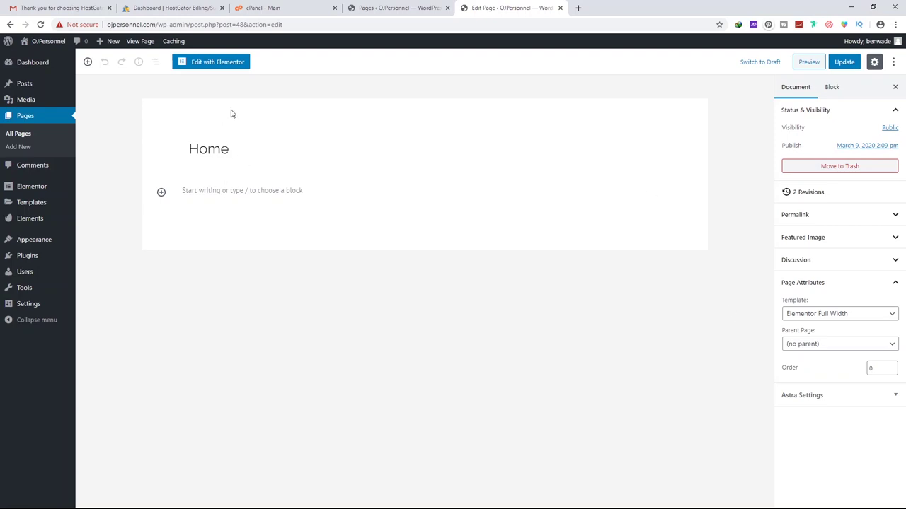
Launch Elementor on the Home page and look through the Basic and Pro widgets
click(209, 63)
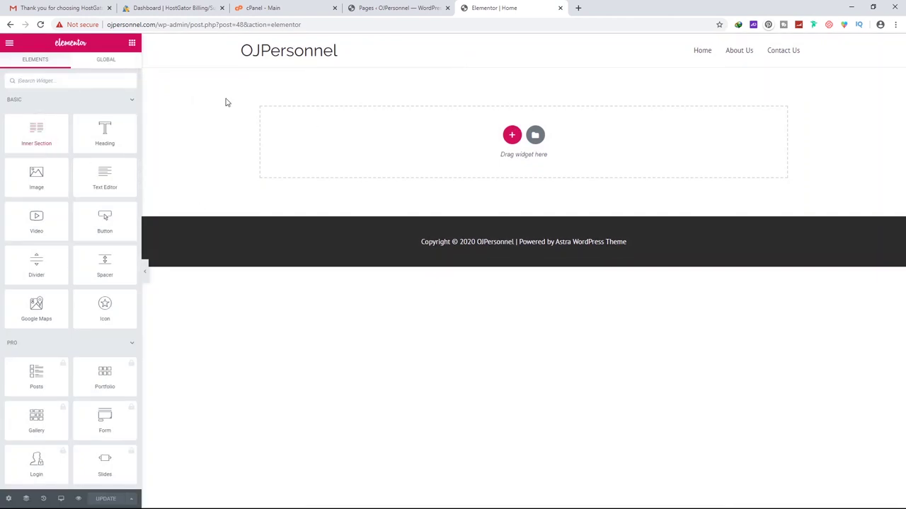
scroll(59, 218, down, 5)
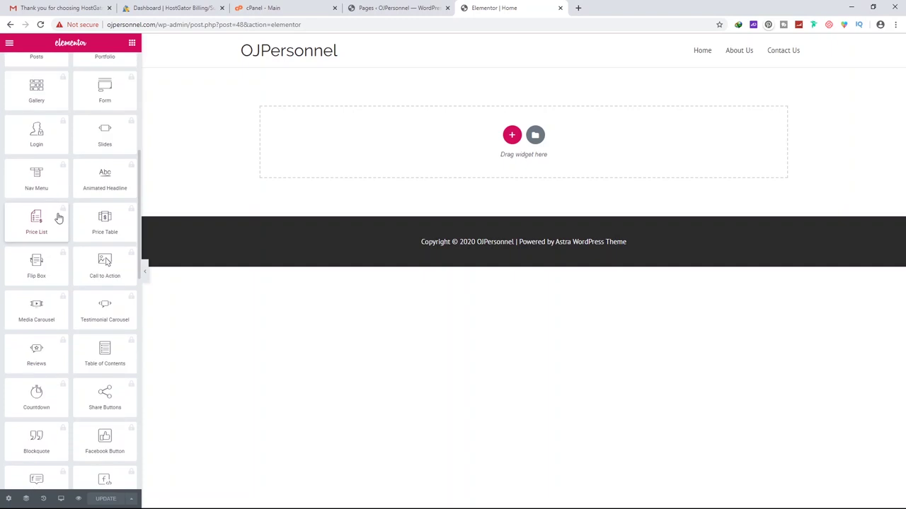
scroll(60, 218, down, 4)
scroll(50, 226, up, 10)
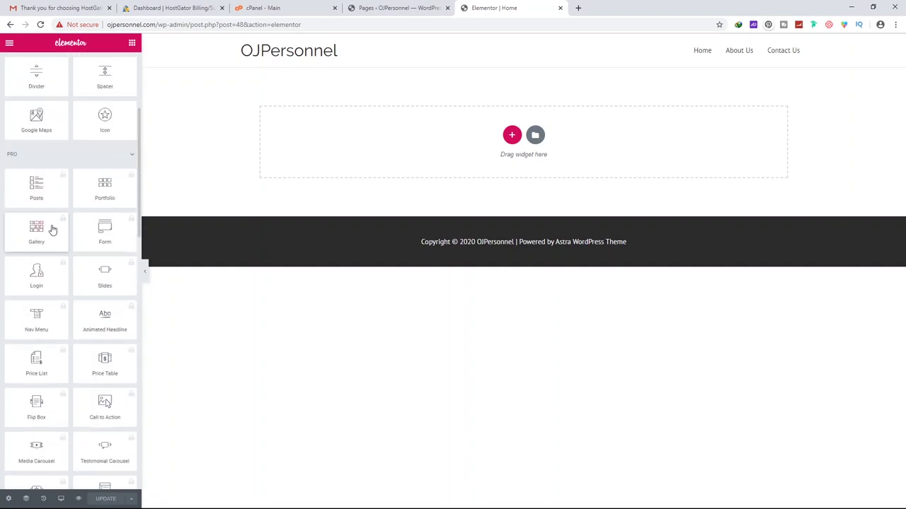
scroll(52, 325, down, 5)
scroll(52, 316, up, 5)
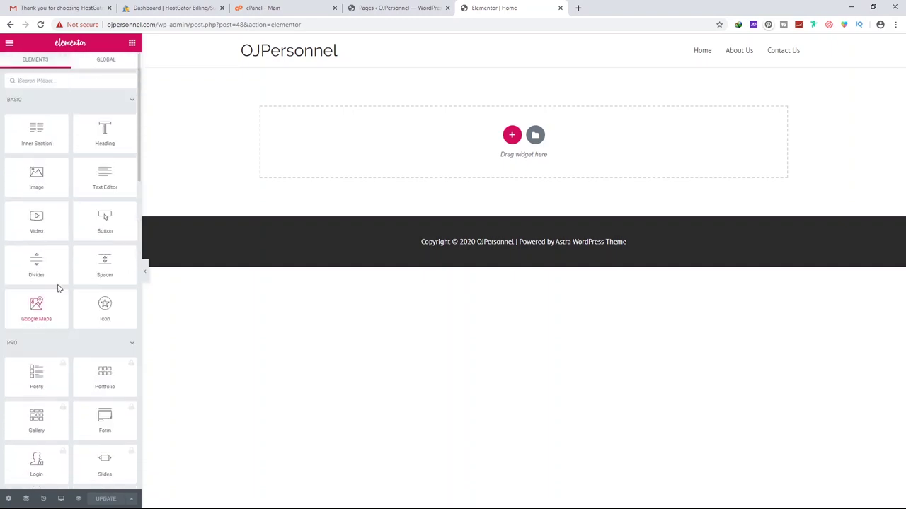
drag(124, 190, 260, 118)
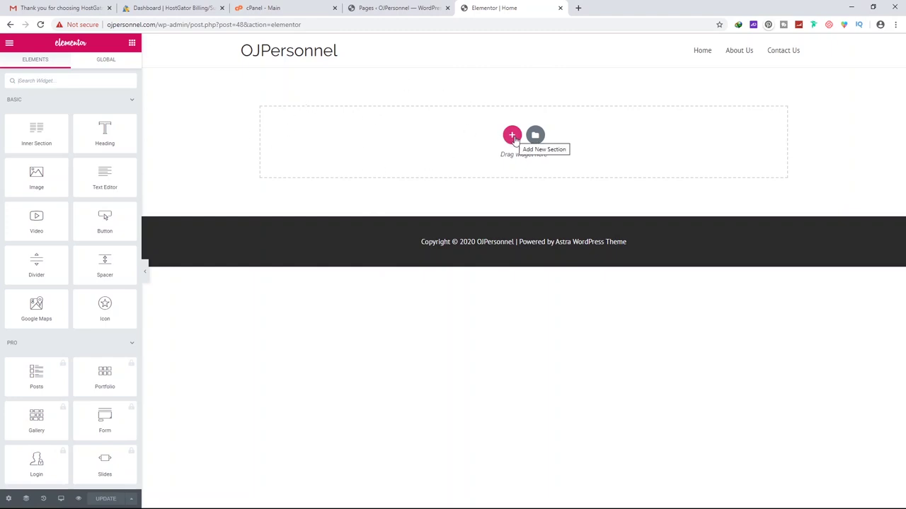
drag(109, 141, 387, 125)
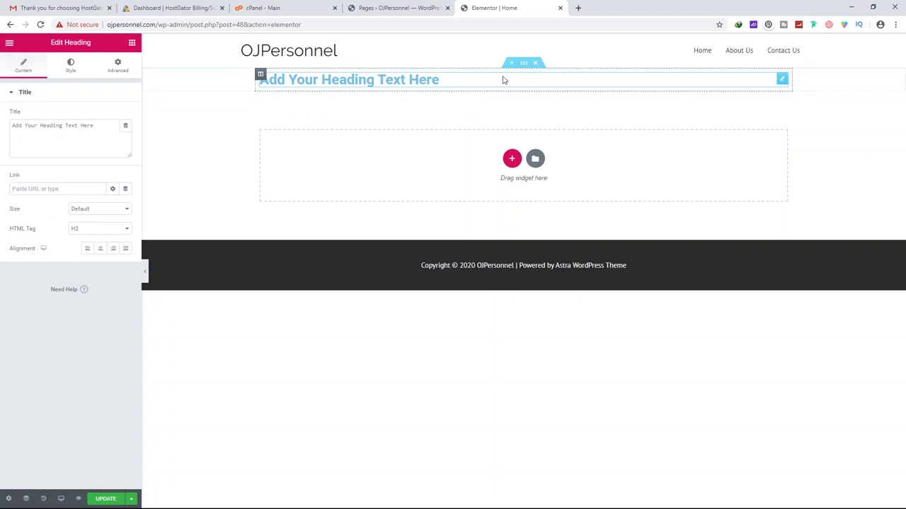
click(523, 64)
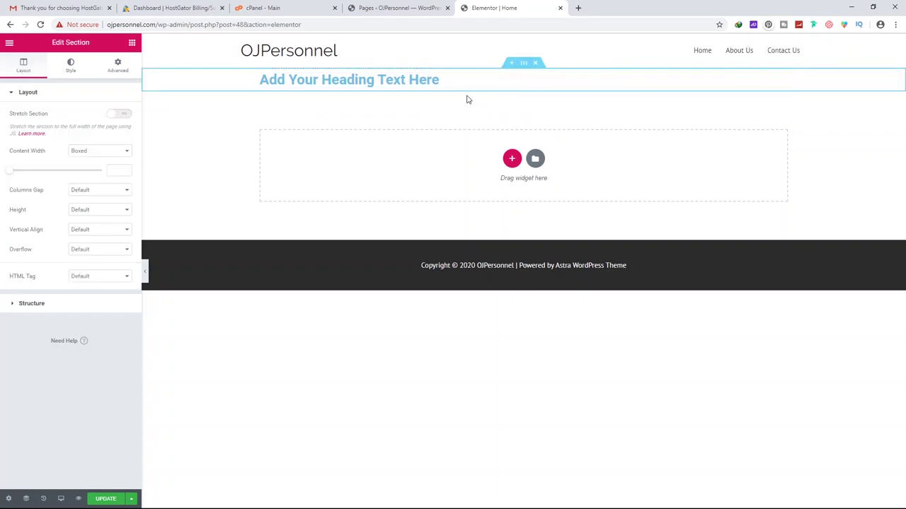
click(535, 63)
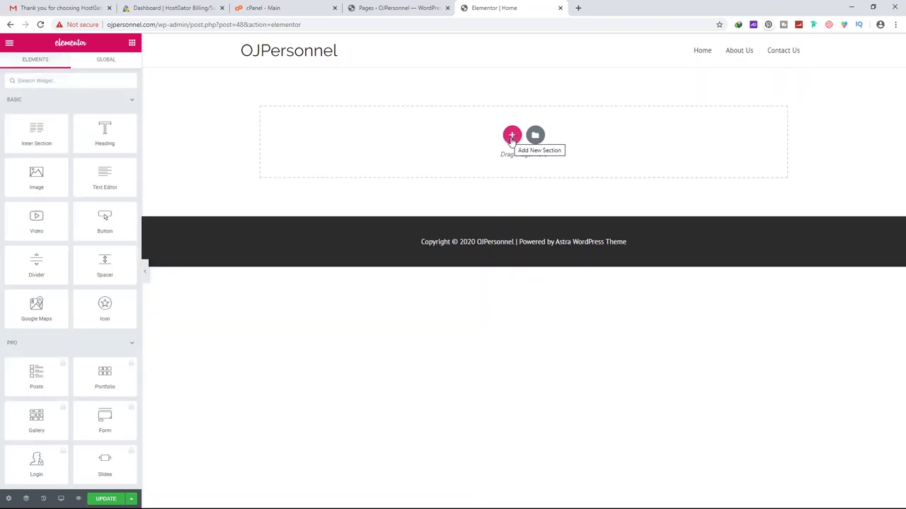
click(511, 136)
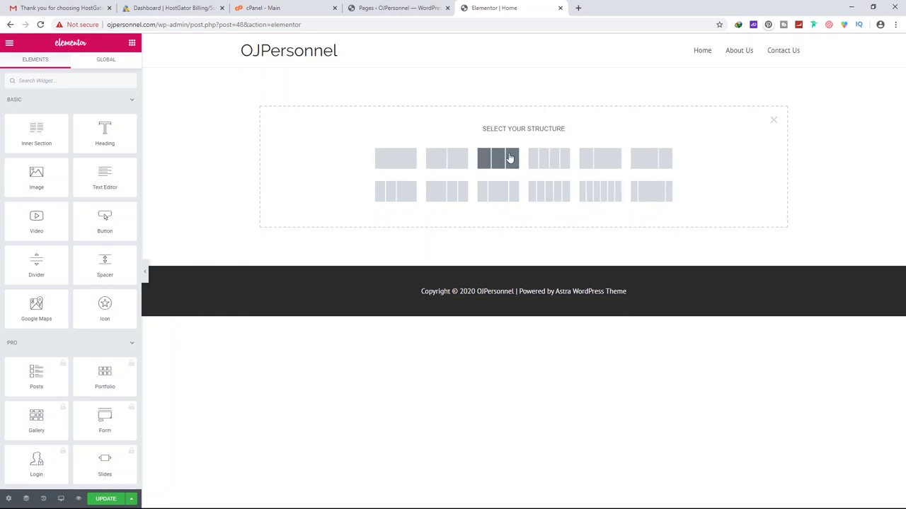
Add a two-column section with a left Heading reading 'Discover the New Ideas Build your Business'
click(442, 162)
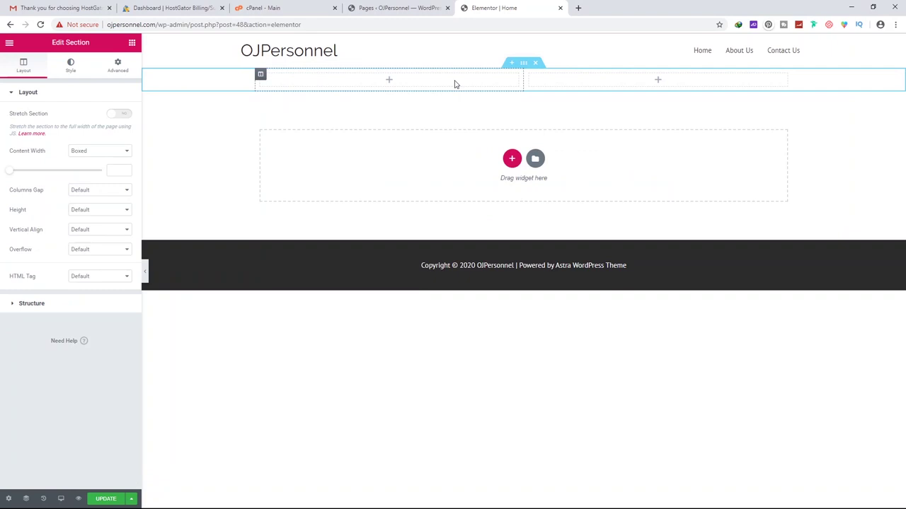
click(389, 81)
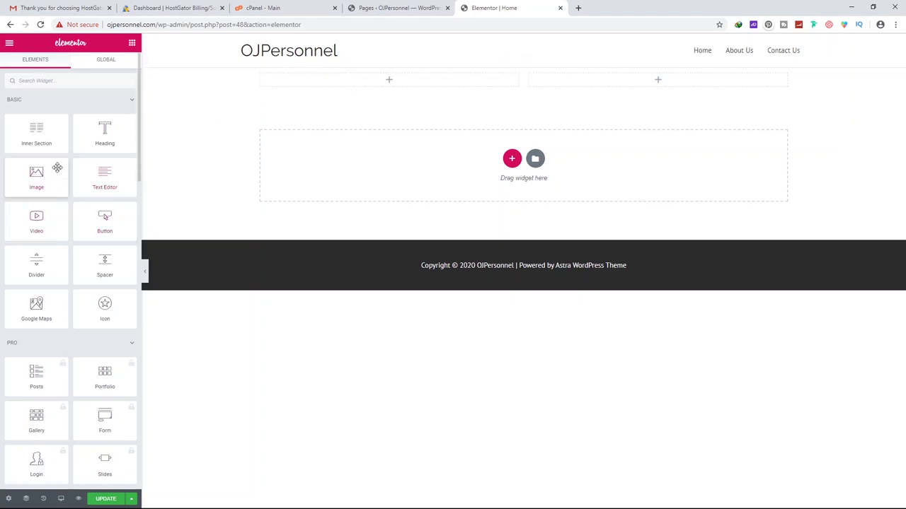
drag(104, 131, 375, 74)
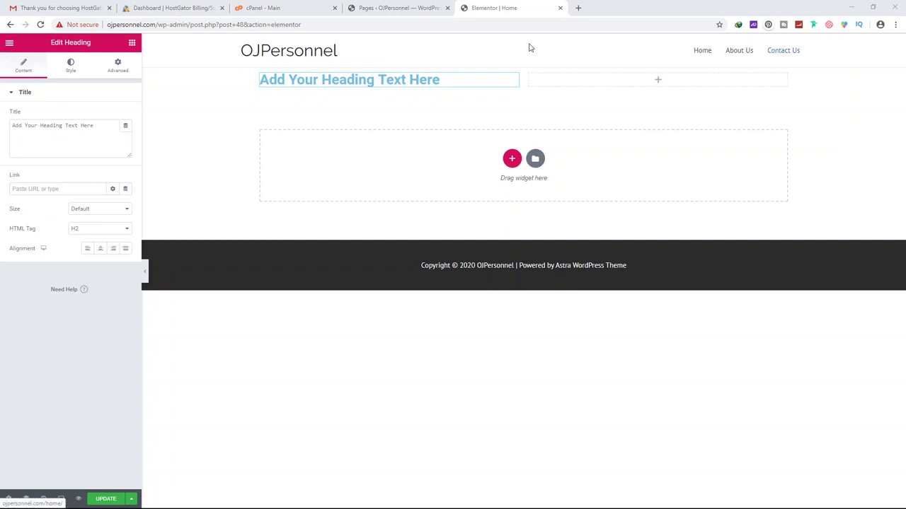
triple_click(437, 79)
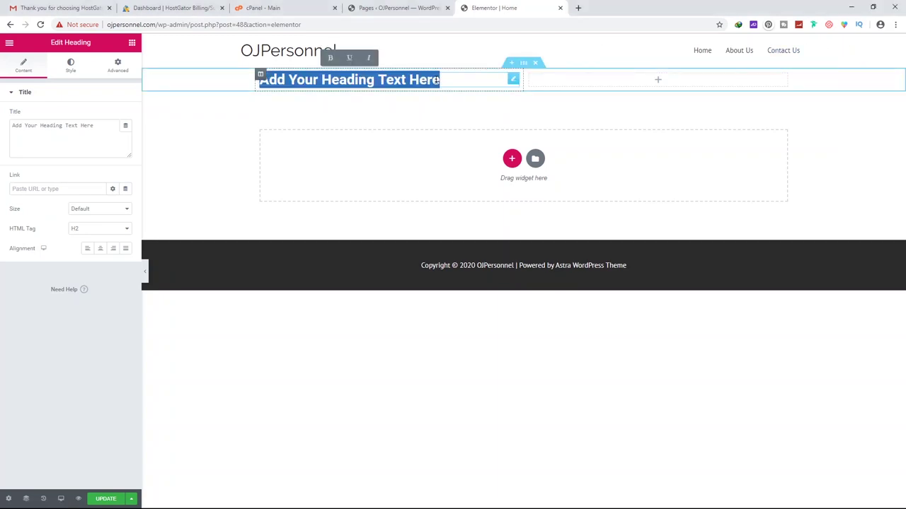
text(Discover the New Ideas Build your Business)
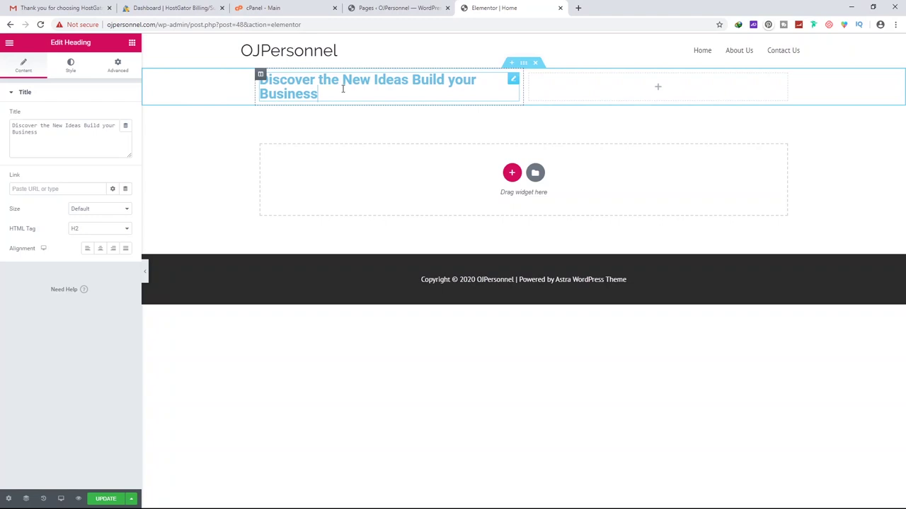
Place a Text Editor under the heading reading 'Generate maximum return from your business'
click(132, 43)
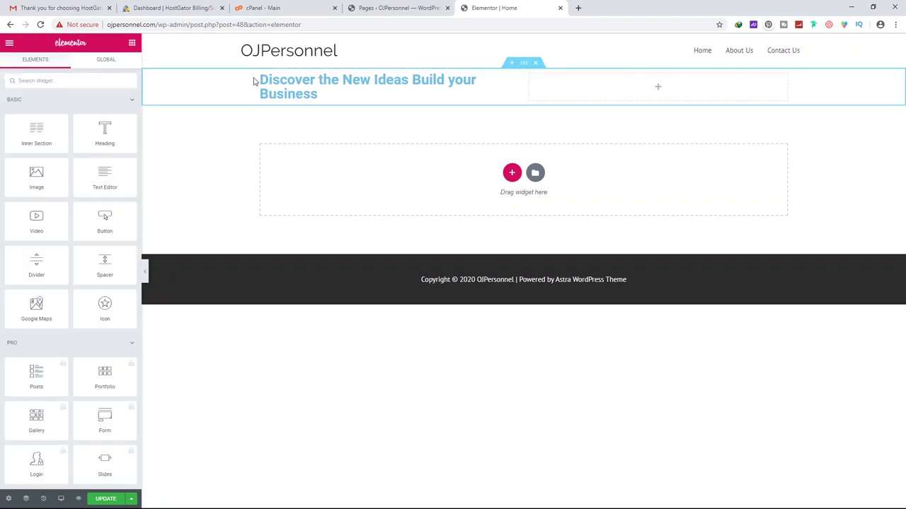
click(261, 75)
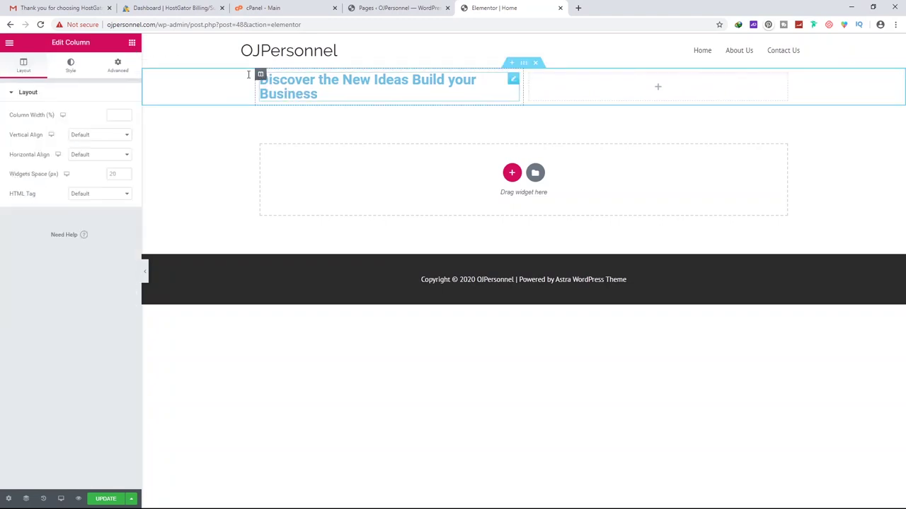
click(132, 44)
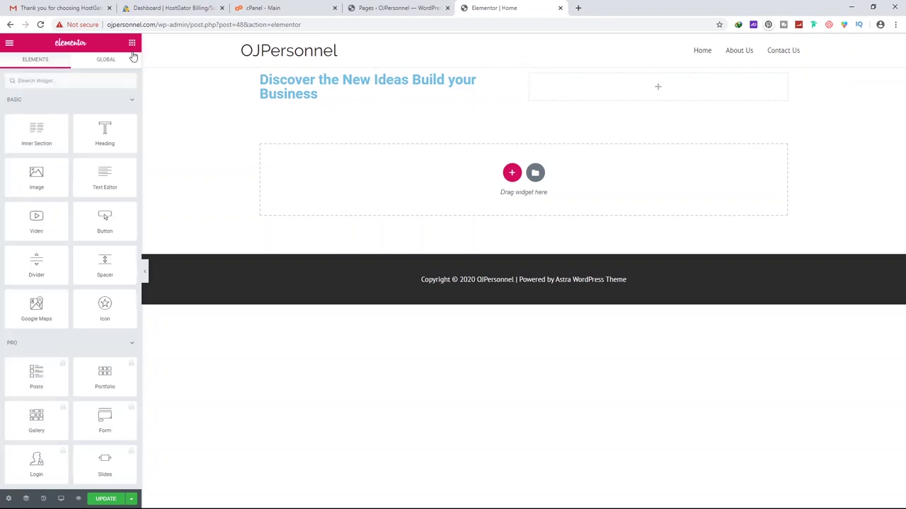
drag(106, 181, 323, 101)
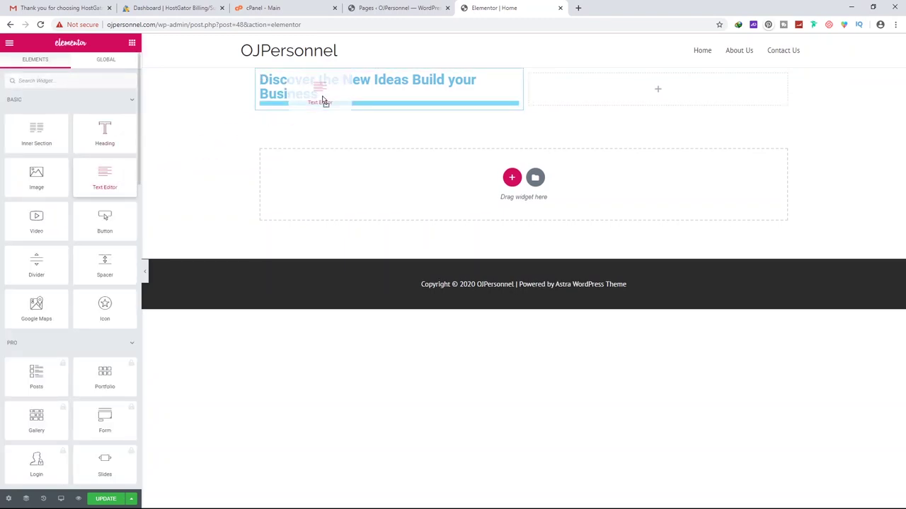
drag(324, 102, 325, 102)
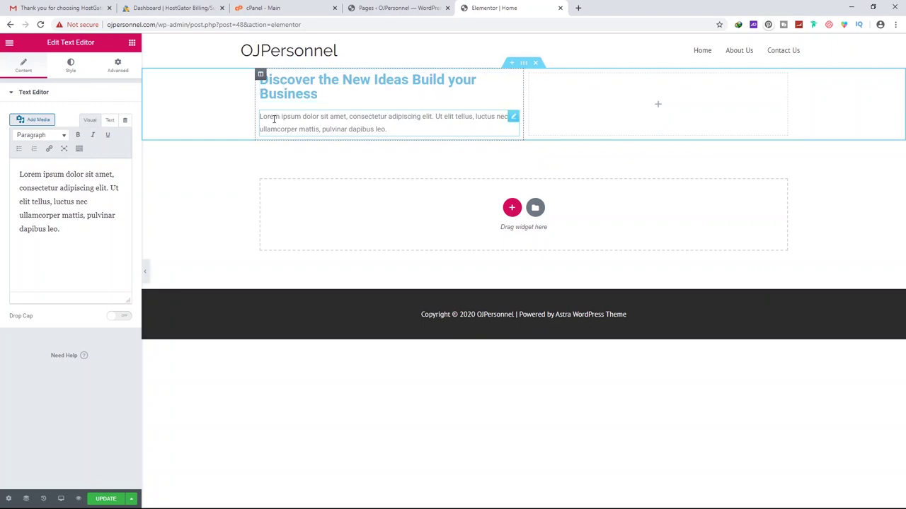
click(324, 125)
key(ctrl+a)
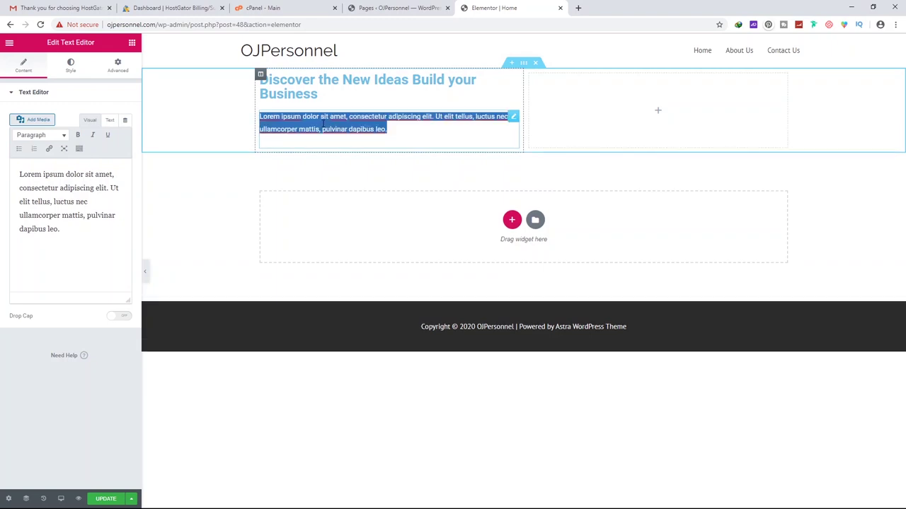
text(Generate maximum return from your business)
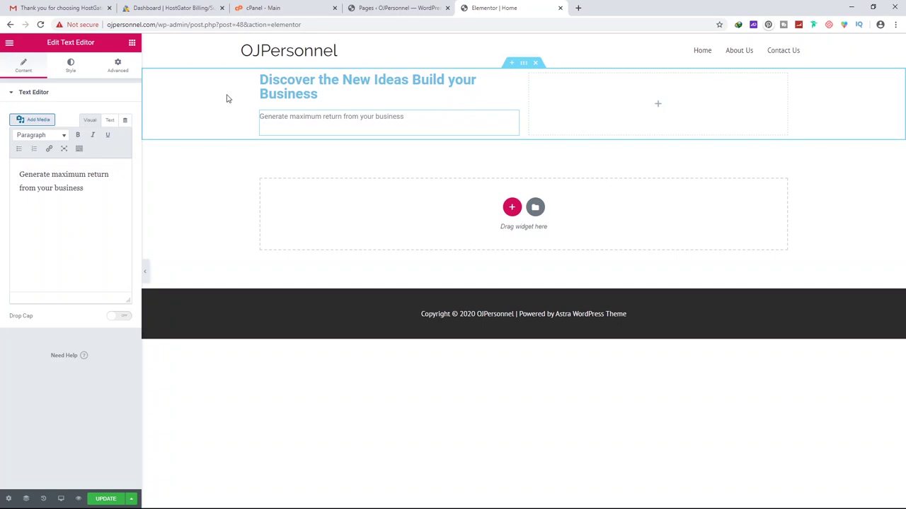
click(524, 63)
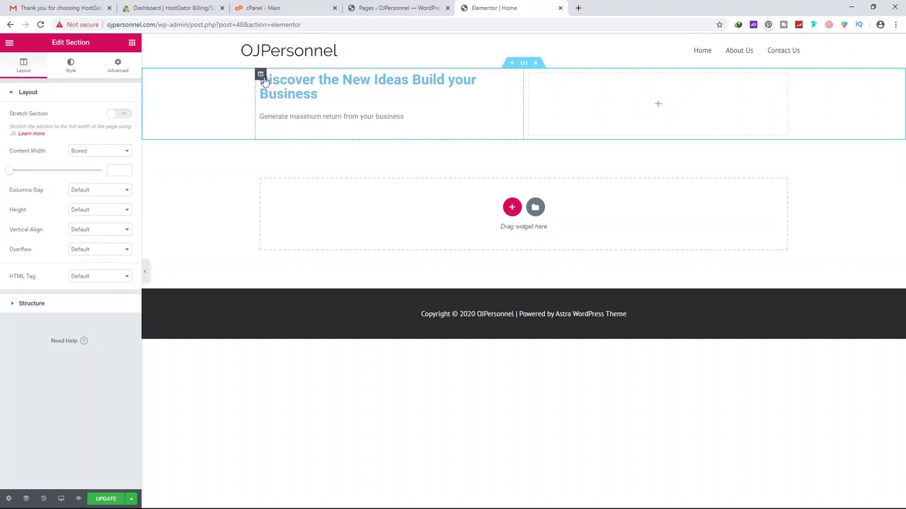
Change the hero heading's HTML tag to H1 and keep its alignment on Left
click(261, 74)
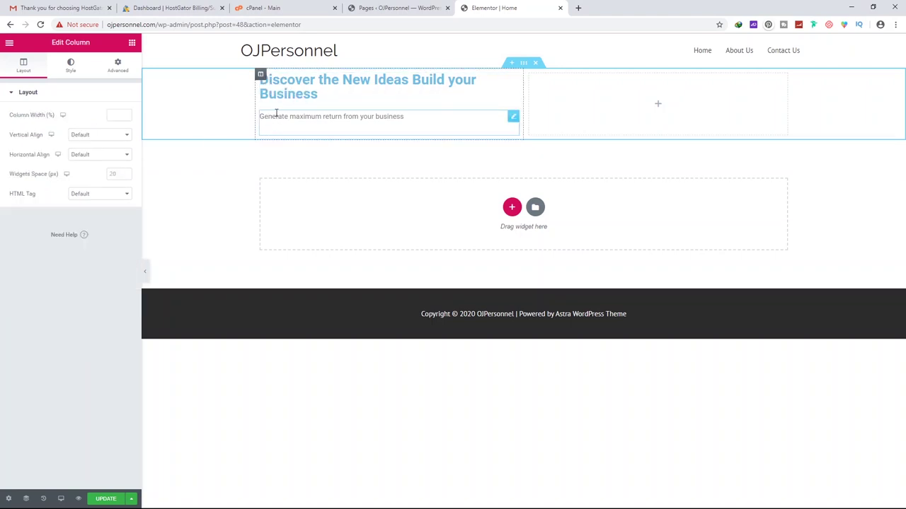
click(513, 116)
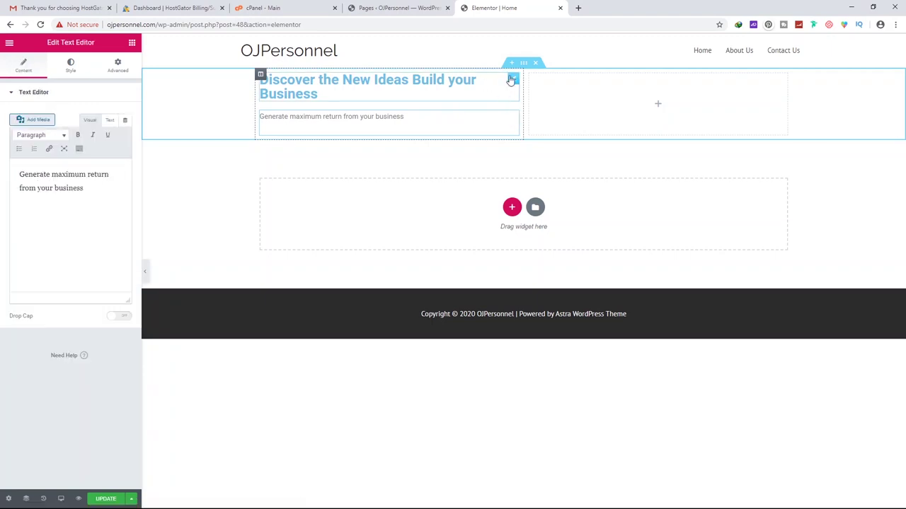
click(513, 80)
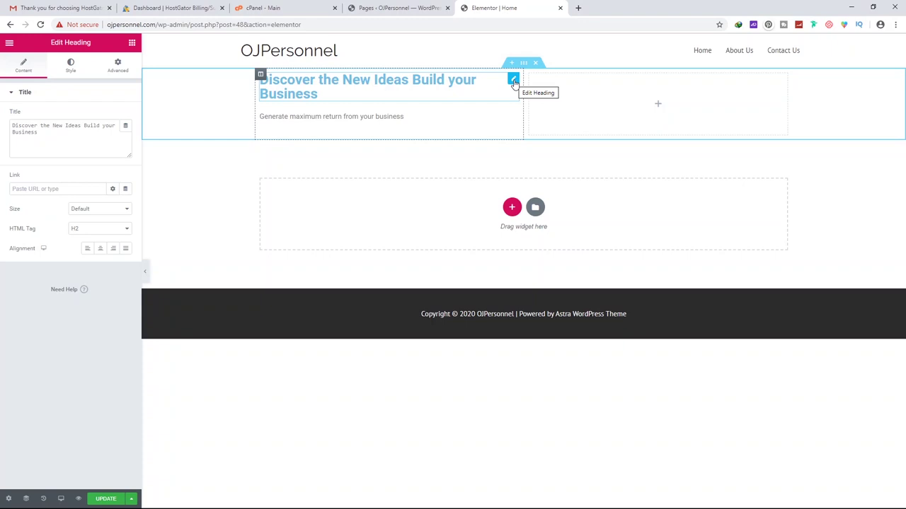
click(513, 117)
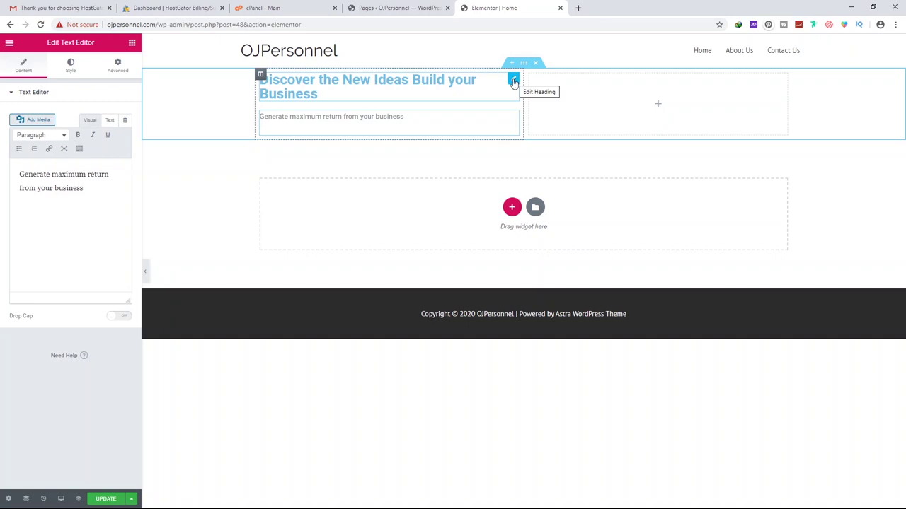
click(513, 80)
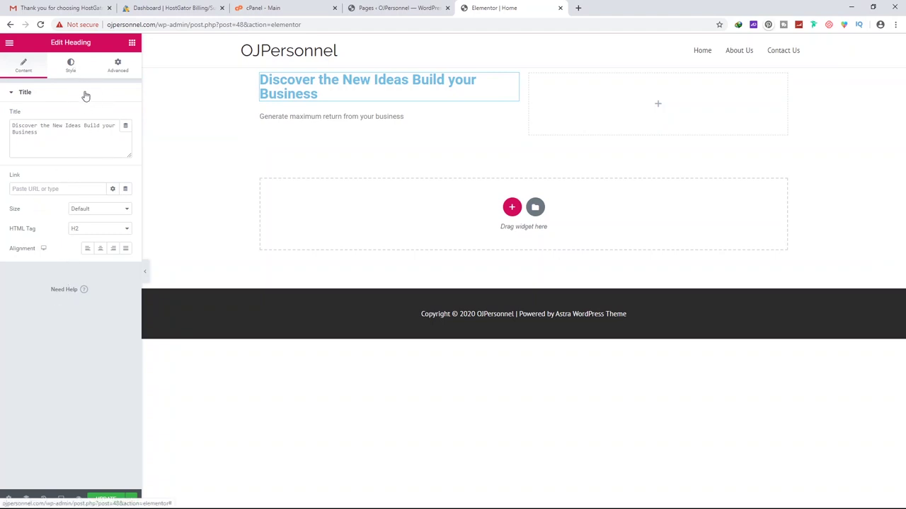
click(89, 231)
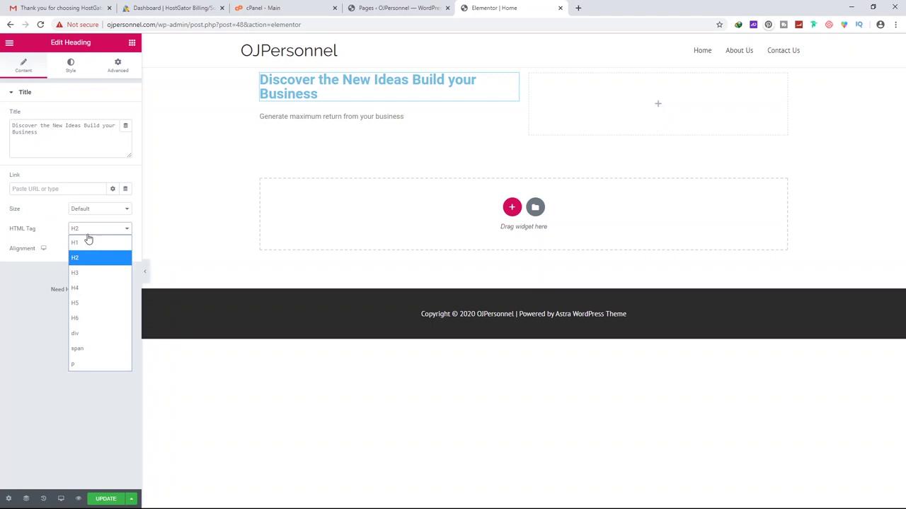
click(83, 244)
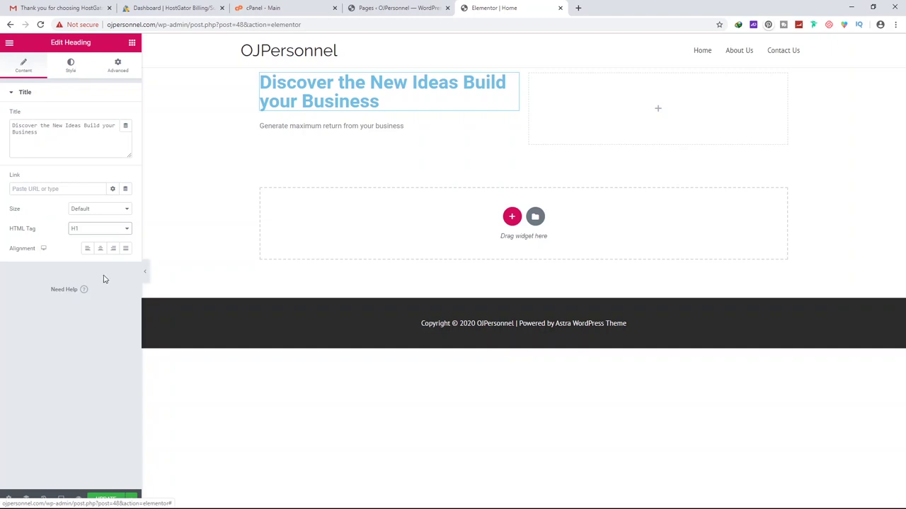
click(99, 249)
click(88, 250)
click(113, 250)
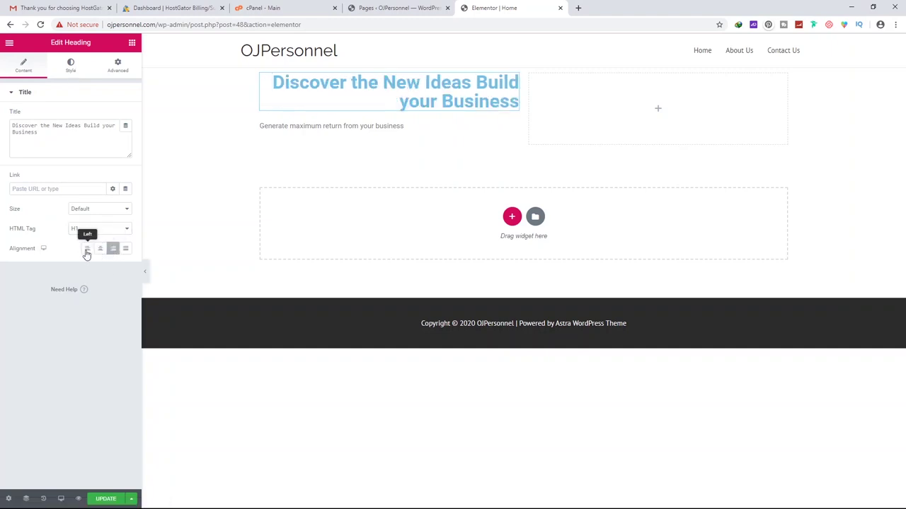
click(87, 249)
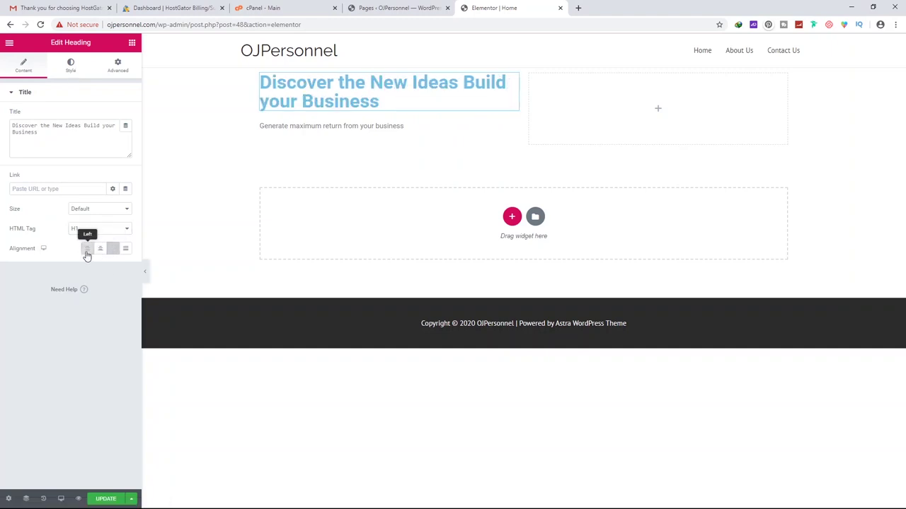
click(70, 68)
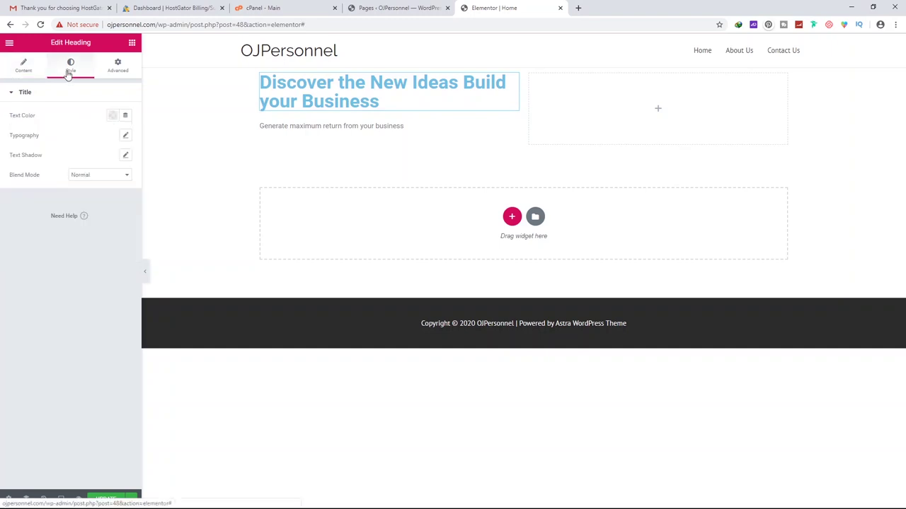
Set the hero heading's text colour to black (#000000)
click(113, 116)
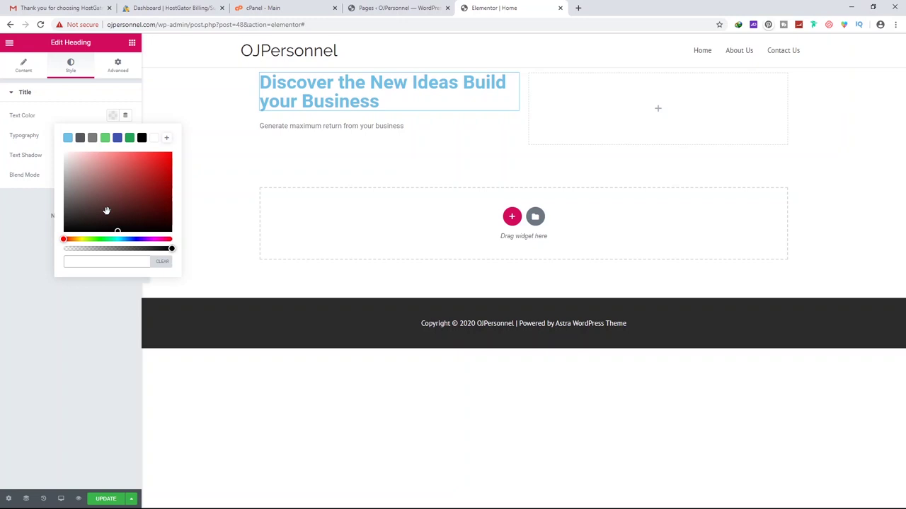
drag(107, 208, 52, 234)
click(27, 240)
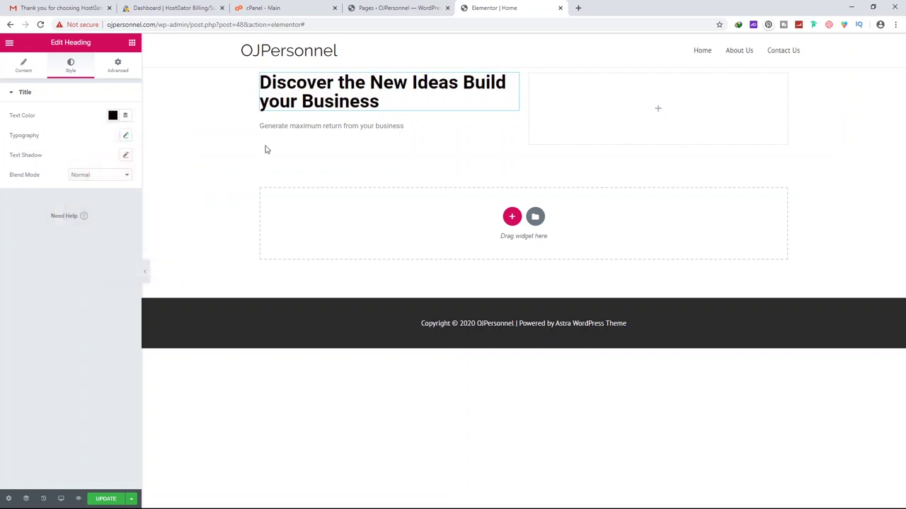
Set the heading's typography font family to Roboto, after trying Arial and Tahoma
click(126, 137)
click(97, 163)
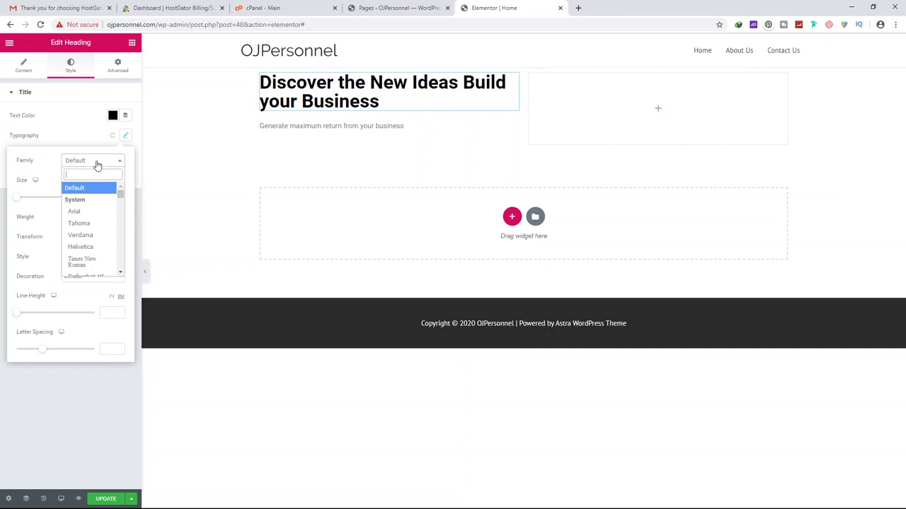
click(83, 212)
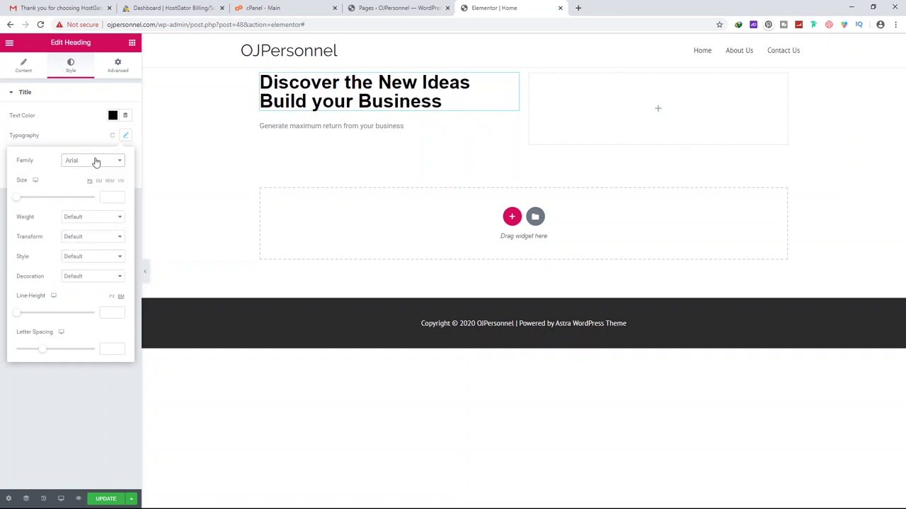
click(96, 162)
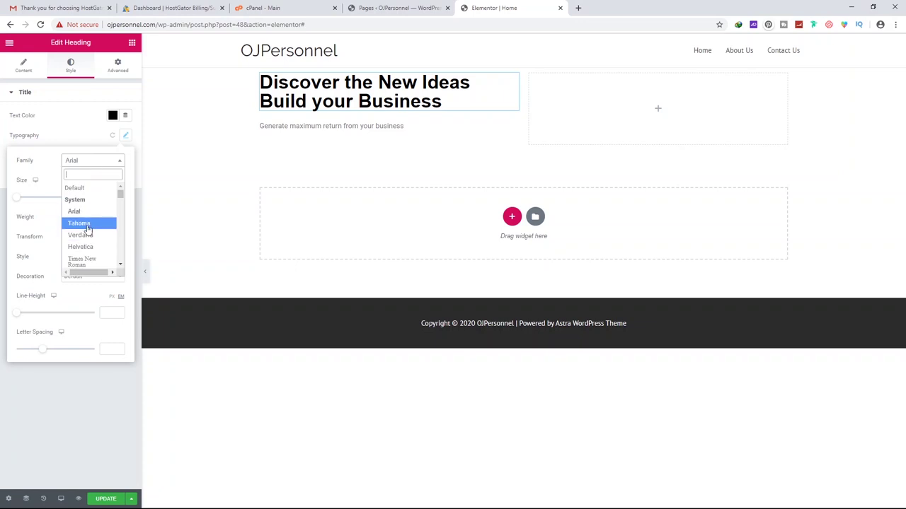
click(84, 224)
click(94, 162)
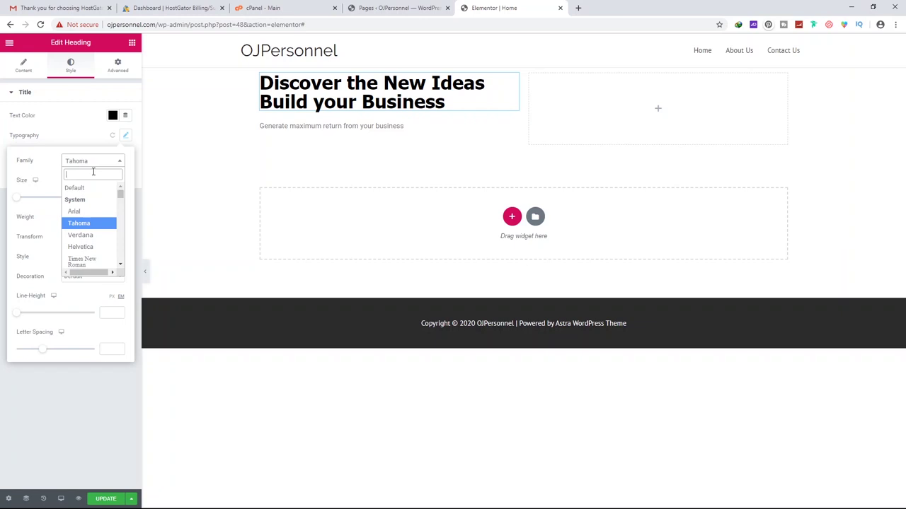
text(robot)
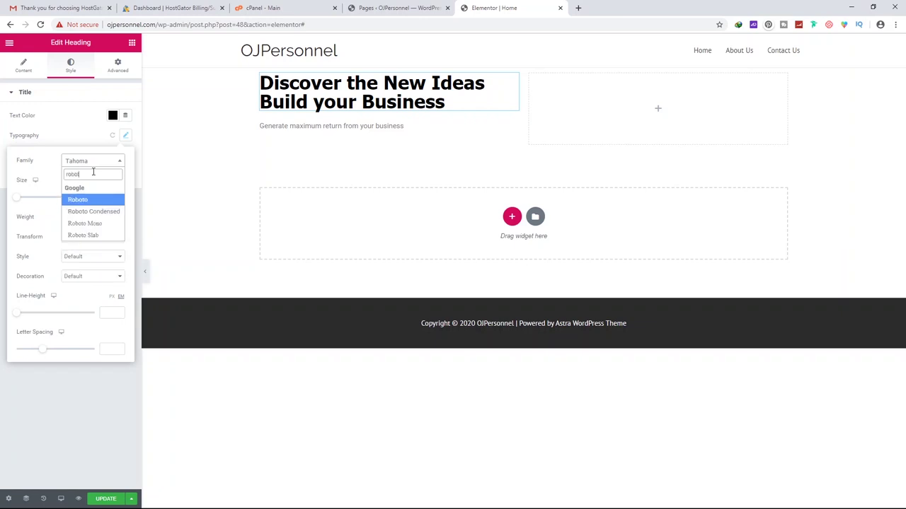
click(90, 201)
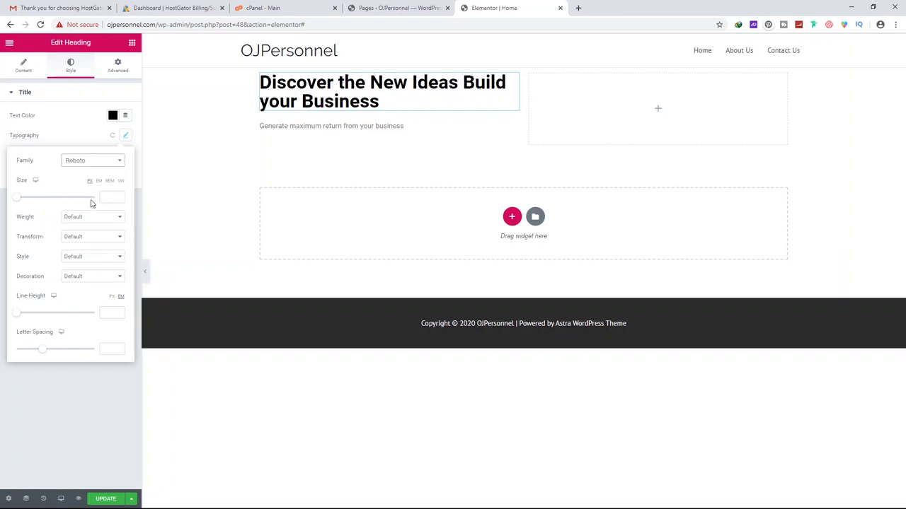
click(272, 140)
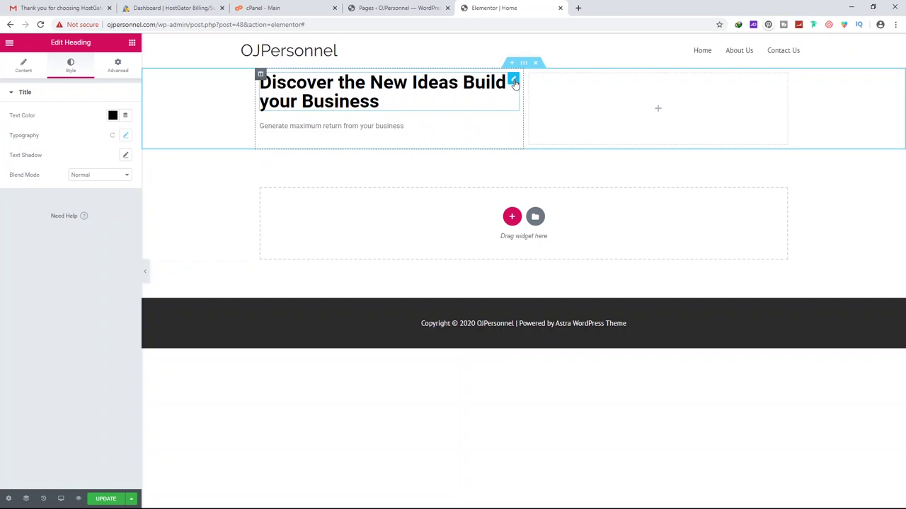
click(118, 72)
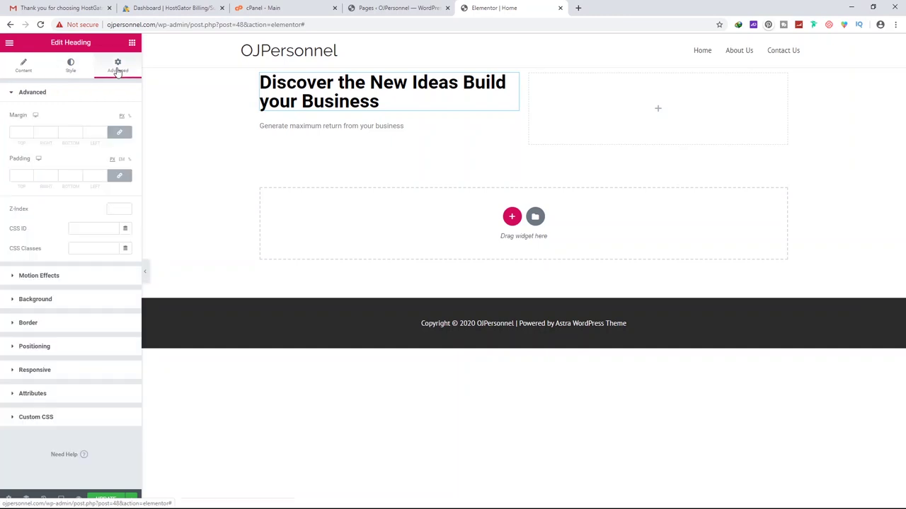
In the hero section's Layout settings, try Full Width content, then keep it at Boxed
click(524, 68)
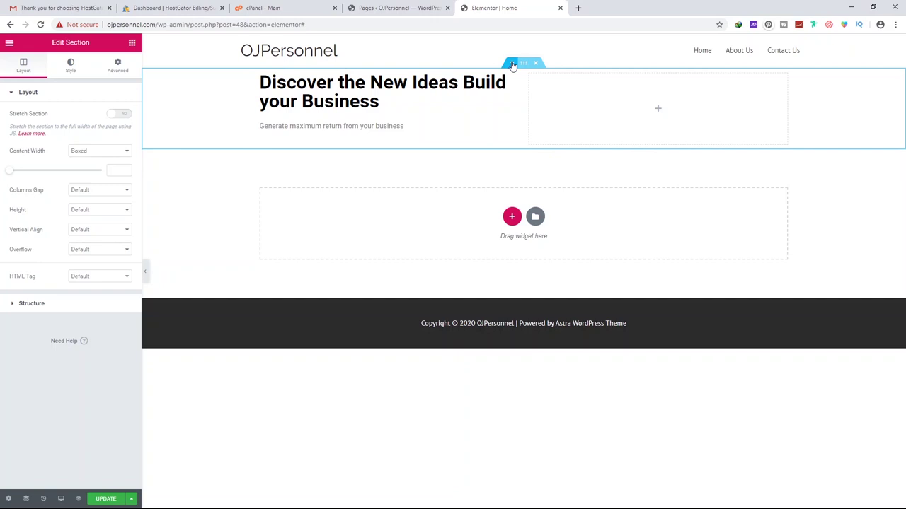
drag(525, 66, 508, 75)
click(97, 152)
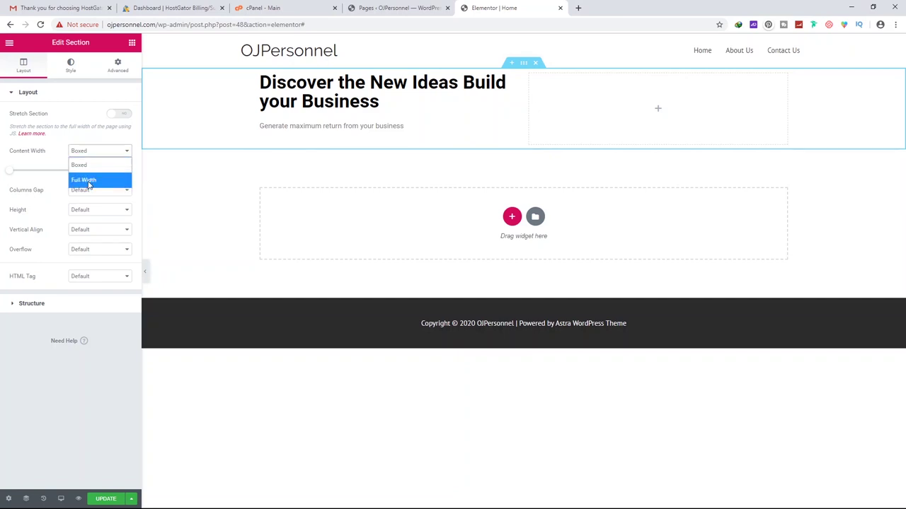
click(92, 180)
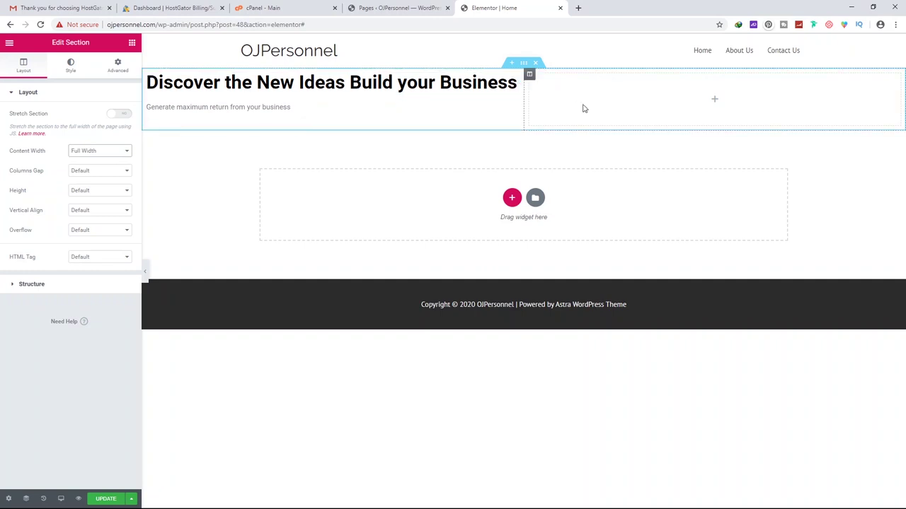
click(118, 155)
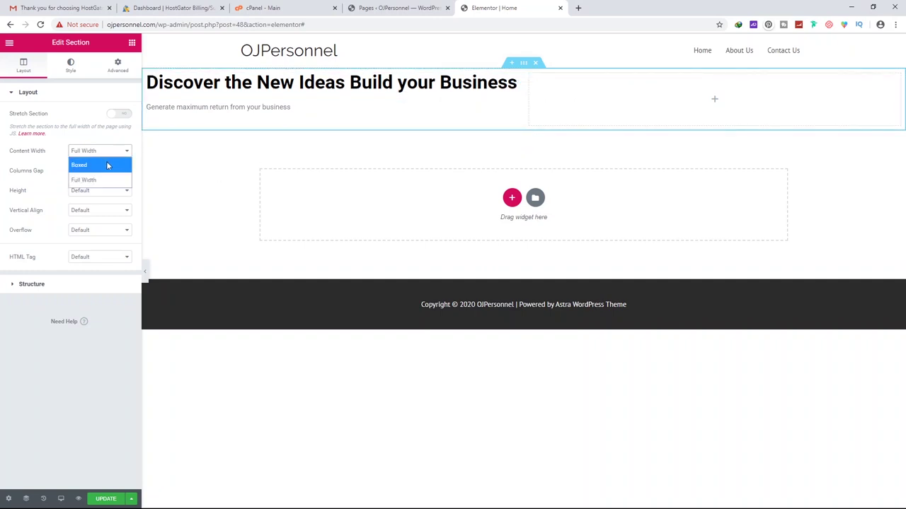
click(107, 167)
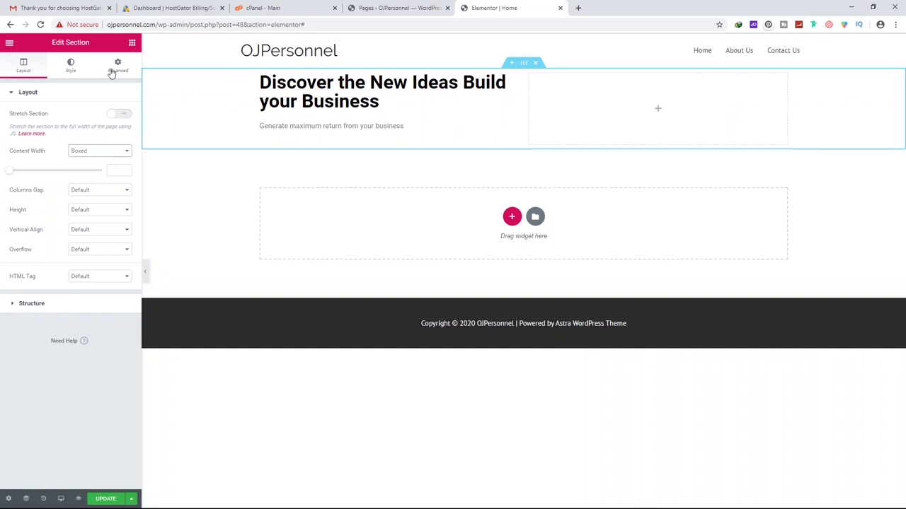
Give the section a Classic background and start choosing an image from Upload Files
click(72, 69)
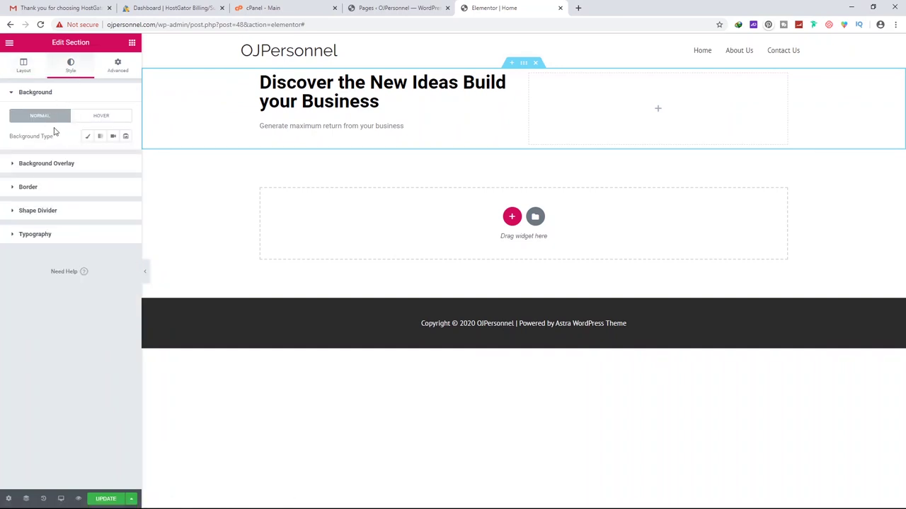
click(45, 164)
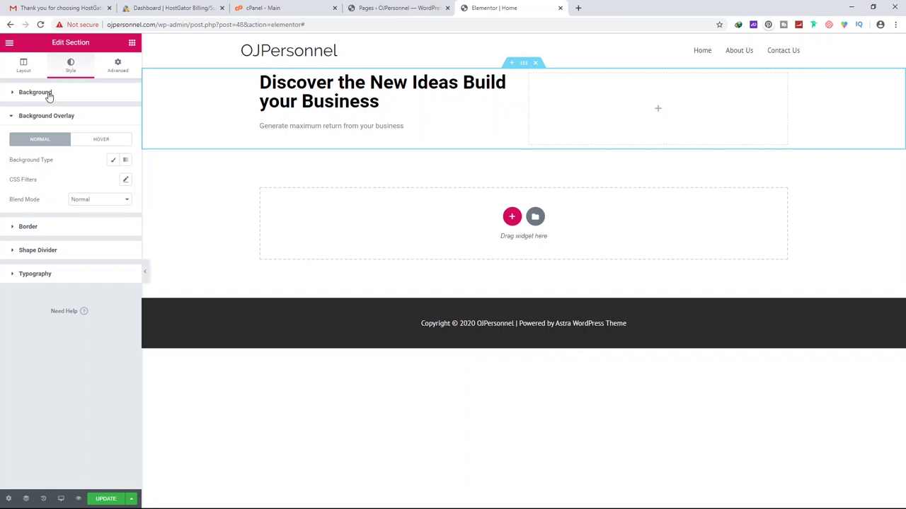
click(36, 93)
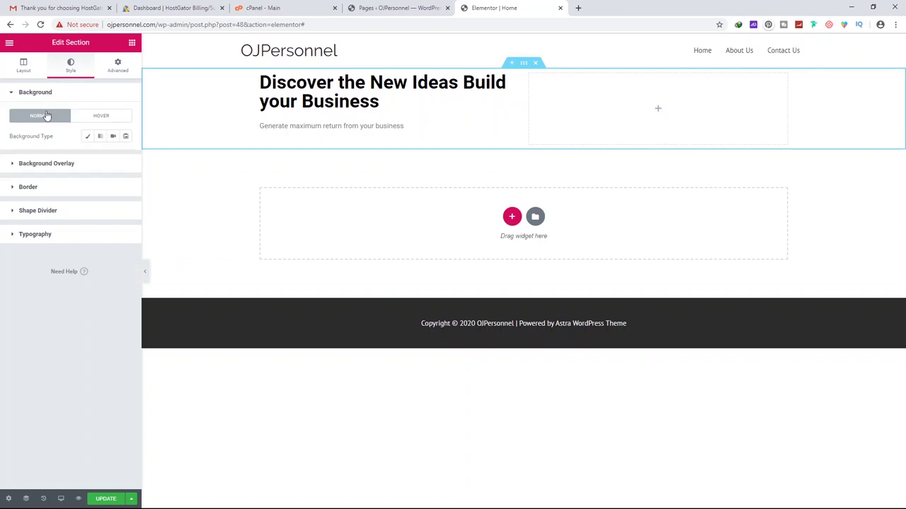
click(88, 137)
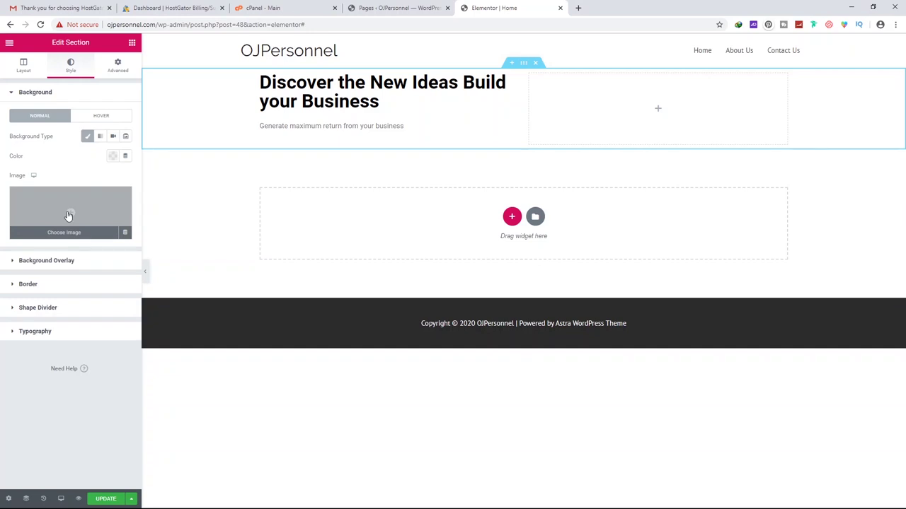
click(69, 216)
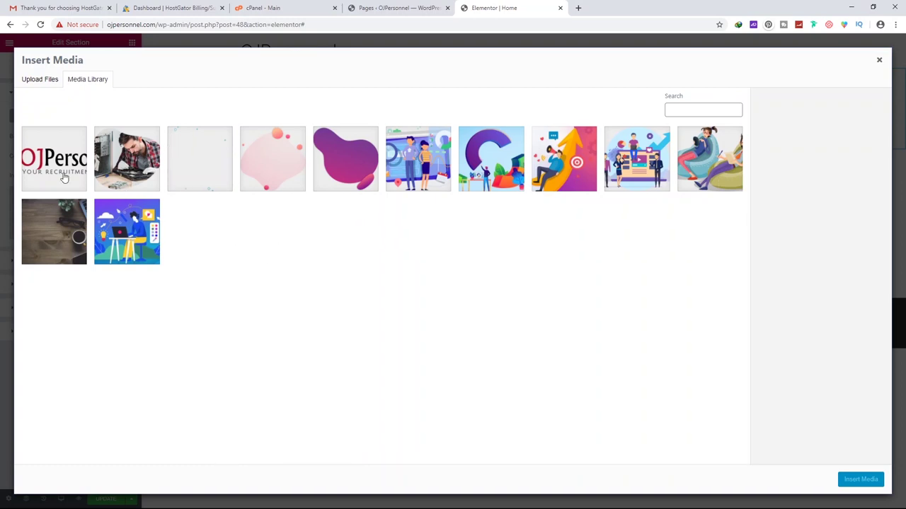
click(47, 82)
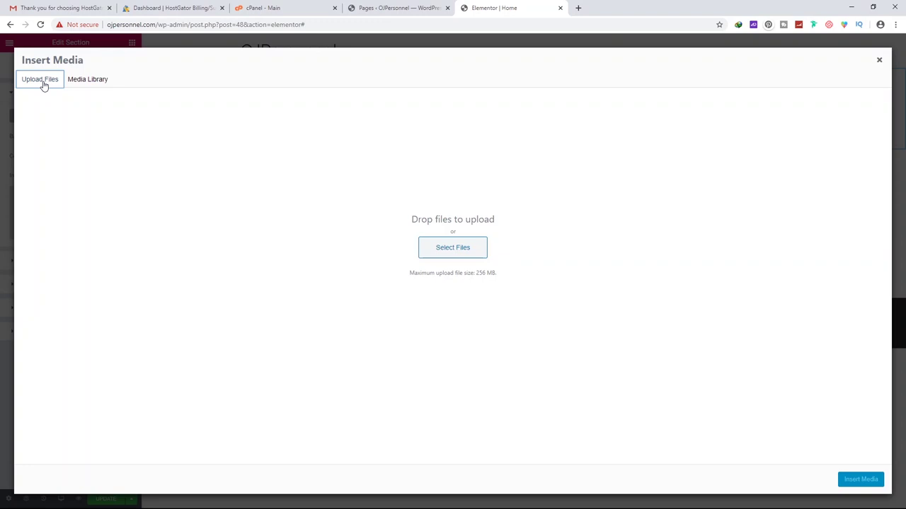
Open pixabay.com in a new browser tab
click(578, 8)
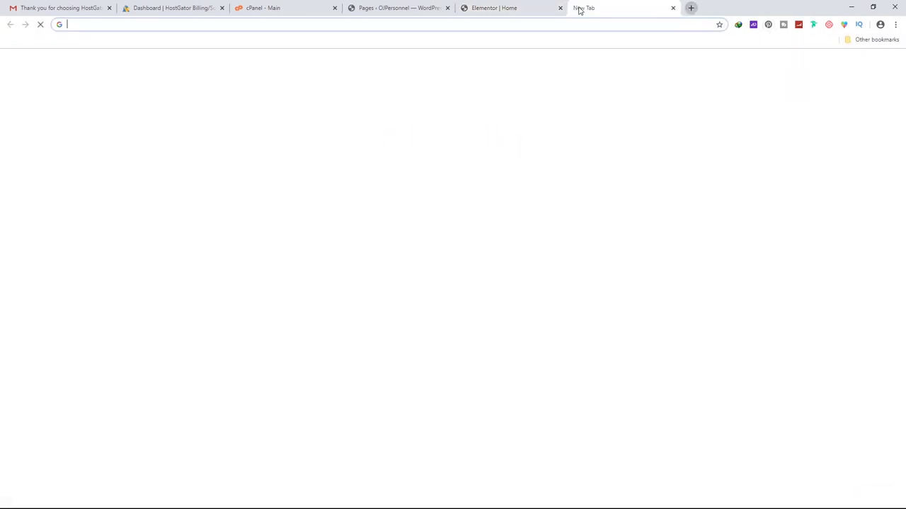
text(p)
key(Return)
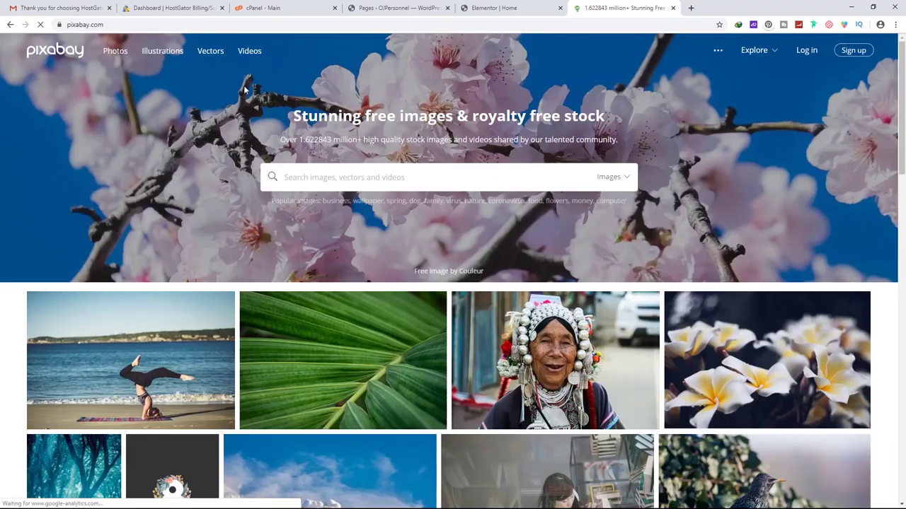
scroll(399, 95, down, 3)
scroll(395, 99, up, 3)
scroll(328, 85, down, 3)
scroll(434, 155, up, 3)
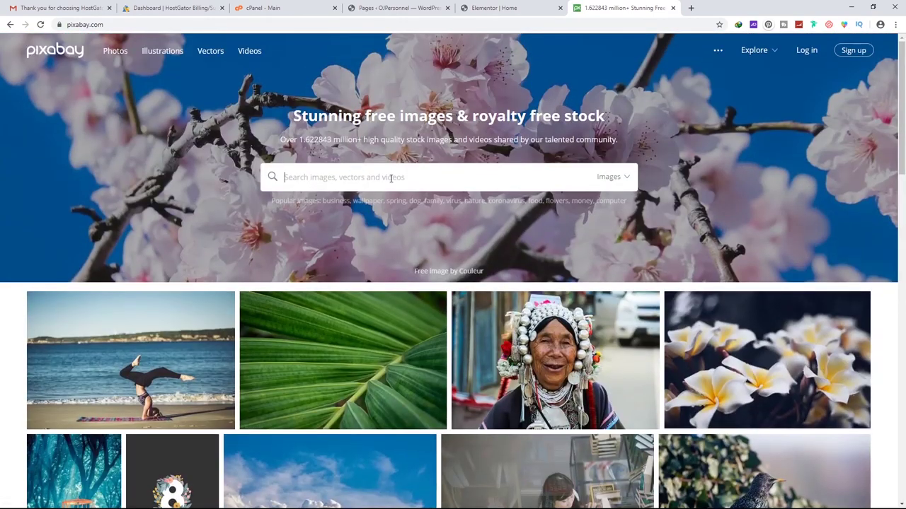
Search Pixabay for 'laptop' and scroll through the image results
click(391, 177)
key(Return)
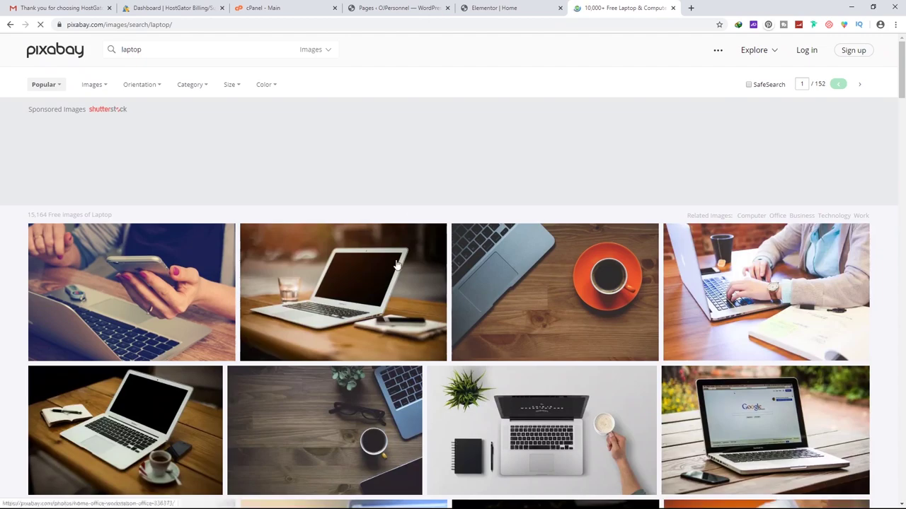
scroll(407, 242, down, 7)
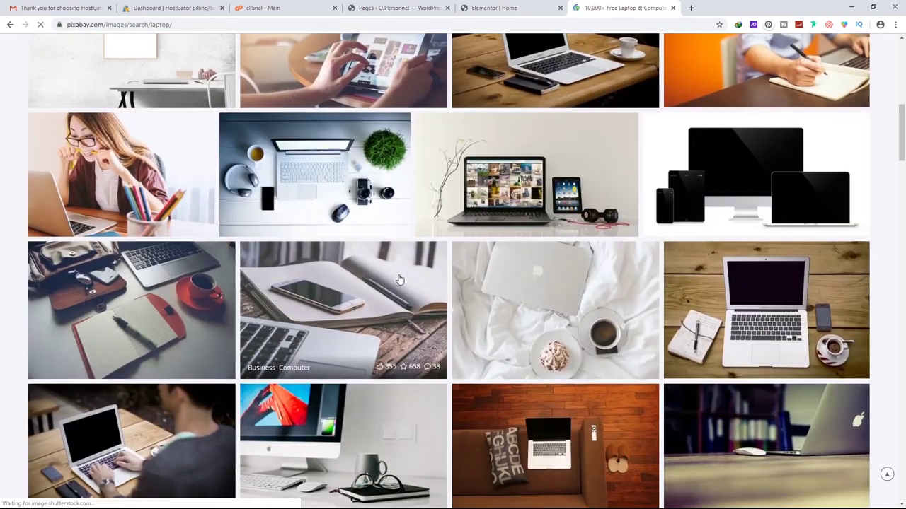
scroll(398, 280, down, 6)
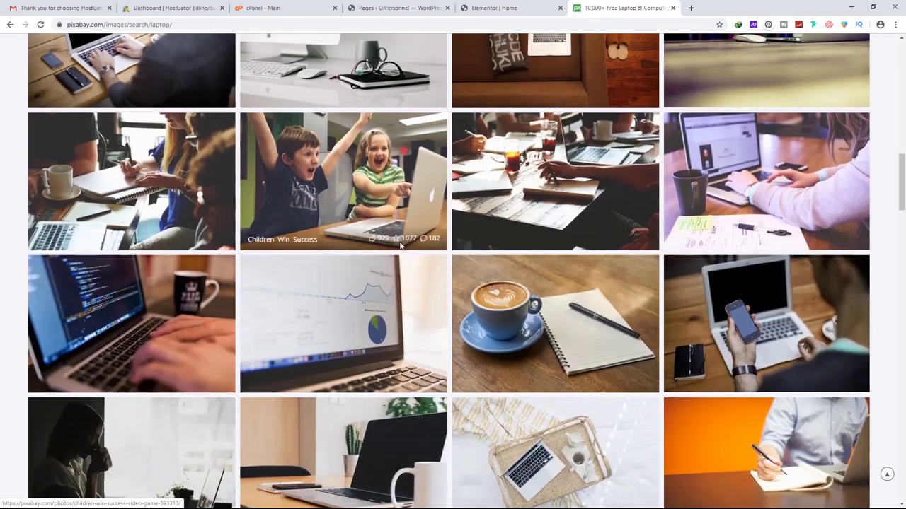
scroll(561, 239, down, 8)
scroll(561, 239, up, 4)
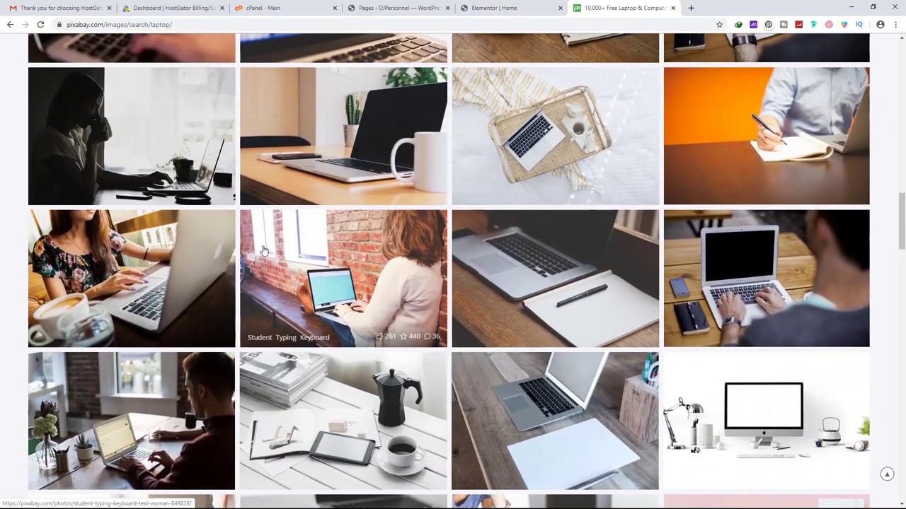
scroll(262, 251, down, 5)
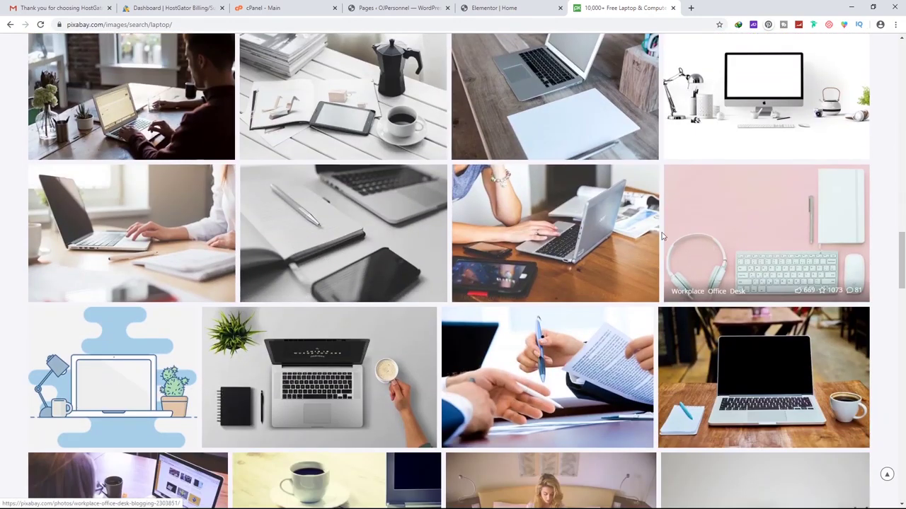
click(491, 8)
Set notebook-1280538_1280.jpg from the Media Library as the hero section's background image
click(393, 8)
click(472, 9)
click(86, 84)
click(38, 84)
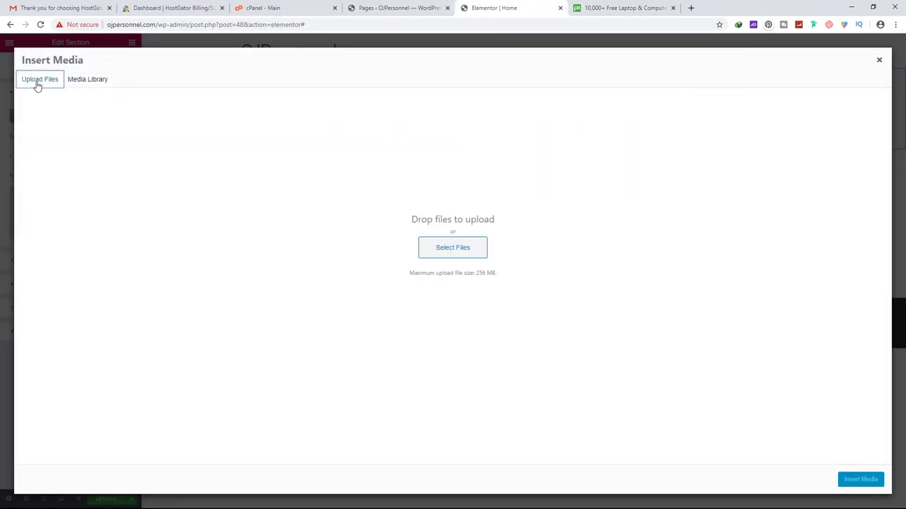
click(459, 249)
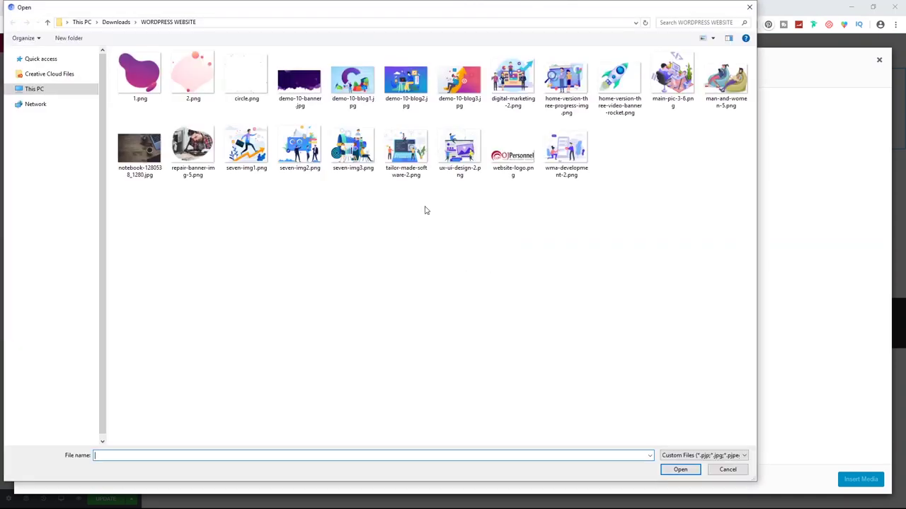
click(150, 150)
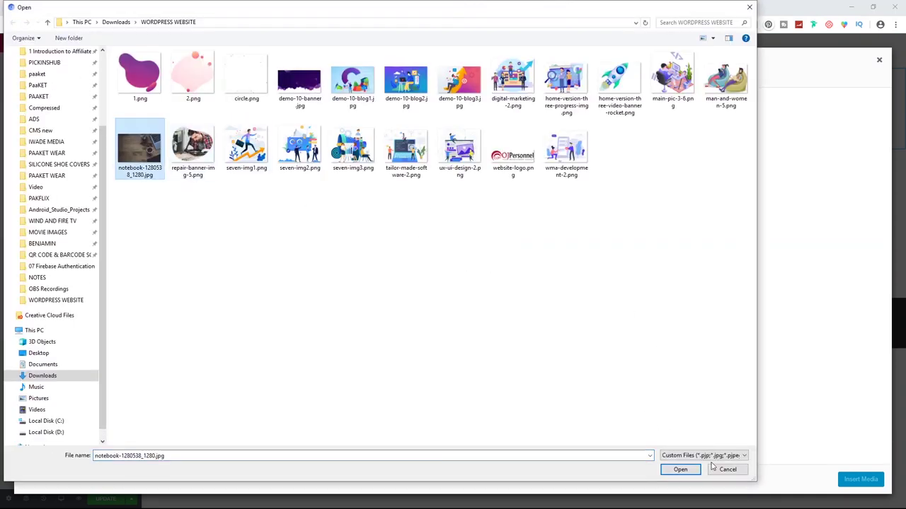
click(726, 469)
click(91, 80)
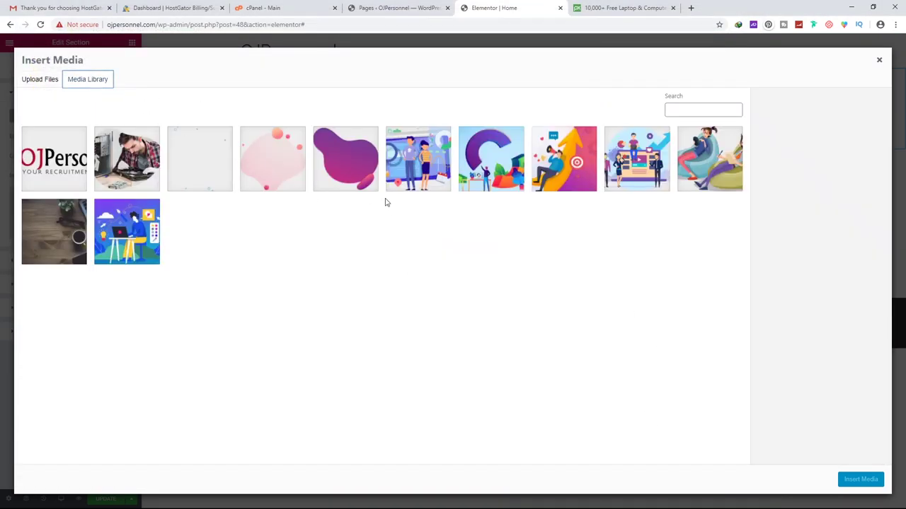
click(55, 229)
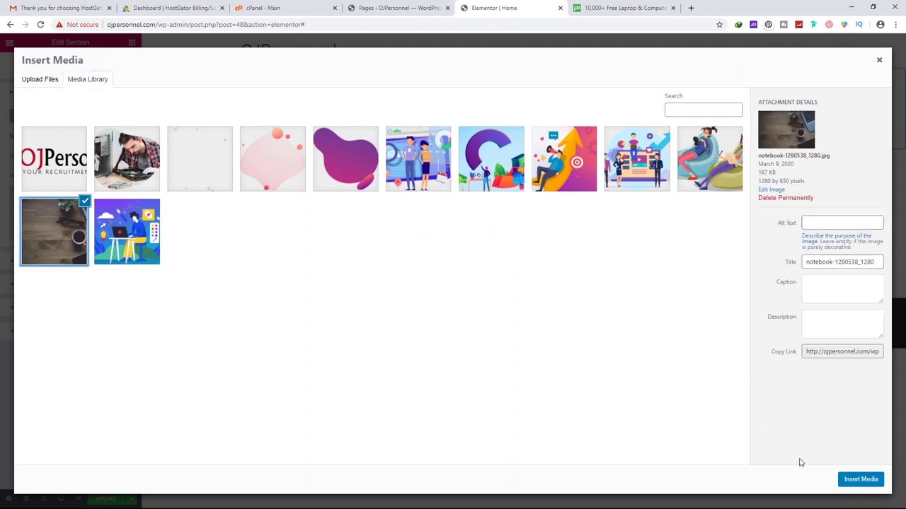
click(859, 481)
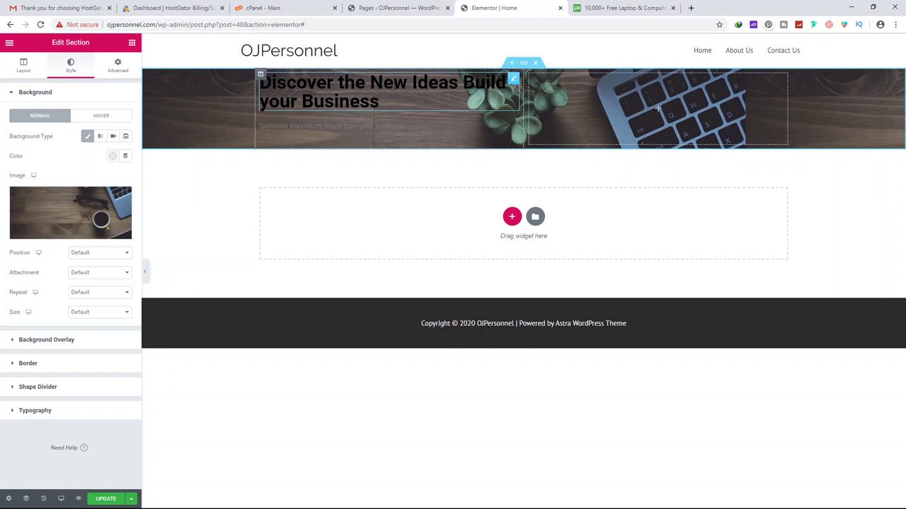
click(514, 80)
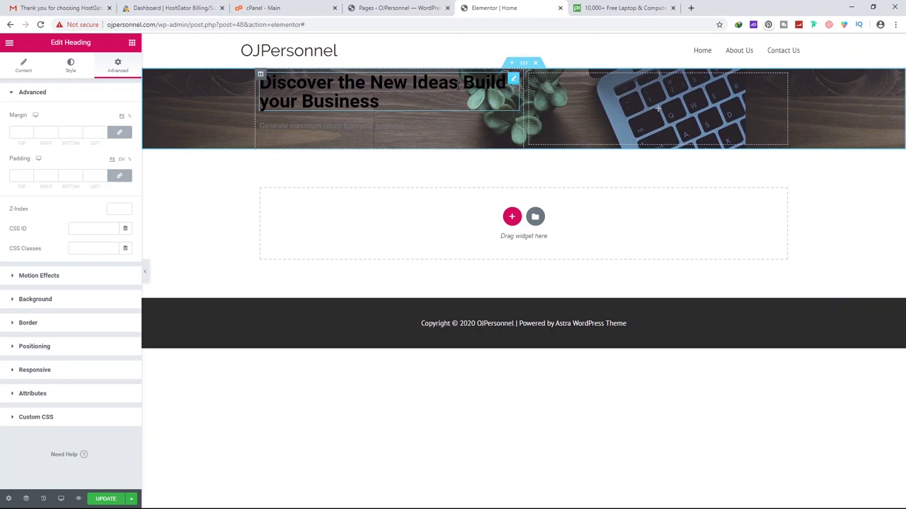
Make the hero heading text white (#FFFFFF), then select the subtitle widget
click(73, 74)
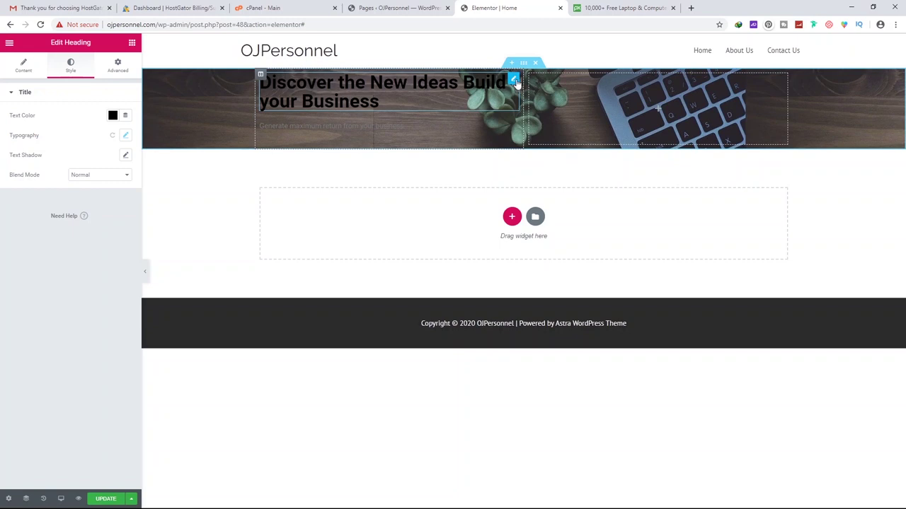
click(25, 74)
click(62, 66)
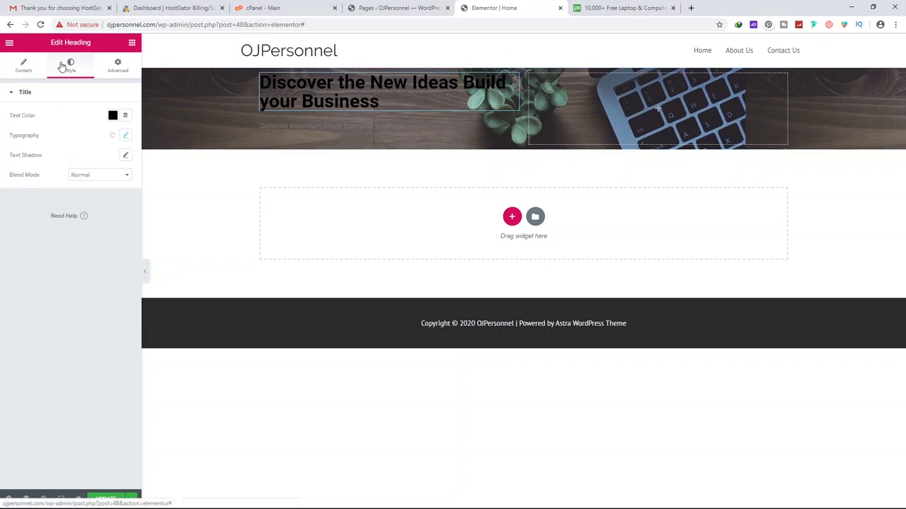
click(114, 116)
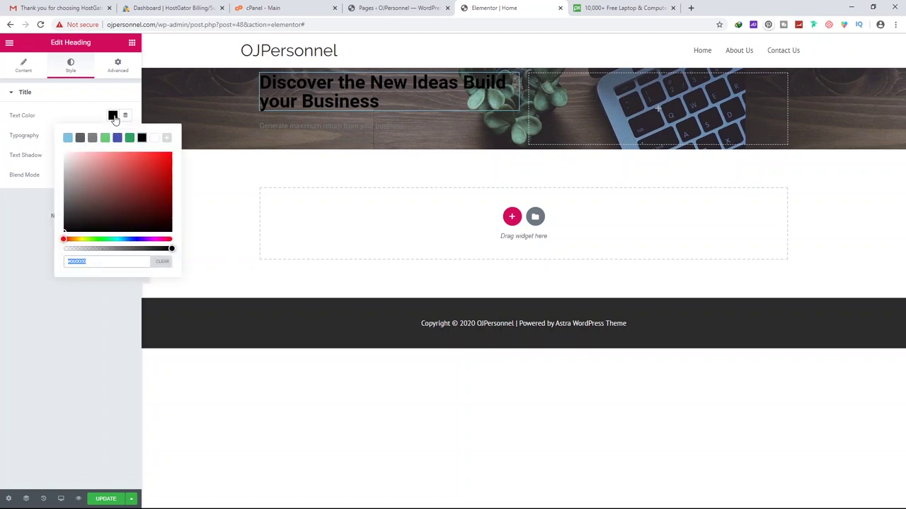
click(64, 153)
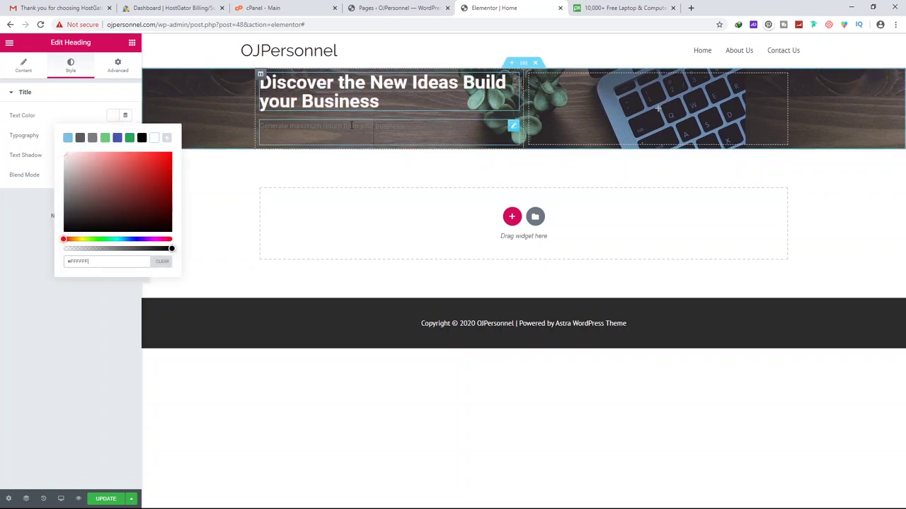
click(514, 130)
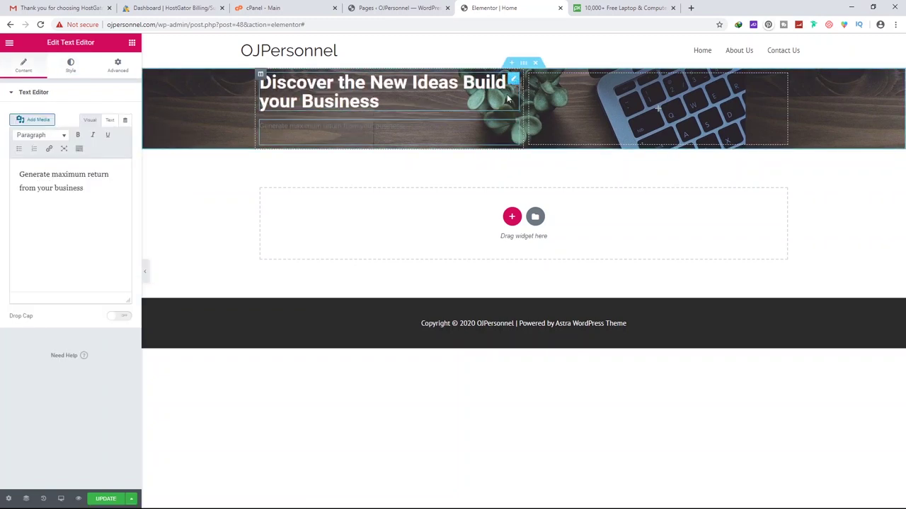
click(71, 66)
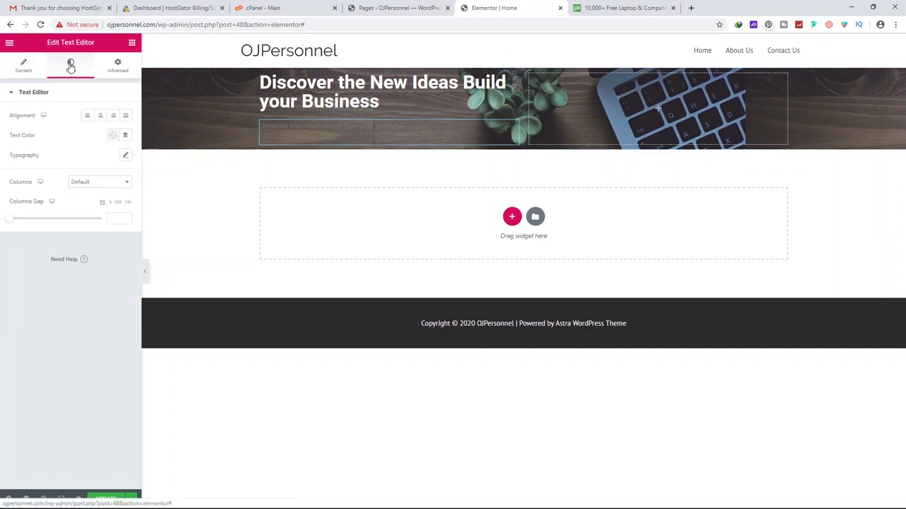
Paste white in as the subtitle's text colour
click(112, 135)
text(#FFFFFF)
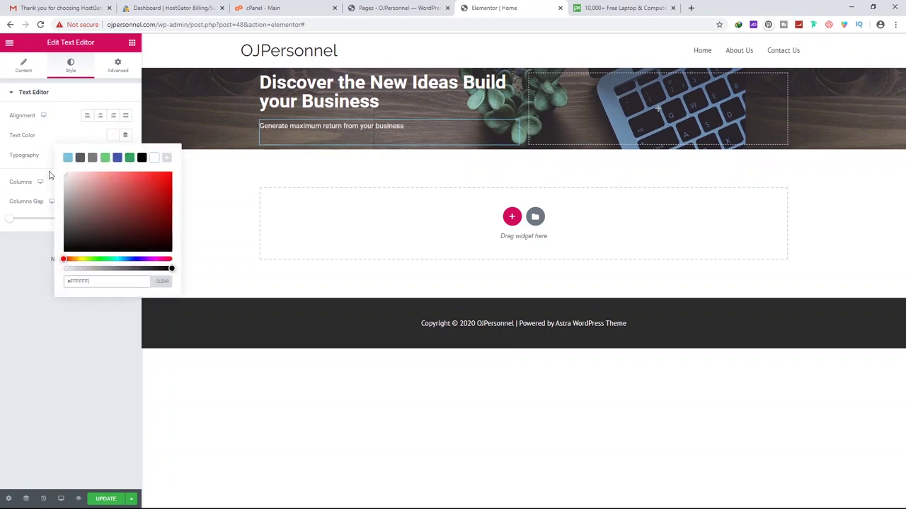
click(22, 274)
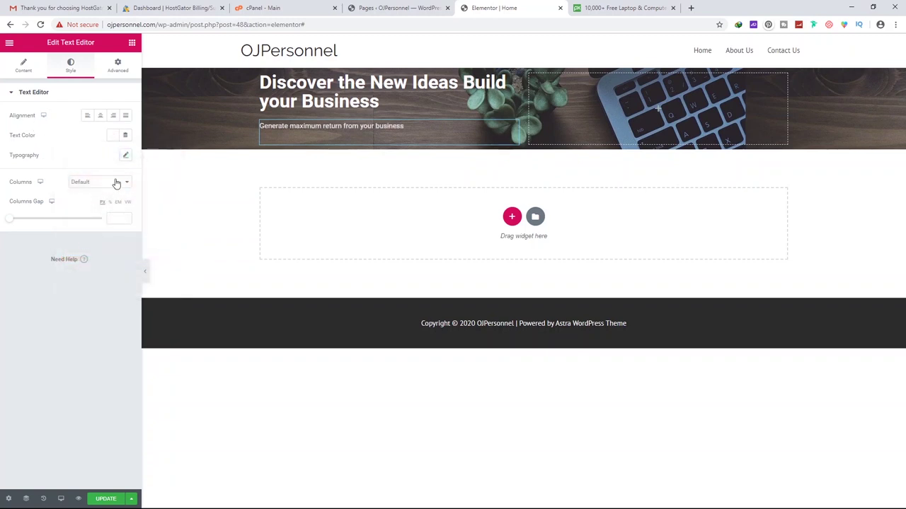
In the subtitle's Typography, try different sizes and weights 500, 800 and 100
click(126, 156)
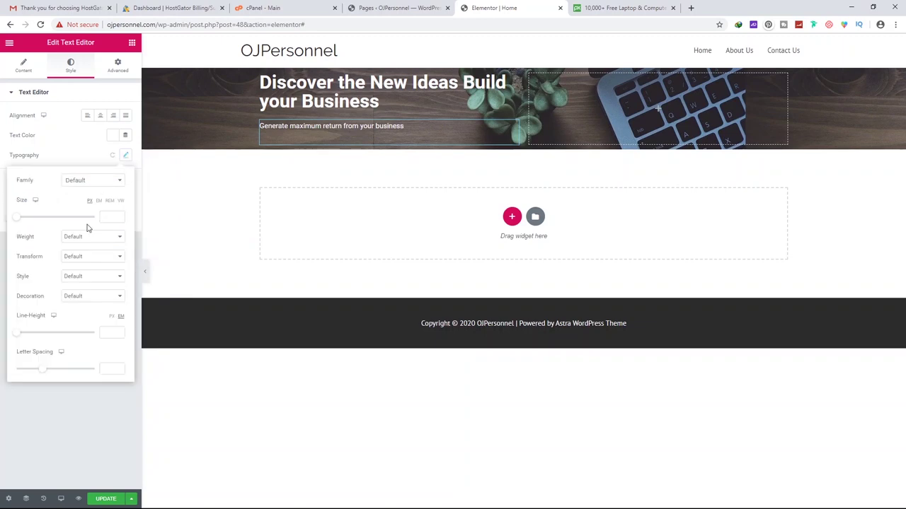
mouse_move(20, 221)
mouse_down()
mouse_move(41, 224)
mouse_move(18, 217)
mouse_move(26, 220)
mouse_up()
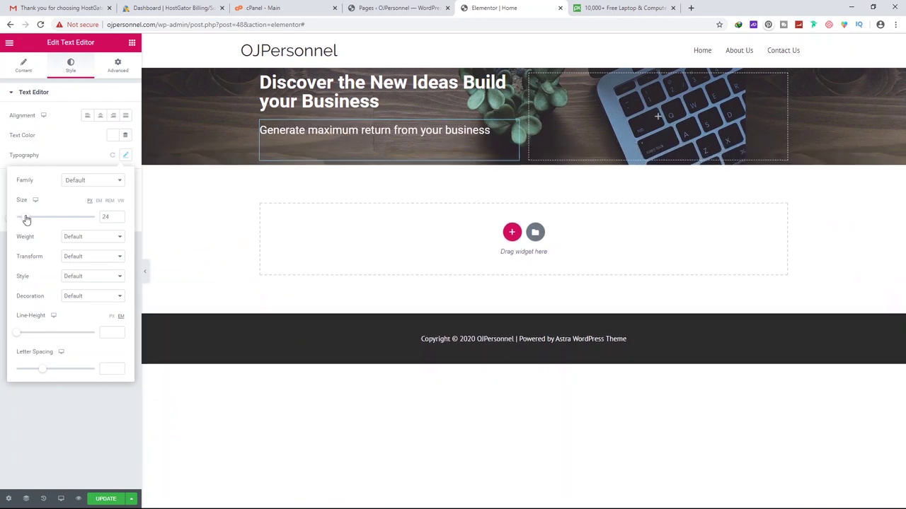
drag(26, 220, 27, 218)
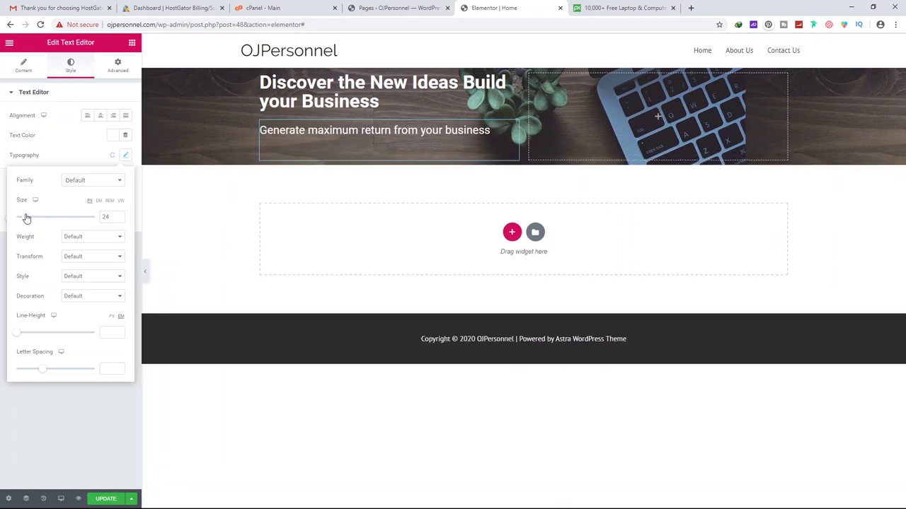
click(89, 240)
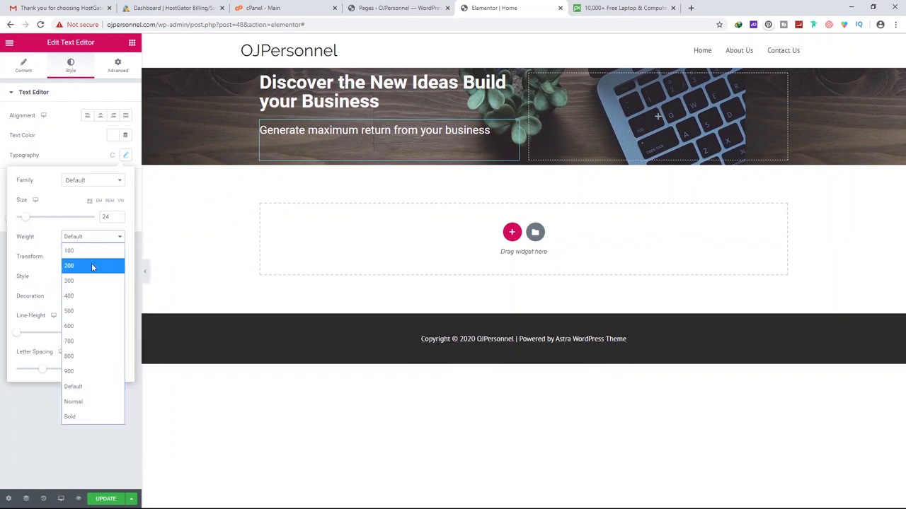
click(84, 311)
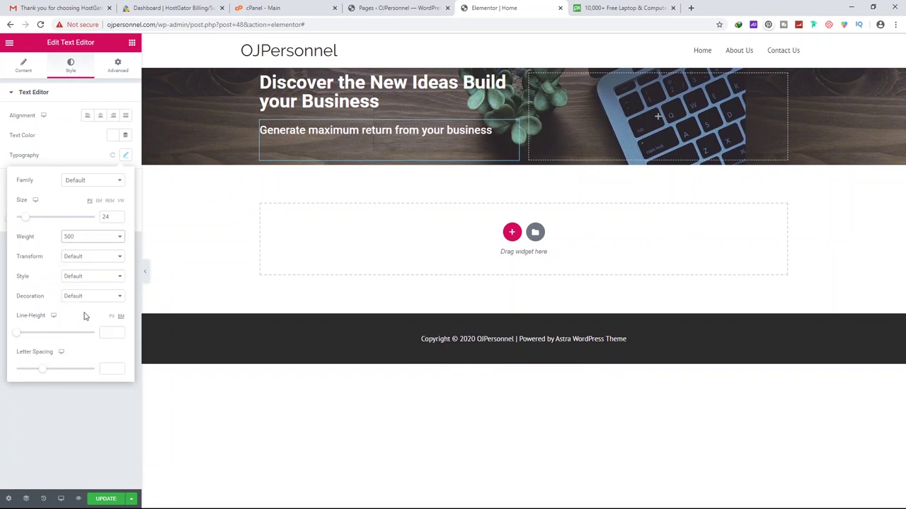
click(95, 239)
click(83, 356)
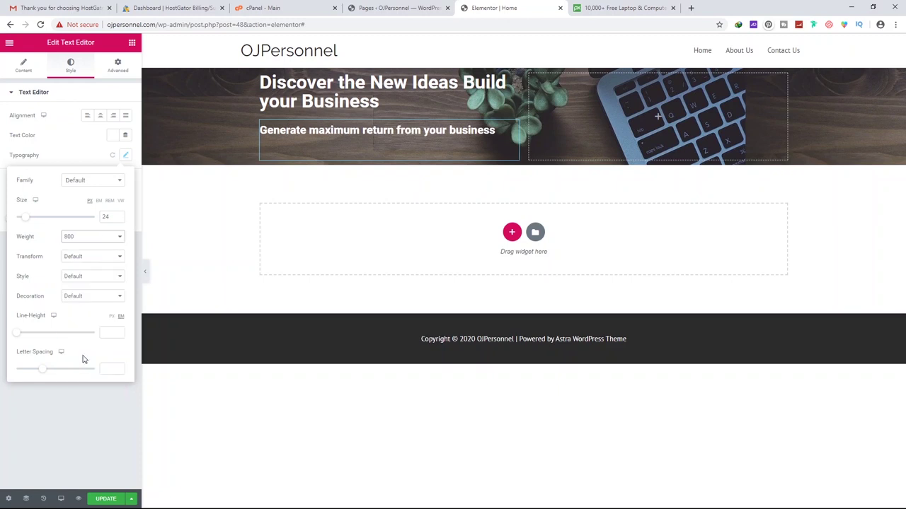
click(102, 244)
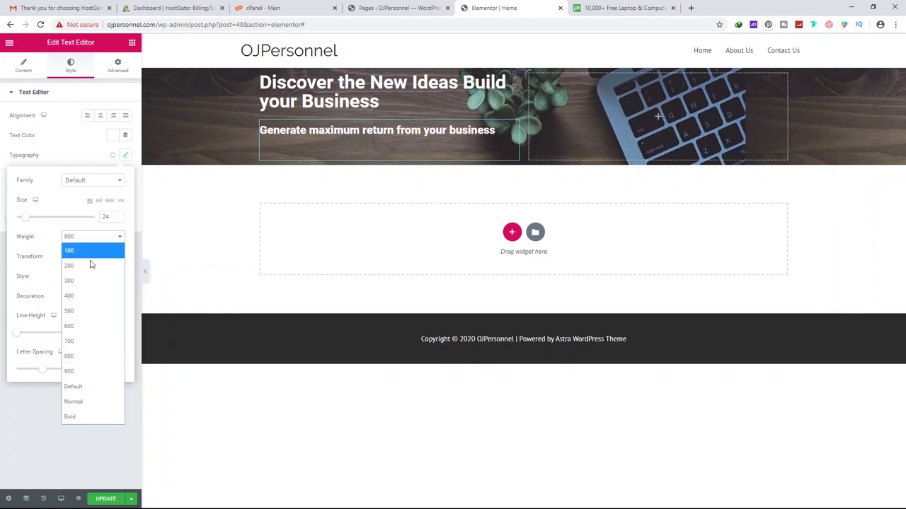
click(83, 369)
click(99, 243)
click(92, 253)
click(120, 241)
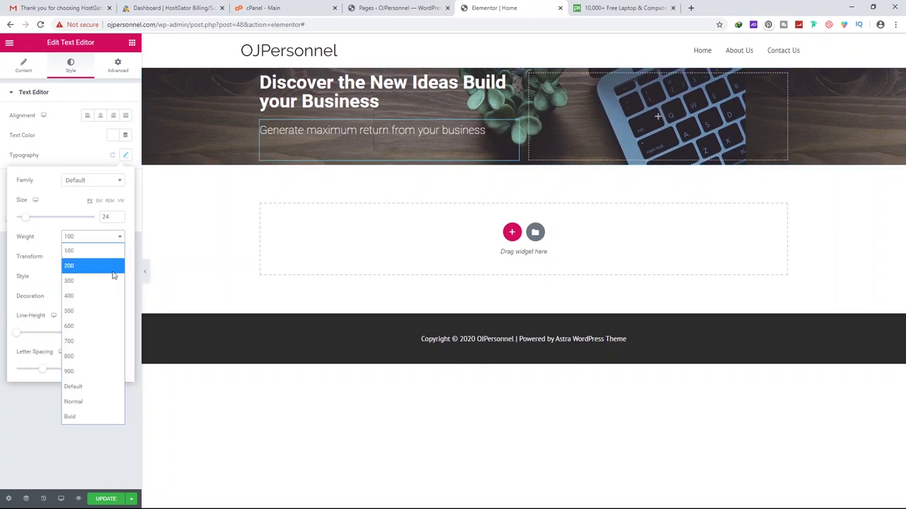
click(95, 295)
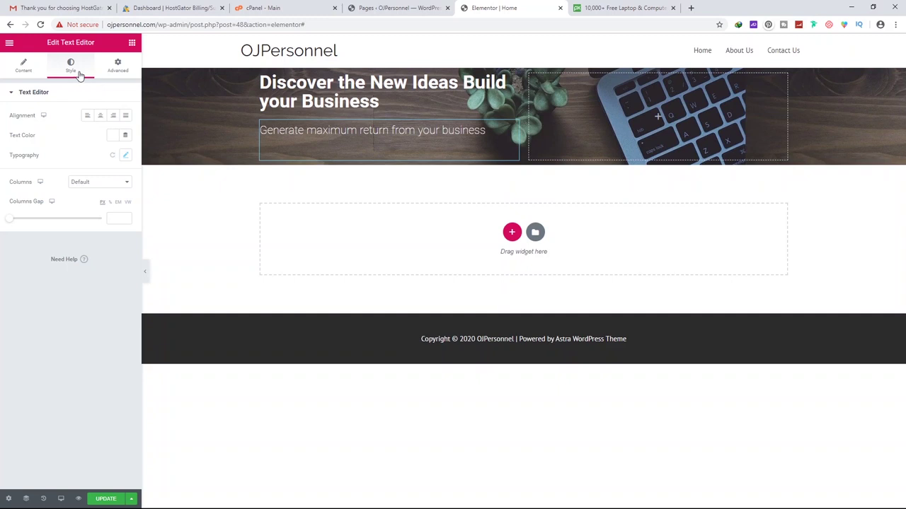
Left-align the subtitle and settle on normal case, weight 400 and size 24
click(99, 117)
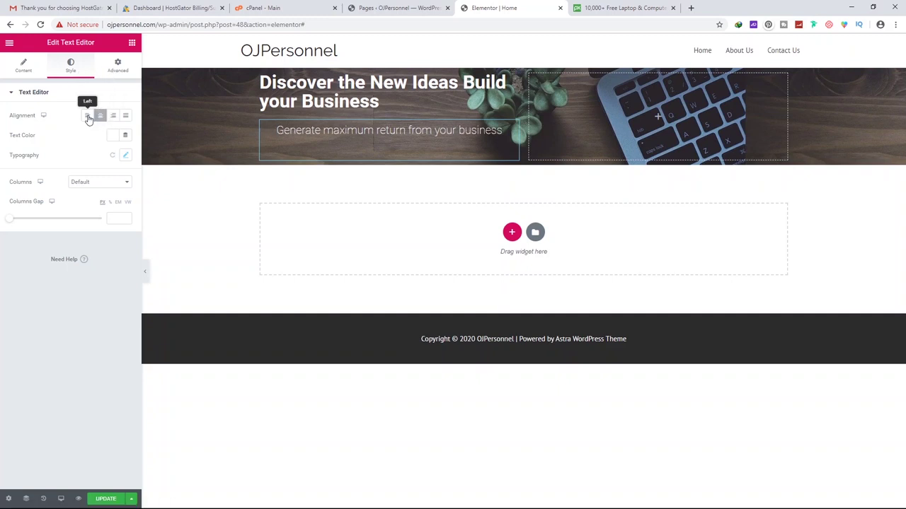
click(87, 116)
click(124, 156)
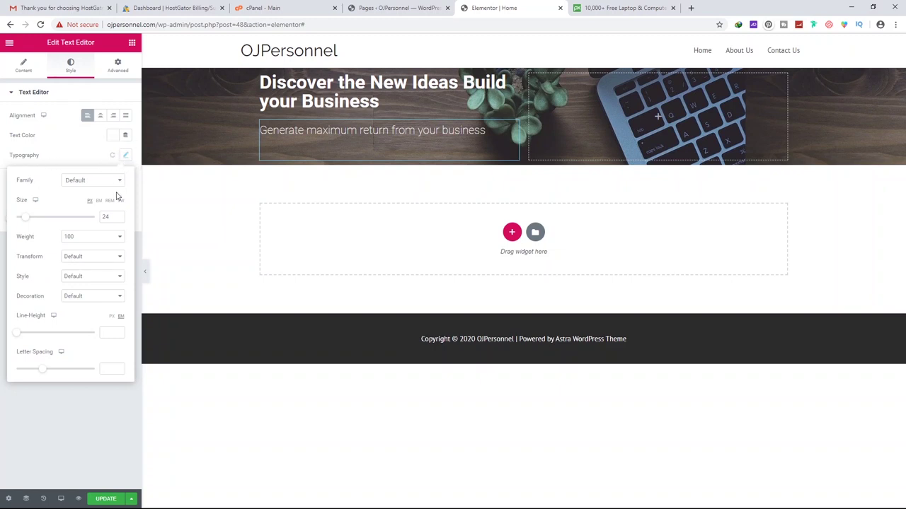
click(72, 277)
click(82, 276)
click(80, 257)
click(87, 287)
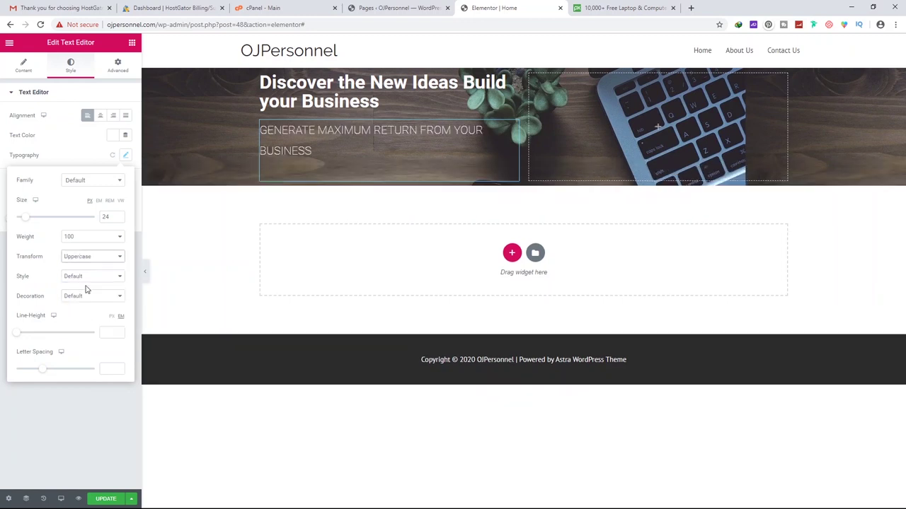
drag(25, 222, 24, 222)
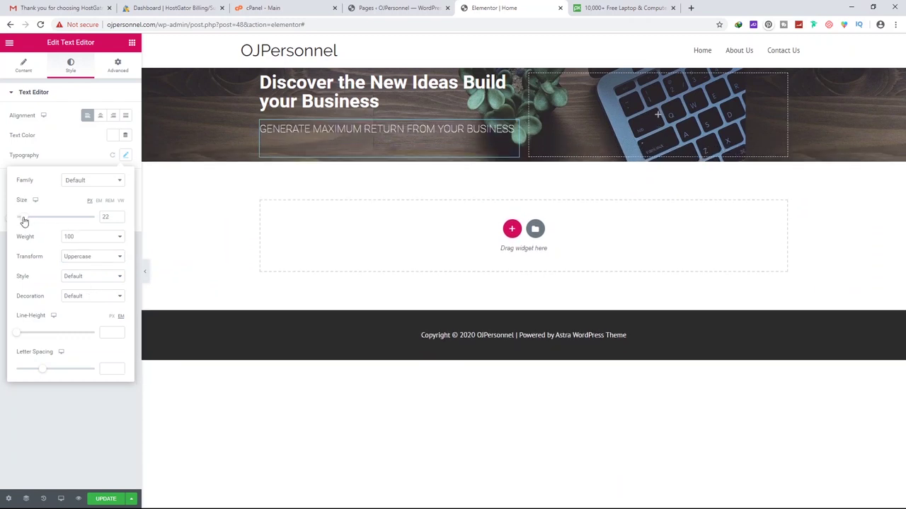
click(84, 257)
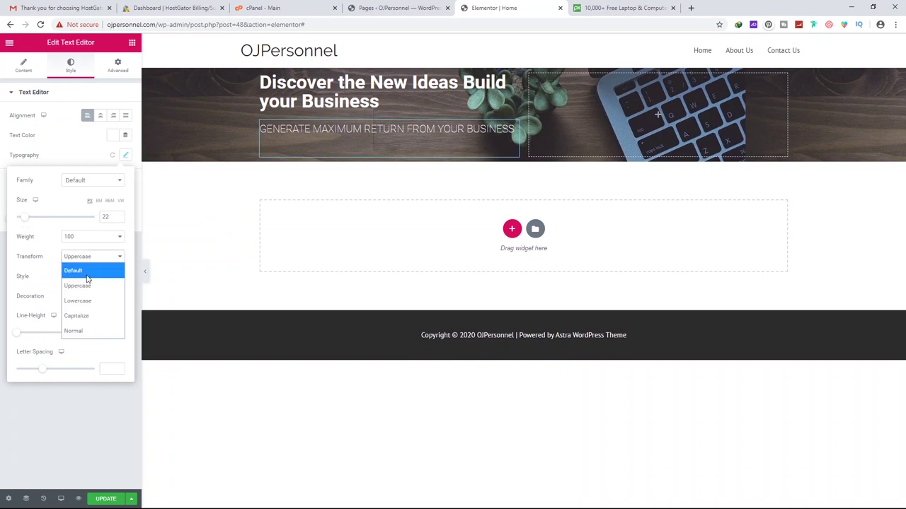
click(88, 266)
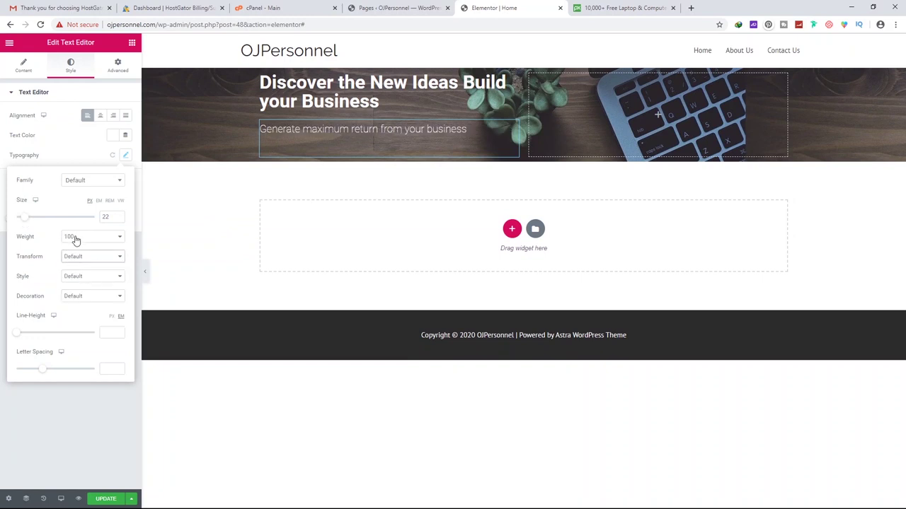
click(75, 238)
click(79, 297)
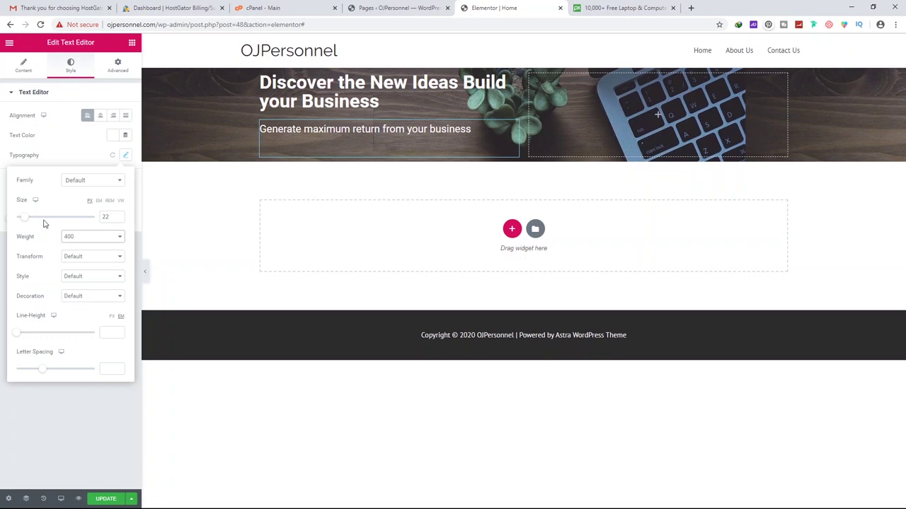
drag(29, 221, 26, 221)
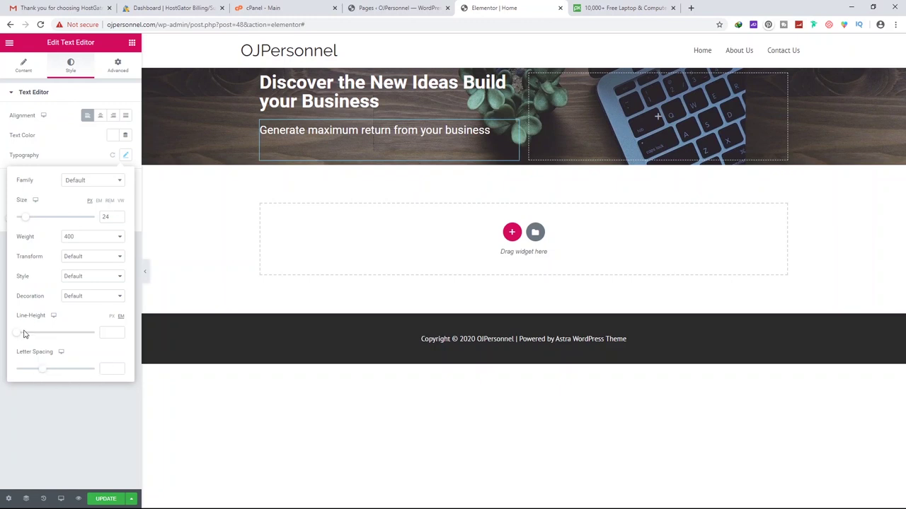
Reset the subtitle's line height and letter spacing to their defaults
mouse_move(20, 334)
mouse_down()
mouse_move(48, 335)
mouse_move(24, 338)
mouse_up()
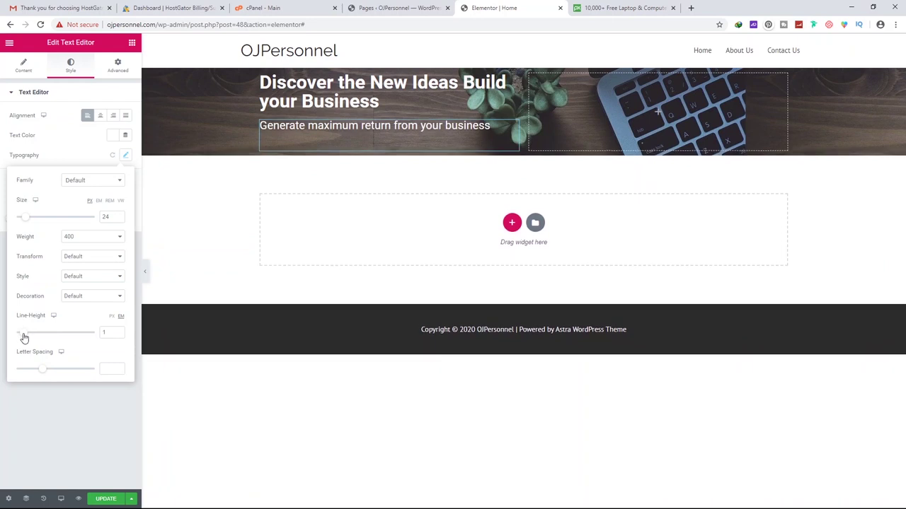
double_click(105, 332)
click(65, 396)
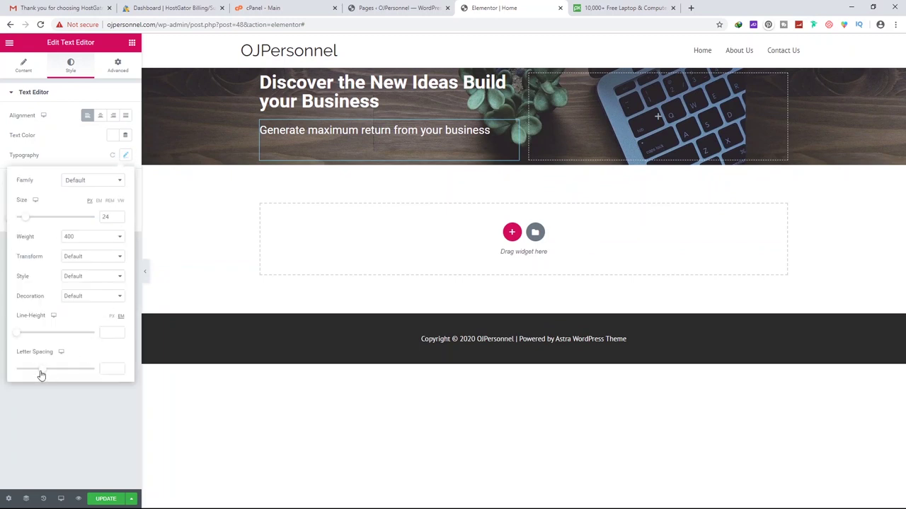
mouse_move(42, 370)
mouse_down()
mouse_move(95, 369)
mouse_move(36, 373)
mouse_move(45, 372)
mouse_up()
double_click(111, 369)
key(BackSpace)
click(58, 407)
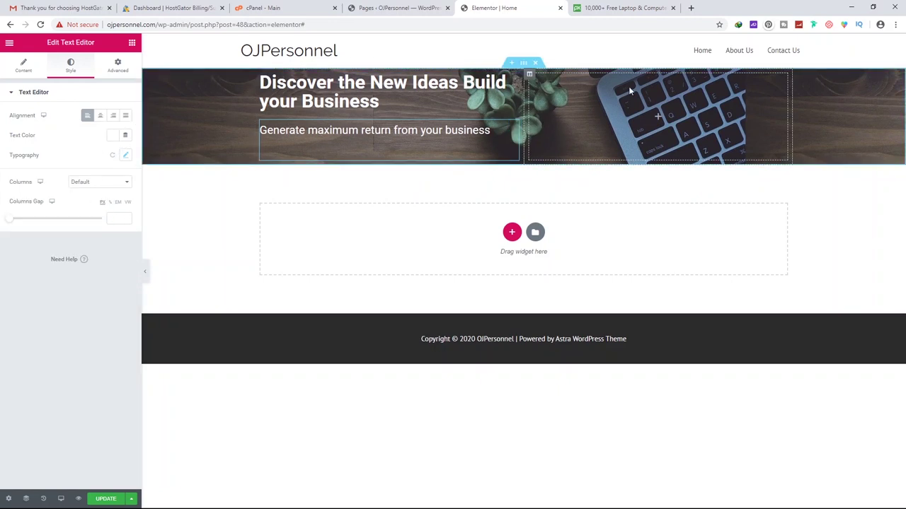
Drag an Image widget into the hero's right column, leaving the default placeholder picture
click(658, 119)
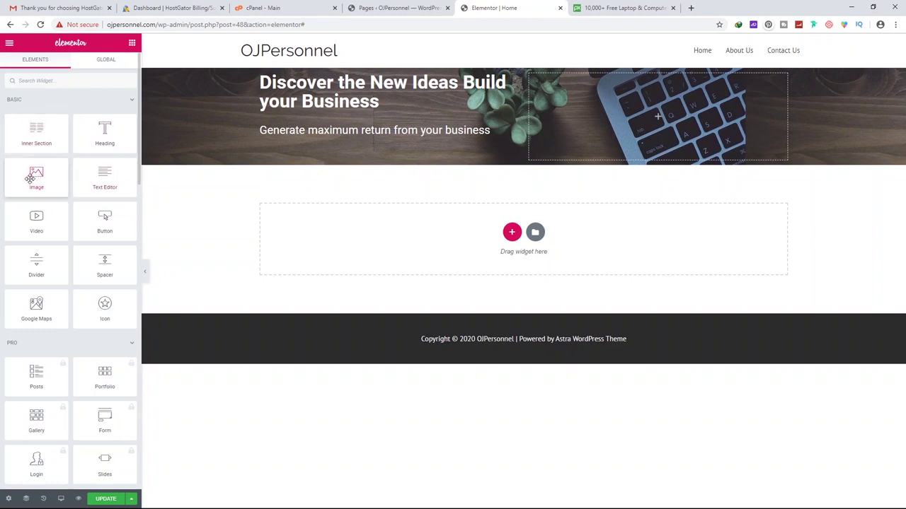
drag(36, 178, 433, 160)
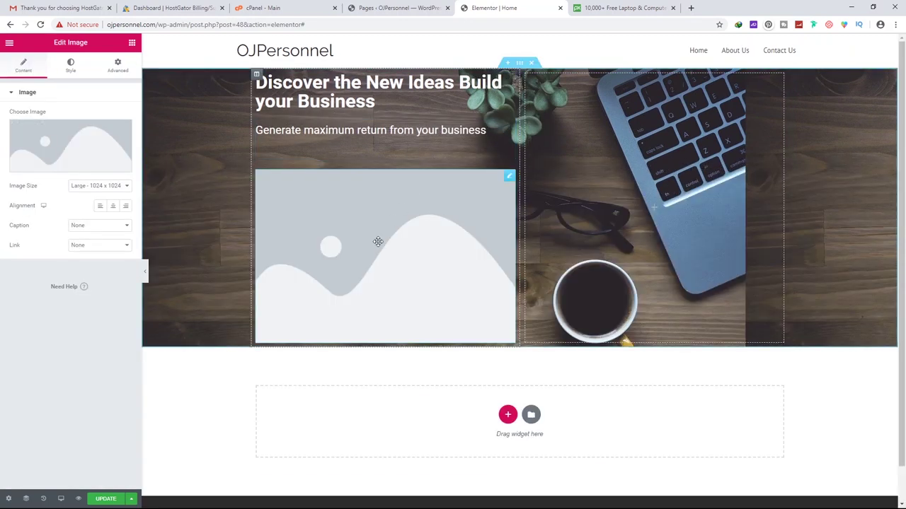
drag(376, 241, 639, 124)
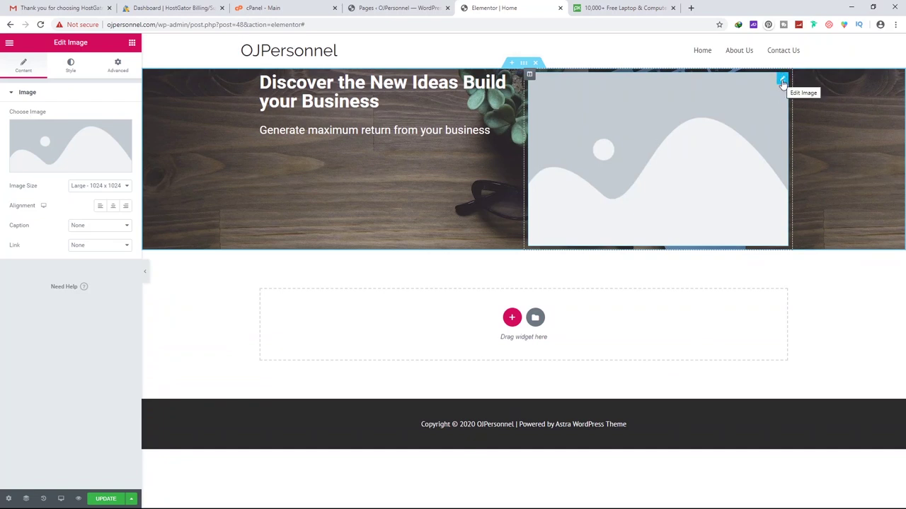
click(81, 153)
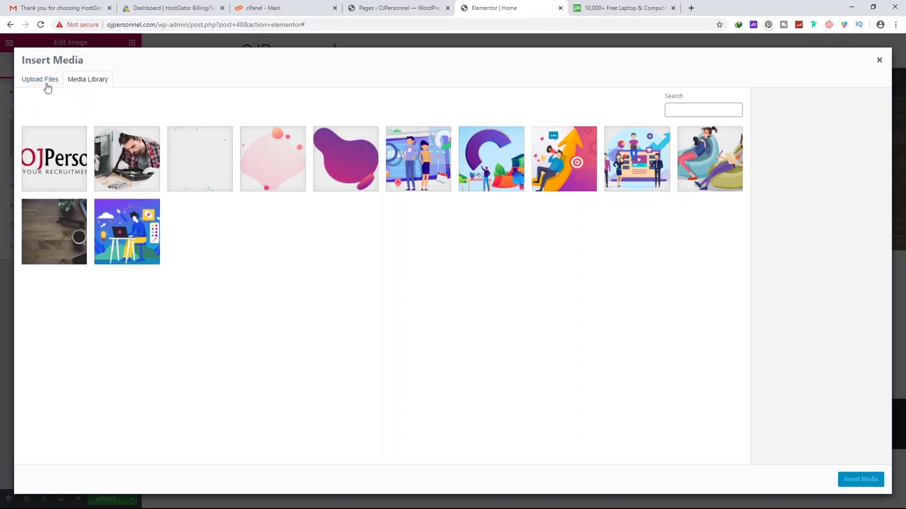
click(879, 59)
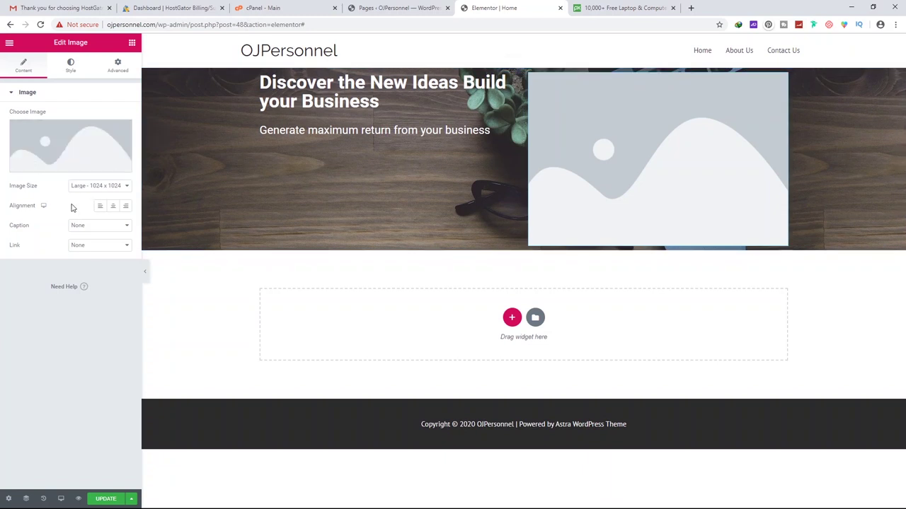
mouse_move(62, 170)
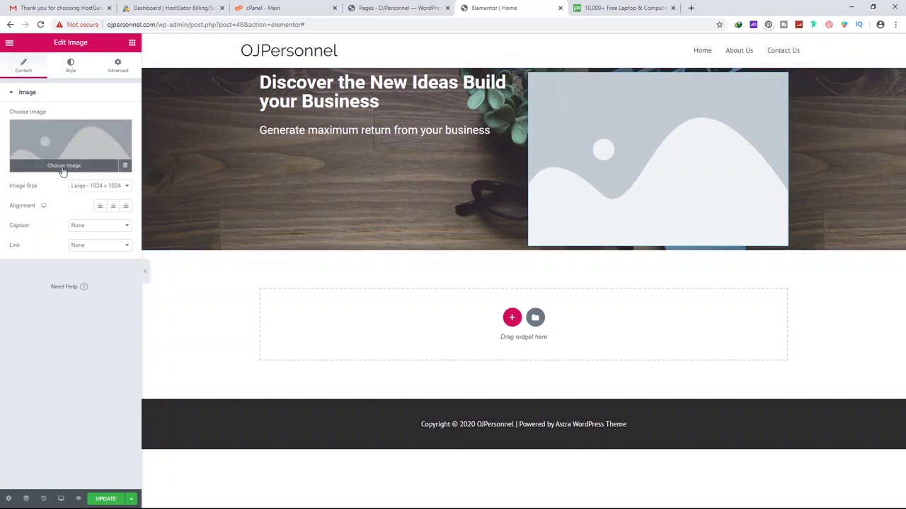
Insert digital-marketing-2.png into the right-column Image widget, then select the left column
click(61, 167)
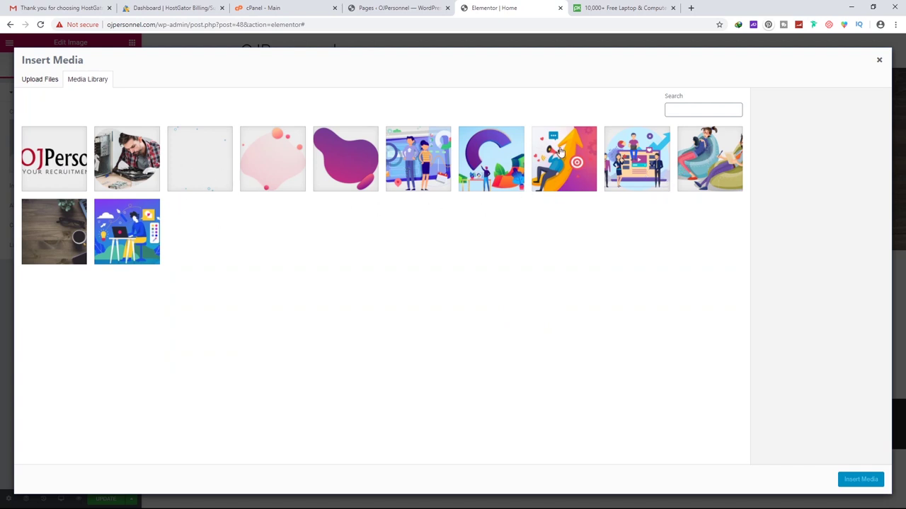
click(635, 161)
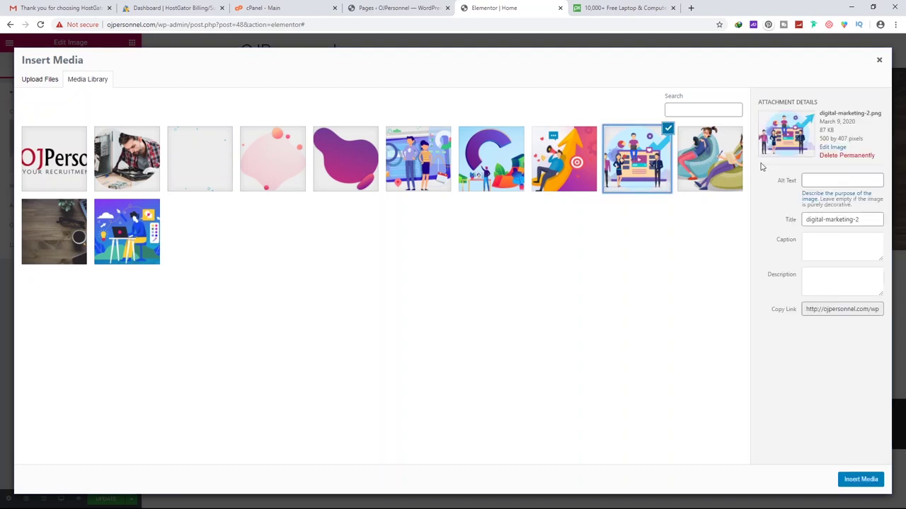
click(861, 481)
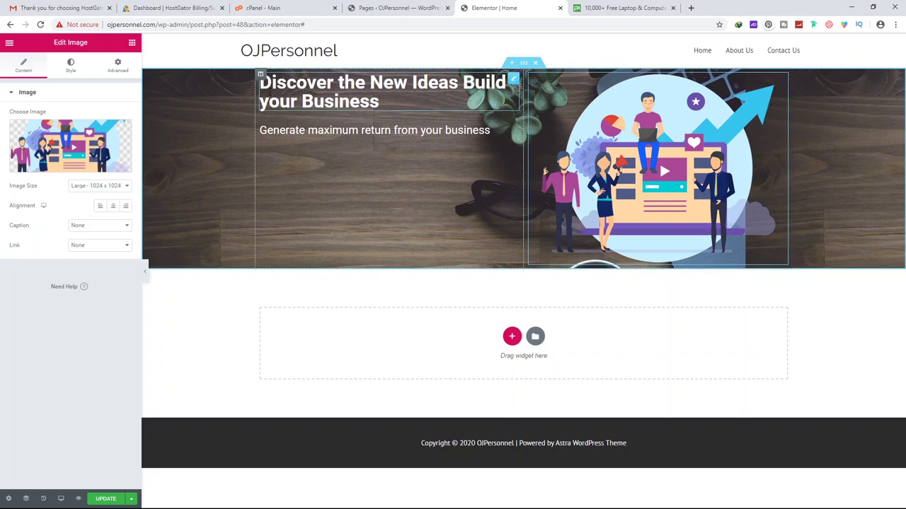
click(260, 76)
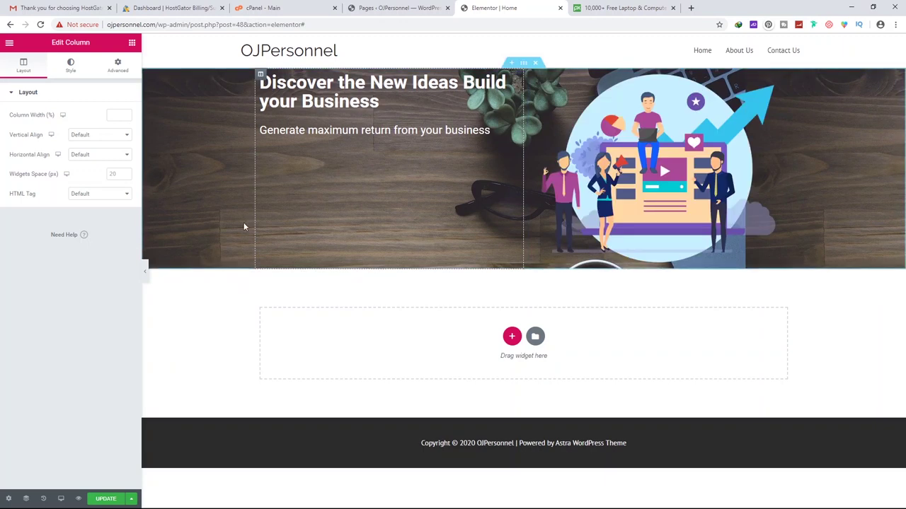
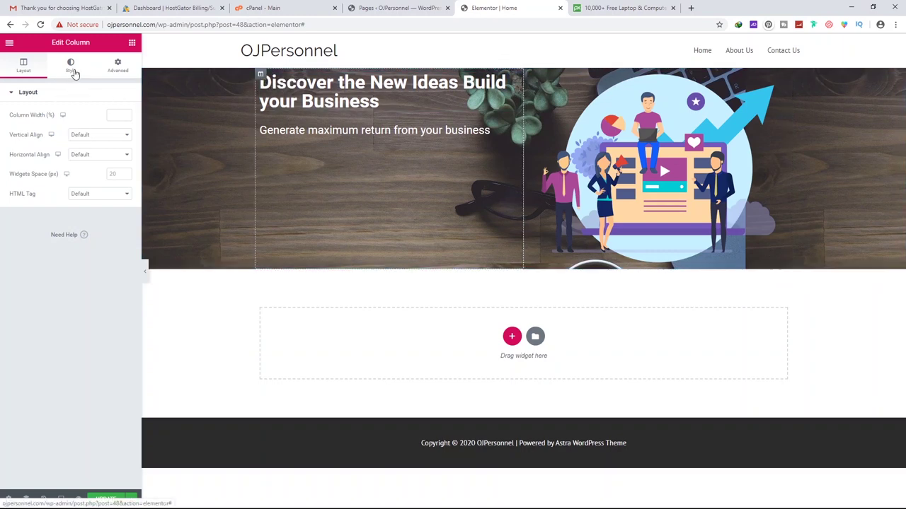
Set the column's Vertical Align to Middle so the heading and subtitle sit centred
click(73, 66)
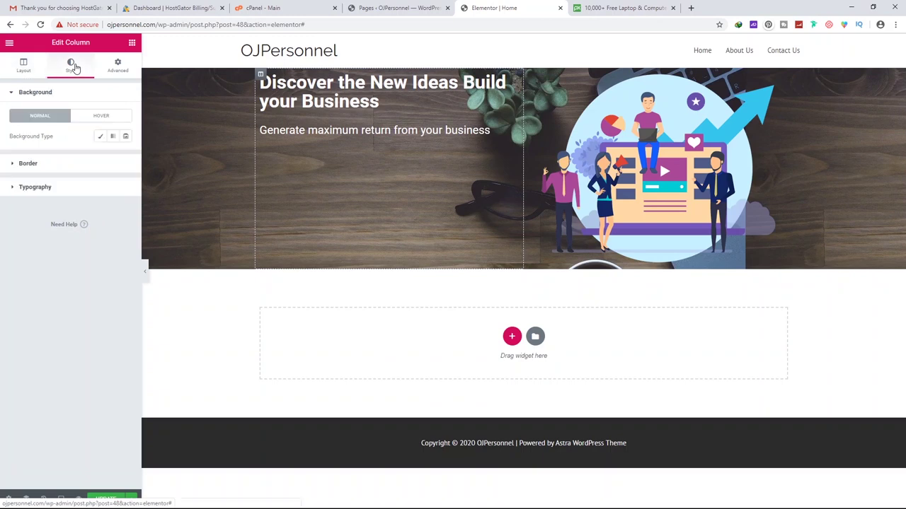
click(37, 75)
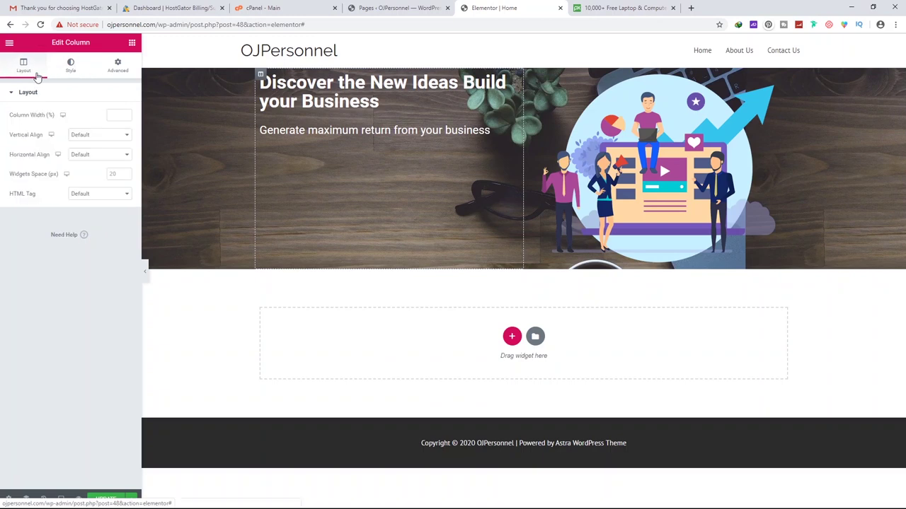
click(93, 140)
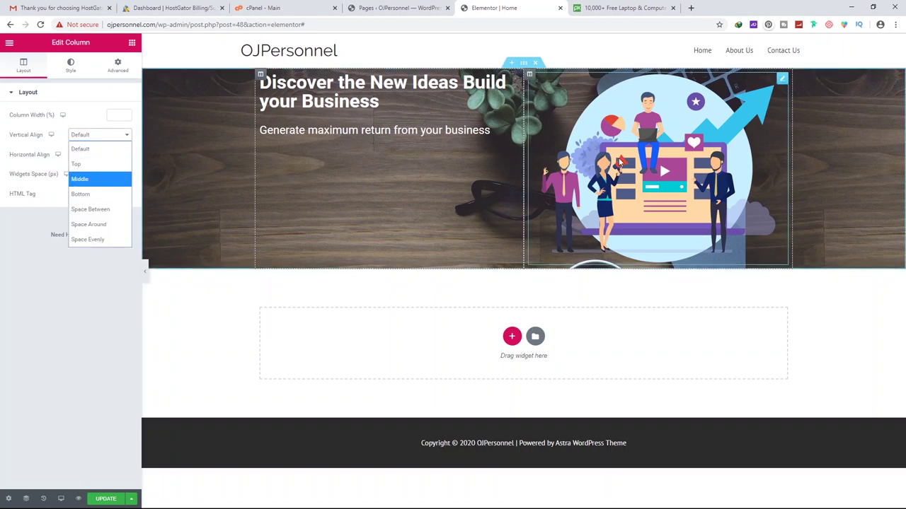
click(82, 179)
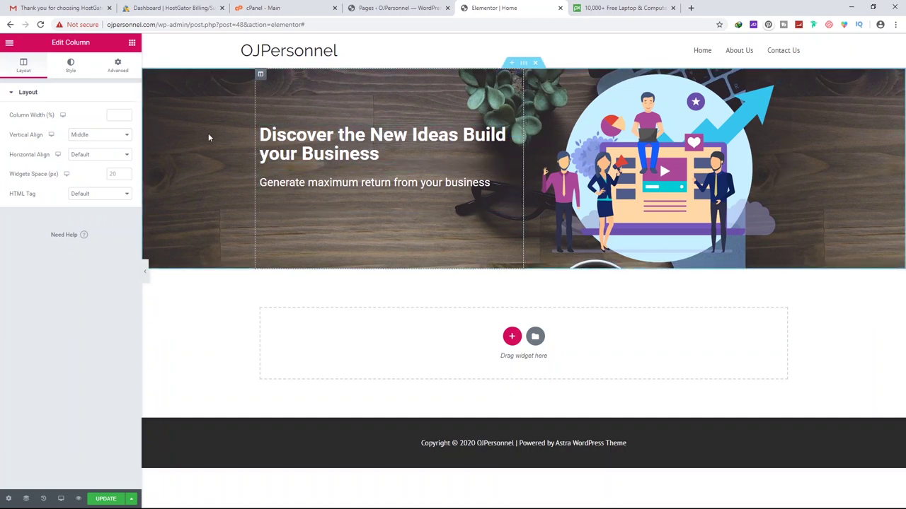
click(526, 67)
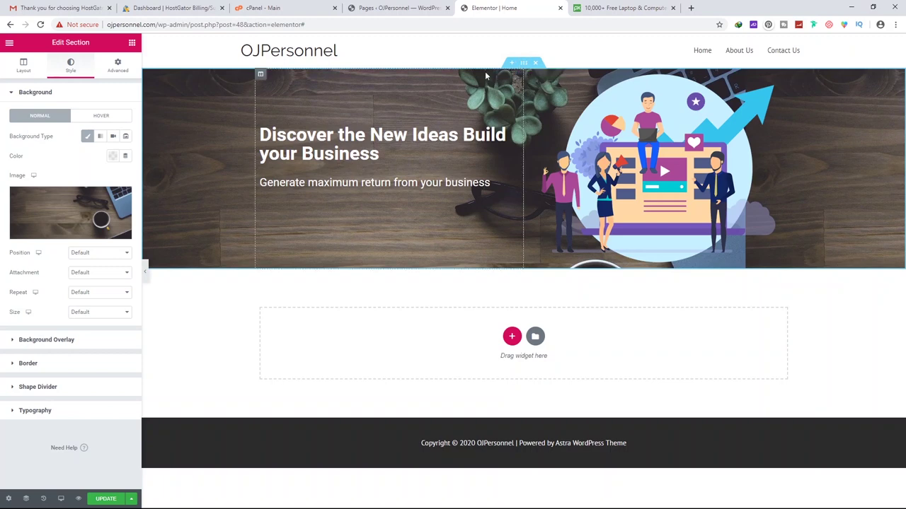
Set the section's padding to 50 on all sides
click(114, 73)
click(31, 177)
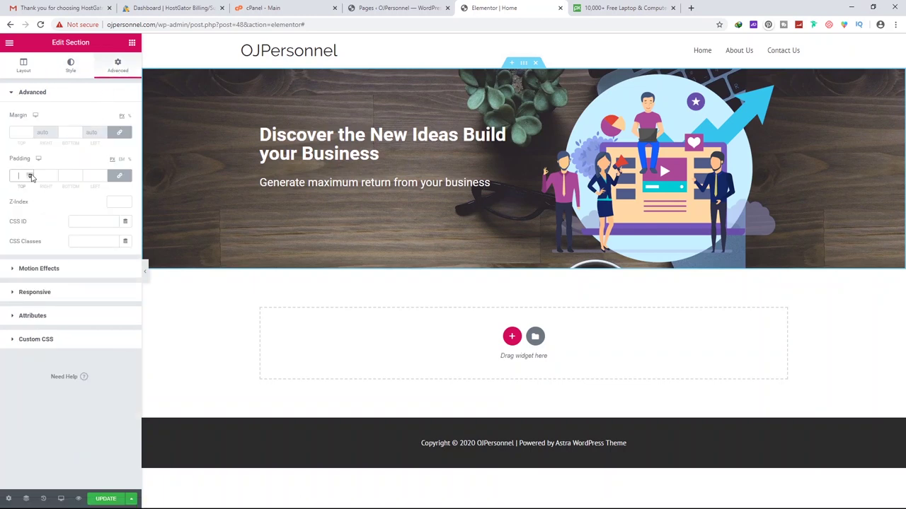
scroll(31, 177, up, 17)
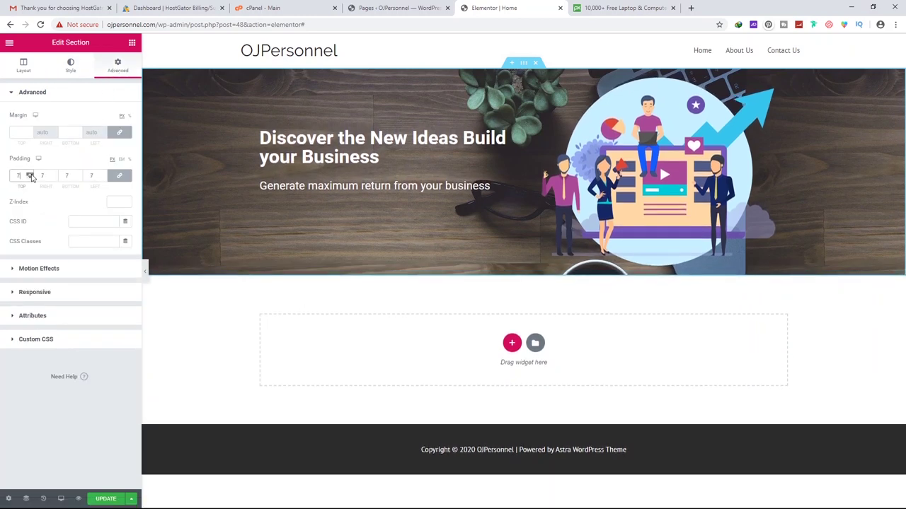
scroll(31, 176, up, 20)
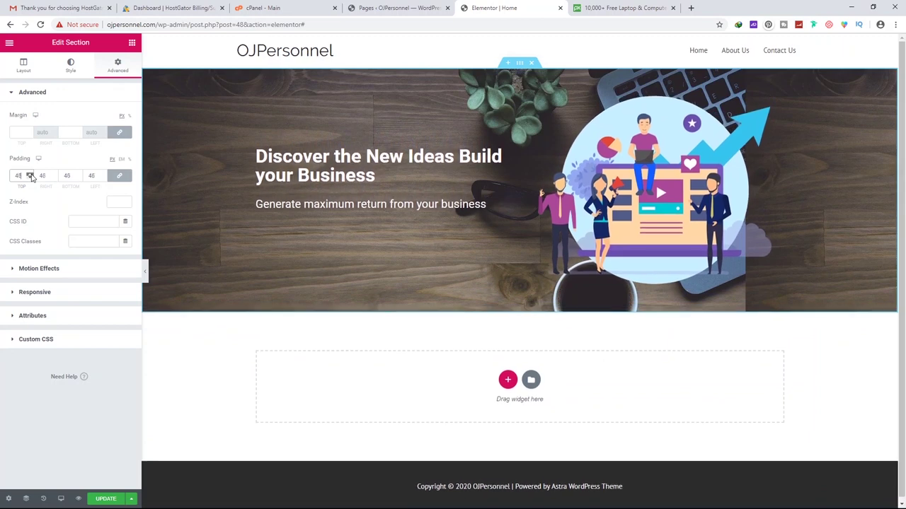
scroll(31, 176, up, 1)
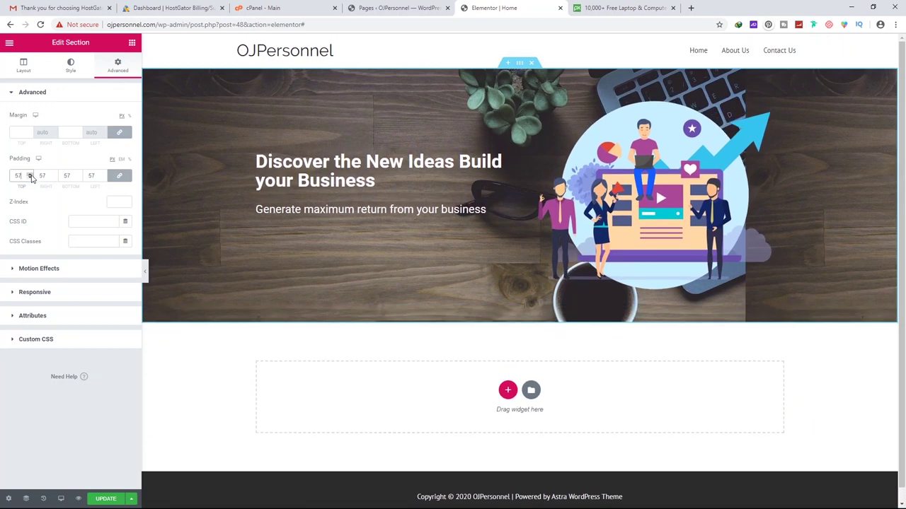
scroll(33, 180, down, 2)
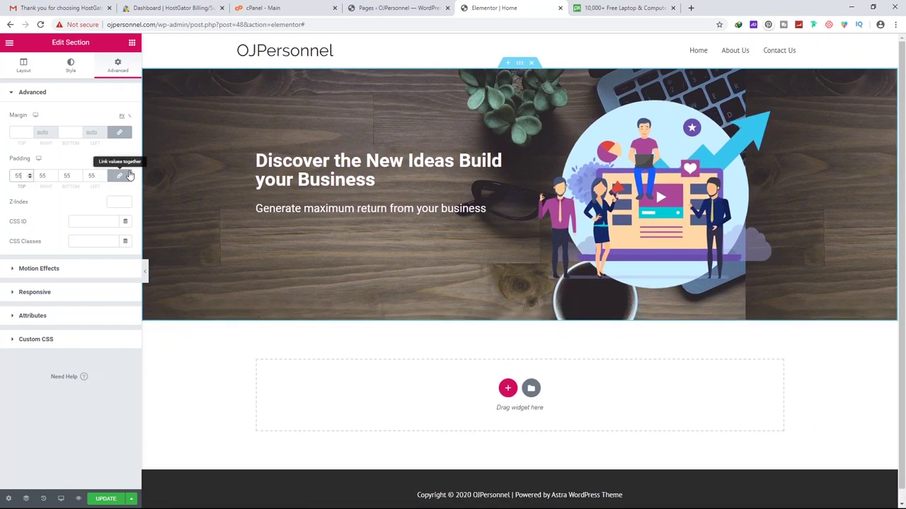
scroll(30, 177, up, 1)
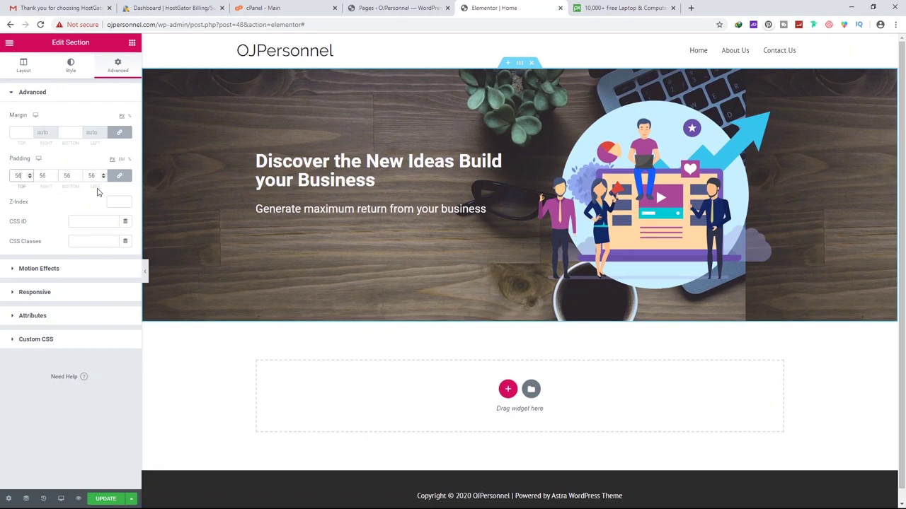
scroll(30, 177, up, 18)
scroll(30, 177, down, 3)
scroll(30, 176, down, 1)
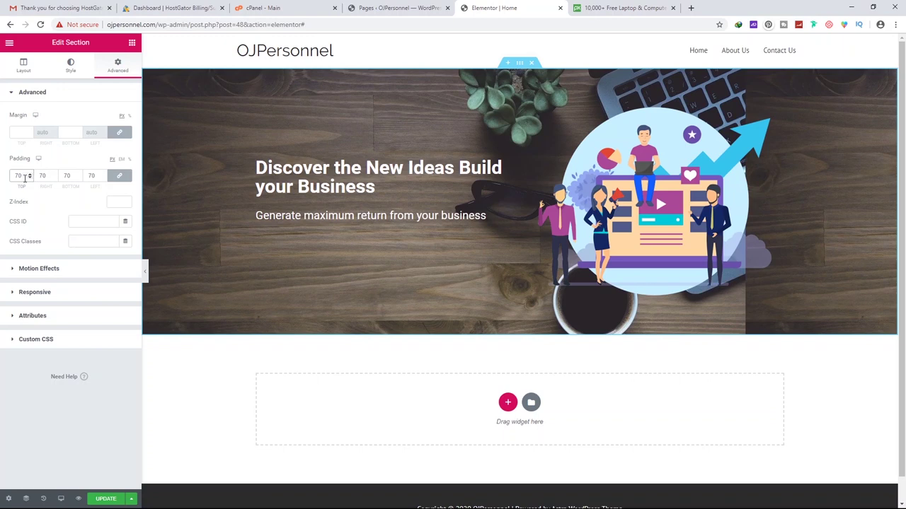
double_click(43, 176)
key(BackSpace)
text(50)
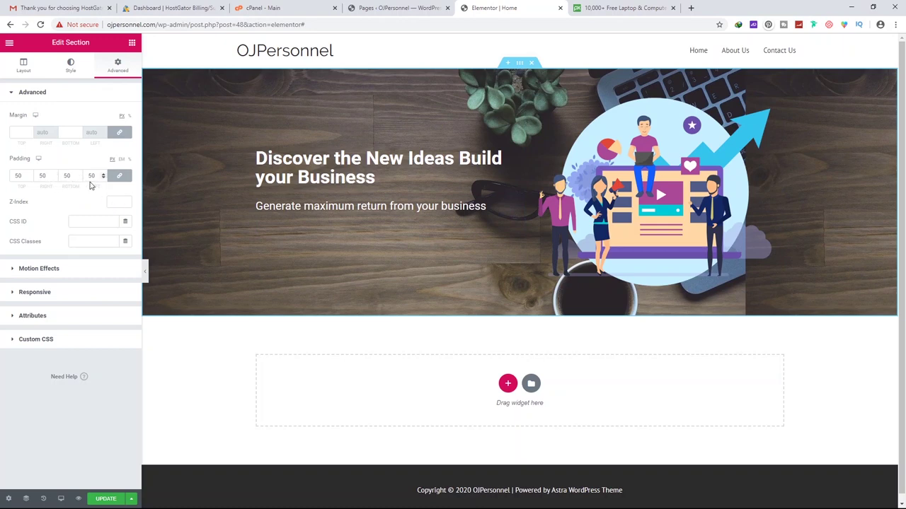
Unlink the padding values and set the right and left padding to 0
click(120, 177)
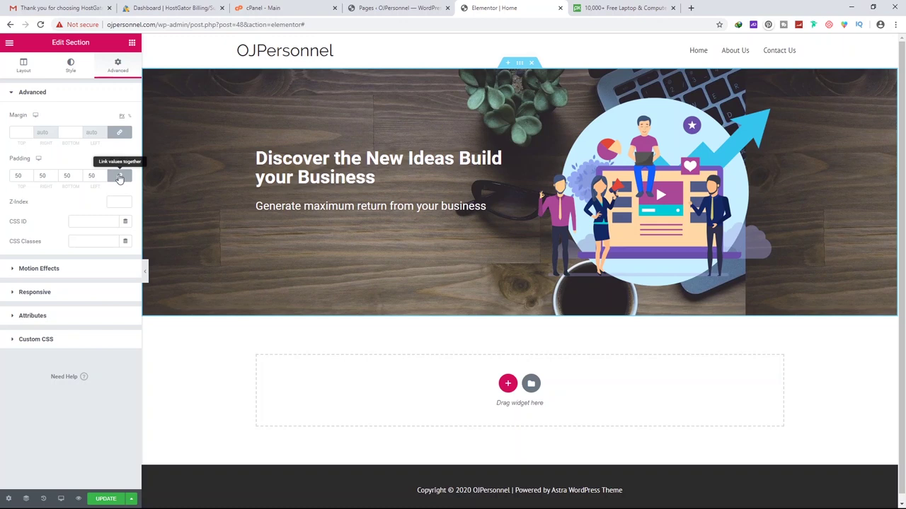
click(120, 177)
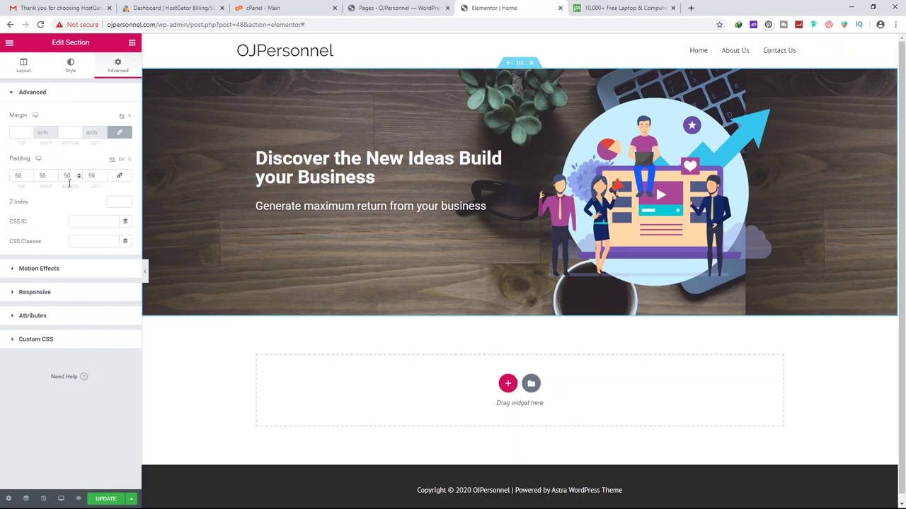
double_click(44, 176)
text(0)
double_click(87, 176)
text(0)
click(70, 65)
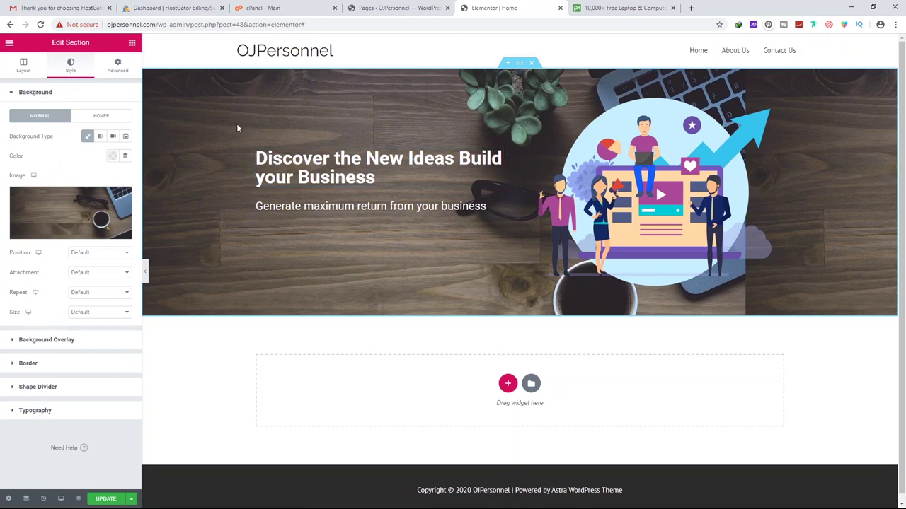
Set the background image Size to Cover so the wooden desk fills the banner
click(86, 93)
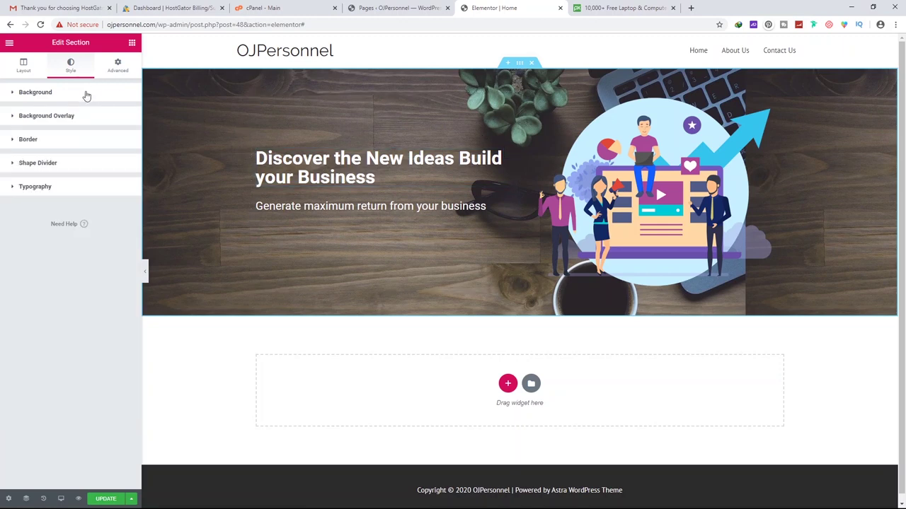
click(78, 96)
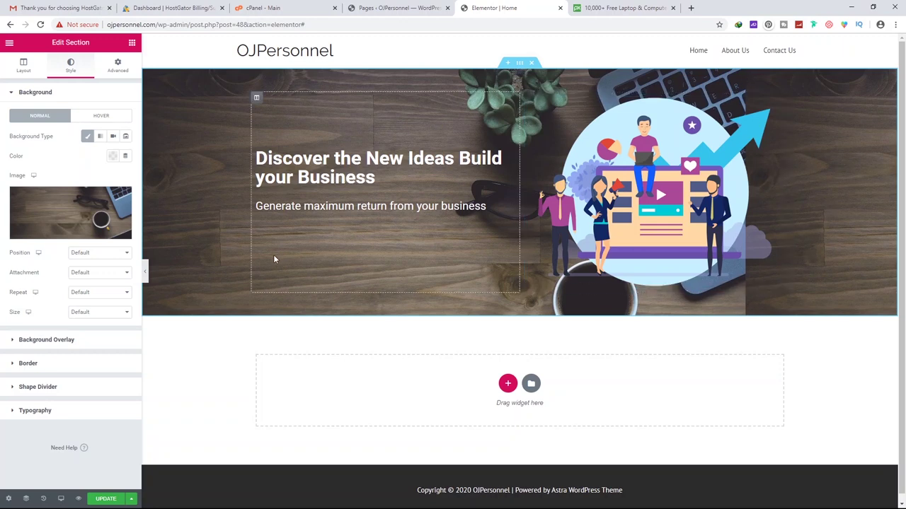
click(79, 312)
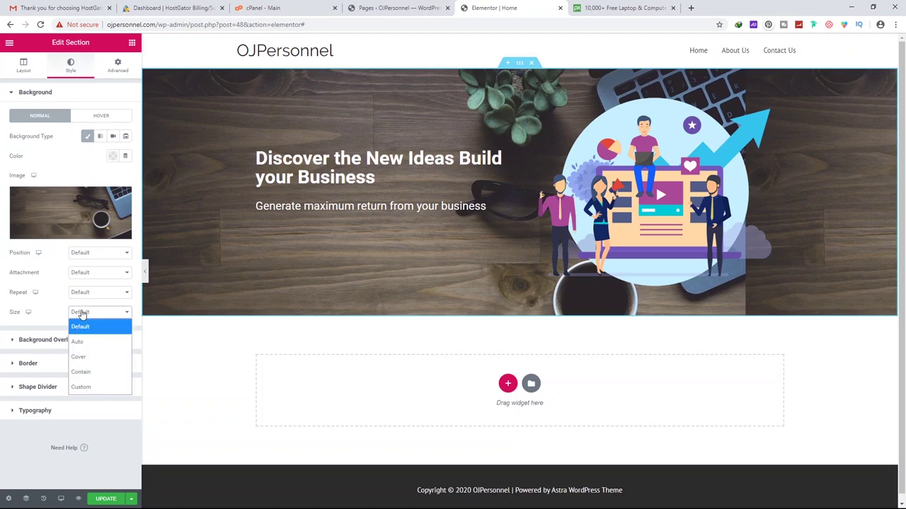
click(79, 357)
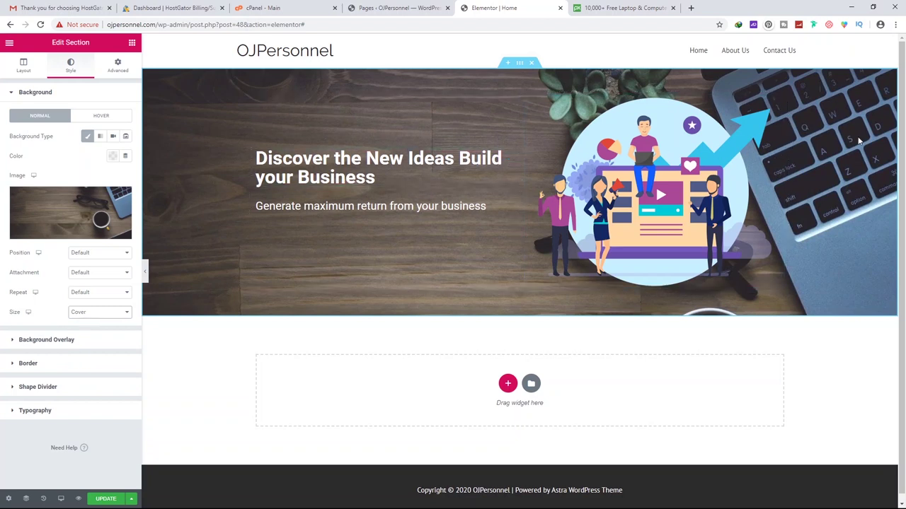
click(98, 97)
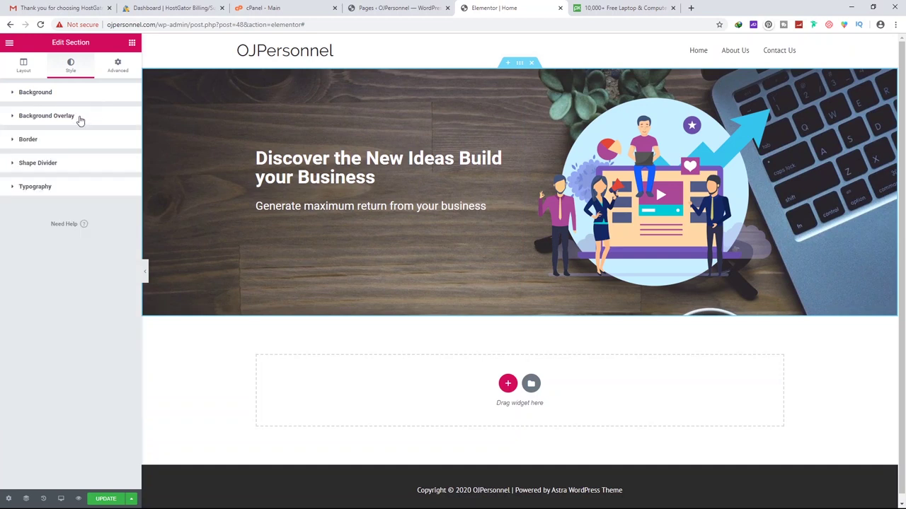
Add a red classic colour overlay to the banner
click(78, 117)
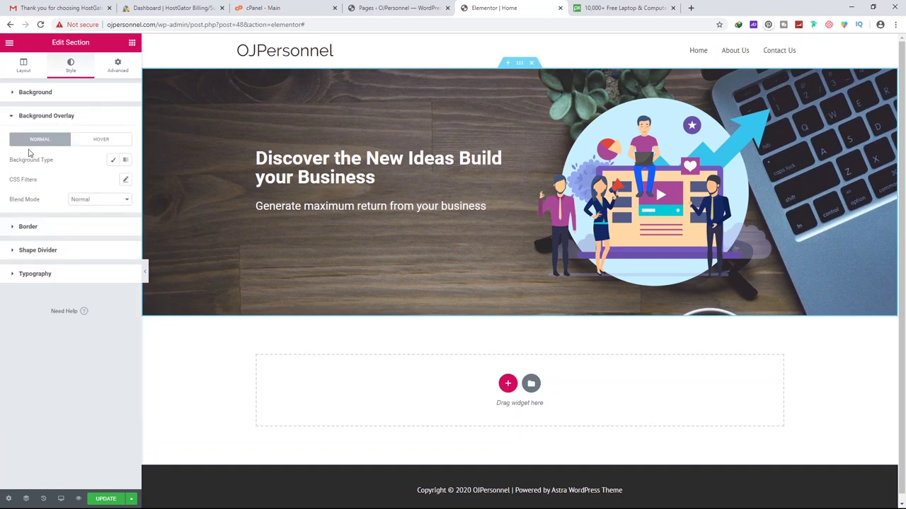
click(114, 163)
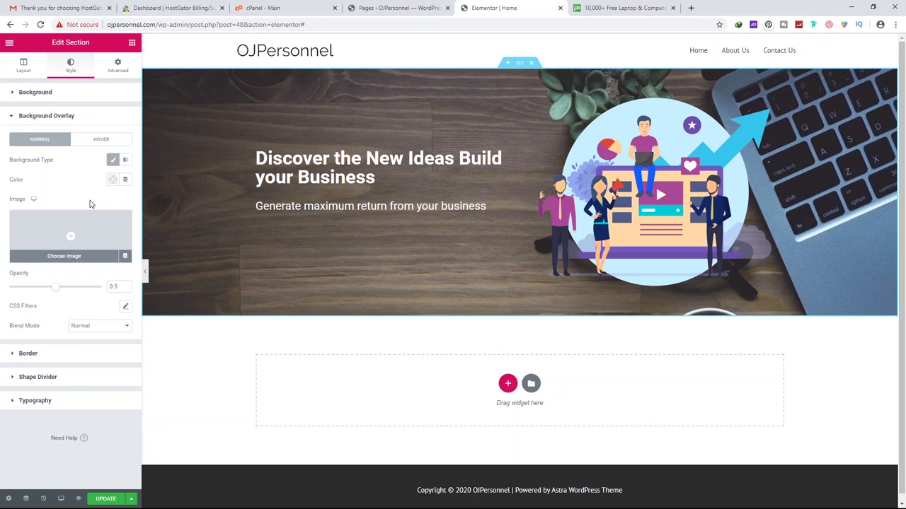
click(112, 182)
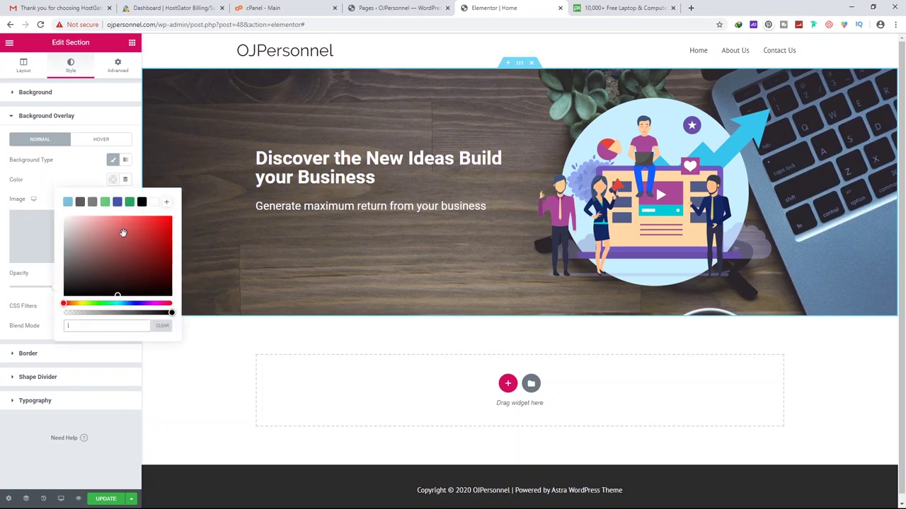
click(164, 232)
click(74, 181)
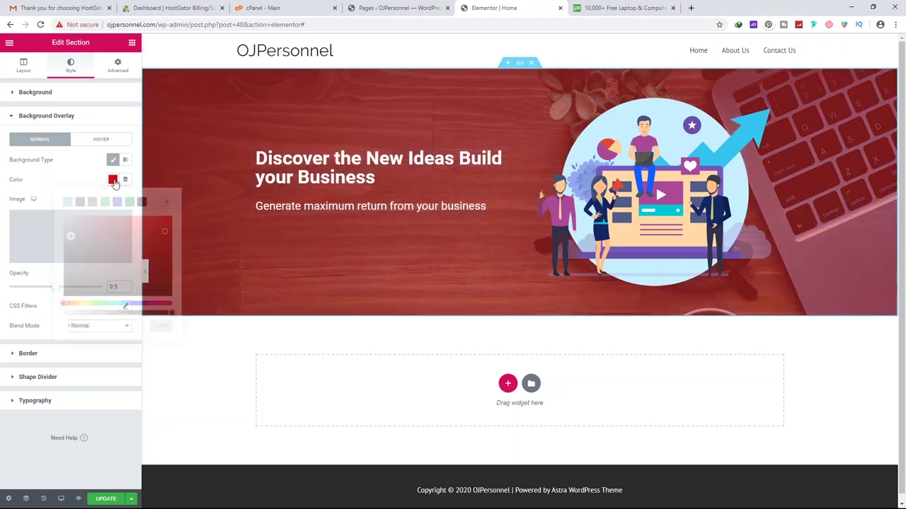
Change the overlay to a gradient running from deep blue to purple
click(126, 162)
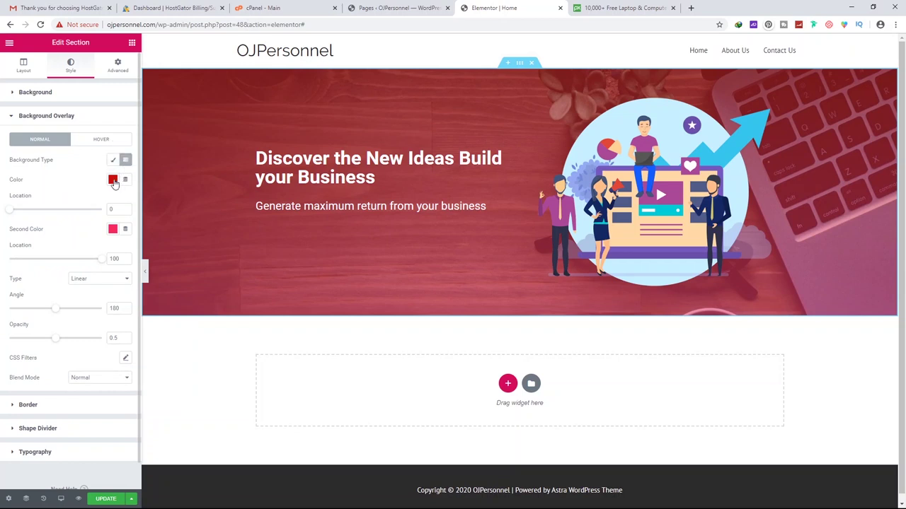
click(113, 180)
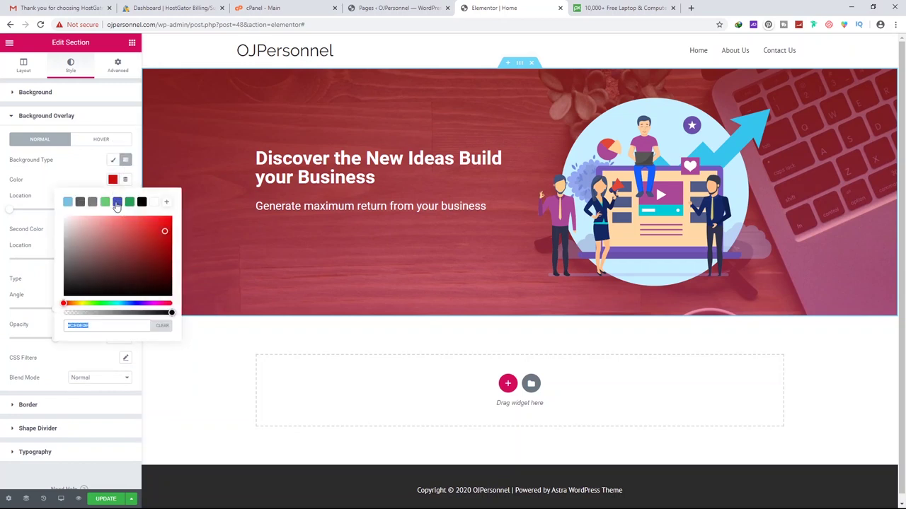
click(116, 203)
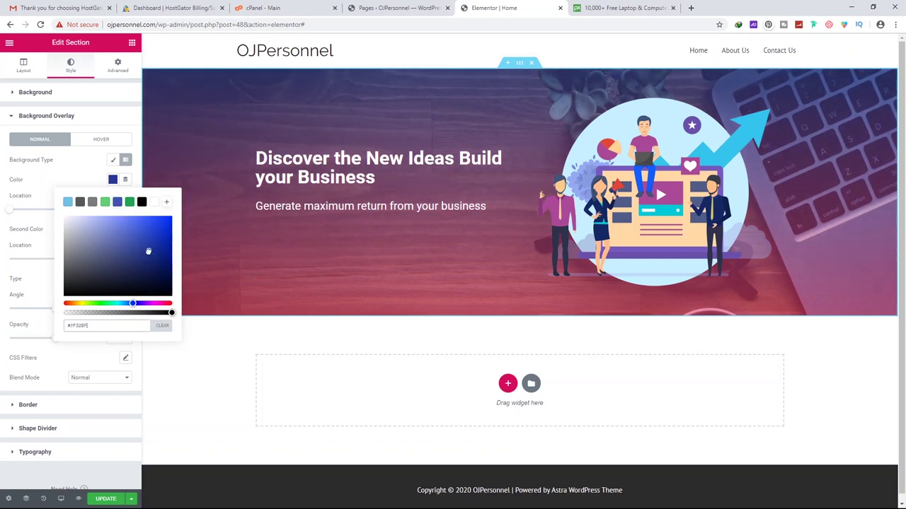
click(158, 220)
drag(159, 238, 158, 242)
click(112, 179)
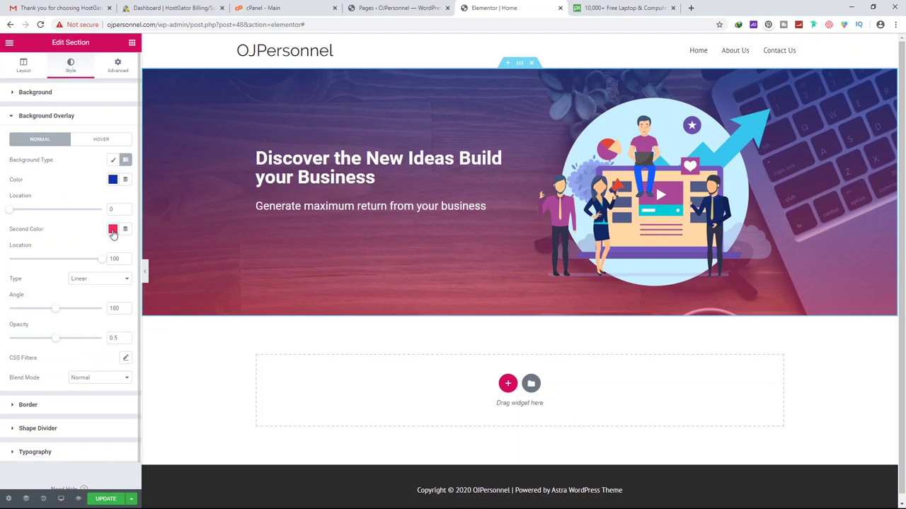
click(112, 229)
drag(158, 352, 150, 353)
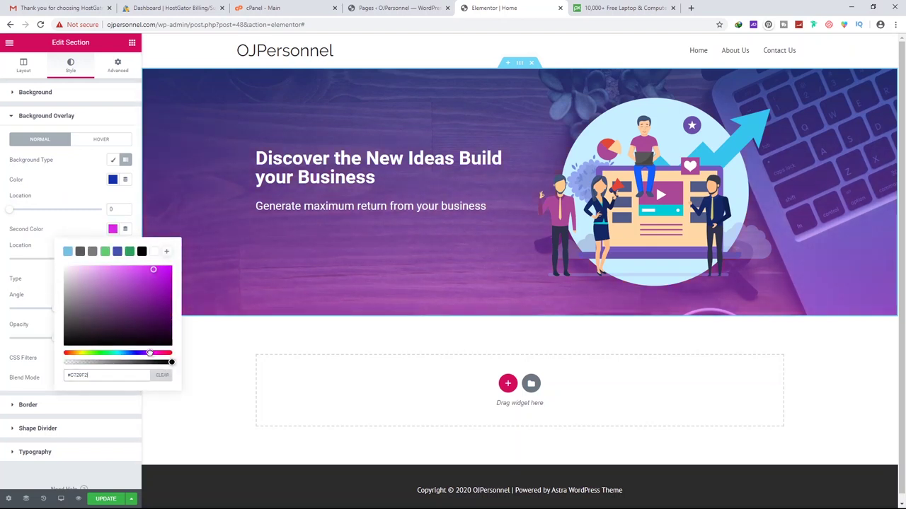
click(85, 214)
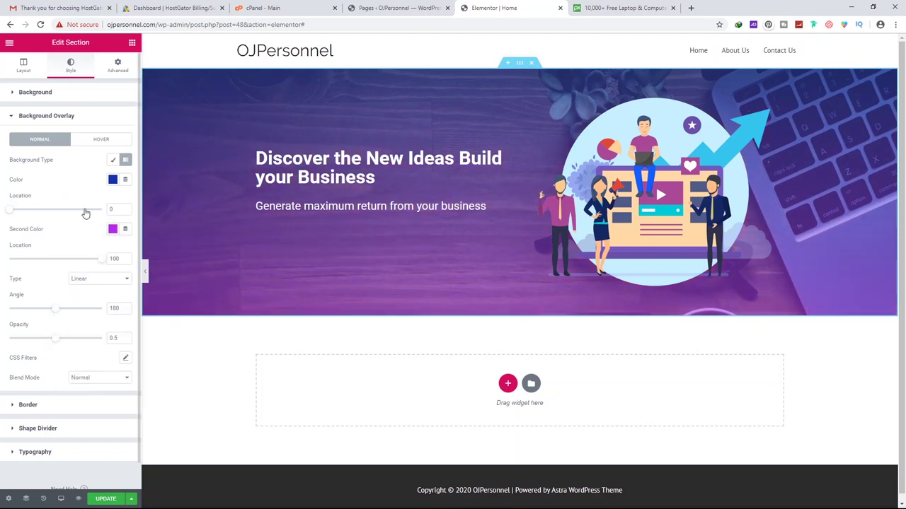
Preview a Radial gradient type, then set the overlay back to Linear
click(84, 278)
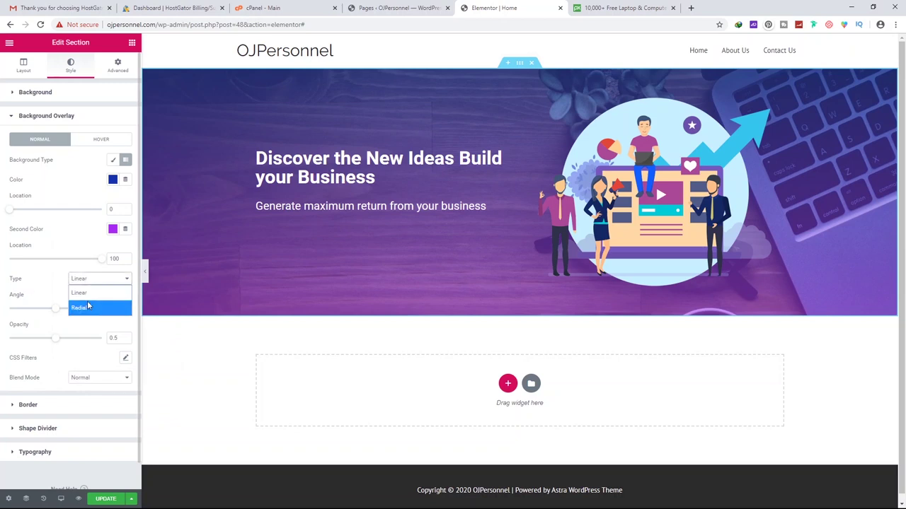
click(83, 309)
click(95, 279)
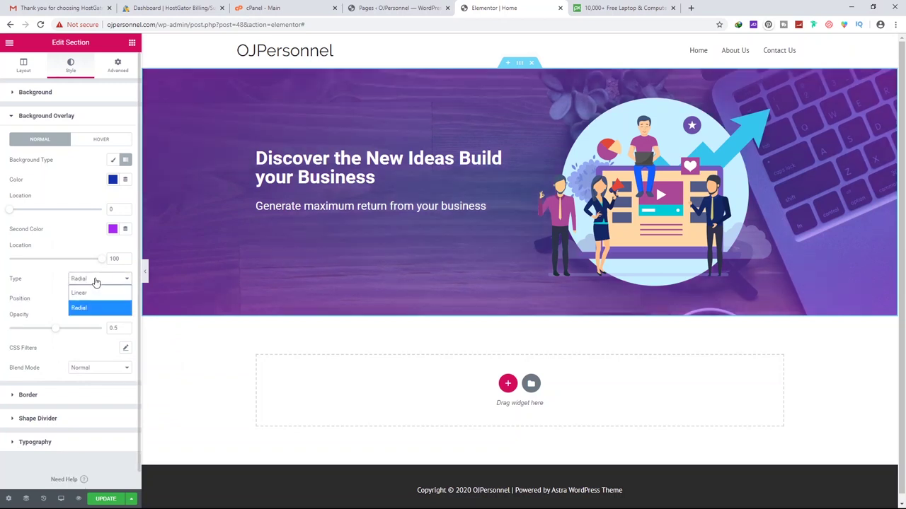
click(91, 294)
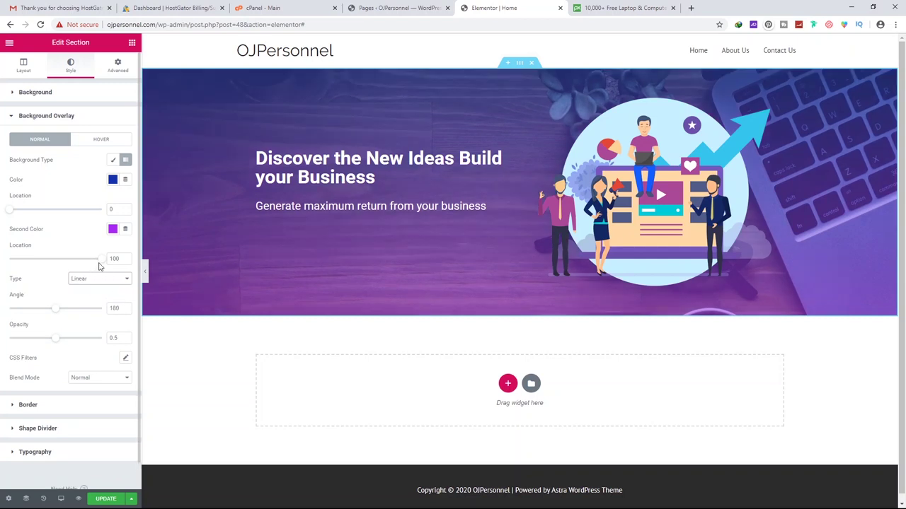
Experiment with the gradient's colour stop locations and an angle around 150°
mouse_move(102, 263)
mouse_down()
mouse_move(21, 262)
mouse_move(116, 259)
mouse_up()
mouse_move(10, 213)
mouse_down()
mouse_move(174, 220)
mouse_move(2, 215)
mouse_move(66, 207)
mouse_move(94, 208)
mouse_move(7, 210)
mouse_move(83, 211)
mouse_move(2, 219)
mouse_up()
drag(57, 314, 38, 313)
drag(102, 263, 65, 267)
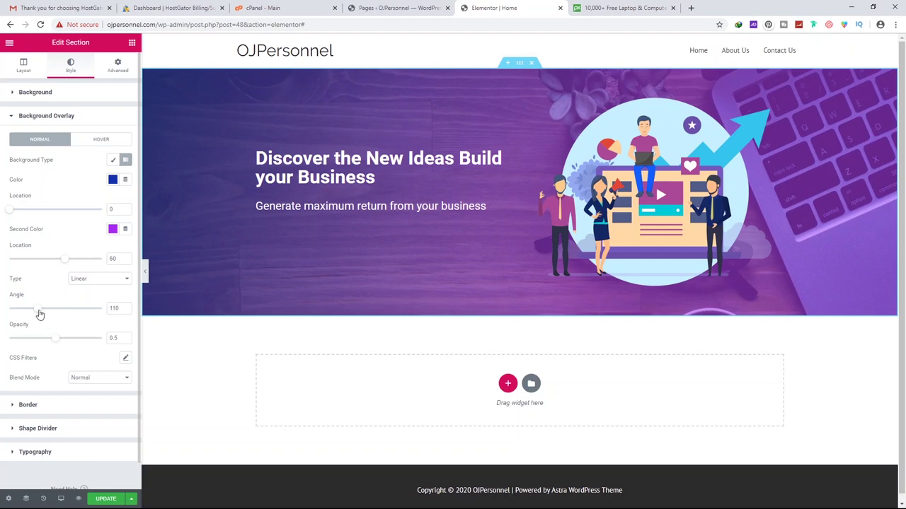
drag(39, 313, 54, 310)
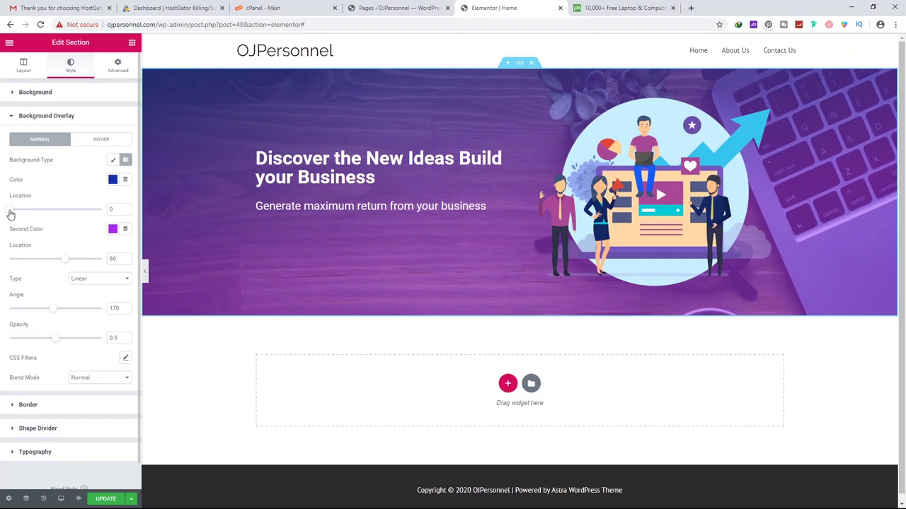
drag(14, 212, 67, 221)
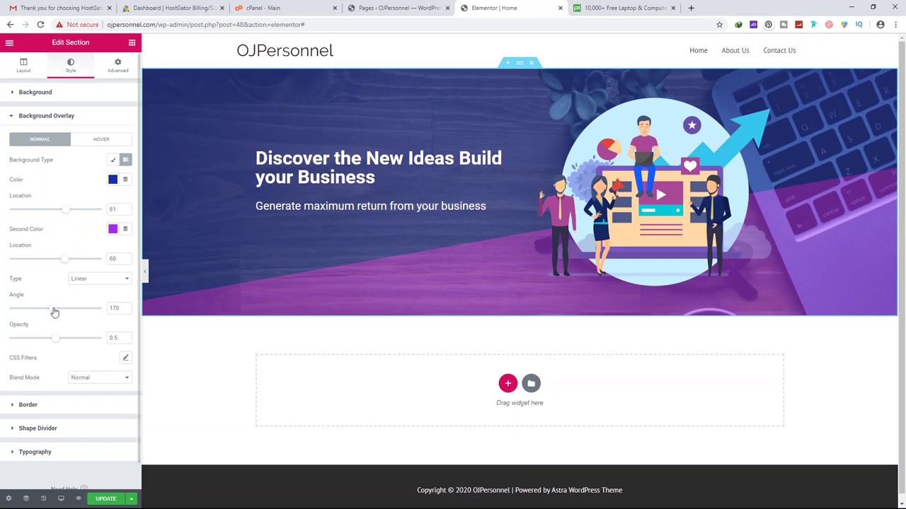
Set the gradient colour stops to 0 and 100 and the angle to 170°
drag(52, 311, 65, 314)
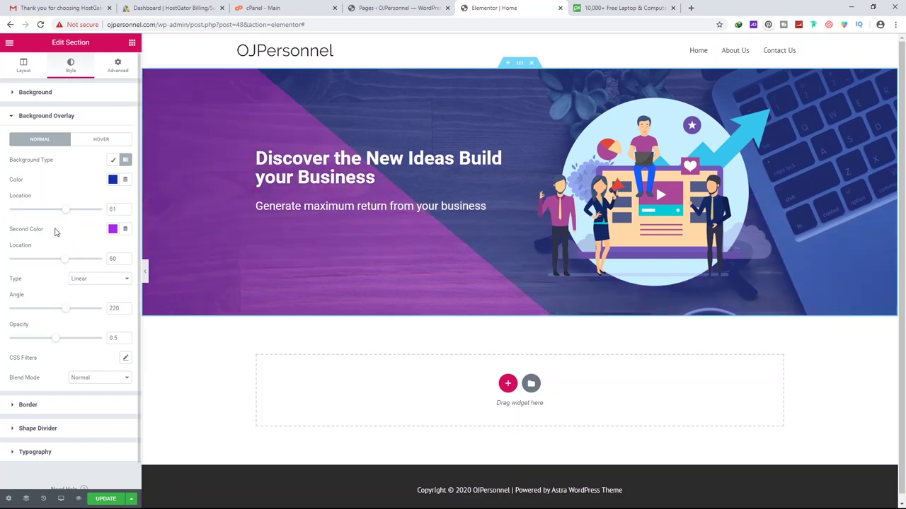
mouse_move(64, 259)
mouse_down()
mouse_move(76, 262)
mouse_move(38, 265)
mouse_move(53, 264)
mouse_up()
drag(68, 214, 56, 210)
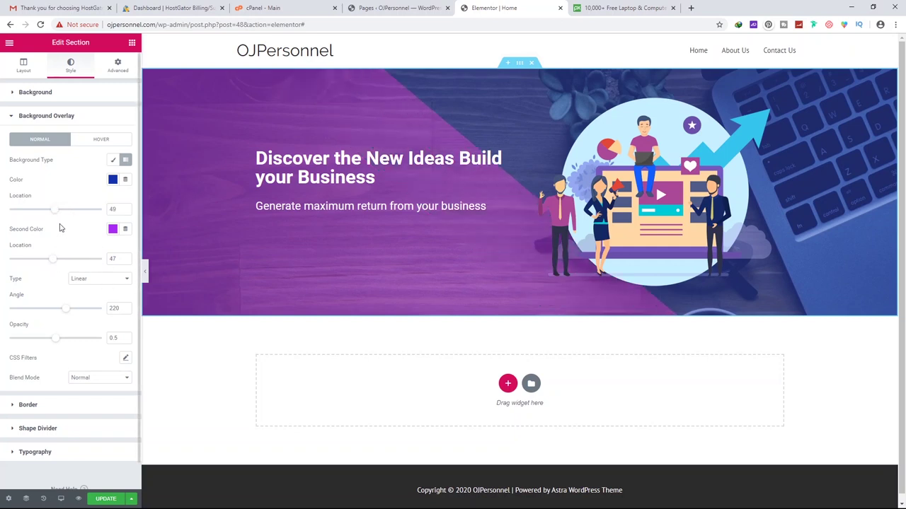
drag(54, 210, 2, 223)
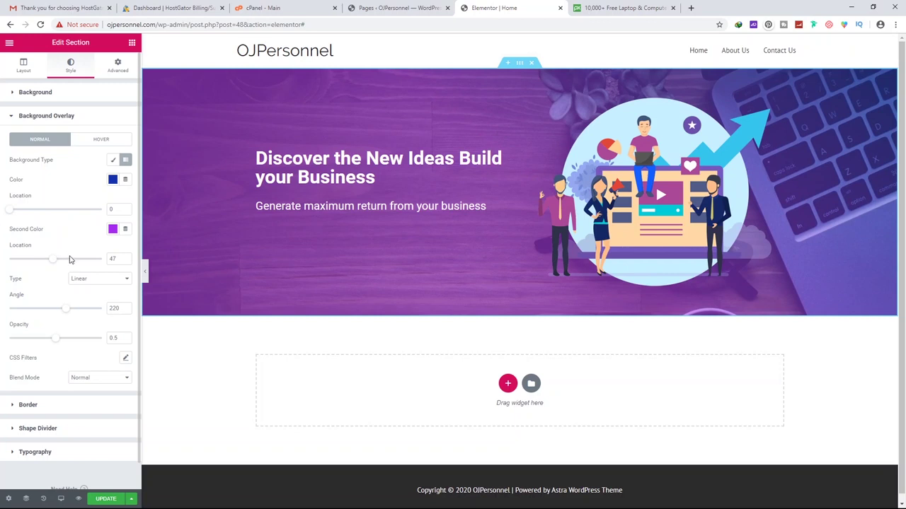
drag(57, 261, 127, 263)
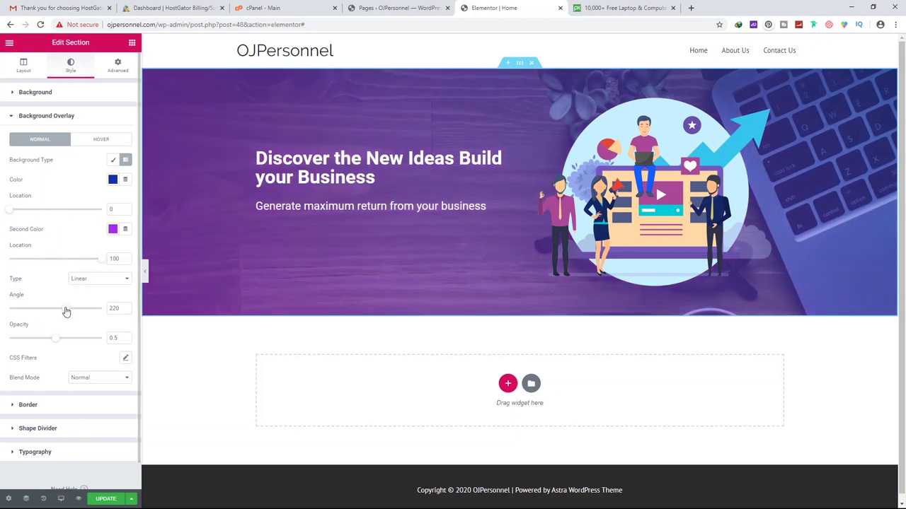
drag(65, 314, 47, 309)
click(64, 338)
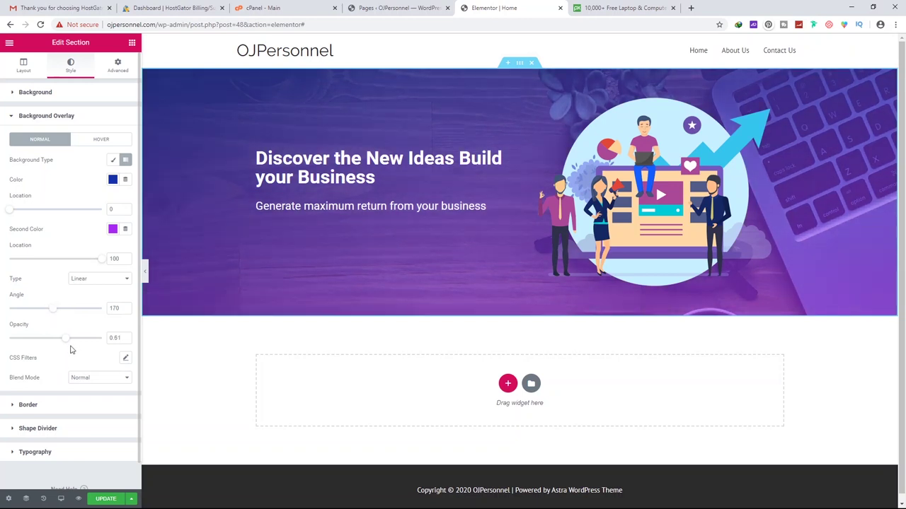
Try Overlay and Darken blend modes on the gradient, then settle on Normal
click(96, 379)
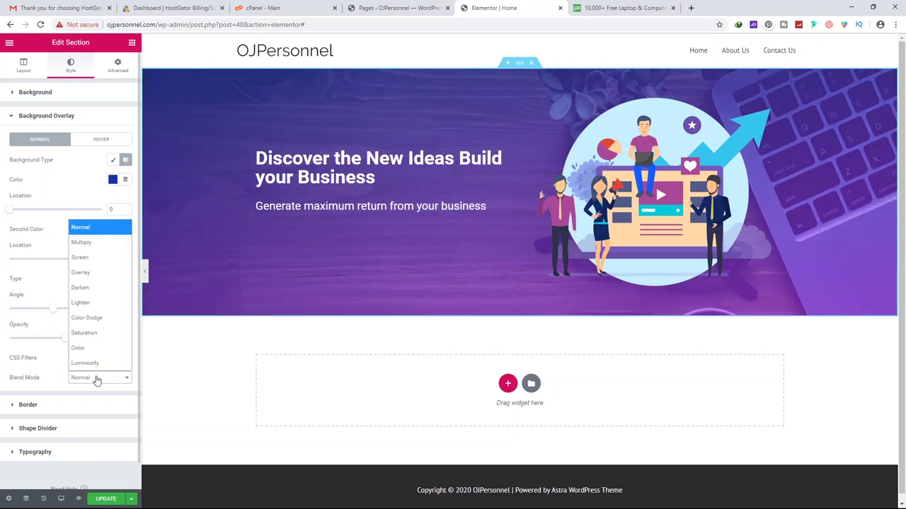
click(98, 274)
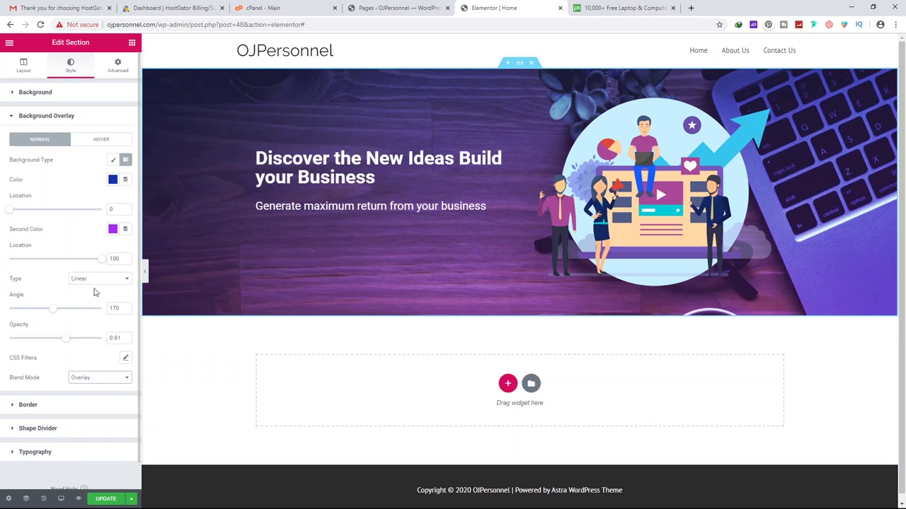
click(80, 379)
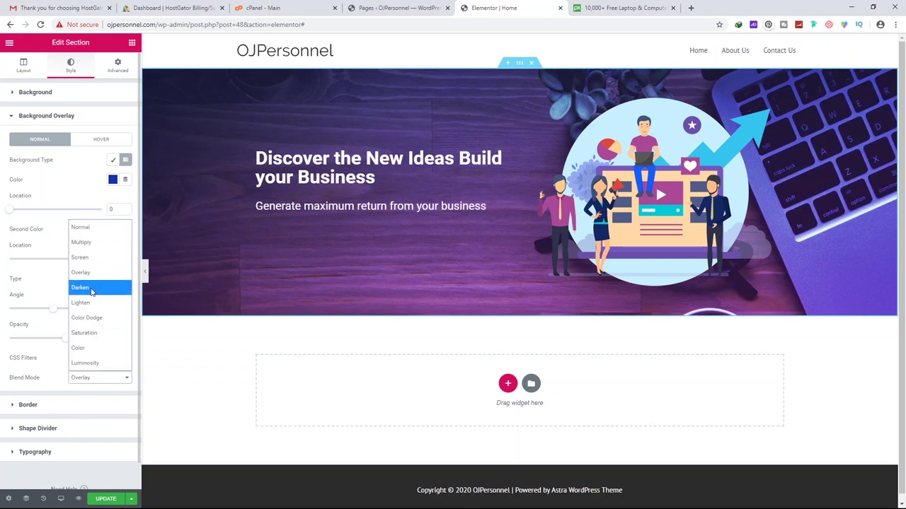
click(89, 288)
click(98, 378)
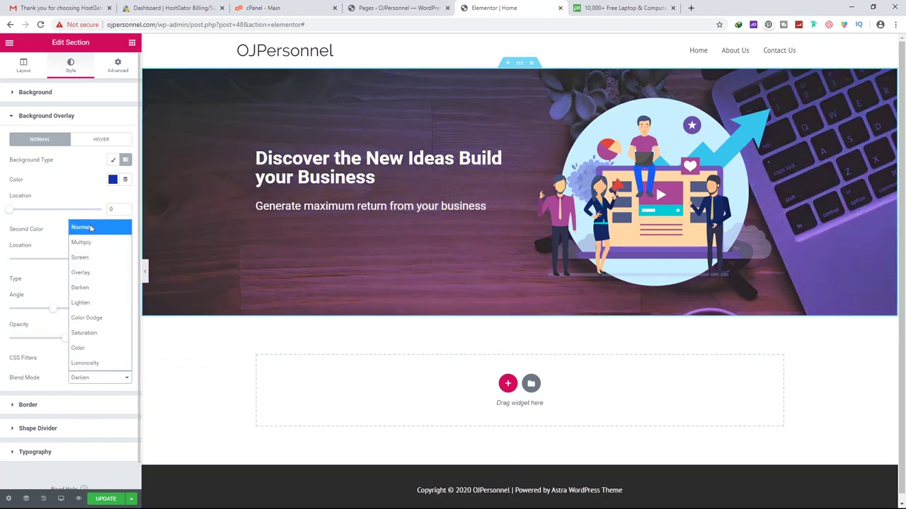
click(80, 227)
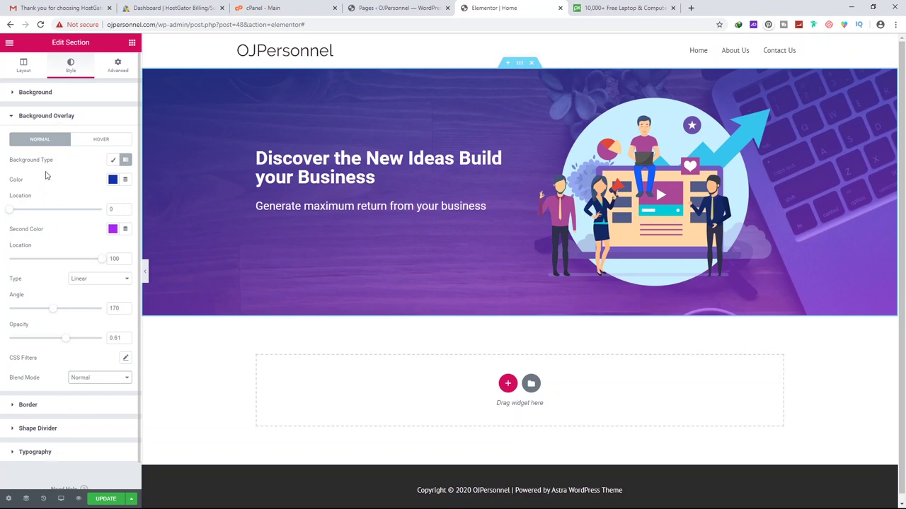
click(51, 116)
click(26, 71)
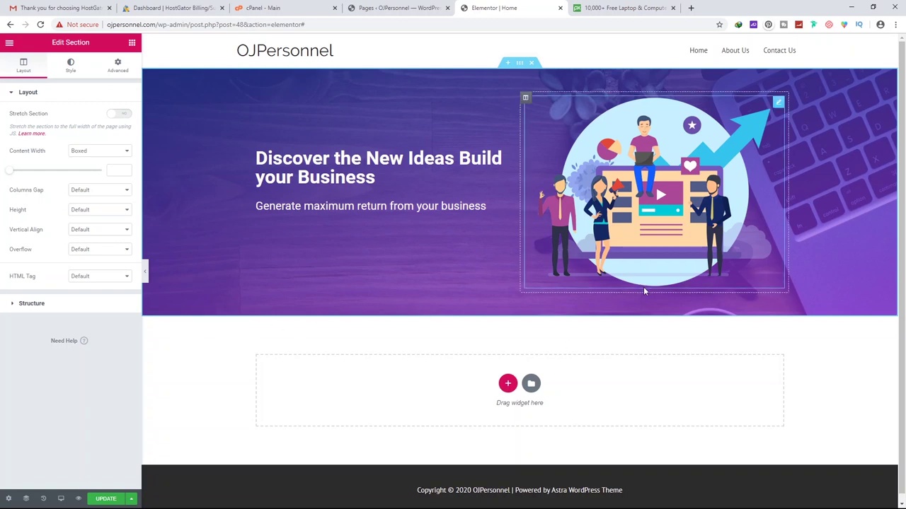
click(379, 179)
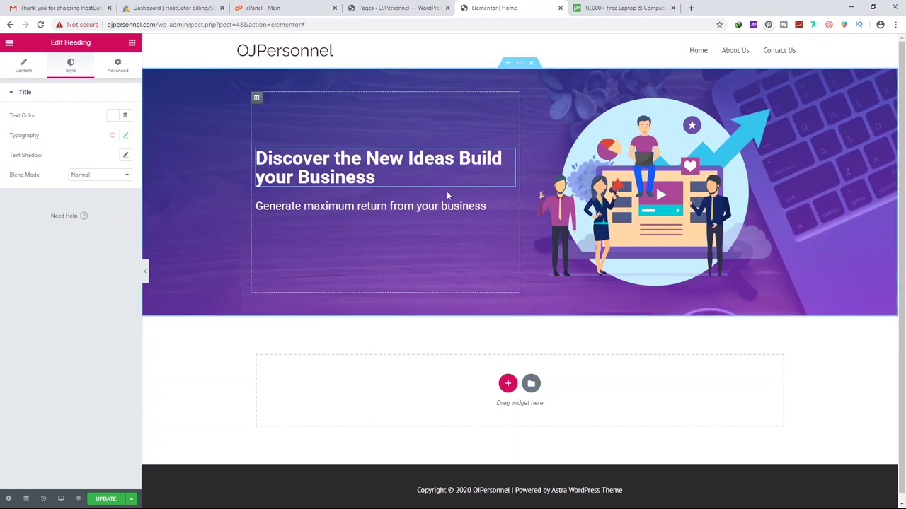
Select the hero section and bring up its Style background settings
click(519, 64)
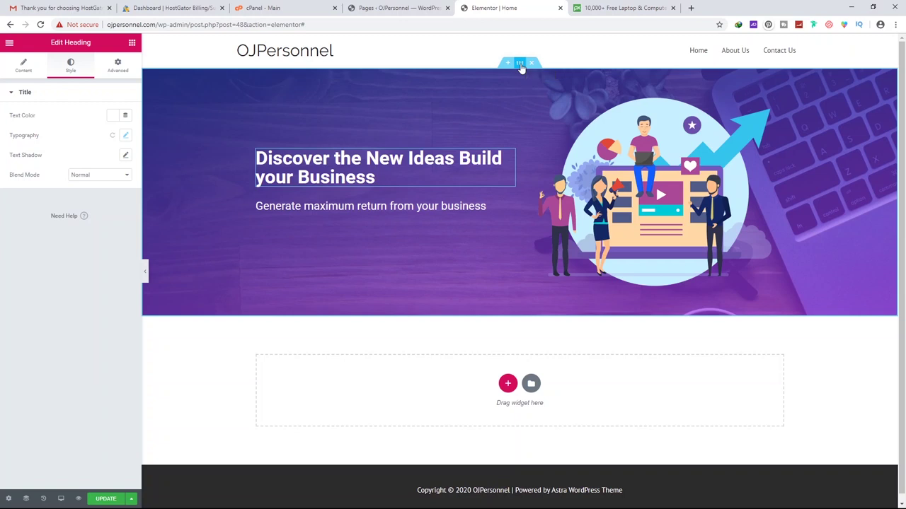
click(203, 170)
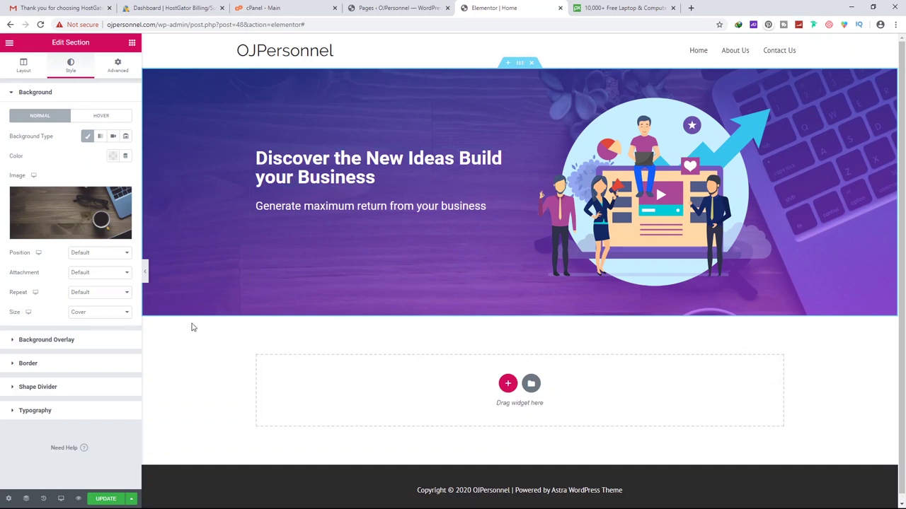
Add a Mountains shape divider to the hero's bottom edge, leaving the top divider at None
click(48, 389)
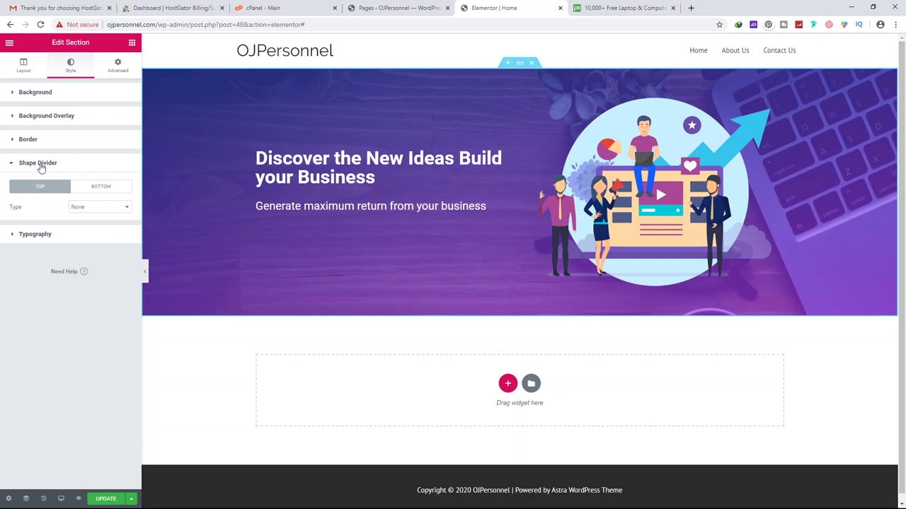
click(87, 207)
click(88, 237)
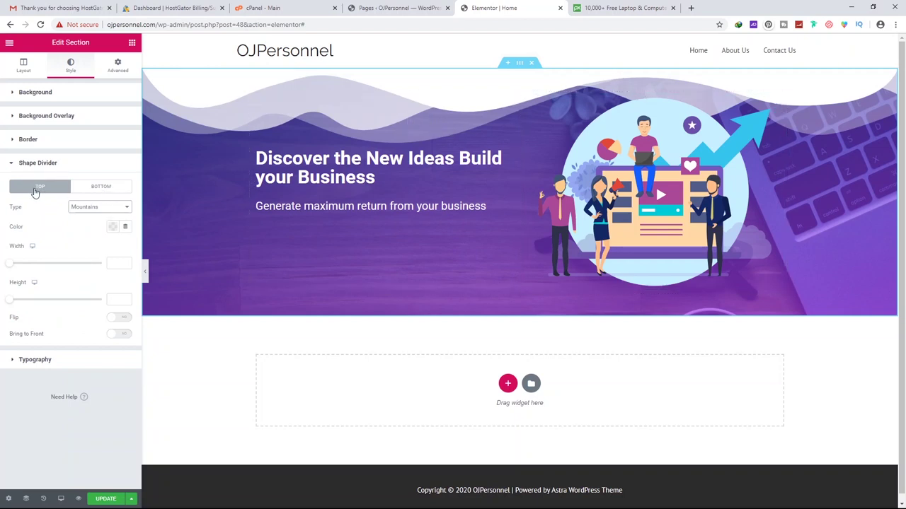
click(98, 186)
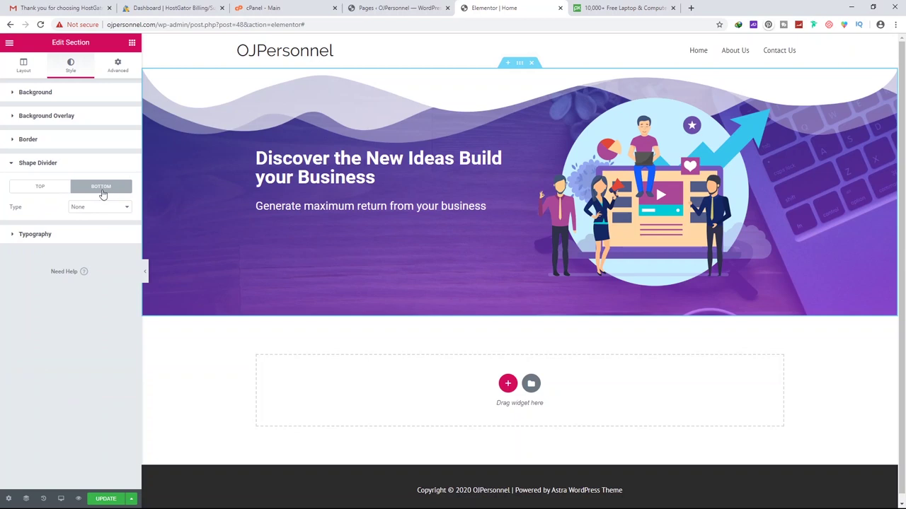
click(101, 206)
click(98, 237)
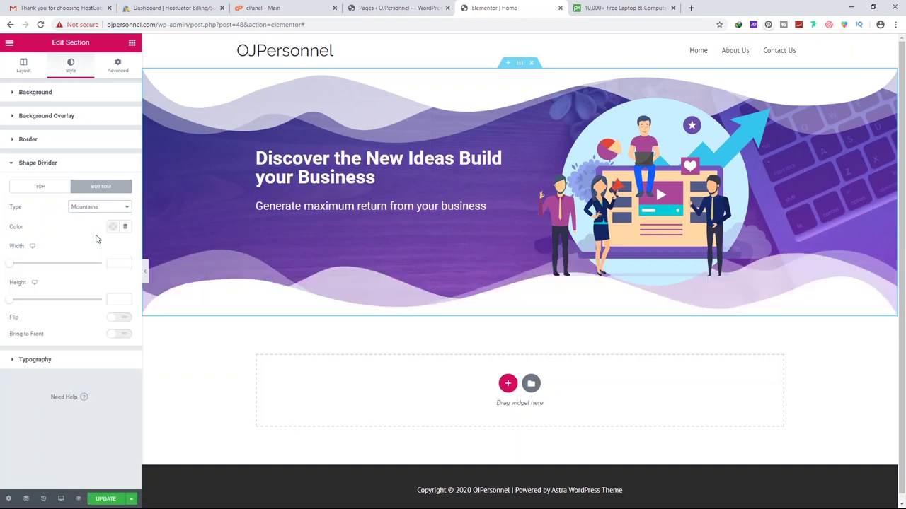
click(48, 187)
click(89, 207)
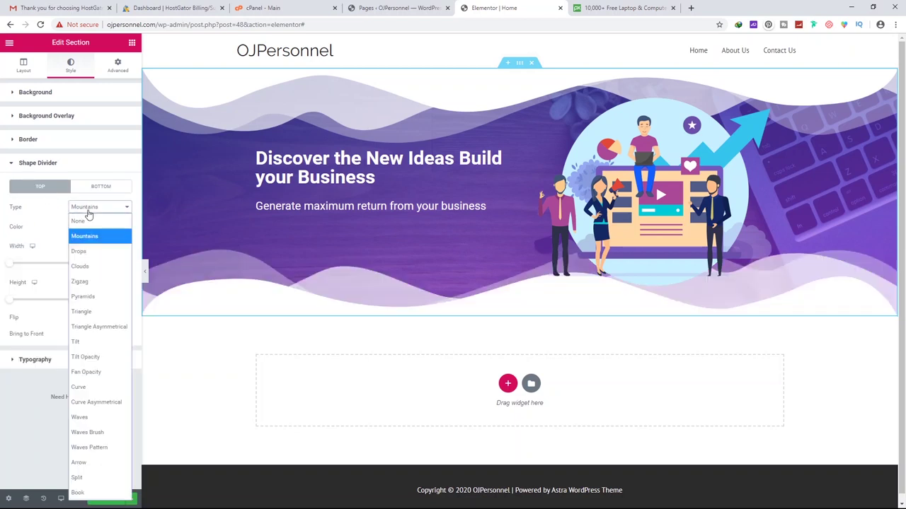
click(89, 219)
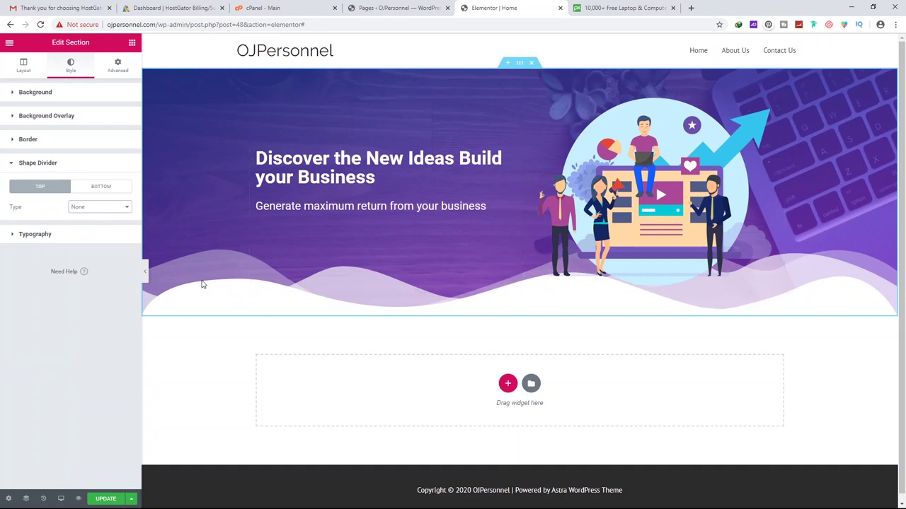
click(116, 208)
Preview Drops, Clouds and Zigzag for the bottom divider, ending on Waves
click(109, 187)
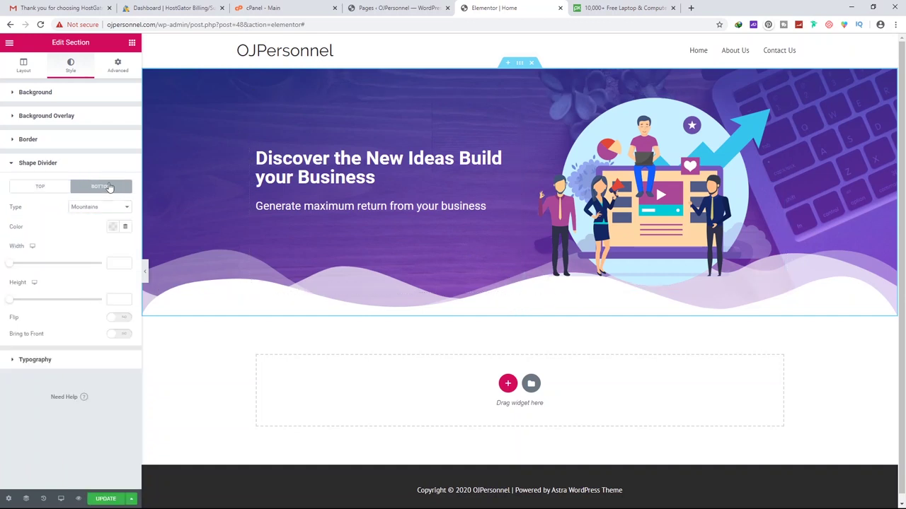
click(103, 209)
click(83, 251)
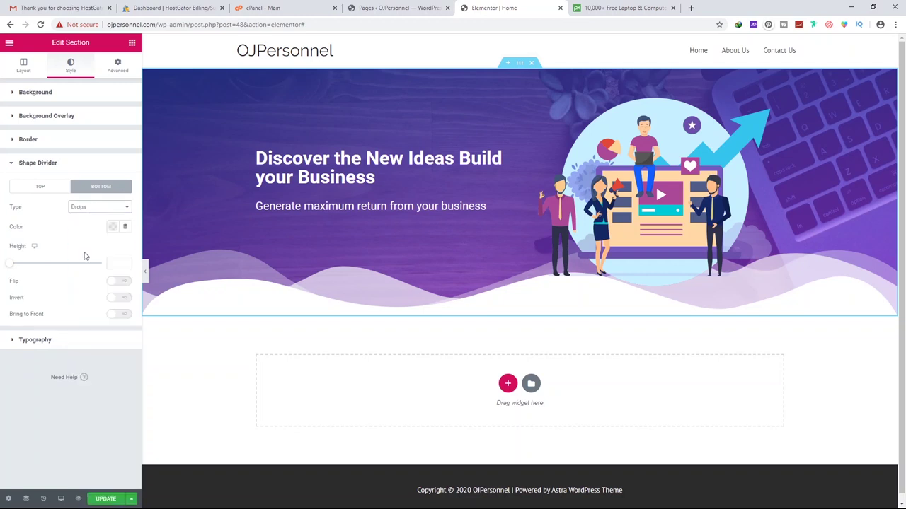
click(88, 208)
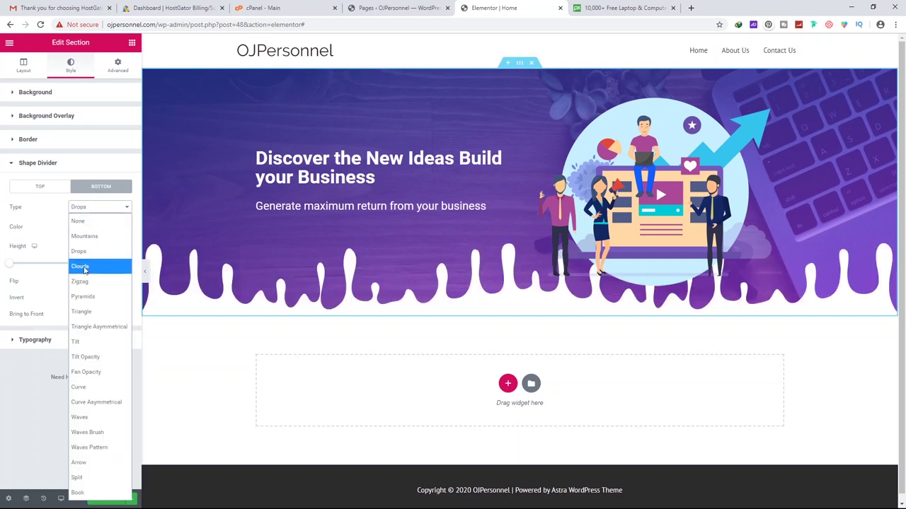
click(84, 267)
click(99, 207)
click(87, 282)
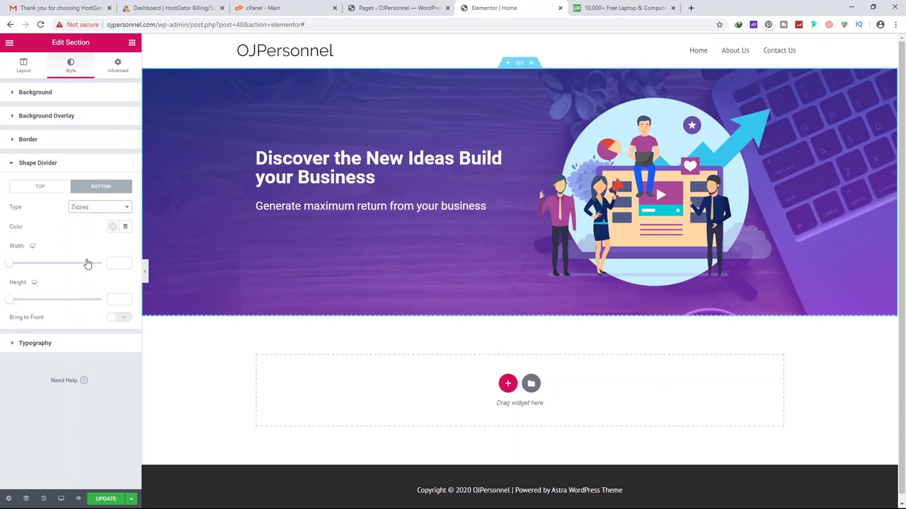
click(98, 208)
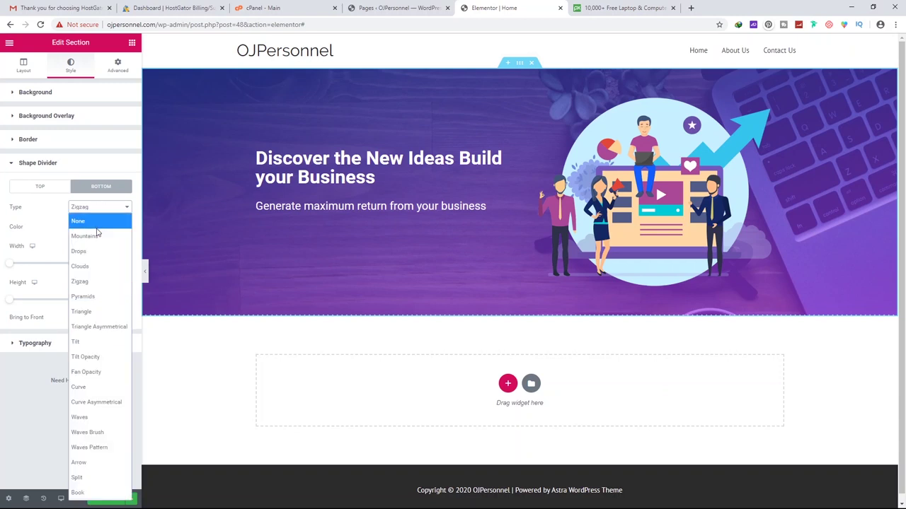
click(94, 417)
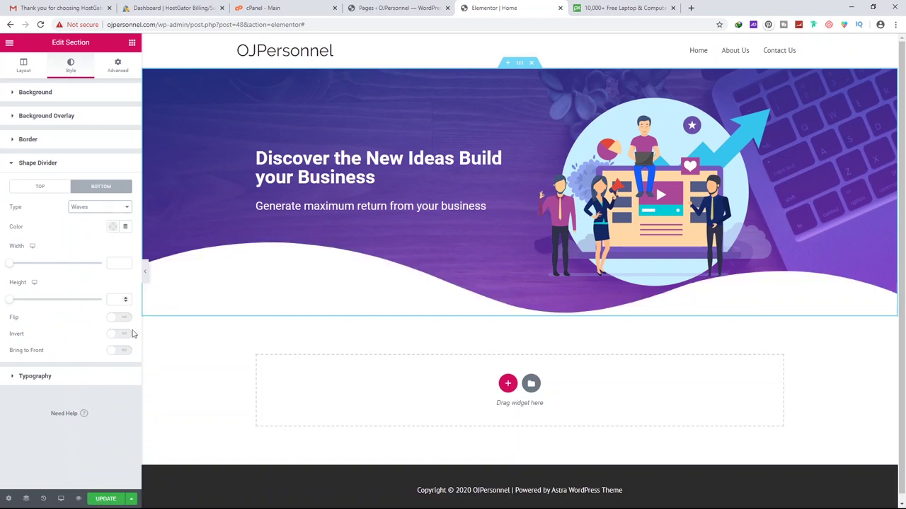
Test Flip and Invert on the Waves and Clouds dividers, reverting each
click(121, 319)
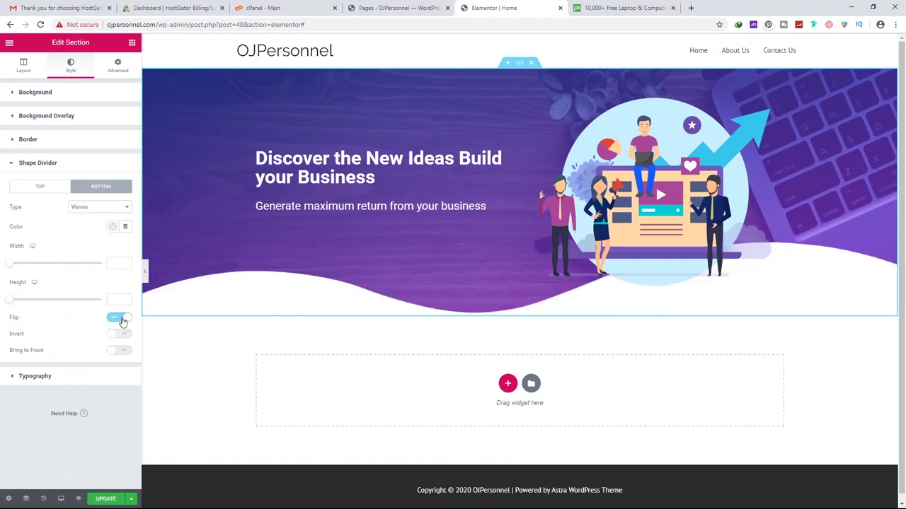
click(118, 336)
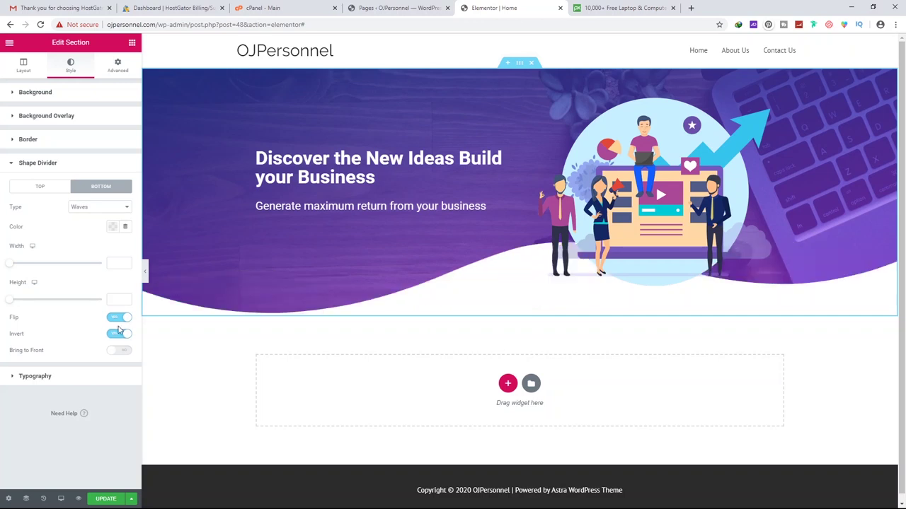
click(121, 319)
click(119, 335)
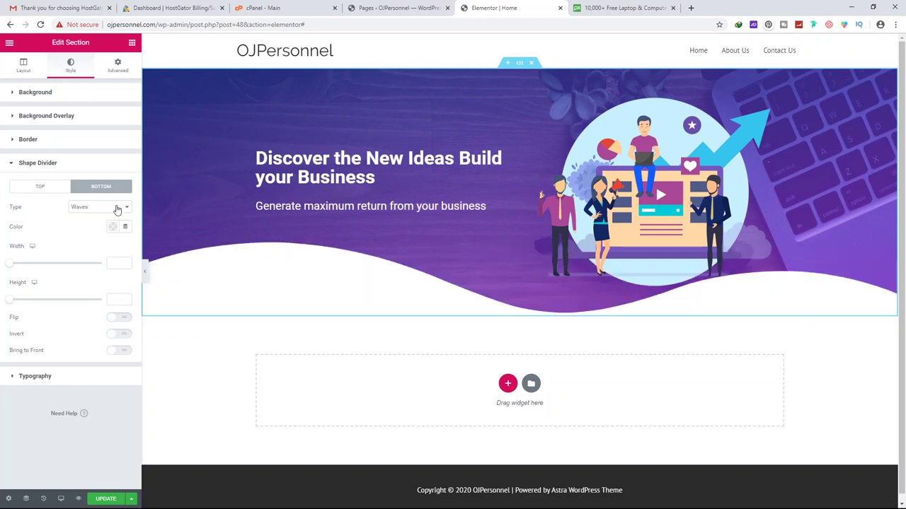
click(114, 208)
click(100, 269)
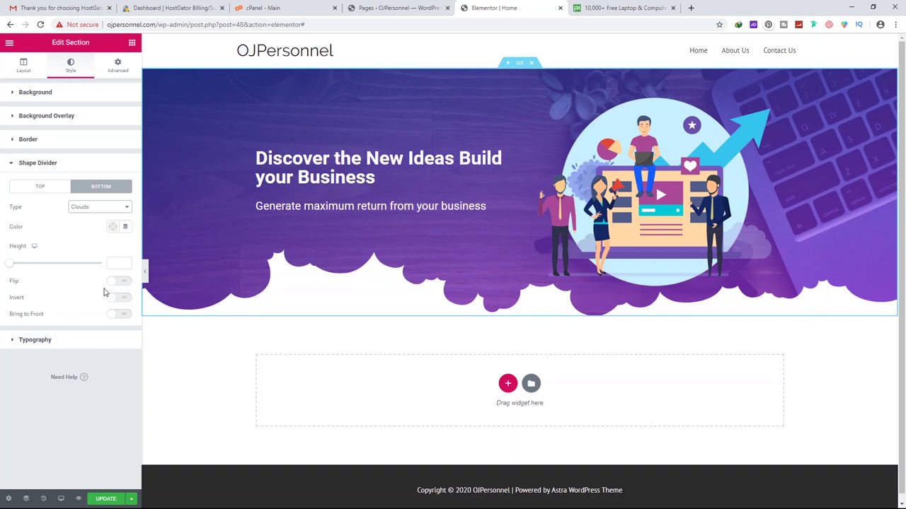
click(122, 282)
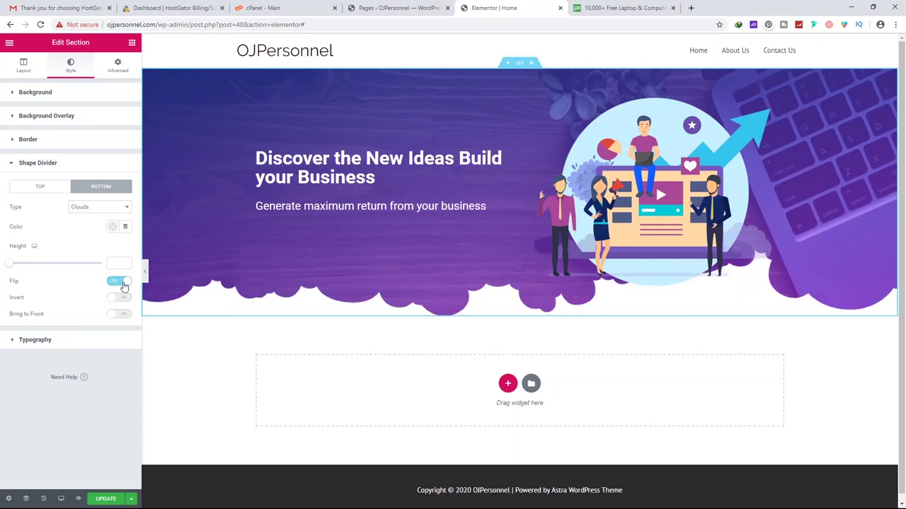
click(116, 300)
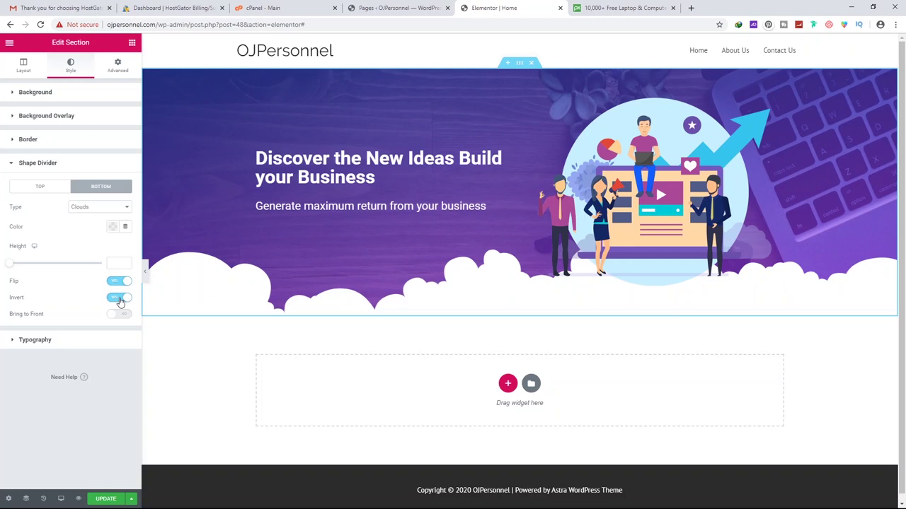
click(120, 300)
click(120, 283)
Set the bottom divider to Mountains and widen it
click(104, 212)
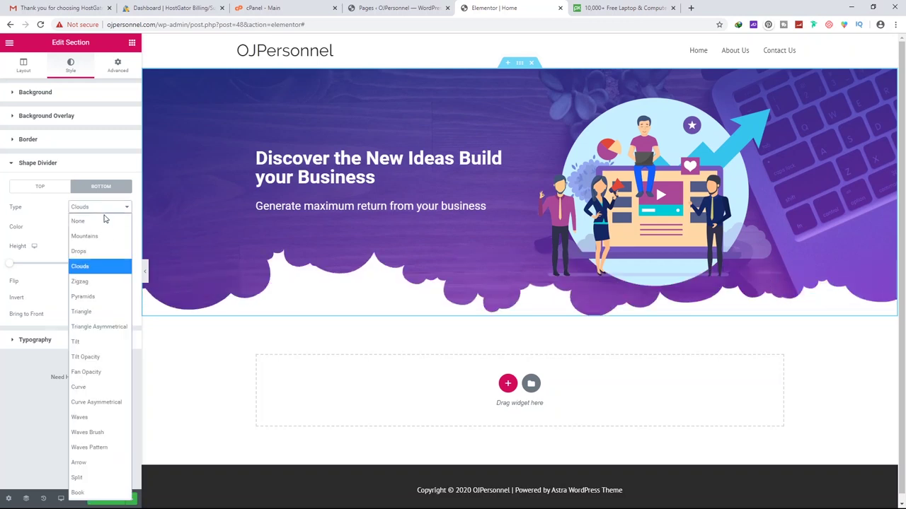
click(101, 237)
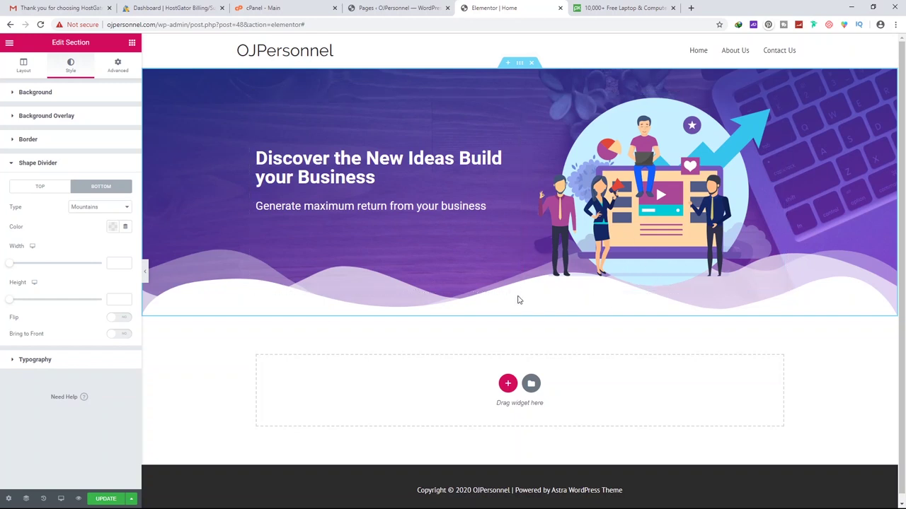
mouse_move(16, 264)
mouse_down()
mouse_move(34, 265)
mouse_move(8, 266)
mouse_move(41, 263)
mouse_move(2, 268)
mouse_up()
drag(122, 262, 81, 271)
Raise the section's bottom padding to 120, keeping the top at 50 for now
click(118, 66)
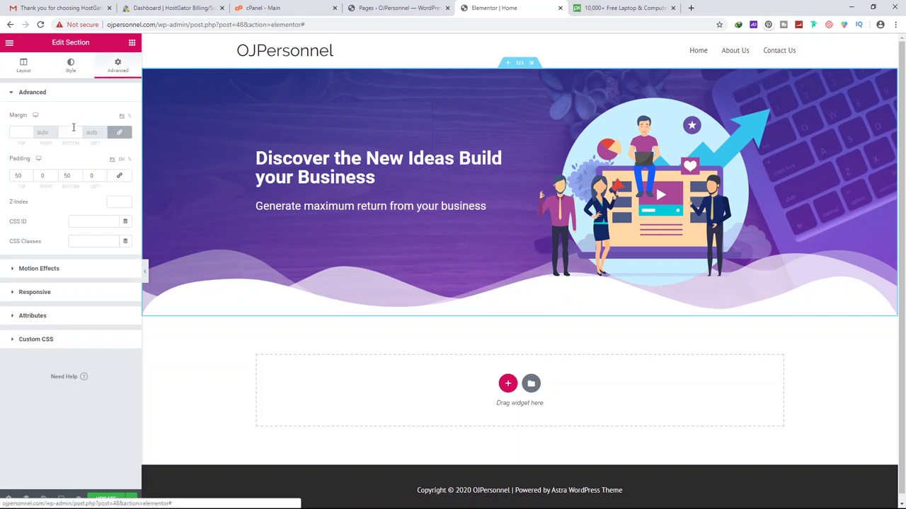
click(30, 174)
click(30, 175)
click(31, 178)
click(31, 178)
click(30, 178)
drag(79, 173, 74, 198)
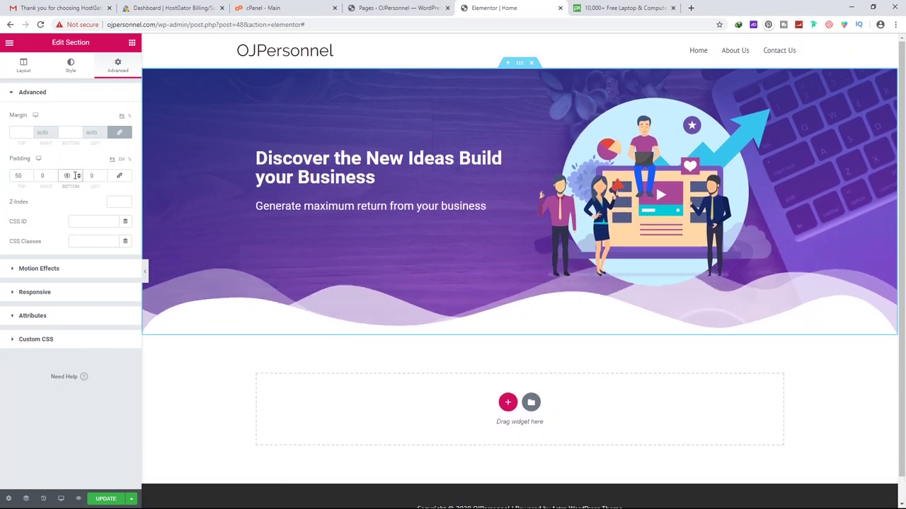
click(79, 178)
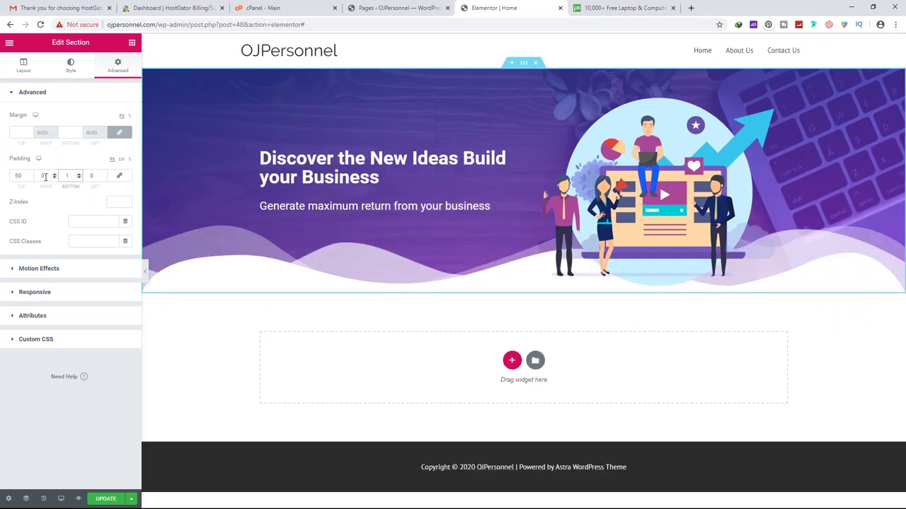
text(20)
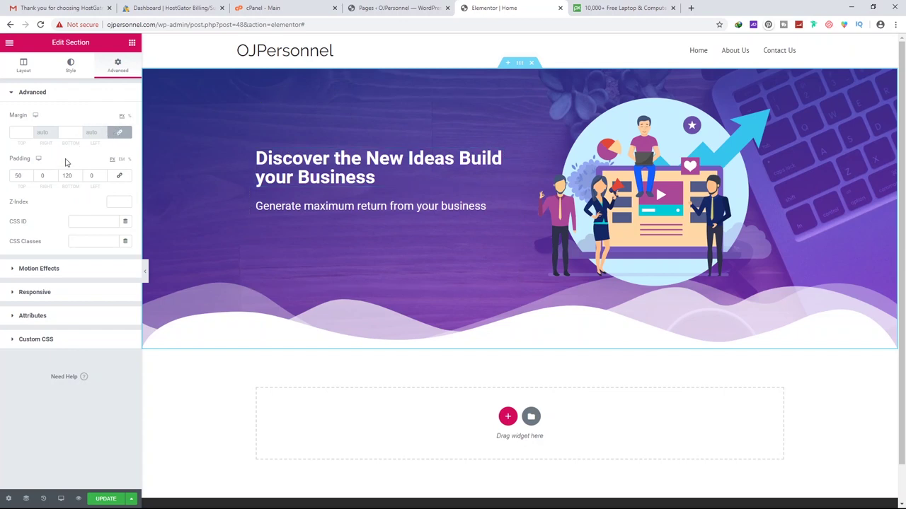
Set the top padding to 80 and change the section background type to Video
drag(25, 175, 8, 179)
text(80)
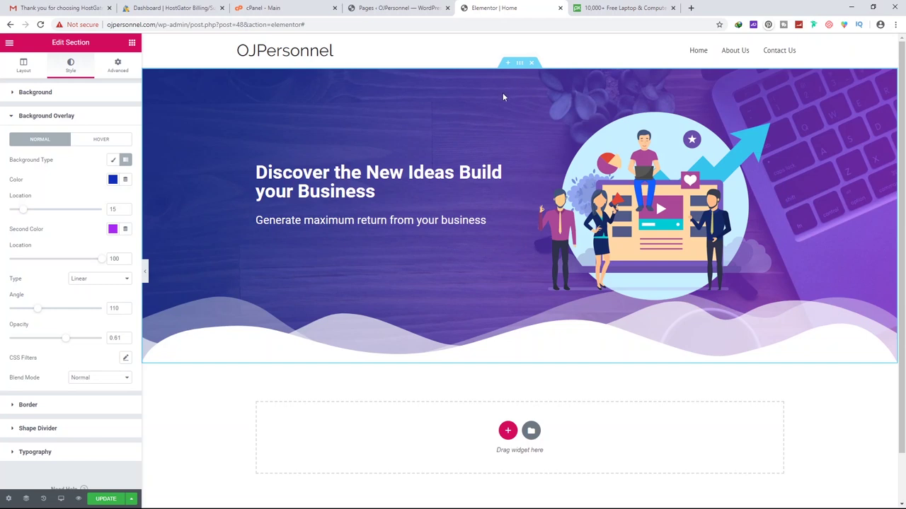
click(44, 96)
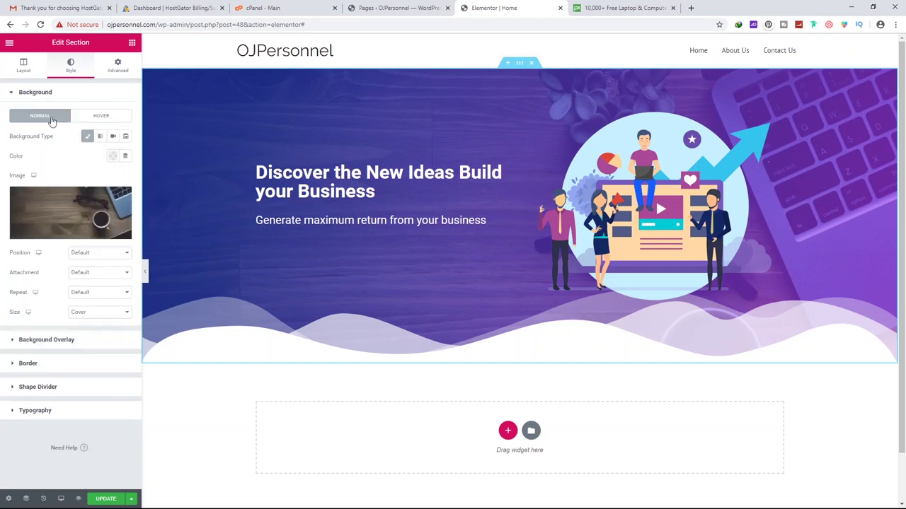
click(115, 137)
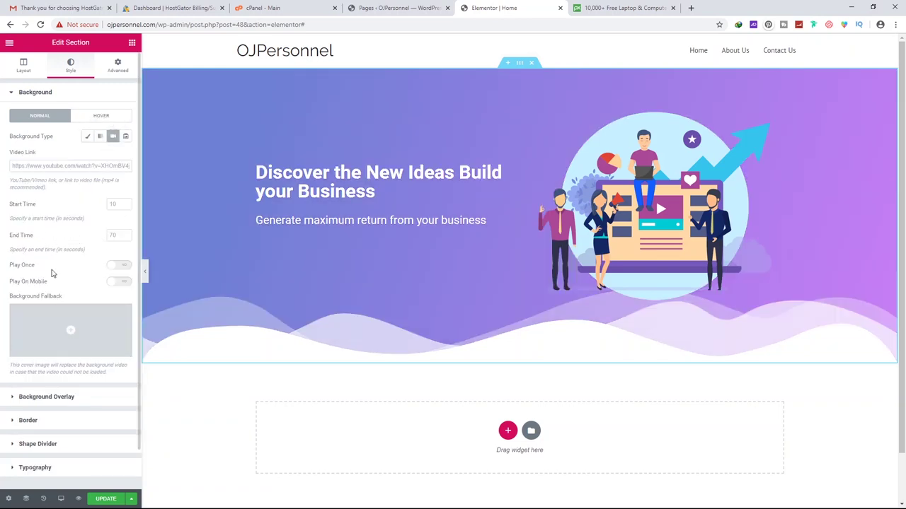
Paste a YouTube link as the banner's background video and update the page
click(85, 166)
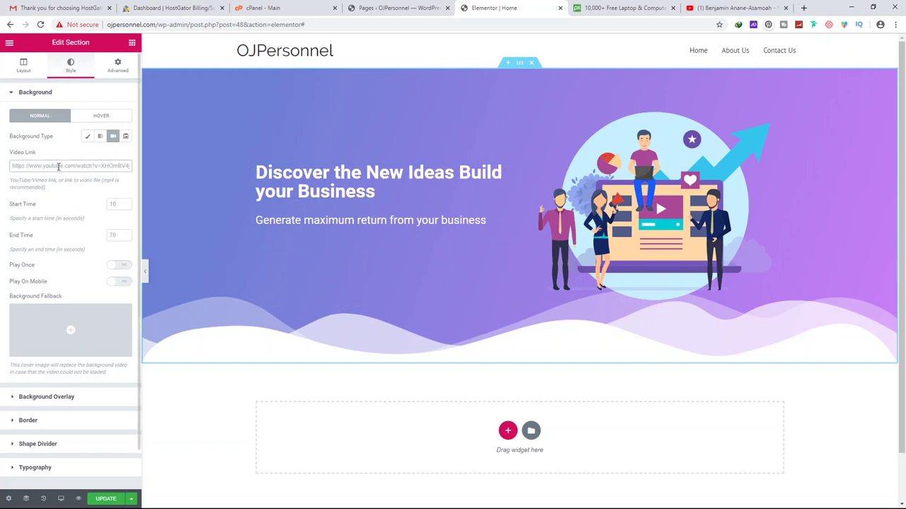
text(https://www.youtube.com/watch?v=lx5F7eCp7Zo)
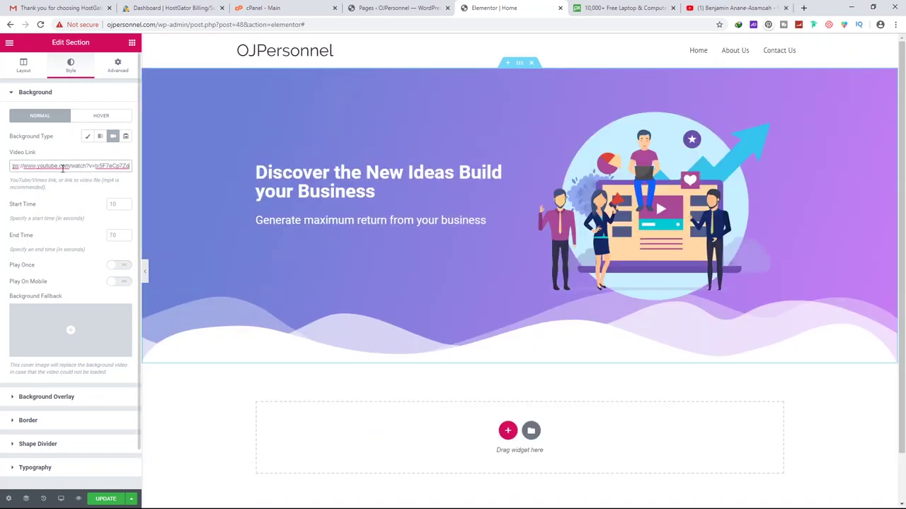
click(63, 179)
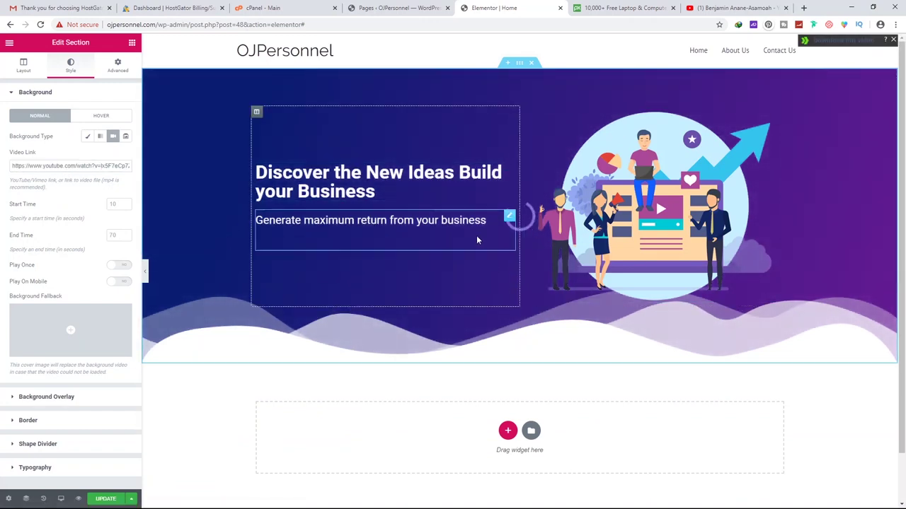
click(106, 500)
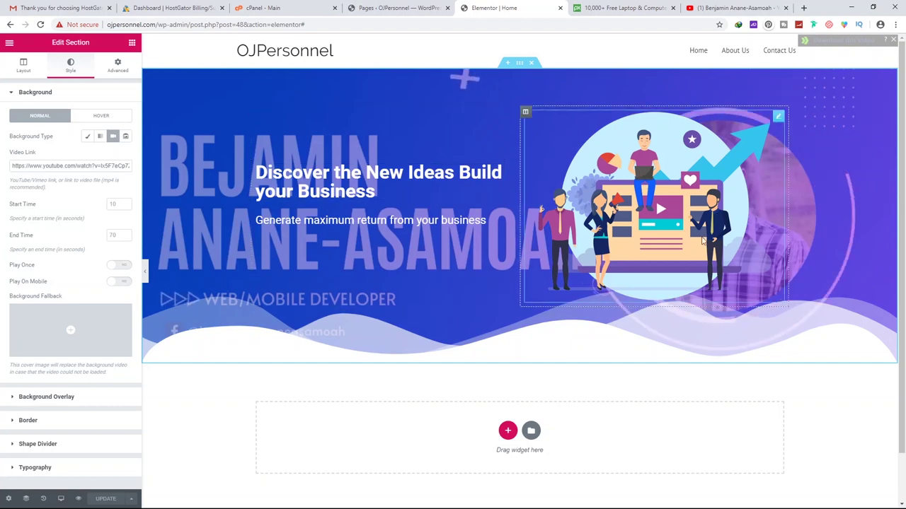
Revert the background to Classic, update the page, and open Preview Changes
scroll(394, 276, down, 1)
scroll(394, 275, down, 1)
scroll(390, 277, up, 3)
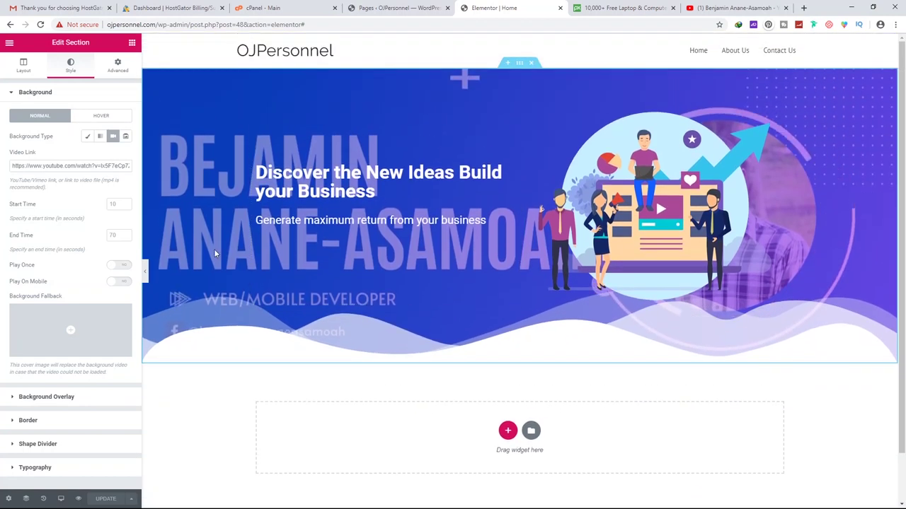
click(87, 136)
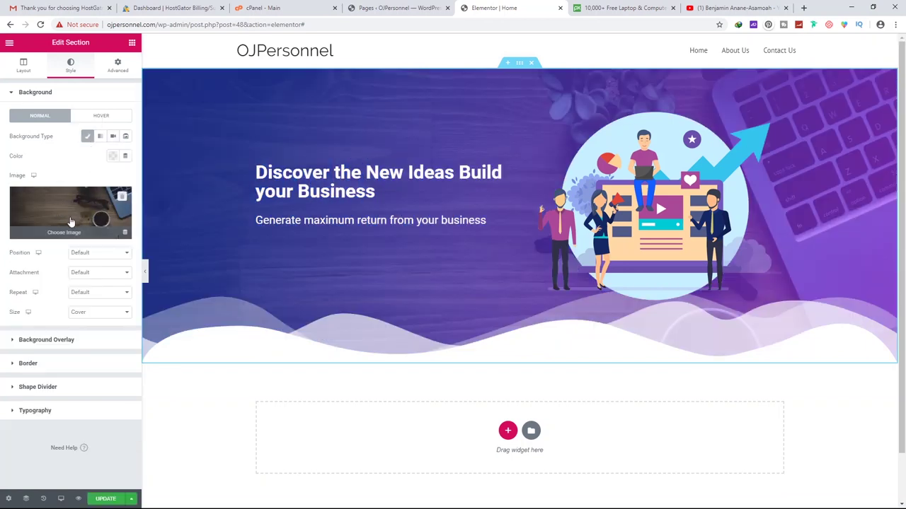
click(112, 500)
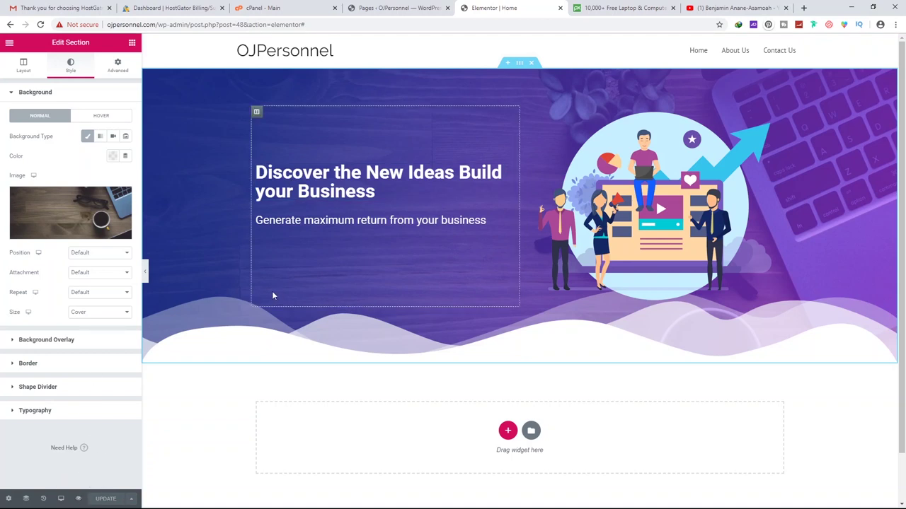
click(78, 500)
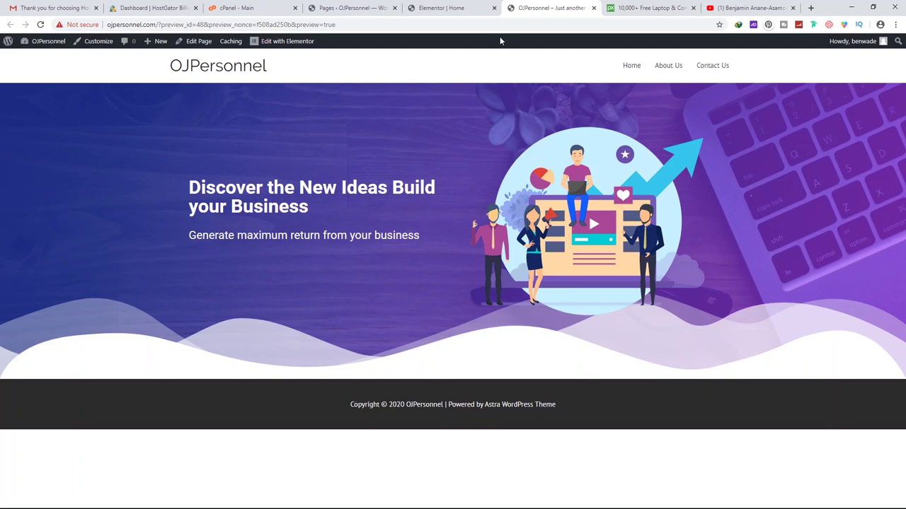
Close the live preview and return to the Elementor editor tab
click(595, 7)
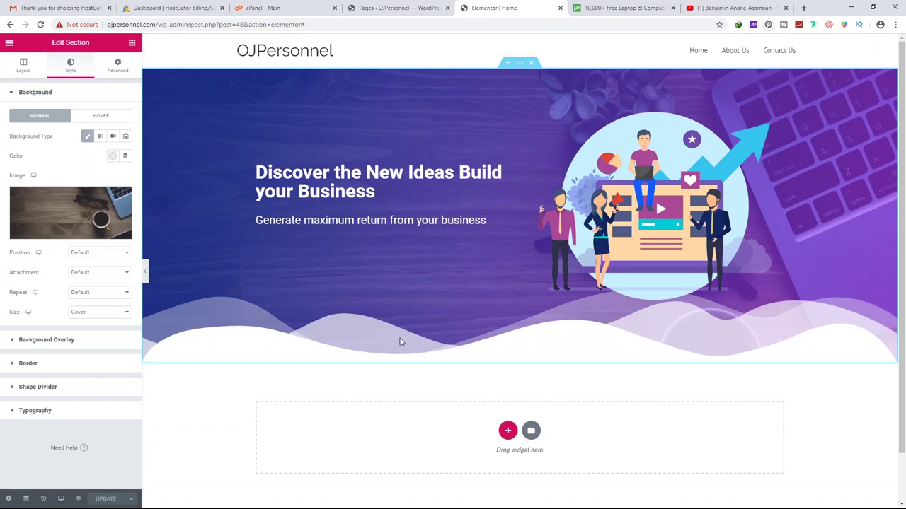
scroll(506, 412, down, 1)
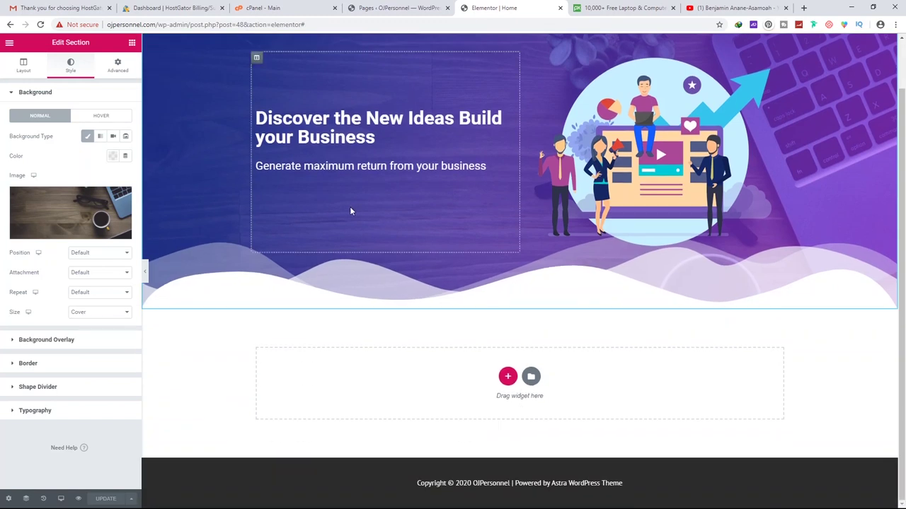
scroll(359, 214, up, 1)
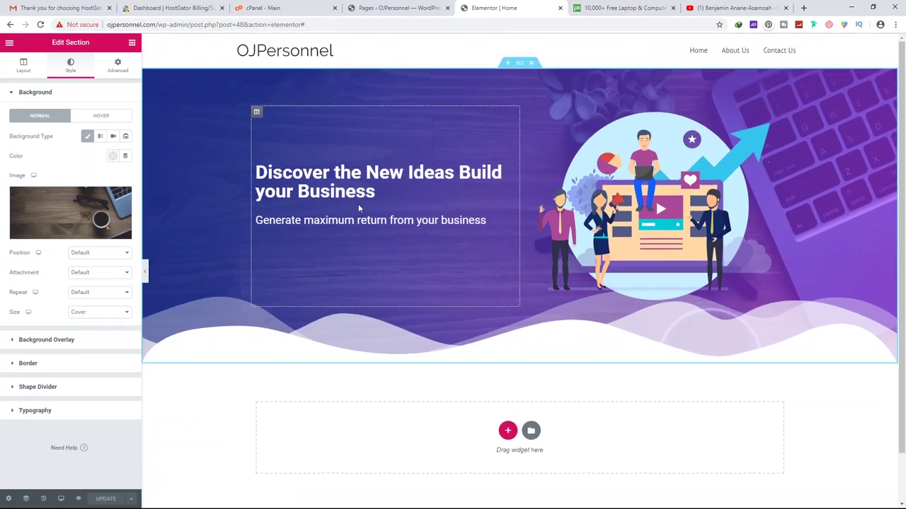
Show the widgets panel and start adding a new section below the banner
click(132, 43)
scroll(520, 269, down, 1)
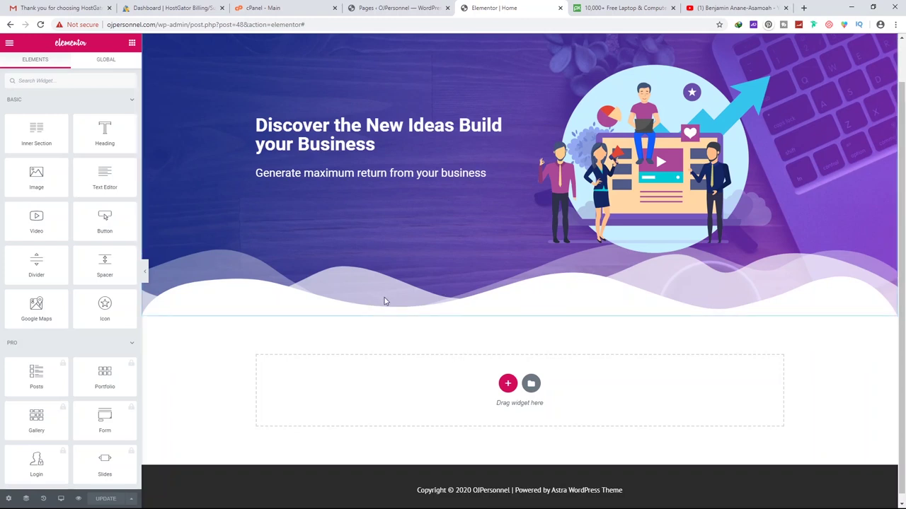
scroll(446, 340, down, 1)
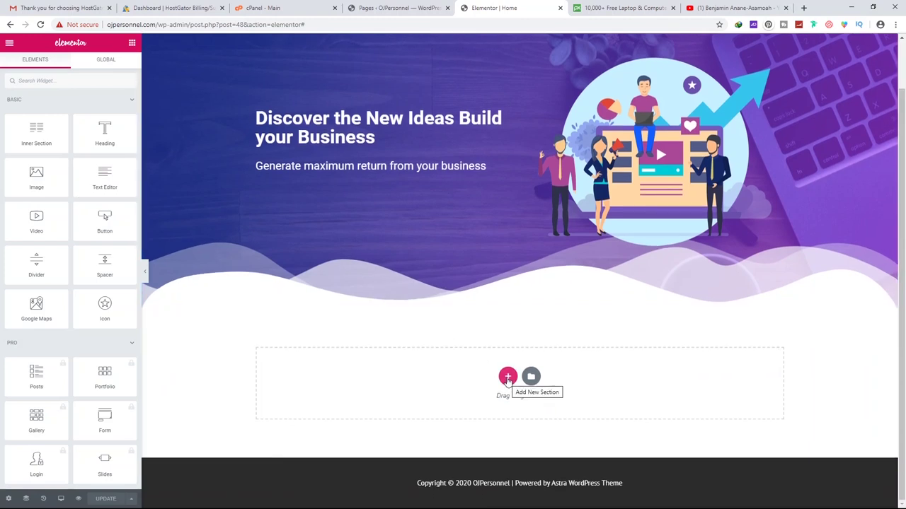
click(508, 378)
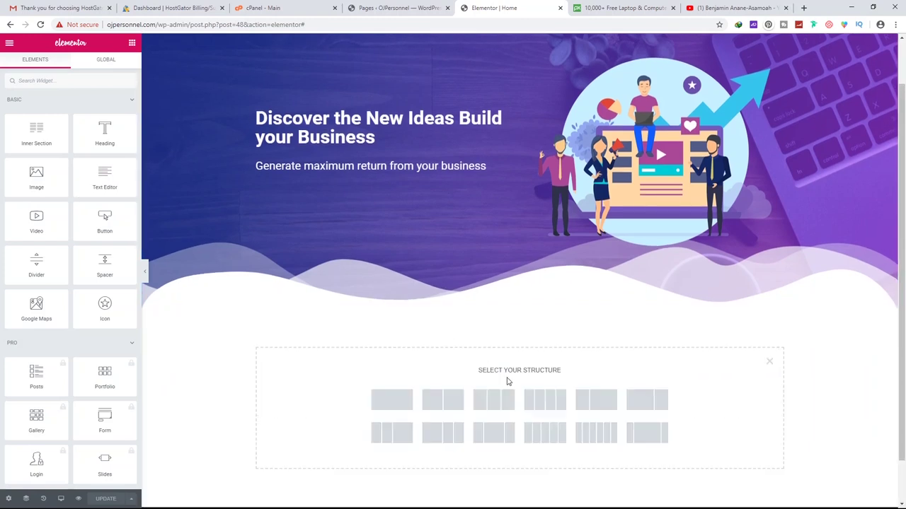
Add a two-column section with an Image widget showing the beanbag illustration in the left column
click(450, 402)
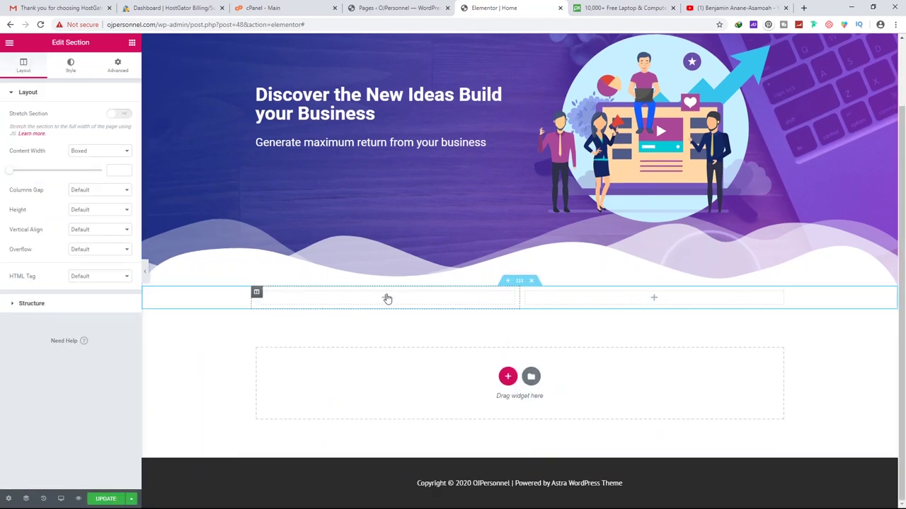
click(384, 298)
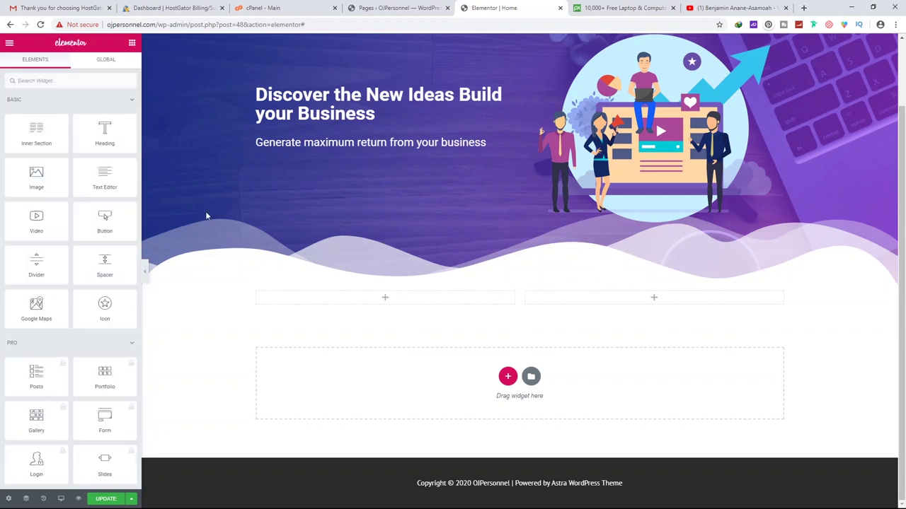
drag(50, 183, 404, 307)
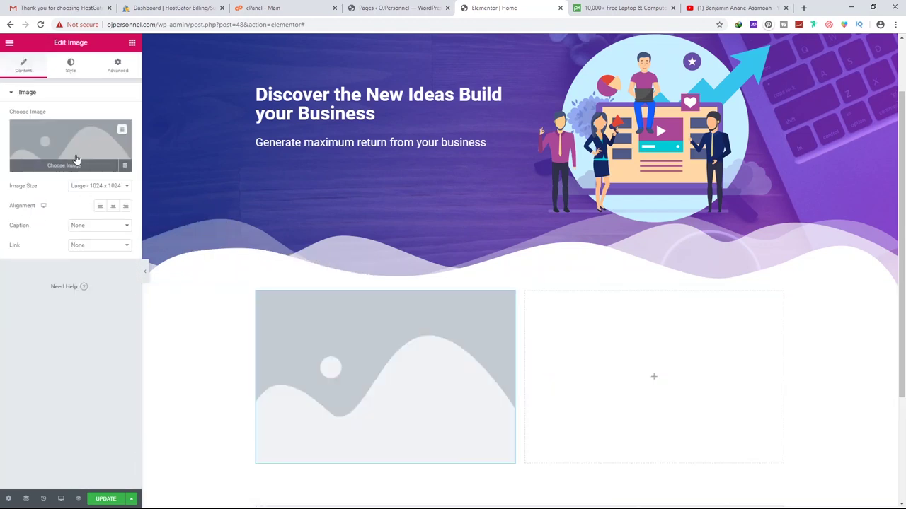
click(80, 160)
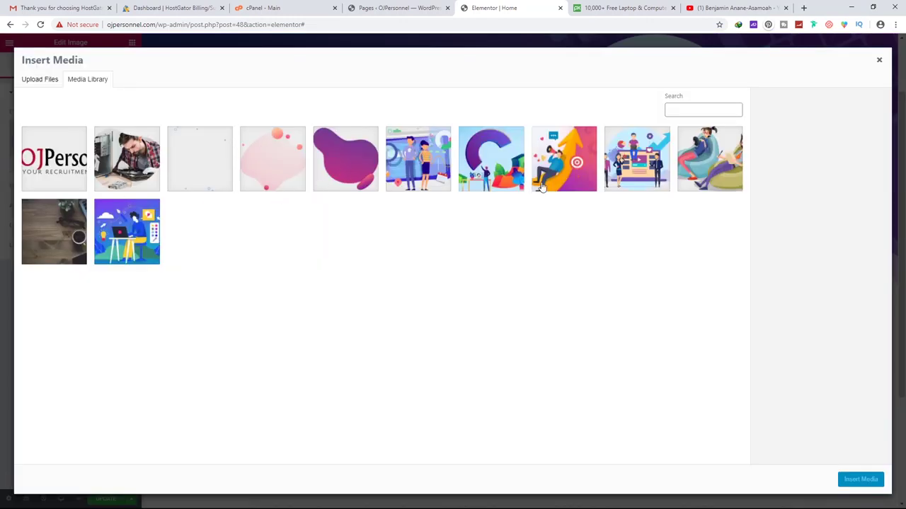
double_click(703, 164)
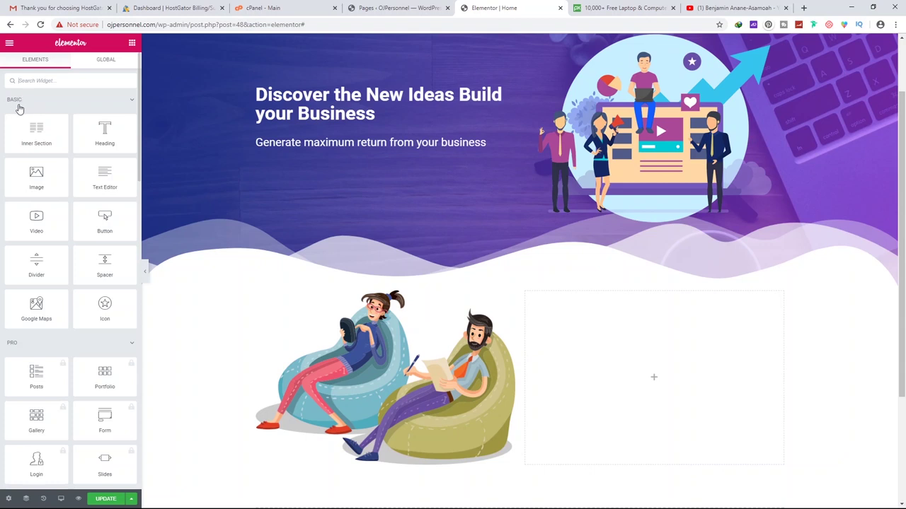
Browse the widget panel, viewing and dismissing the Posts widget promotion
scroll(46, 134, down, 2)
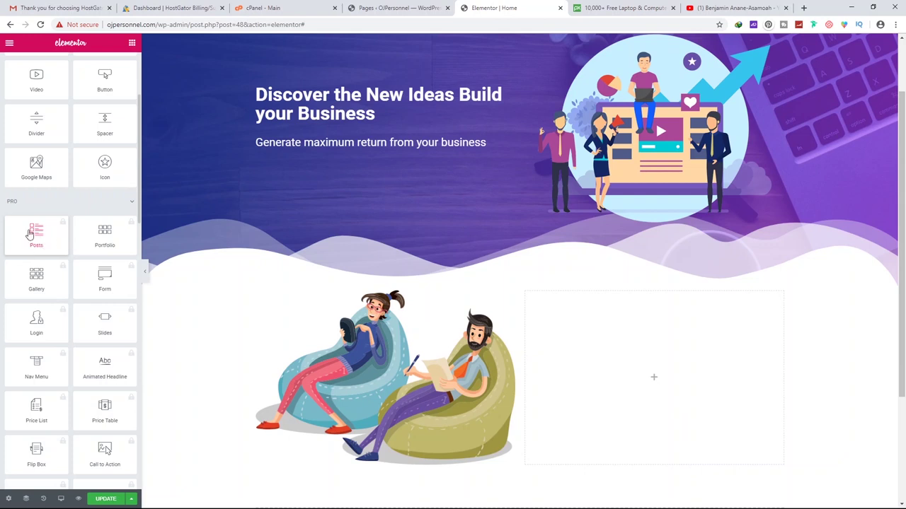
click(29, 234)
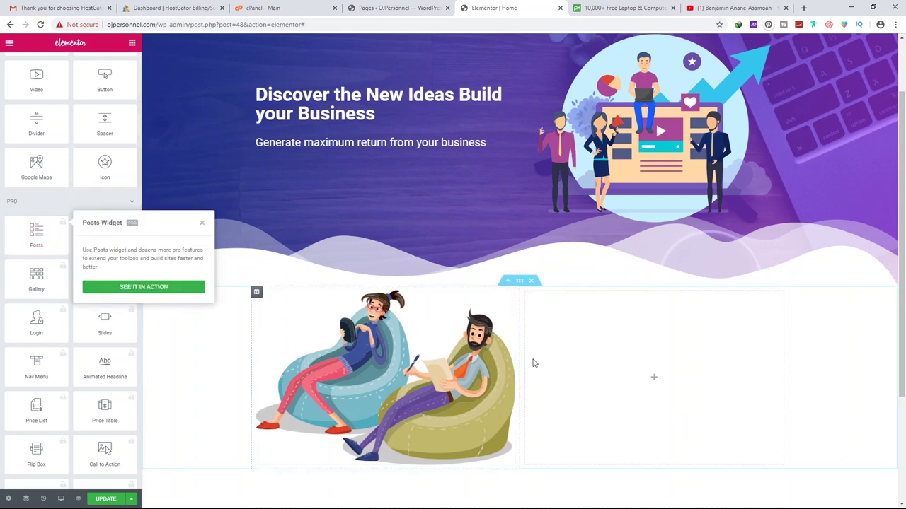
click(203, 226)
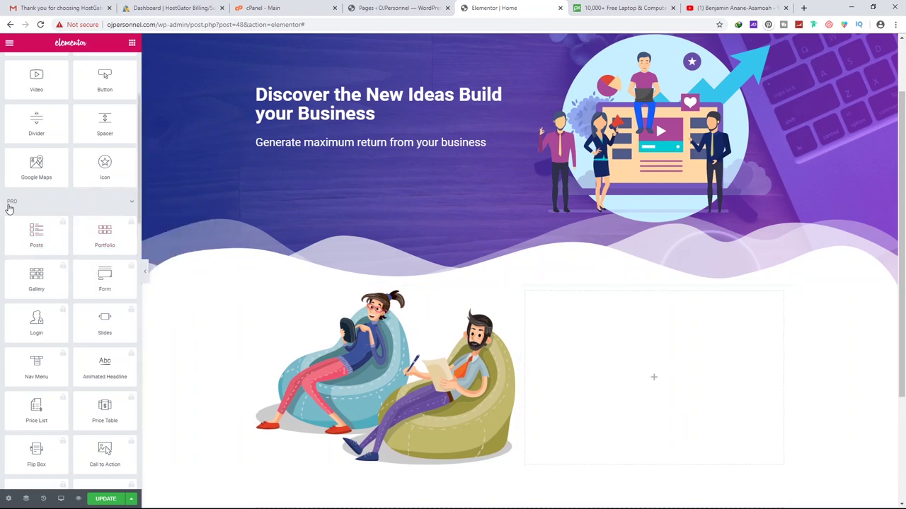
scroll(62, 229, down, 2)
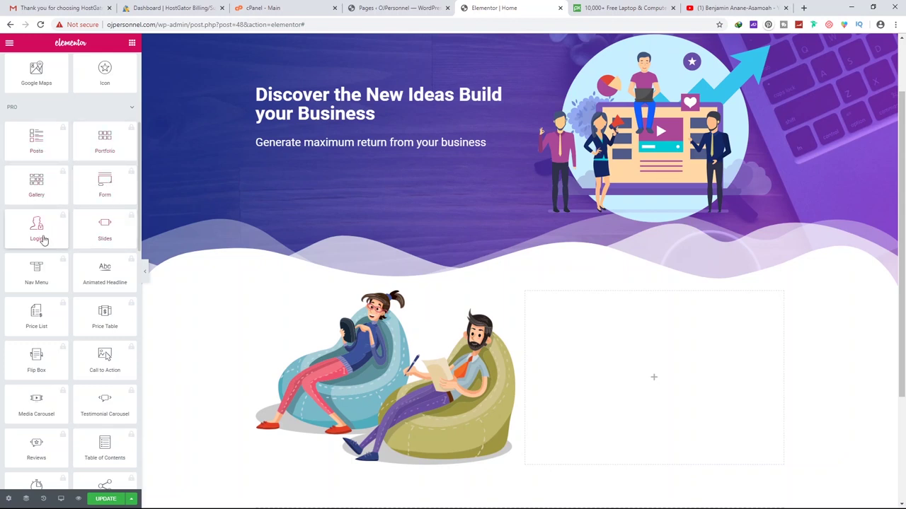
scroll(39, 302, down, 2)
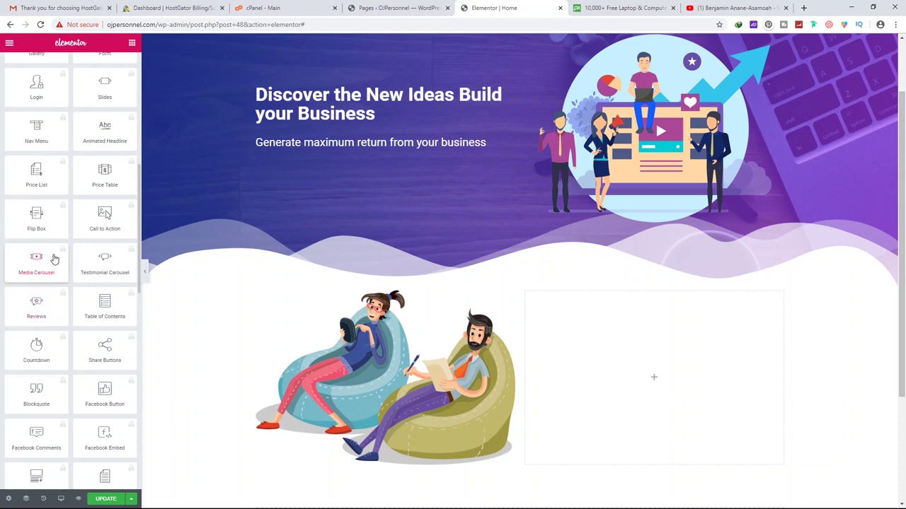
scroll(85, 276, down, 2)
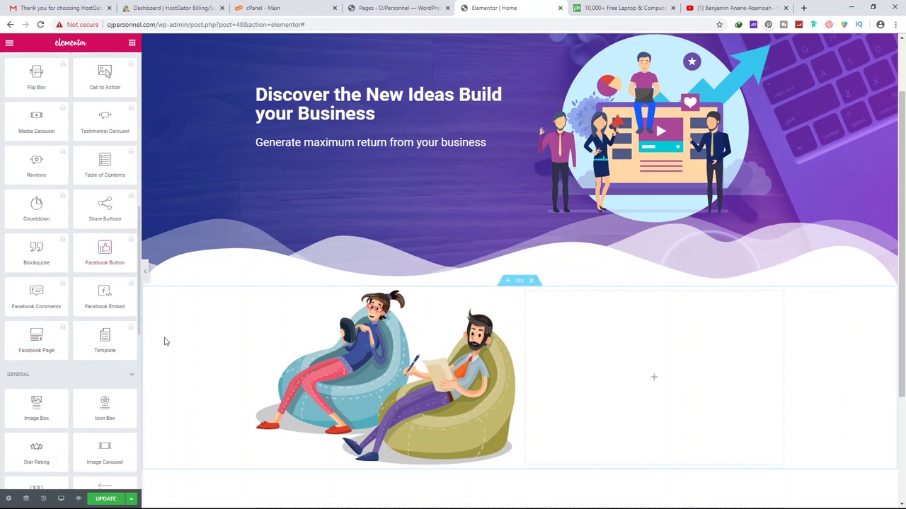
scroll(101, 313, down, 1)
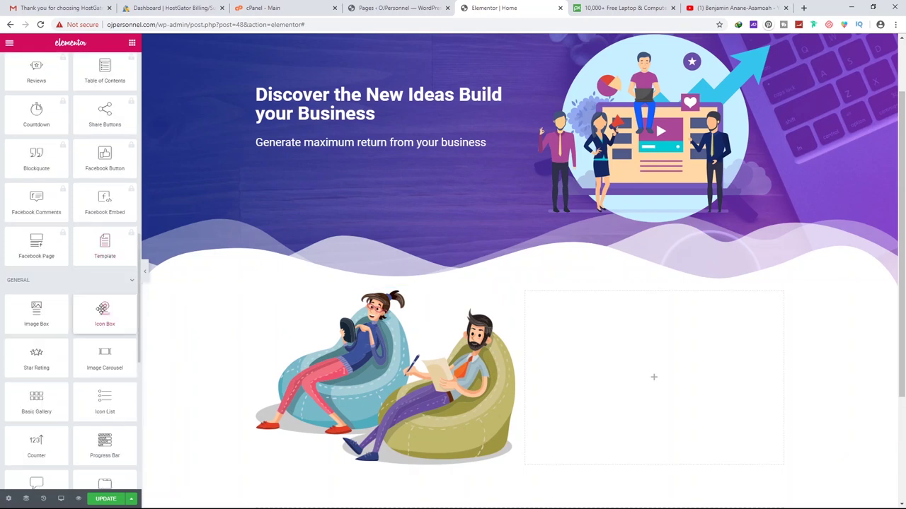
scroll(655, 121, up, 2)
scroll(56, 263, up, 10)
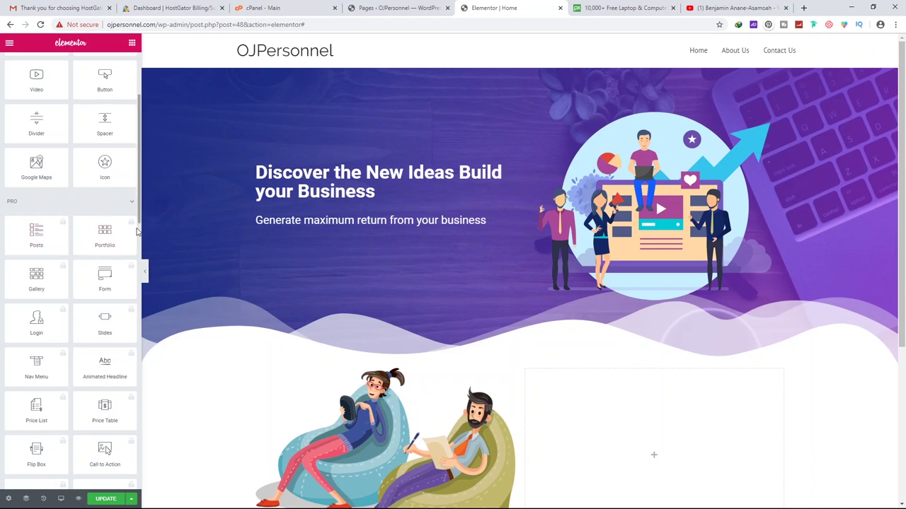
scroll(125, 236, down, 1)
scroll(106, 269, down, 9)
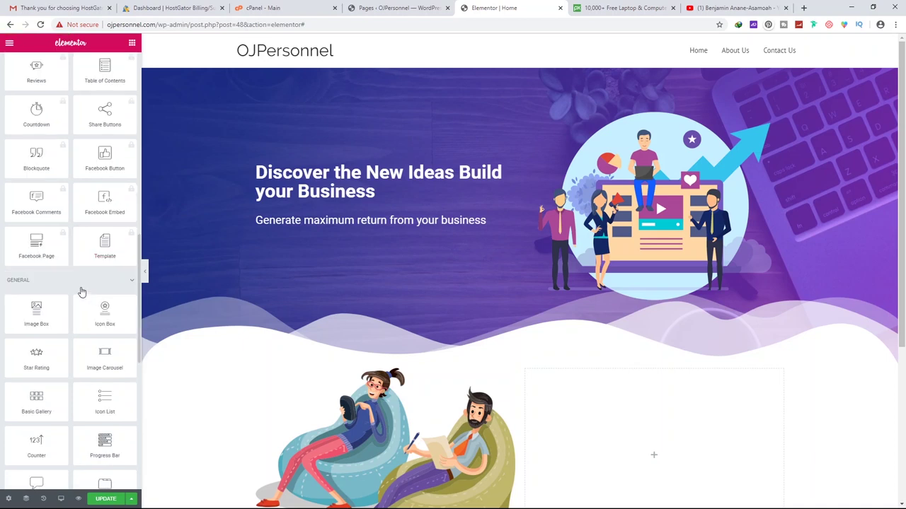
scroll(75, 277, down, 2)
scroll(33, 222, up, 1)
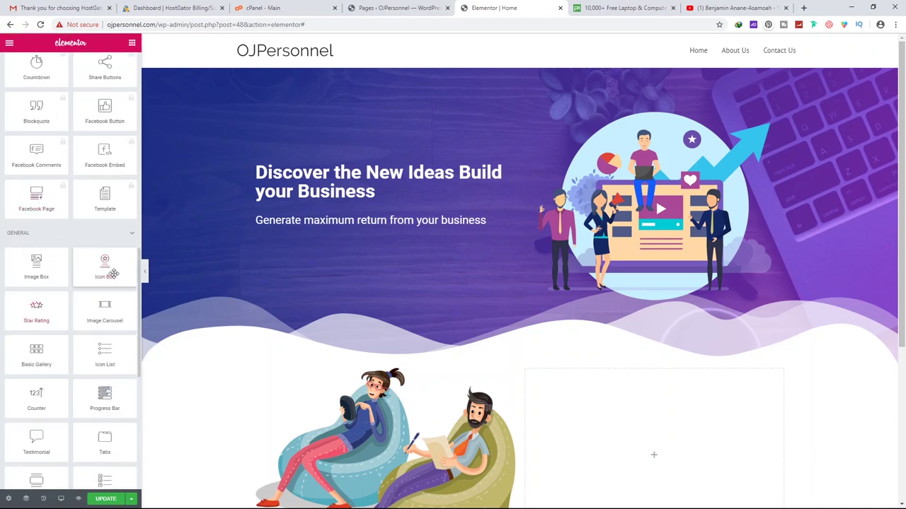
scroll(102, 267, up, 3)
scroll(39, 244, down, 3)
Check the GENERAL and SITE categories, then search 'pro' to filter the widgets
click(39, 243)
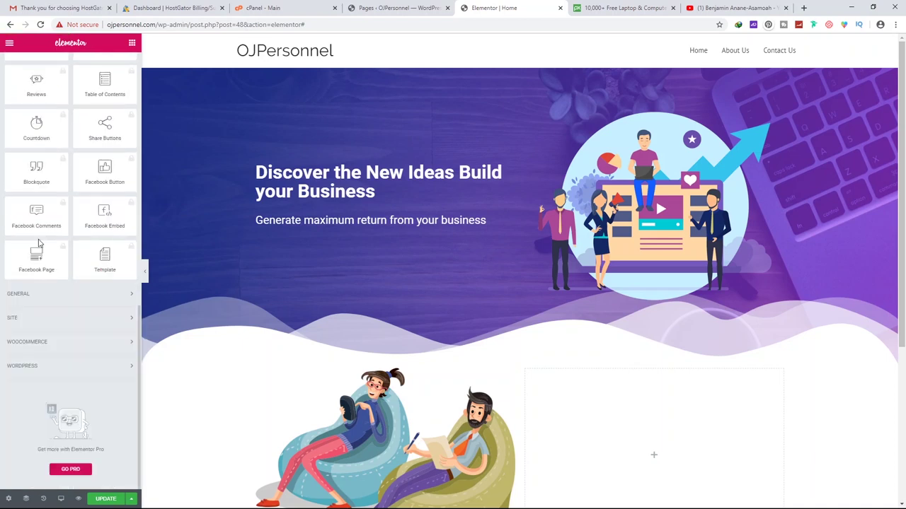
click(39, 297)
scroll(38, 293, down, 6)
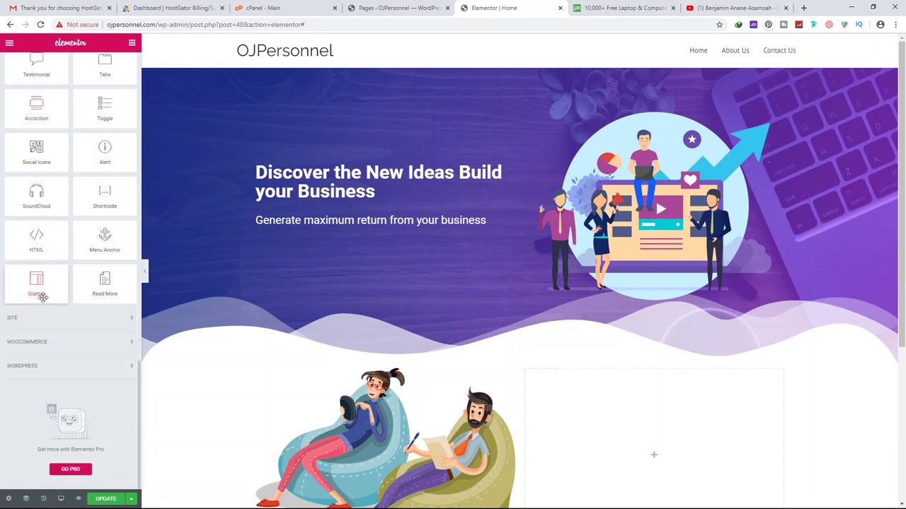
click(42, 322)
scroll(44, 323, down, 4)
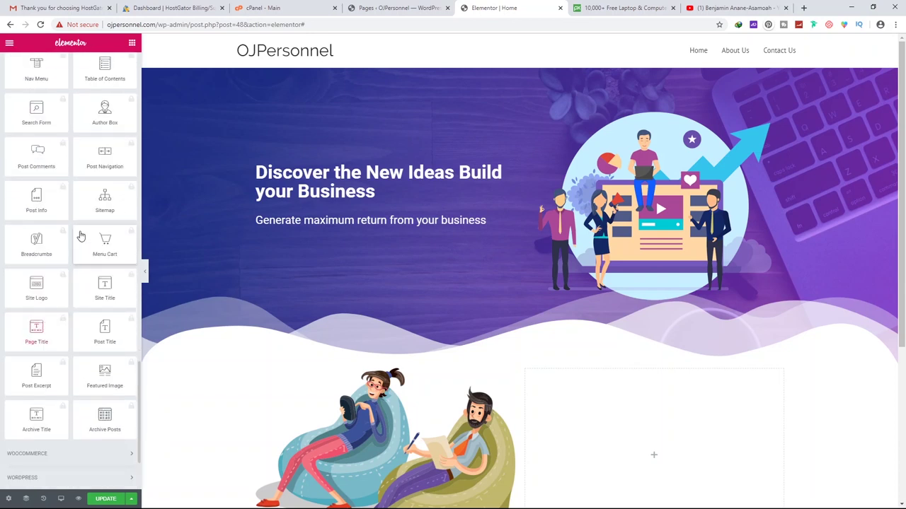
scroll(51, 281, down, 2)
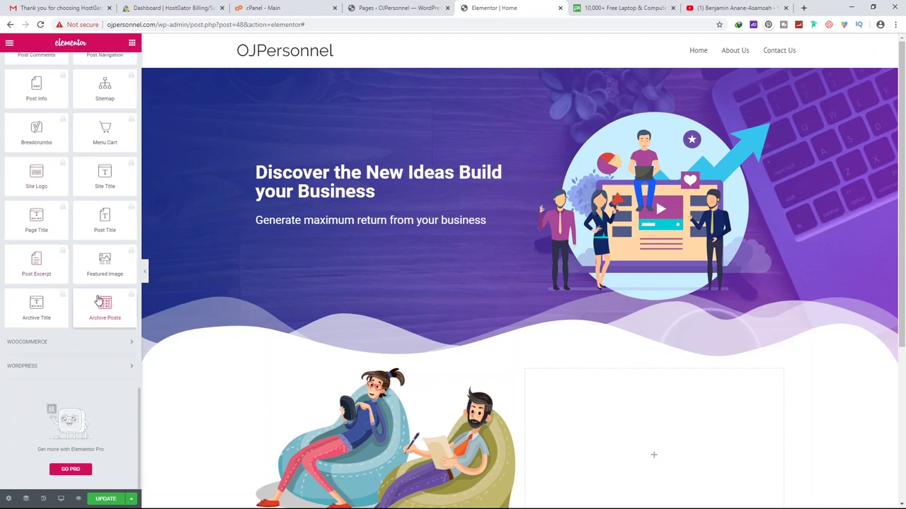
scroll(59, 258, up, 15)
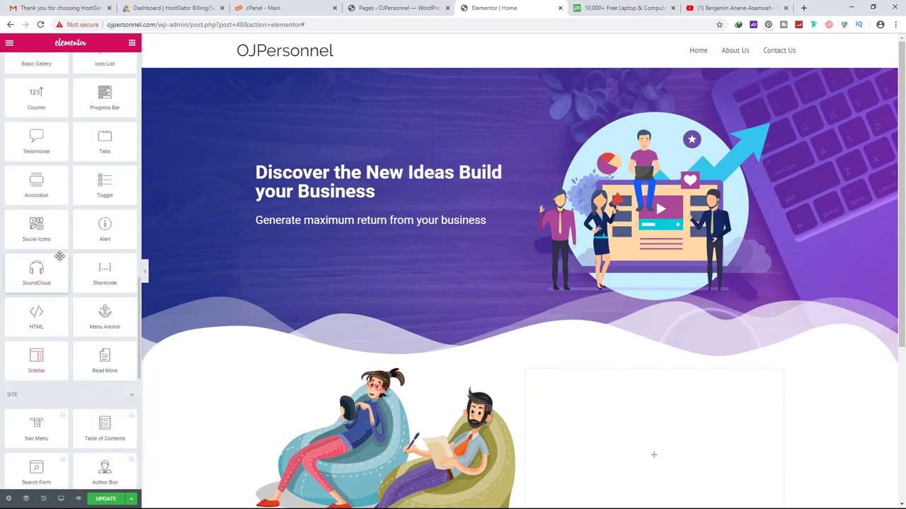
text(bar)
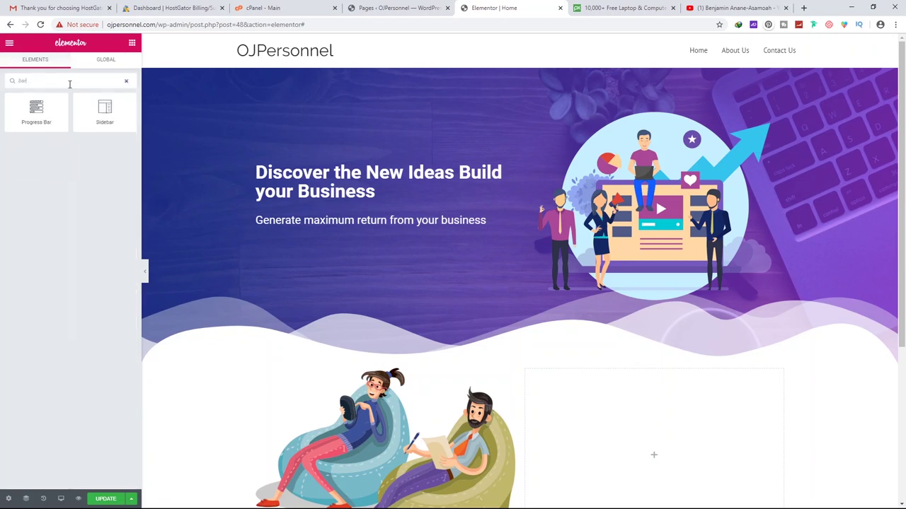
key(BackSpace)
key(BackSpace)
key(BackSpace)
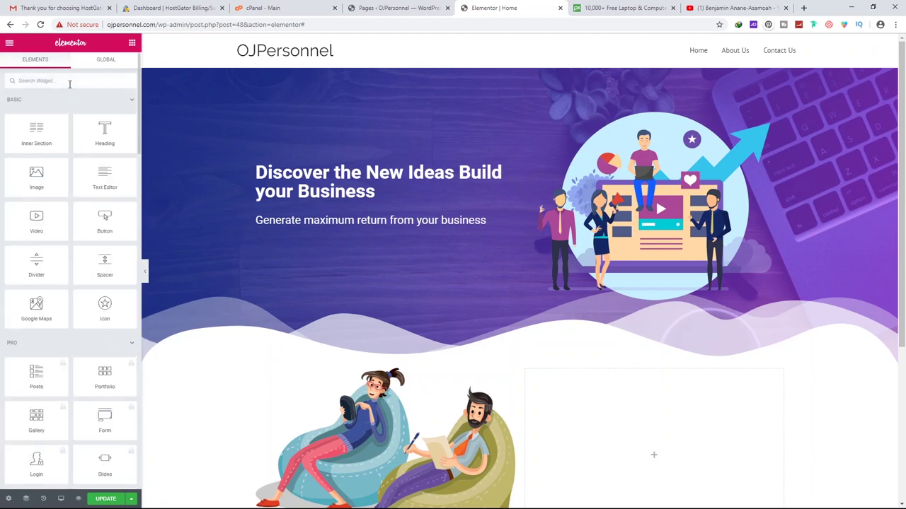
text(pro)
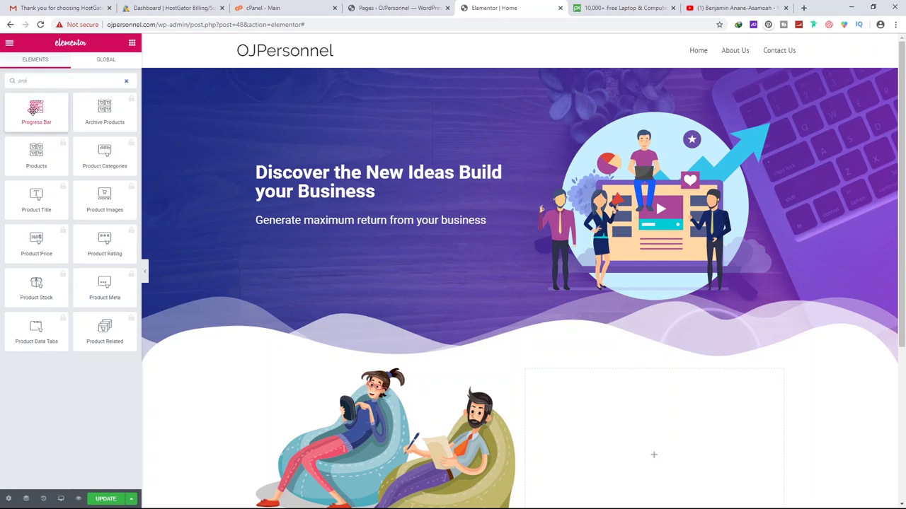
Drop a Progress Bar into the empty right column and a Heading widget above it
drag(32, 110, 619, 417)
scroll(613, 384, down, 2)
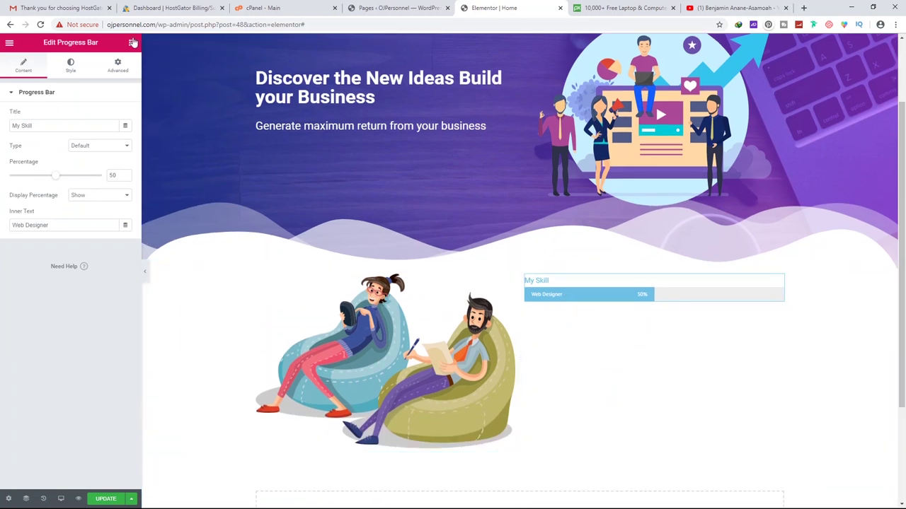
click(131, 44)
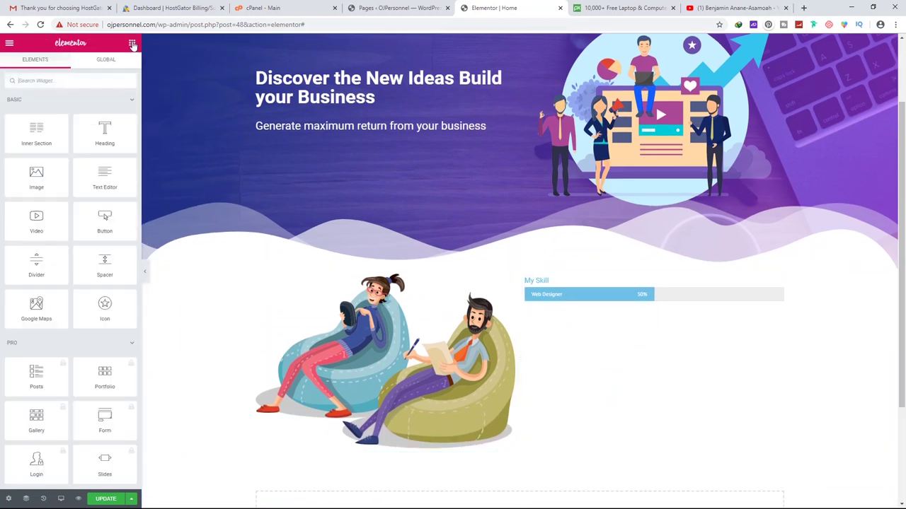
drag(105, 131, 575, 275)
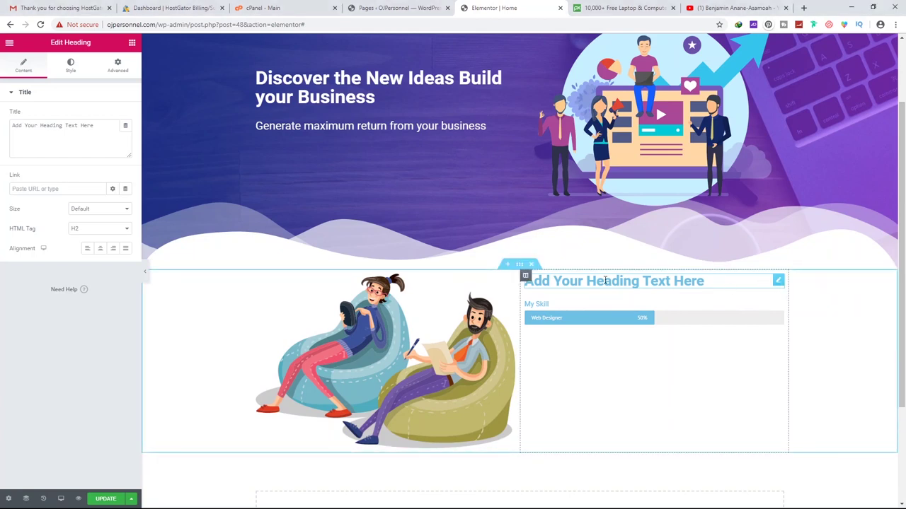
double_click(606, 280)
Replace the placeholder heading with the pasted title 'OUR BUSINESS SOLUTIONS AT A GLANCE'
triple_click(607, 281)
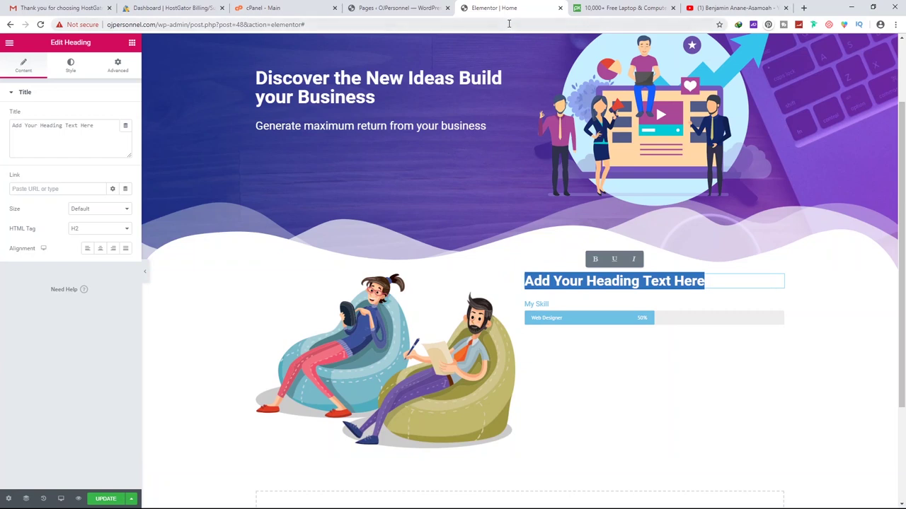
click(527, 24)
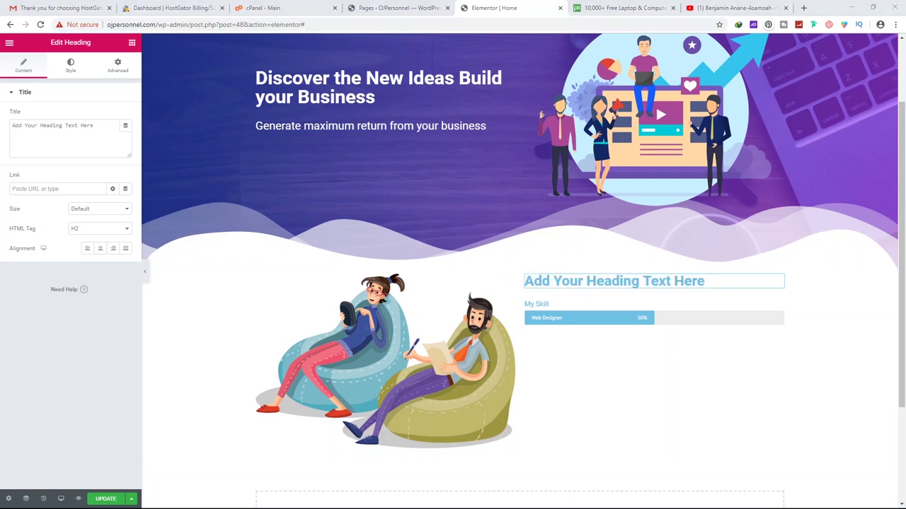
triple_click(585, 281)
text(OUR BUSINESS SOLUTIONS AT A GLANCE)
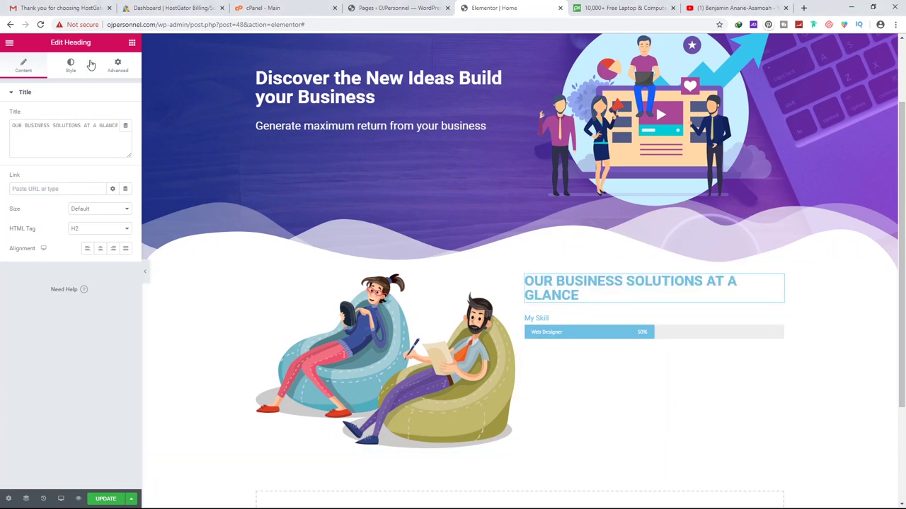
click(131, 42)
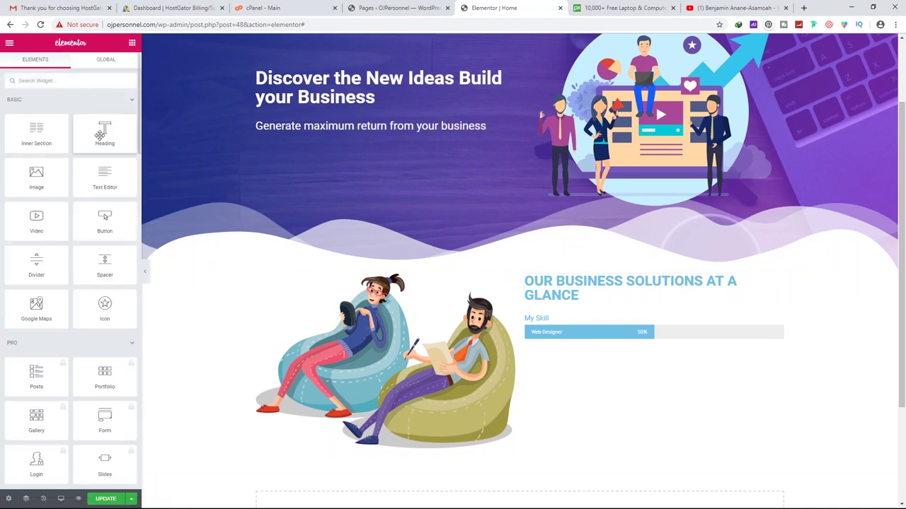
Place a Lorem ipsum Text Editor paragraph above the progress bar, then open the heading's Style settings
drag(99, 177, 620, 308)
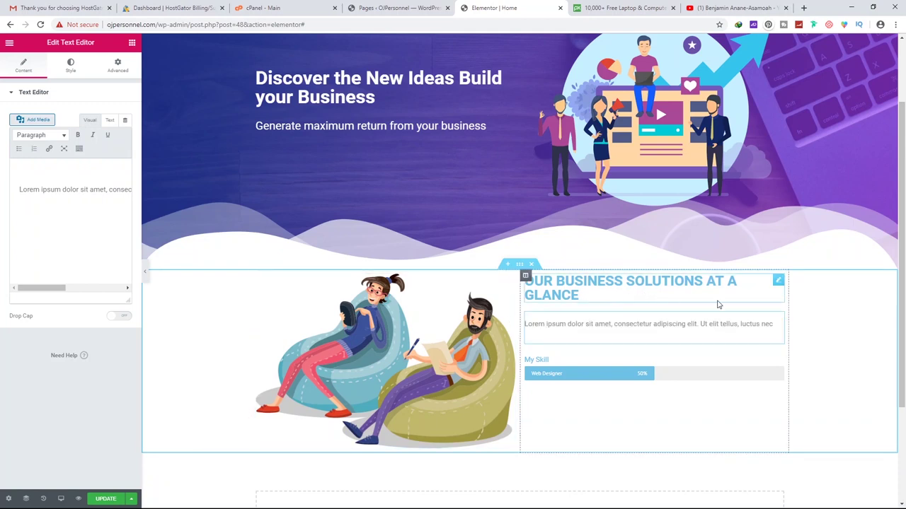
click(777, 281)
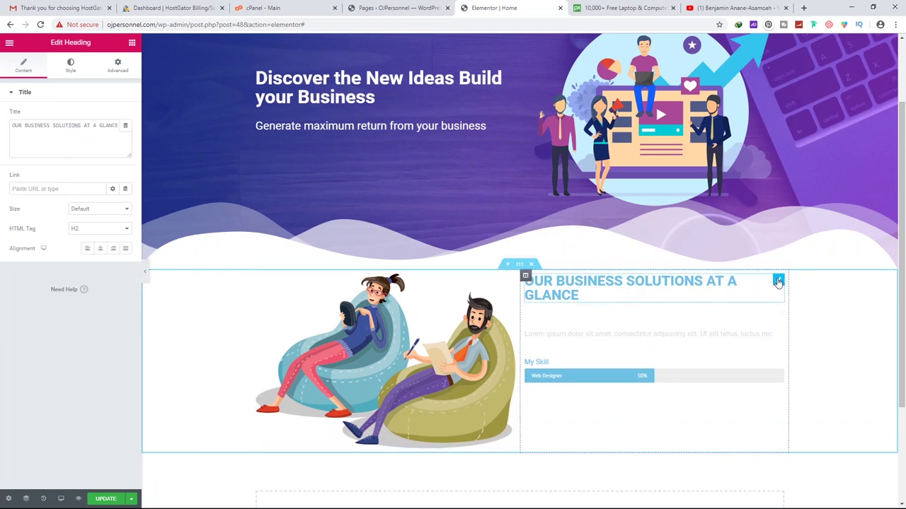
click(71, 65)
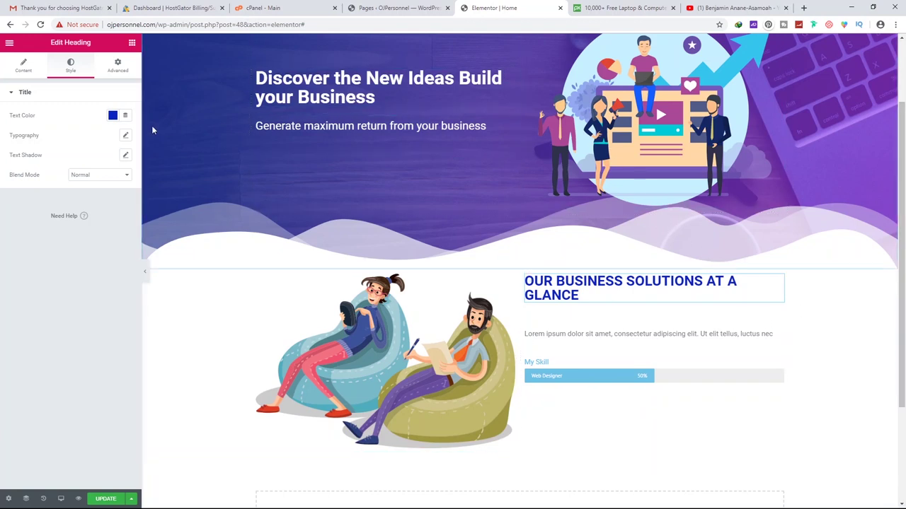
Set the heading typography to size 27 with 0.5 letter spacing so it fits one line
click(126, 138)
drag(19, 198, 26, 200)
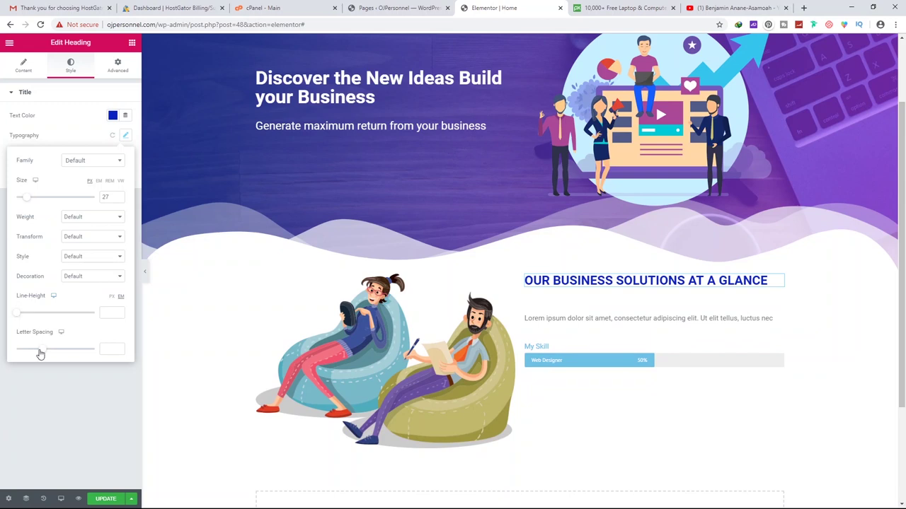
drag(39, 351, 44, 353)
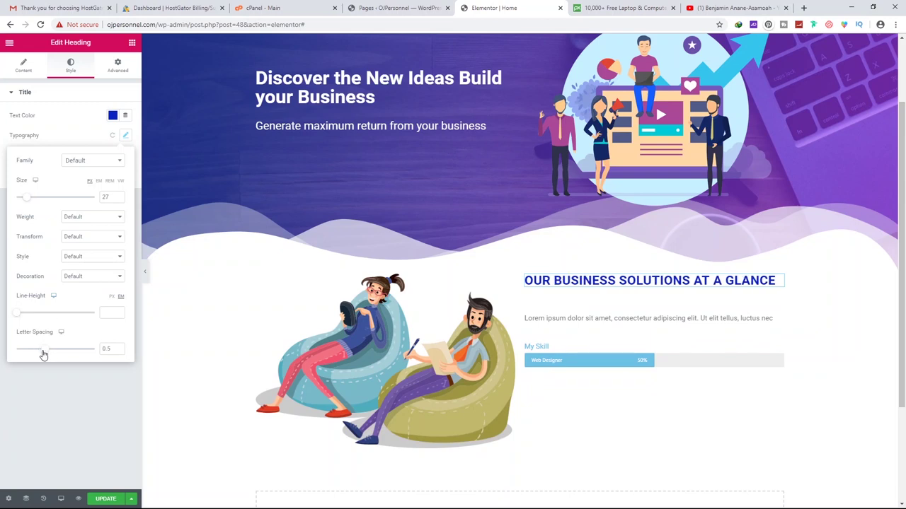
click(612, 311)
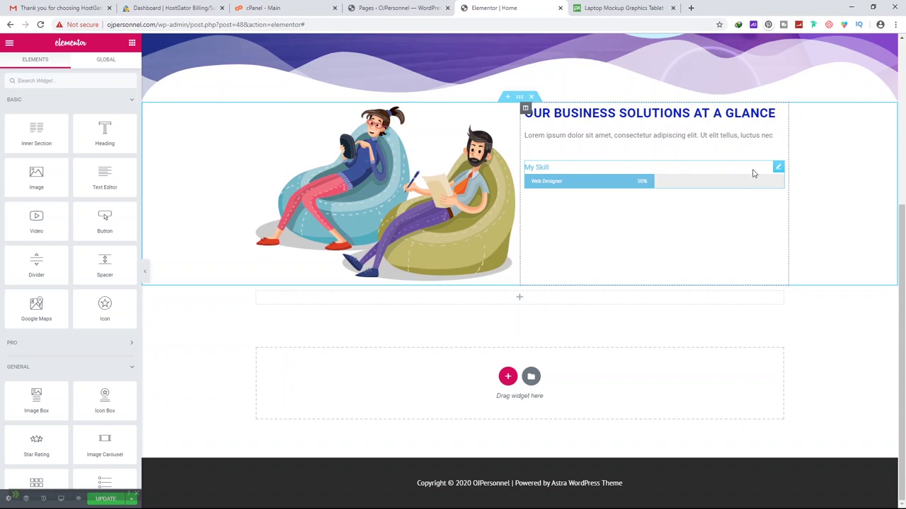
click(748, 174)
Duplicate the My Skill progress bar twice to make three bars
right_click(778, 168)
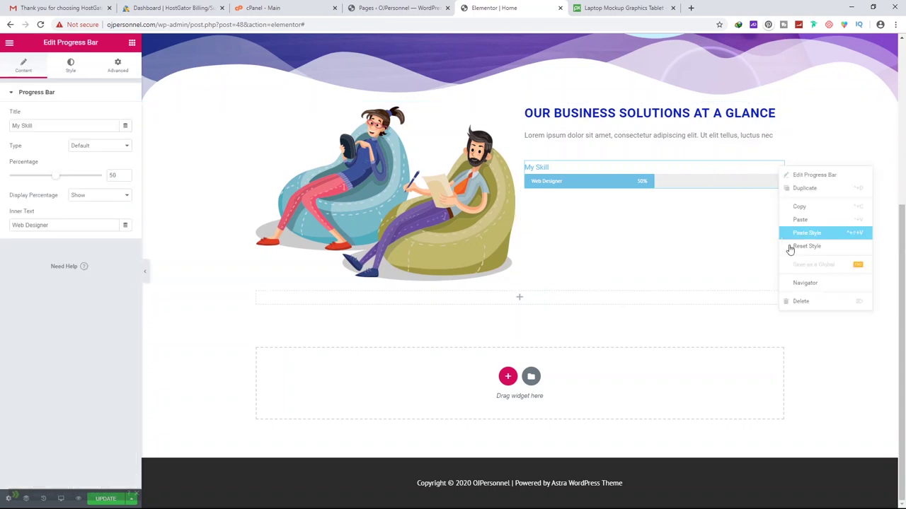
click(803, 189)
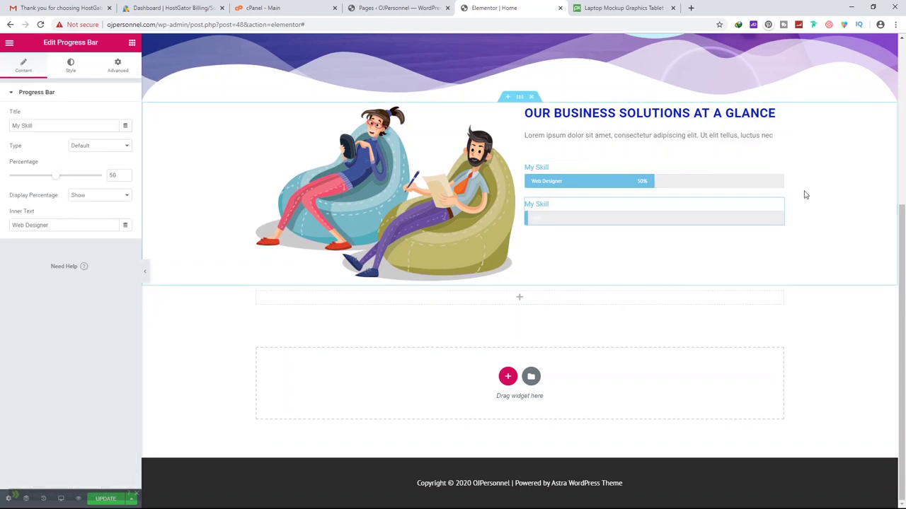
right_click(762, 208)
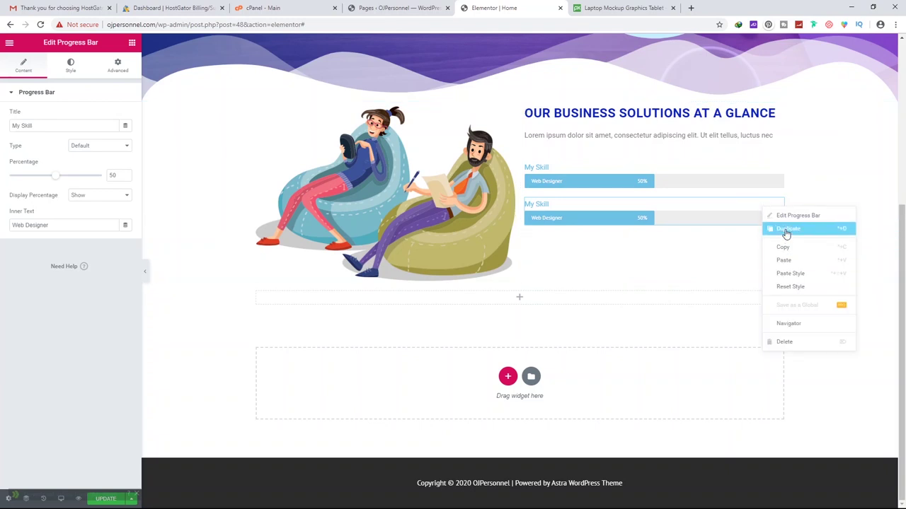
click(786, 229)
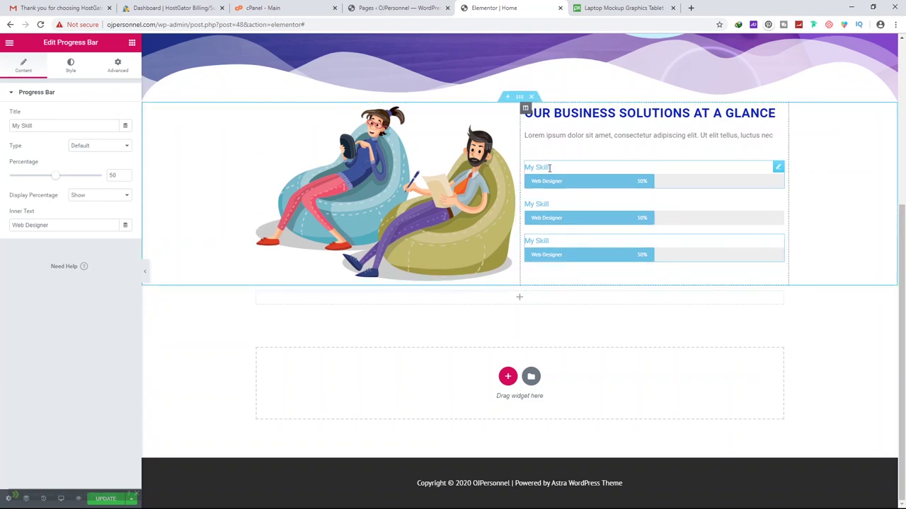
Make the first bar 'Web Design' at 89%, Success type, with no inner text
click(777, 167)
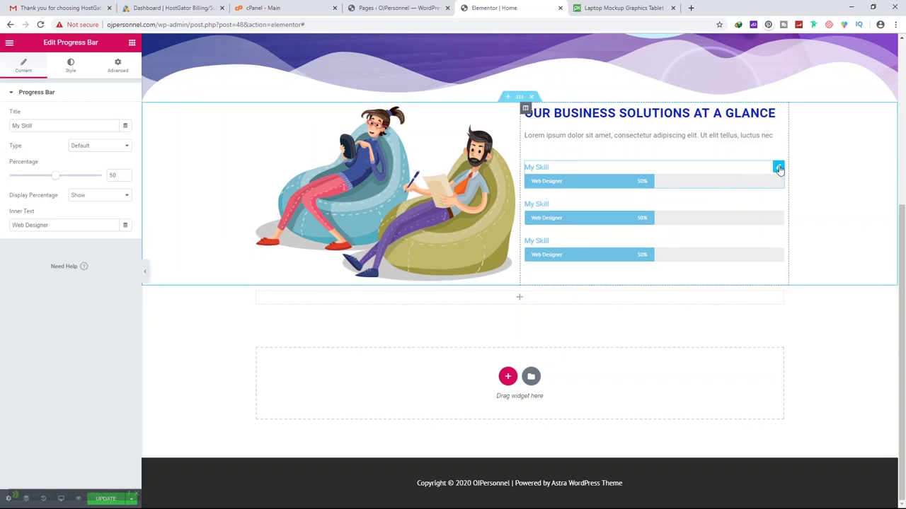
drag(54, 126, 2, 130)
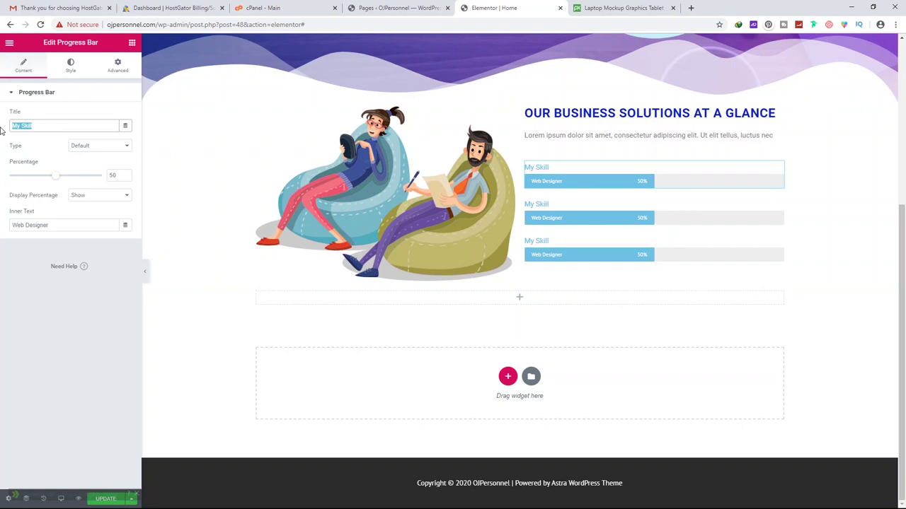
text(Web)
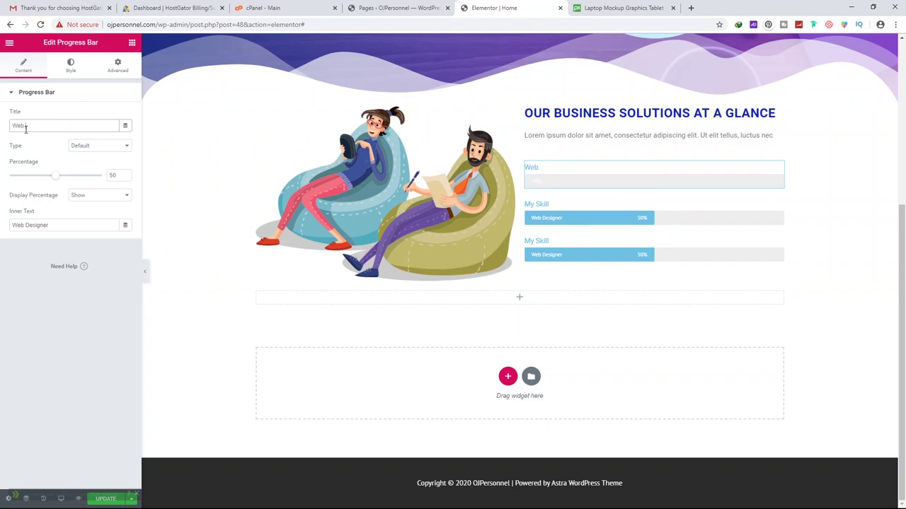
text( Design)
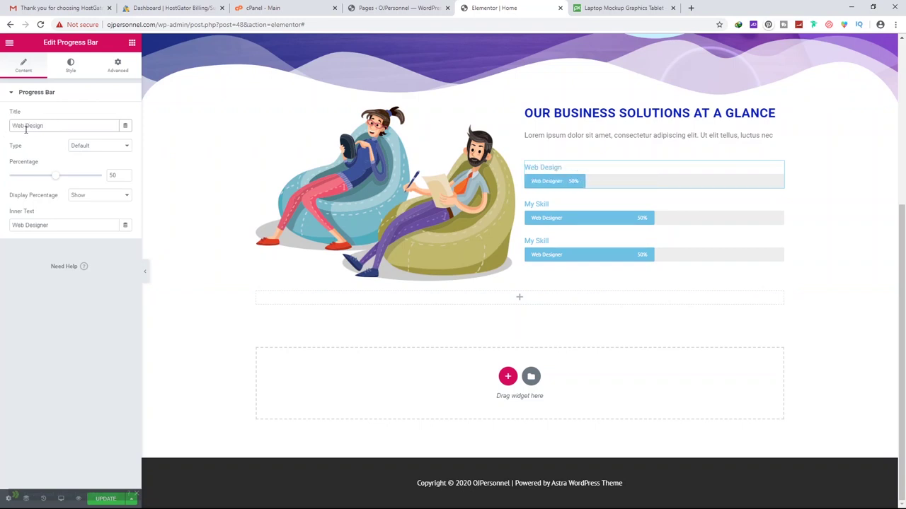
drag(55, 182, 93, 180)
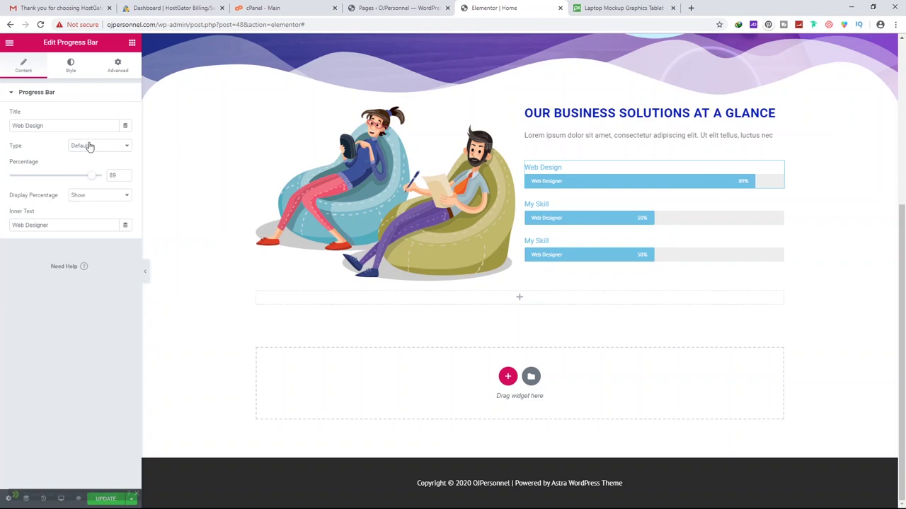
drag(48, 225, 1, 237)
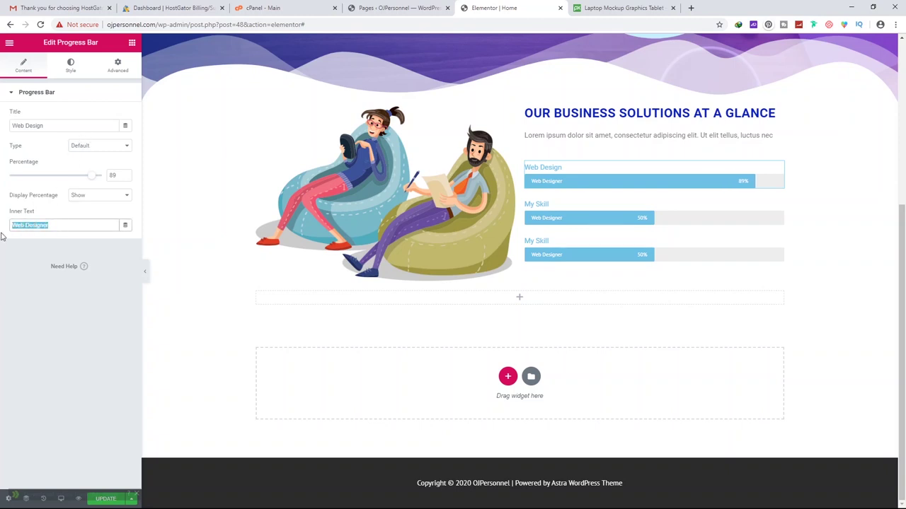
key(BackSpace)
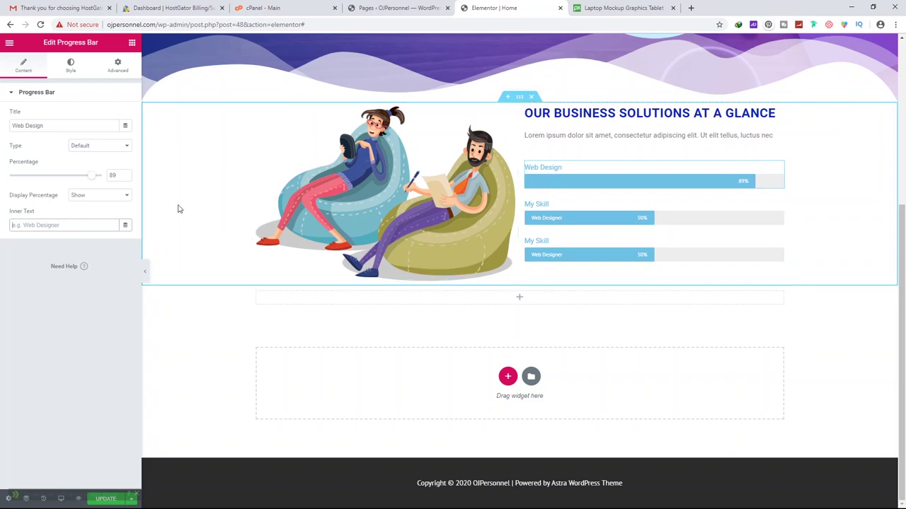
click(99, 198)
click(100, 199)
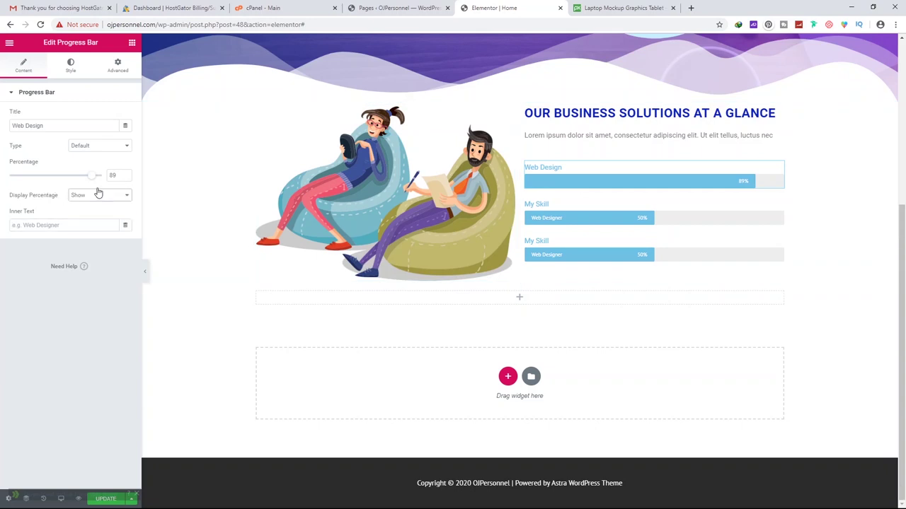
click(99, 149)
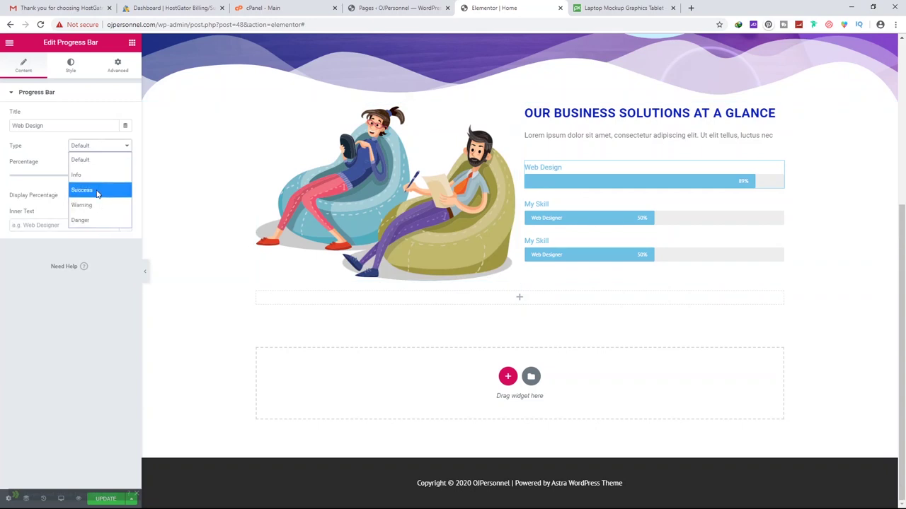
click(98, 191)
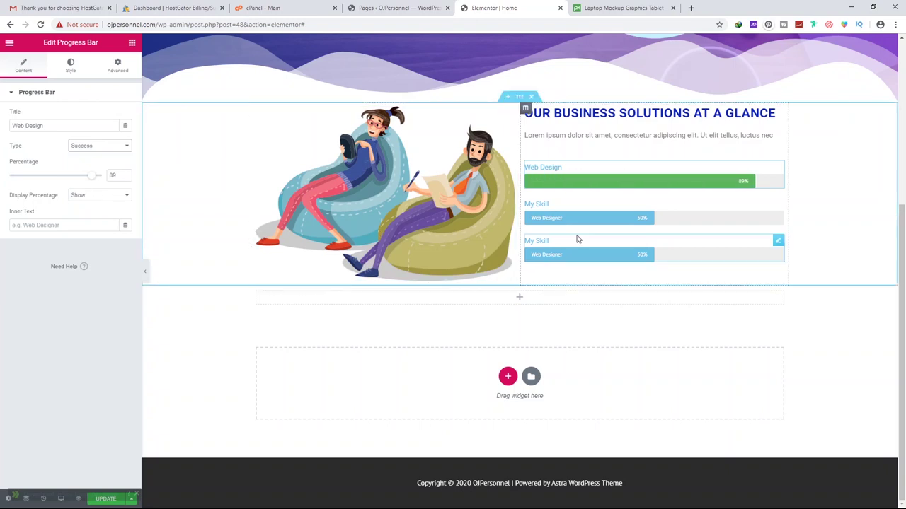
click(776, 204)
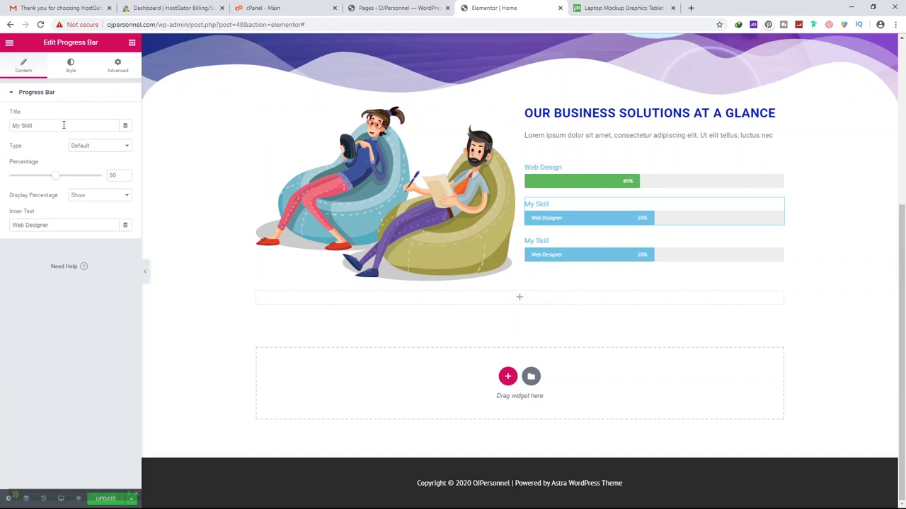
Make the second bar 'App Development' at 76%, Warning type, with no inner text
drag(64, 125, 2, 135)
text(App Development)
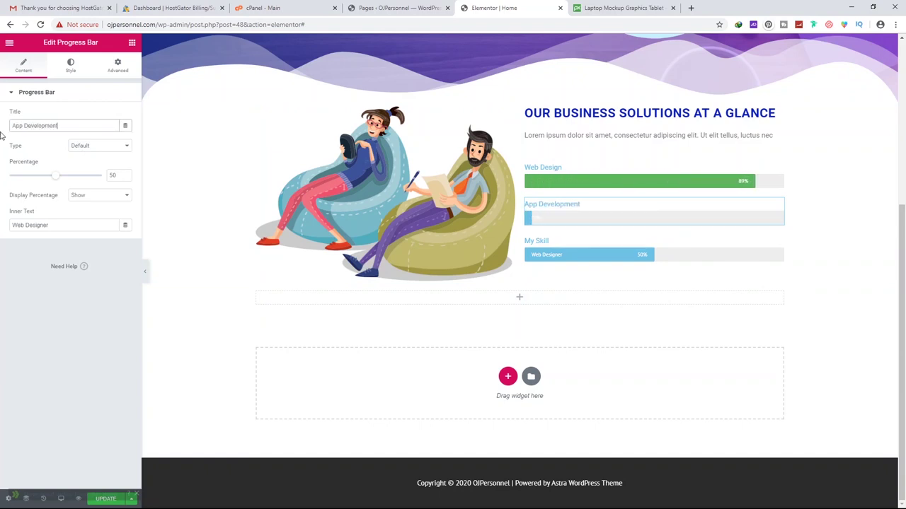
click(91, 147)
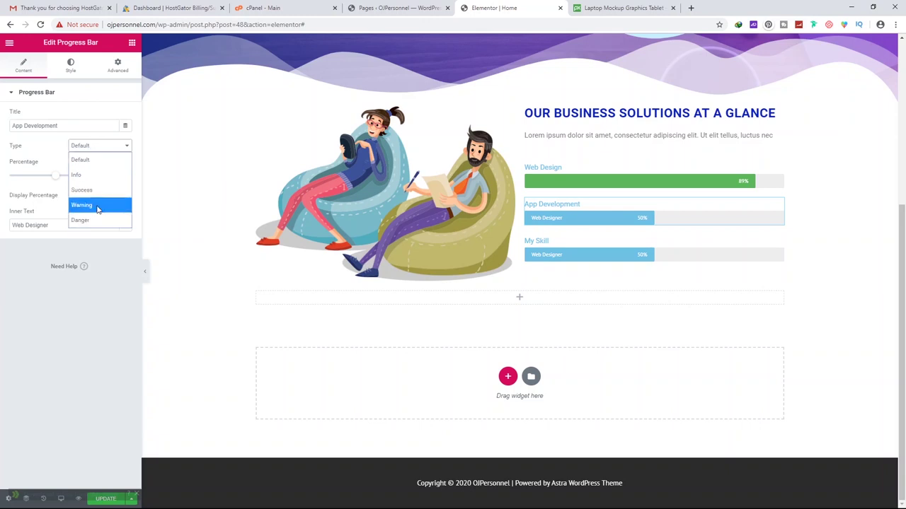
click(97, 207)
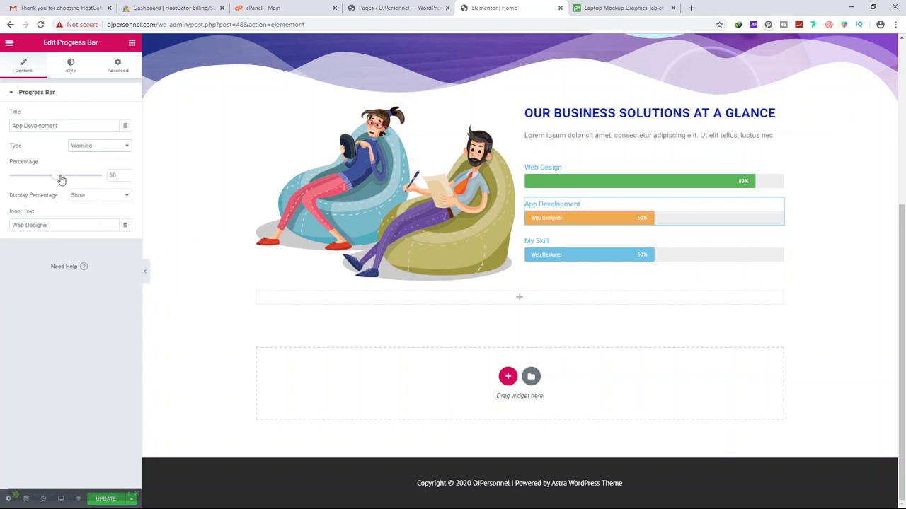
drag(63, 180, 75, 180)
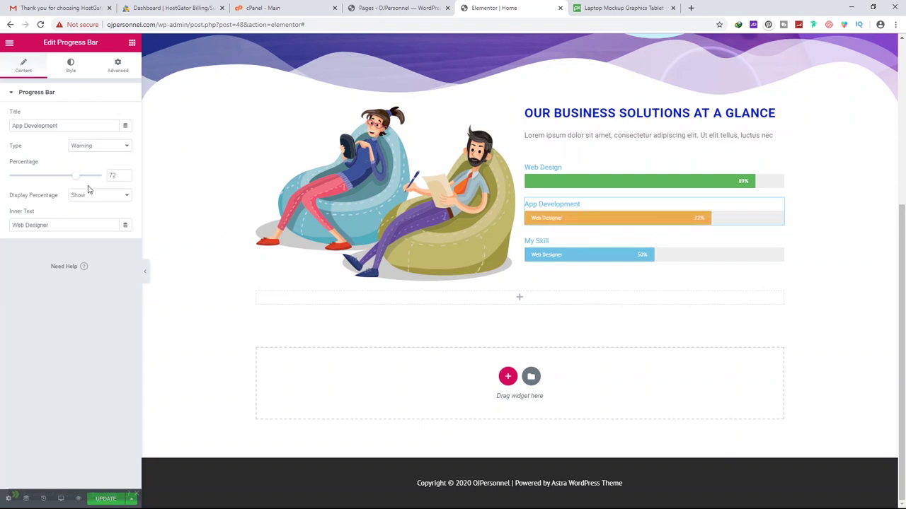
drag(91, 227, 9, 234)
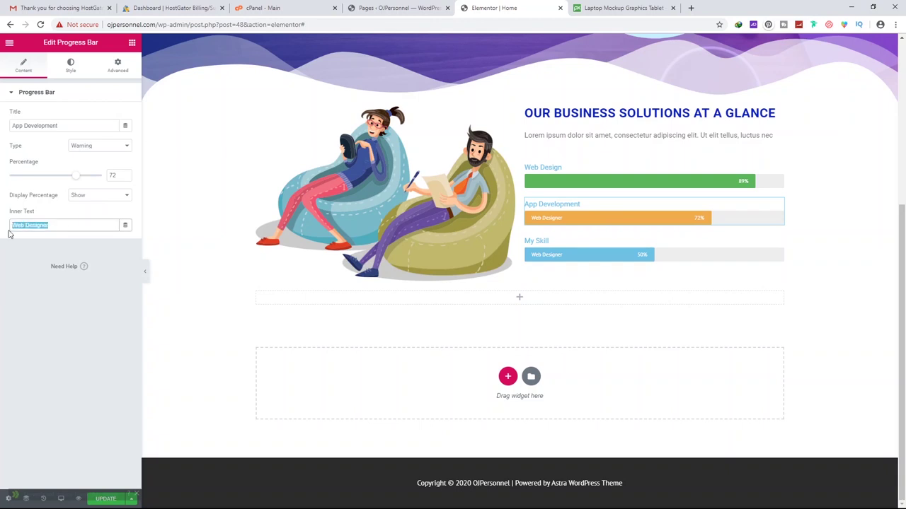
key(BackSpace)
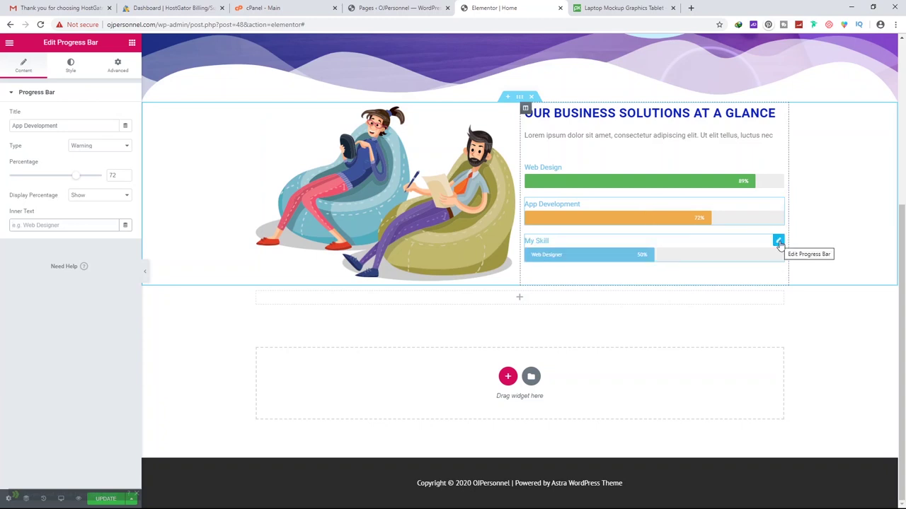
drag(78, 180, 81, 180)
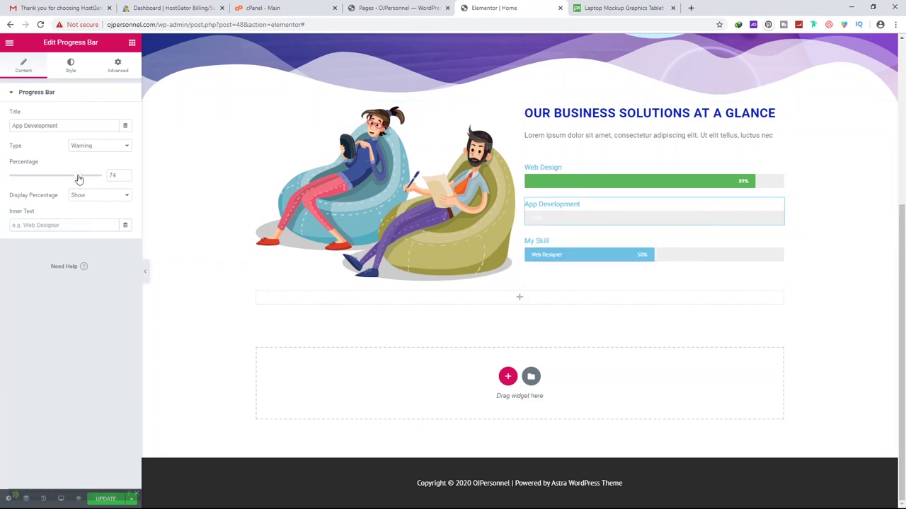
Make the third bar 'Logo Design' at 81%, Danger type, with no inner text
click(778, 242)
right_click(779, 244)
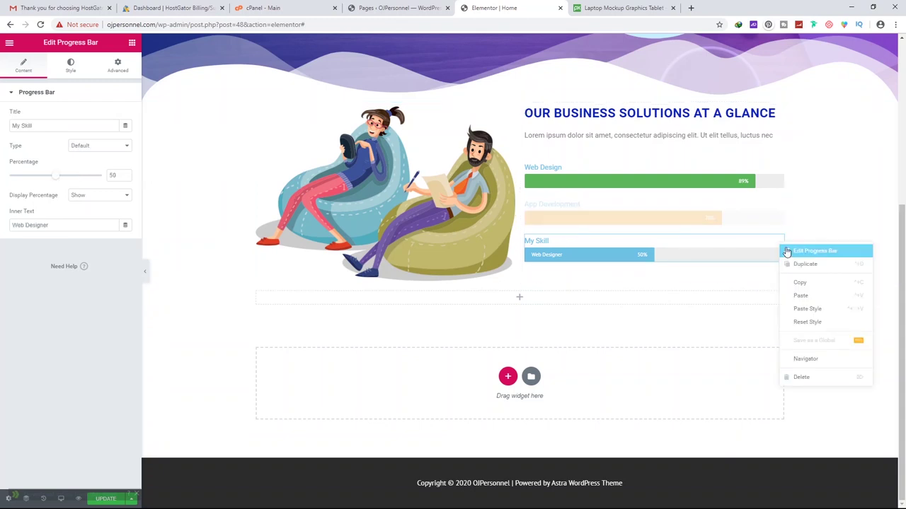
click(793, 247)
drag(56, 183, 86, 181)
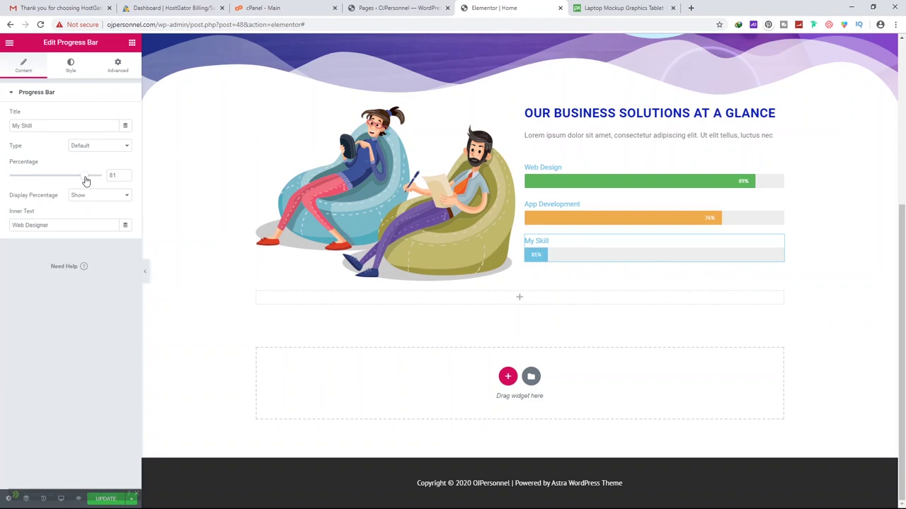
drag(67, 125, 2, 129)
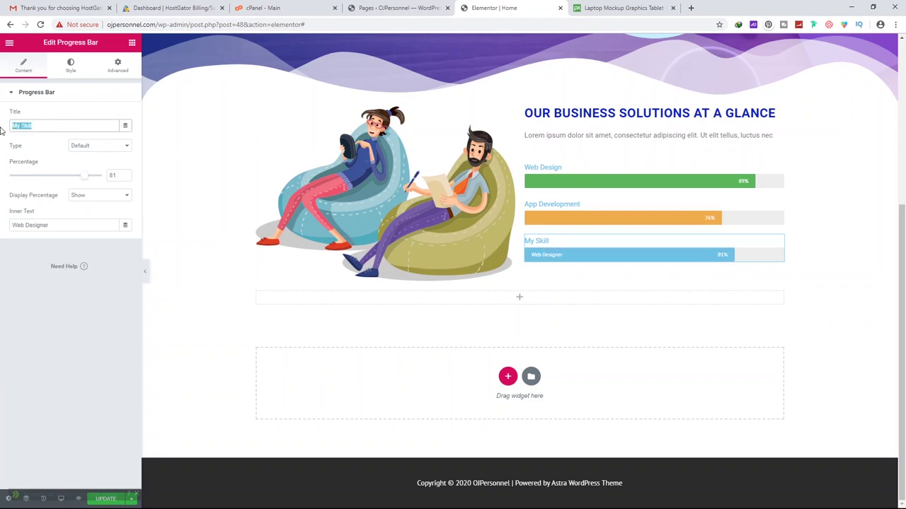
text(Logo Design)
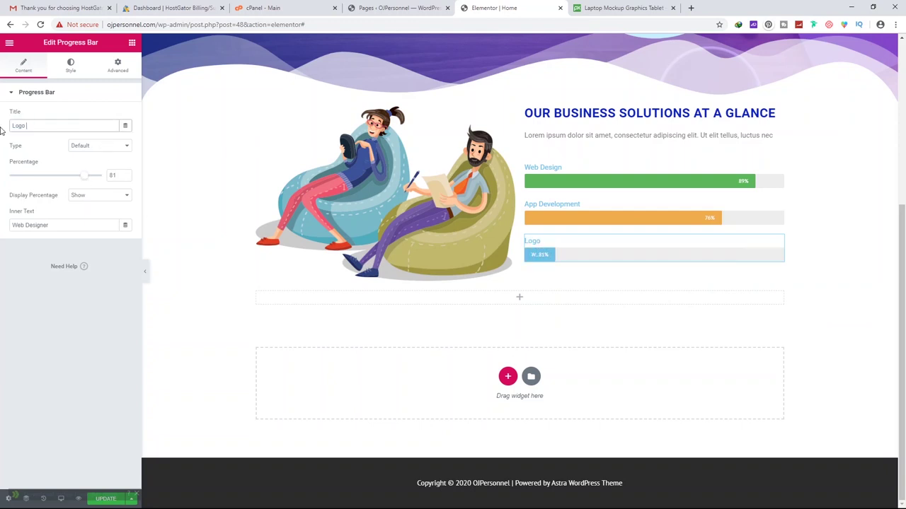
triple_click(64, 225)
key(BackSpace)
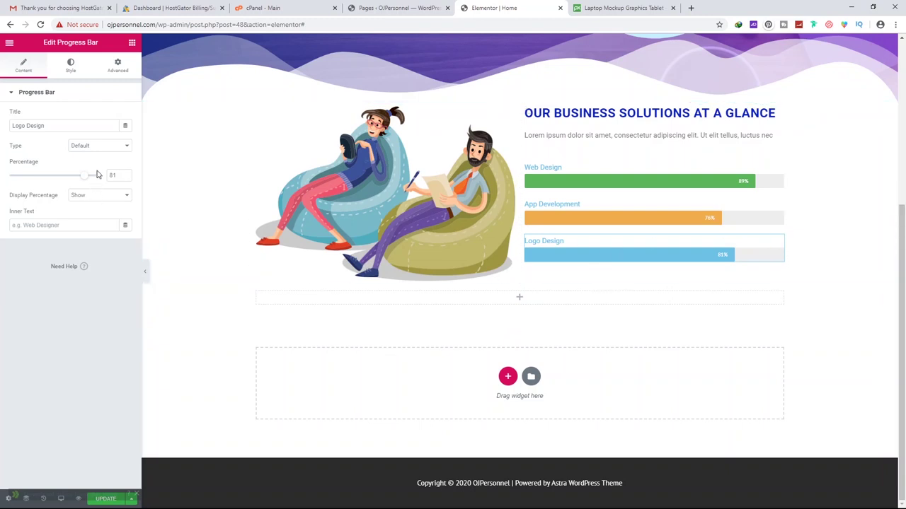
click(95, 146)
click(85, 220)
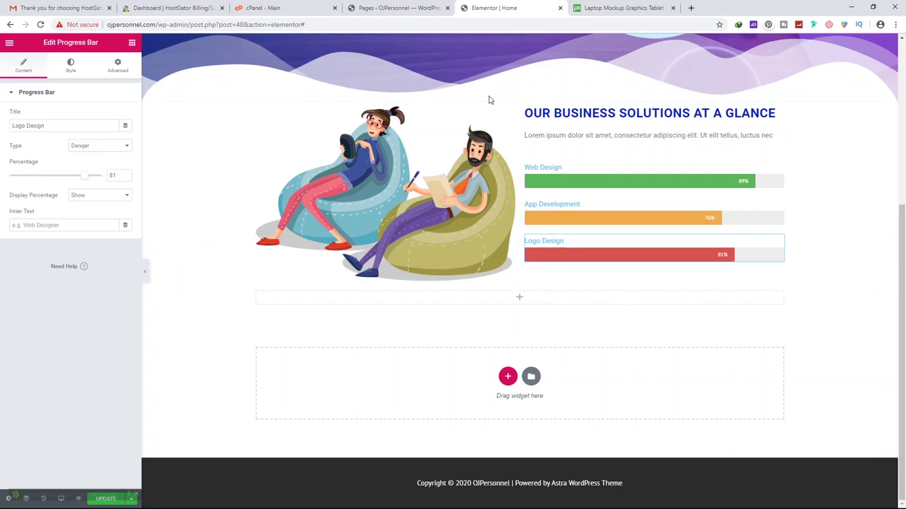
scroll(542, 95, up, 3)
scroll(518, 166, down, 2)
scroll(556, 245, up, 1)
scroll(556, 246, down, 2)
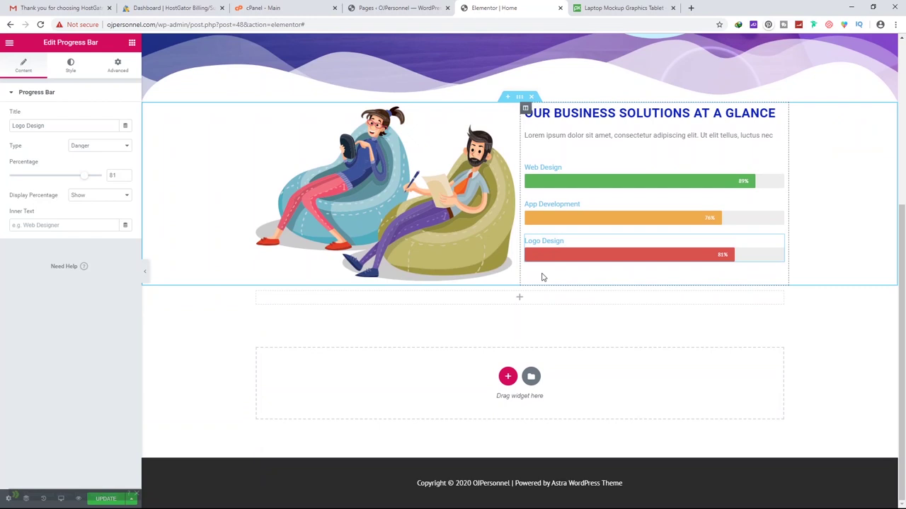
Set the section's padding to 70 top and bottom and 0 left and right
click(520, 97)
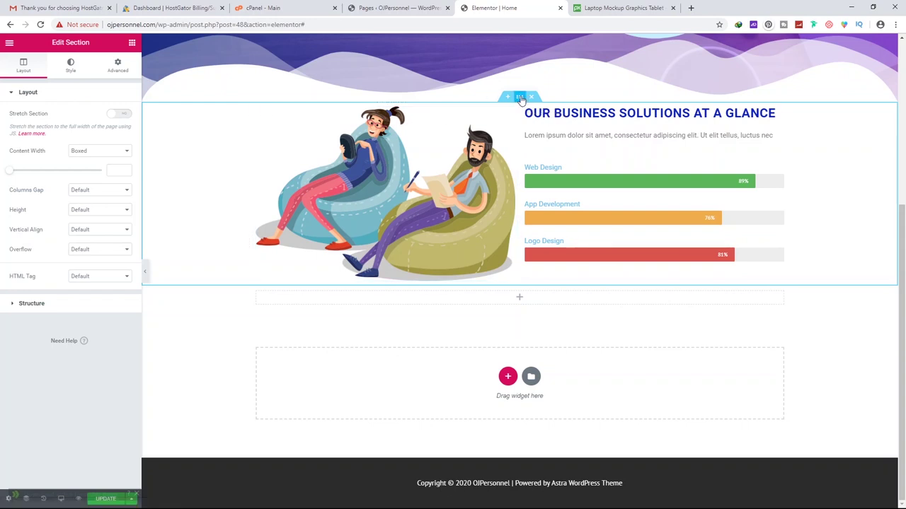
click(118, 65)
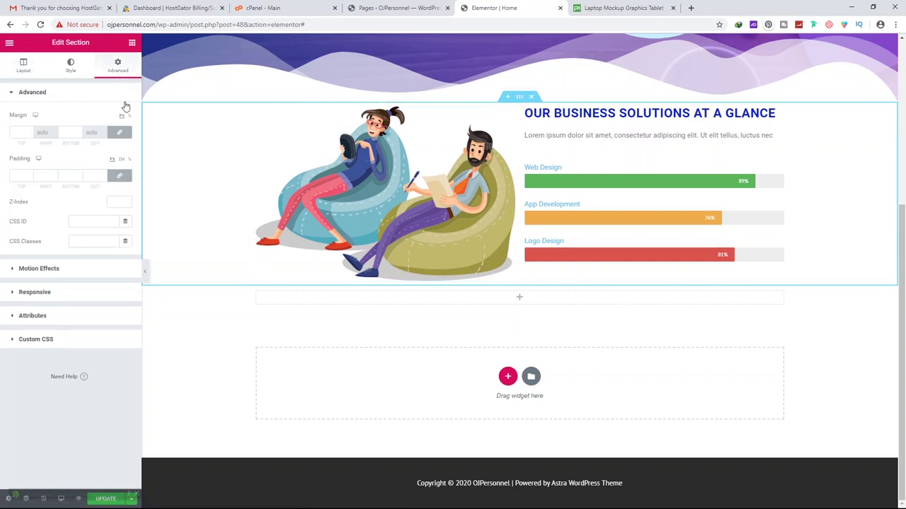
click(28, 174)
text(50)
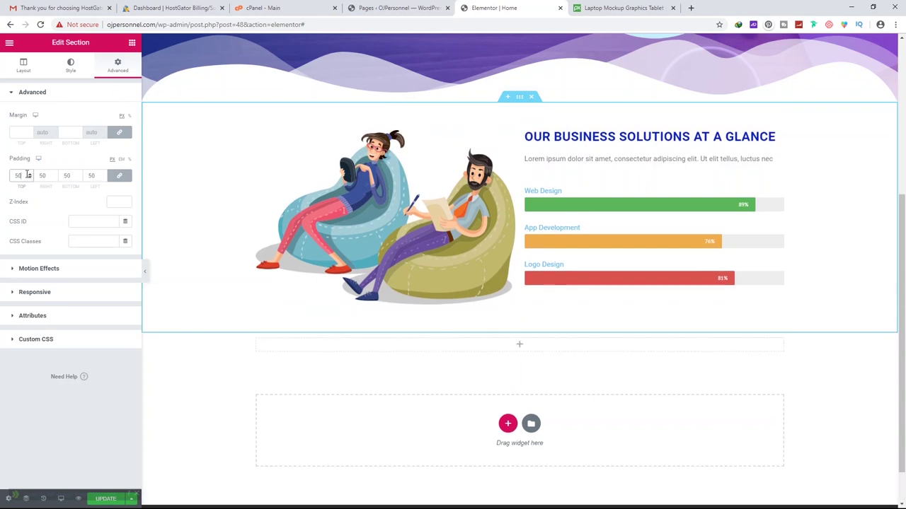
drag(21, 178, 5, 179)
text(70)
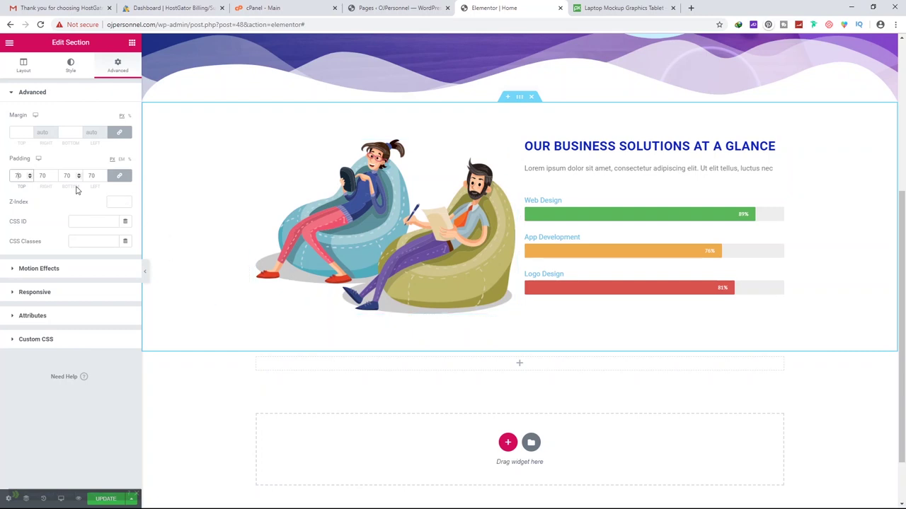
click(118, 175)
double_click(41, 176)
text(0)
double_click(92, 176)
text(0)
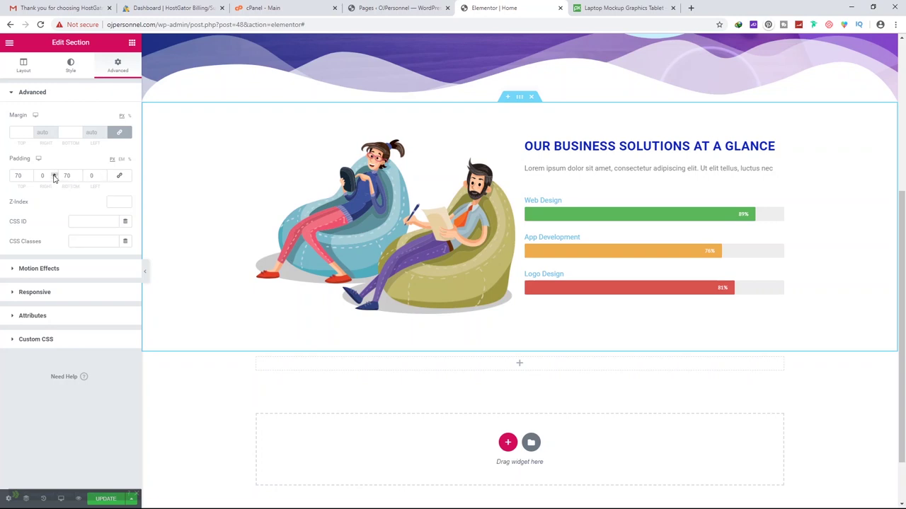
click(467, 229)
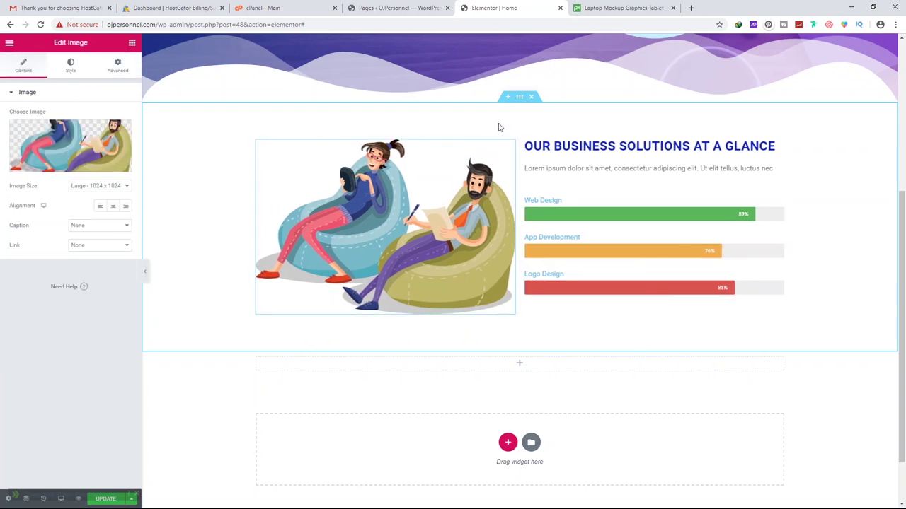
Delete the thin empty section and add a new single-column section below the illustration
scroll(519, 371, down, 1)
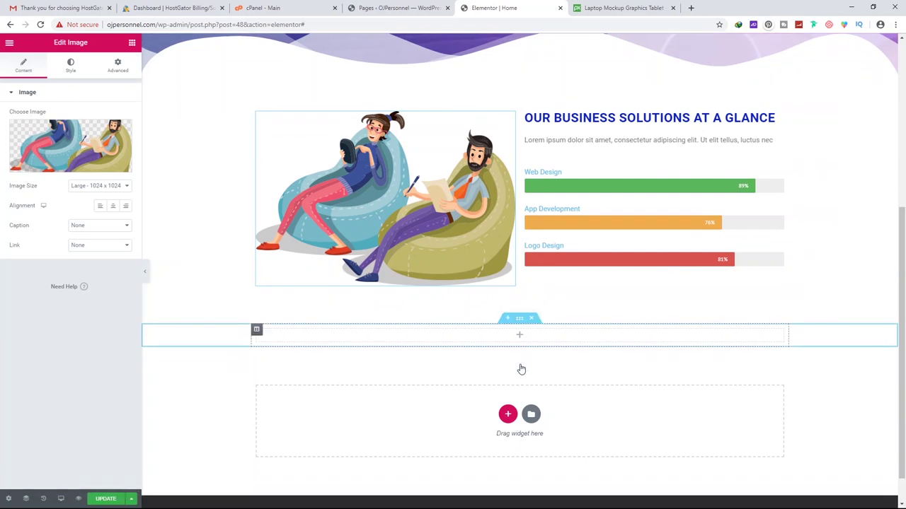
click(532, 282)
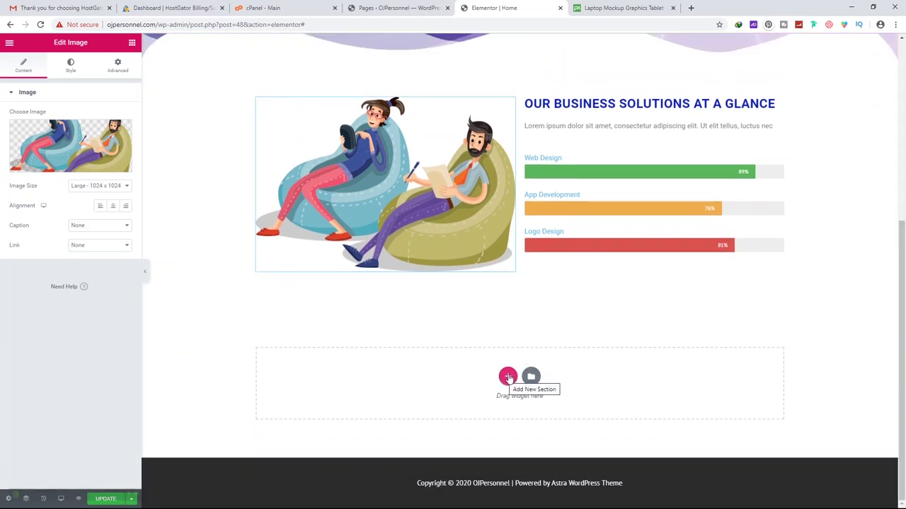
click(508, 377)
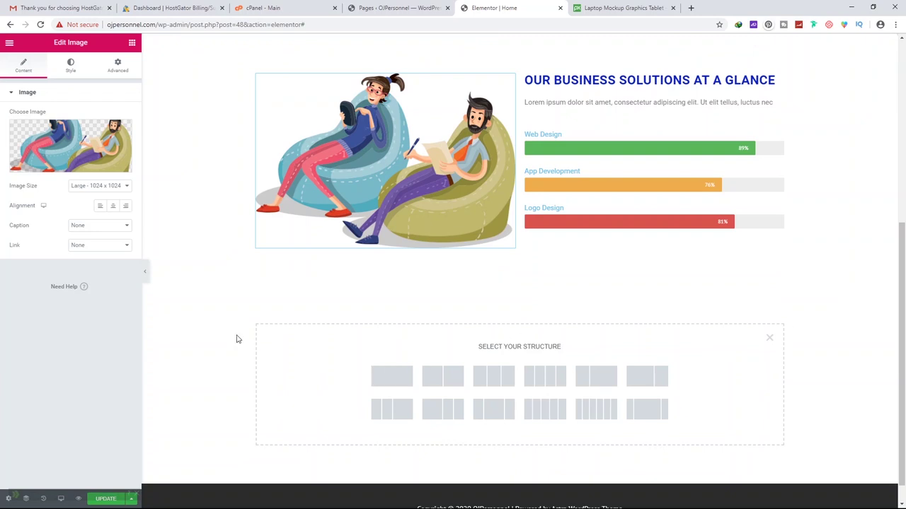
click(391, 377)
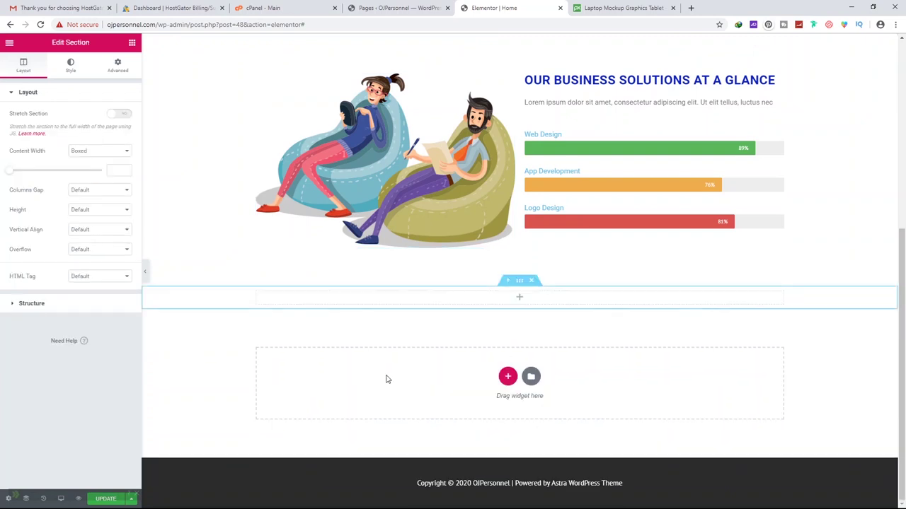
Add Heading and Text Editor widgets, pasting 'A better website means a better user experience' as the heading
click(522, 301)
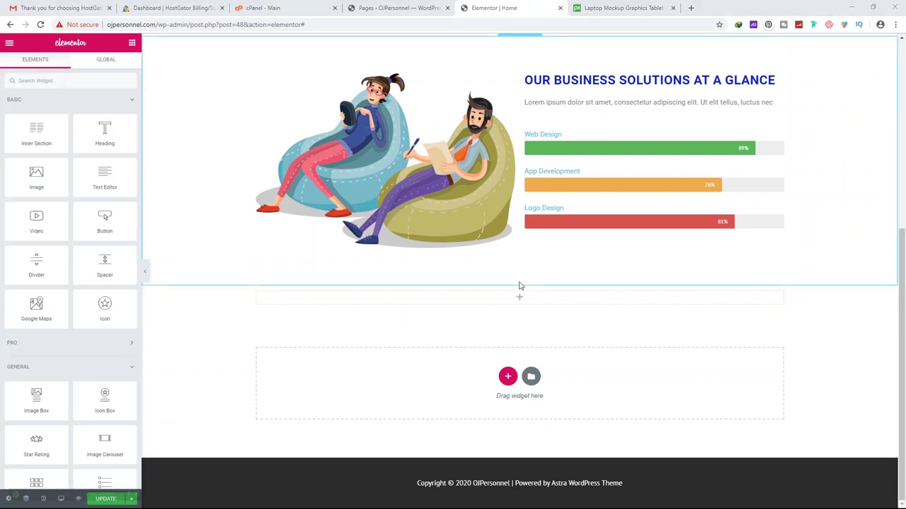
drag(107, 129, 529, 301)
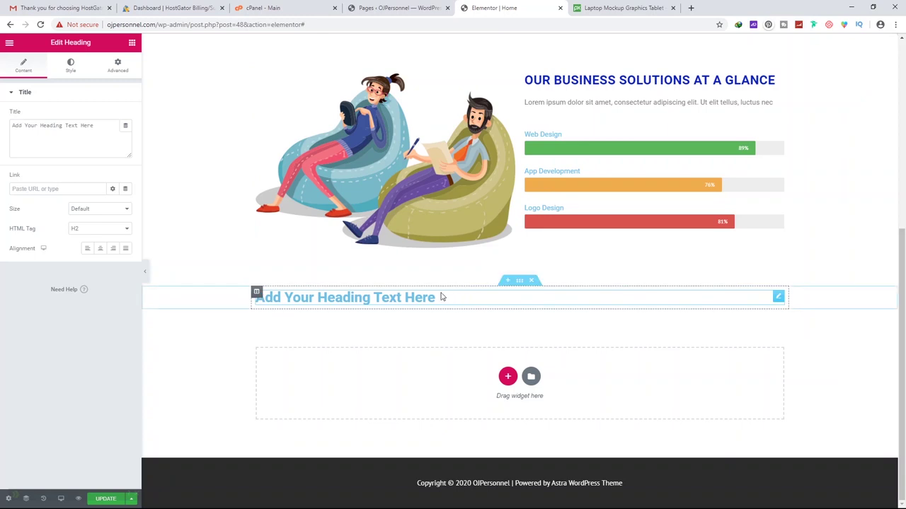
click(132, 44)
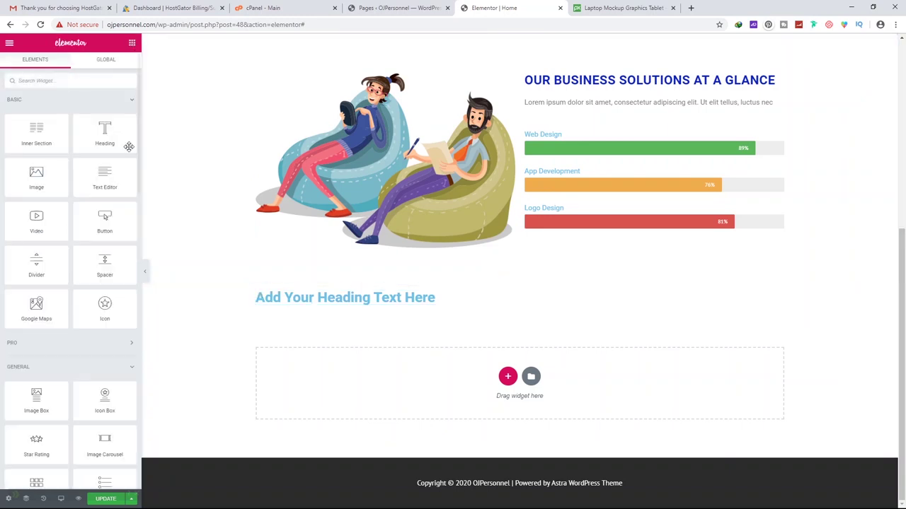
drag(106, 177, 444, 303)
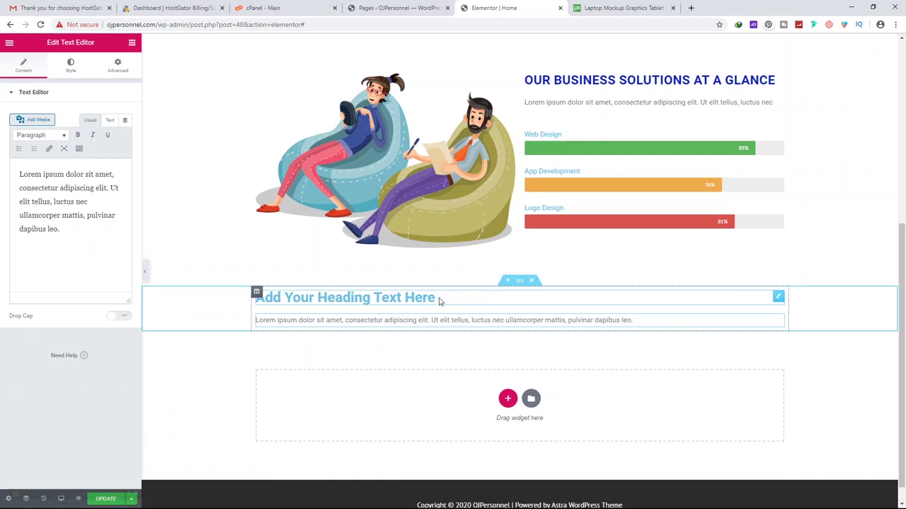
triple_click(348, 298)
text(A better website means a better user experience)
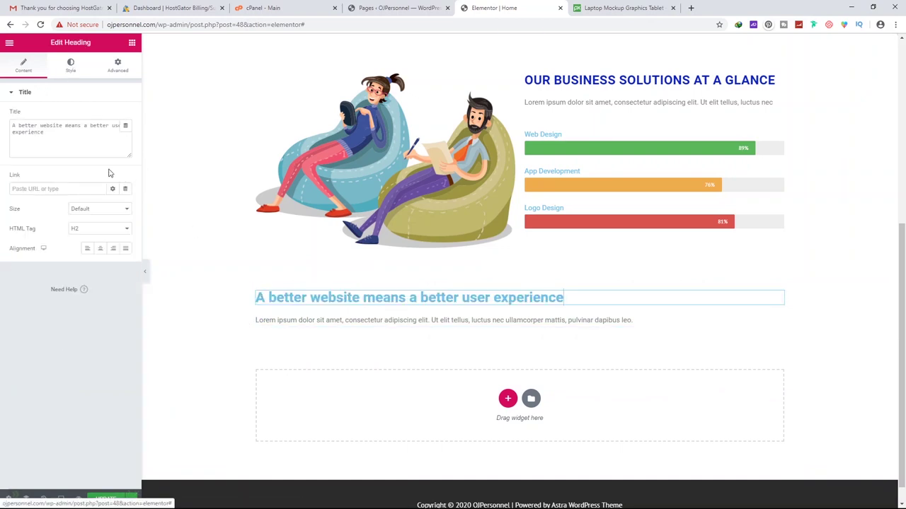
Set the 'A better website' heading's alignment to Center and select its section
click(102, 249)
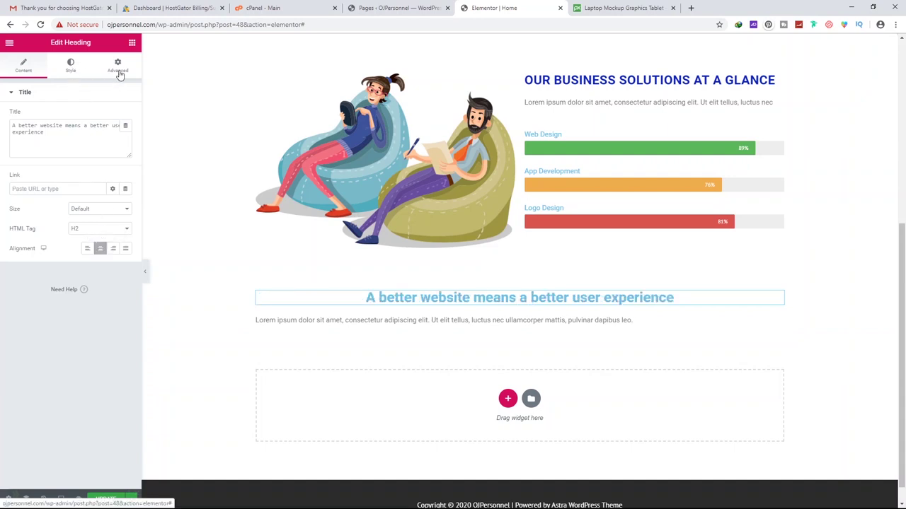
click(71, 68)
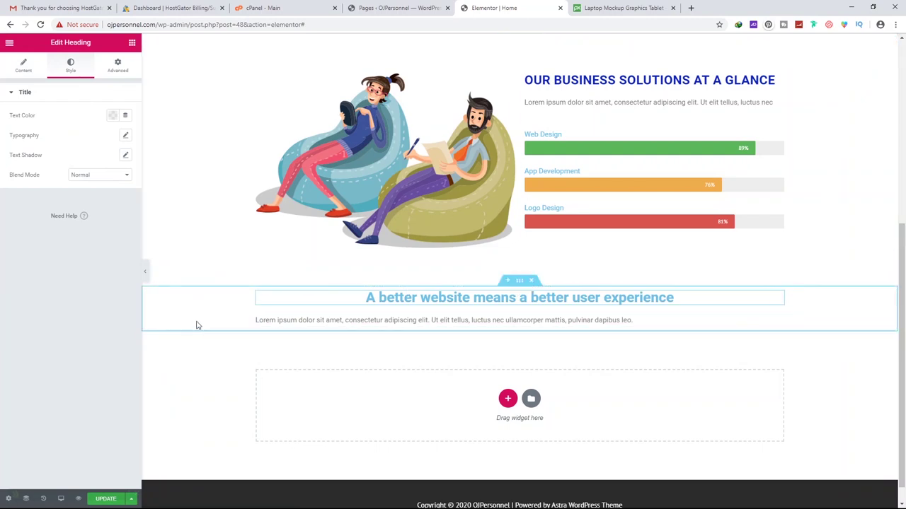
click(520, 281)
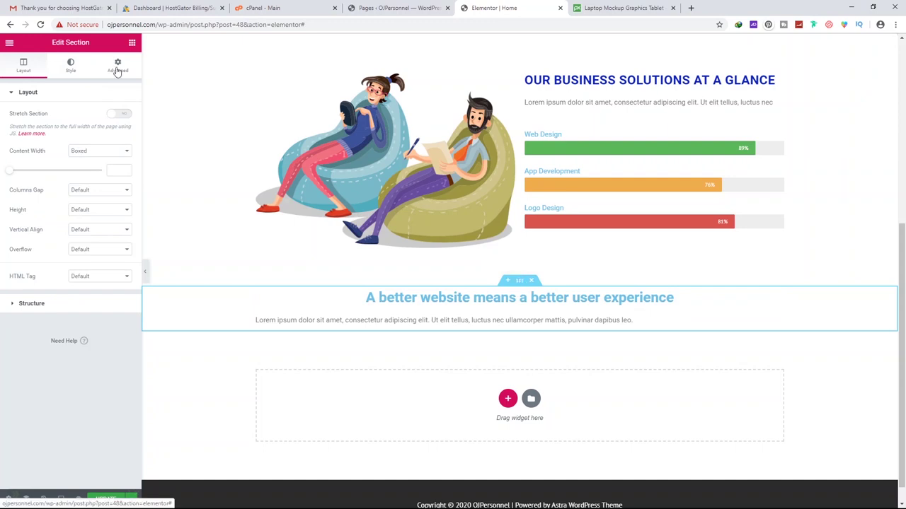
Give the section a gradient background running from a blue first colour to a purple second colour
click(118, 67)
click(71, 65)
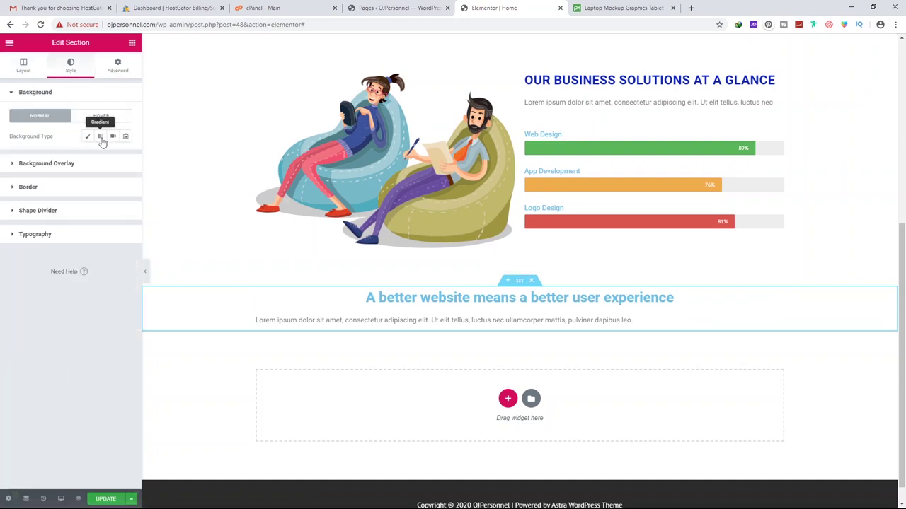
click(100, 137)
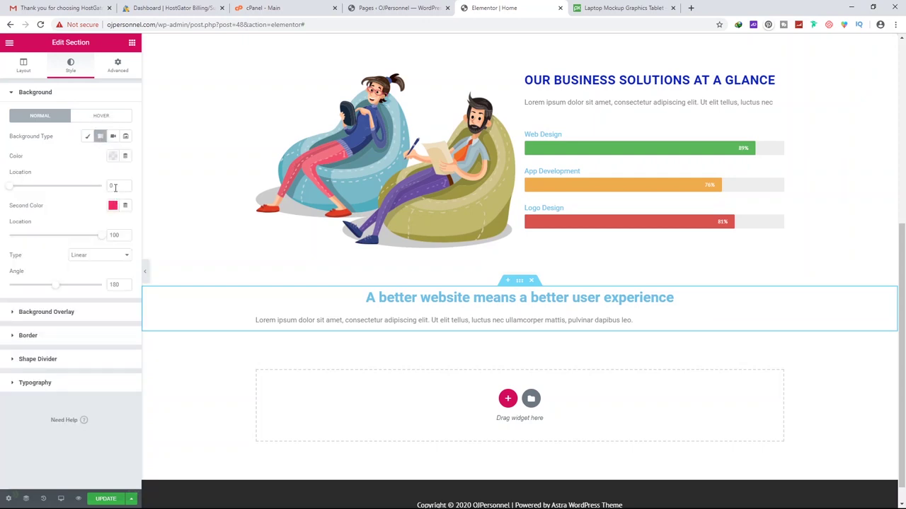
click(113, 156)
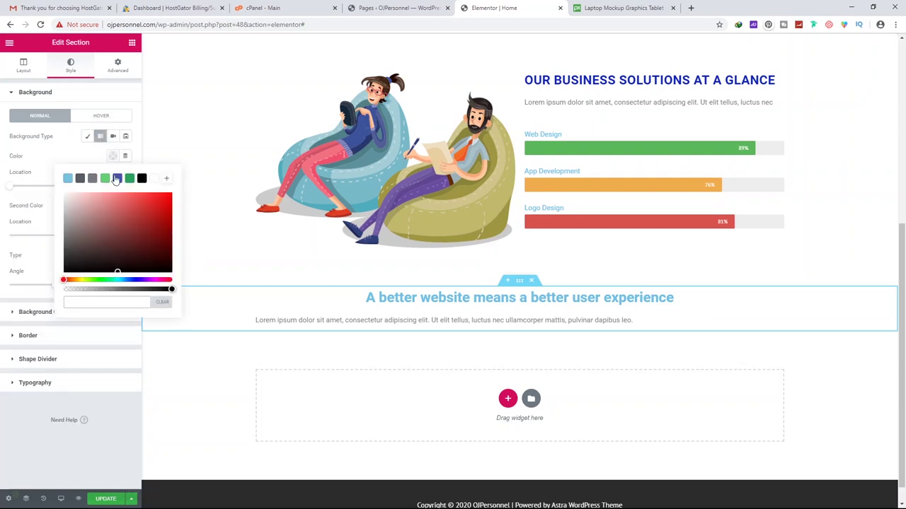
click(117, 178)
click(64, 161)
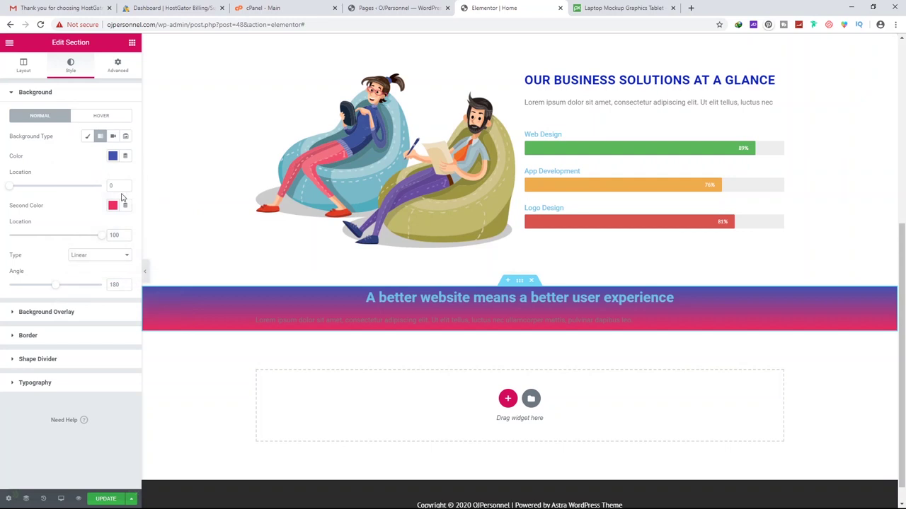
click(112, 206)
click(148, 329)
click(153, 266)
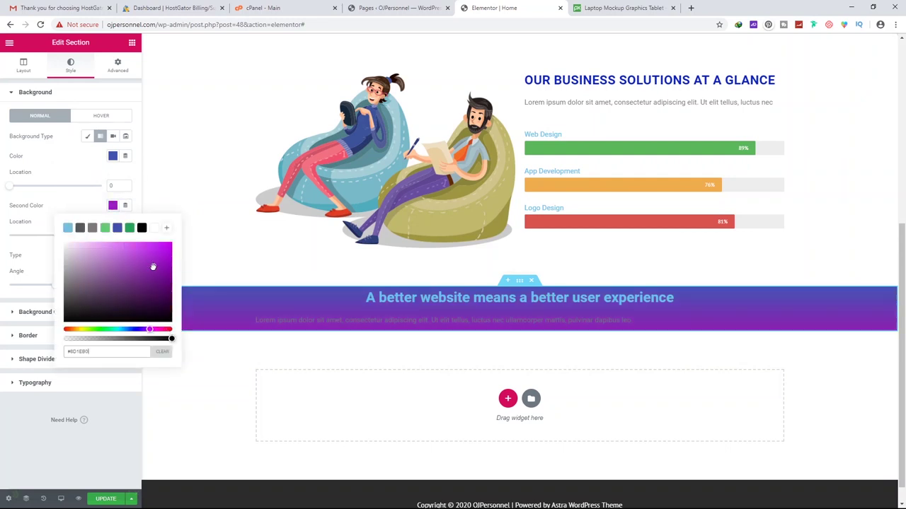
click(117, 65)
click(24, 176)
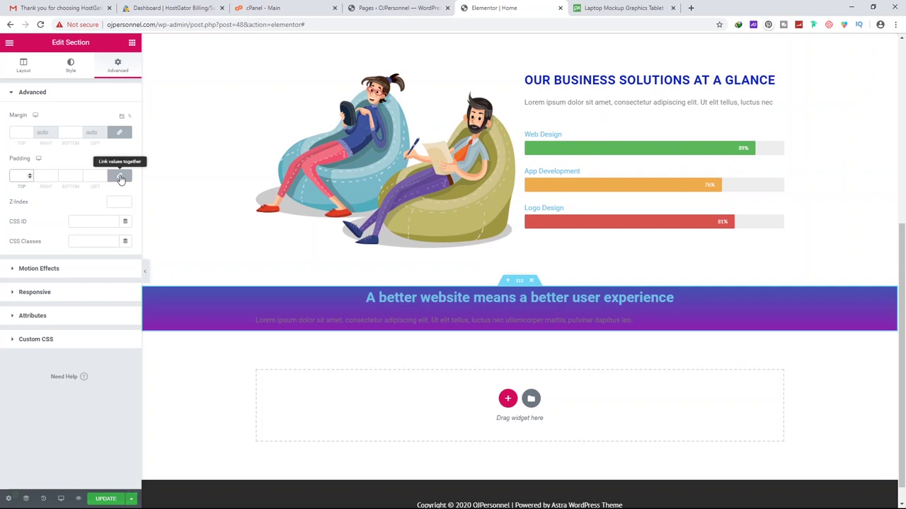
Unlink the section padding and set top and bottom to 120 px, sides 0
click(121, 177)
click(19, 175)
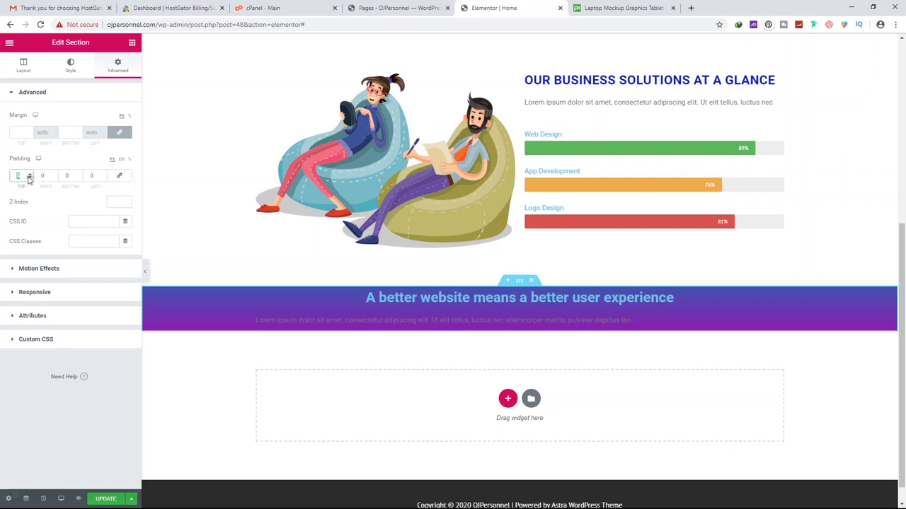
text(40)
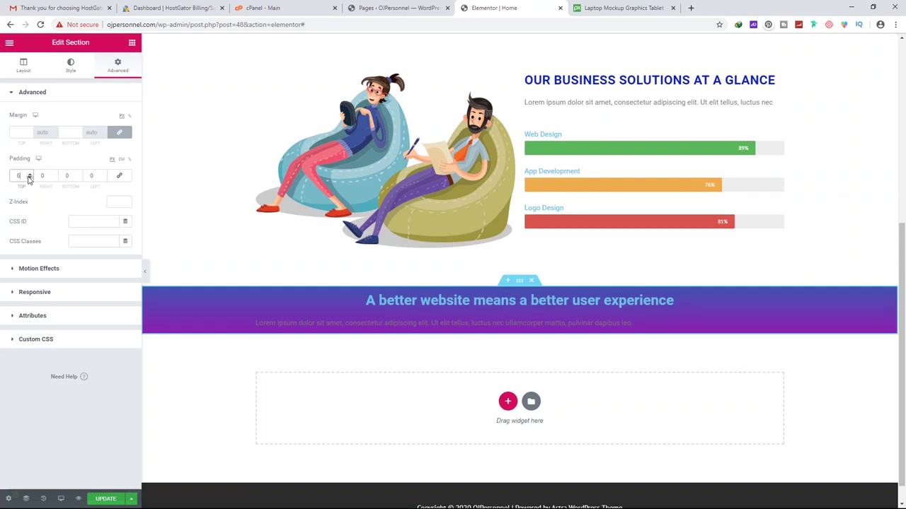
click(65, 176)
text(60)
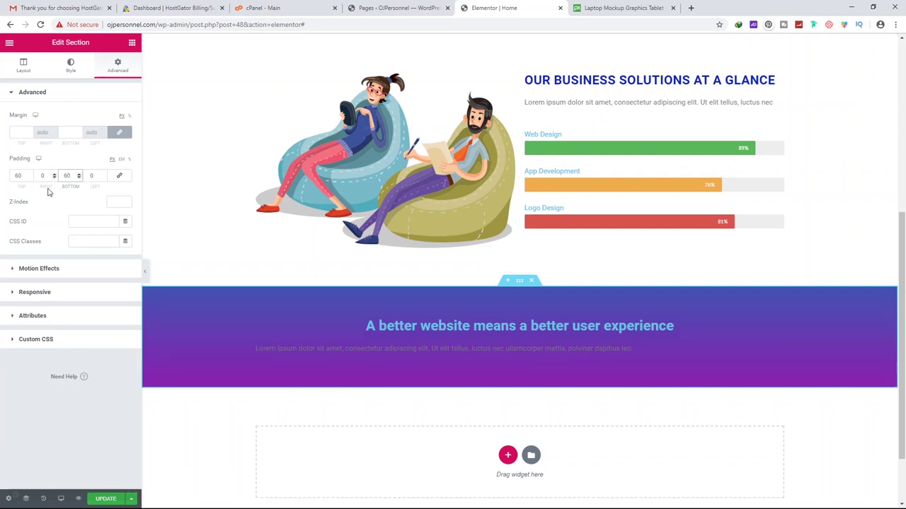
double_click(11, 177)
text(120)
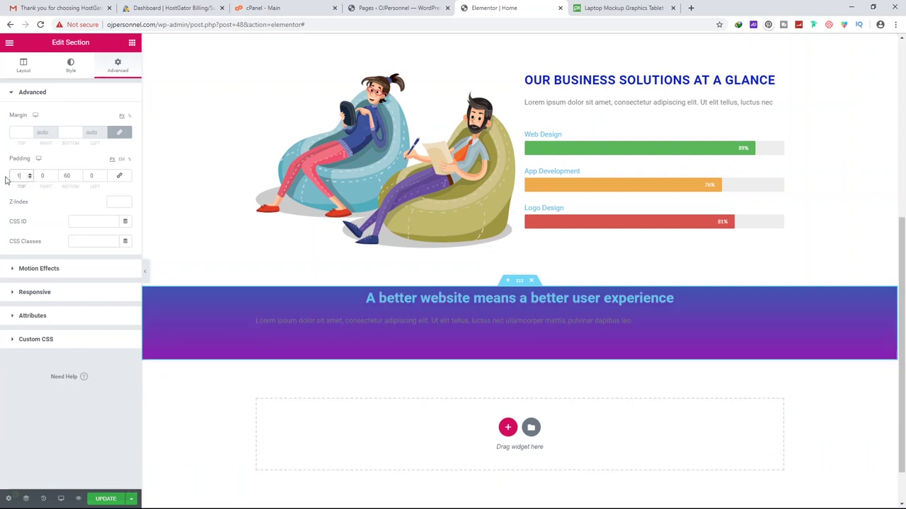
double_click(67, 176)
text(10)
text(0)
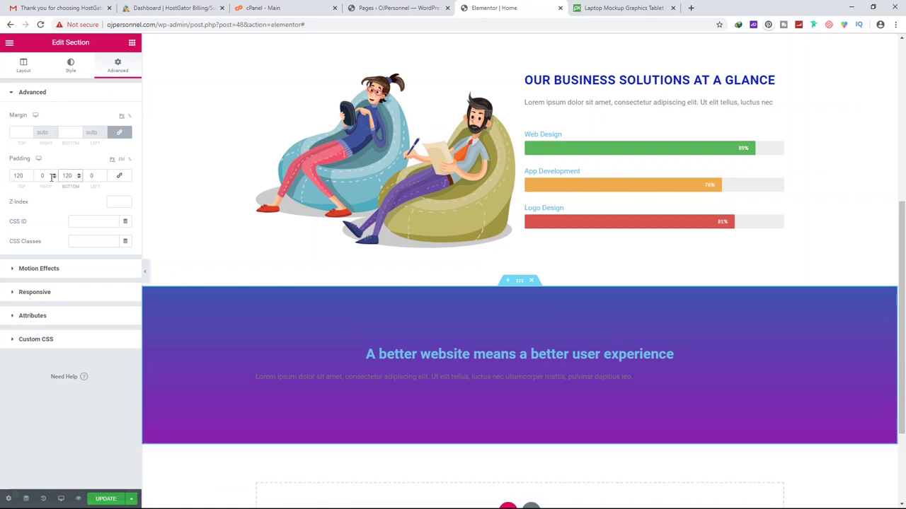
scroll(318, 269, down, 2)
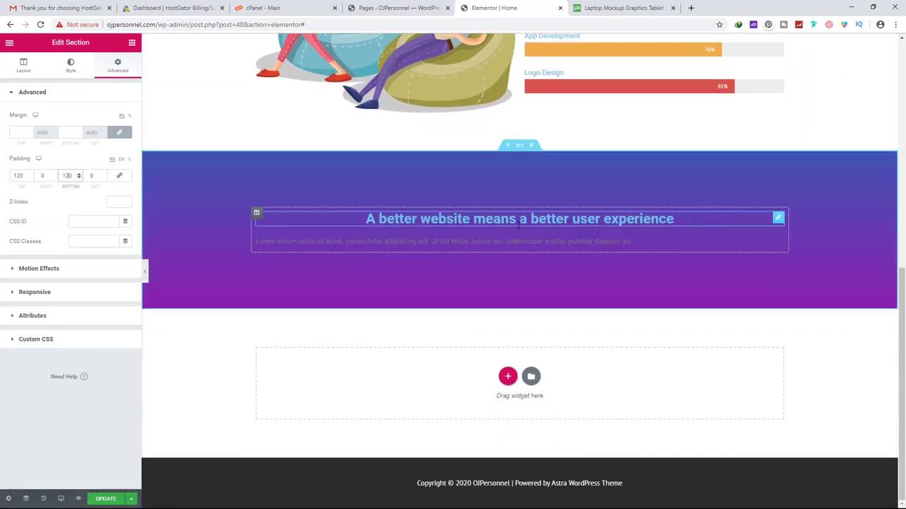
Make the banner heading text white
click(474, 219)
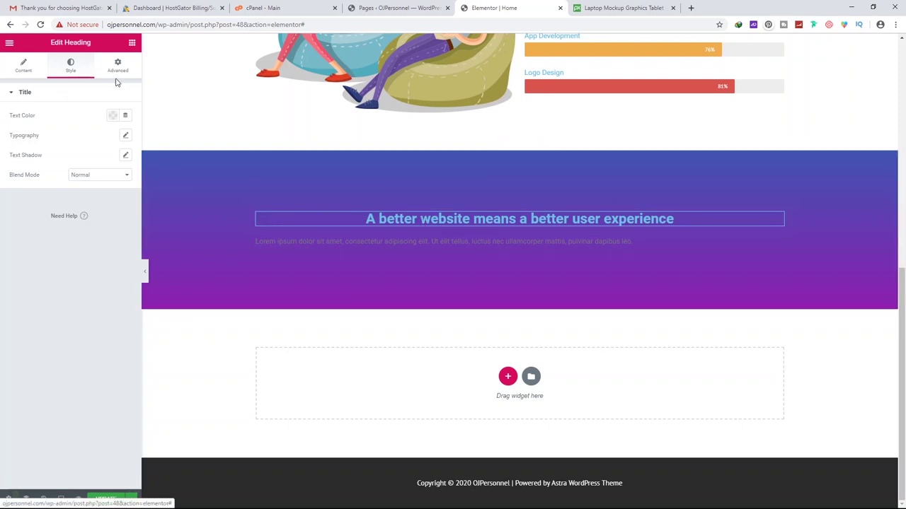
click(112, 116)
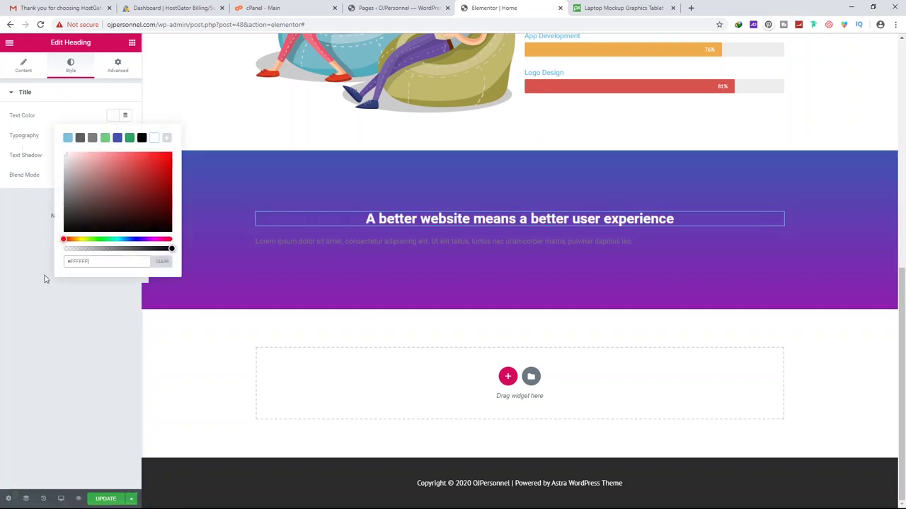
click(106, 286)
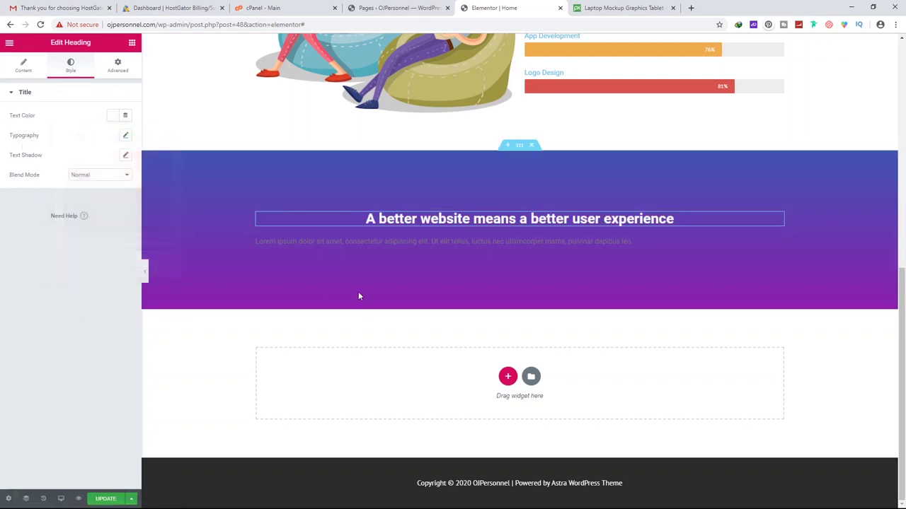
Set the heading typography to Raleway at size 44 so it fits one line
click(126, 137)
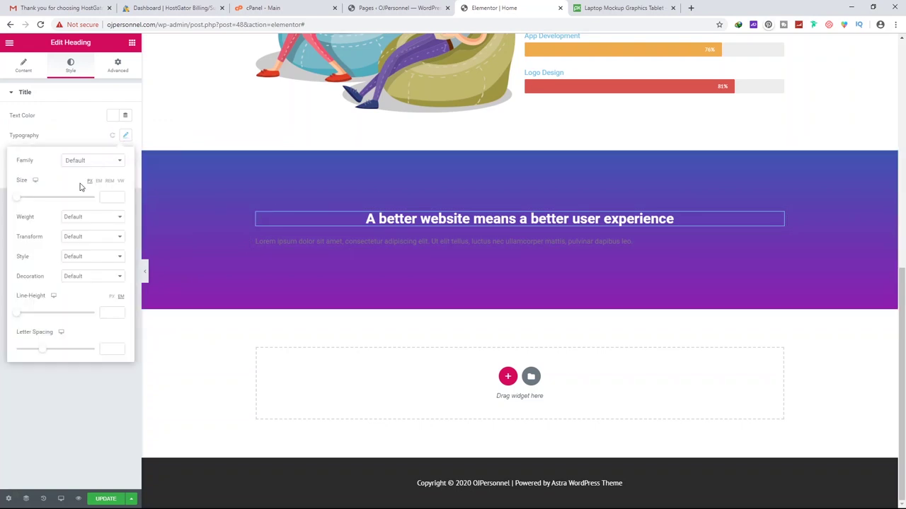
drag(18, 200, 37, 203)
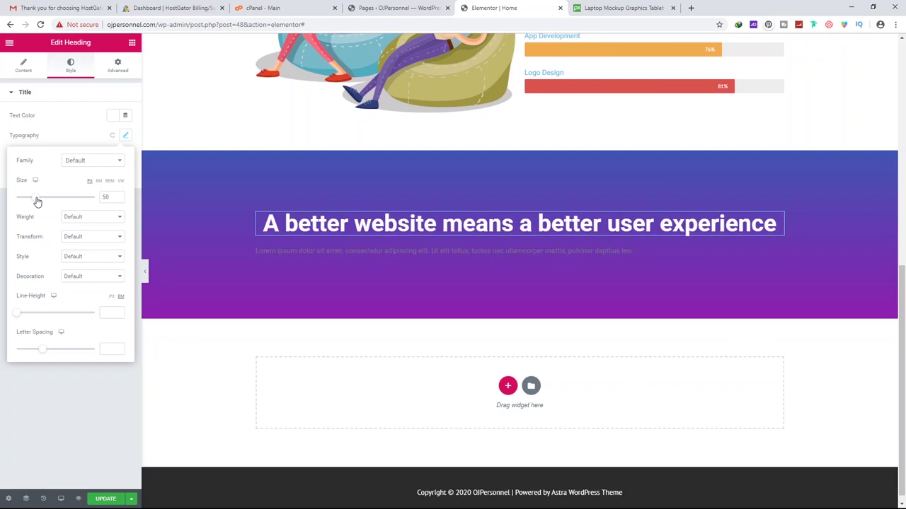
click(80, 163)
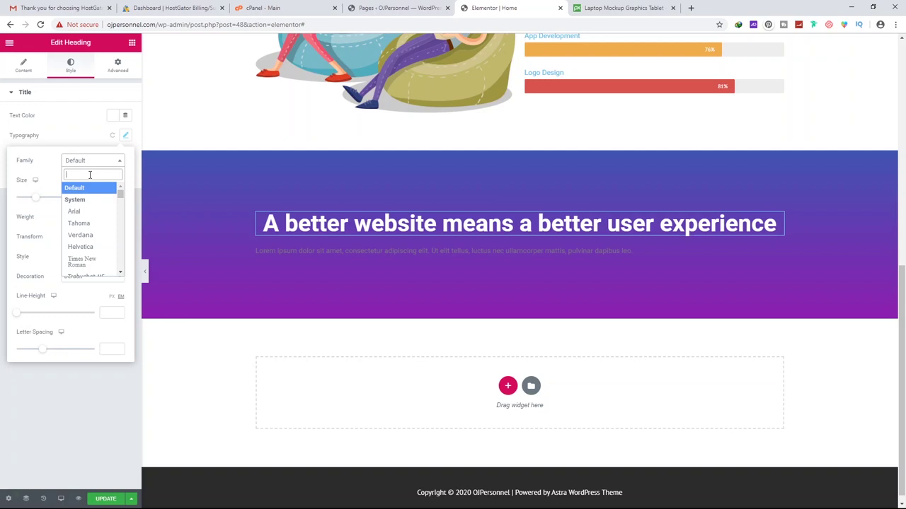
text(rale)
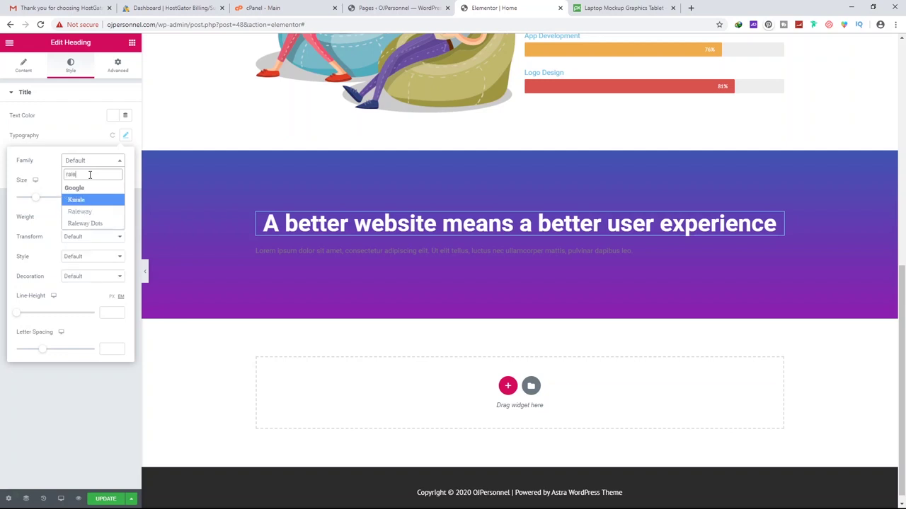
click(95, 212)
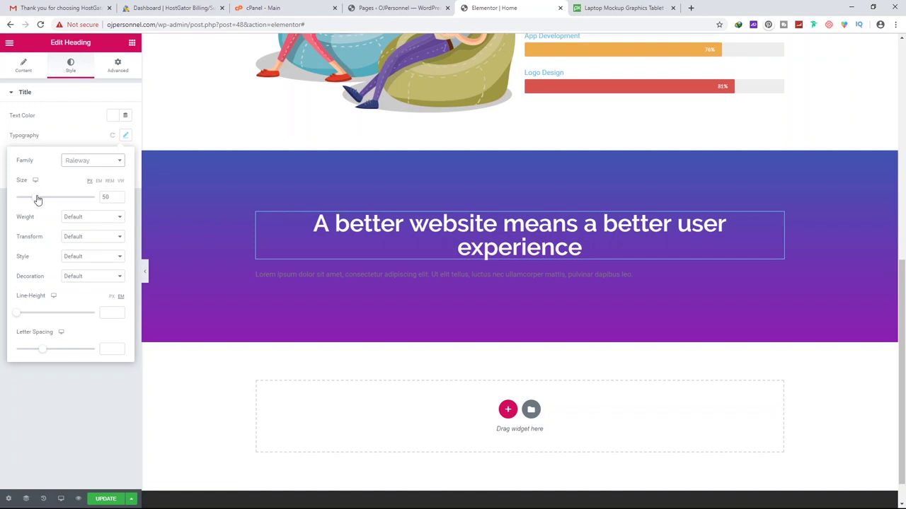
drag(37, 200, 34, 201)
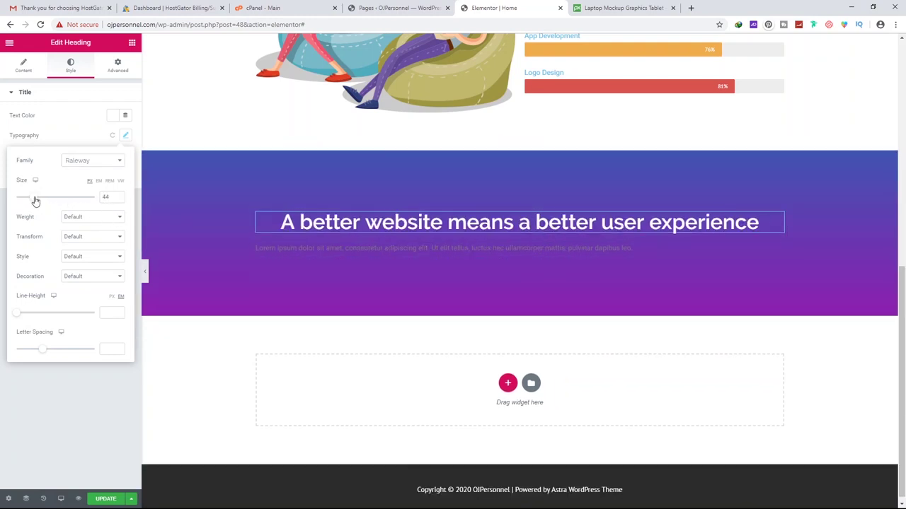
click(418, 247)
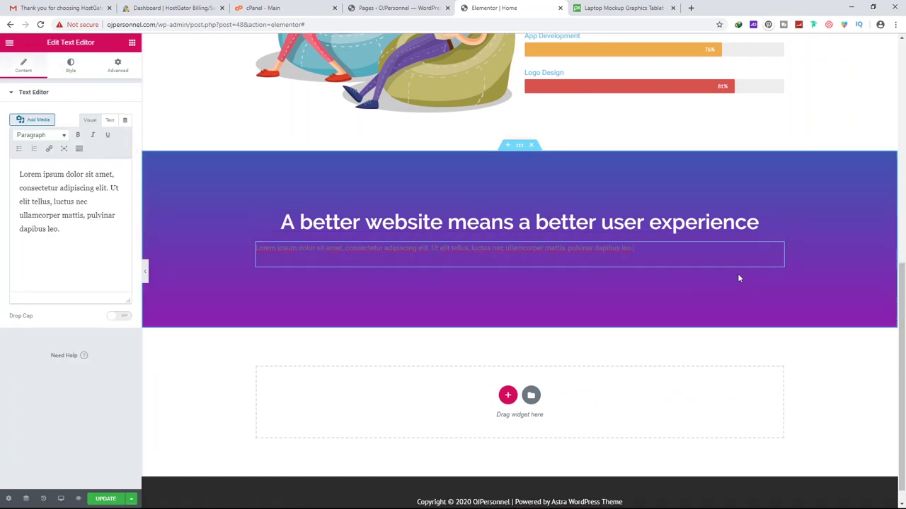
click(71, 68)
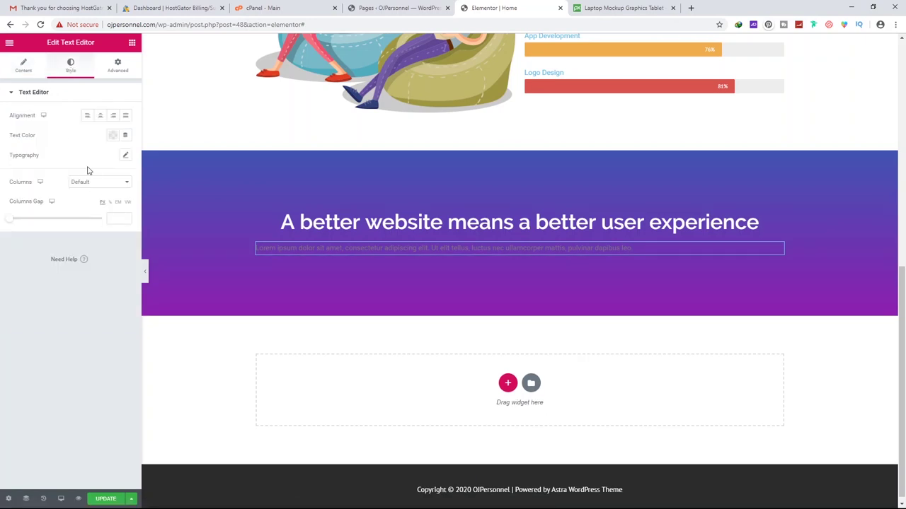
Make the Lorem ipsum paragraph text white
click(113, 136)
click(104, 181)
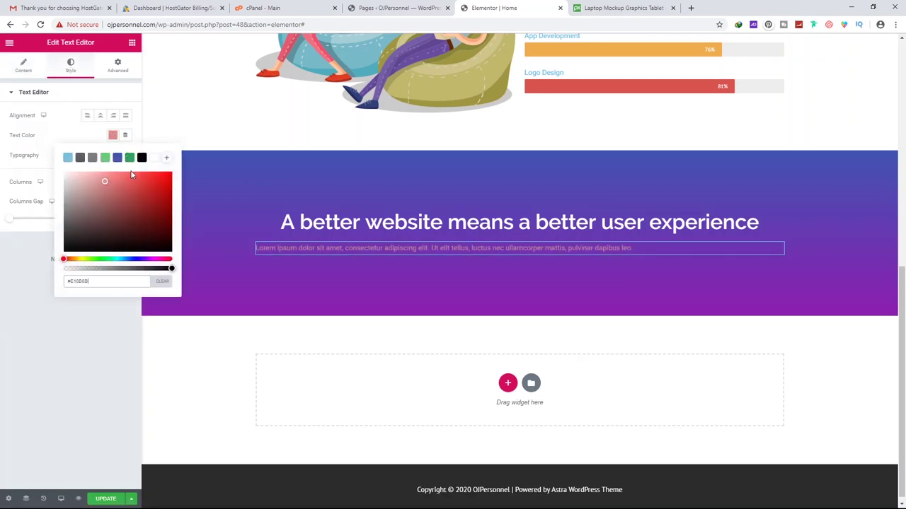
click(154, 159)
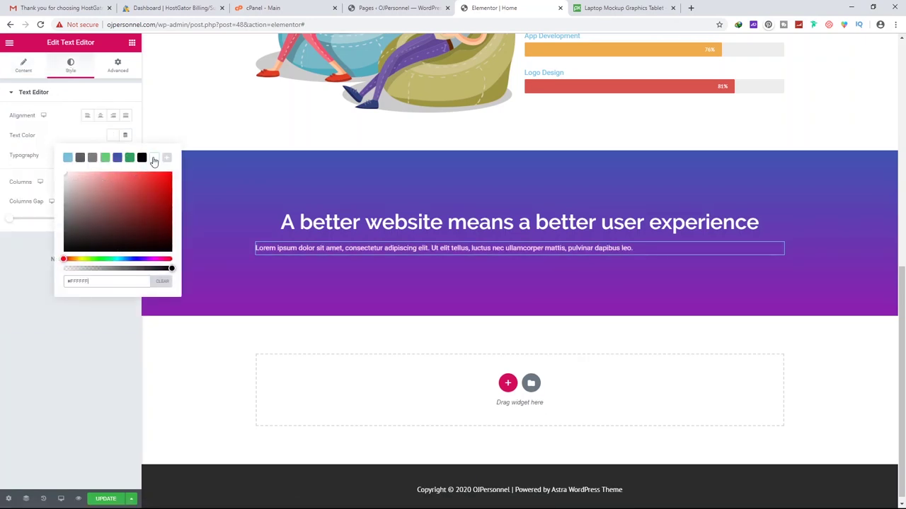
click(48, 292)
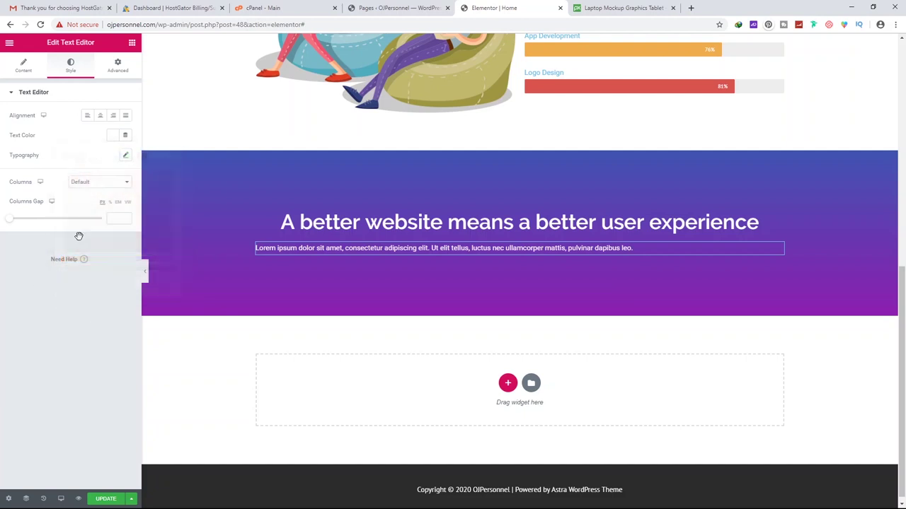
Set the paragraph to Raleway at size 15 and centre-align it
click(126, 158)
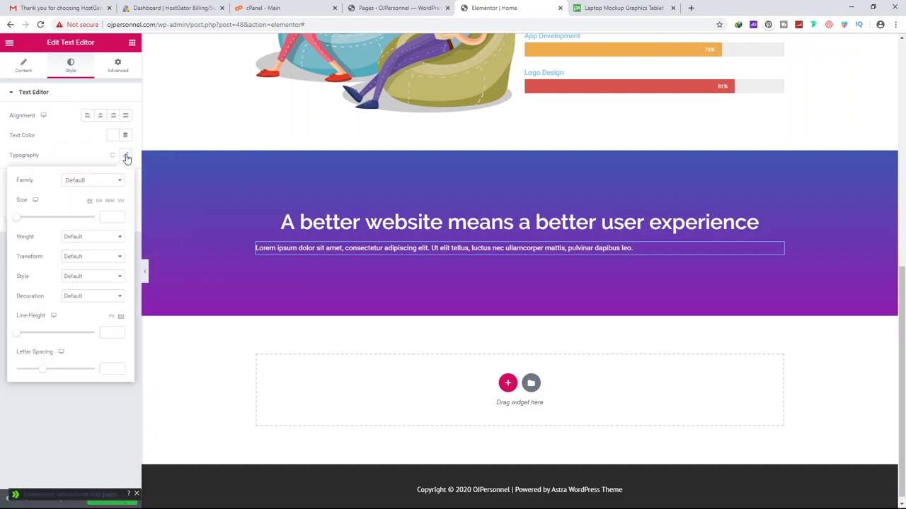
drag(18, 220, 23, 220)
click(94, 181)
text(rale)
click(81, 234)
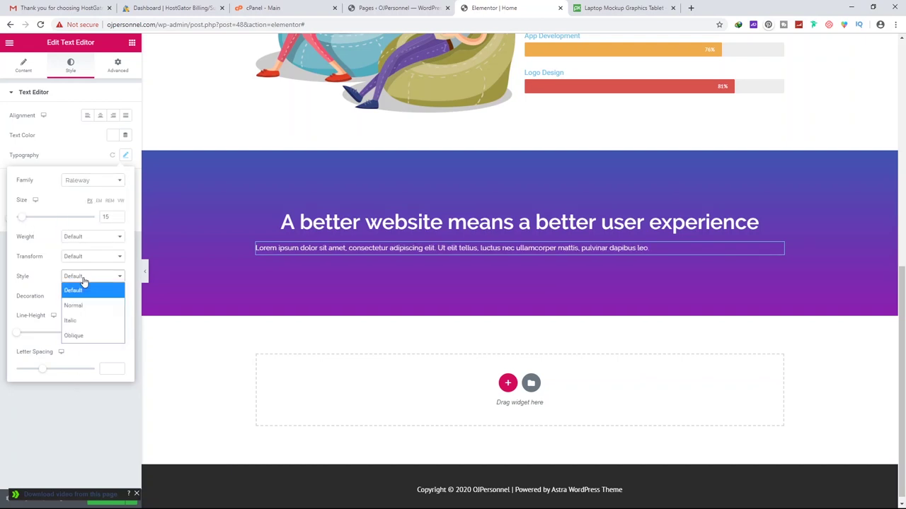
click(100, 115)
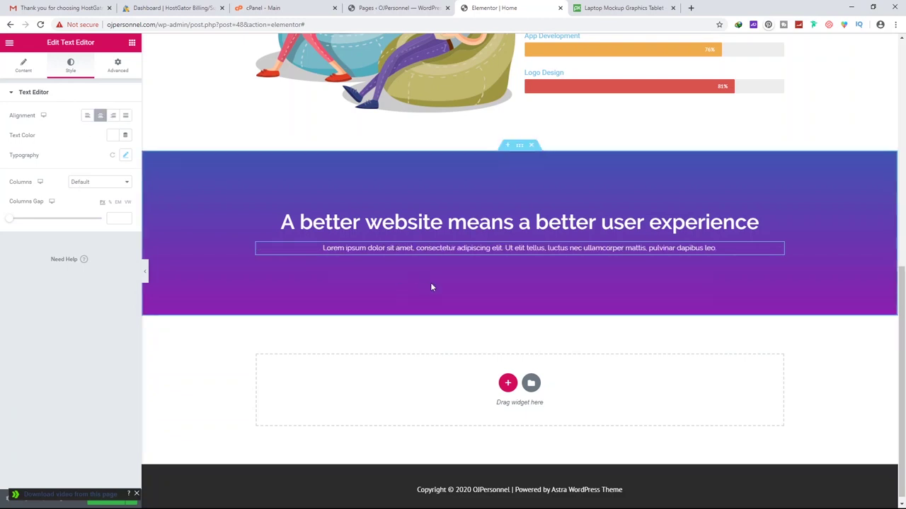
click(520, 146)
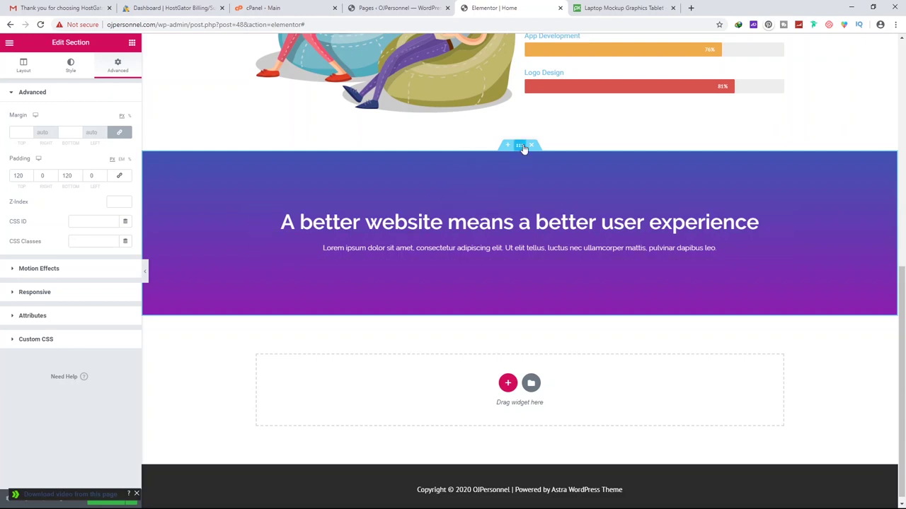
click(71, 65)
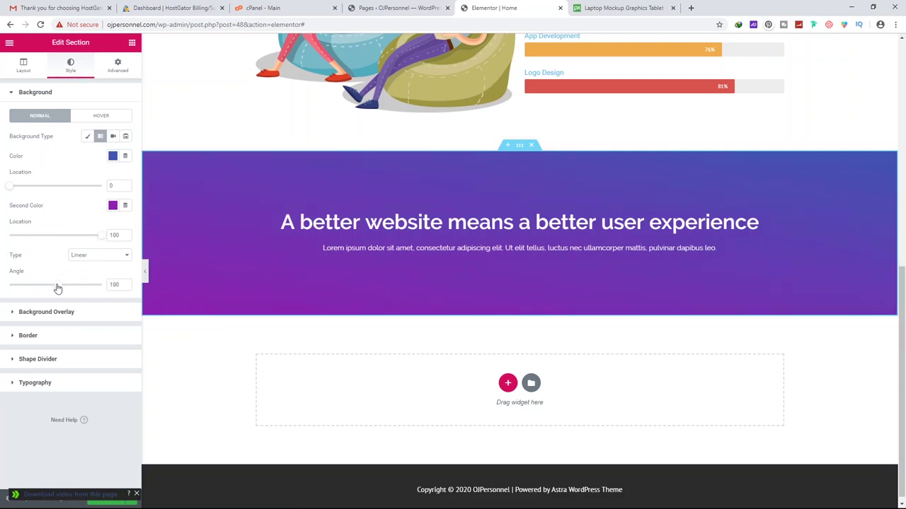
Set the gradient angle to 200° and move the purple stop's location to 95
mouse_move(61, 288)
mouse_down()
mouse_move(103, 293)
mouse_move(107, 285)
mouse_move(43, 282)
mouse_move(63, 281)
mouse_up()
drag(72, 236, 95, 239)
scroll(490, 291, down, 1)
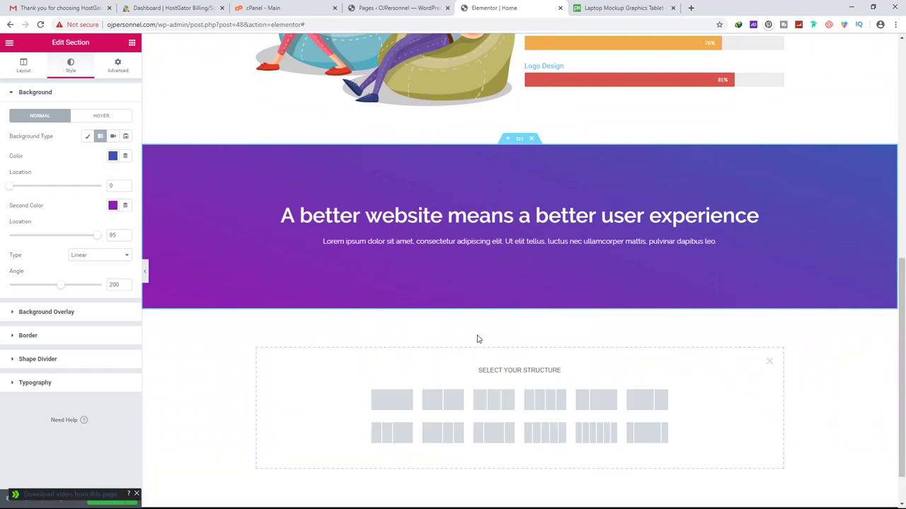
scroll(477, 339, down, 1)
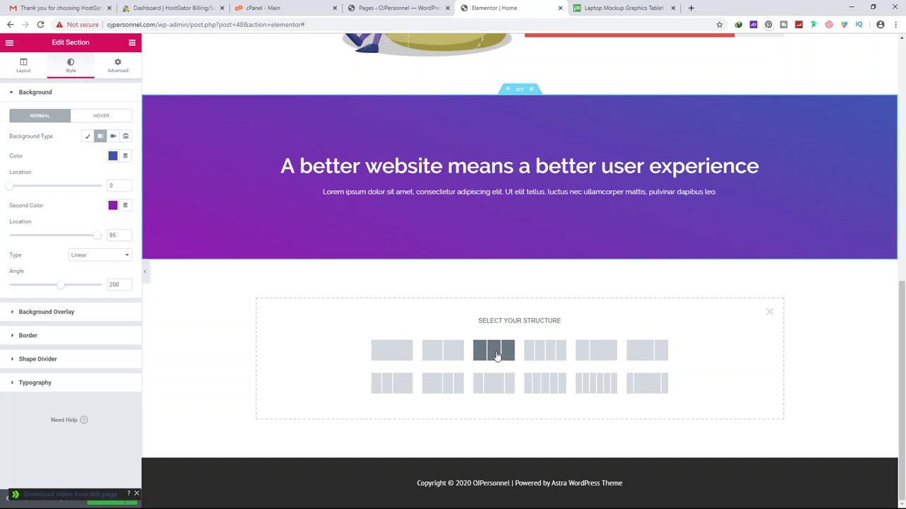
Create a three-column section under the banner and drag an Image Box into the first column
click(493, 352)
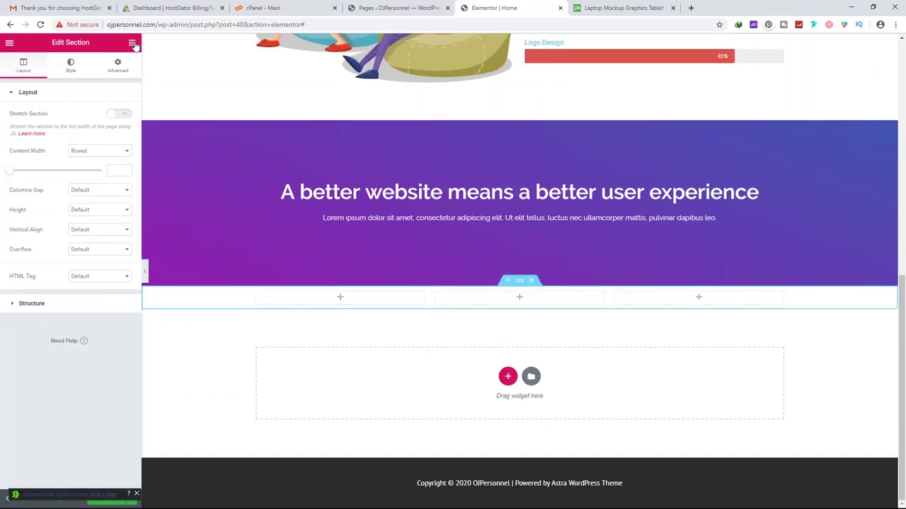
click(131, 42)
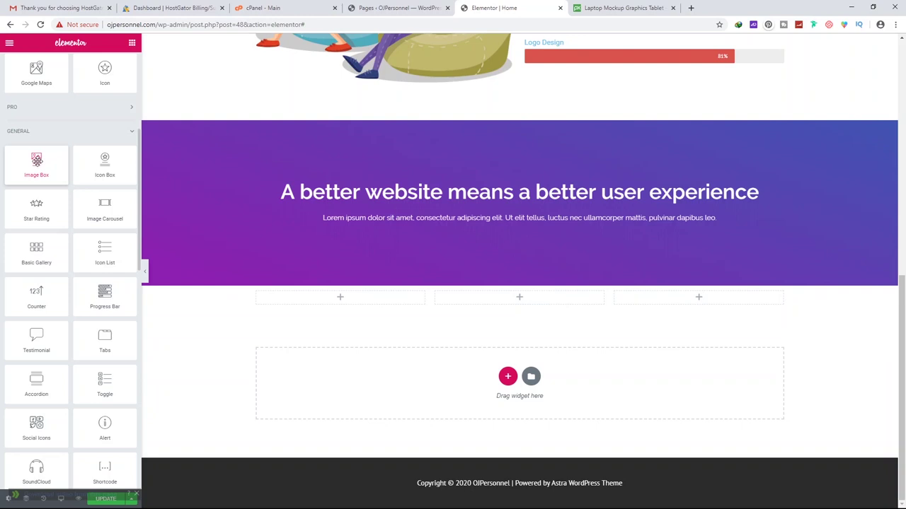
drag(34, 160, 353, 297)
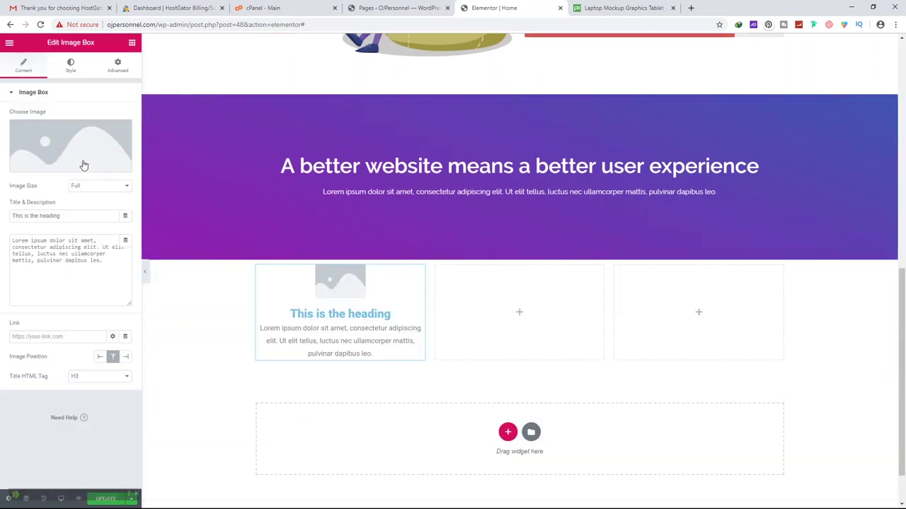
right_click(351, 290)
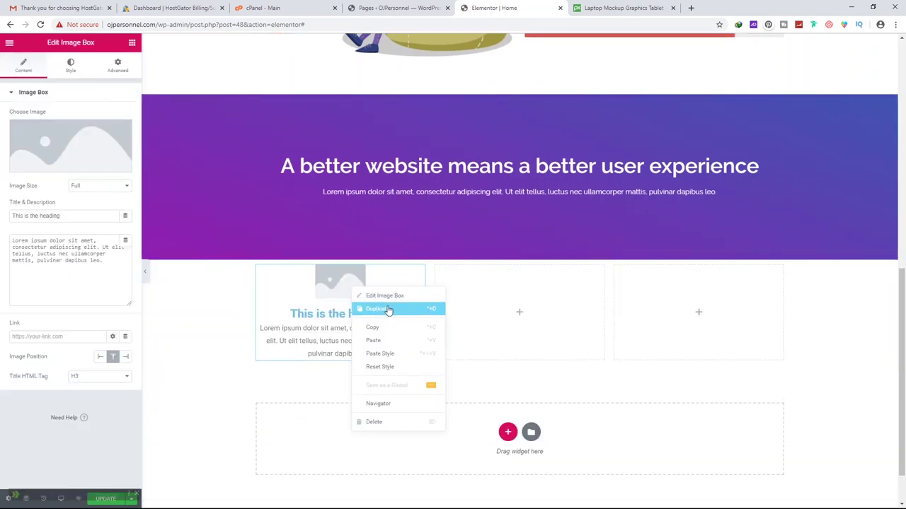
click(329, 278)
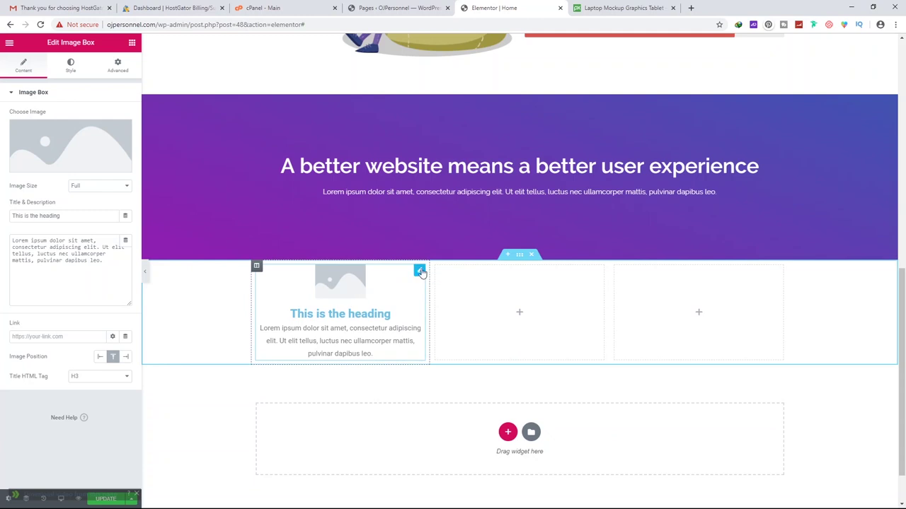
Insert the demo-10-blog2 laptop illustration at Full size and stretch it to 100% width
click(67, 146)
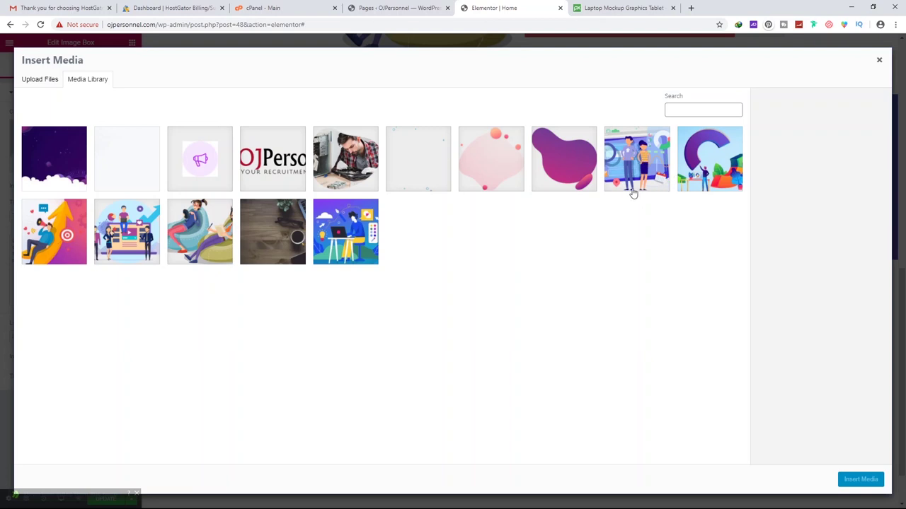
click(351, 220)
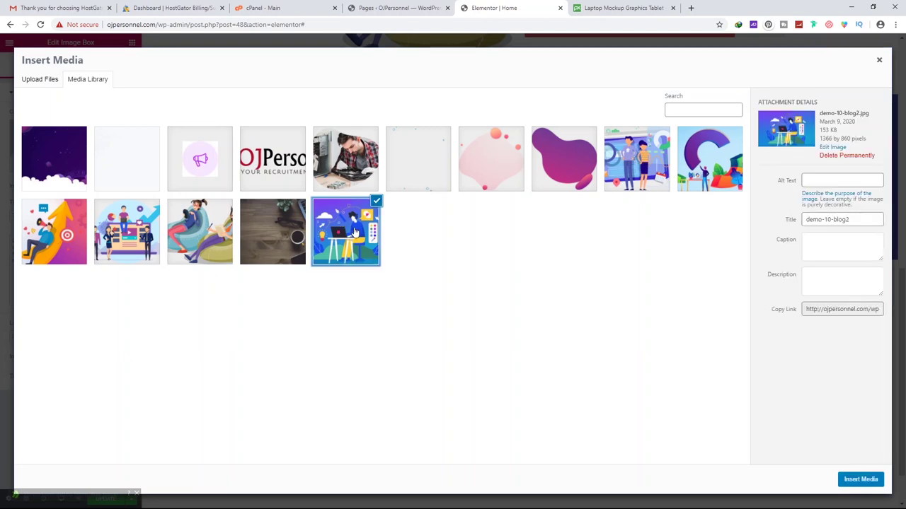
click(861, 480)
click(101, 186)
click(103, 187)
click(70, 65)
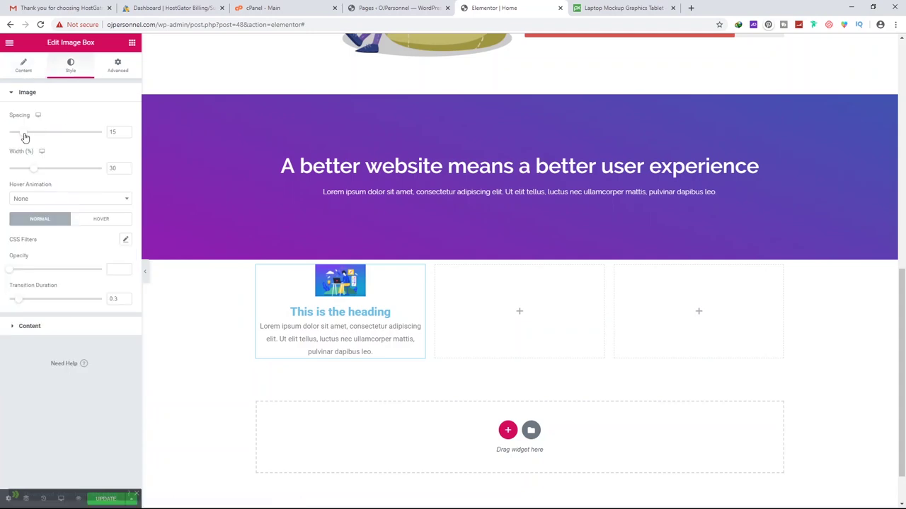
drag(36, 172, 106, 168)
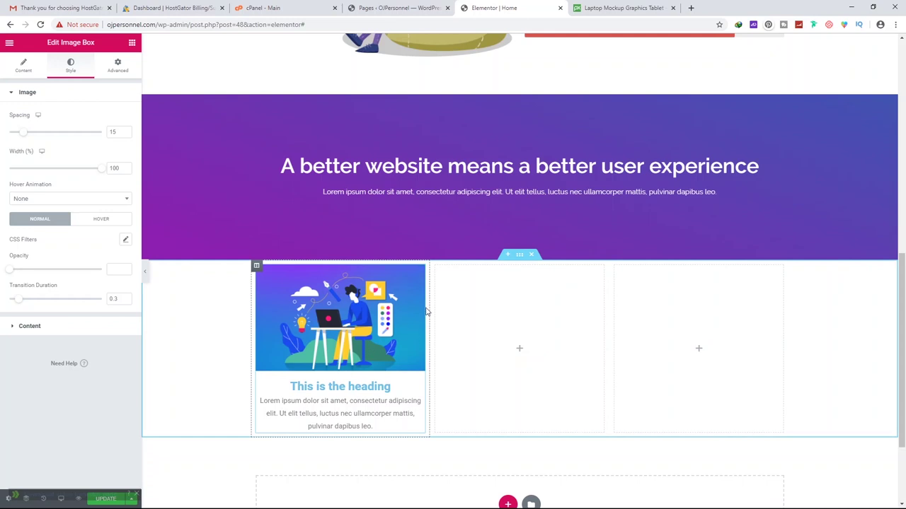
right_click(333, 296)
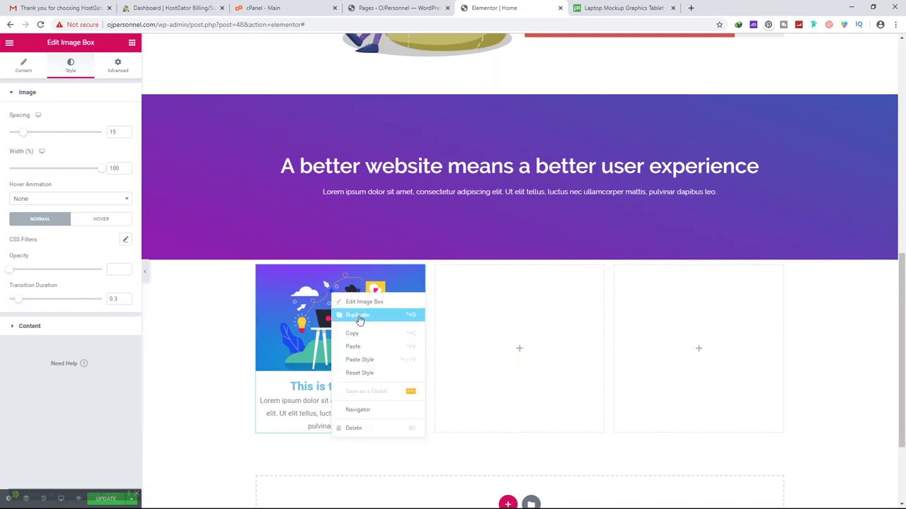
Duplicate the first image box into the second and third columns
click(347, 316)
drag(340, 473, 496, 316)
right_click(495, 316)
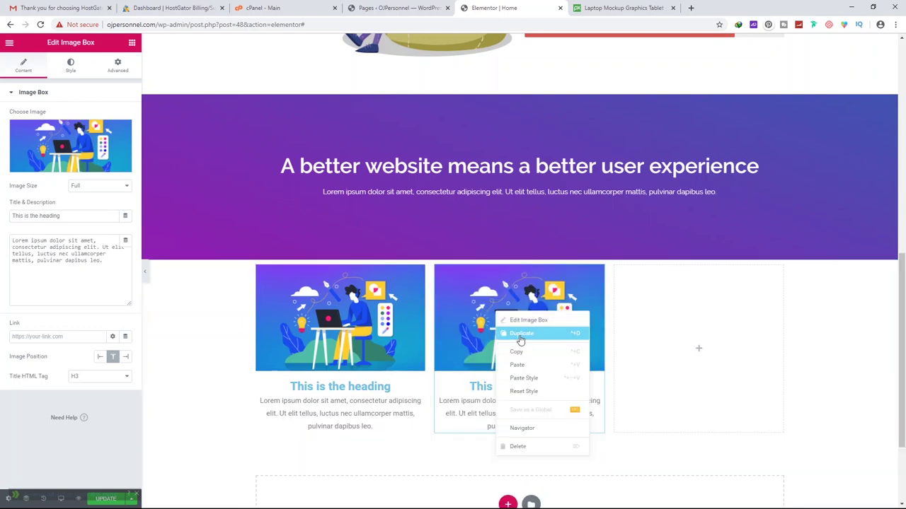
click(519, 337)
drag(519, 331, 699, 304)
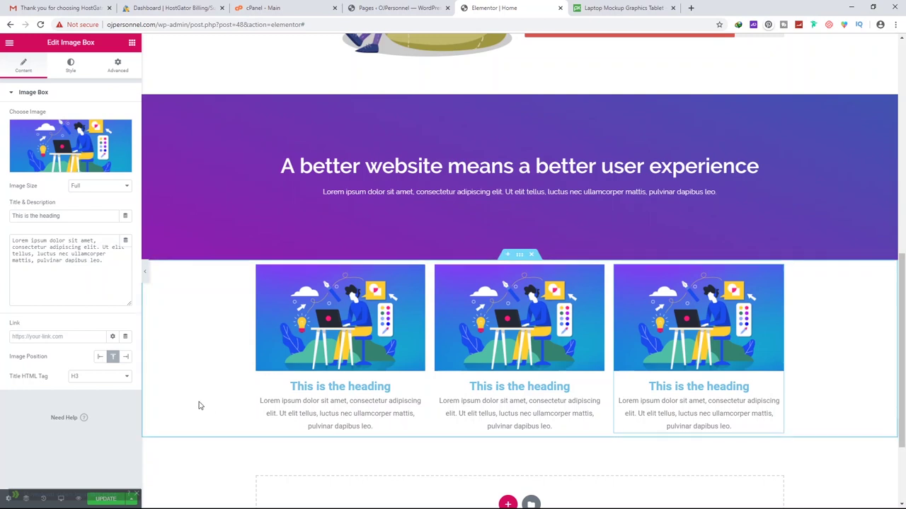
Replace the middle image box's image with the demo-10-blog1 illustration
click(70, 66)
click(23, 65)
click(63, 163)
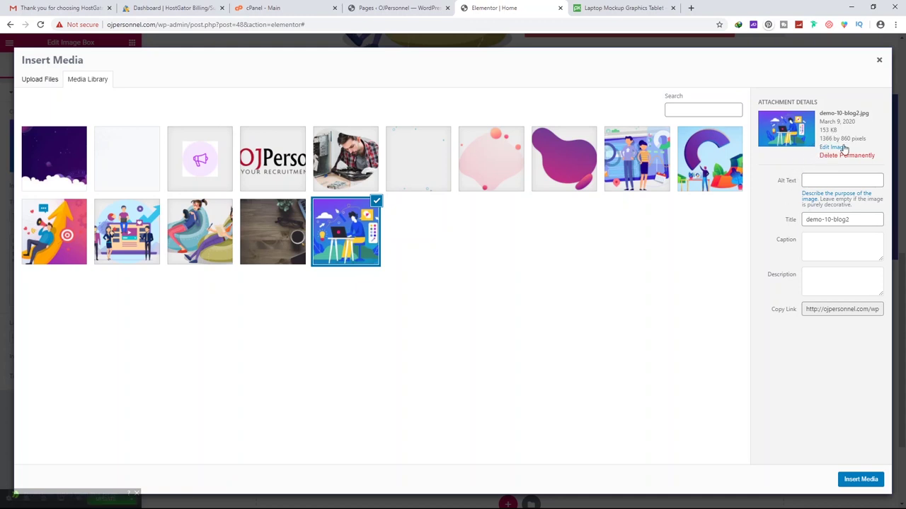
click(714, 163)
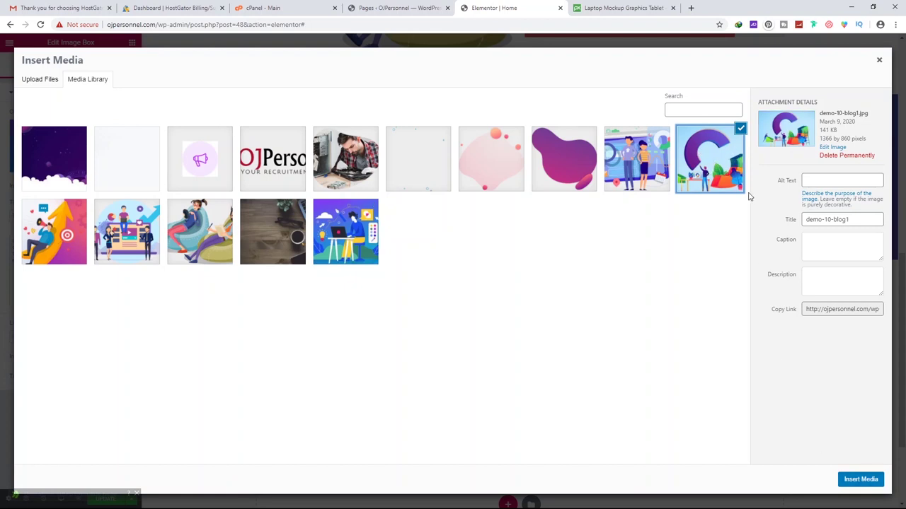
click(860, 479)
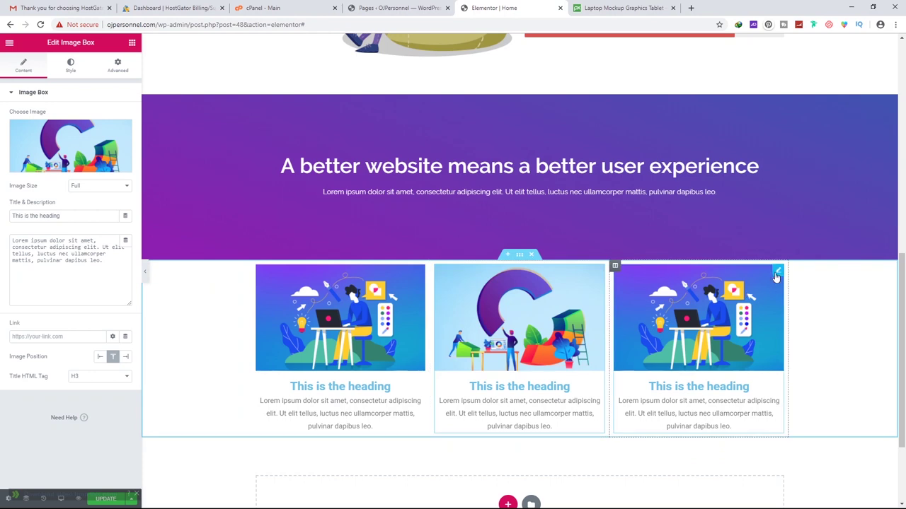
Replace the right image box's image with the megaphone illustration demo-10-blog3
click(777, 273)
click(79, 149)
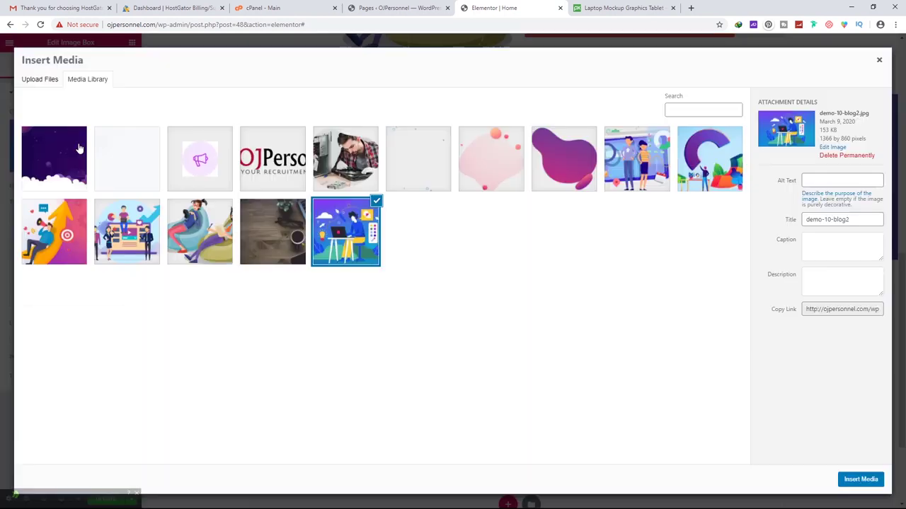
click(138, 230)
click(65, 234)
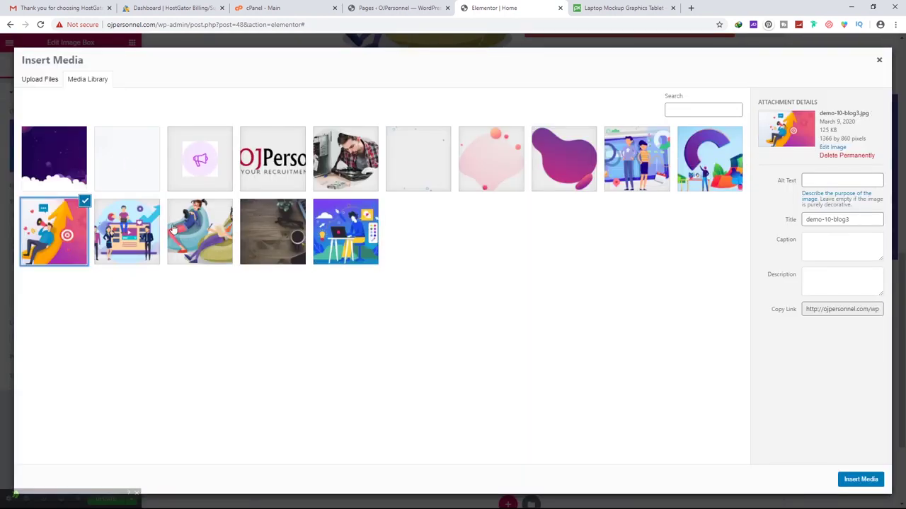
click(870, 481)
scroll(683, 345, down, 2)
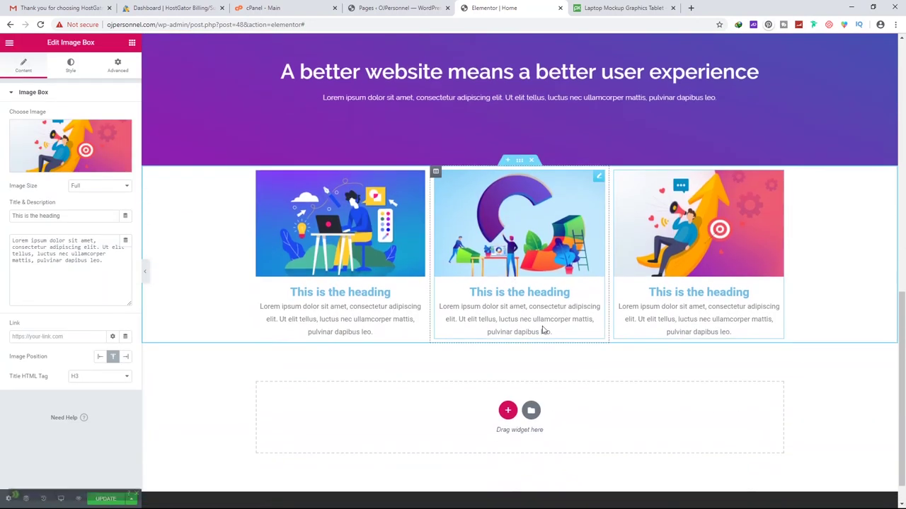
Give the image-box row a linked top and bottom margin of -100 px
scroll(556, 304, up, 2)
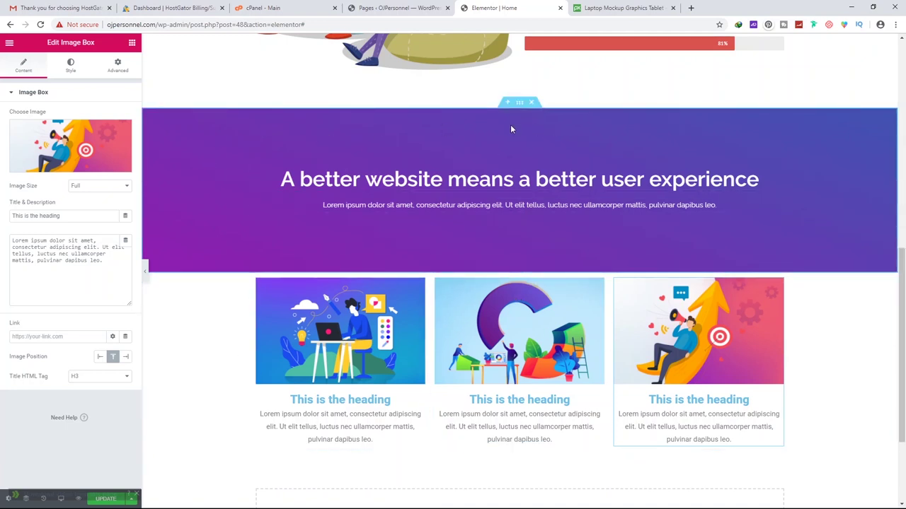
click(516, 270)
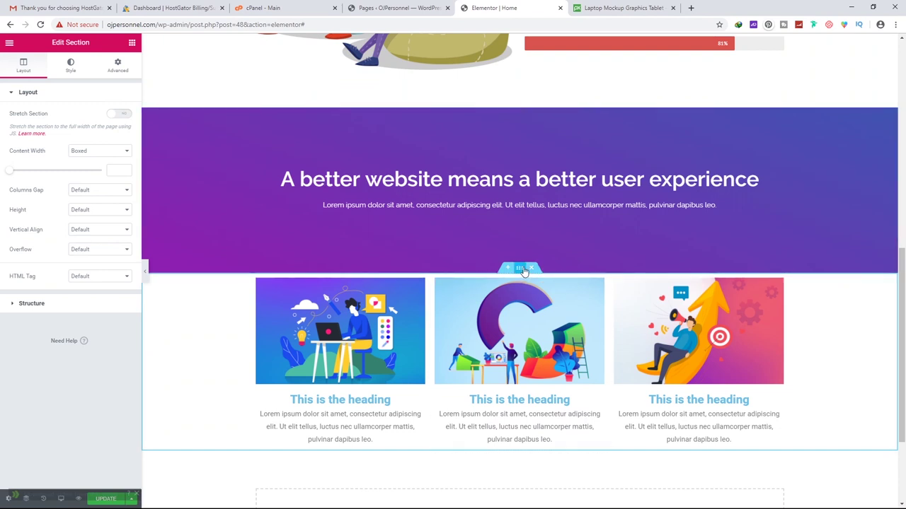
click(118, 71)
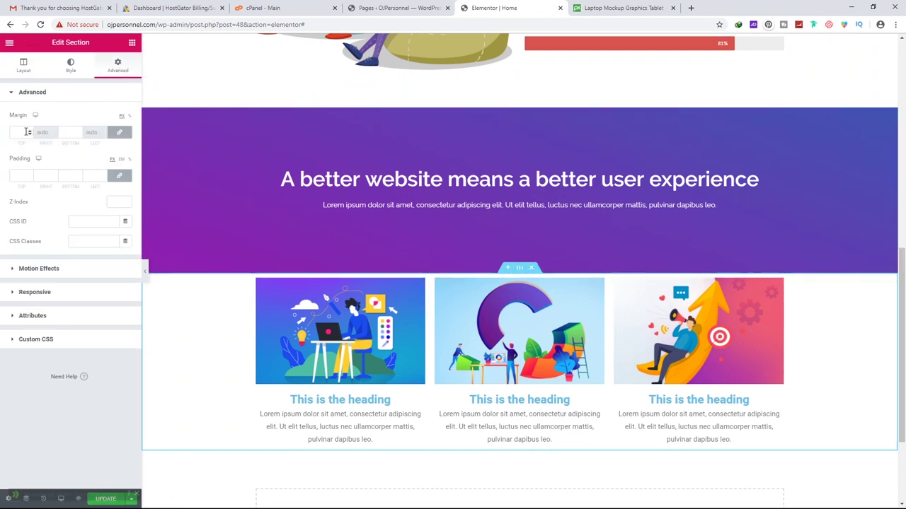
click(27, 132)
text(10)
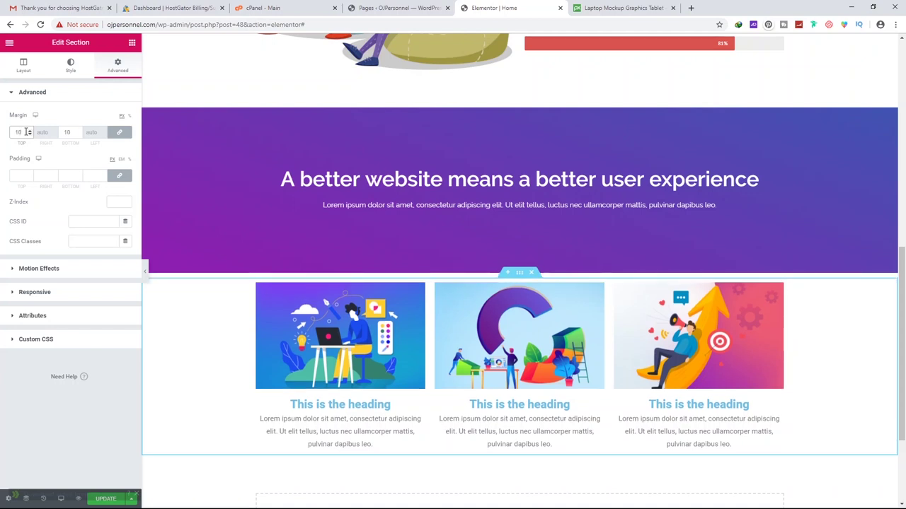
text(0)
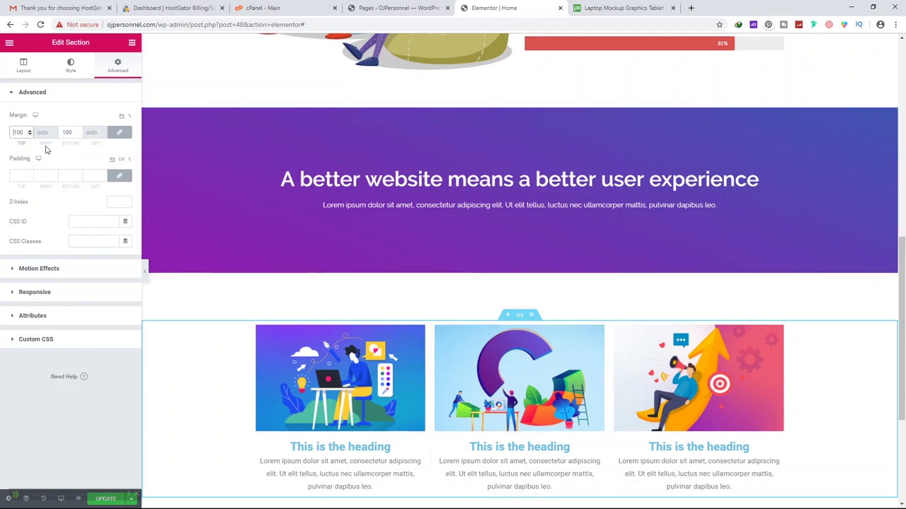
scroll(475, 340, down, 3)
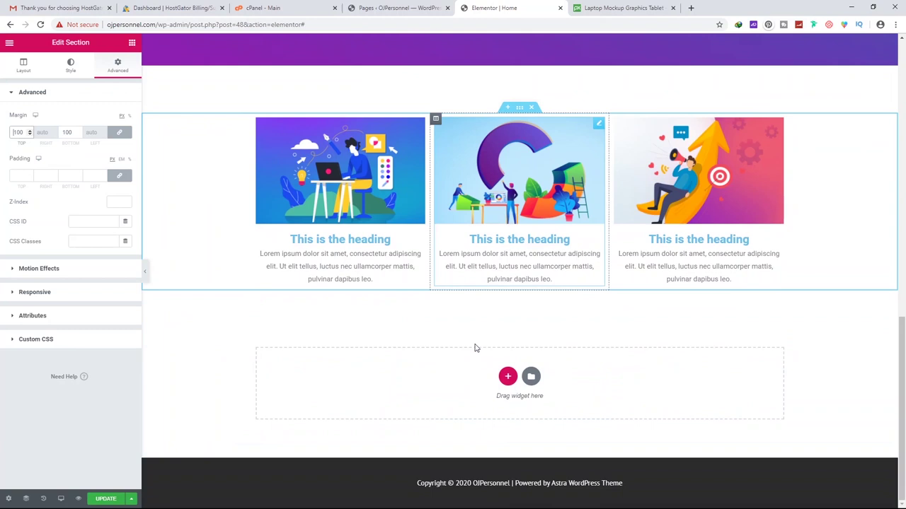
scroll(461, 348, up, 3)
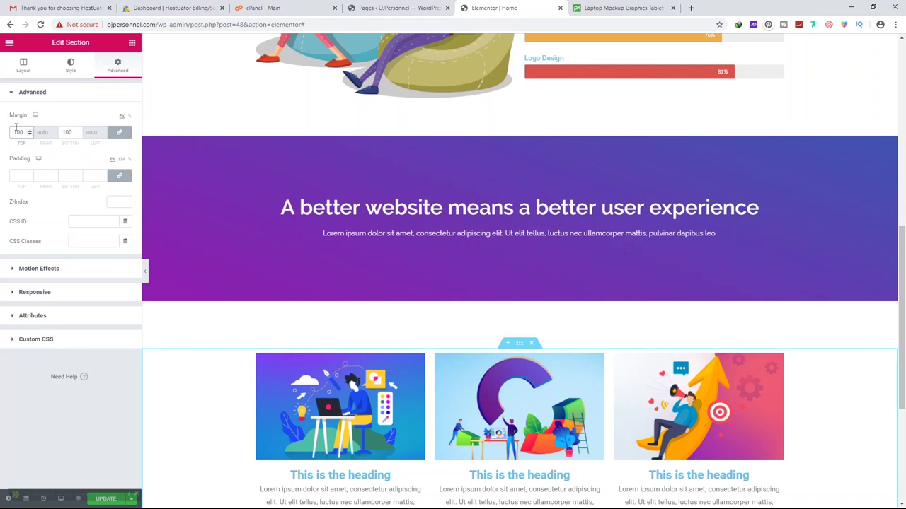
text(-)
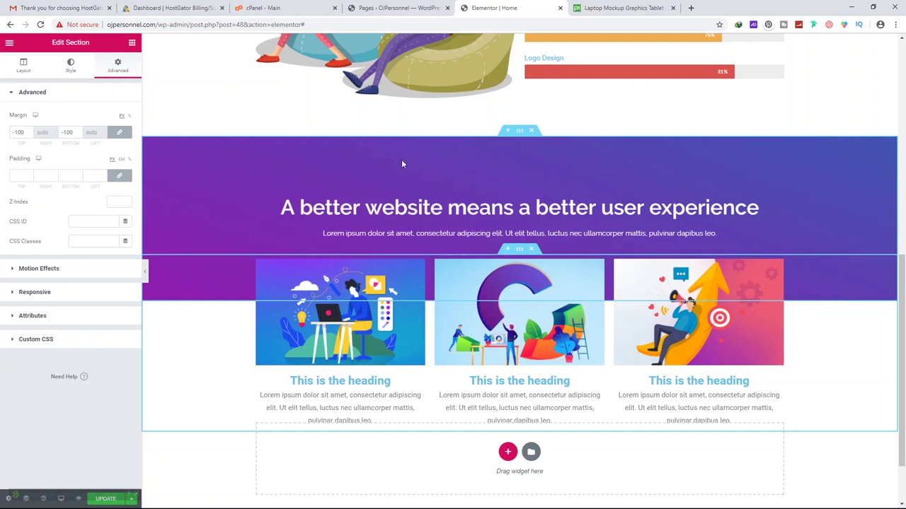
Set the purple banner section's padding to 130 px top and 150 px bottom
click(708, 297)
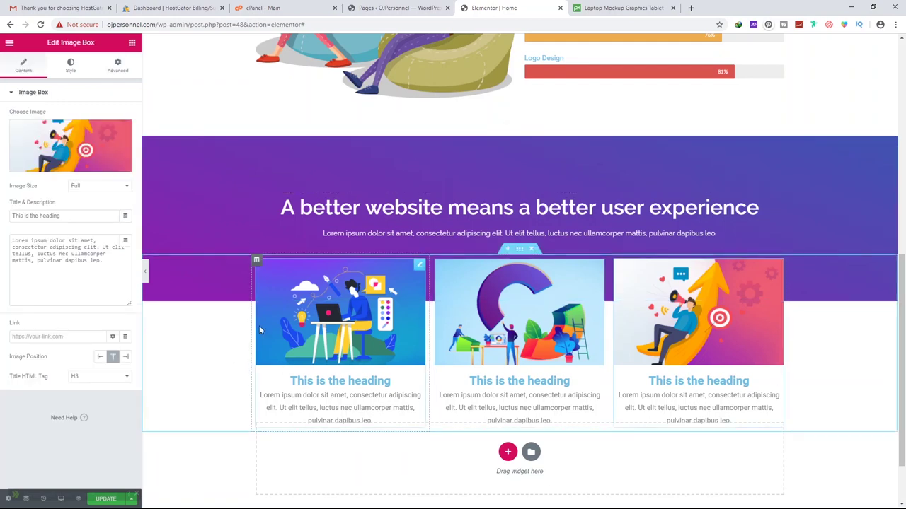
scroll(452, 227, up, 1)
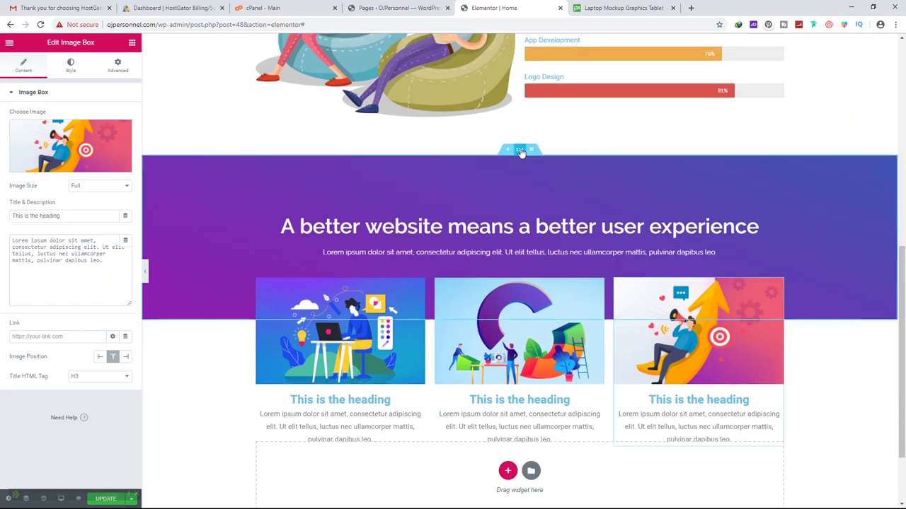
click(520, 150)
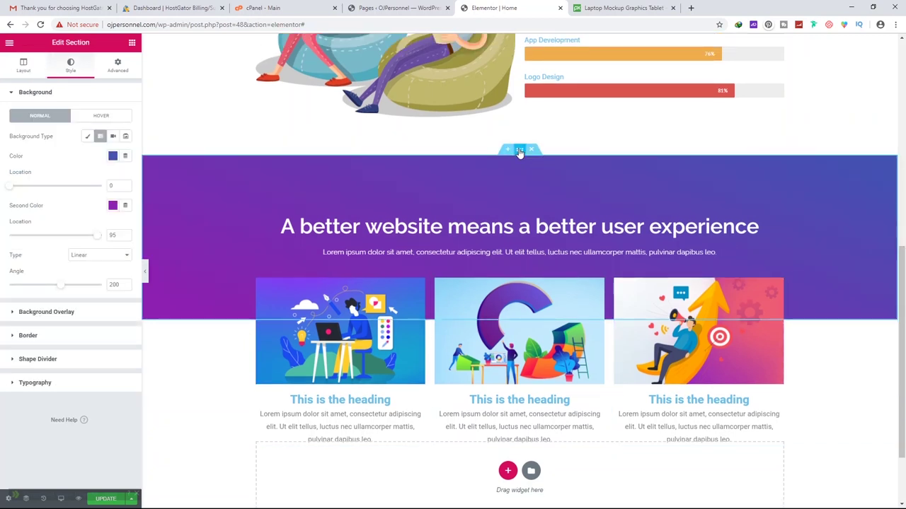
click(115, 68)
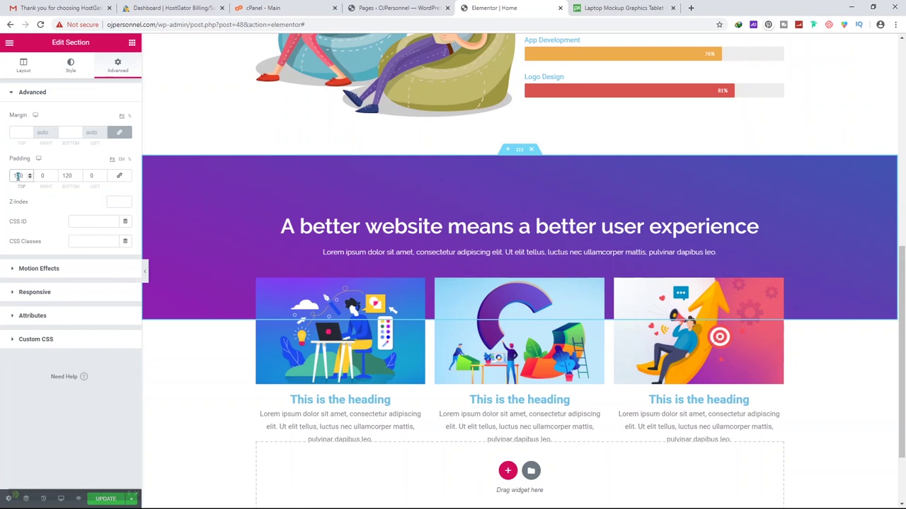
text(130)
double_click(68, 176)
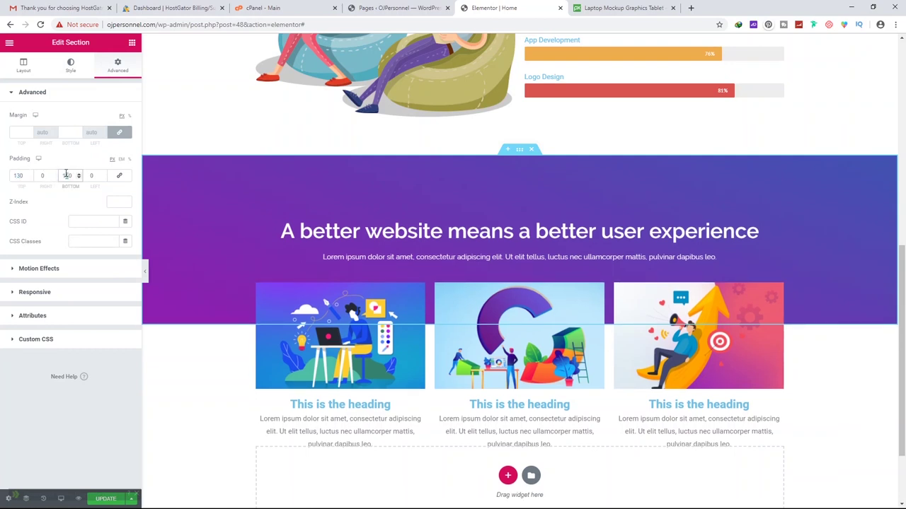
text(140)
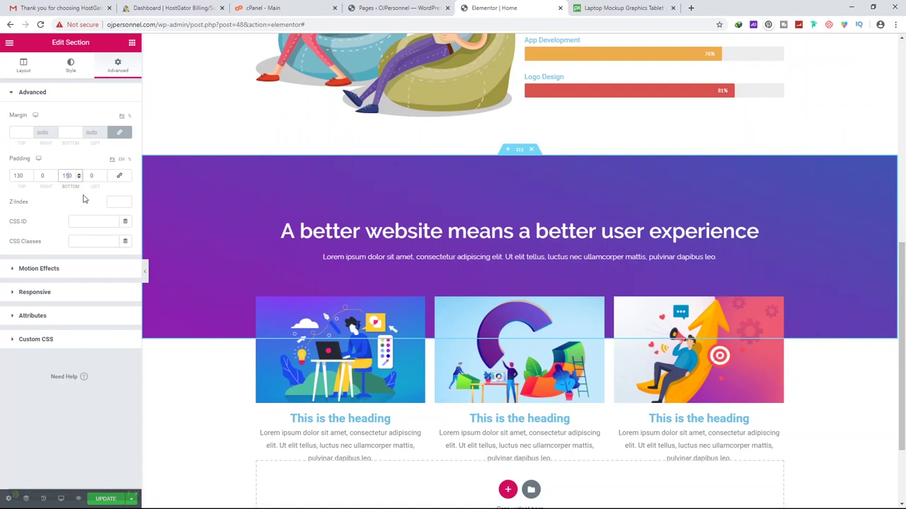
click(209, 271)
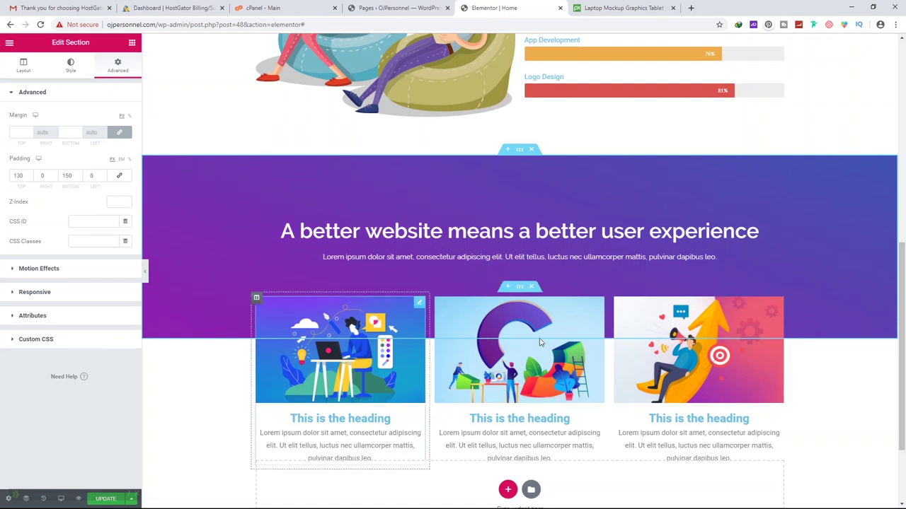
Select the image-box row and the third image box to check the overlap
click(521, 288)
click(698, 339)
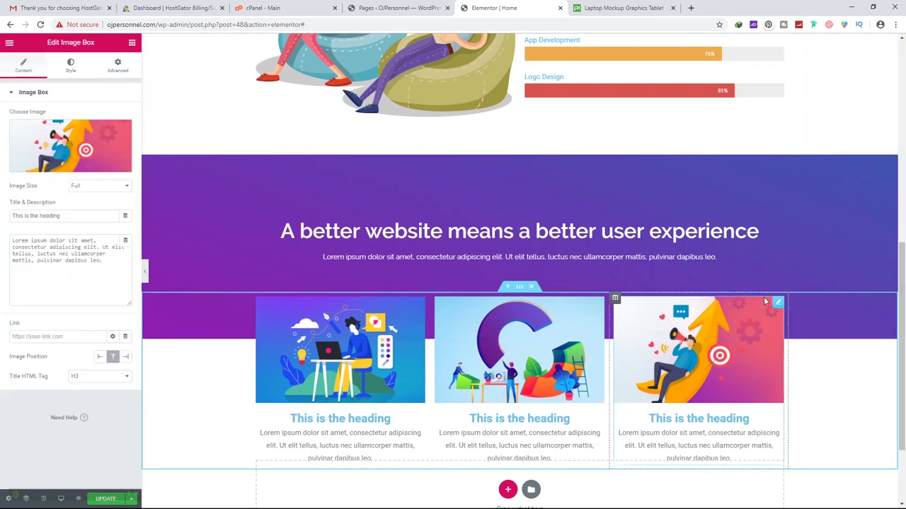
scroll(707, 184, down, 1)
scroll(741, 210, down, 2)
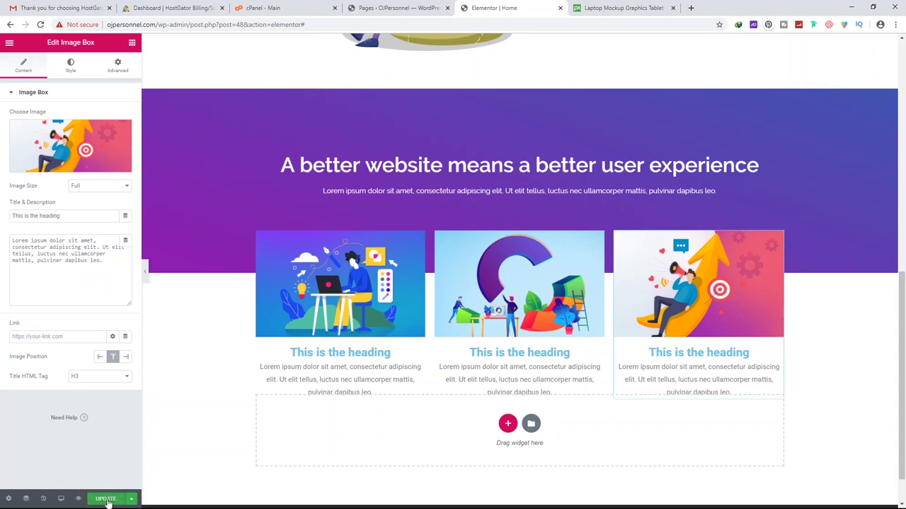
Preview the page live and scroll to the banner with the overlapping cards
scroll(271, 374, up, 10)
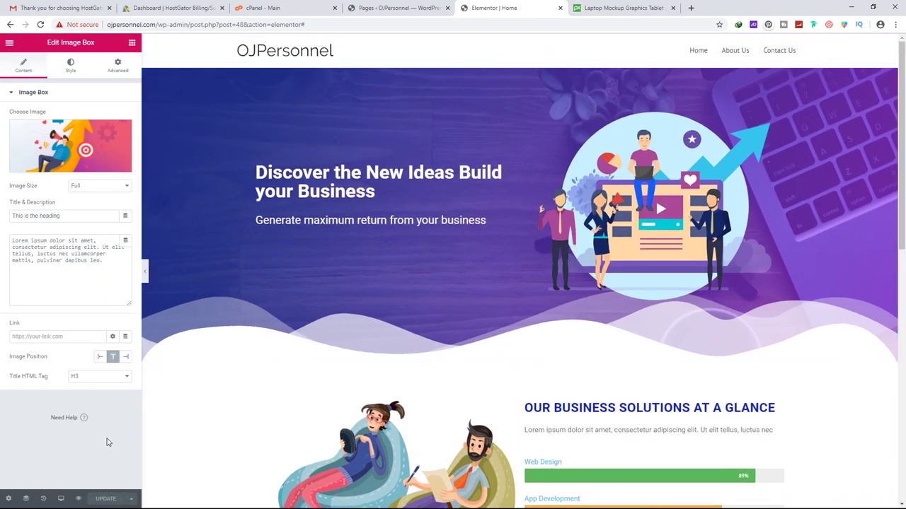
scroll(364, 378, down, 8)
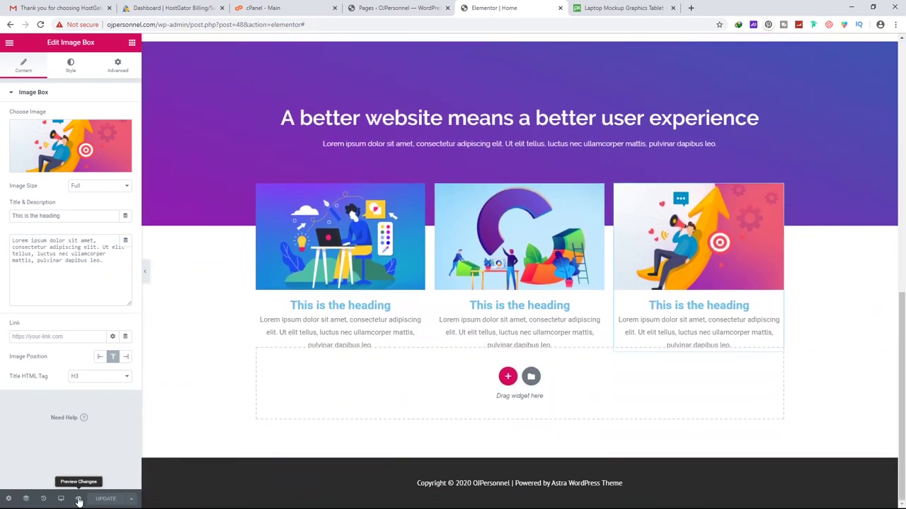
click(79, 501)
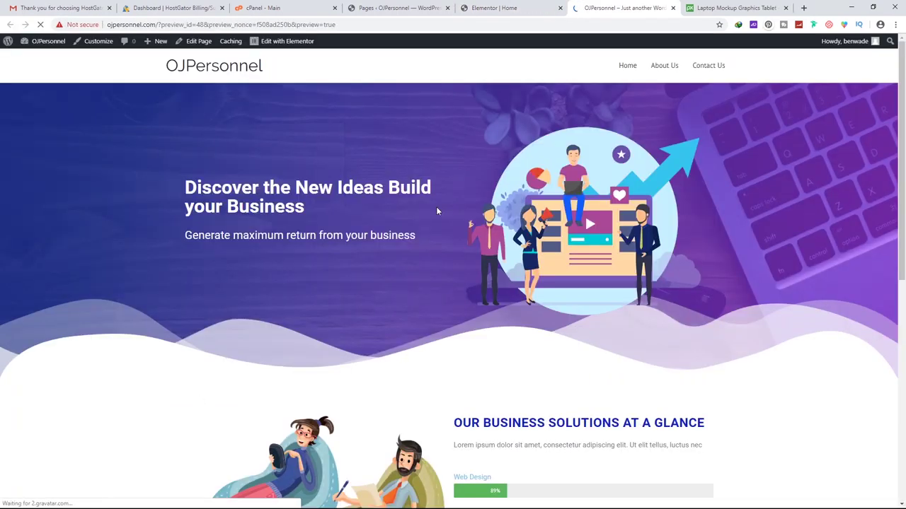
scroll(437, 210, down, 3)
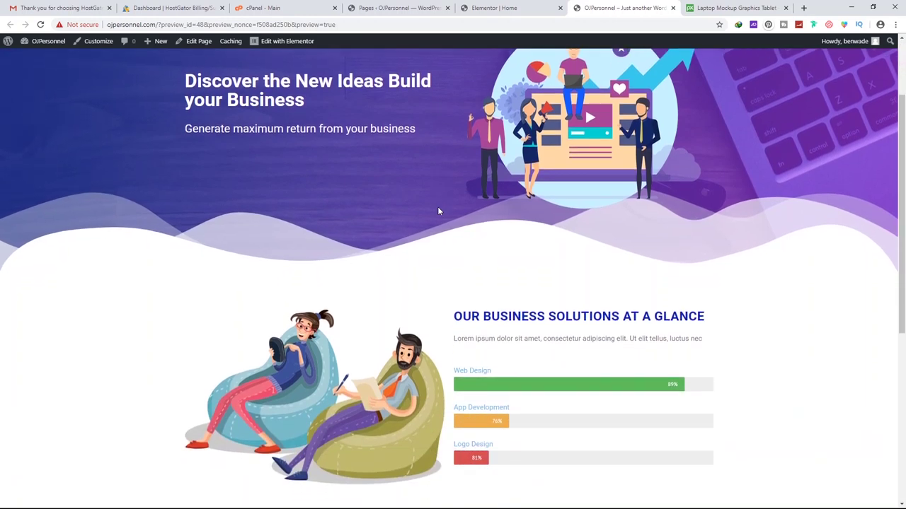
scroll(438, 210, down, 3)
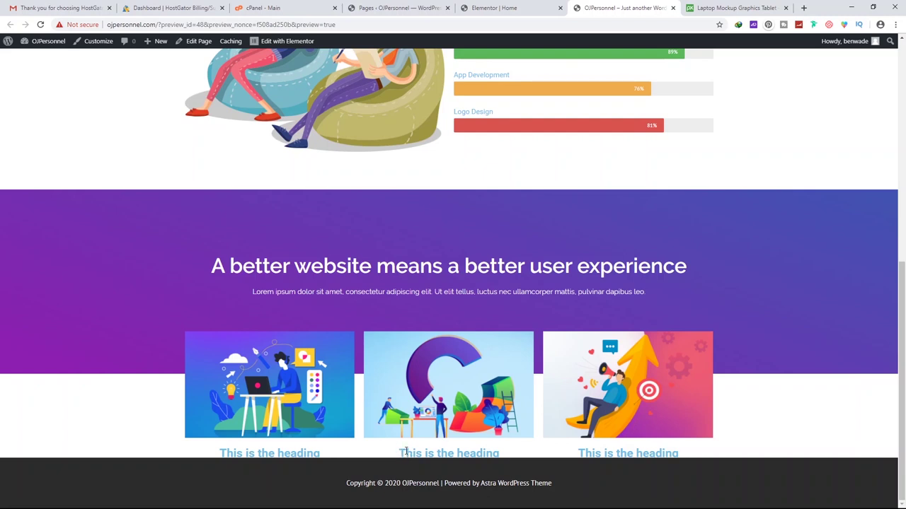
Change the image-box row's bottom margin to 0, keeping the top at -100
click(499, 9)
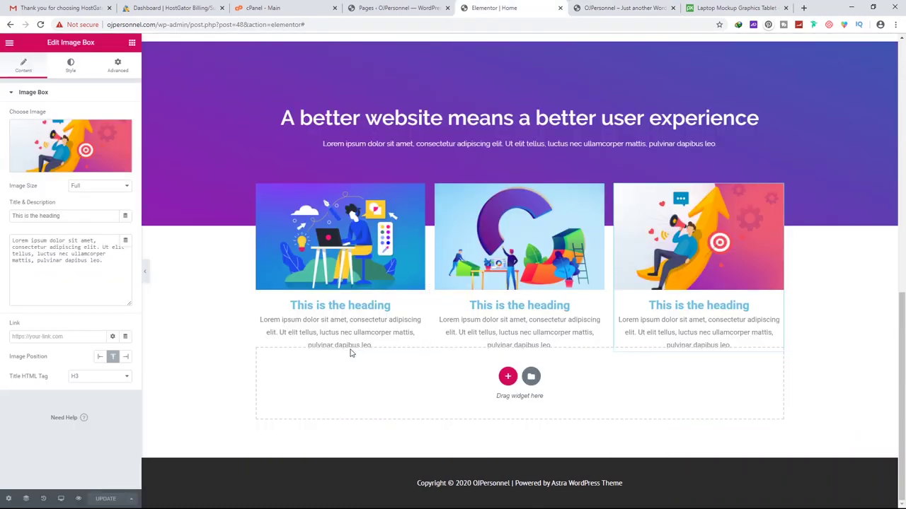
click(520, 175)
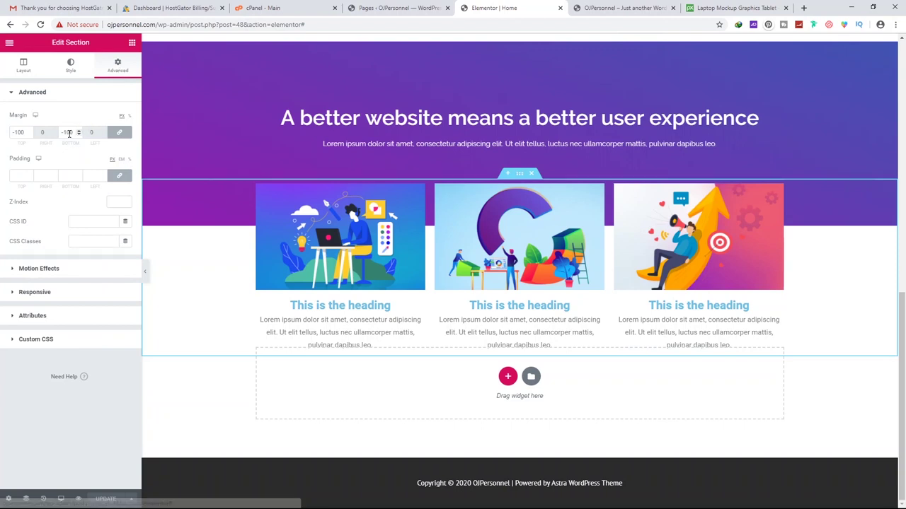
drag(74, 132, 60, 132)
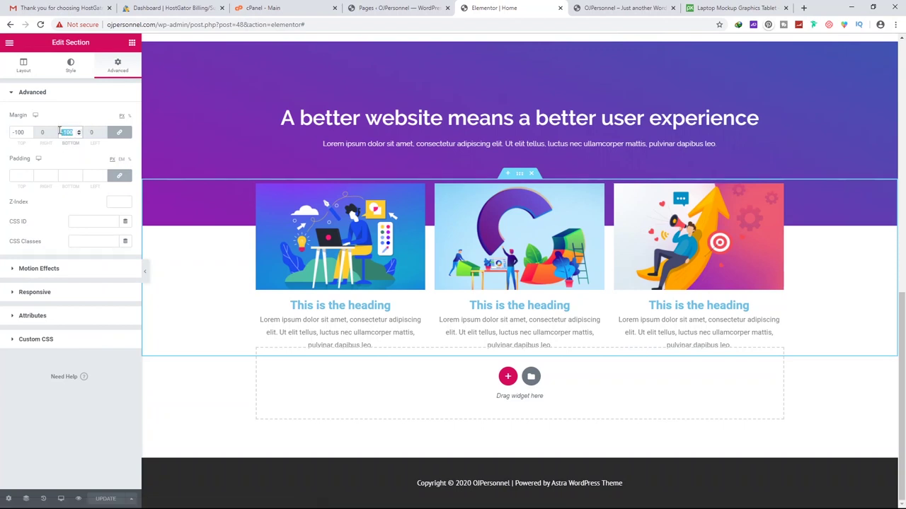
text(-100)
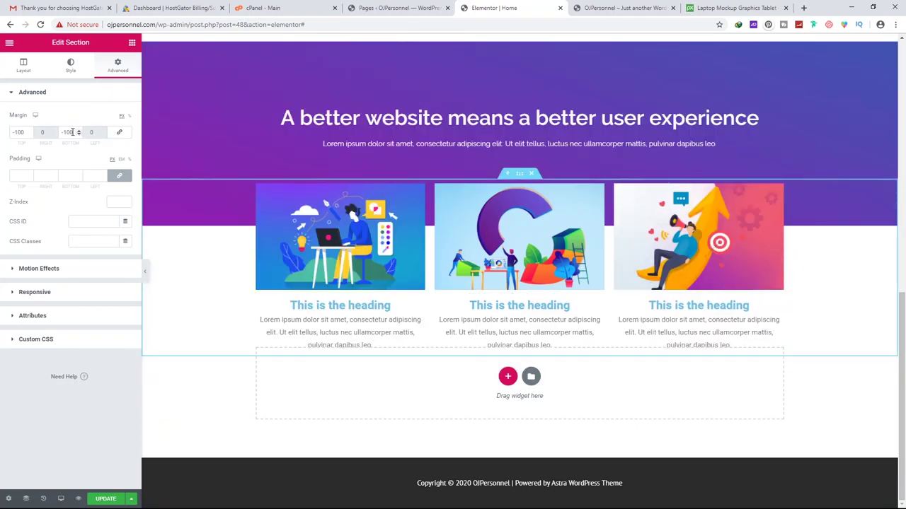
text(0)
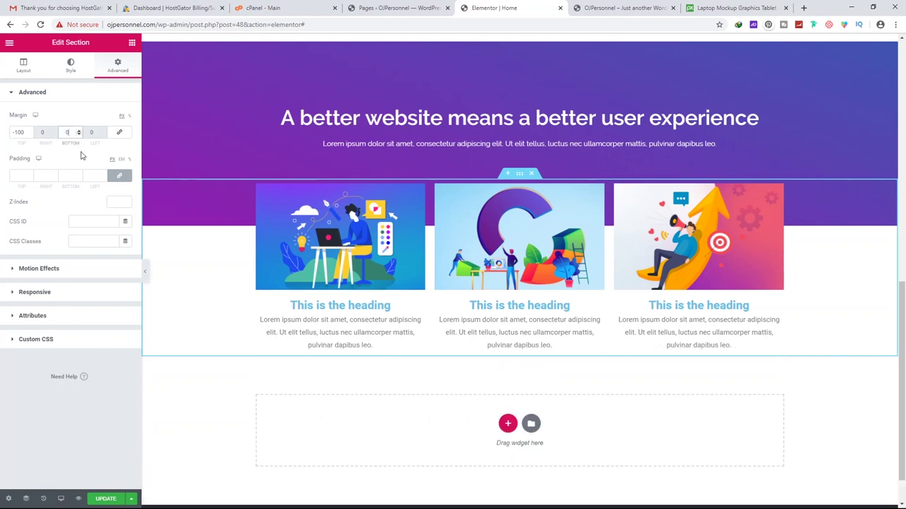
Save the page and scroll through the refreshed live preview
click(105, 498)
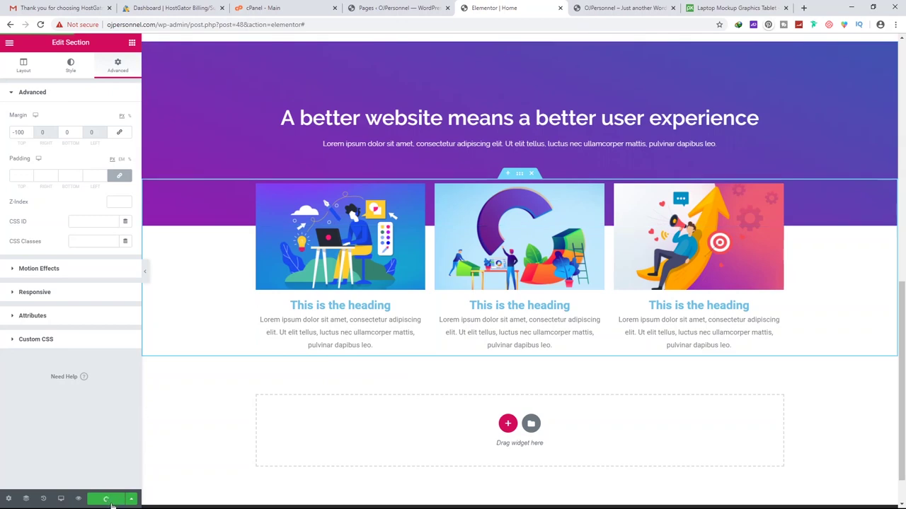
click(594, 8)
scroll(500, 153, down, 4)
scroll(500, 154, down, 3)
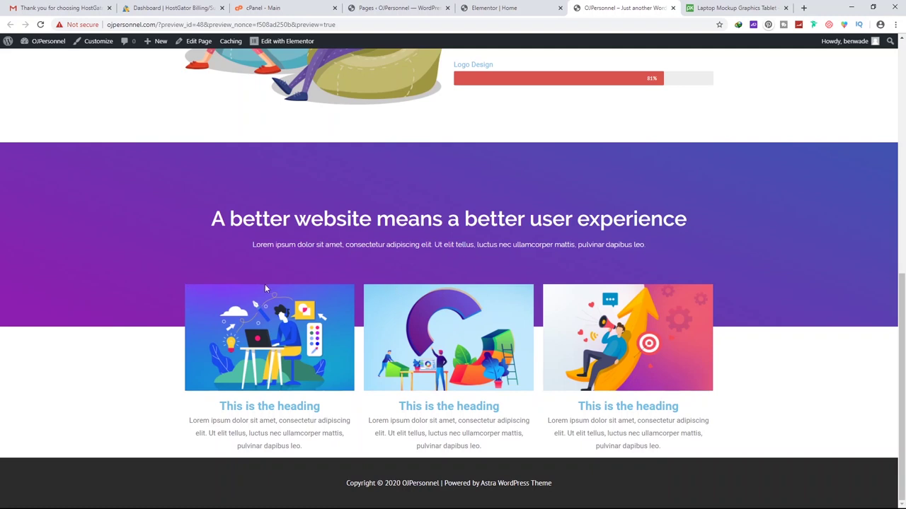
Experiment with the first card's description text, then restore the original Lorem ipsum
click(499, 7)
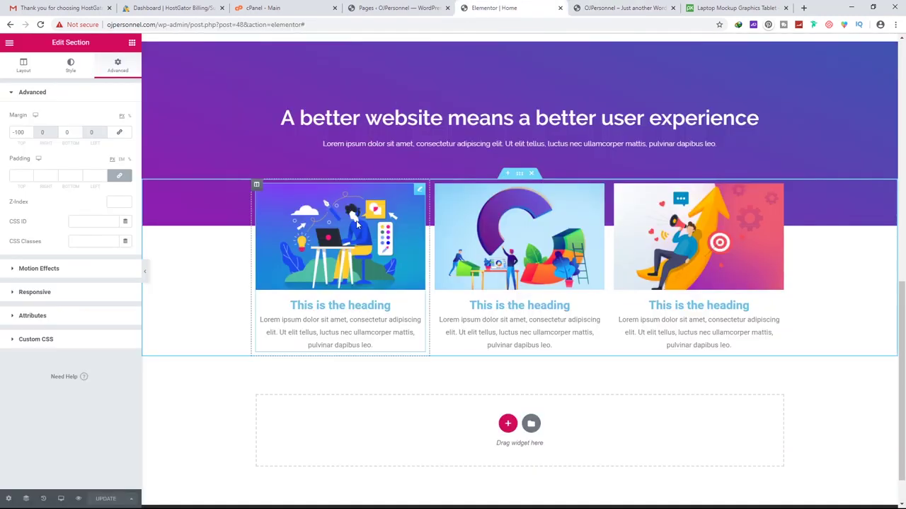
click(420, 192)
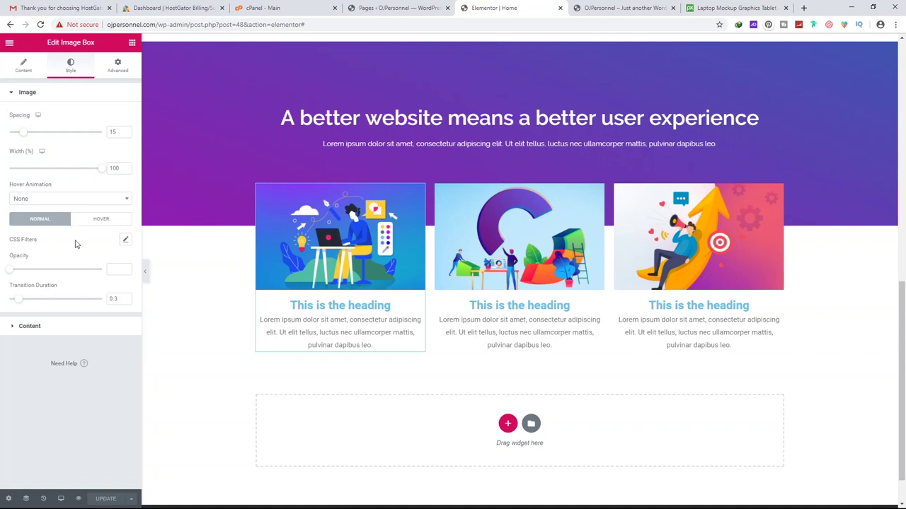
click(27, 71)
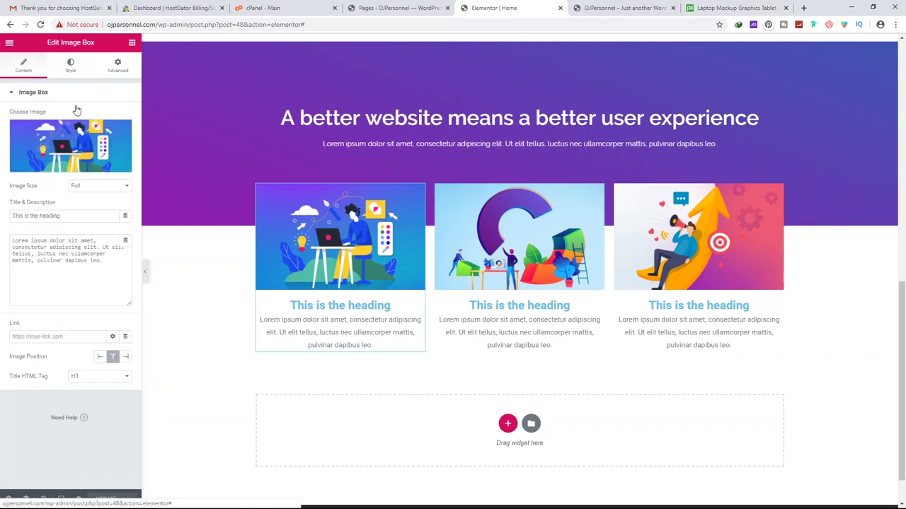
drag(106, 261, 7, 243)
text(jadn)
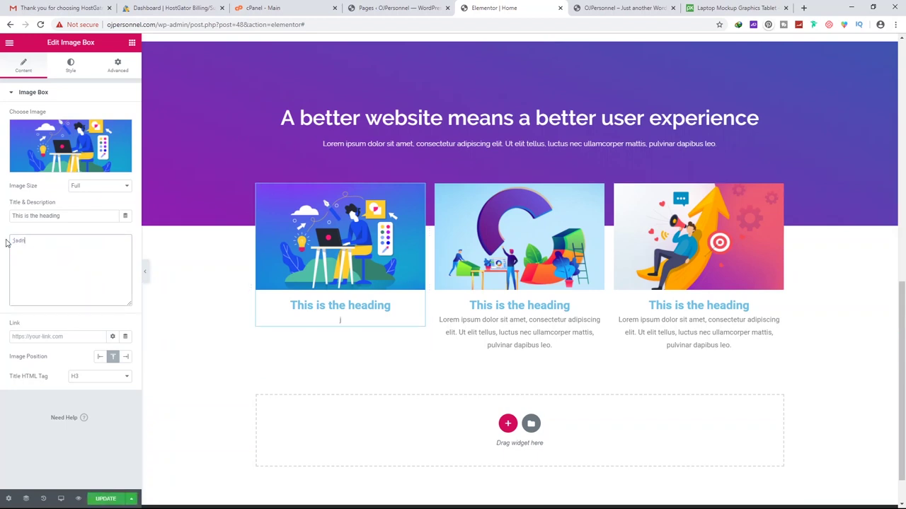
text(l adf 'adfkjia ad)
key(Return)
text(dfjasdfhakdf ndafdafm)
key(ctrl+a)
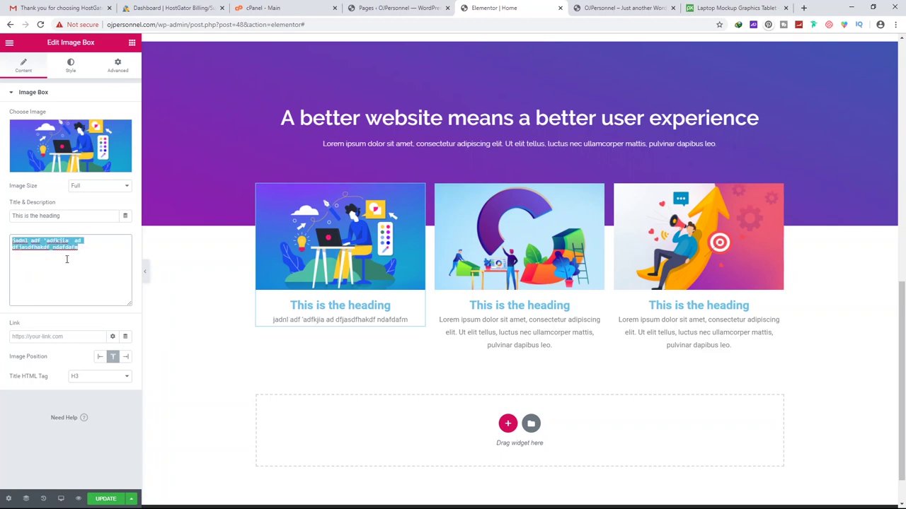
click(67, 259)
key(BackSpace)
key(BackSpace)
key(BackSpace)
key(BackSpace)
key(BackSpace)
key(BackSpace)
key(BackSpace)
key(BackSpace)
key(BackSpace)
key(BackSpace)
key(BackSpace)
key(BackSpace)
key(BackSpace)
key(BackSpace)
key(BackSpace)
key(BackSpace)
key(BackSpace)
key(BackSpace)
key(BackSpace)
key(BackSpace)
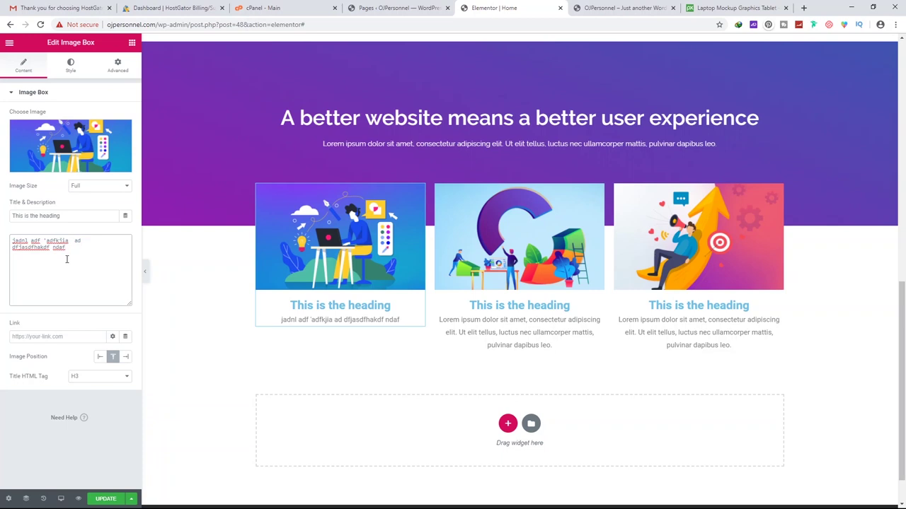
key(BackSpace)
key(BackSpace)
key(BackSpace)
key(BackSpace)
key(BackSpace)
key(BackSpace)
key(BackSpace)
key(BackSpace)
key(BackSpace)
key(BackSpace)
key(BackSpace)
key(BackSpace)
key(BackSpace)
key(ctrl+z)
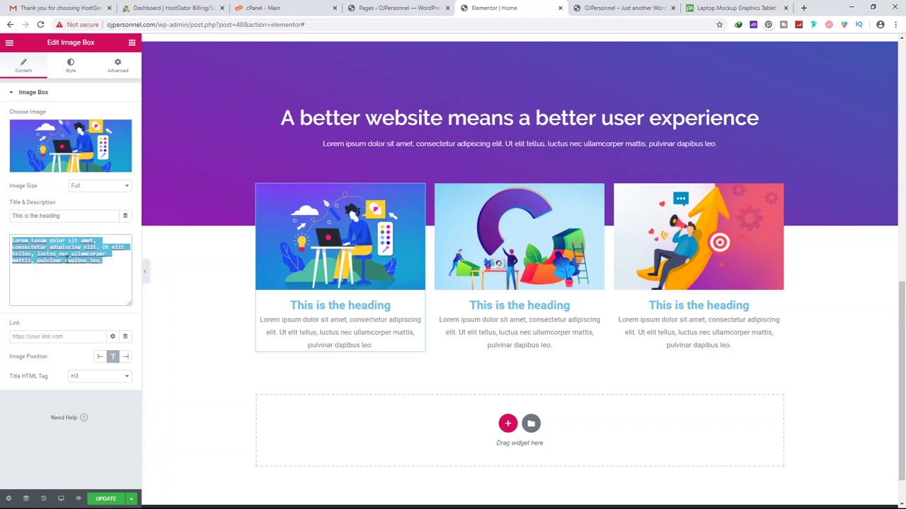
click(101, 357)
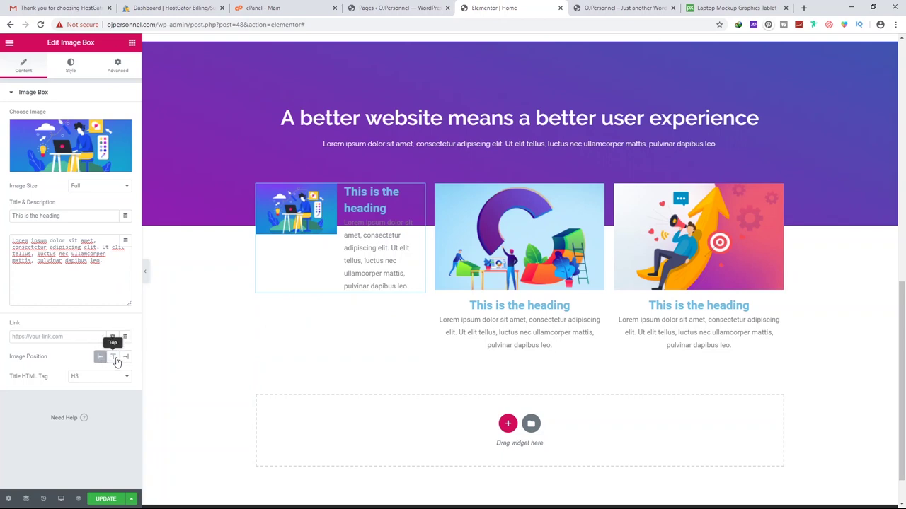
click(115, 359)
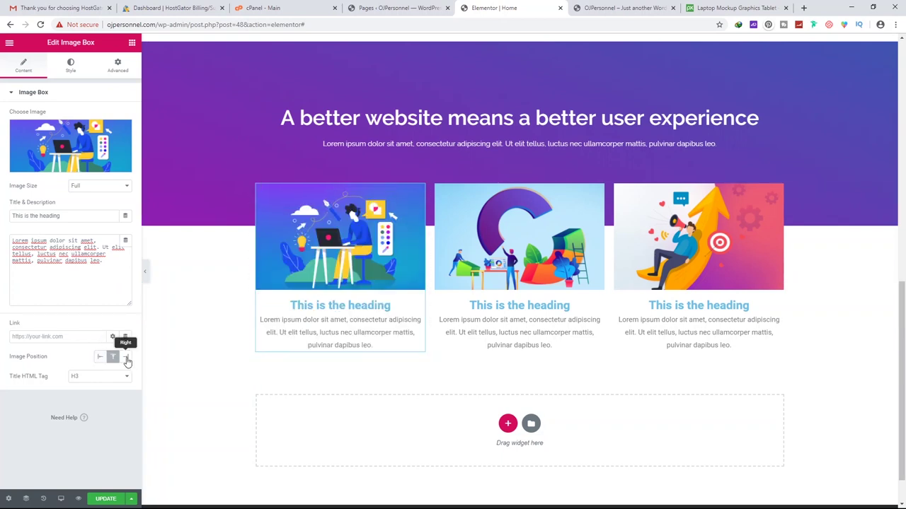
click(60, 338)
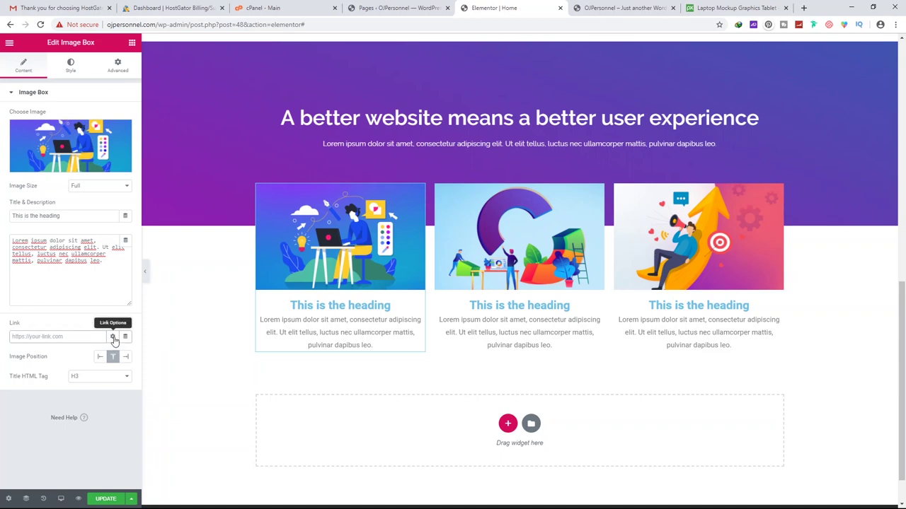
click(617, 8)
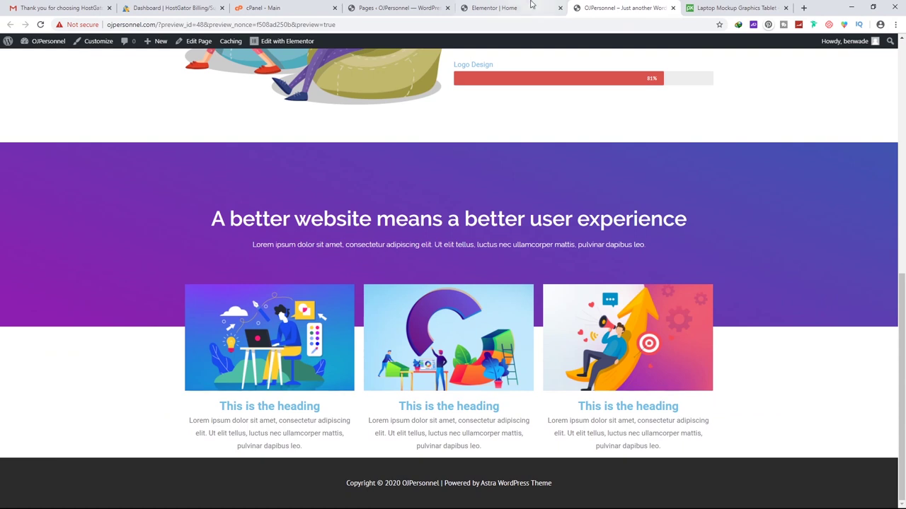
click(520, 8)
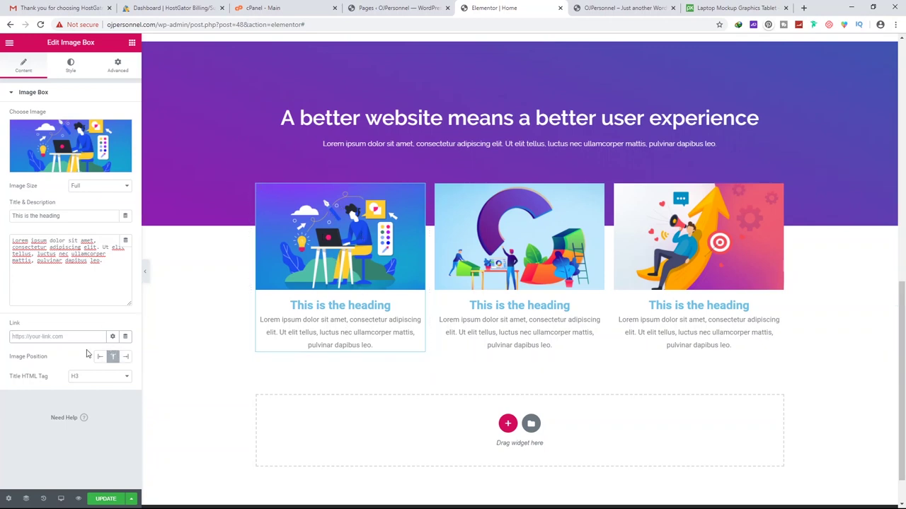
text(http://ojpersonnel.com/contact-us)
click(106, 499)
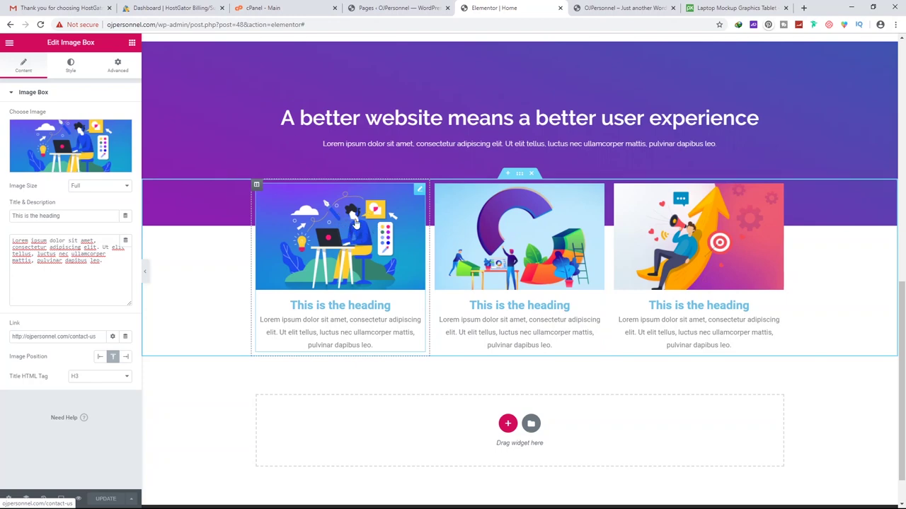
Confirm in the live preview that the first card opens the Contact Us page
click(601, 9)
scroll(407, 227, up, 15)
scroll(406, 227, down, 8)
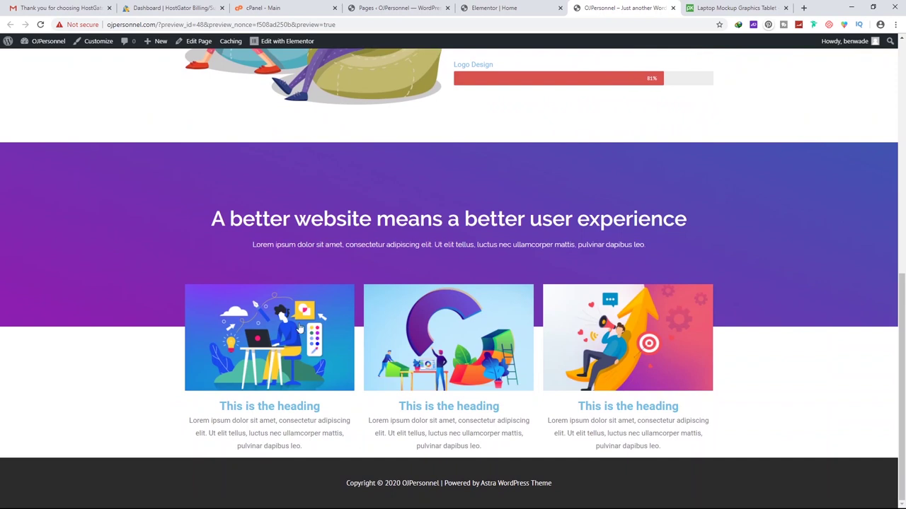
click(281, 322)
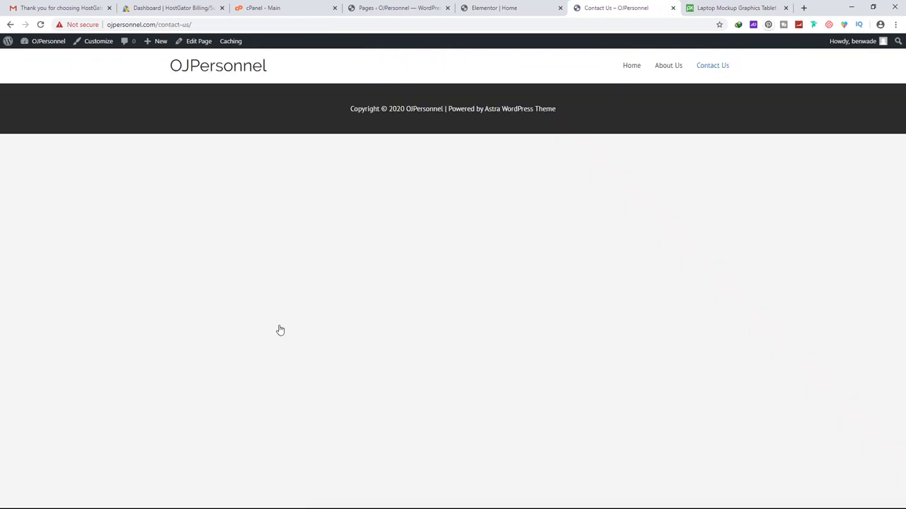
click(10, 24)
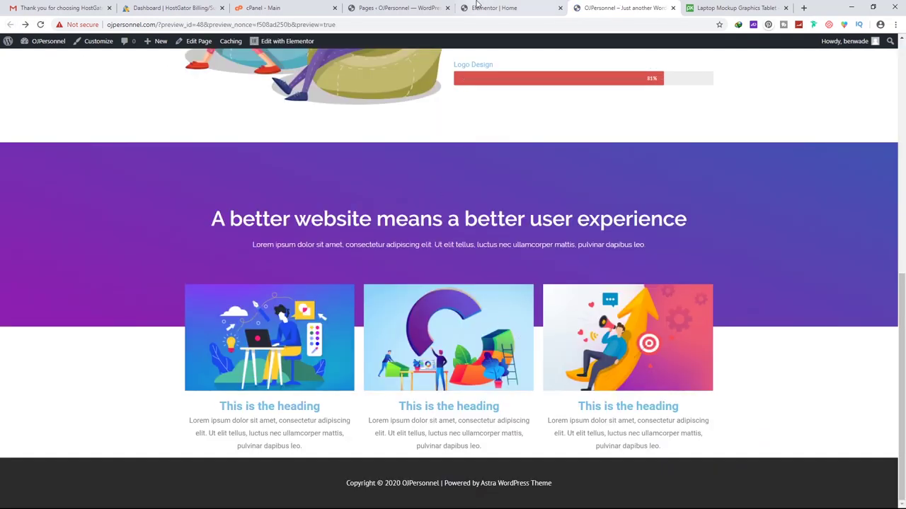
click(499, 9)
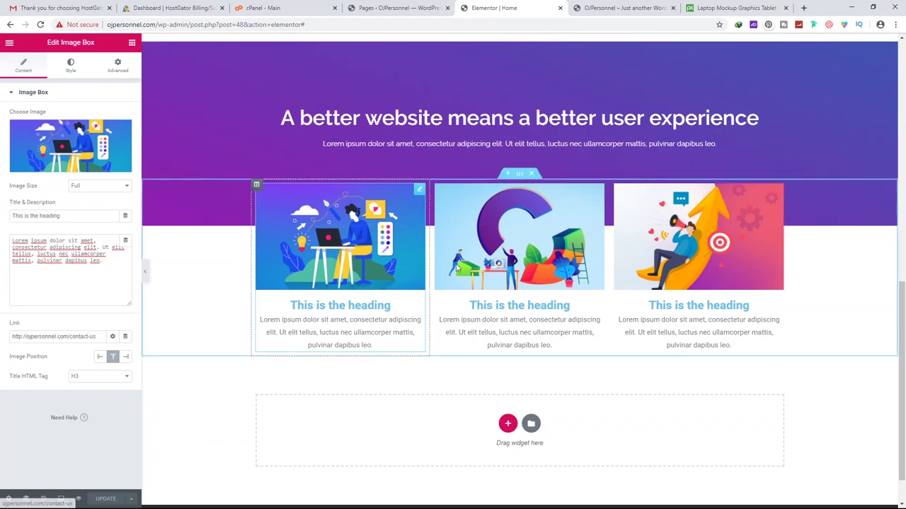
click(71, 65)
Give the first card a 1 px border radius on all corners
click(29, 267)
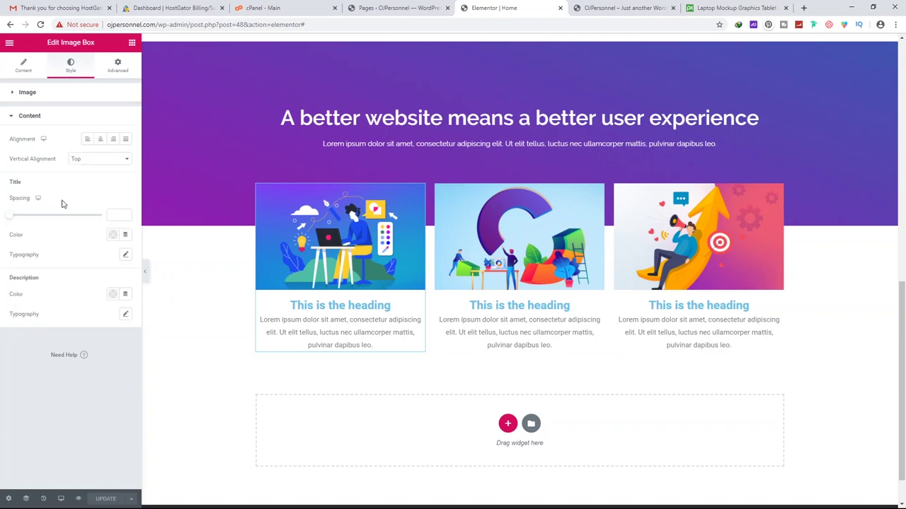
click(117, 65)
click(28, 162)
click(29, 245)
click(29, 243)
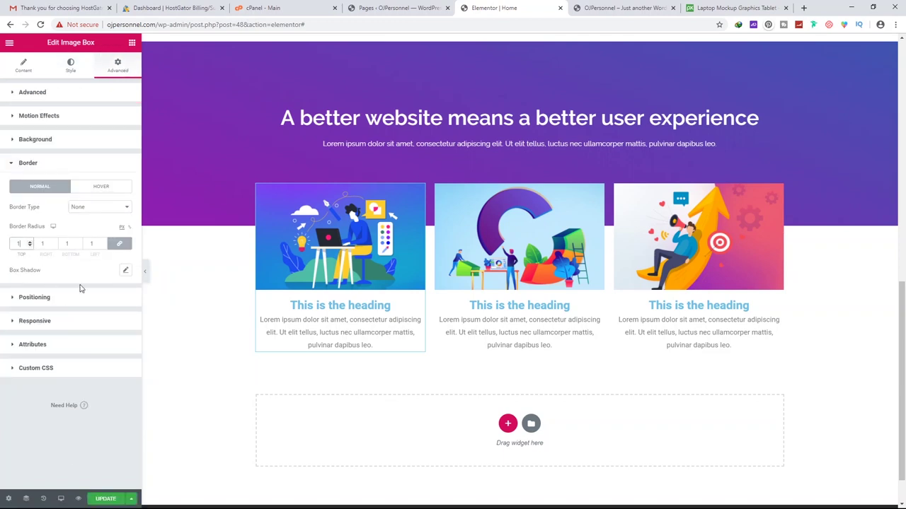
click(125, 270)
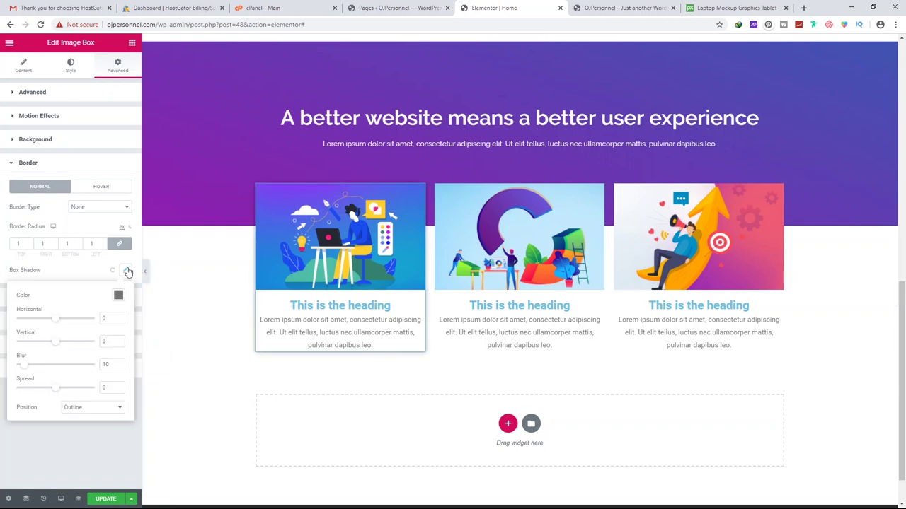
click(128, 272)
click(125, 271)
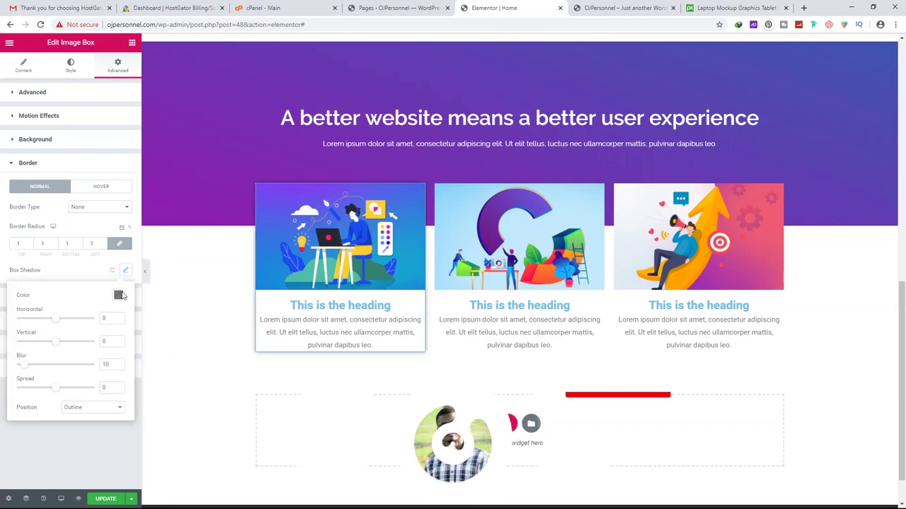
Add a grey box shadow with spread 2 to the card and save the page
click(118, 295)
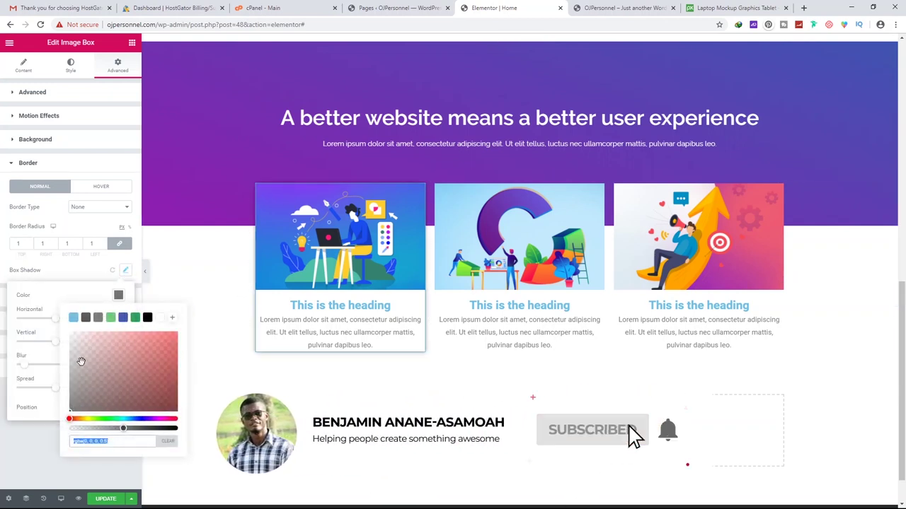
click(170, 365)
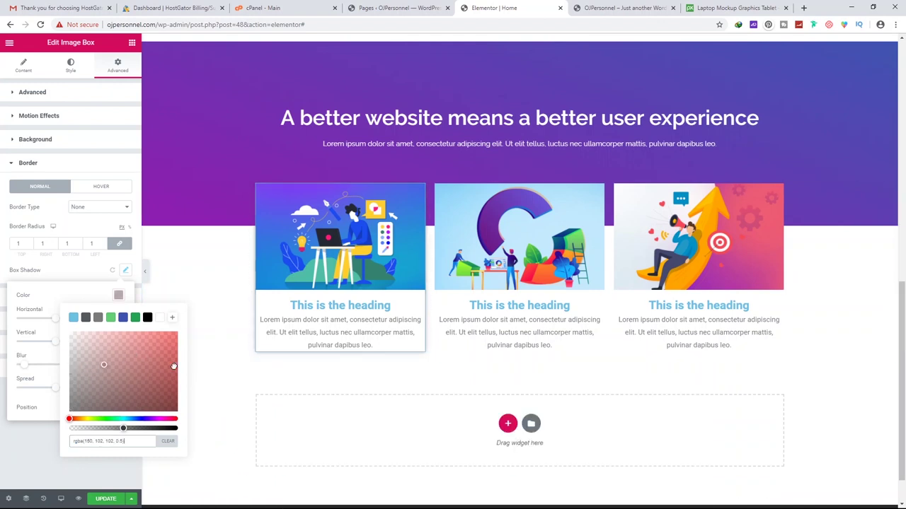
click(154, 354)
drag(173, 352, 182, 354)
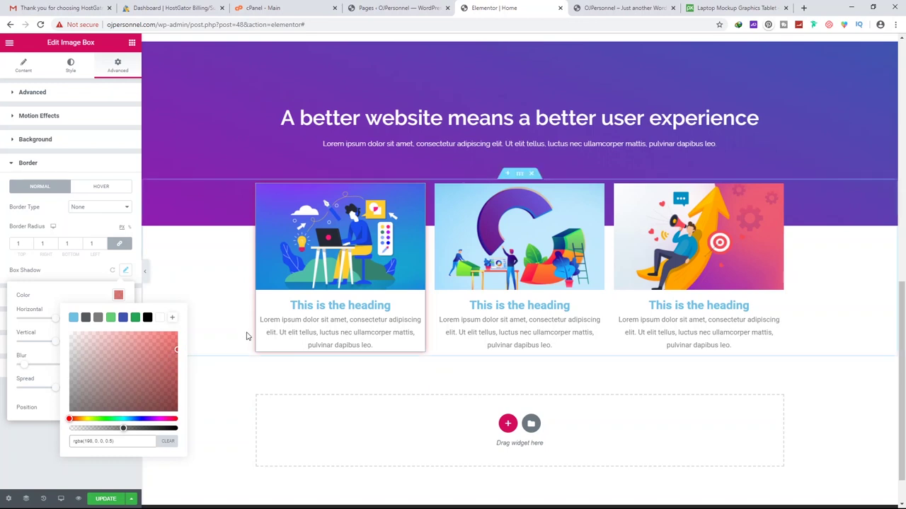
drag(146, 372, 73, 379)
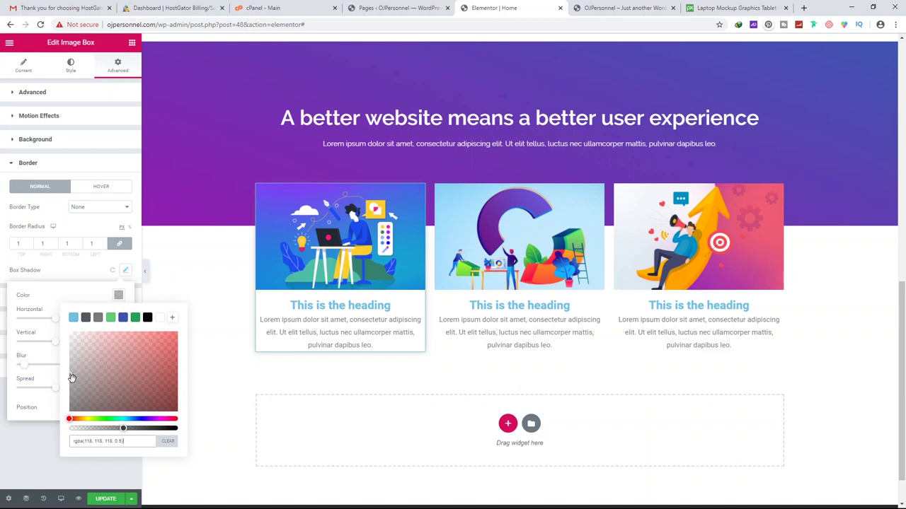
click(48, 411)
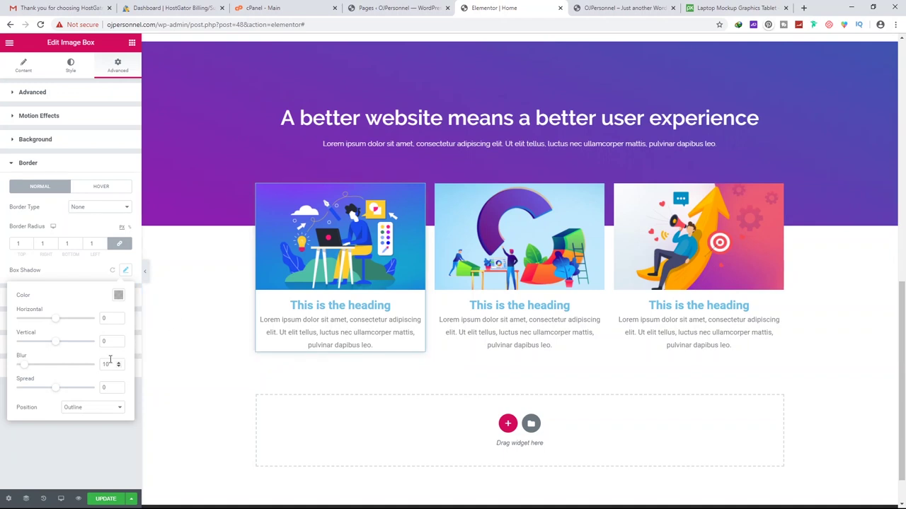
mouse_move(56, 392)
mouse_down()
mouse_move(67, 393)
mouse_move(40, 391)
mouse_move(65, 391)
mouse_move(57, 390)
mouse_up()
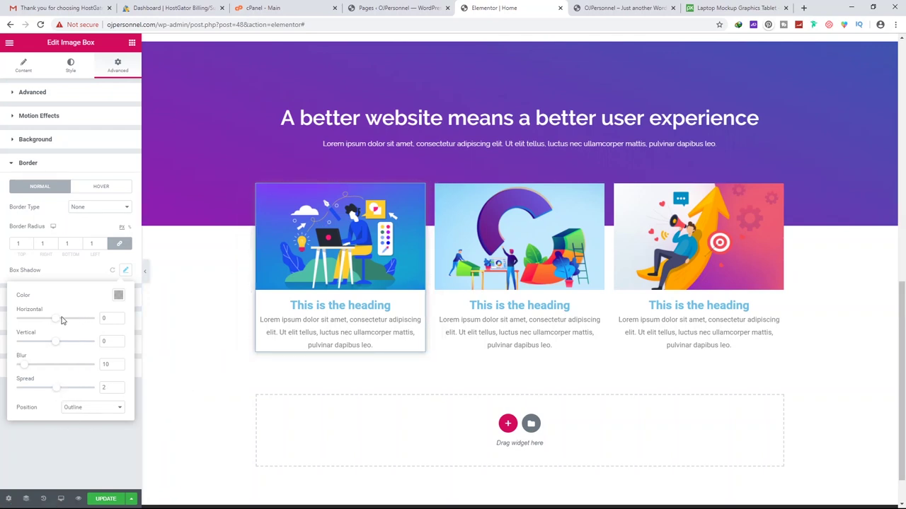
click(104, 462)
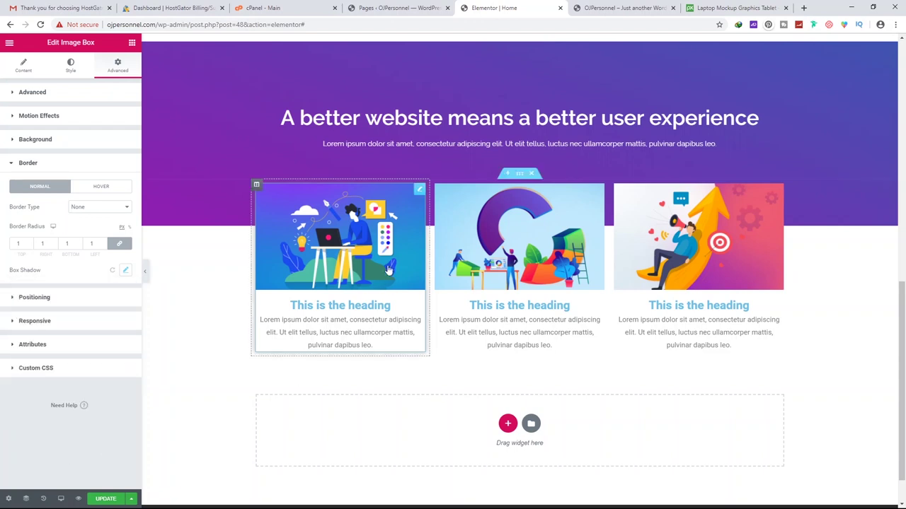
click(106, 499)
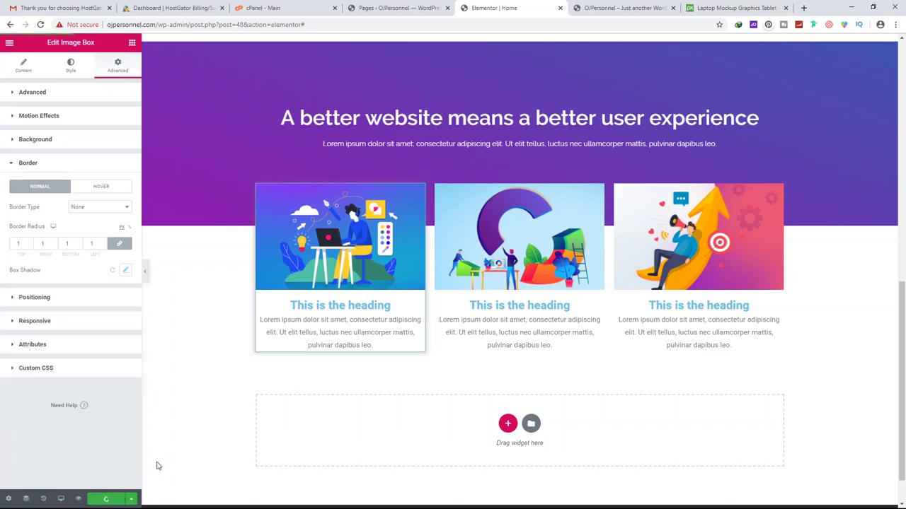
Check the first card's new grey shadow in the live preview
click(575, 8)
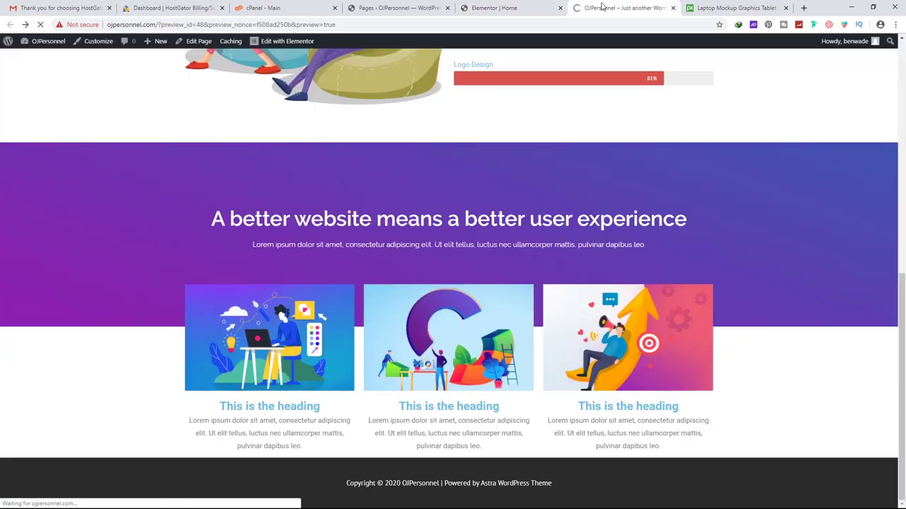
scroll(452, 218, down, 3)
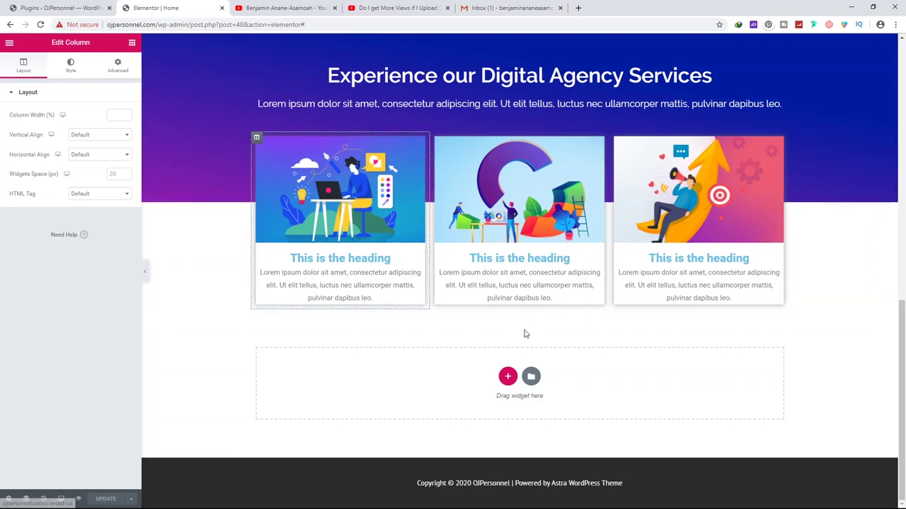
Add a one-column section below the service cards containing a Video widget
click(507, 376)
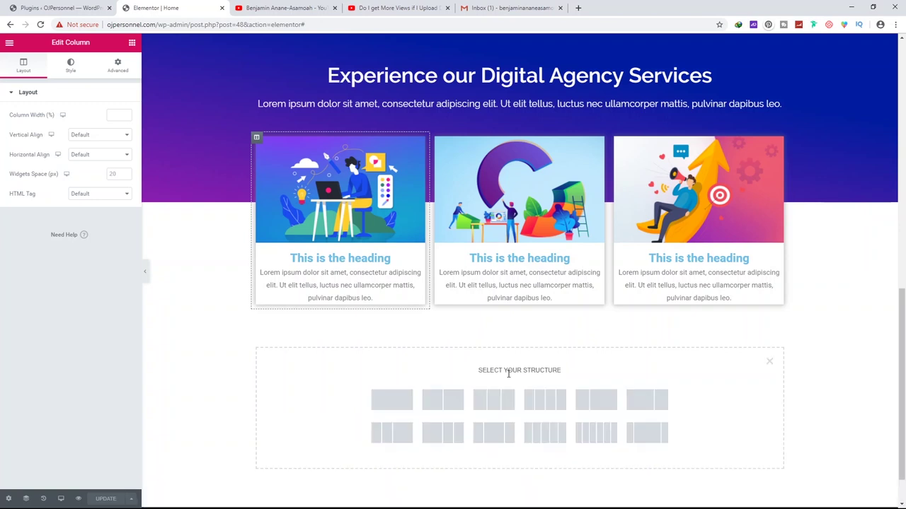
click(392, 400)
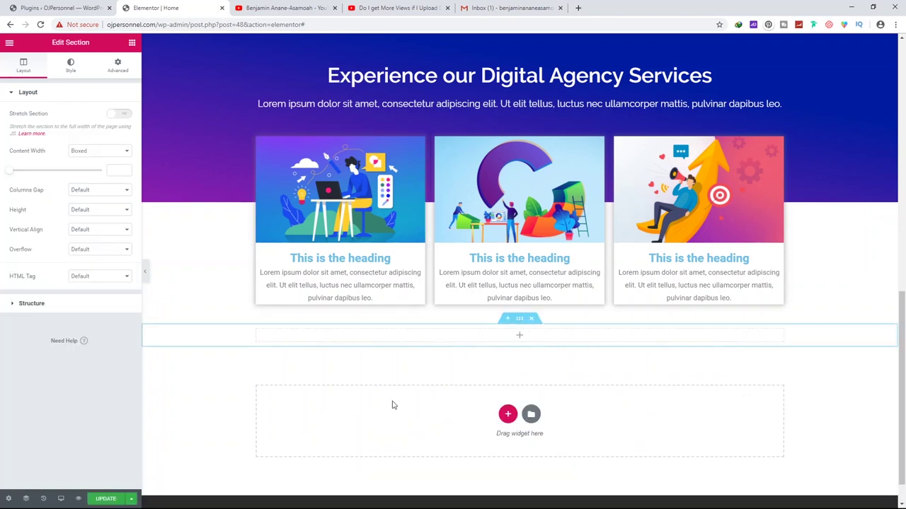
click(520, 337)
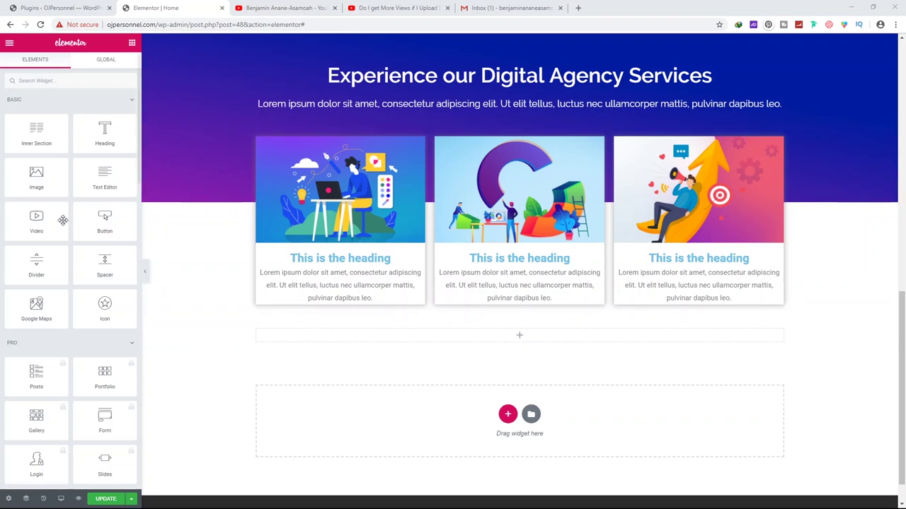
drag(35, 217, 499, 333)
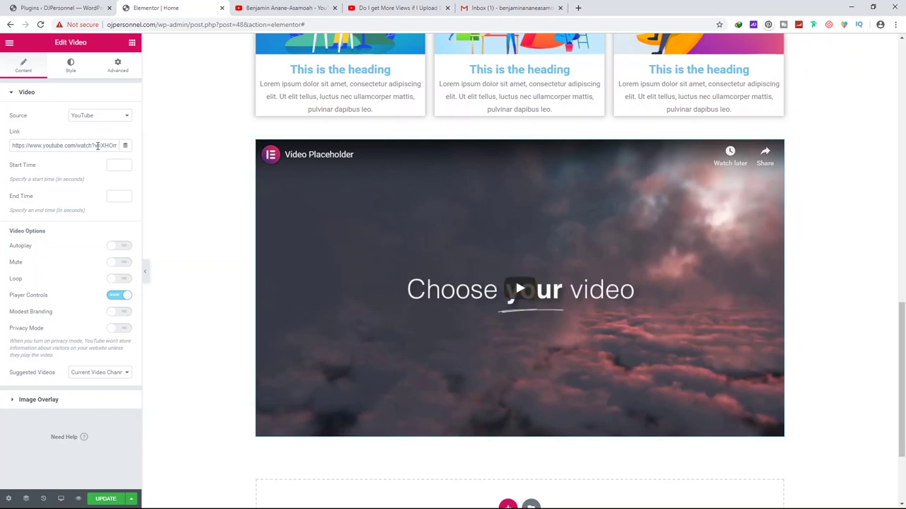
Try the Vimeo, Dailymotion and Self Hosted sources, then set the video source back to YouTube
drag(12, 144, 92, 147)
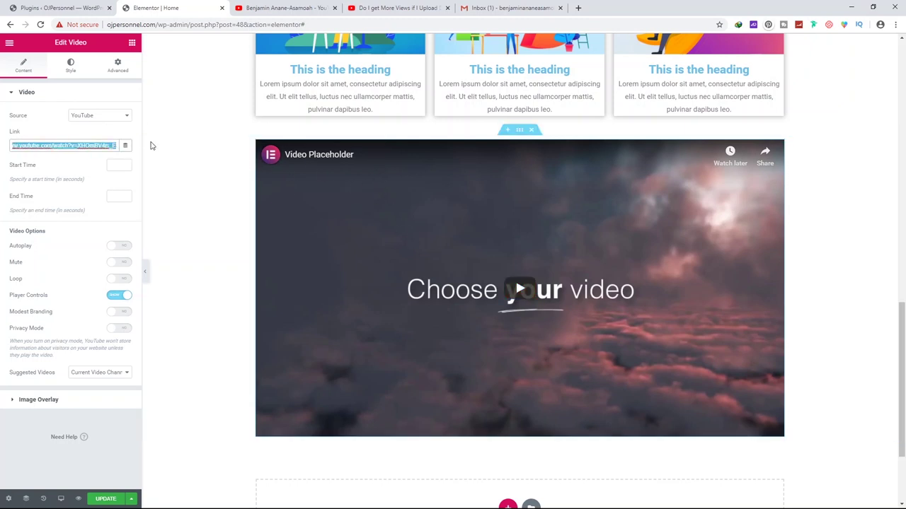
double_click(32, 145)
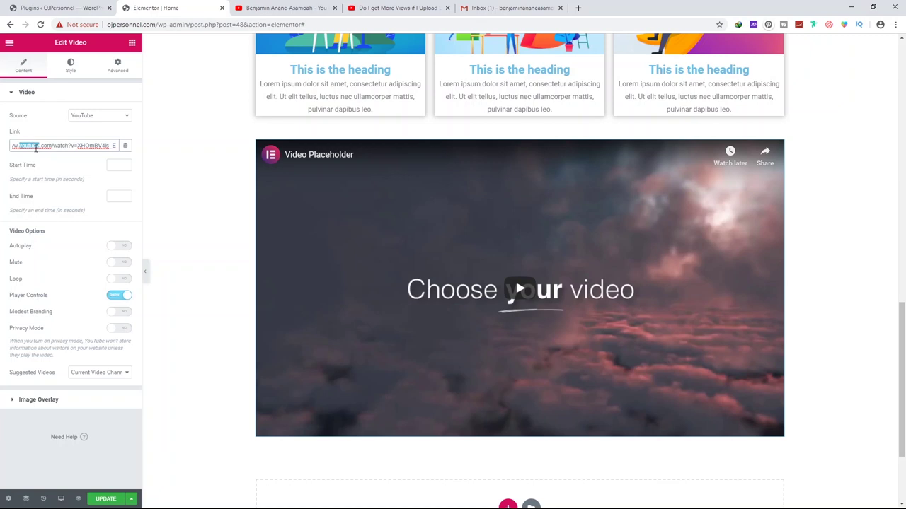
triple_click(35, 148)
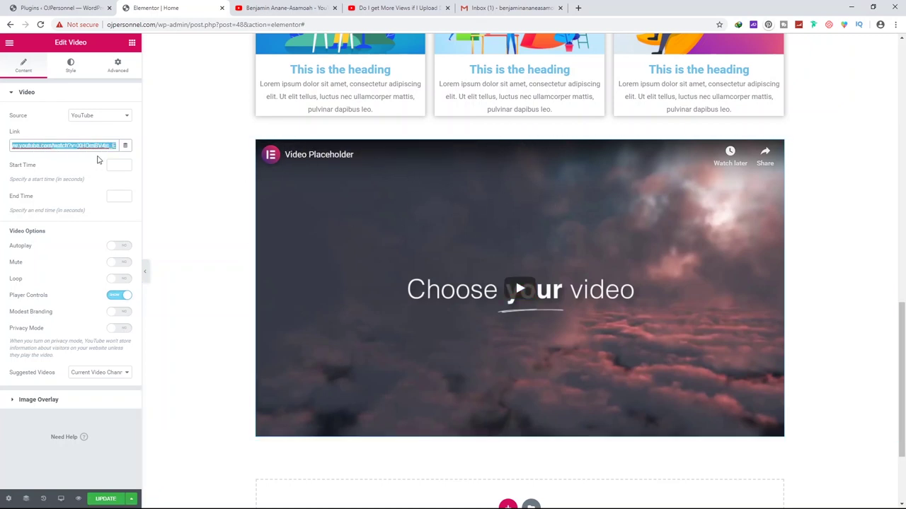
click(92, 117)
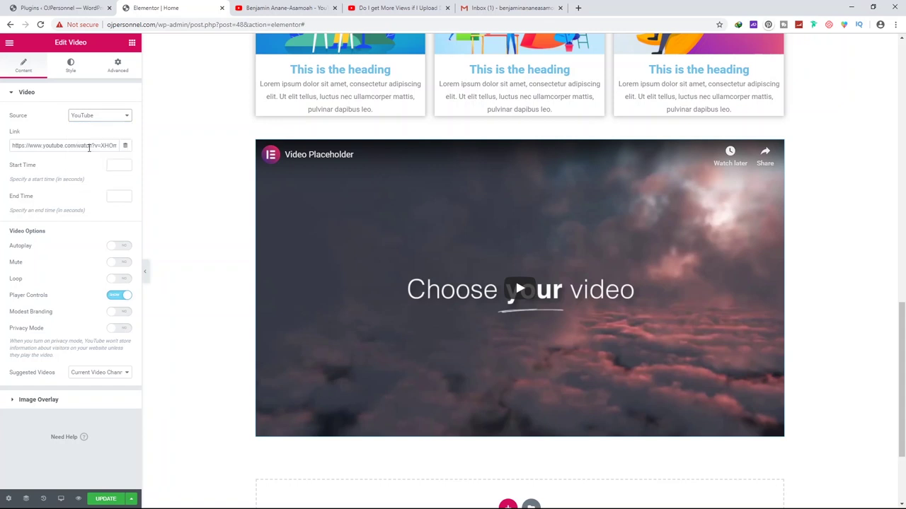
click(80, 145)
click(97, 117)
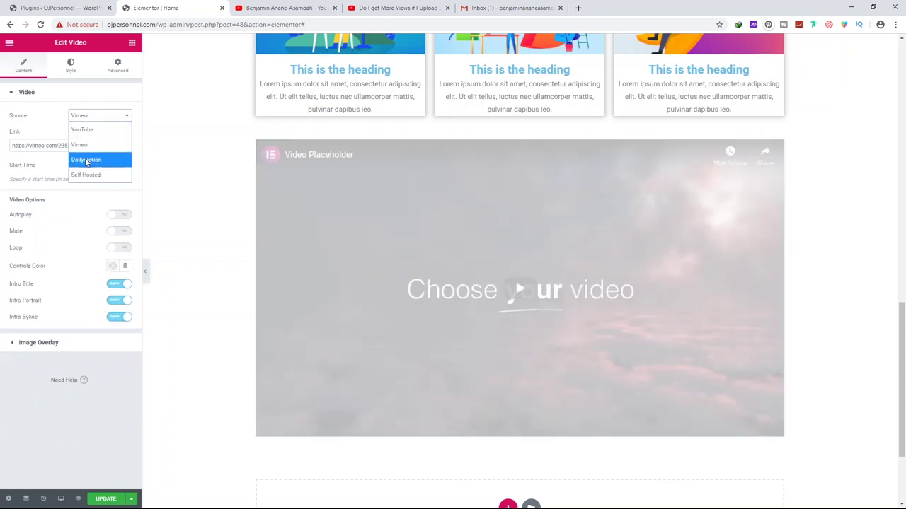
click(86, 160)
click(95, 118)
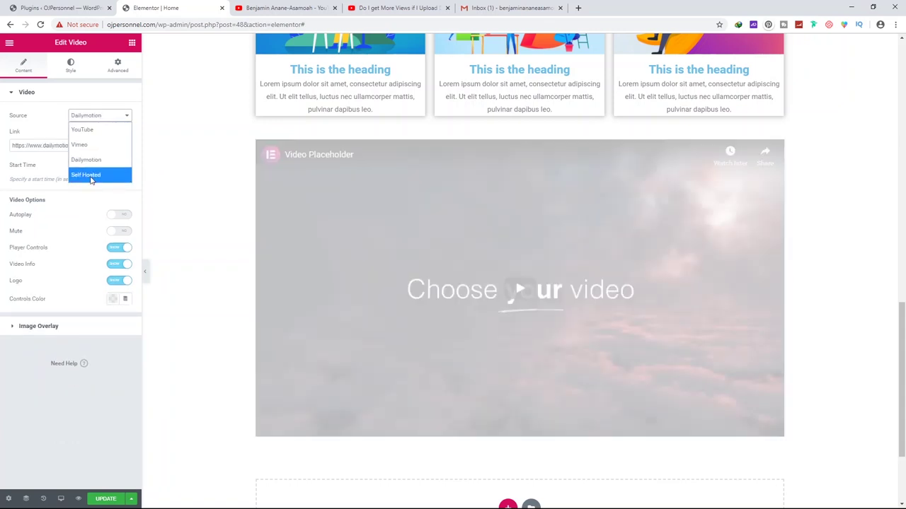
click(86, 177)
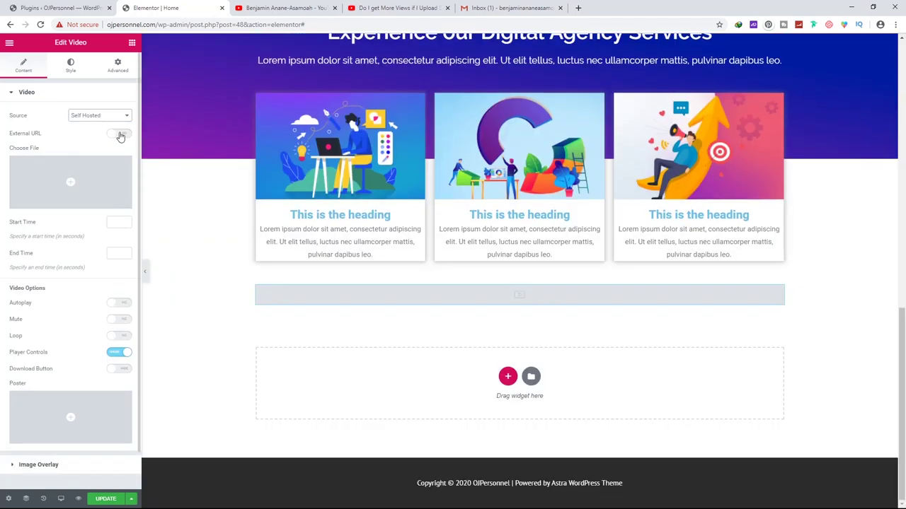
click(119, 135)
click(96, 154)
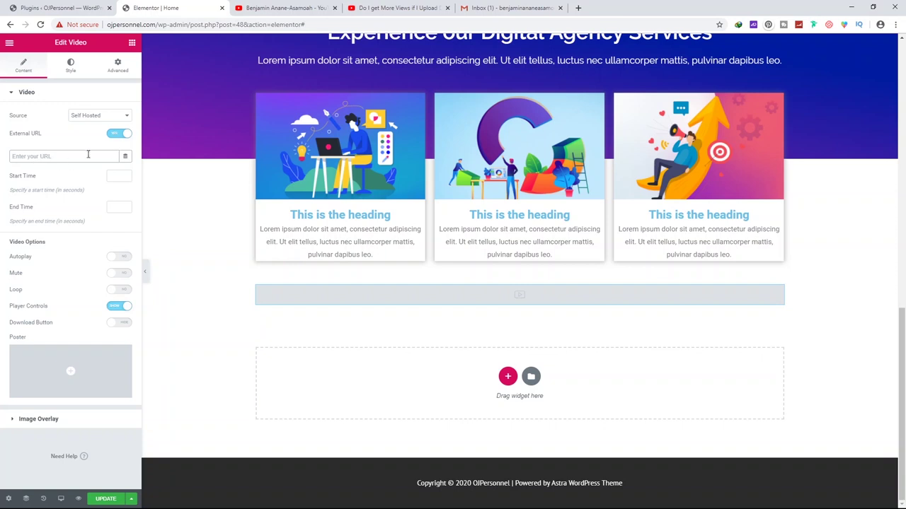
click(117, 135)
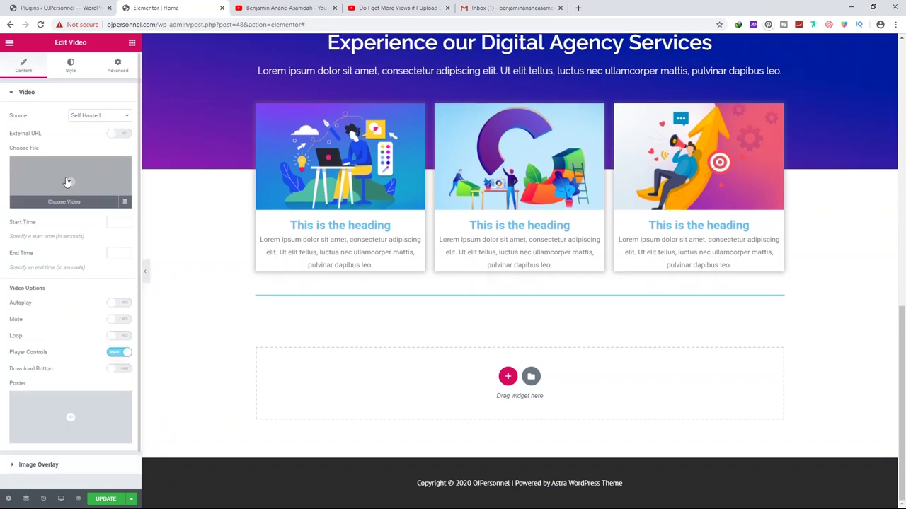
click(67, 183)
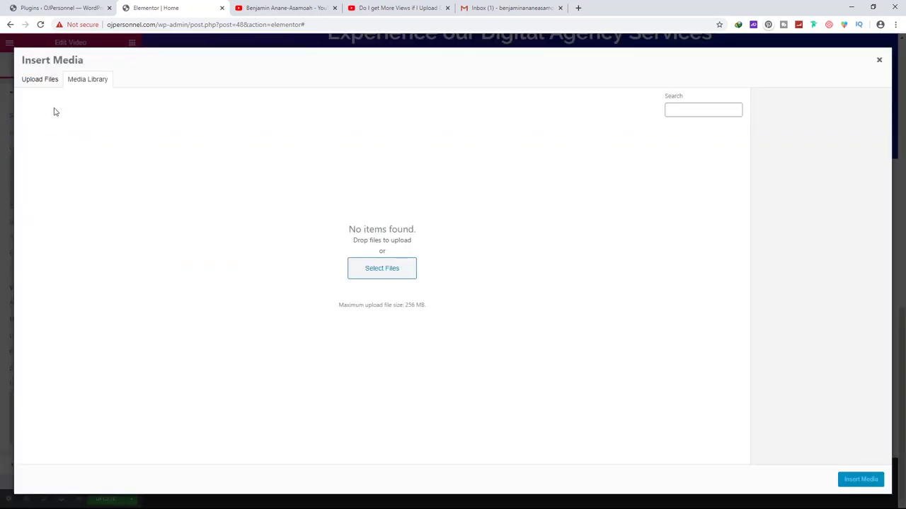
click(878, 60)
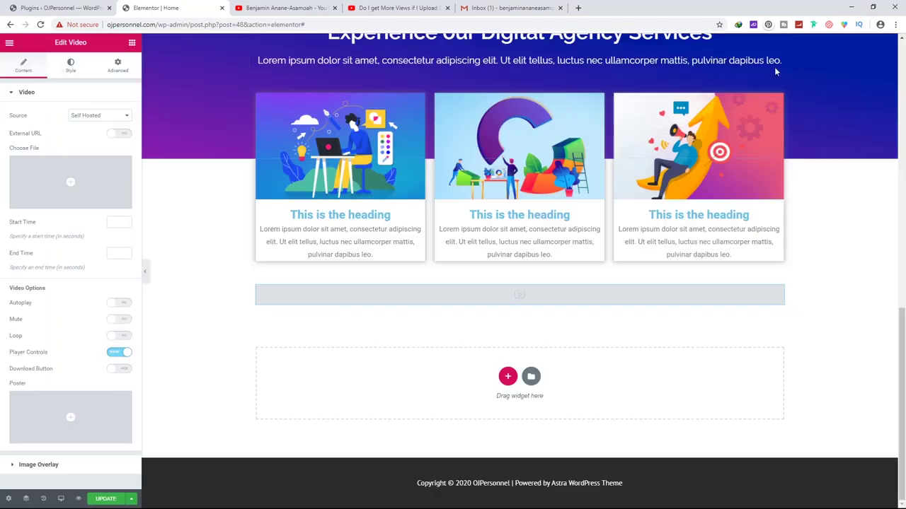
click(92, 117)
click(85, 127)
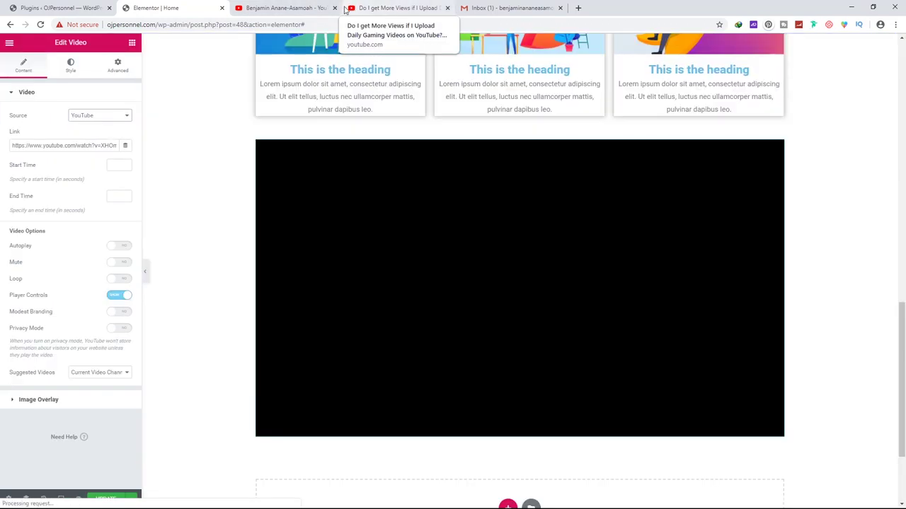
Paste the 'How to create a logo for free (2020)' YouTube link into the Link field
click(345, 9)
key(ctrl+w)
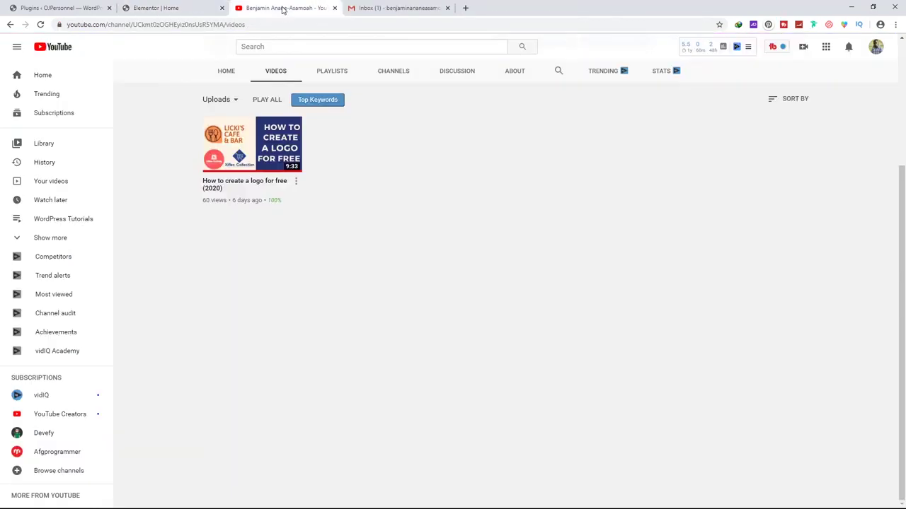
right_click(241, 153)
click(277, 204)
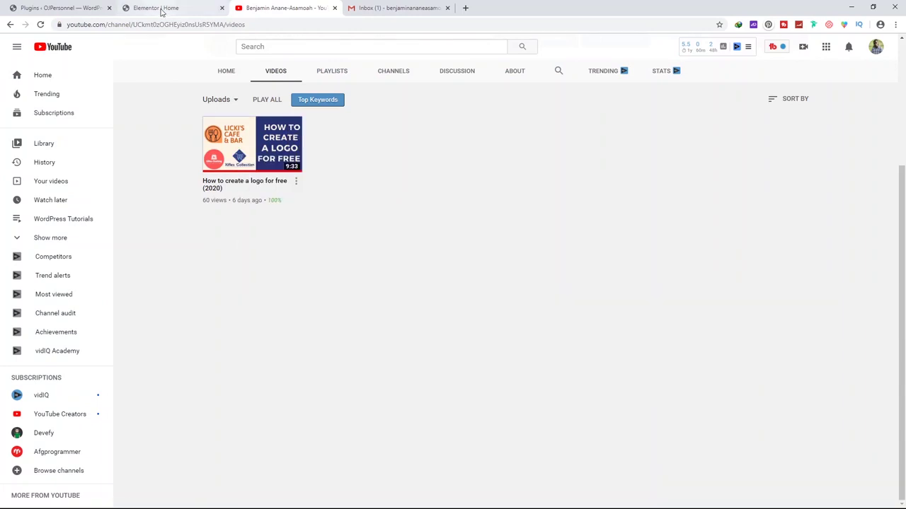
click(159, 8)
triple_click(99, 146)
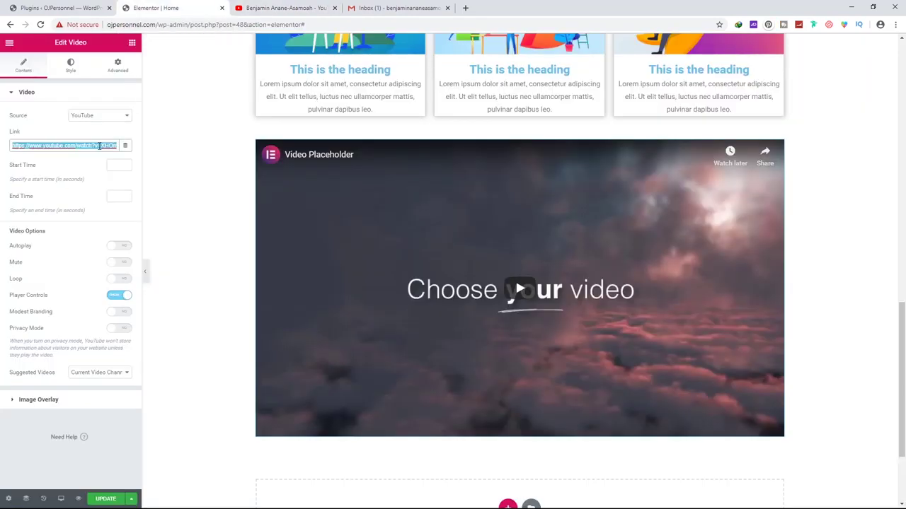
key(ctrl+v)
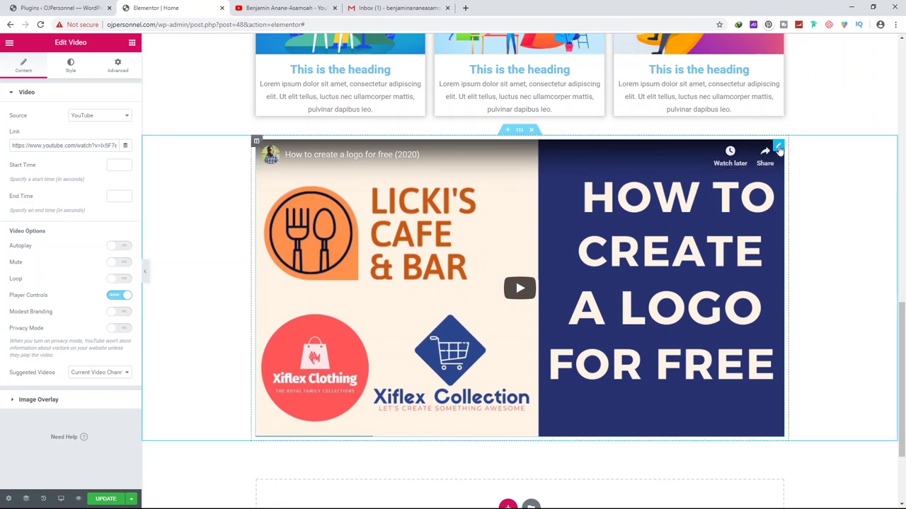
Let the widget reload with the logo tutorial video, then open its Advanced settings
click(117, 65)
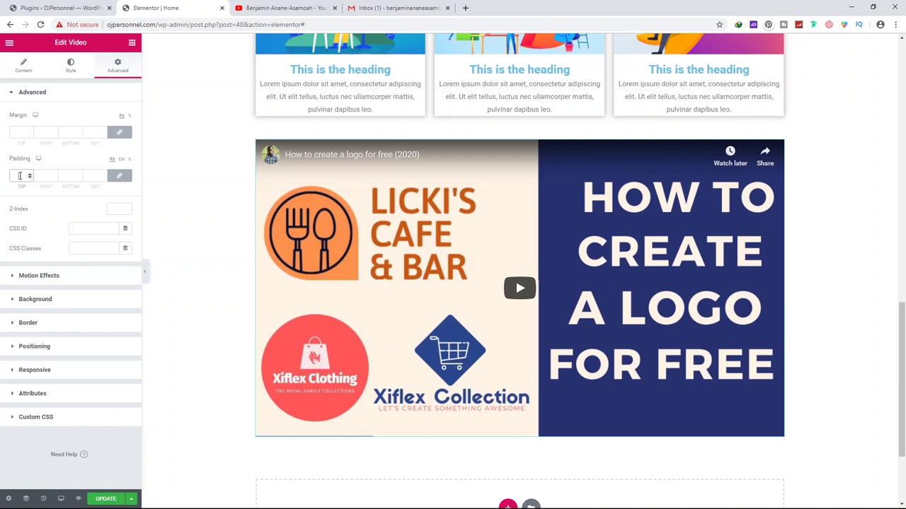
Set the video widget's linked padding to 50 px on all sides
click(30, 174)
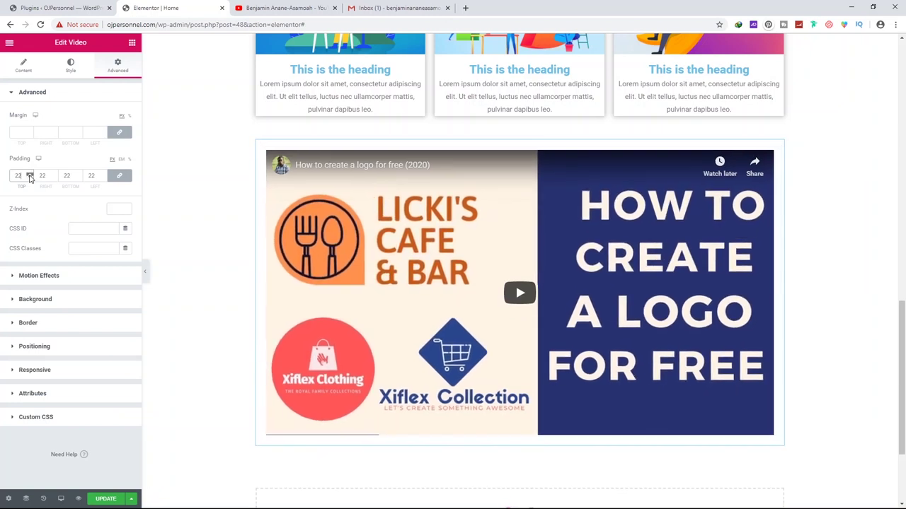
click(30, 176)
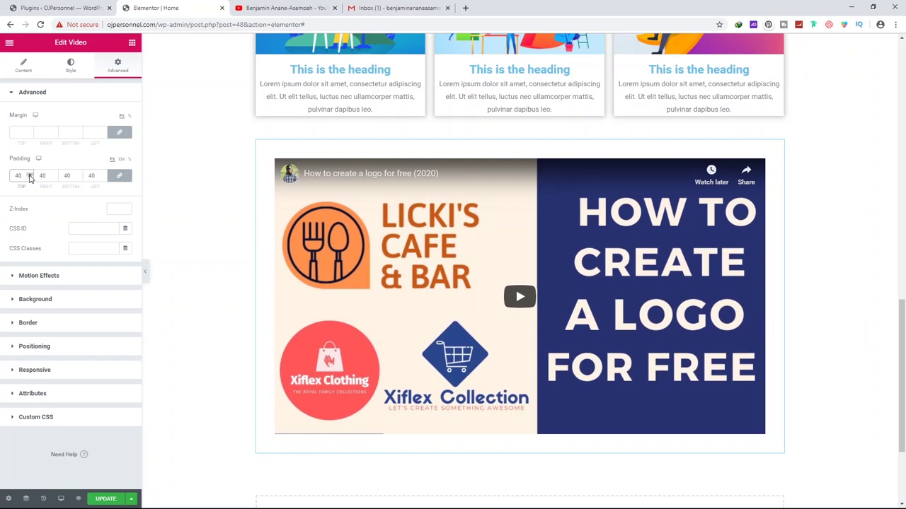
click(30, 176)
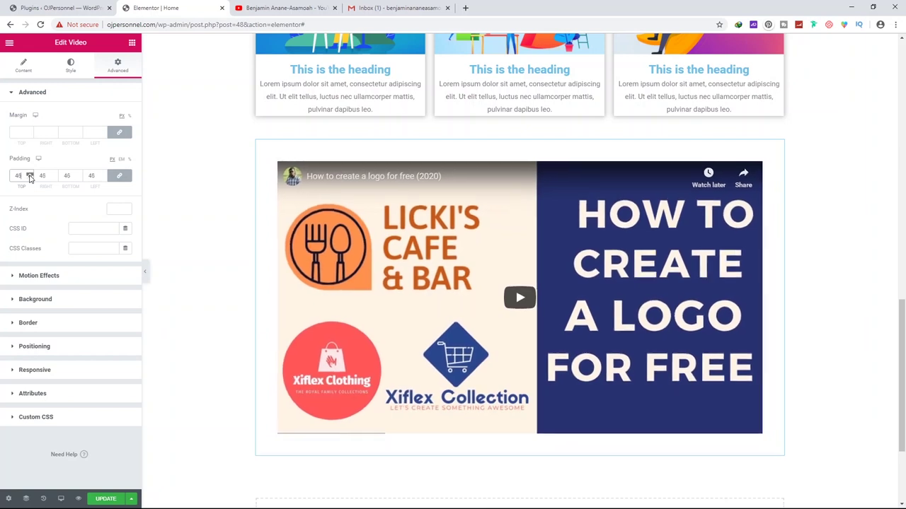
click(30, 180)
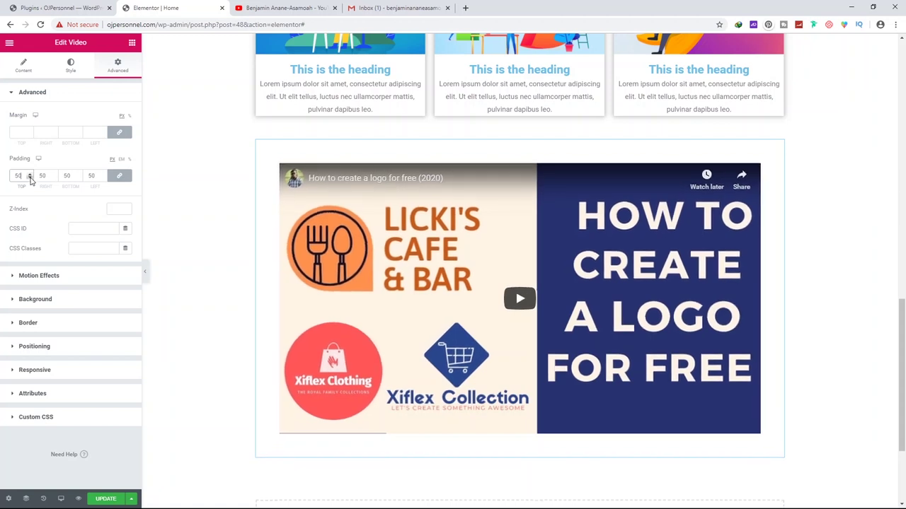
scroll(202, 165, down, 2)
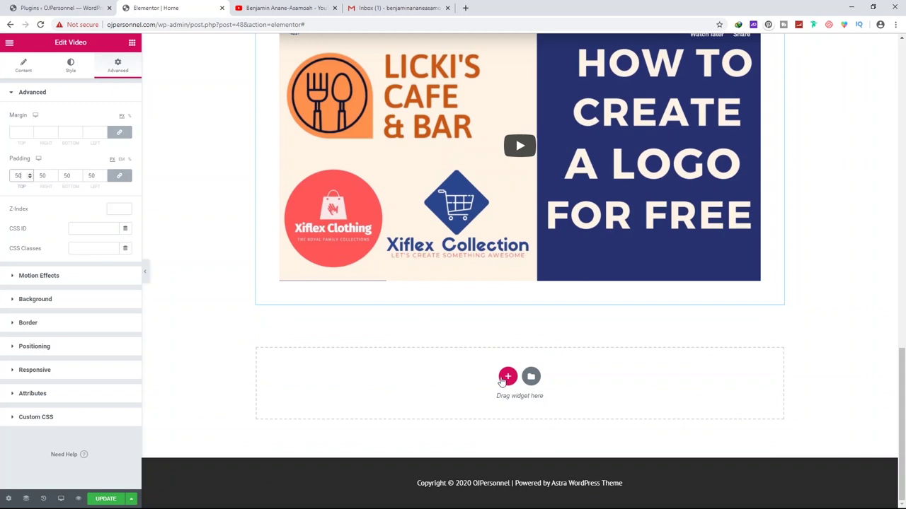
Add a three-column section below the video and place a Counter widget in its first column
click(508, 378)
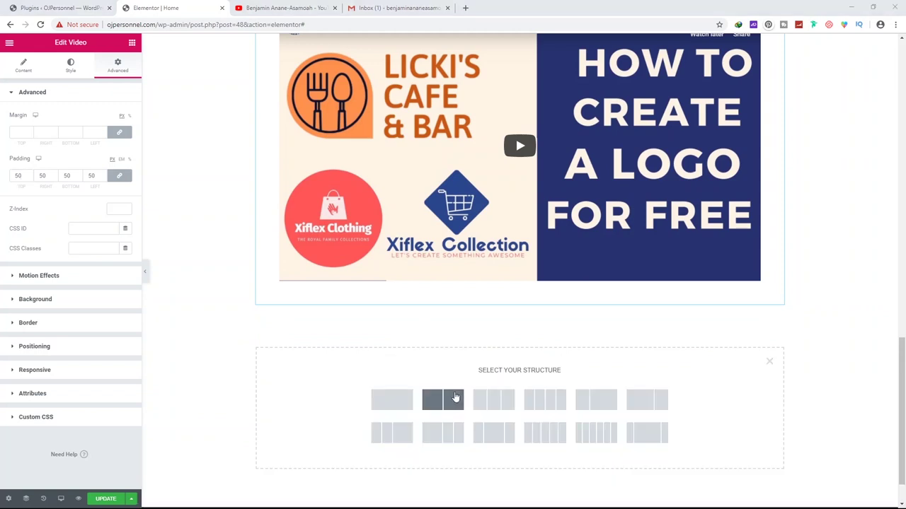
click(493, 401)
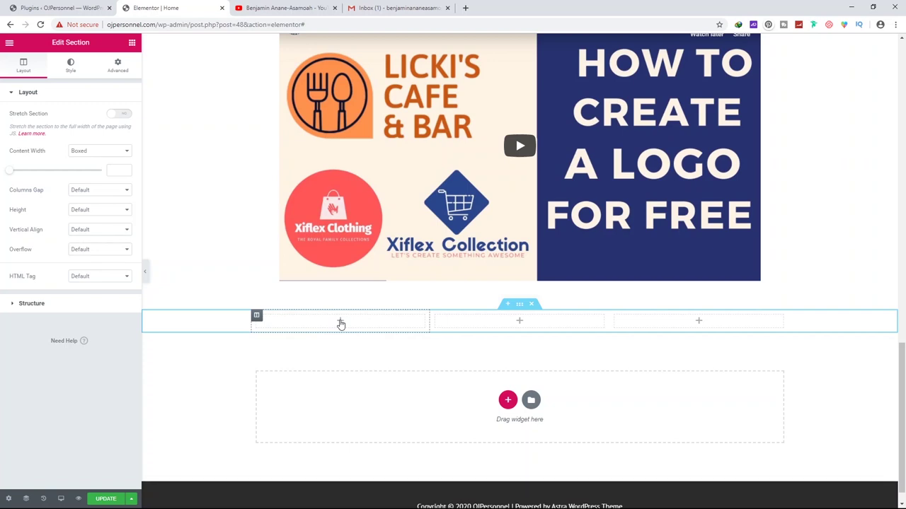
click(341, 323)
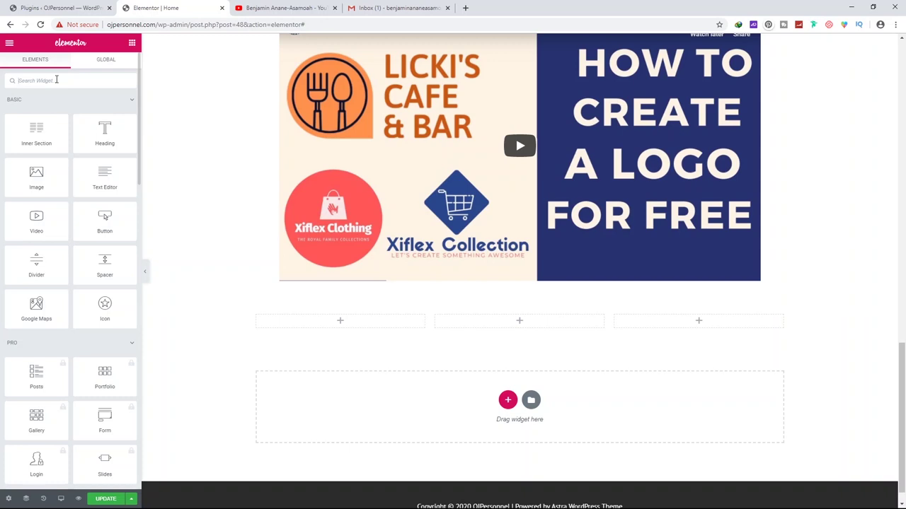
text(counter)
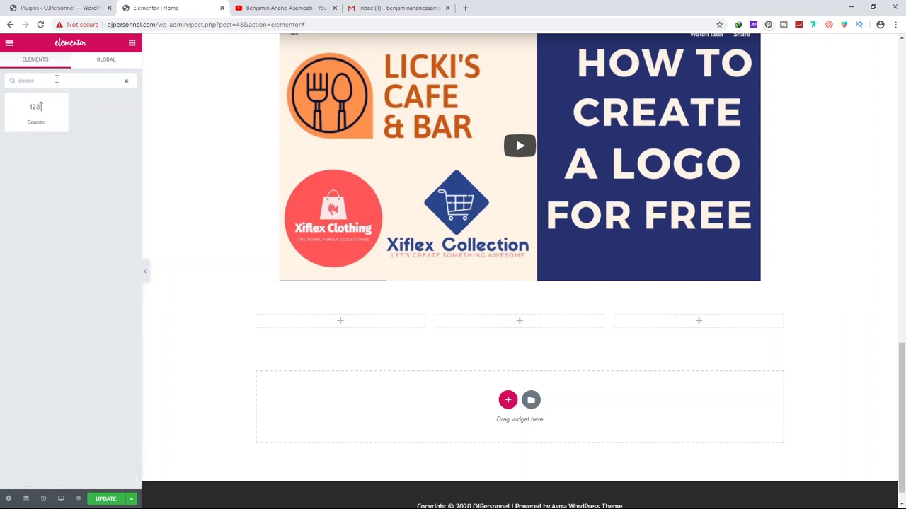
drag(33, 113, 354, 324)
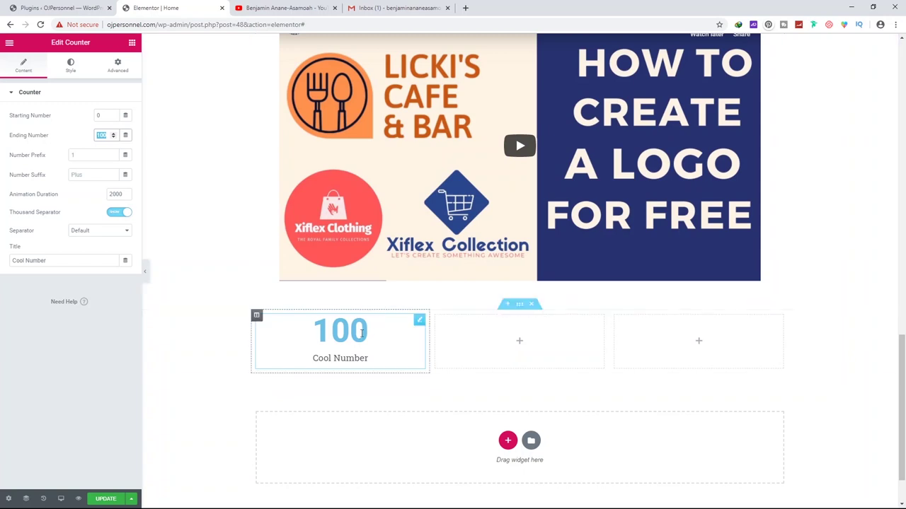
Retitle the counter 'Project Executed' and set its ending number to 1560
triple_click(326, 359)
key(BackSpace)
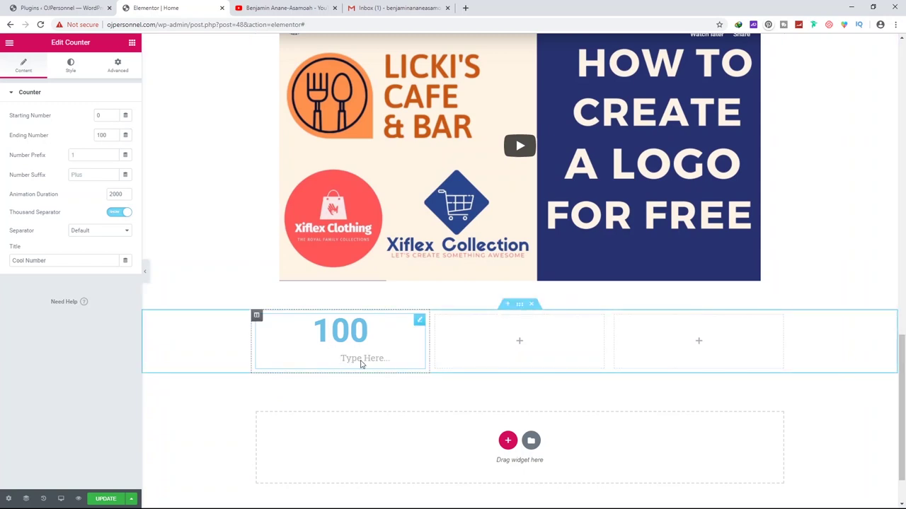
text(Project Executed)
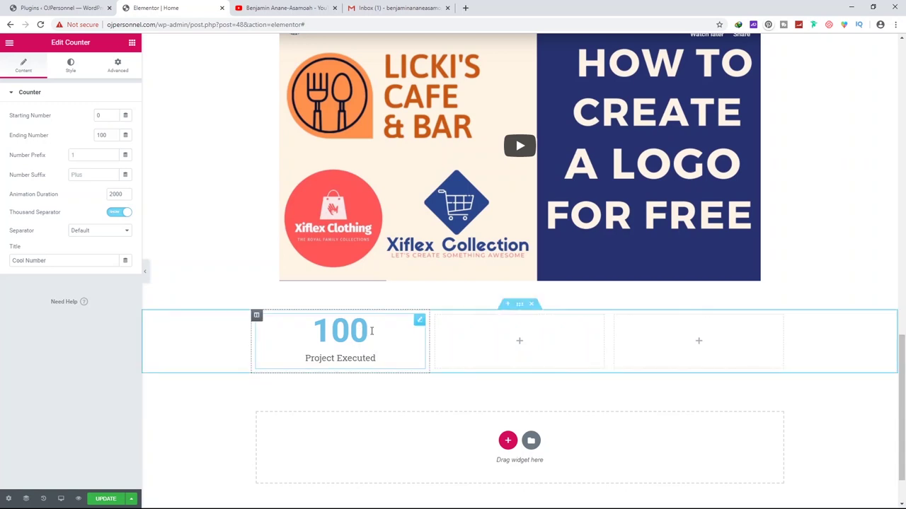
drag(109, 135, 90, 136)
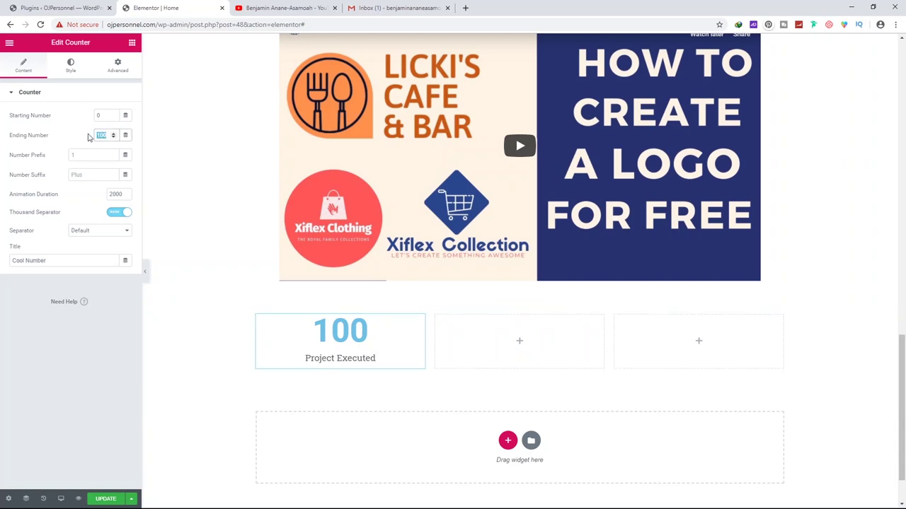
text(560)
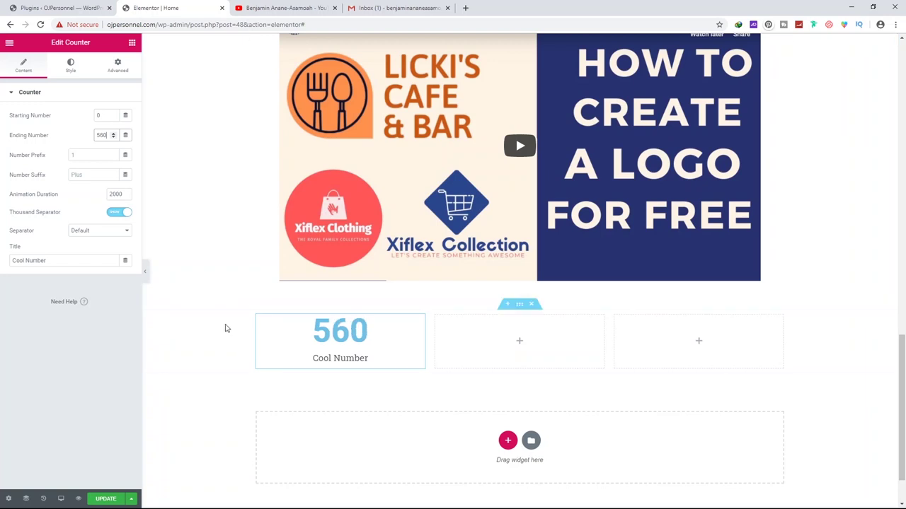
click(98, 135)
text(1)
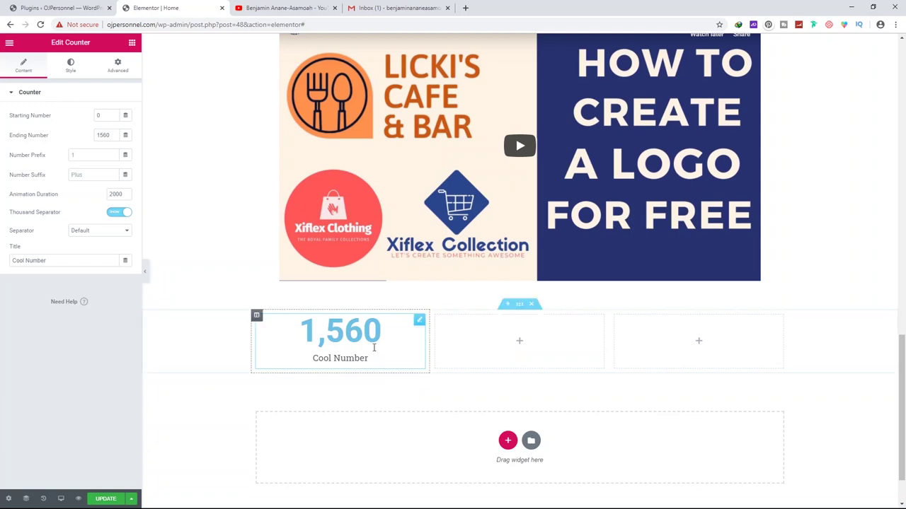
Put the 'Project Executed' label into the counter's Title setting in place of Cool Number
triple_click(335, 358)
text(Project Executed)
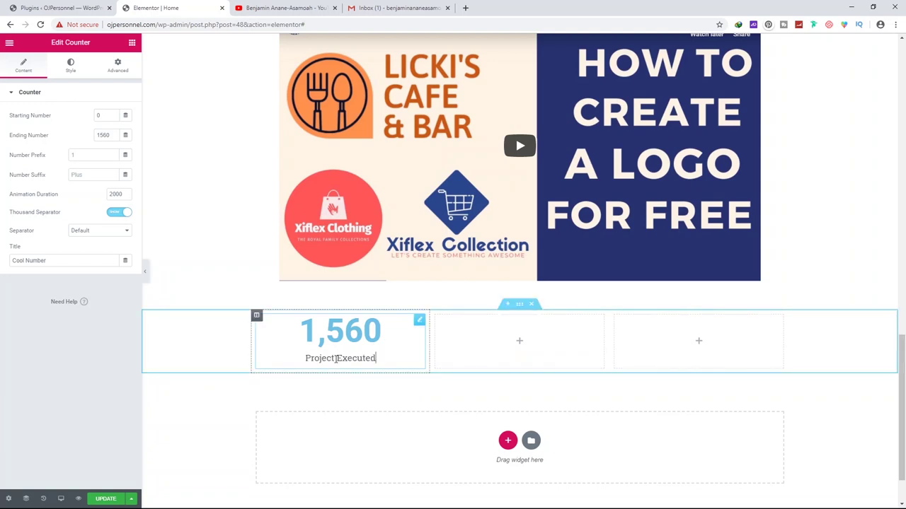
triple_click(368, 363)
key(ctrl+c)
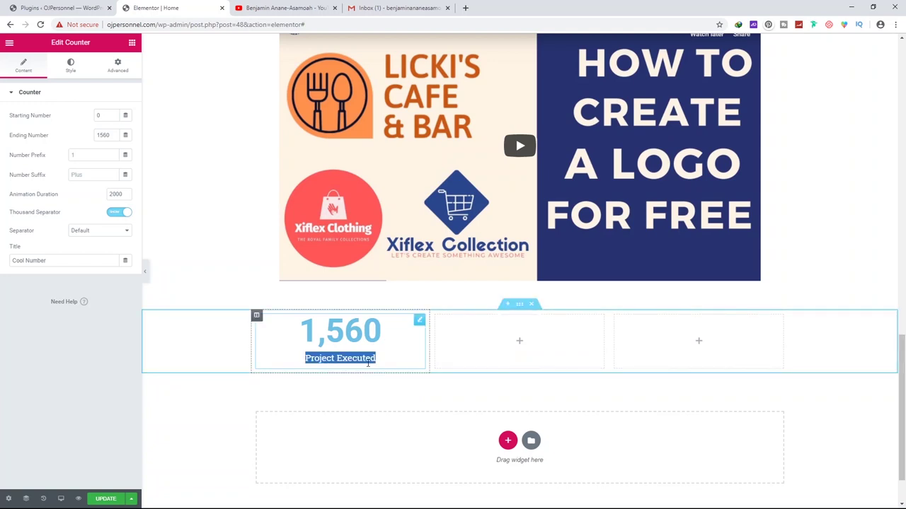
key(BackSpace)
click(50, 262)
drag(50, 262, 1, 264)
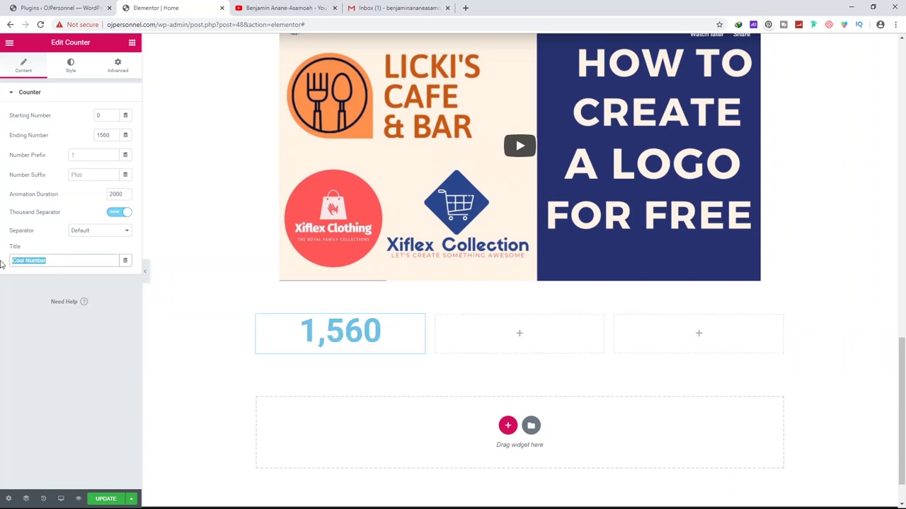
key(ctrl+v)
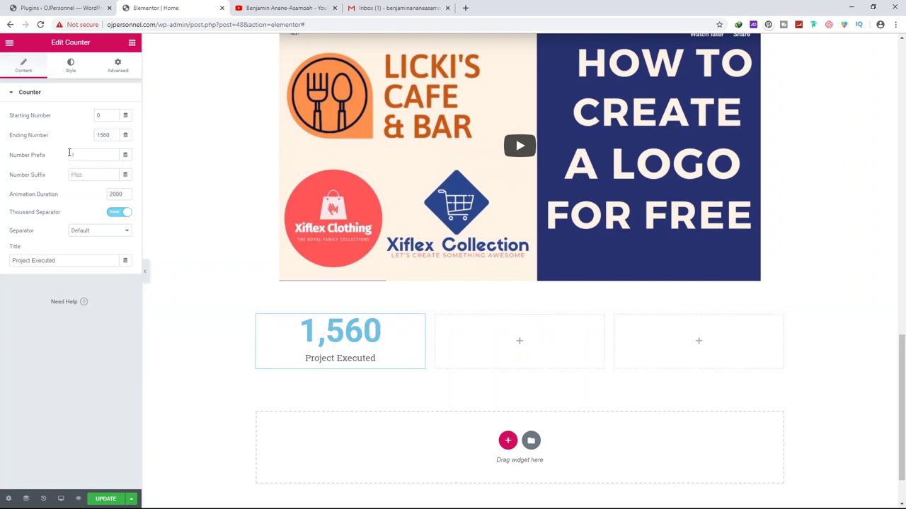
Give the counter a '+' suffix and a starting number of 1000, then save
click(79, 174)
text(+)
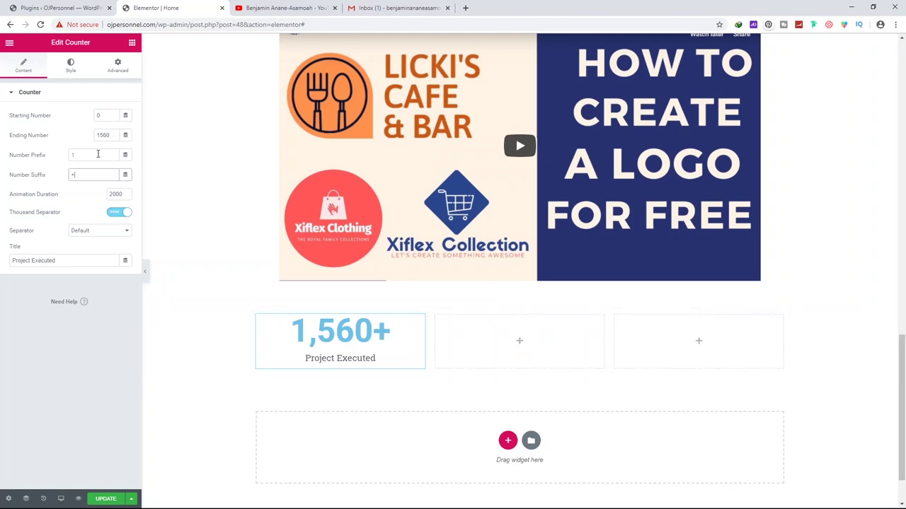
click(106, 116)
text(100)
text(0)
click(105, 499)
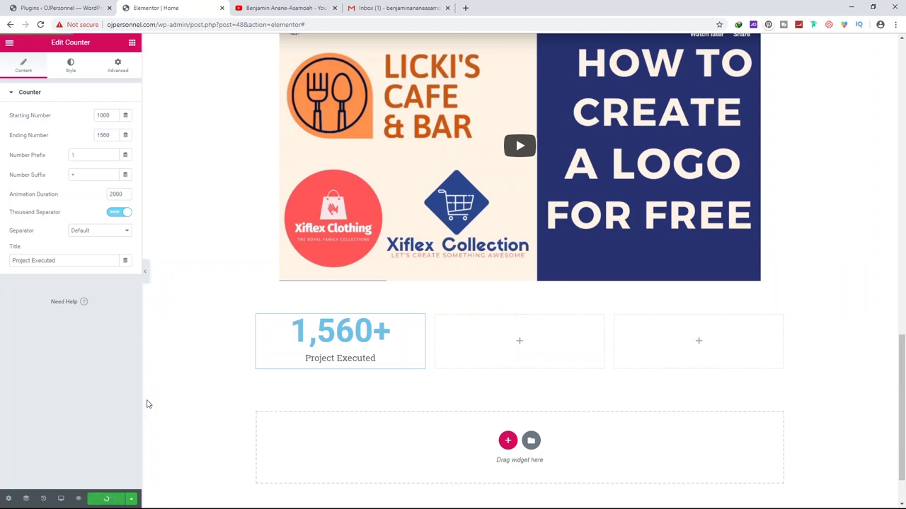
Duplicate the counter twice and place the copies in the middle and right columns
right_click(340, 331)
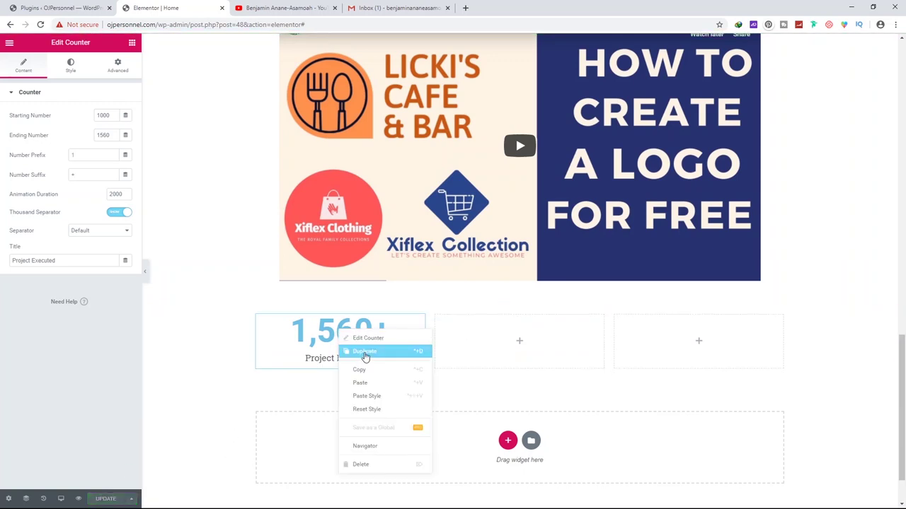
click(368, 352)
drag(357, 400, 502, 332)
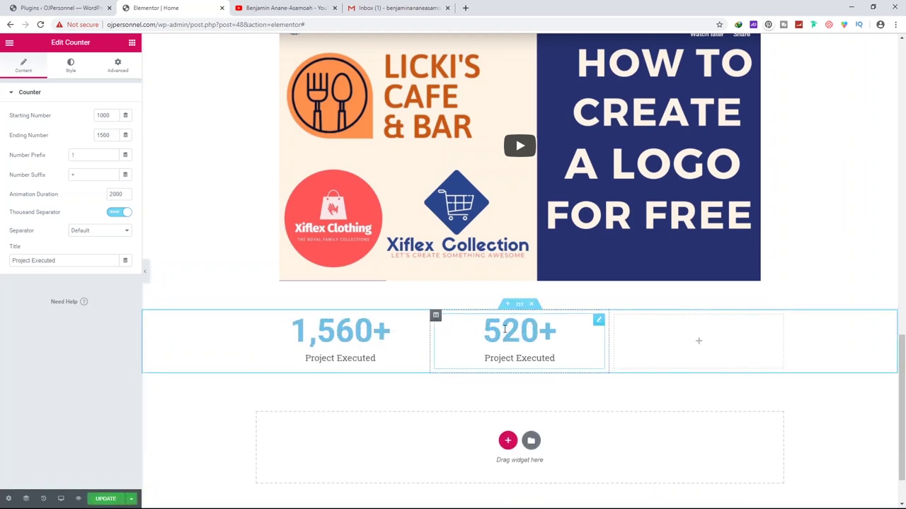
right_click(505, 332)
click(531, 351)
drag(519, 393, 646, 351)
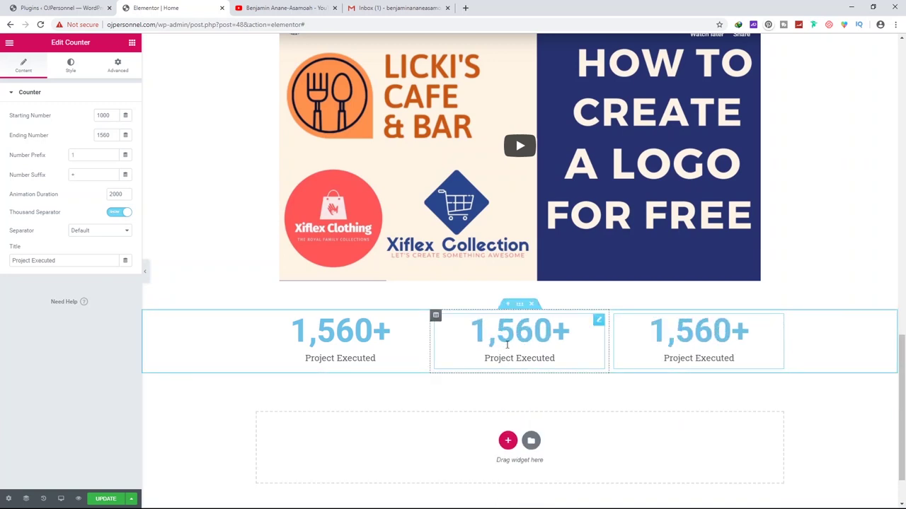
Retitle one copy 'Happy Clients' with an ending number of 120
double_click(103, 134)
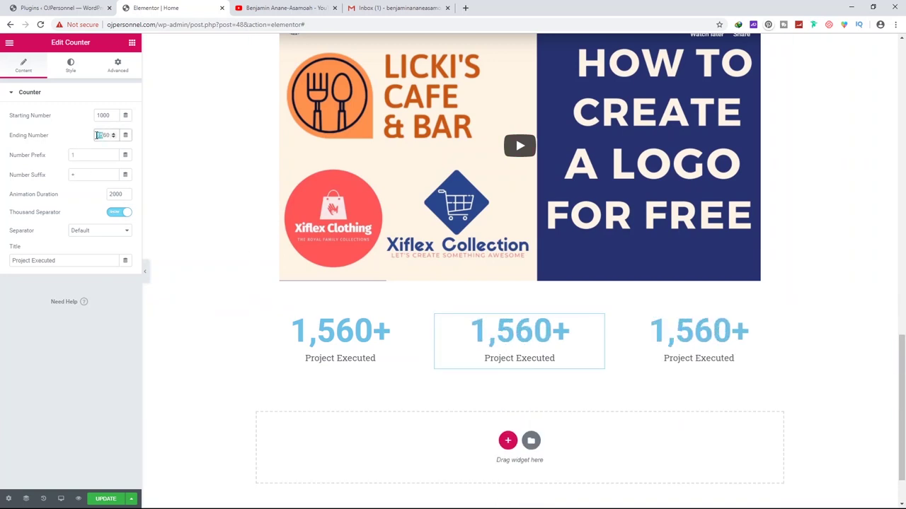
triple_click(493, 358)
key(BackSpace)
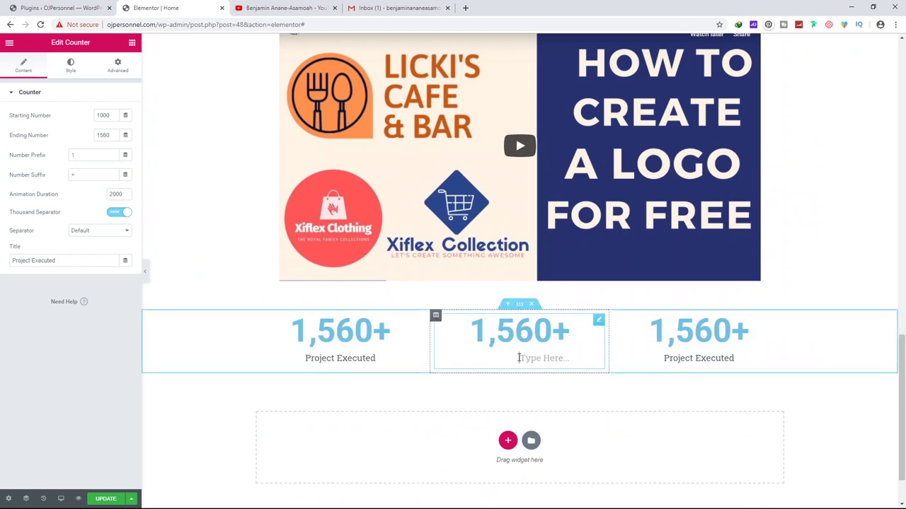
triple_click(60, 261)
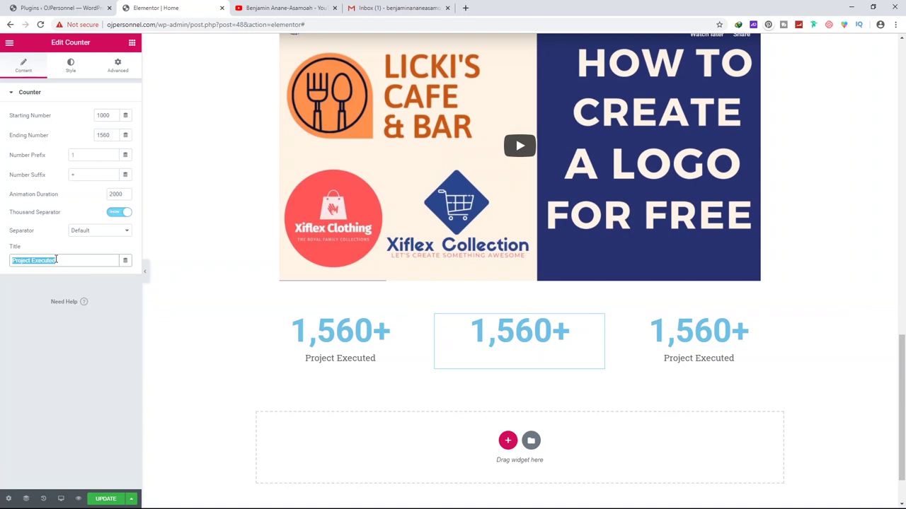
text(Happy Clients)
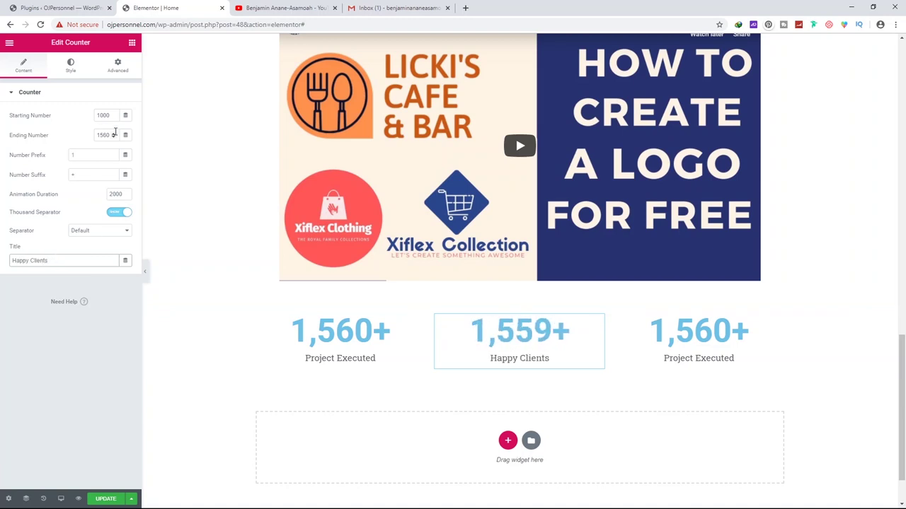
drag(110, 135, 86, 139)
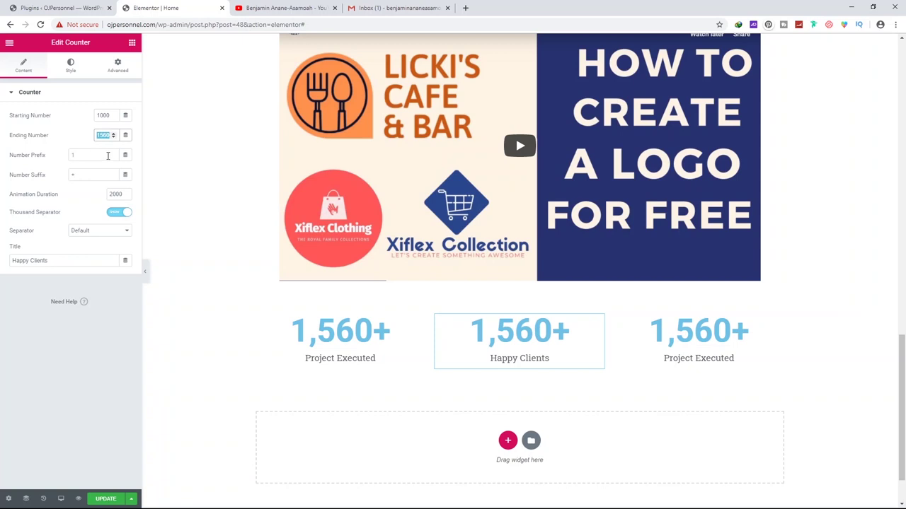
text(100)
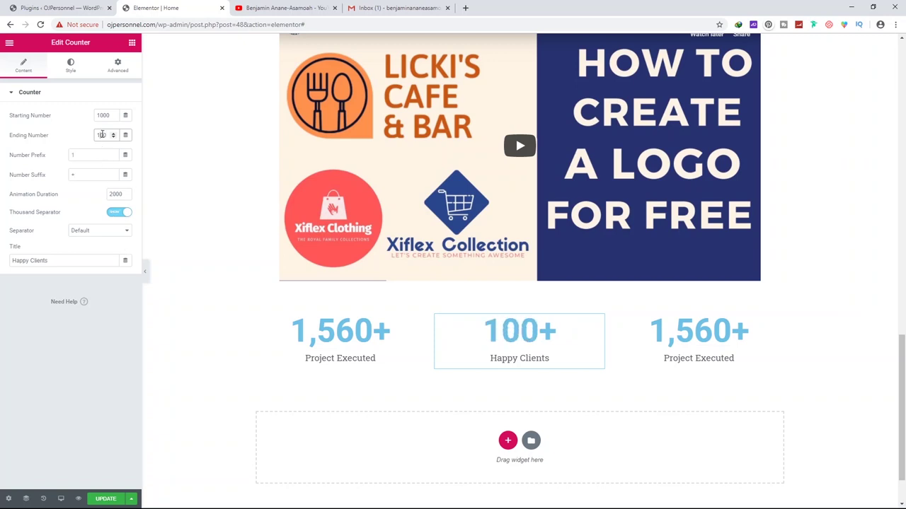
click(102, 134)
key(BackSpace)
text(2)
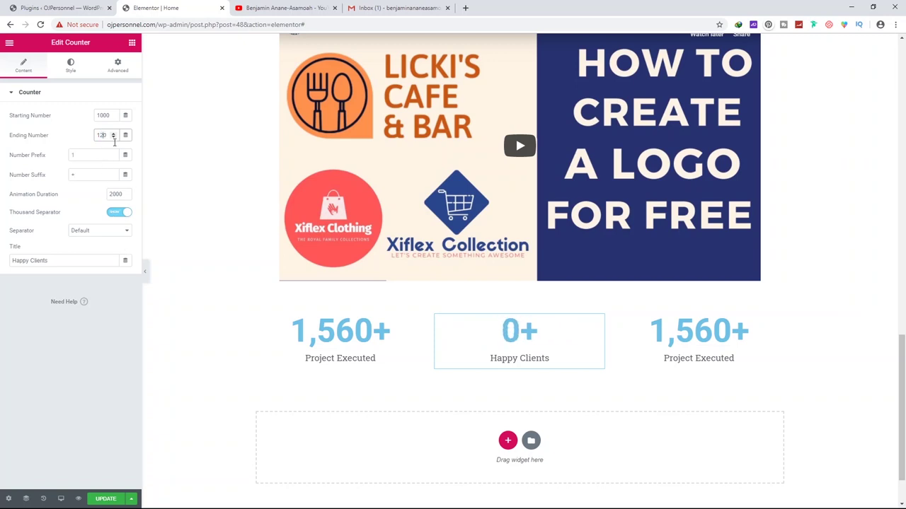
Make the other copy 'Awards', counting from 1 to 15 with no + suffix
click(693, 362)
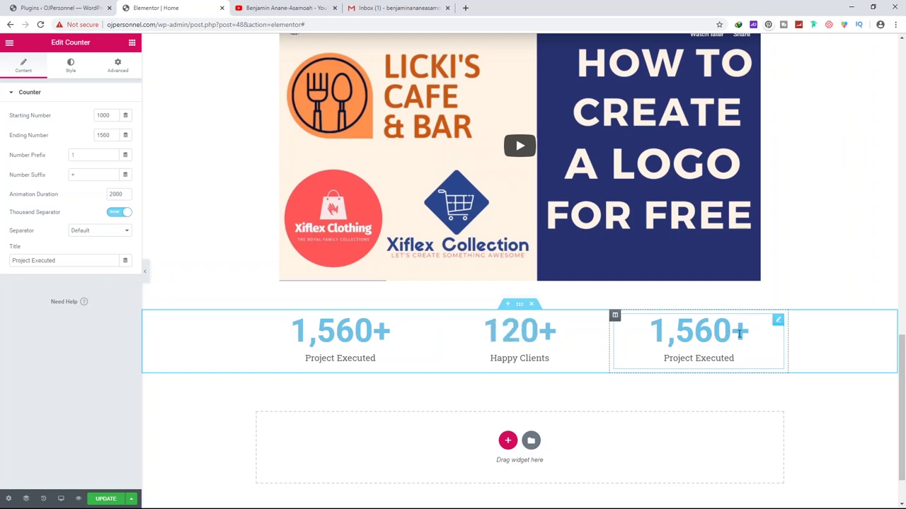
click(42, 138)
drag(57, 261, 12, 264)
text(Awards)
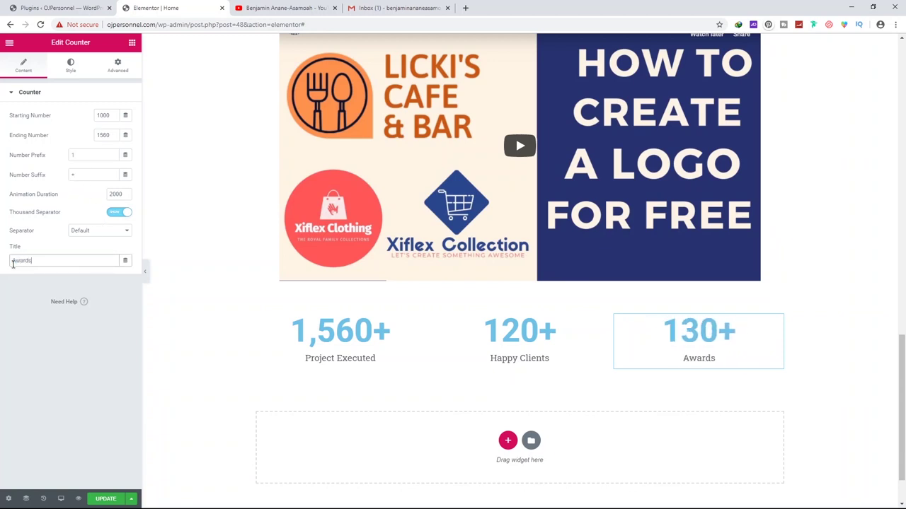
drag(107, 118, 94, 119)
text(1)
double_click(103, 135)
text(5)
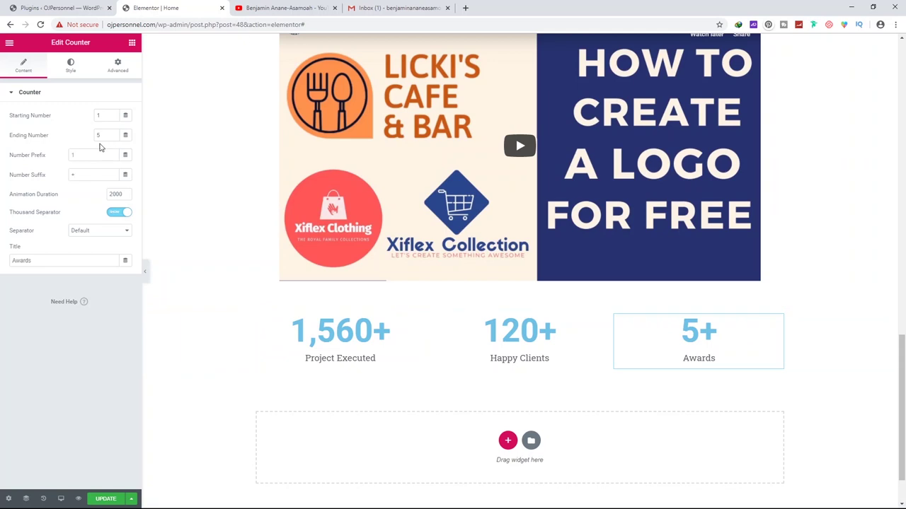
drag(80, 175, 56, 182)
key(BackSpace)
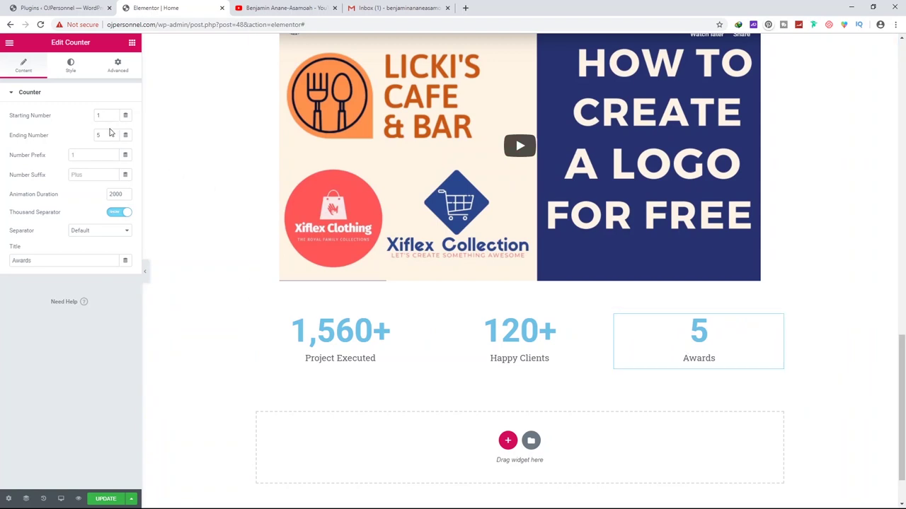
click(98, 136)
text(15)
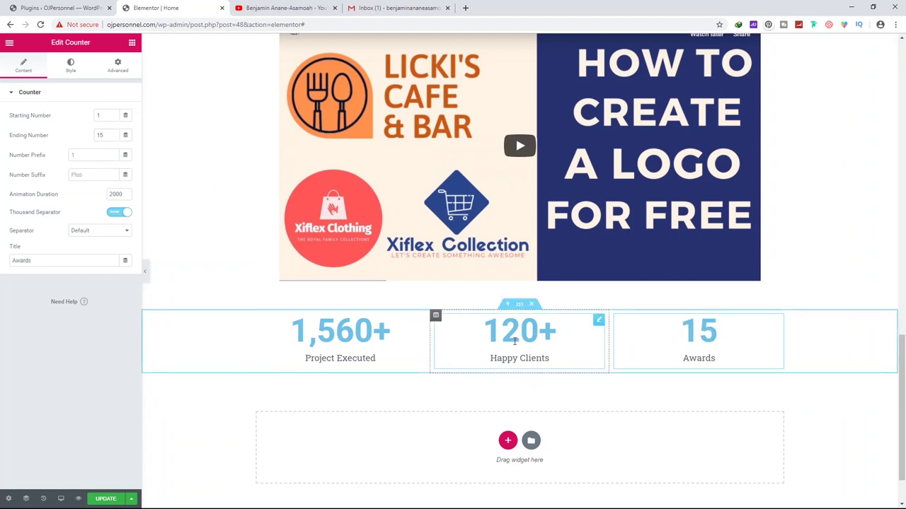
Reorder the counters so Awards sits in the middle and Happy Clients on the right
drag(556, 346, 704, 331)
drag(704, 403, 527, 341)
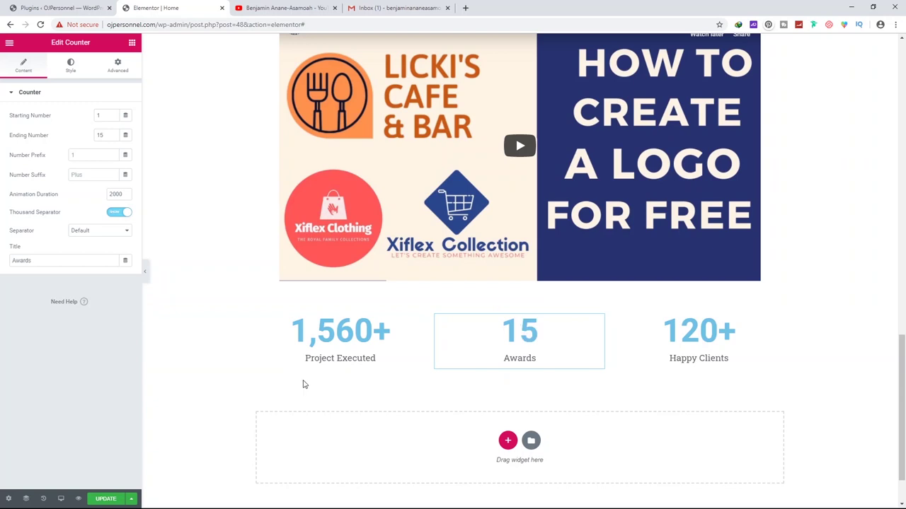
scroll(520, 244, down, 1)
click(521, 243)
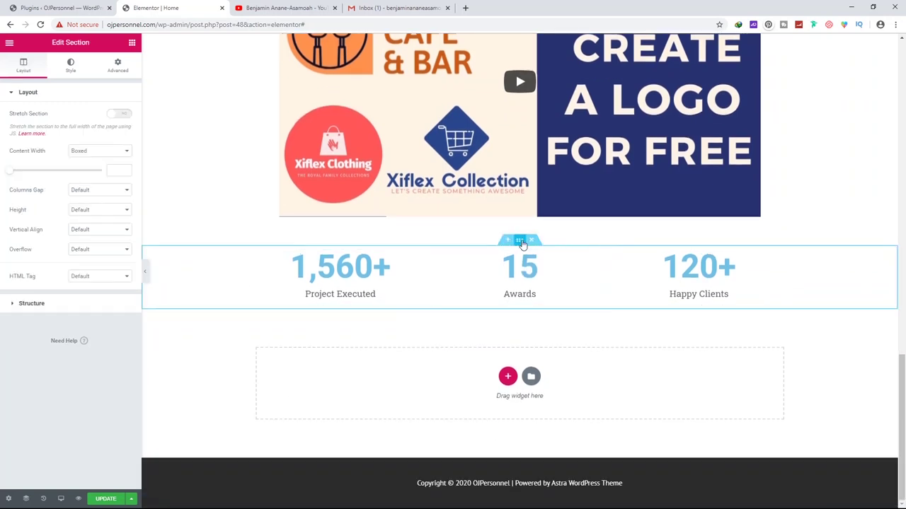
Set home-version-one-testimonial-banner.png as the video section's classic background image
scroll(620, 309, up, 4)
scroll(620, 306, up, 3)
scroll(620, 307, down, 7)
scroll(213, 278, up, 3)
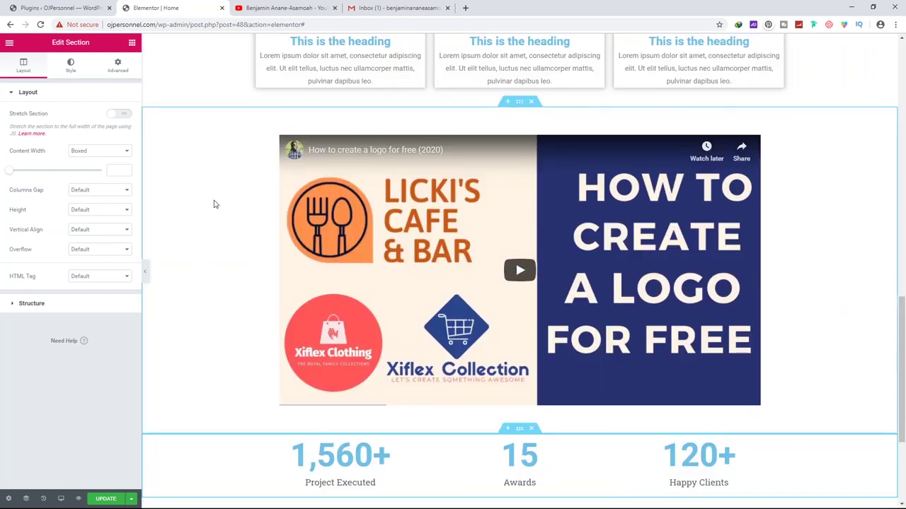
scroll(214, 204, up, 2)
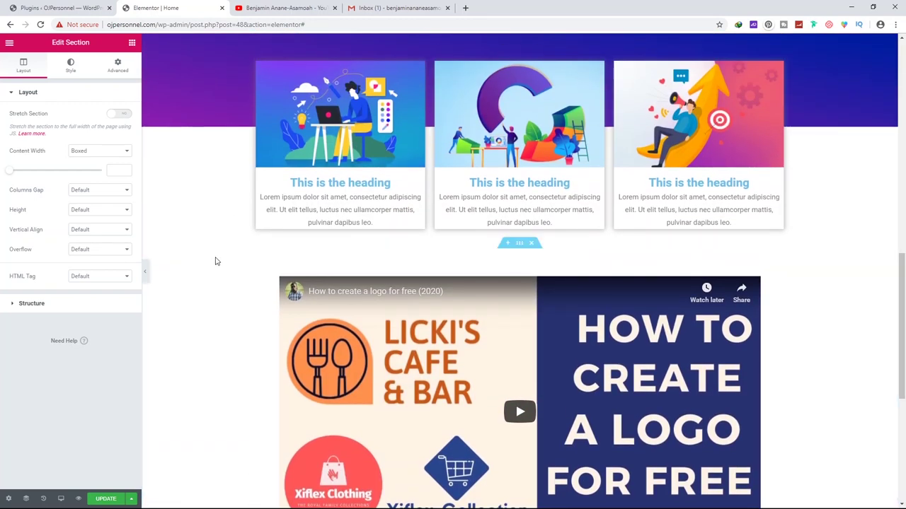
scroll(515, 187, down, 1)
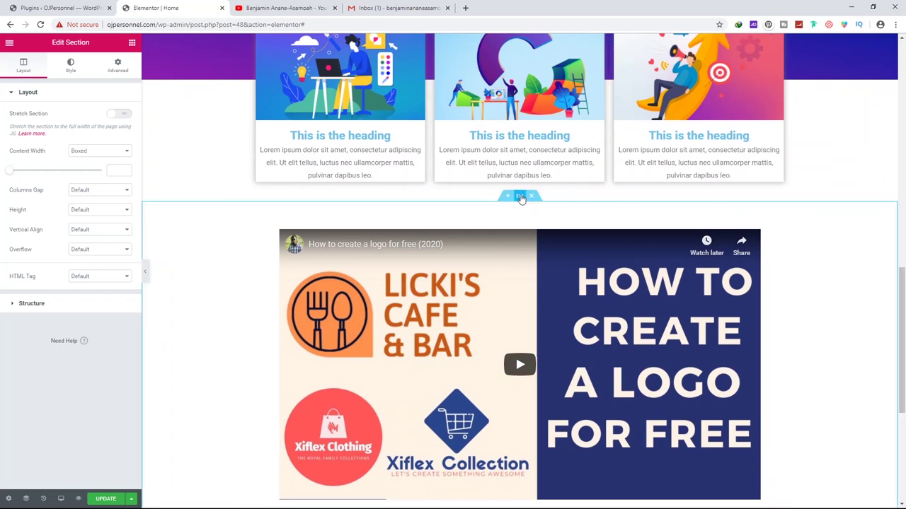
click(71, 65)
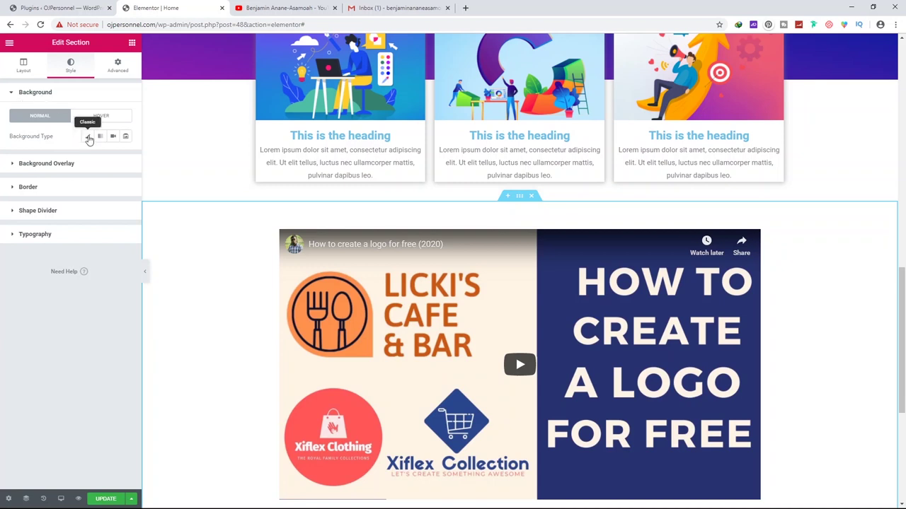
click(89, 138)
click(73, 213)
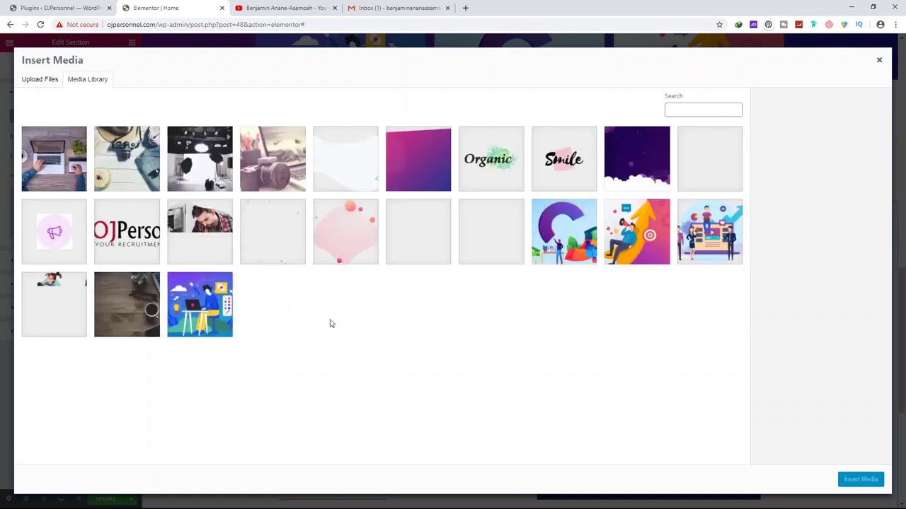
click(318, 162)
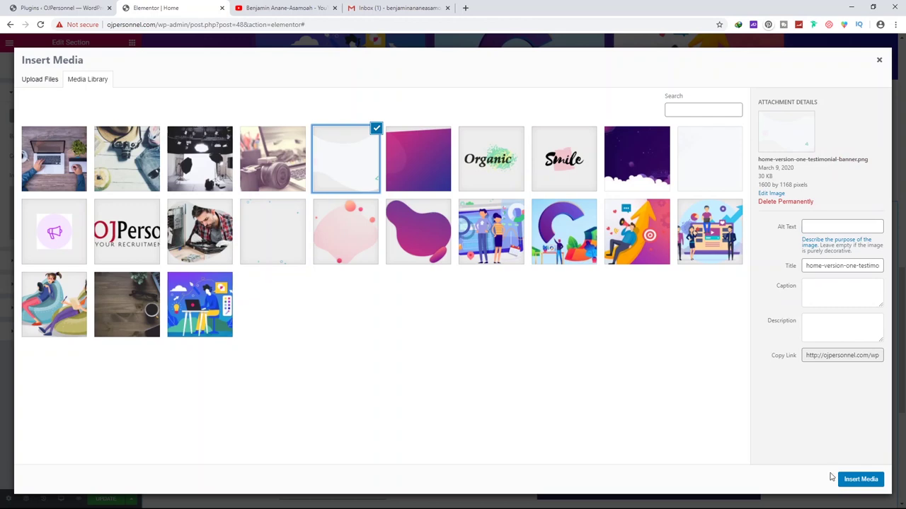
click(860, 480)
Select the stats counter section and show its style settings
scroll(329, 256, down, 3)
scroll(219, 311, up, 4)
scroll(219, 305, down, 3)
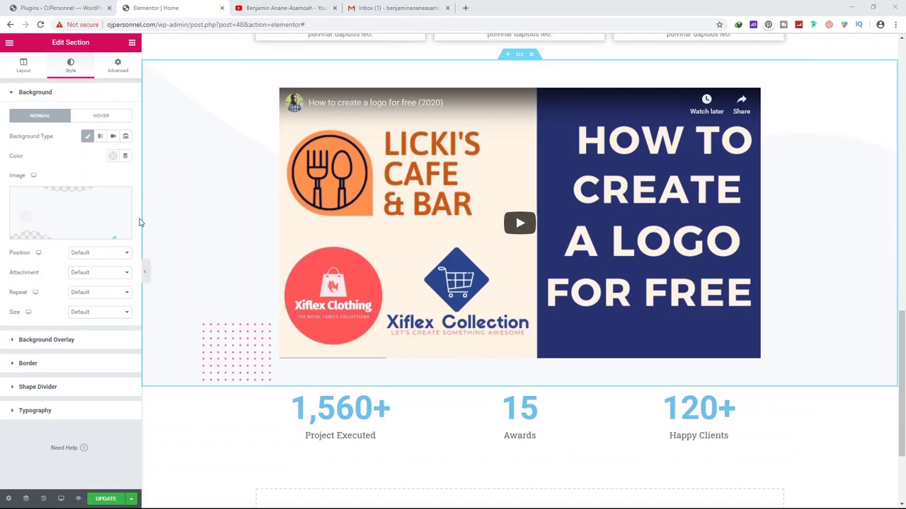
scroll(262, 224, up, 2)
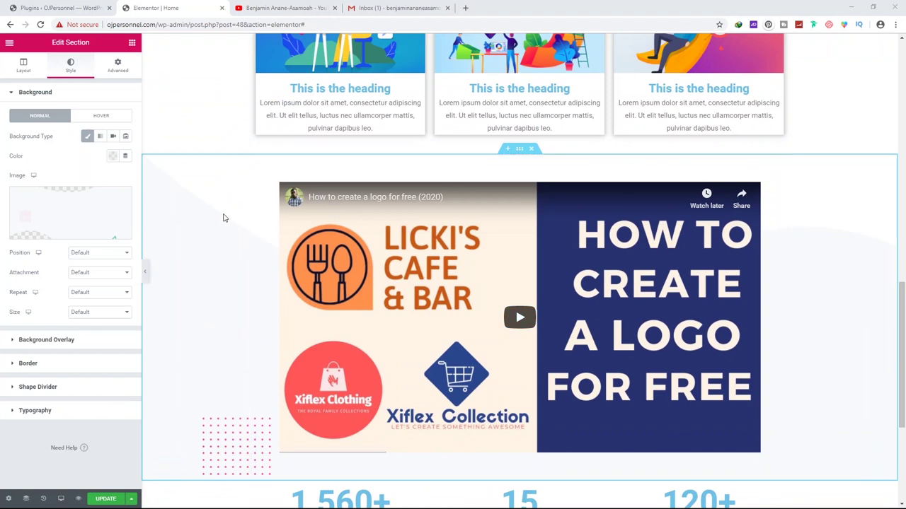
scroll(240, 254, down, 1)
scroll(247, 266, down, 3)
click(519, 241)
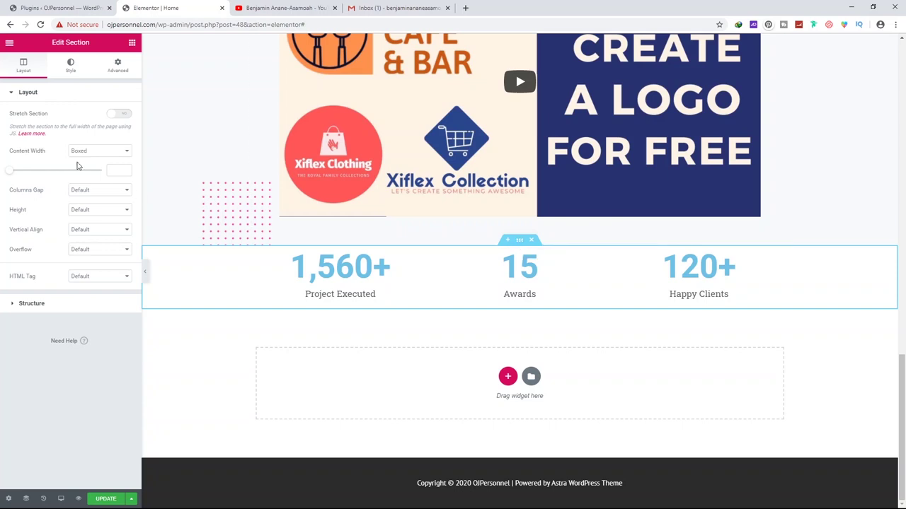
click(70, 67)
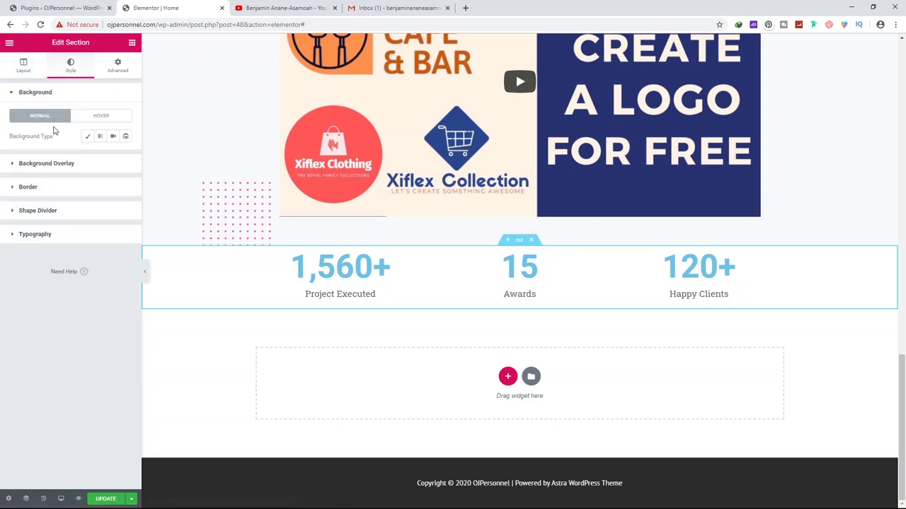
Give the stats section a classic deep blue #1C38BA background colour
click(88, 136)
click(69, 215)
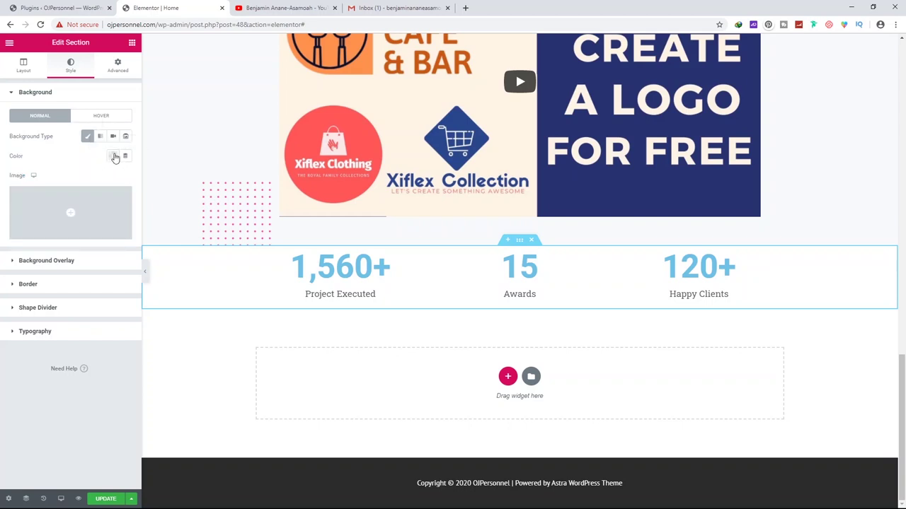
click(114, 157)
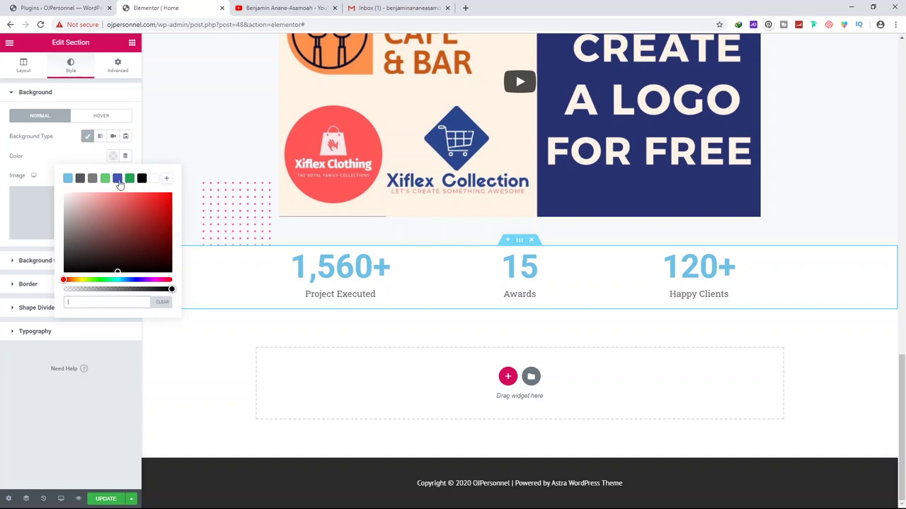
click(118, 179)
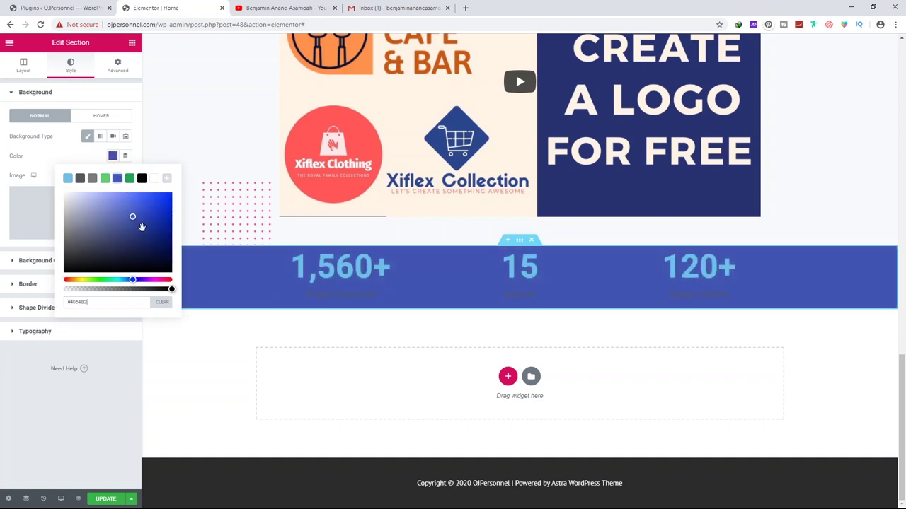
drag(136, 217, 155, 213)
click(50, 155)
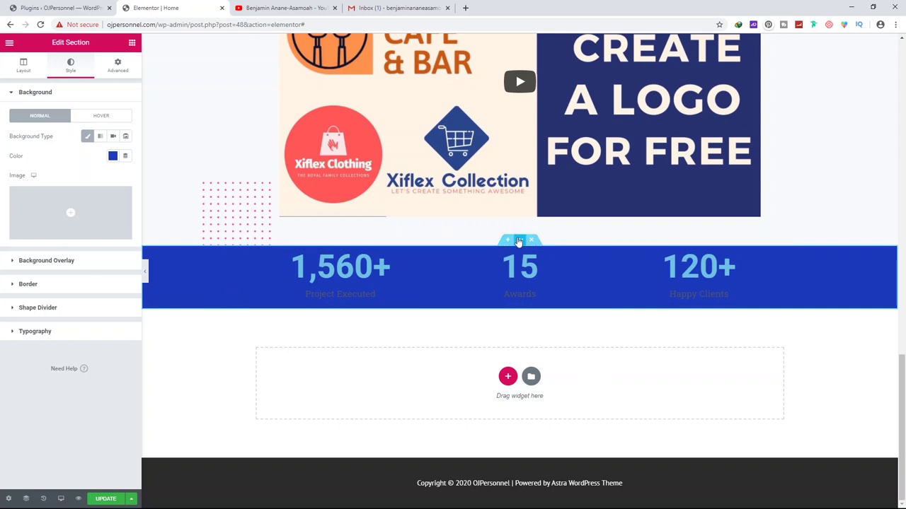
Set the section's padding to 100 on every side
click(119, 67)
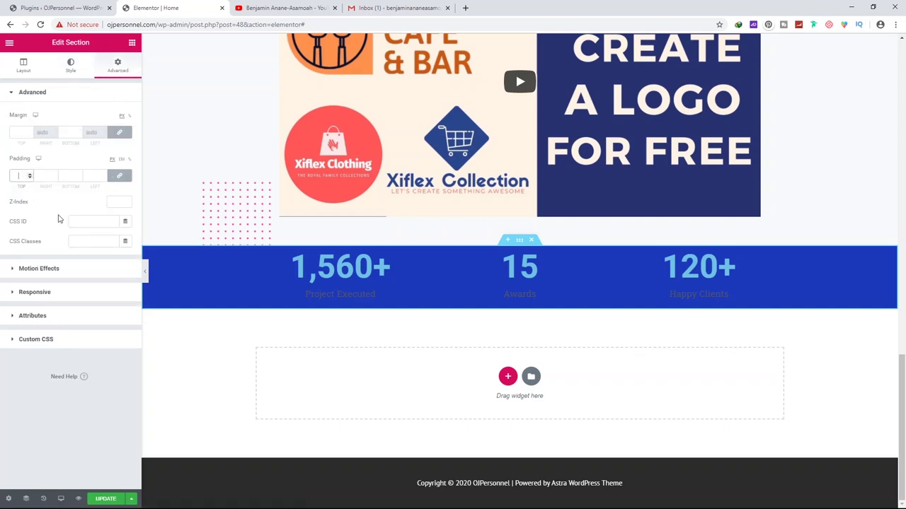
text(100)
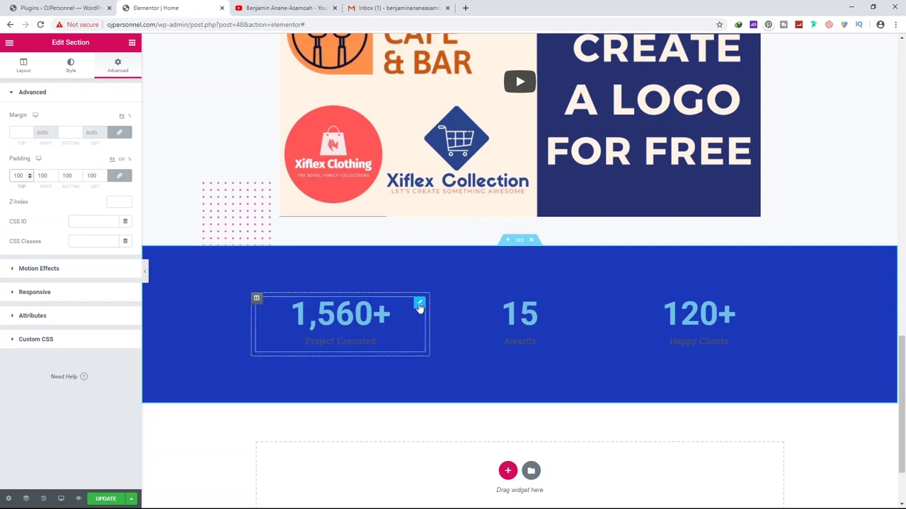
click(420, 304)
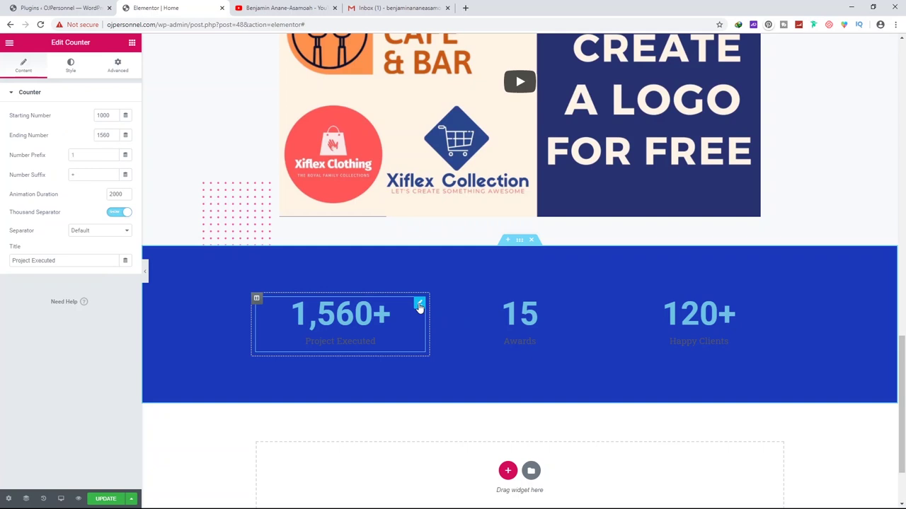
Make the 1,560+ number and its Project Executed caption white
click(71, 68)
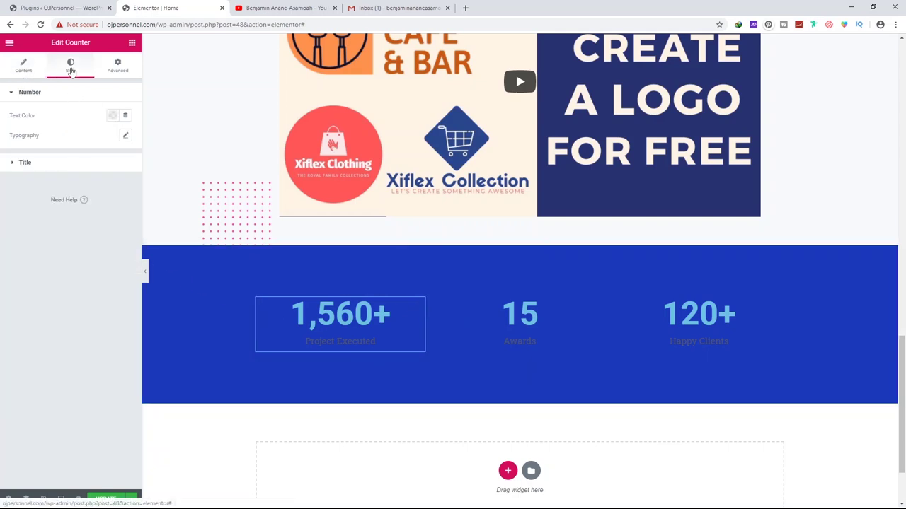
click(112, 116)
click(90, 168)
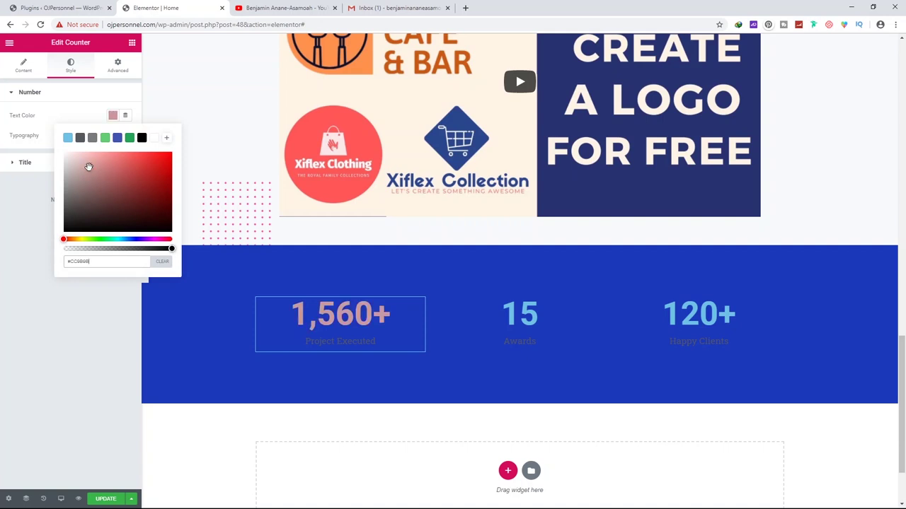
click(155, 138)
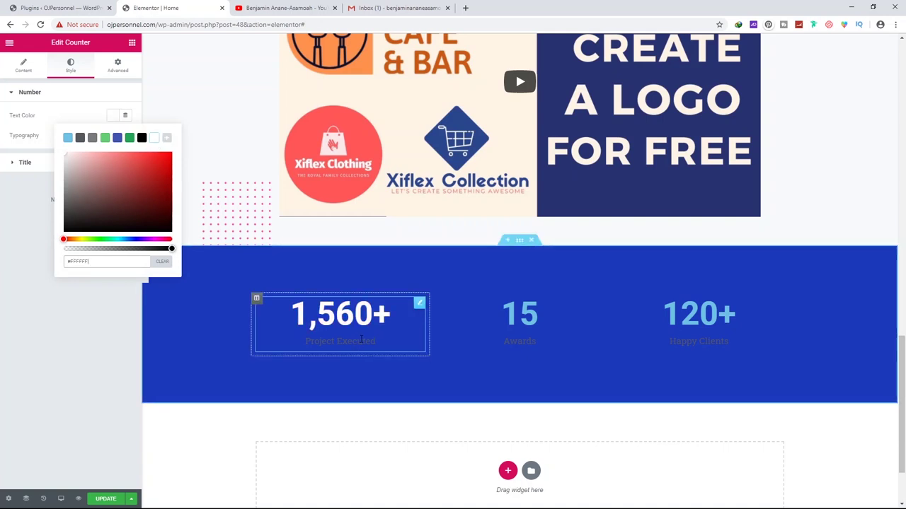
click(23, 223)
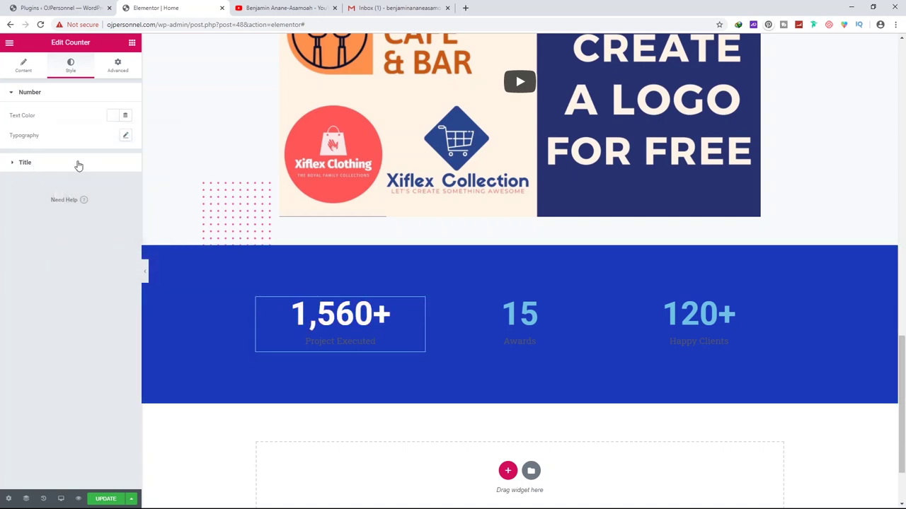
click(29, 167)
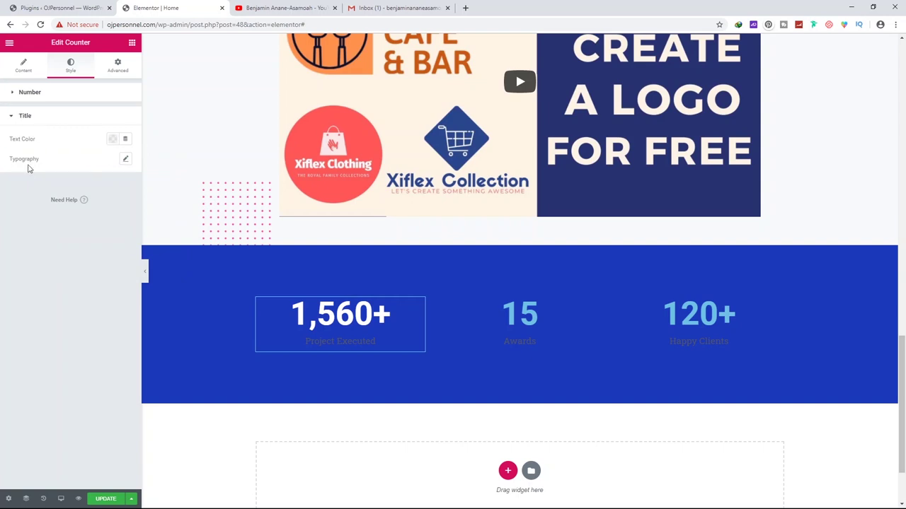
click(113, 141)
drag(92, 187, 62, 185)
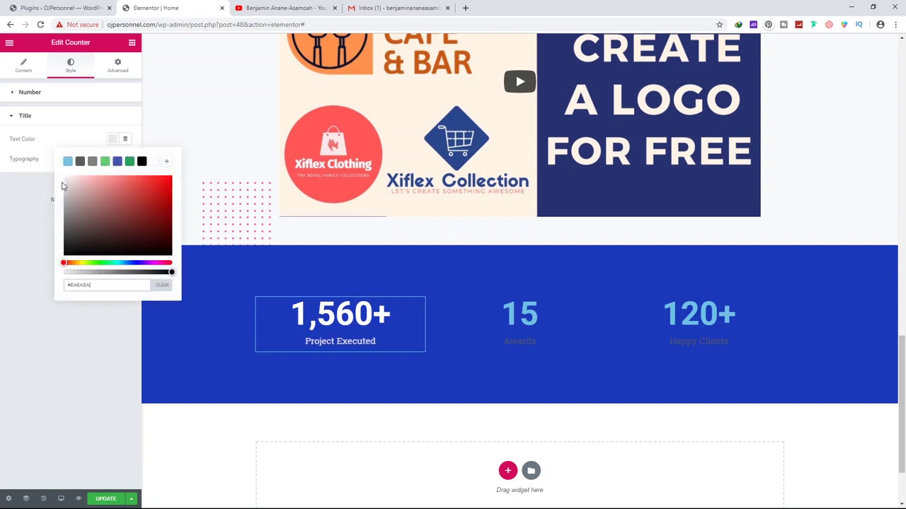
click(154, 161)
click(12, 256)
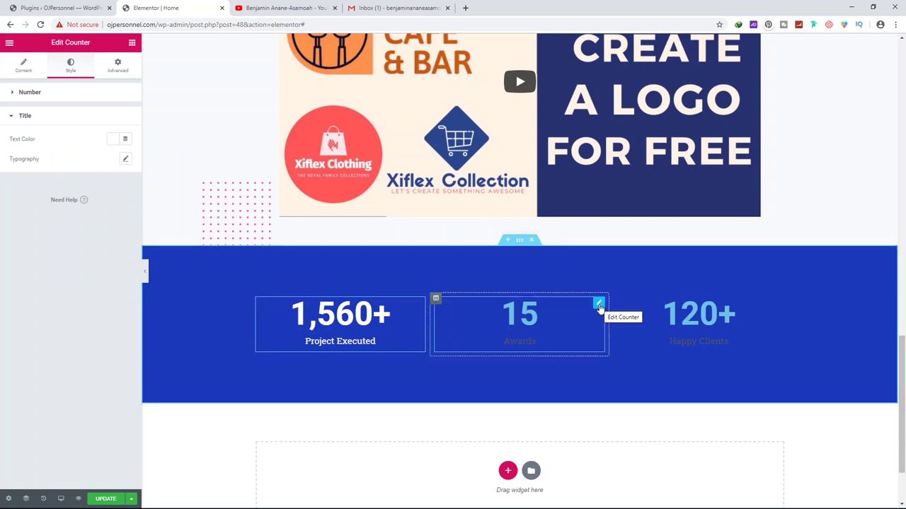
Set the Awards and 120+ counters' numbers and captions to white
click(599, 306)
click(71, 65)
click(113, 115)
click(779, 306)
click(71, 66)
click(113, 115)
click(154, 138)
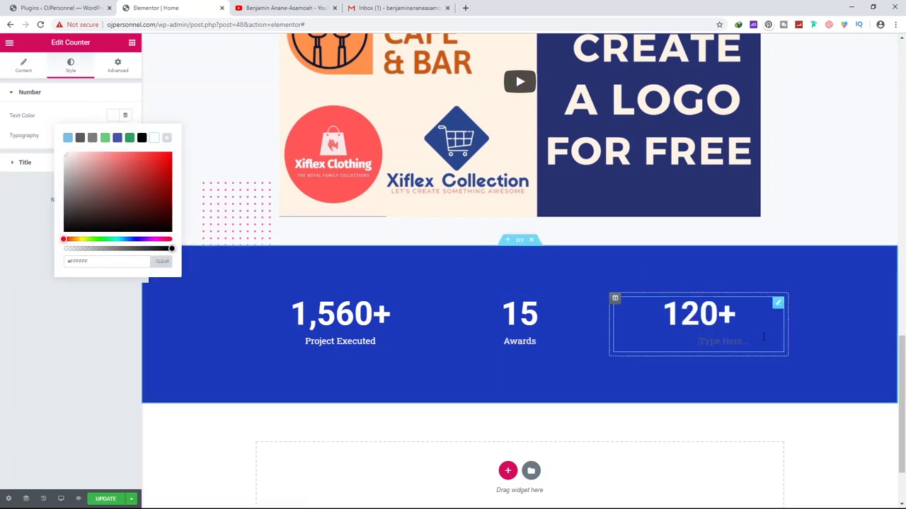
click(25, 162)
click(113, 139)
click(156, 162)
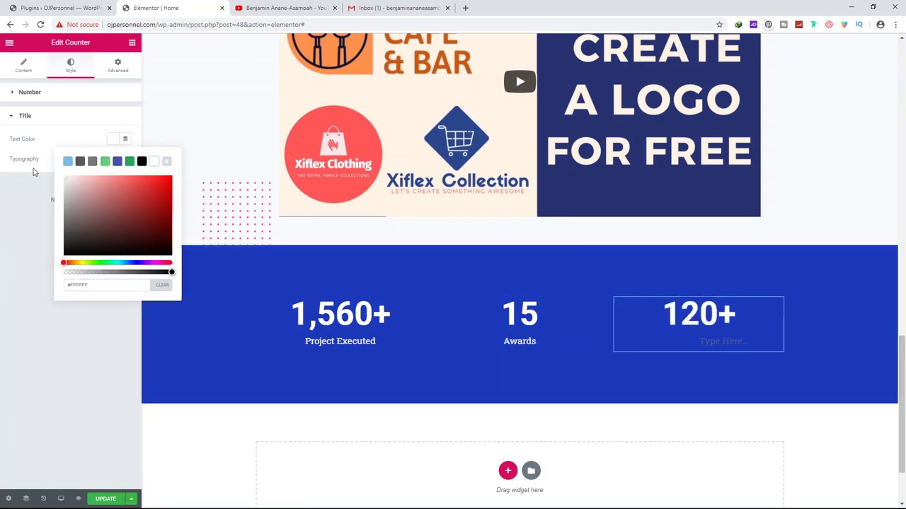
click(718, 348)
Paste 'Happy Clients' back in as the 120+ counter's title
click(23, 65)
click(61, 261)
text(Happy Clients)
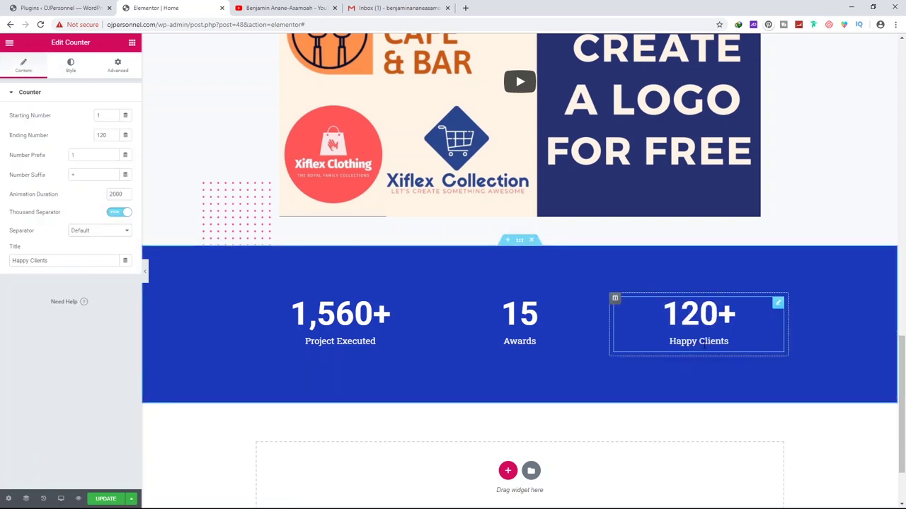
click(486, 389)
click(71, 65)
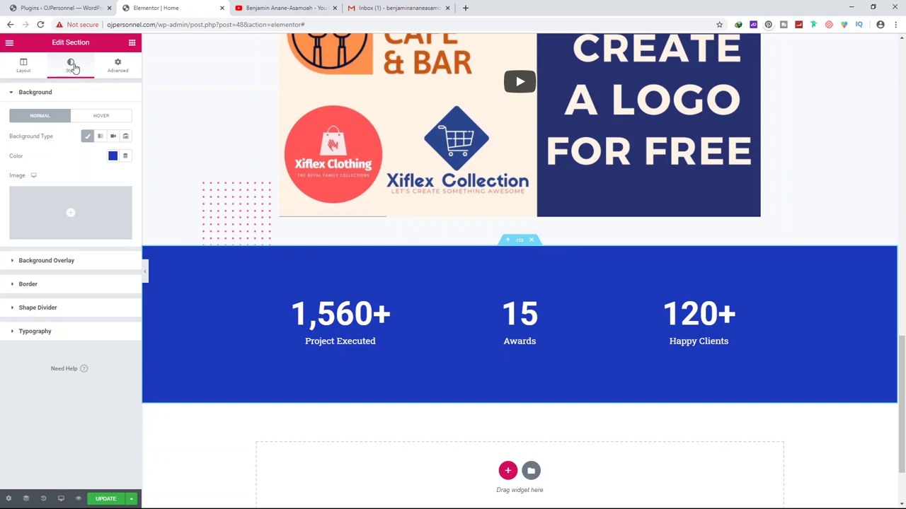
click(43, 308)
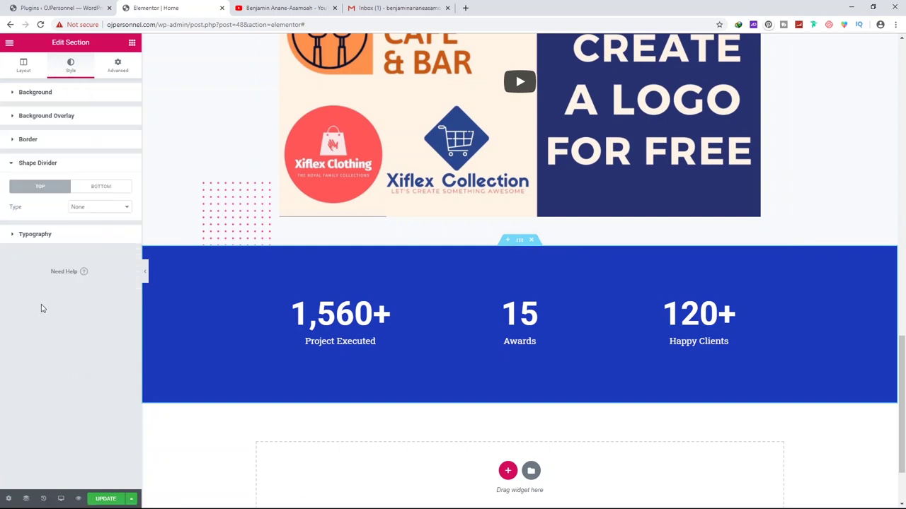
Add a flipped Tilt Opacity top divider, leaving its height at the default
click(95, 208)
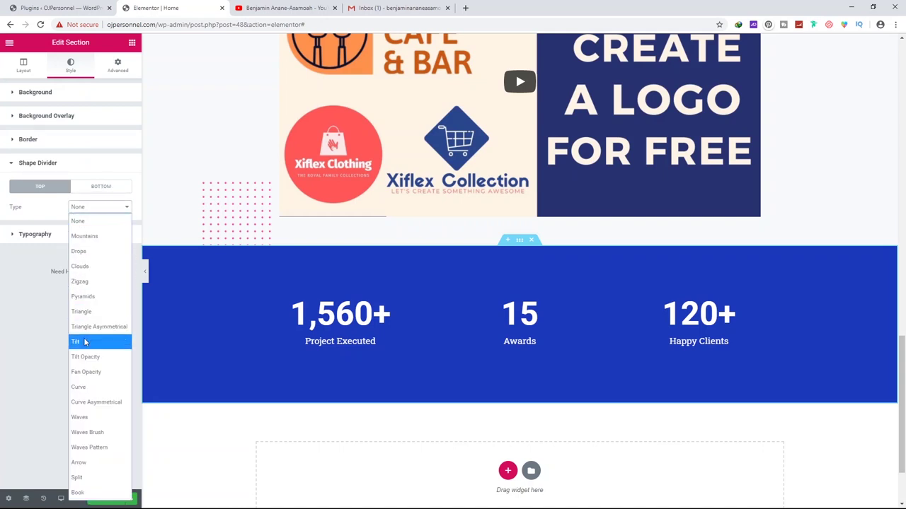
click(97, 359)
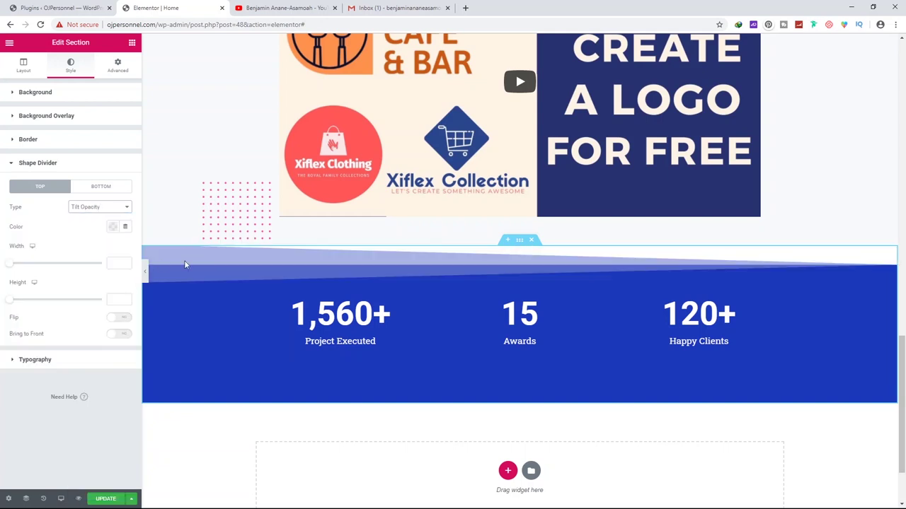
drag(10, 299, 32, 302)
drag(27, 305, 2, 302)
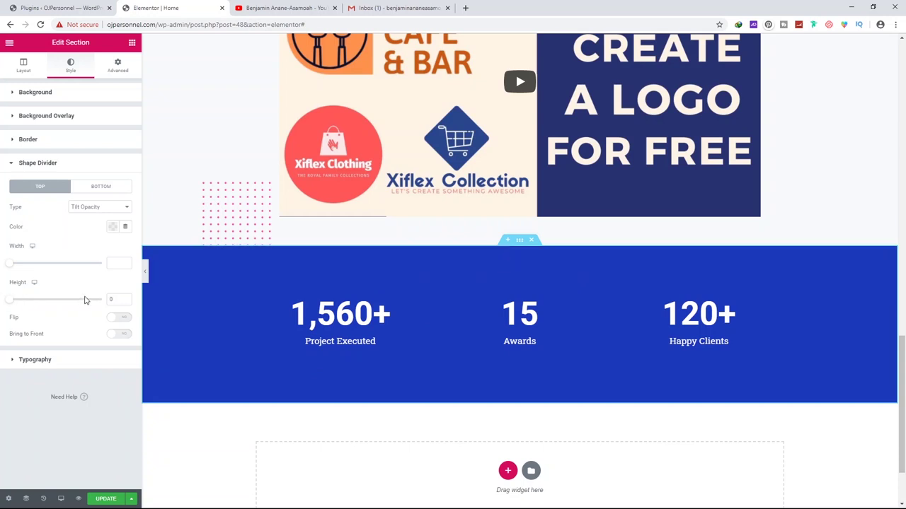
key(BackSpace)
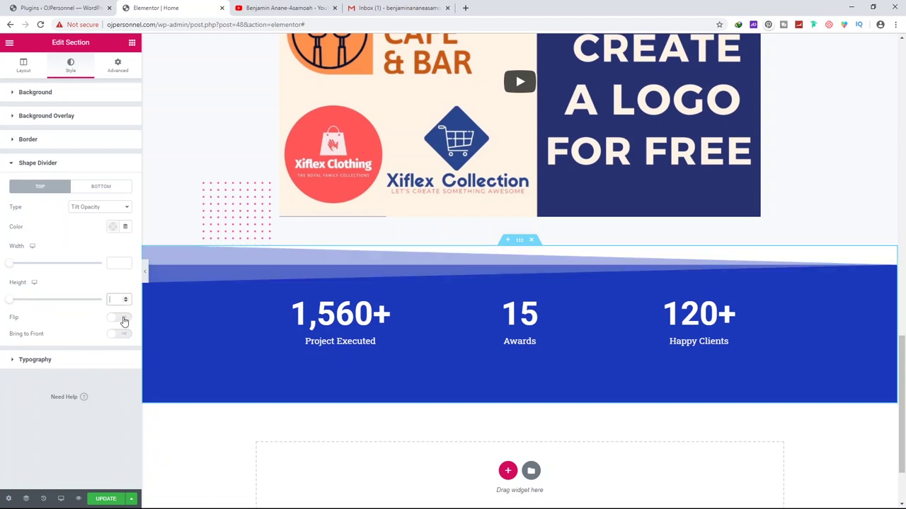
click(120, 319)
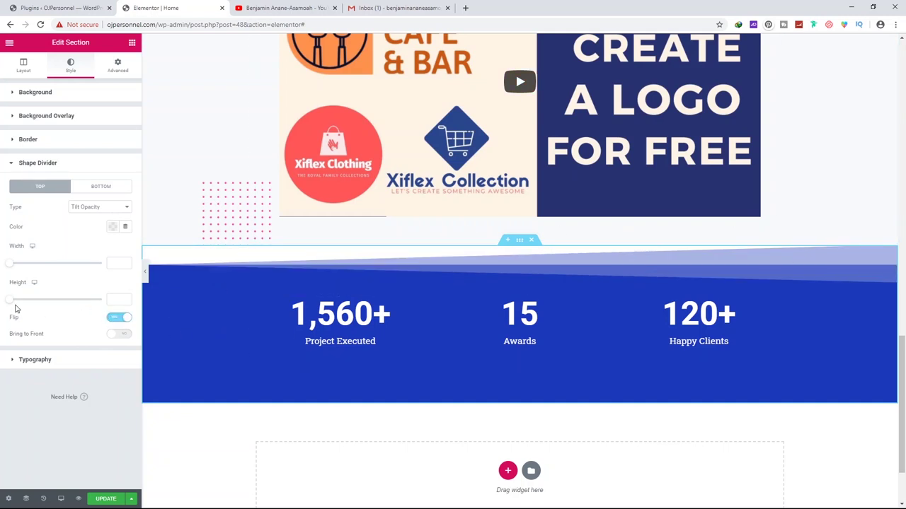
drag(12, 302, 31, 305)
double_click(117, 299)
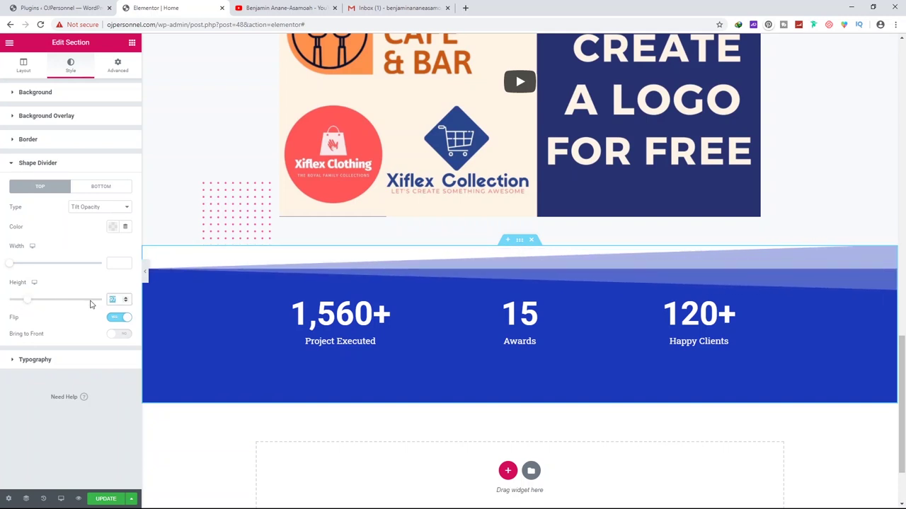
key(BackSpace)
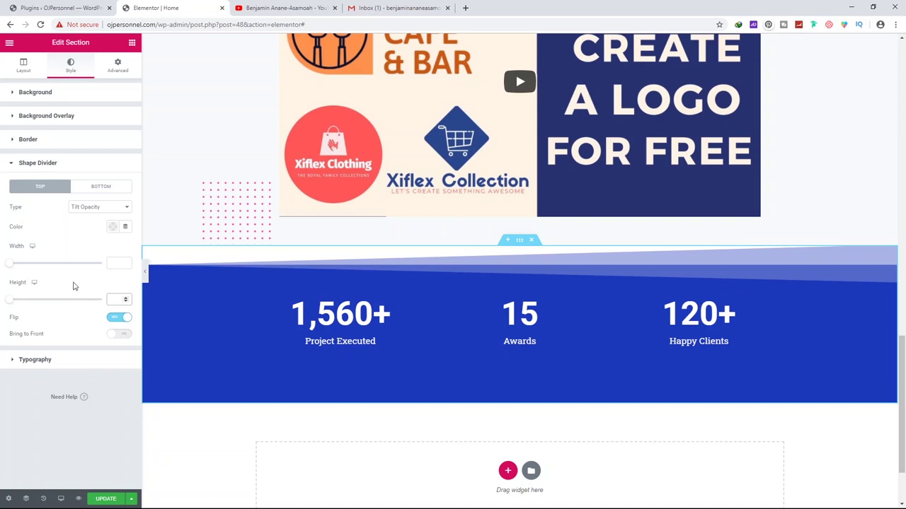
Add a Tilt Opacity divider to the section's bottom edge and flip it
click(92, 188)
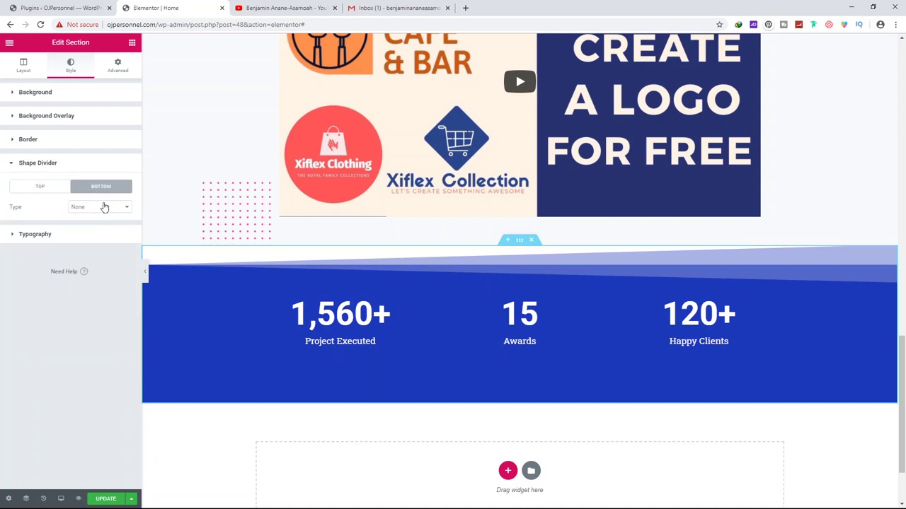
click(104, 207)
click(95, 358)
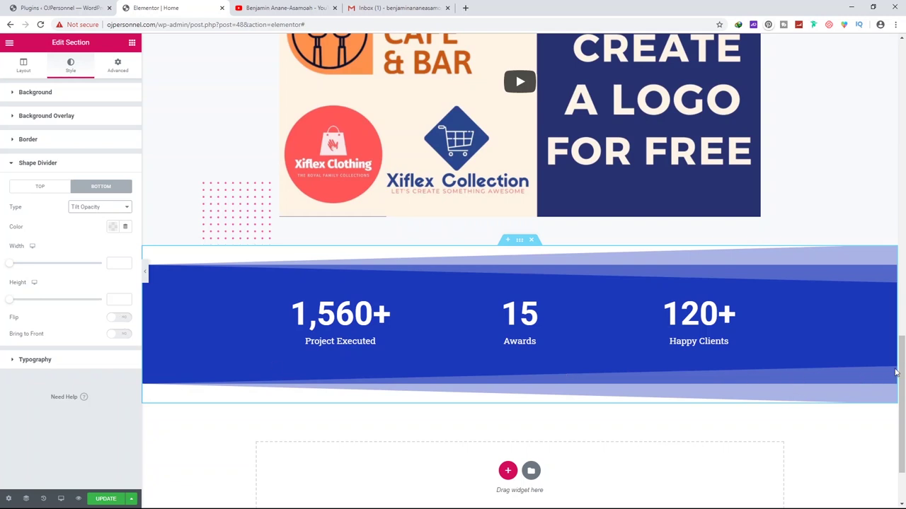
click(118, 316)
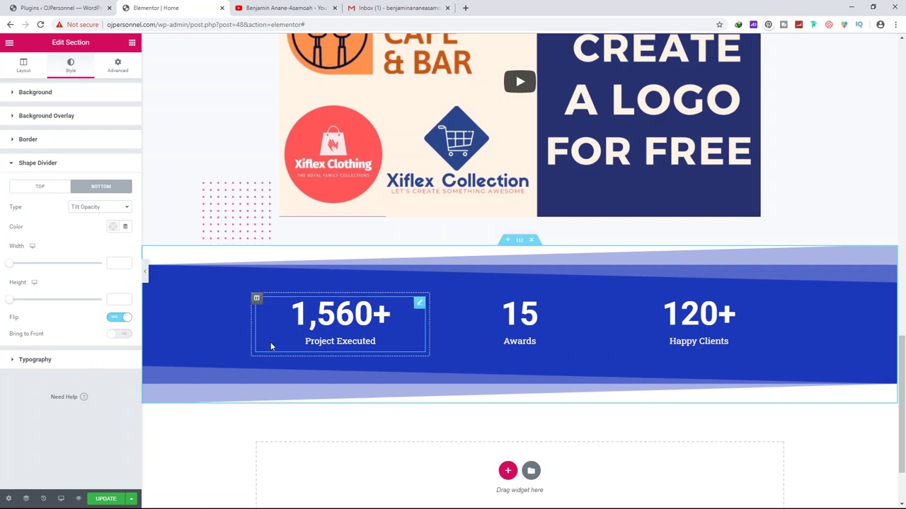
scroll(270, 342, down, 1)
scroll(284, 331, up, 2)
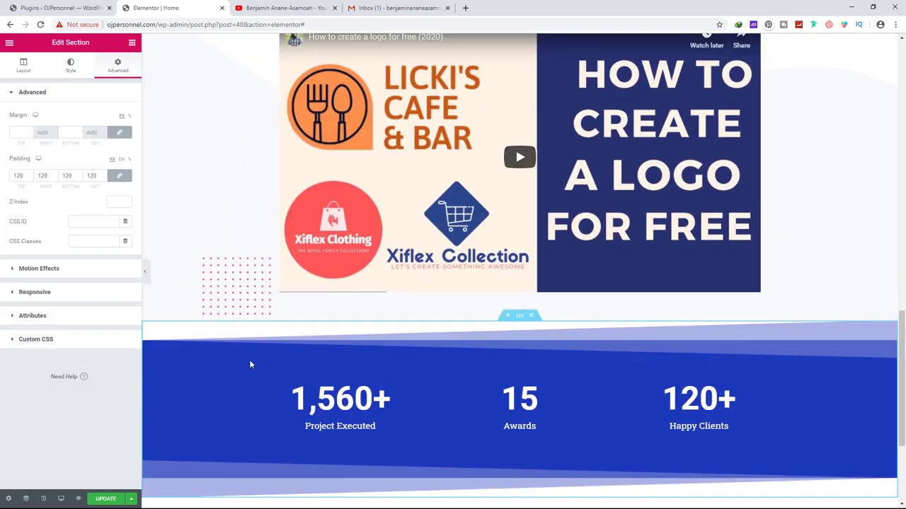
Save the homepage with UPDATE and start a new section below the stats band
click(104, 500)
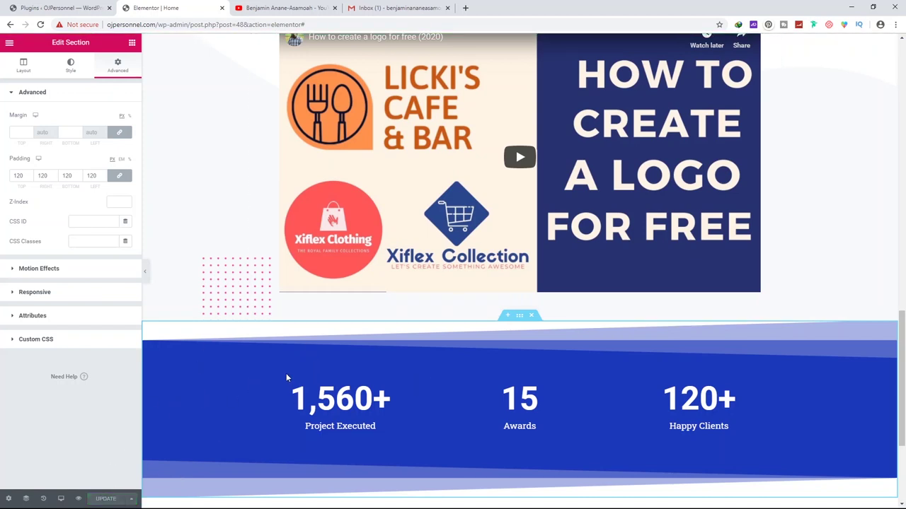
scroll(436, 395, down, 2)
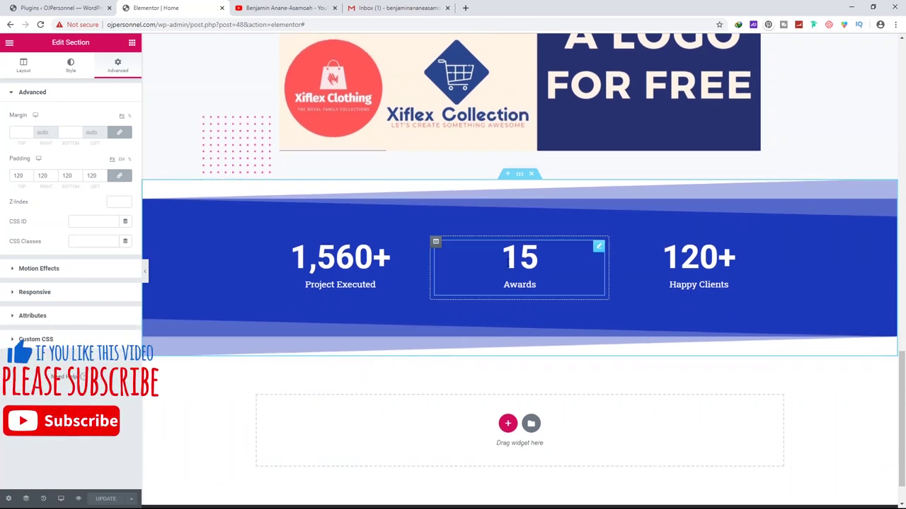
click(519, 284)
scroll(517, 333, down, 1)
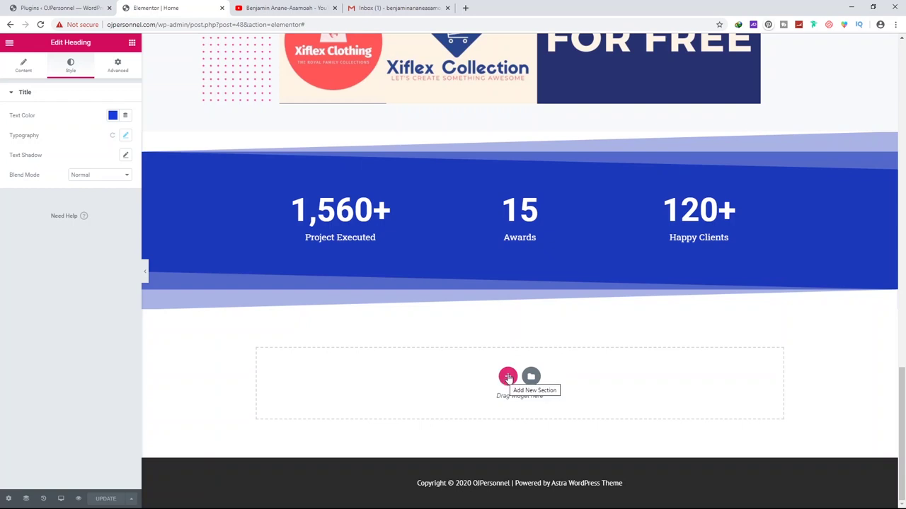
click(508, 378)
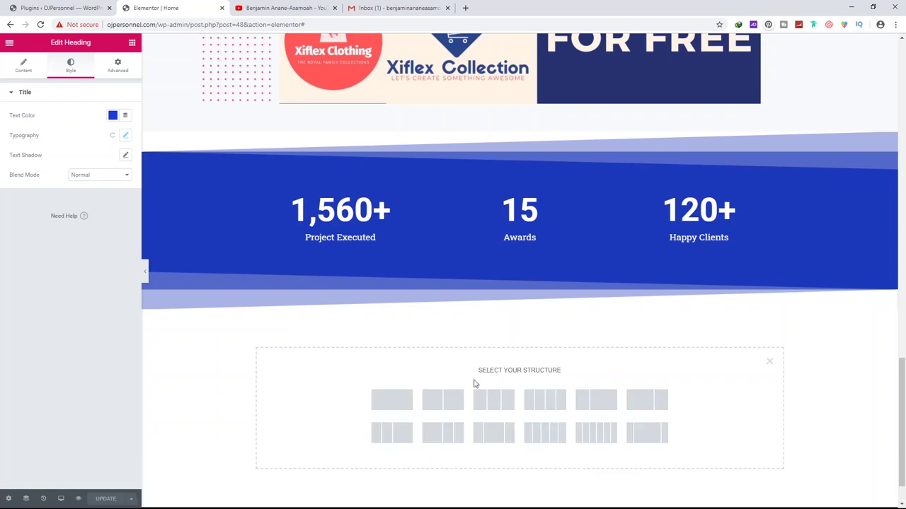
Create a single-column section and drop a Basic Gallery widget into it
click(387, 404)
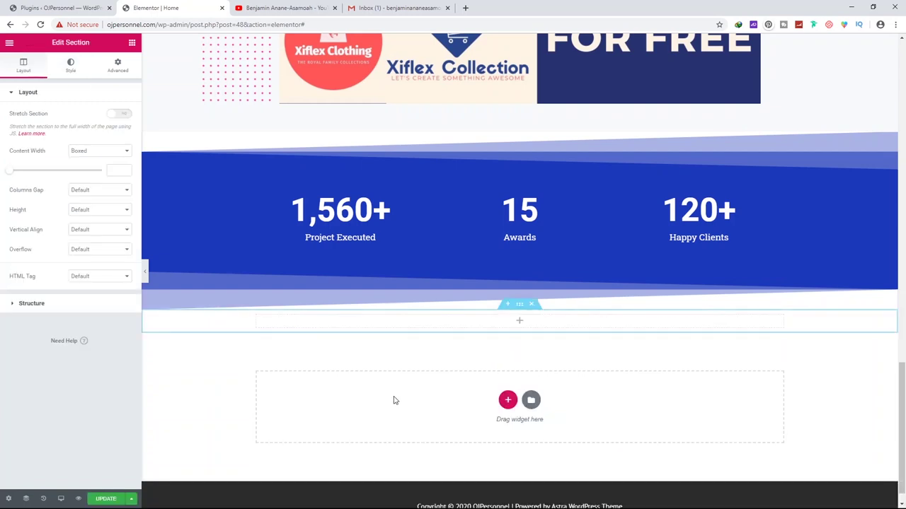
click(520, 325)
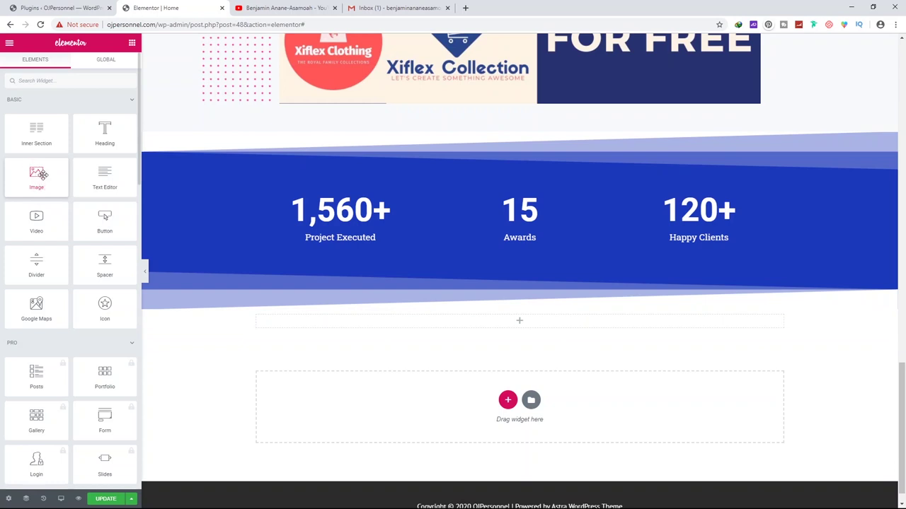
scroll(35, 378, down, 1)
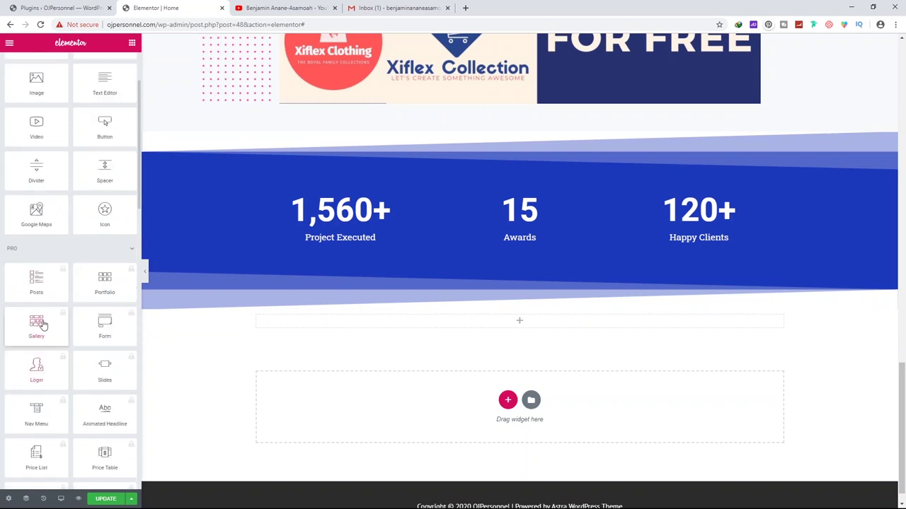
click(70, 252)
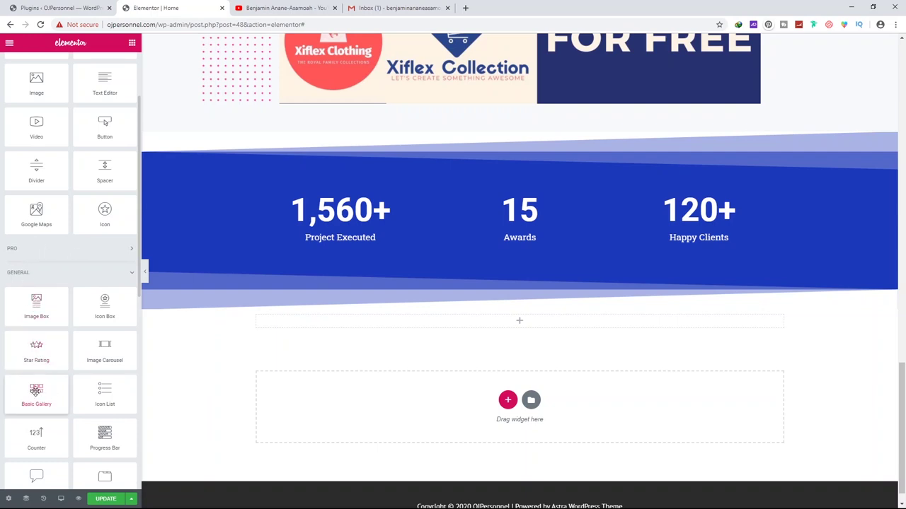
drag(36, 391, 536, 323)
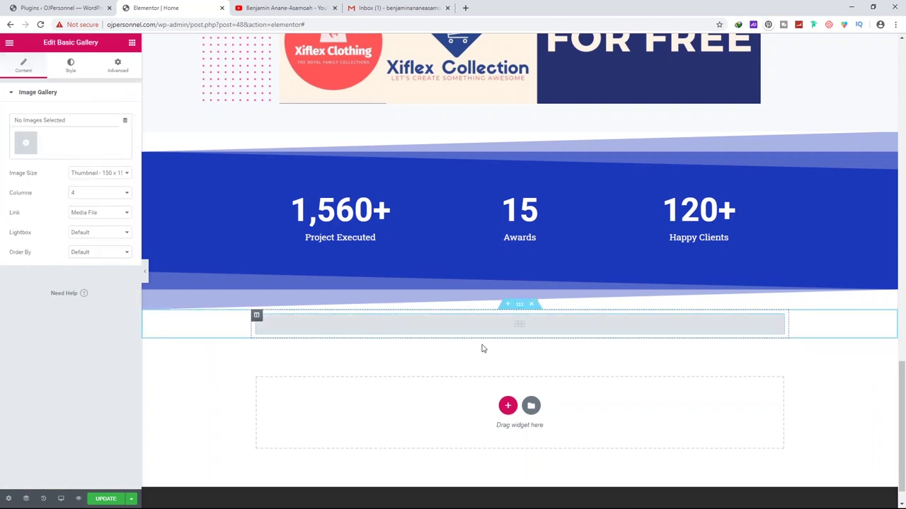
scroll(481, 348, down, 1)
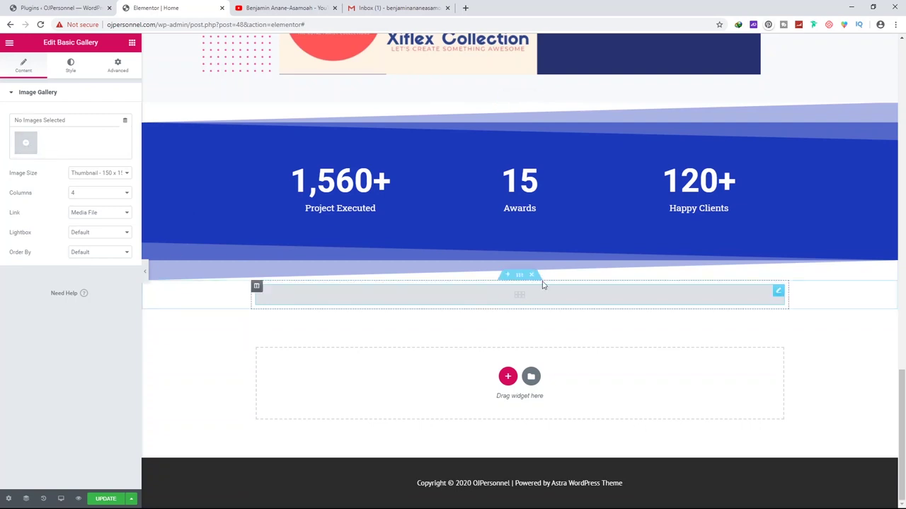
click(26, 144)
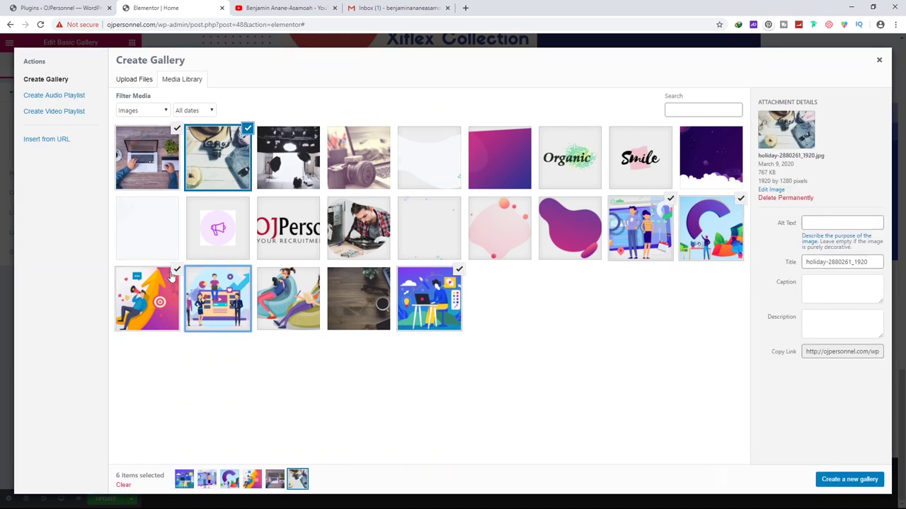
Create and insert a gallery of six selected media-library images
click(460, 271)
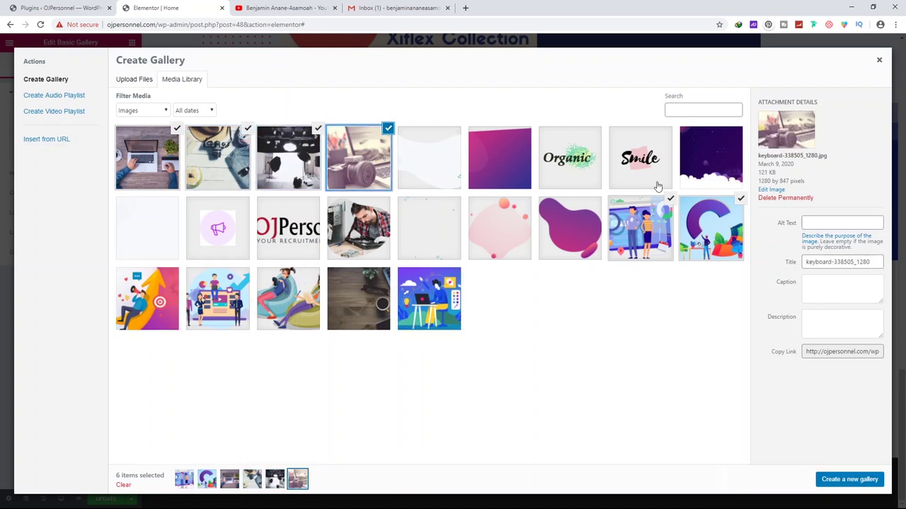
click(847, 480)
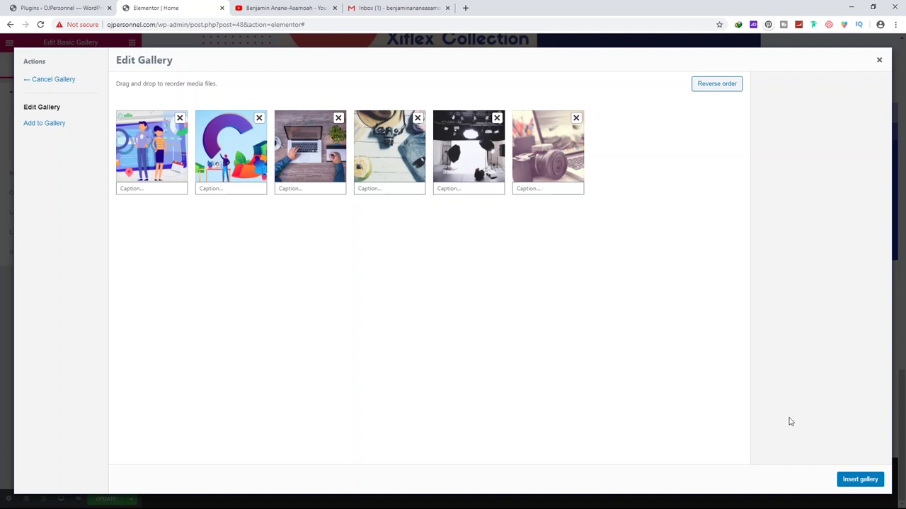
click(859, 479)
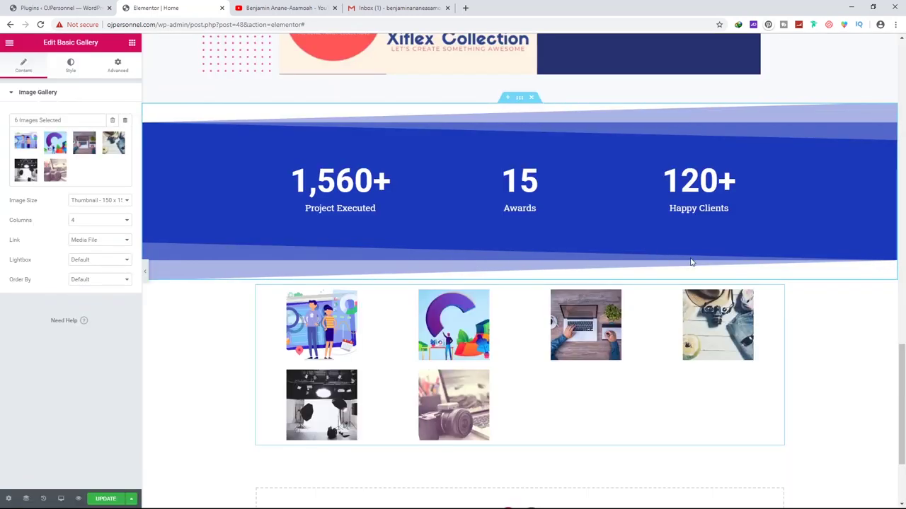
Set the gallery to 3 columns with Full image size, then save with UPDATE
scroll(779, 348, down, 1)
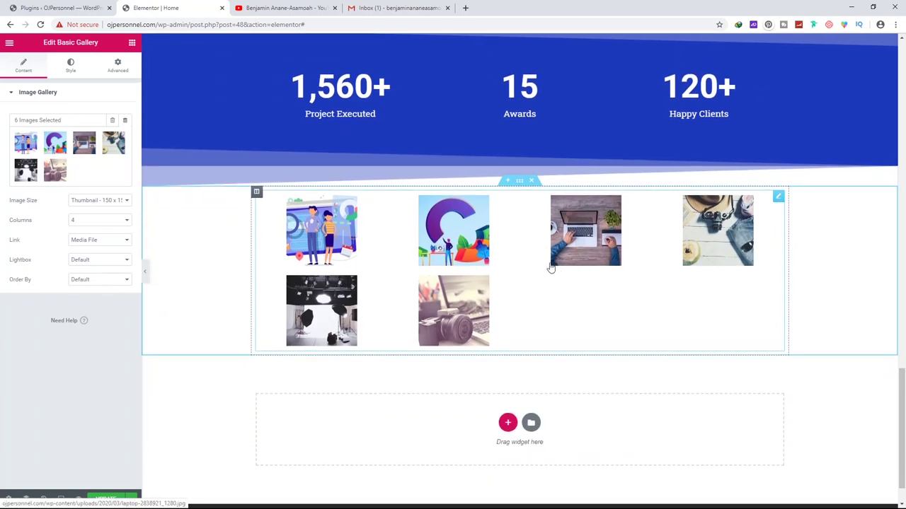
click(95, 222)
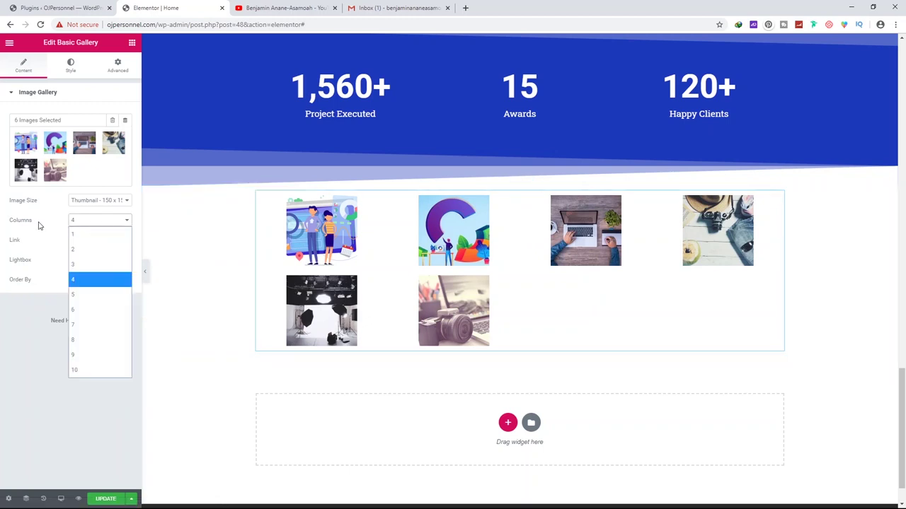
click(82, 270)
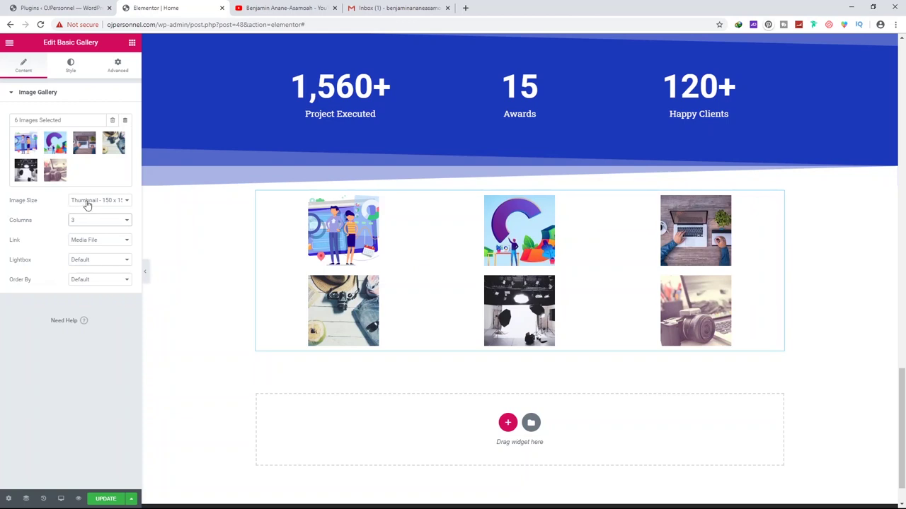
click(86, 203)
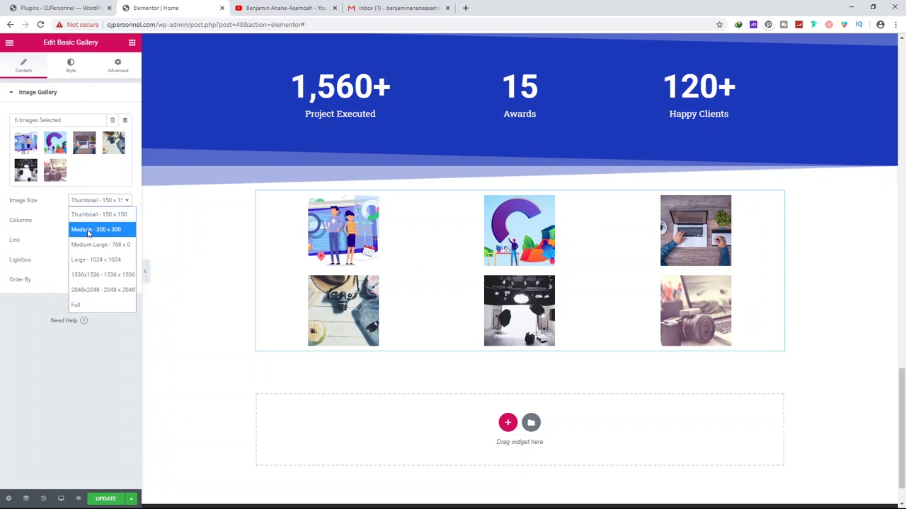
click(79, 305)
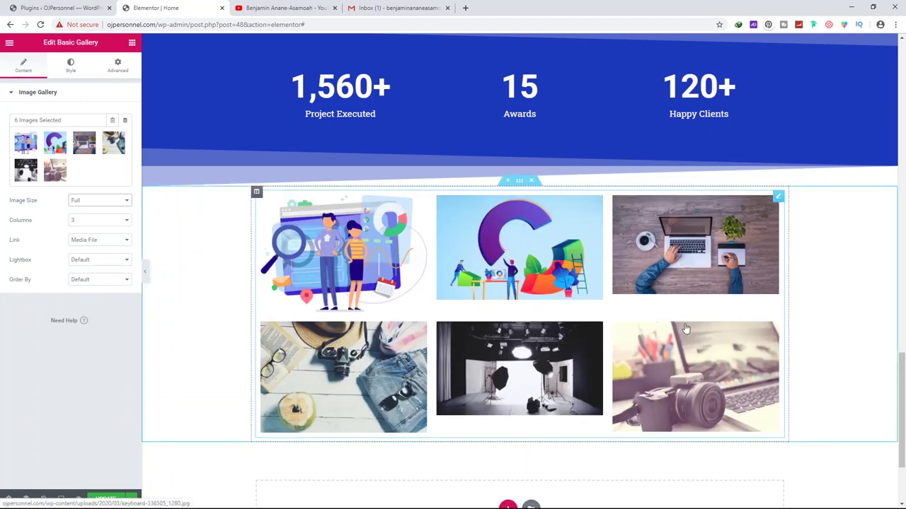
scroll(685, 307, down, 2)
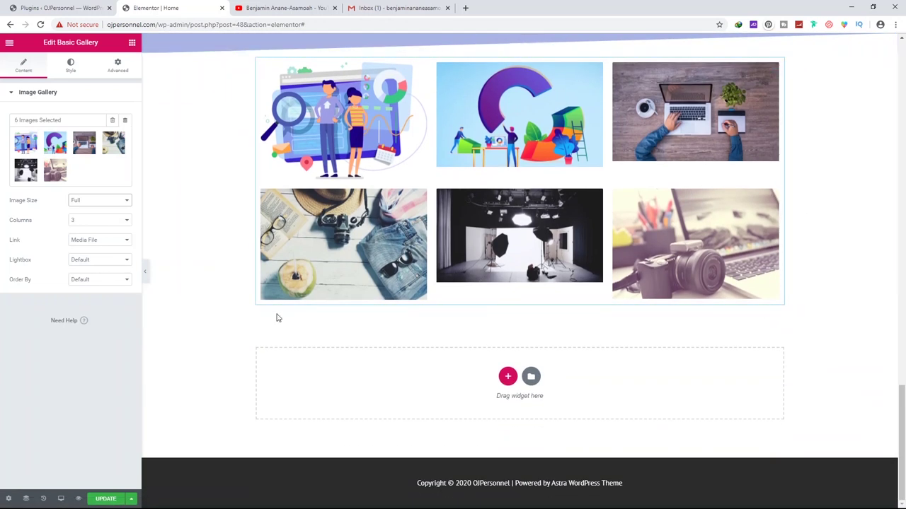
click(105, 500)
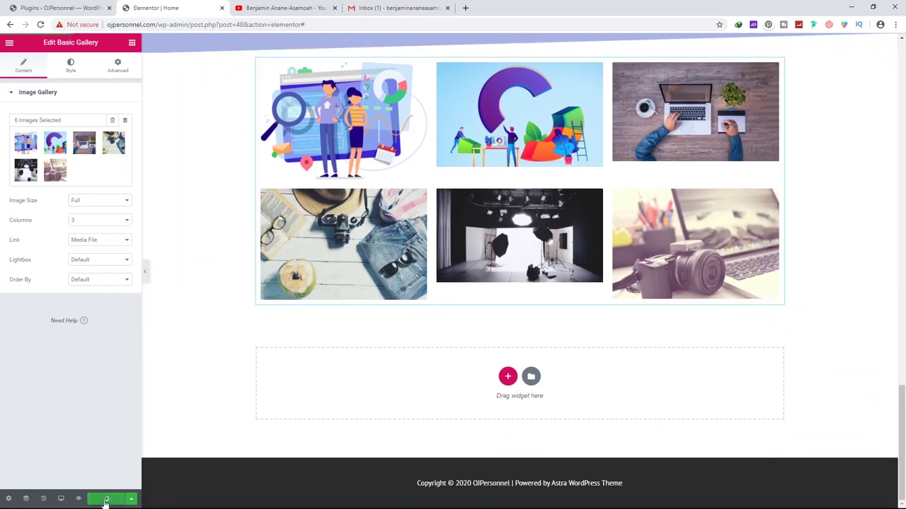
scroll(303, 299, up, 2)
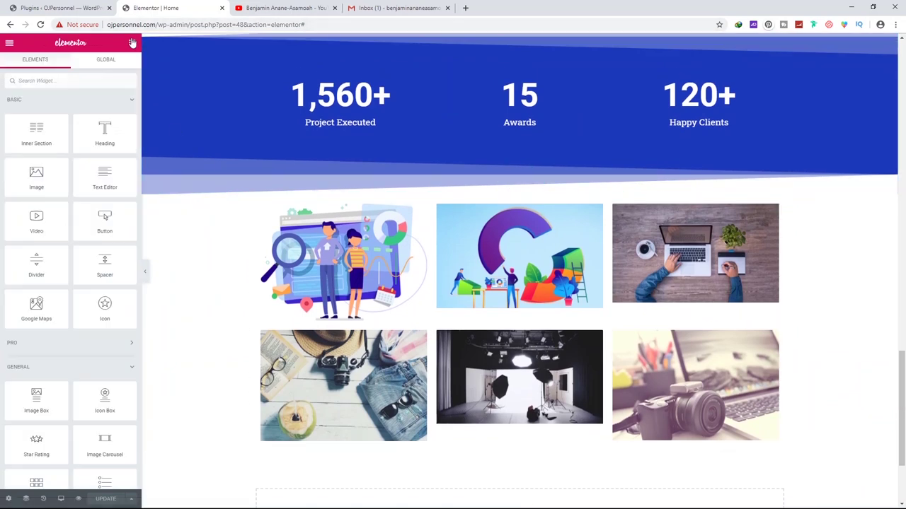
Add a centred heading reading 'Recent Projects' above the gallery
drag(103, 131, 486, 203)
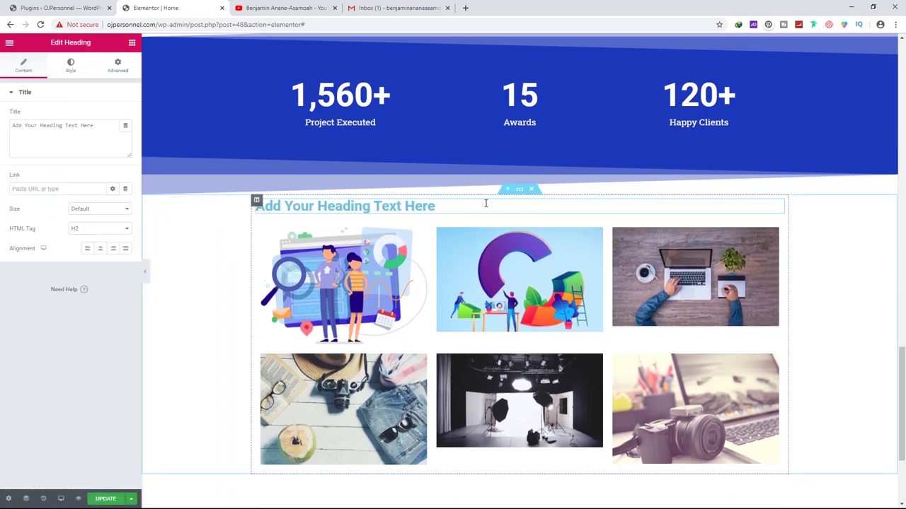
triple_click(448, 205)
text(Re)
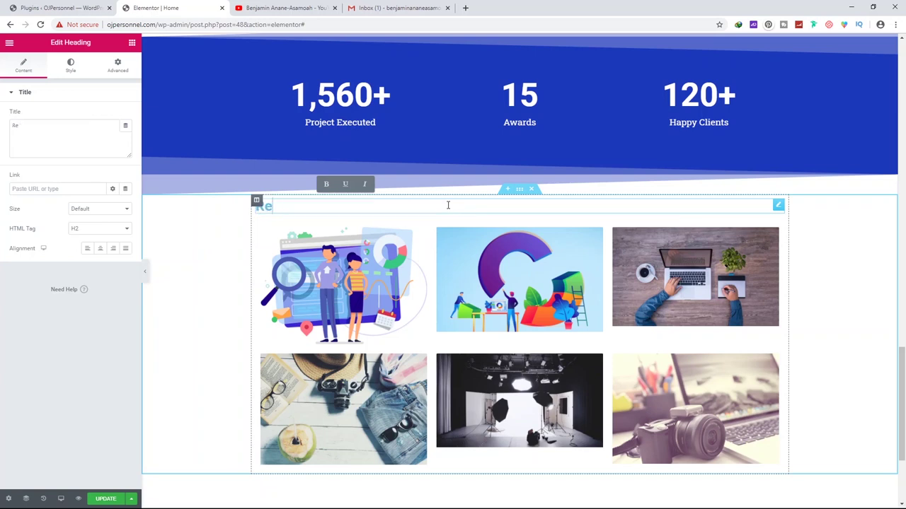
text(cent Projects)
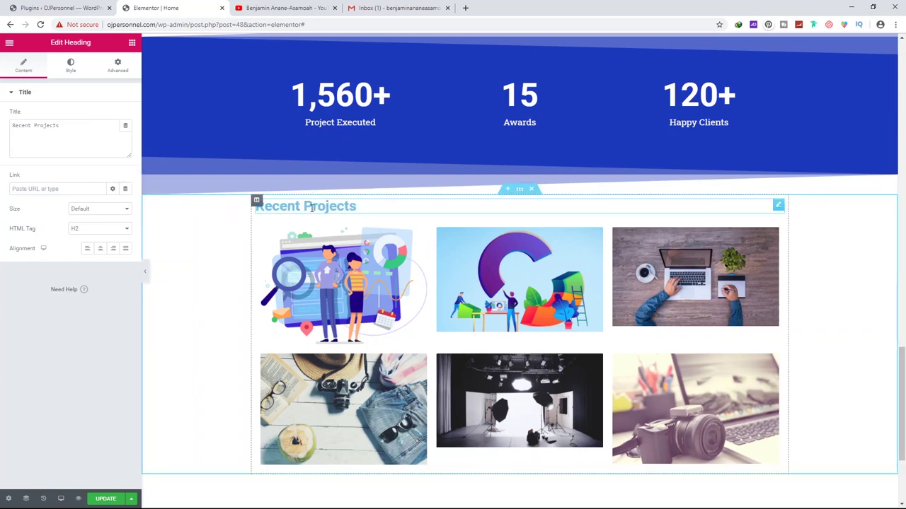
click(100, 249)
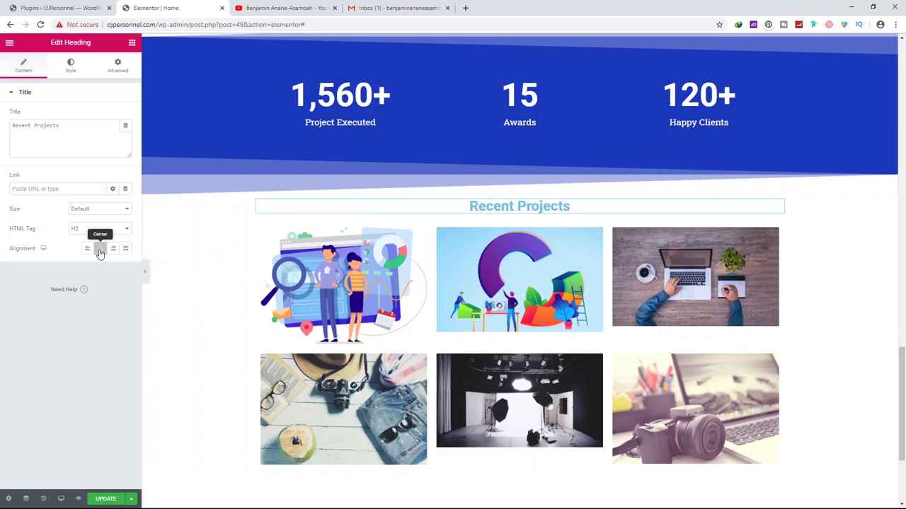
Style the heading with blue text color, font size 39 and uppercase transform
click(74, 63)
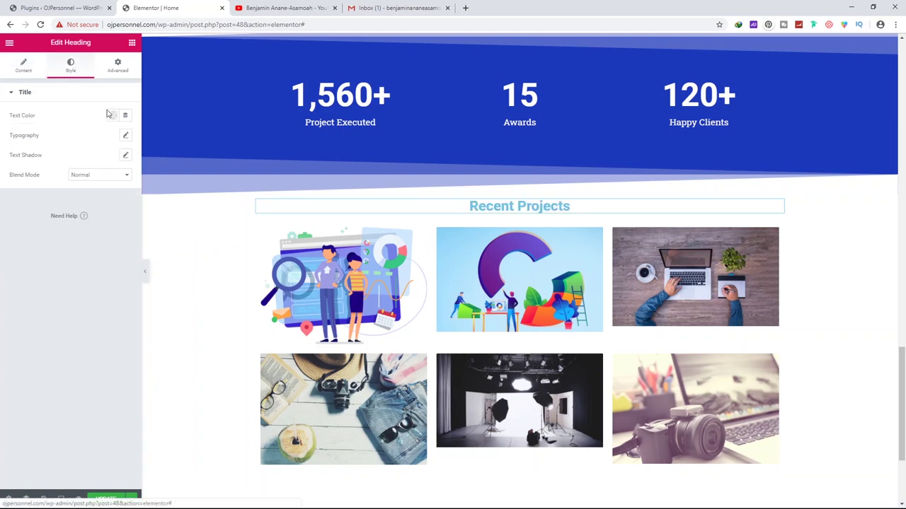
click(125, 136)
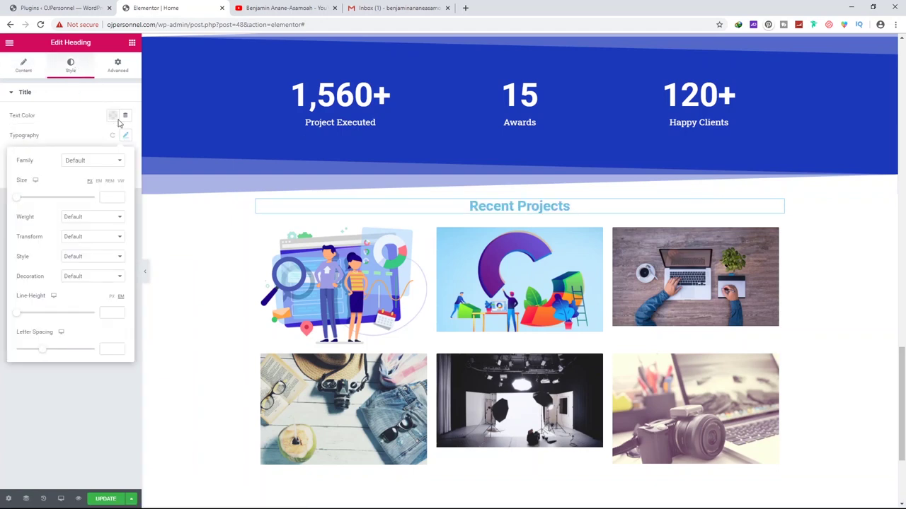
click(112, 117)
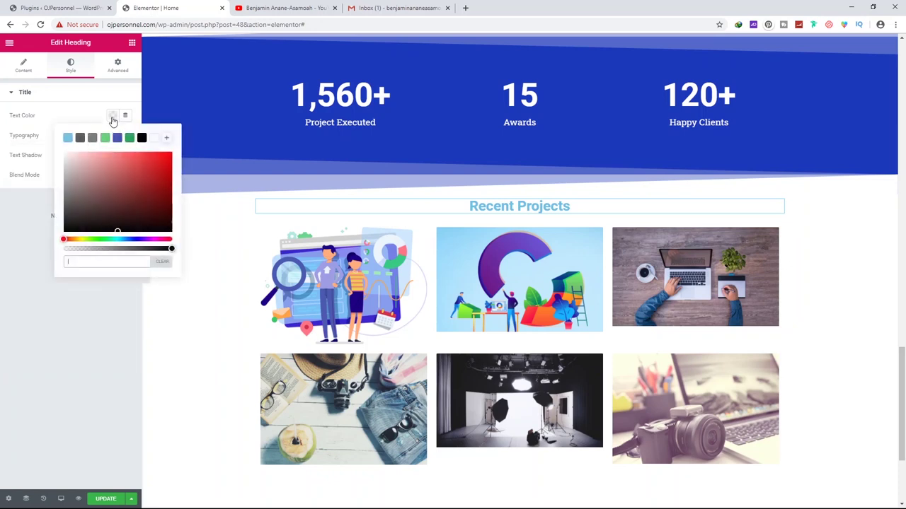
click(117, 137)
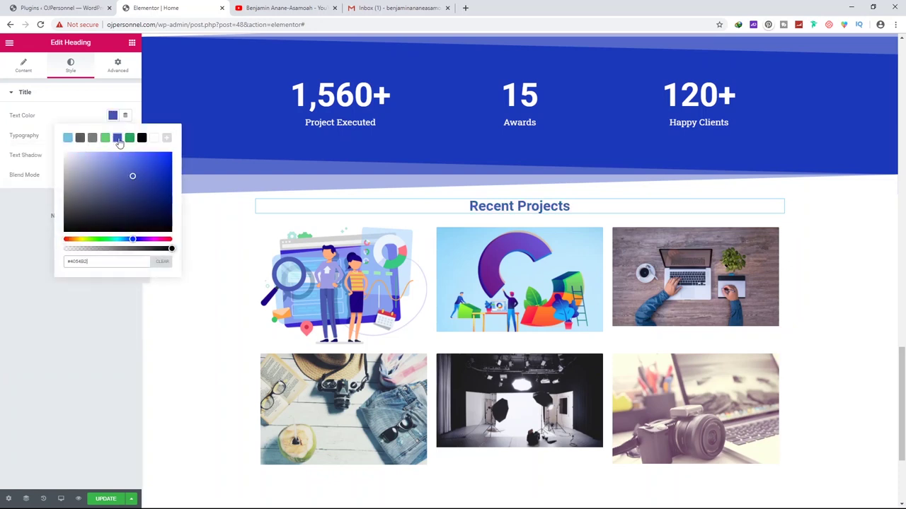
click(125, 135)
drag(21, 197, 31, 203)
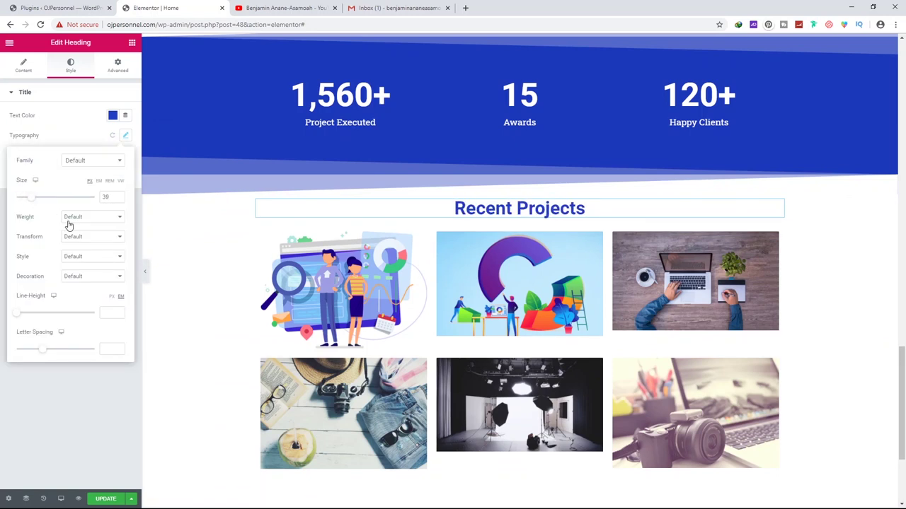
click(80, 239)
click(81, 266)
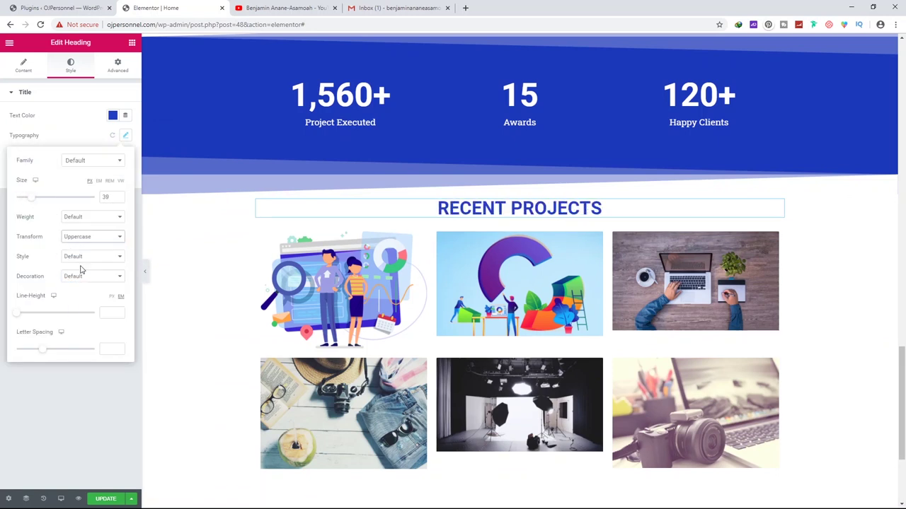
click(510, 223)
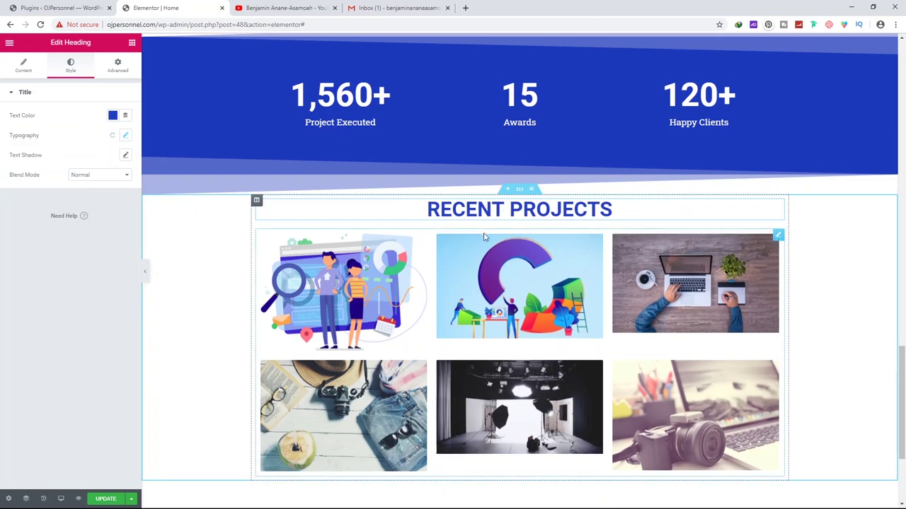
click(131, 42)
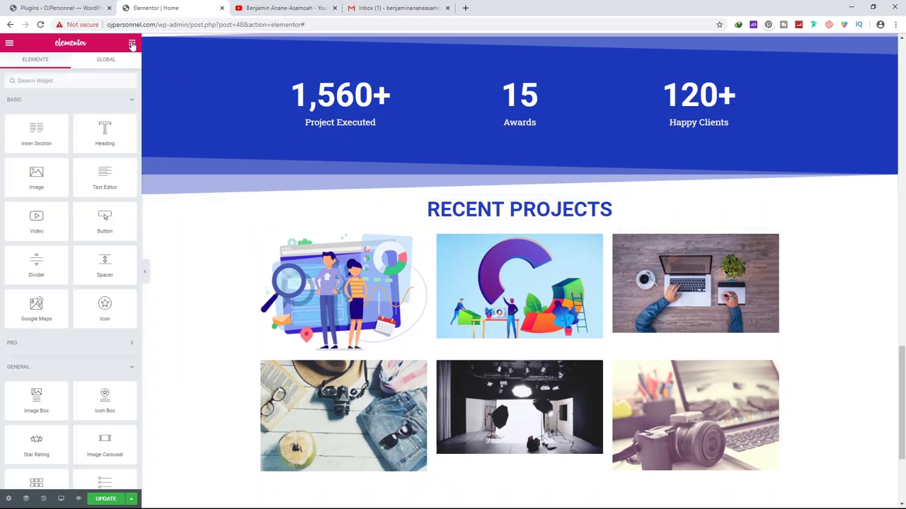
Place a Divider under the Recent Projects heading, shortened and centre-aligned
text(div)
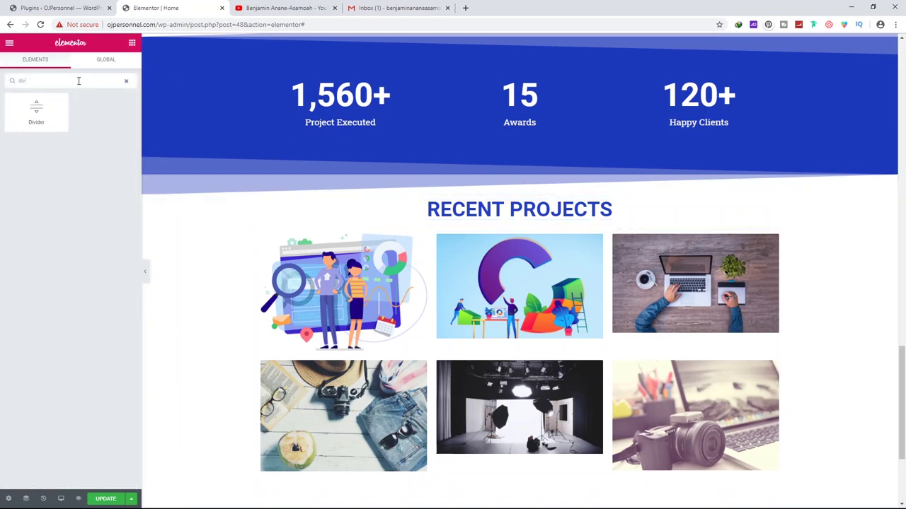
drag(33, 108, 522, 226)
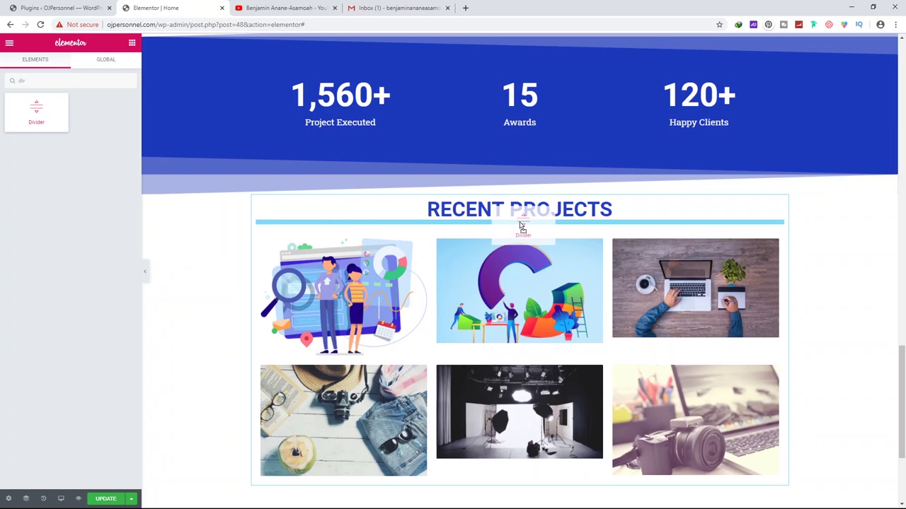
drag(522, 226, 521, 223)
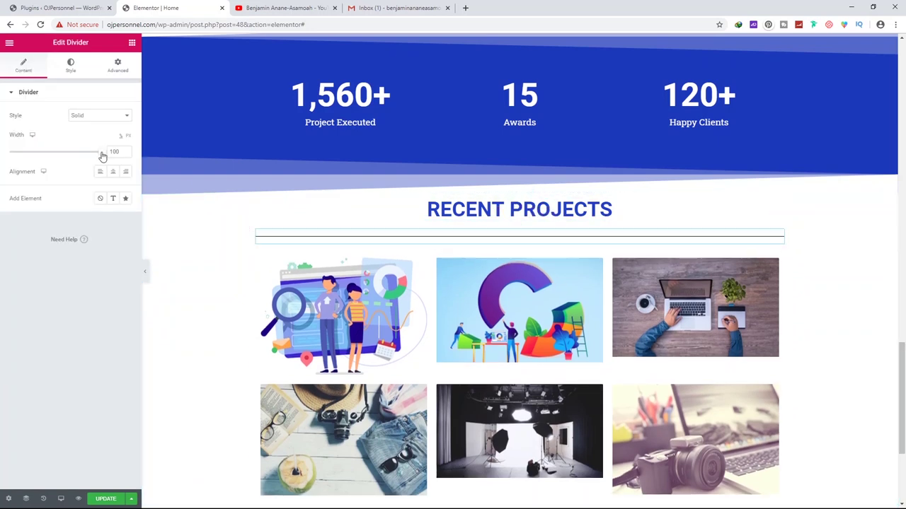
drag(103, 156, 60, 162)
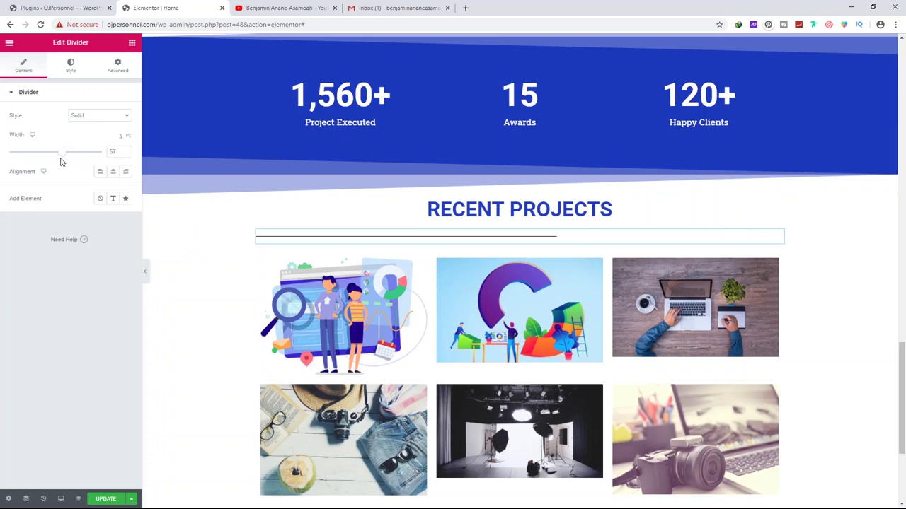
click(113, 173)
drag(61, 157, 27, 153)
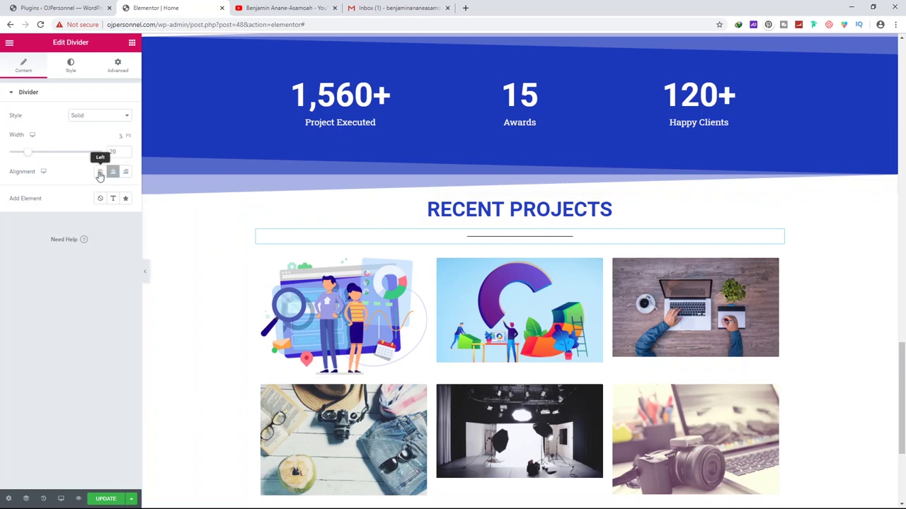
Set the divider style to solid, save the page and preview it
click(97, 117)
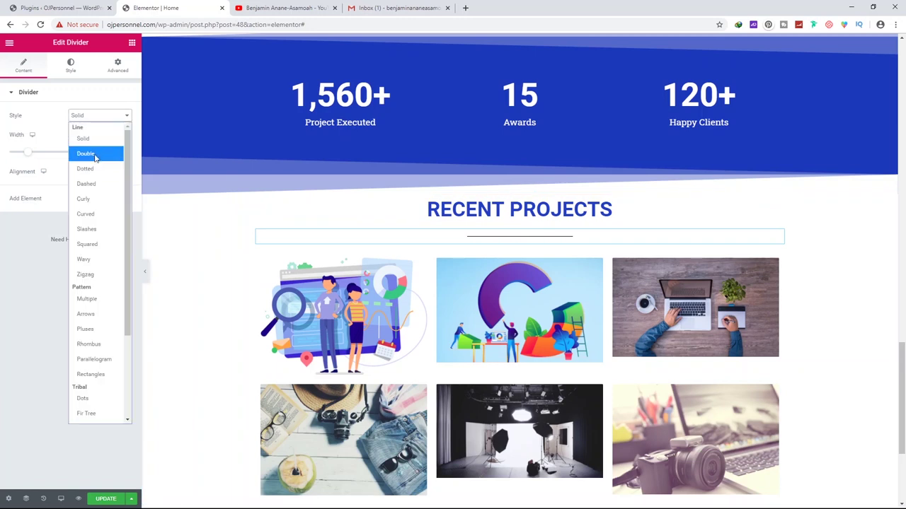
click(95, 154)
click(99, 116)
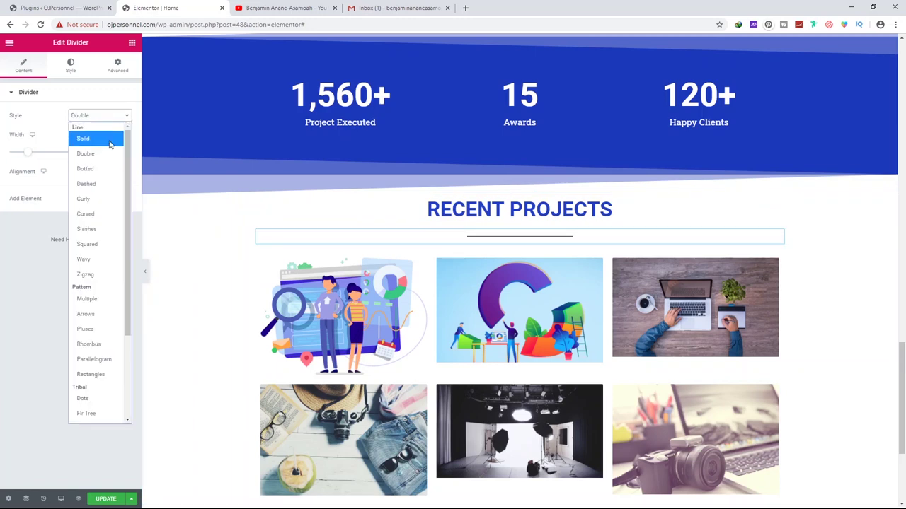
click(100, 168)
click(99, 116)
click(86, 139)
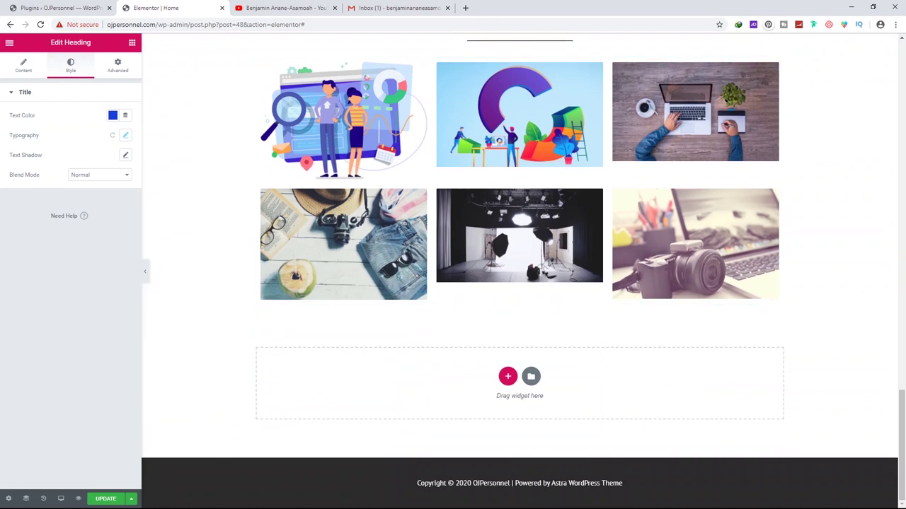
click(107, 499)
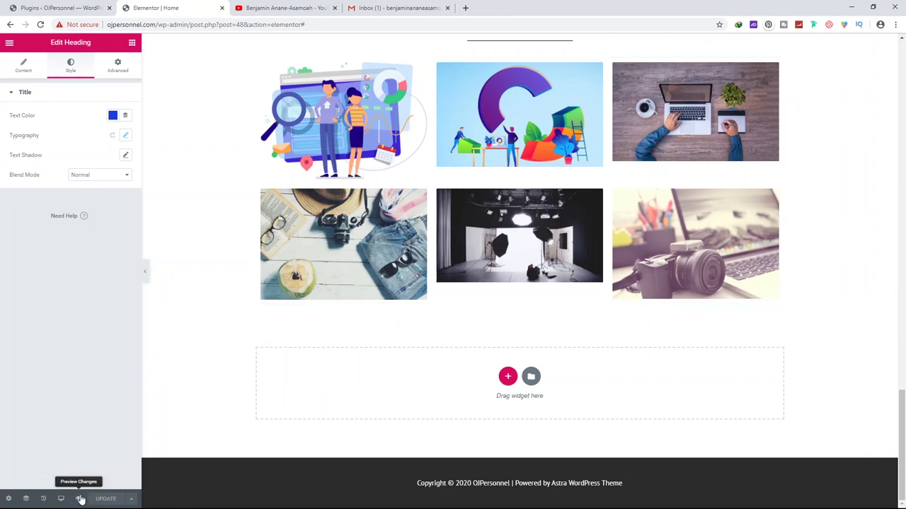
click(78, 499)
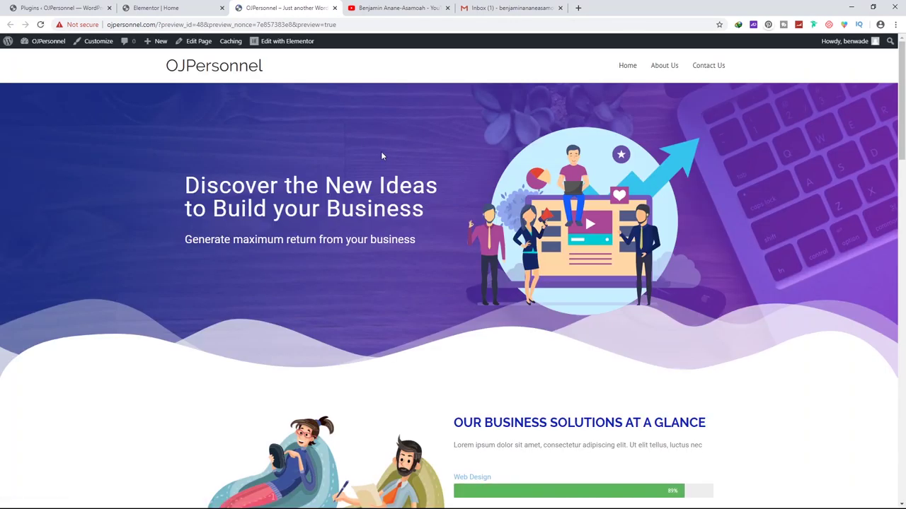
Scroll the preview down to the footer and back, then return to the Elementor editor
scroll(381, 156, down, 2)
scroll(385, 159, down, 5)
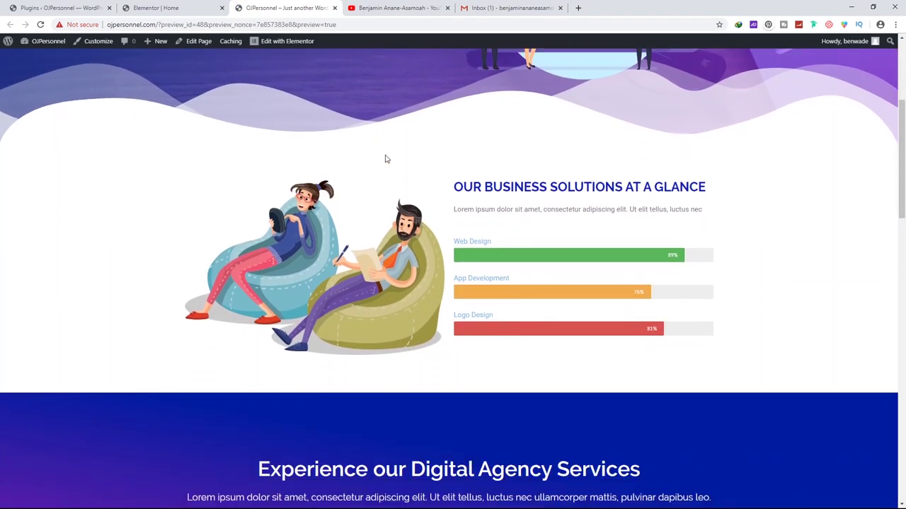
scroll(385, 159, down, 6)
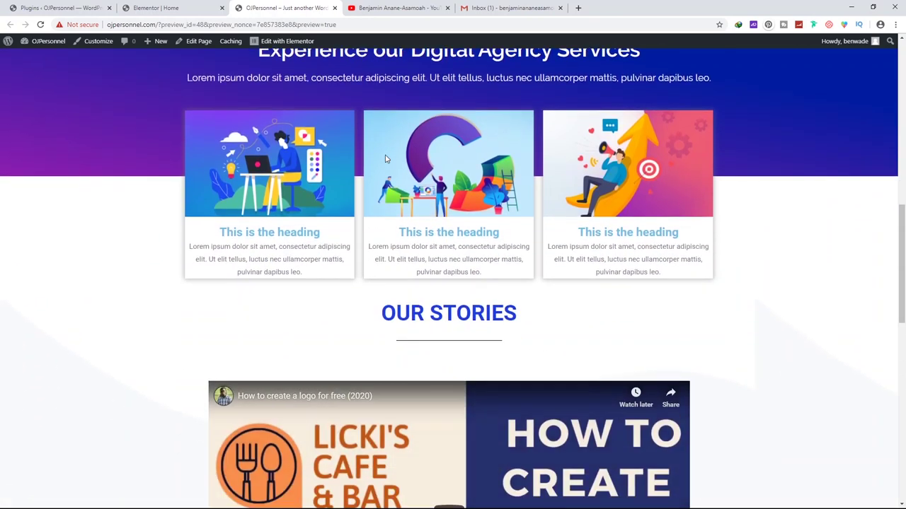
scroll(385, 164, down, 5)
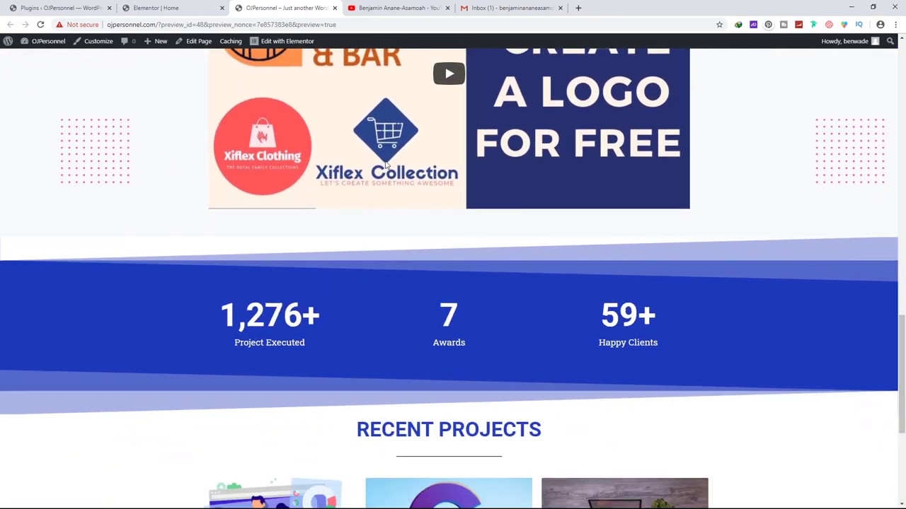
scroll(385, 165, down, 1)
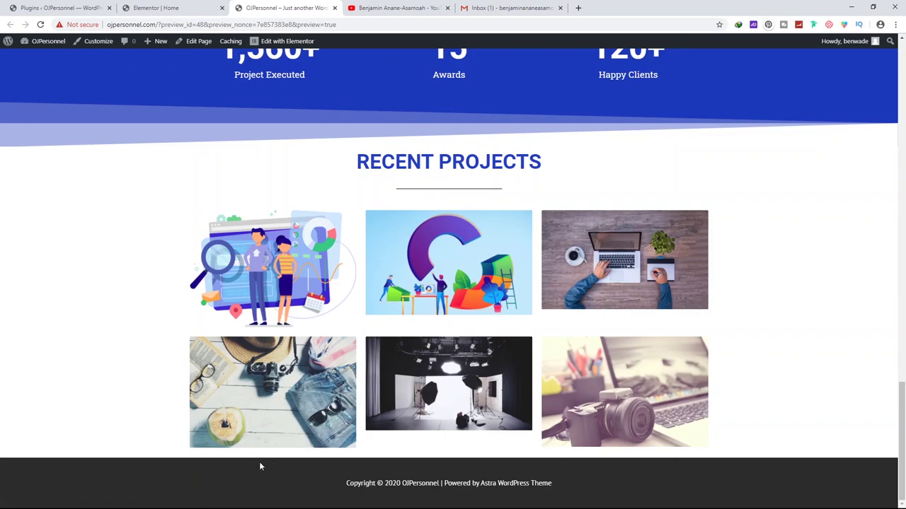
scroll(383, 392, up, 15)
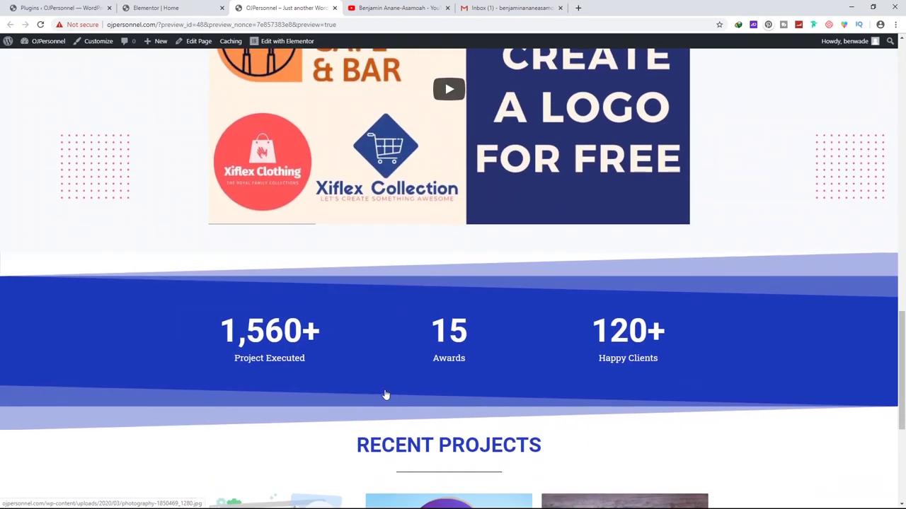
scroll(384, 393, up, 3)
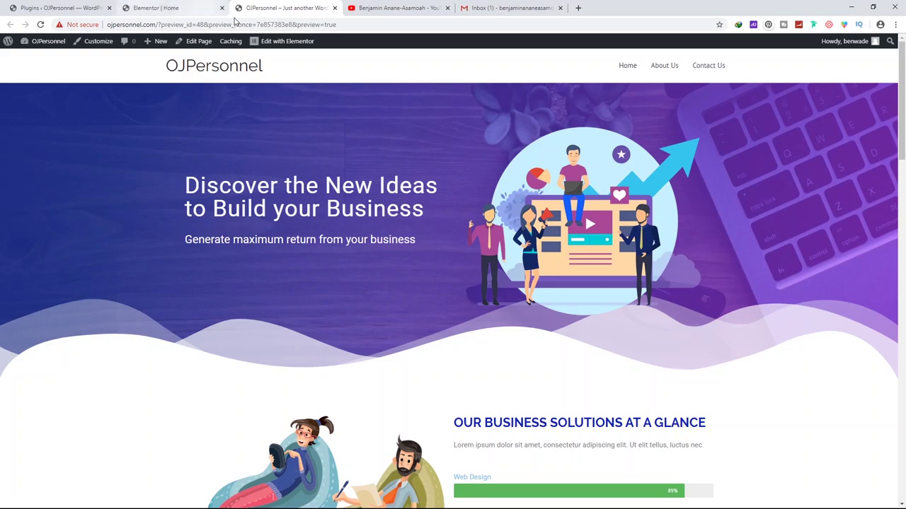
click(178, 8)
Replace the hero illustration with circle.png from the Media Library at Full image size
scroll(376, 283, up, 10)
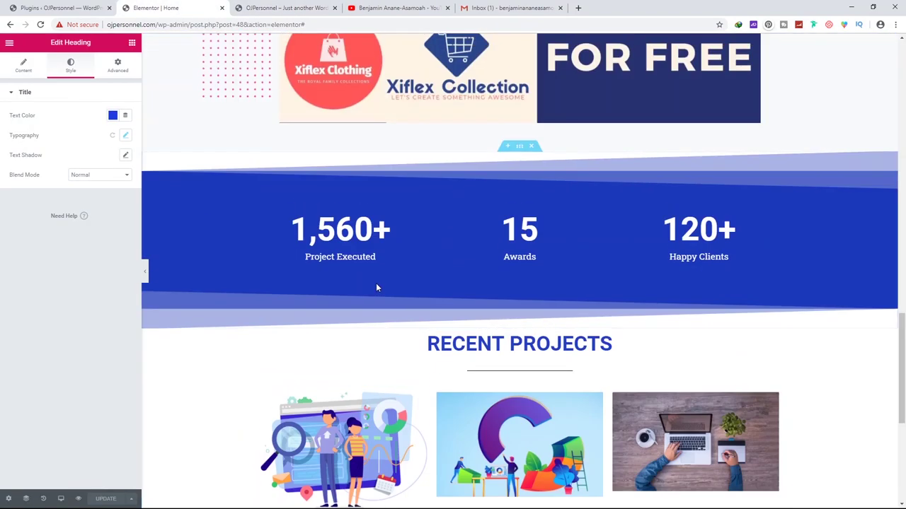
scroll(380, 289, up, 15)
click(651, 212)
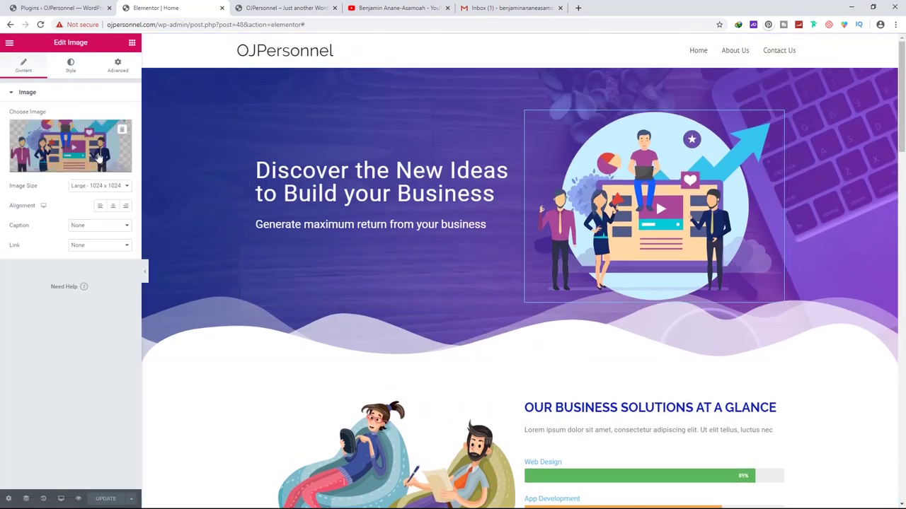
click(58, 167)
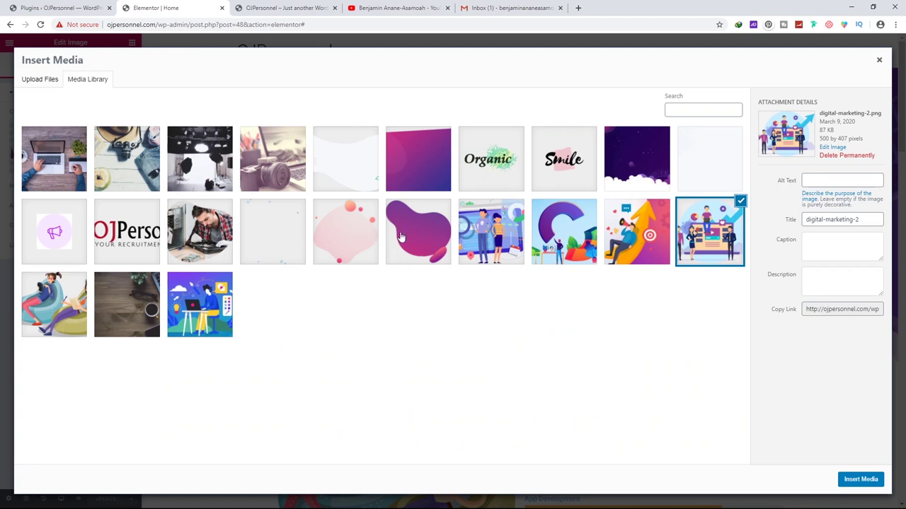
click(265, 222)
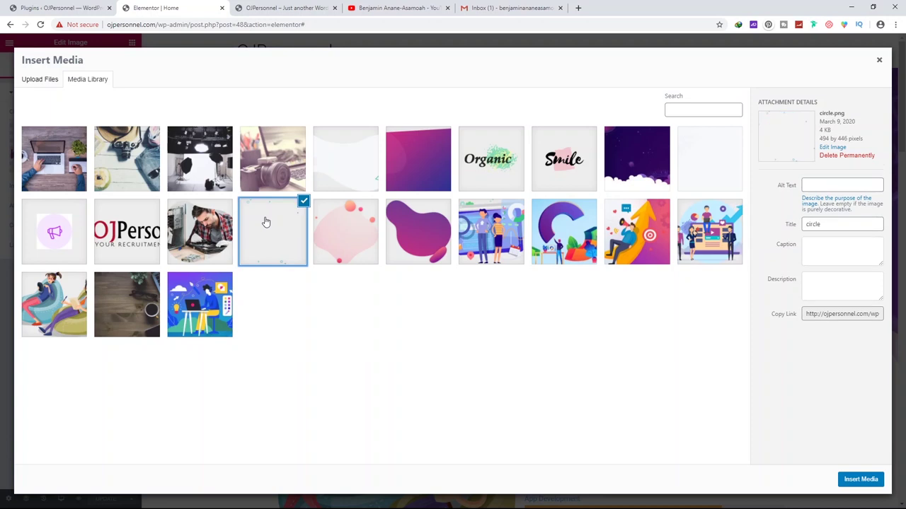
click(861, 479)
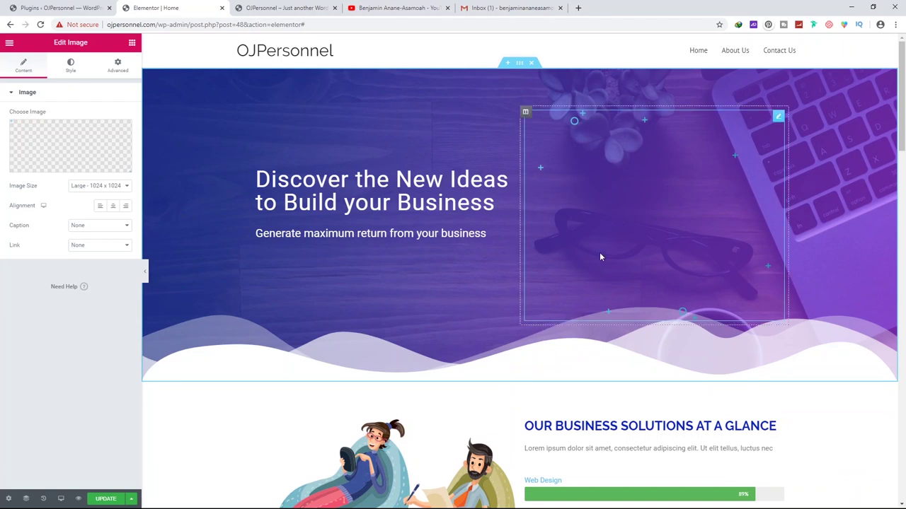
click(87, 186)
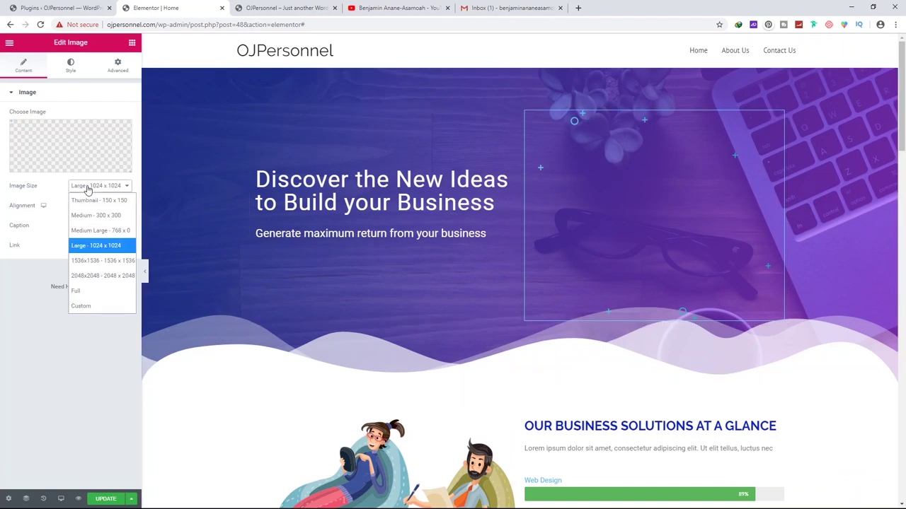
click(86, 289)
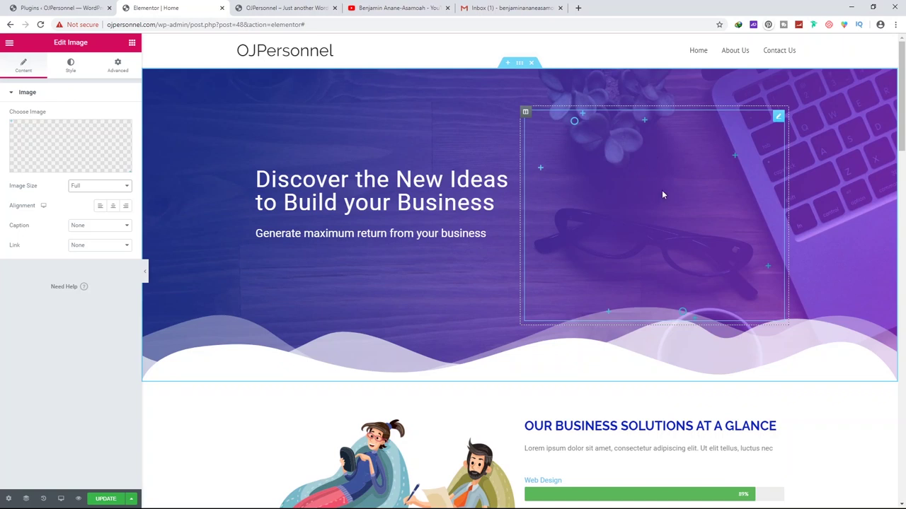
click(132, 43)
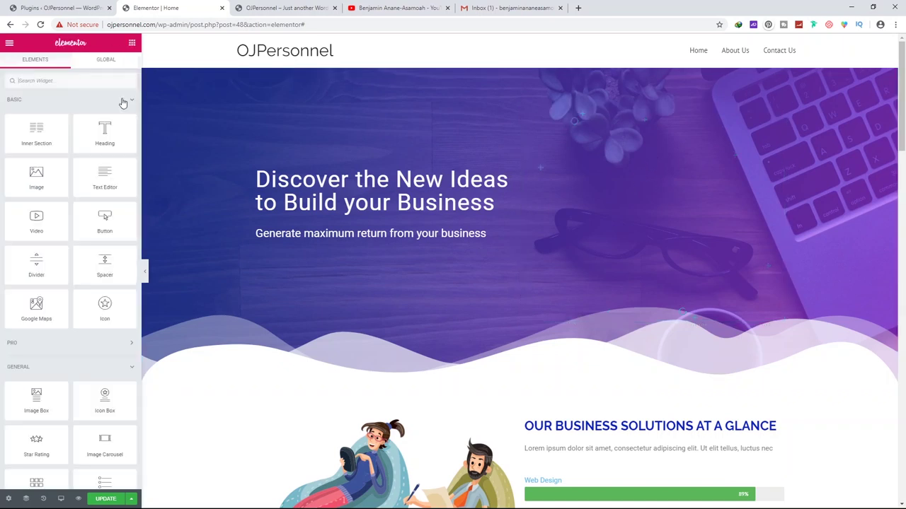
Add a new Image widget to the hero holding the pink bubble image
scroll(91, 318, down, 3)
scroll(92, 318, up, 3)
drag(36, 177, 655, 297)
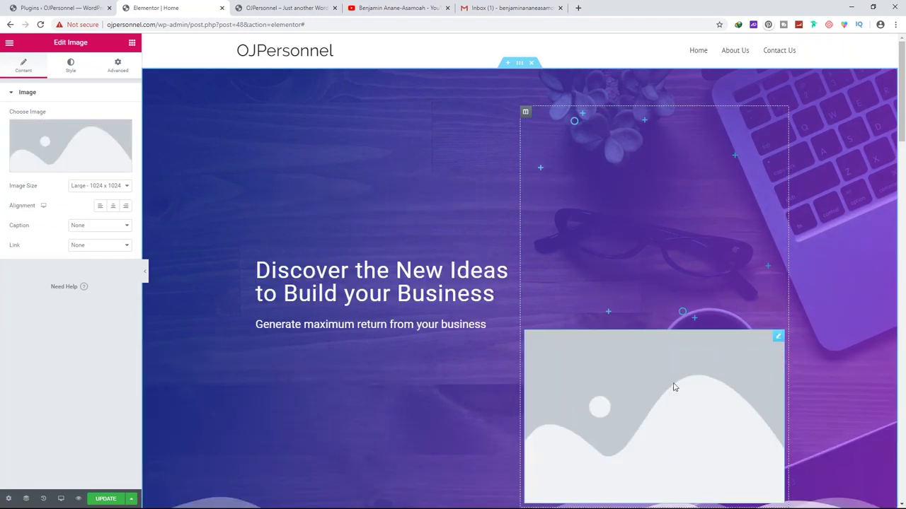
click(61, 150)
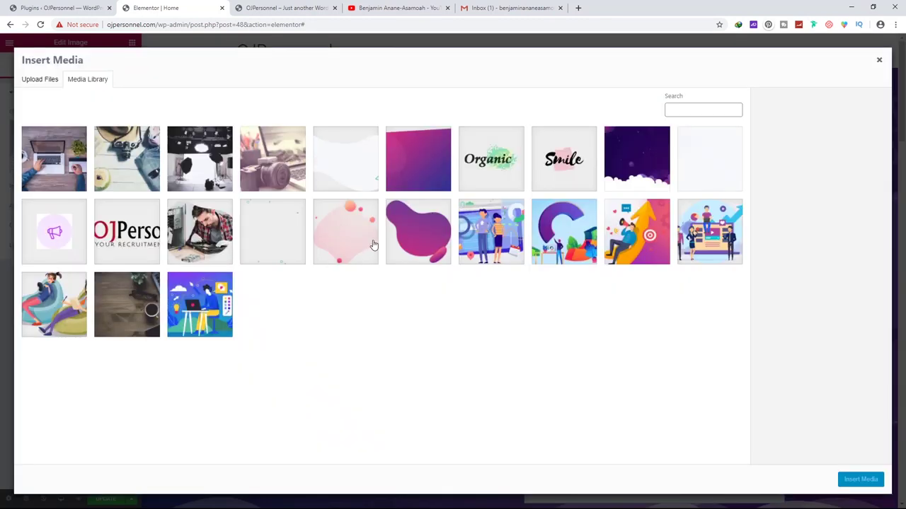
click(344, 227)
click(859, 479)
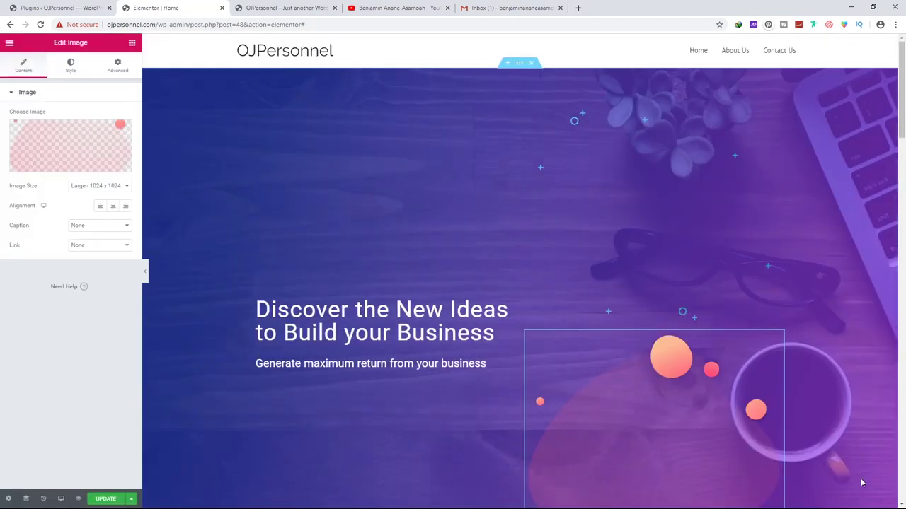
Move the bubble below the empty image slot and bring up that slot's Advanced settings
scroll(687, 320, down, 2)
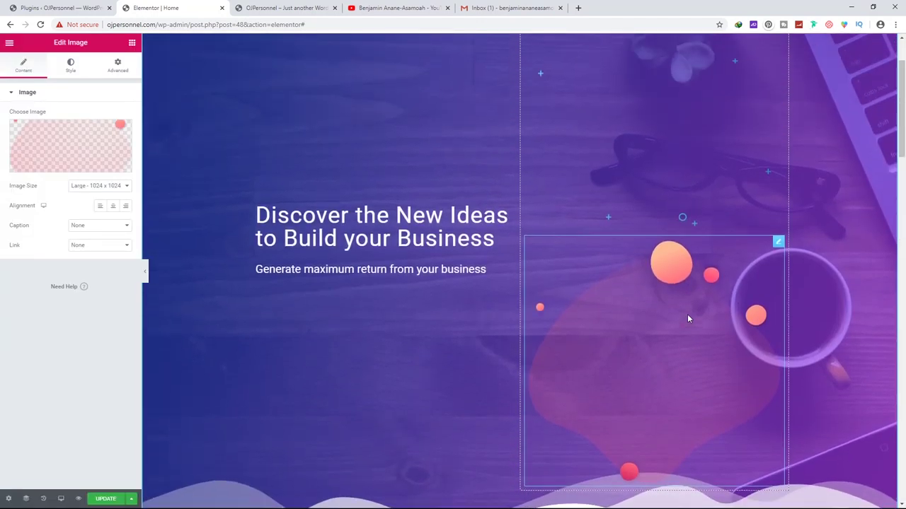
drag(638, 331, 638, 286)
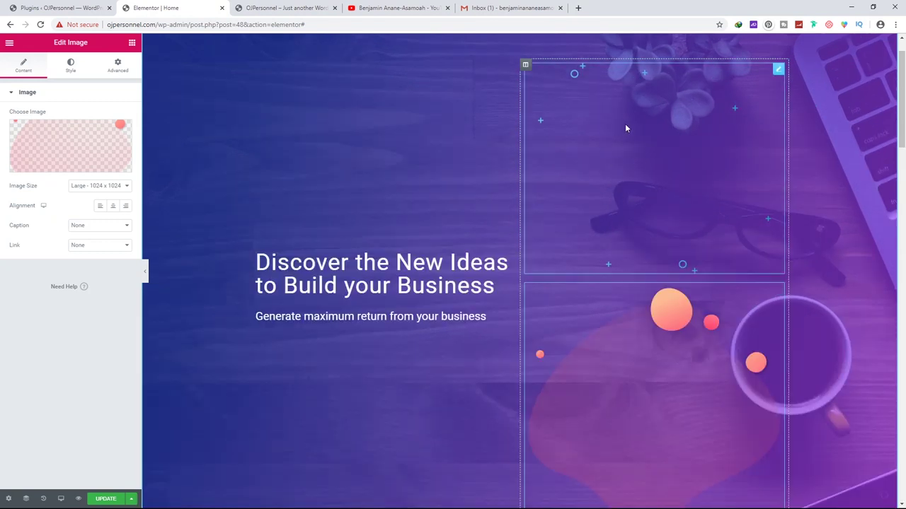
click(778, 72)
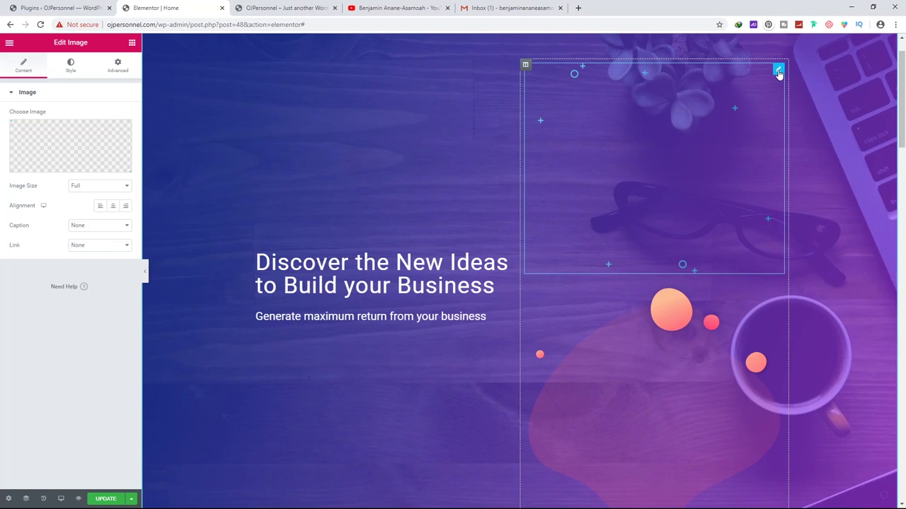
click(118, 66)
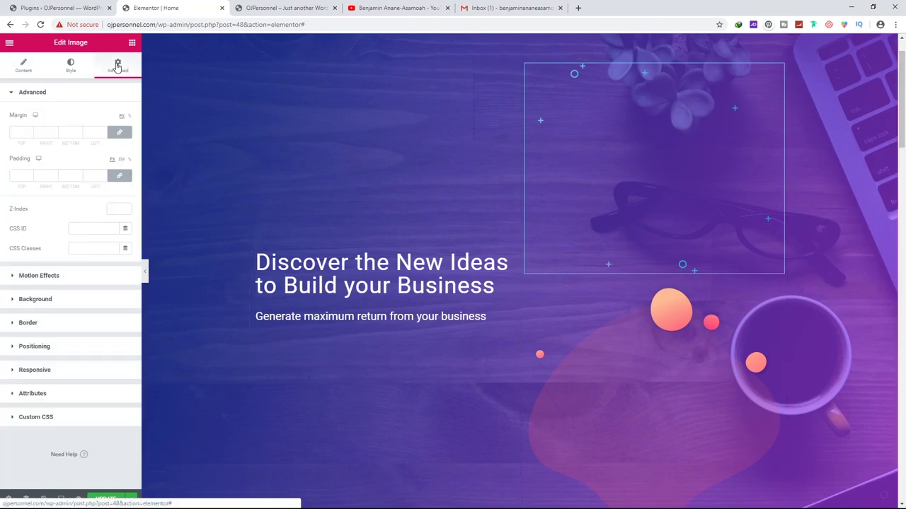
Set the empty image slot's Position to Absolute and place it over the hero's right side
click(36, 347)
click(97, 209)
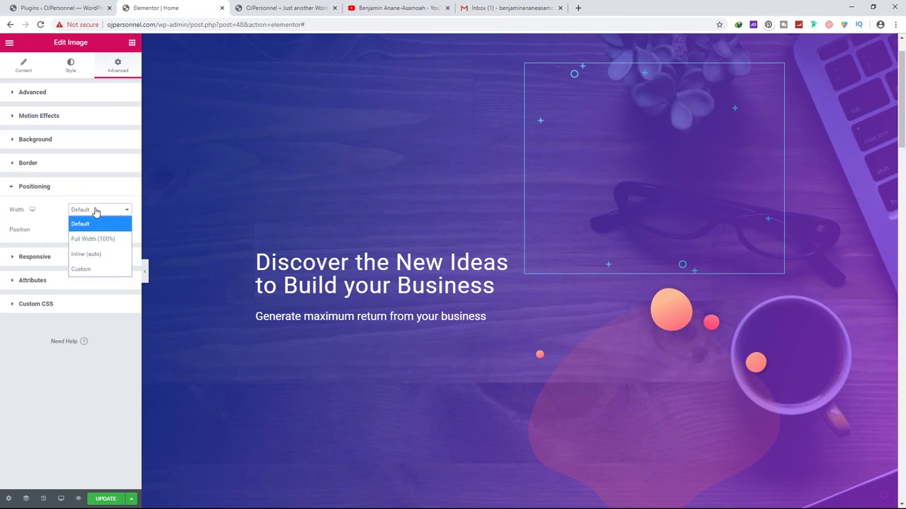
click(97, 209)
click(89, 233)
click(90, 234)
click(90, 232)
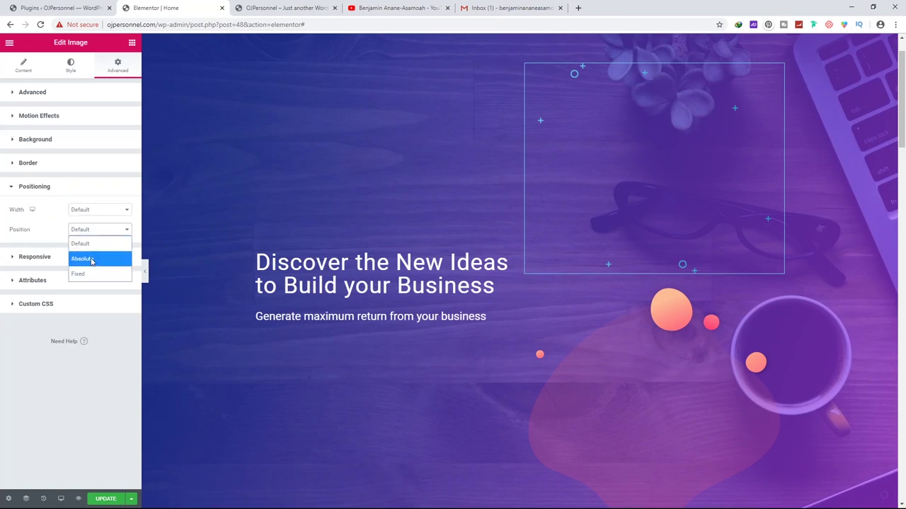
click(91, 260)
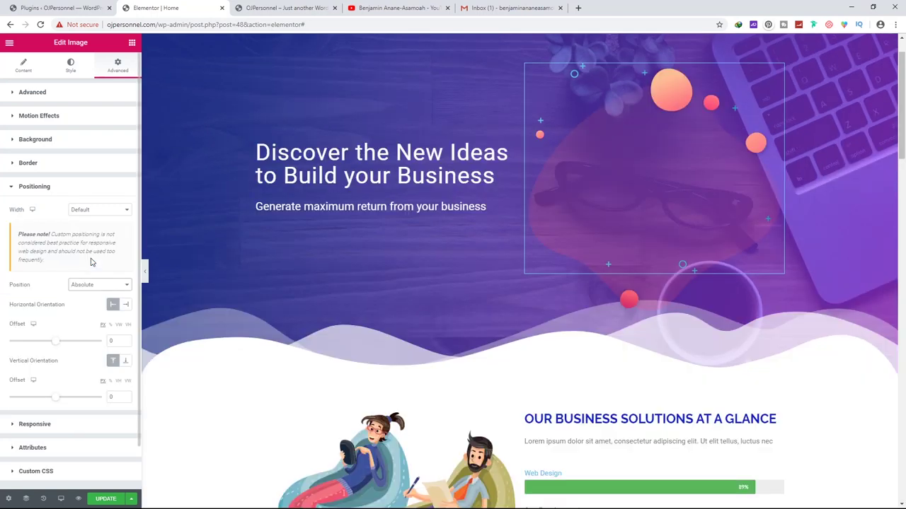
drag(647, 168, 308, 206)
drag(224, 139, 663, 118)
Duplicate the floating empty image slot
click(669, 78)
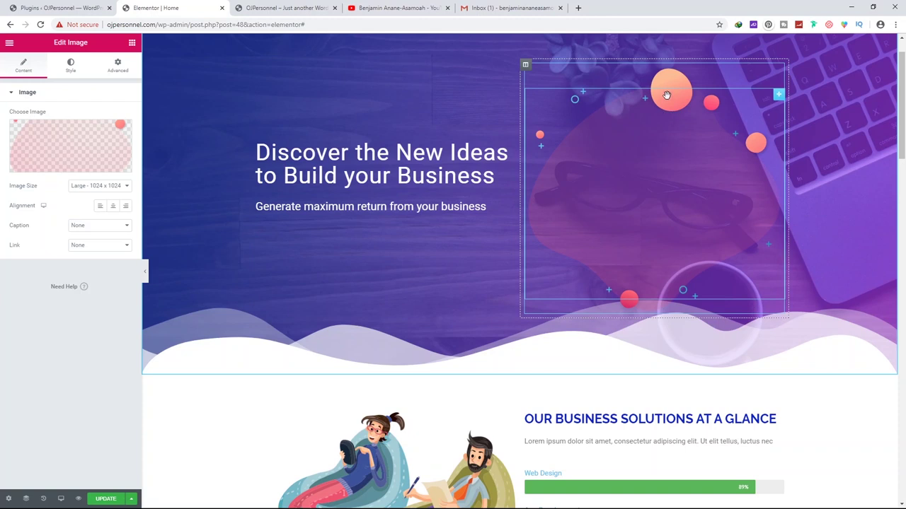
right_click(667, 95)
click(720, 82)
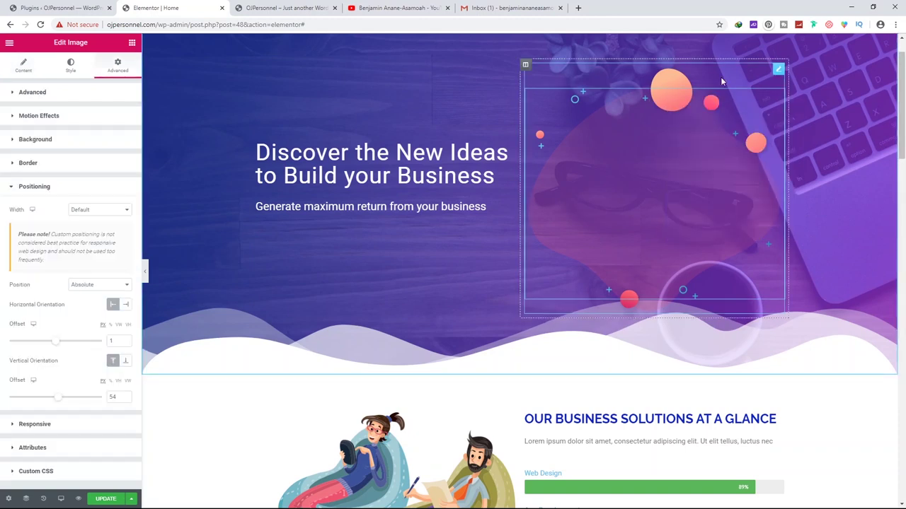
click(672, 81)
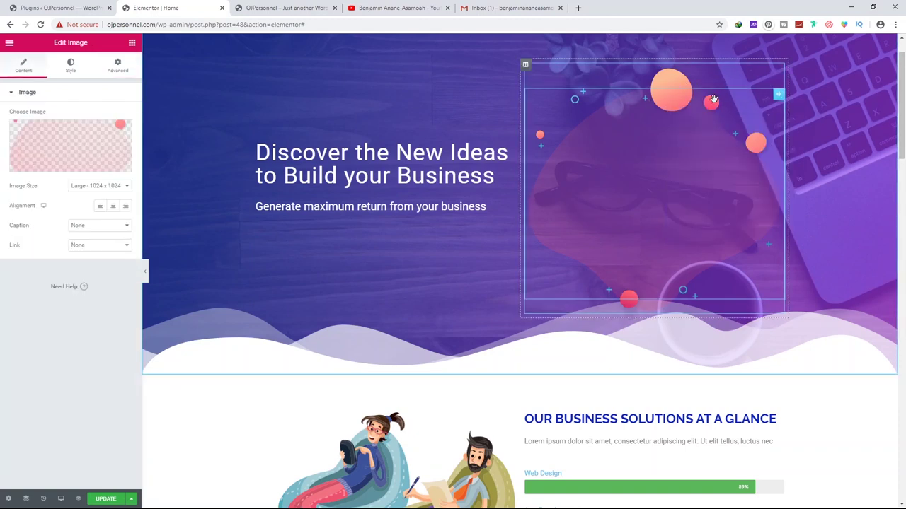
right_click(779, 99)
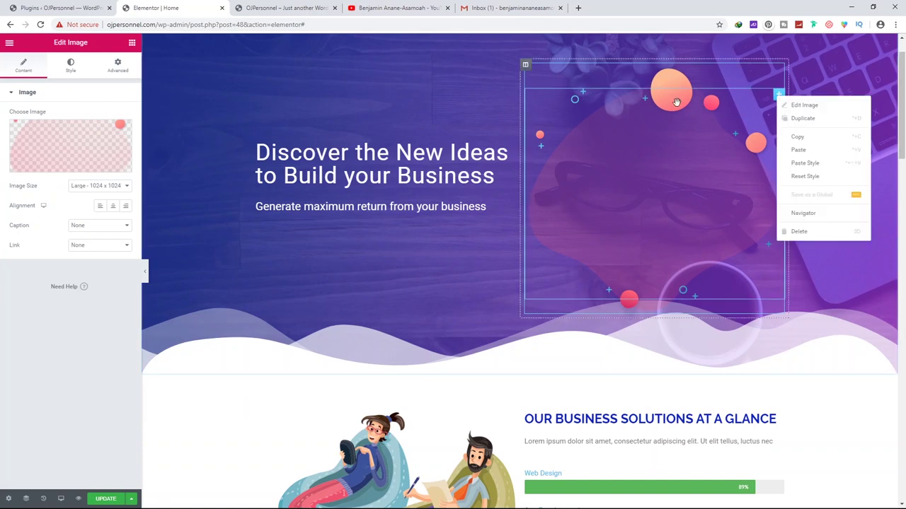
click(803, 119)
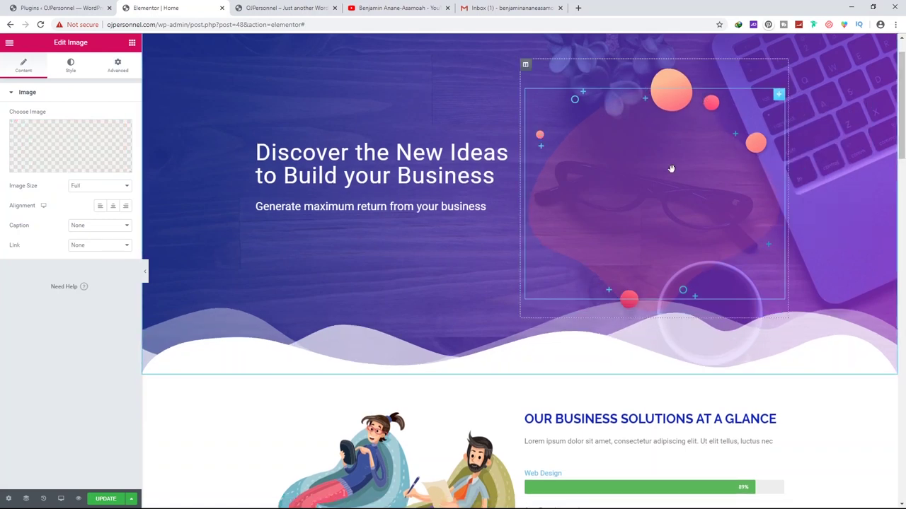
click(64, 167)
Insert the purple blob 1.png into the slot and duplicate that image widget
click(429, 231)
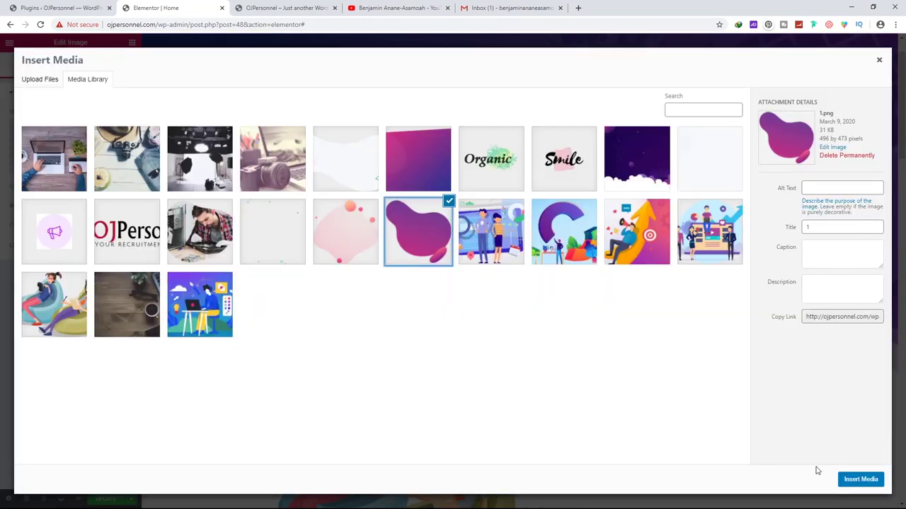
click(870, 479)
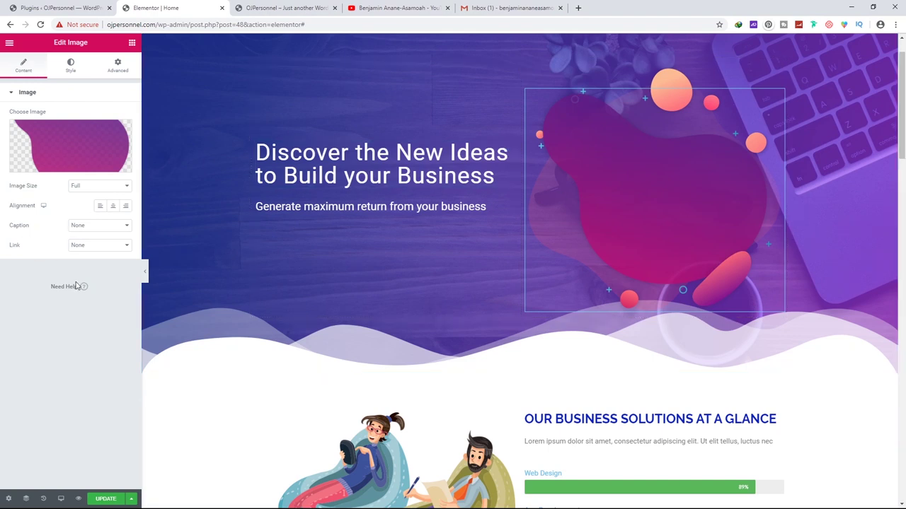
right_click(683, 167)
click(734, 190)
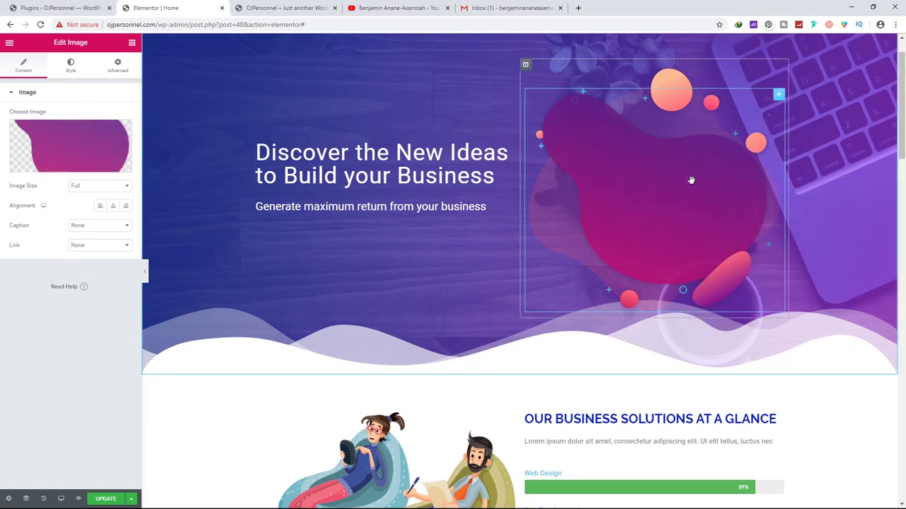
Swap the copy's image to the repair photo repair-banner-img-5.png, save, and preview
click(69, 147)
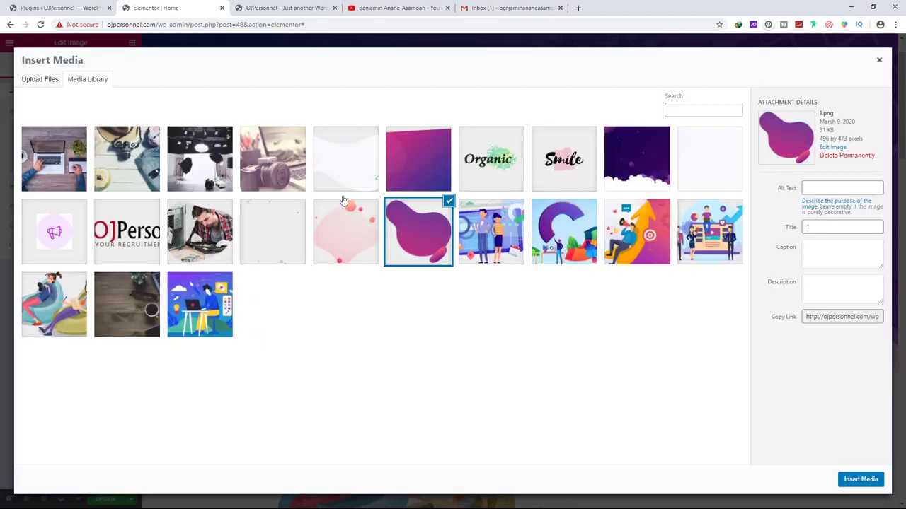
click(197, 225)
click(857, 479)
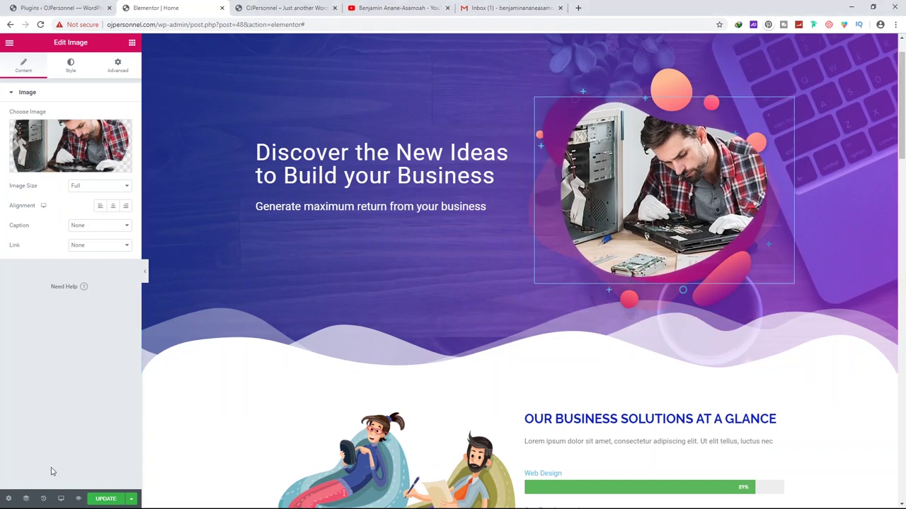
click(108, 499)
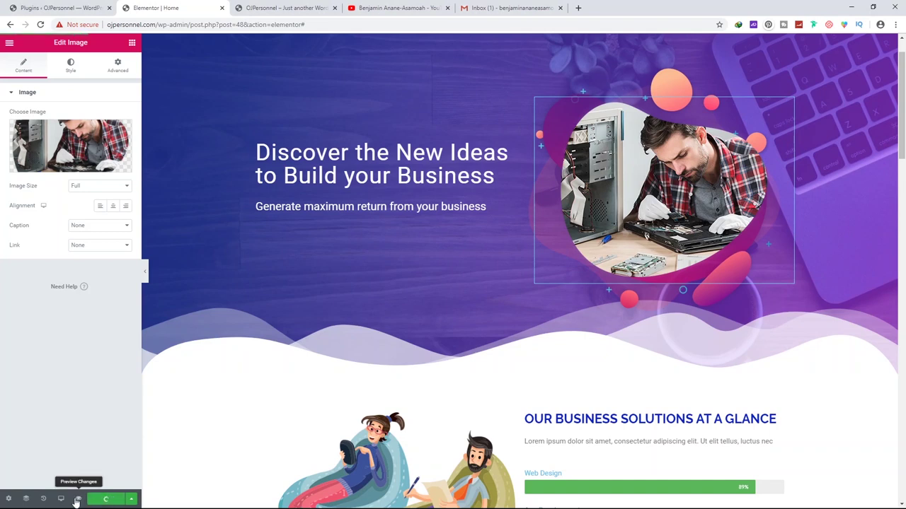
click(77, 499)
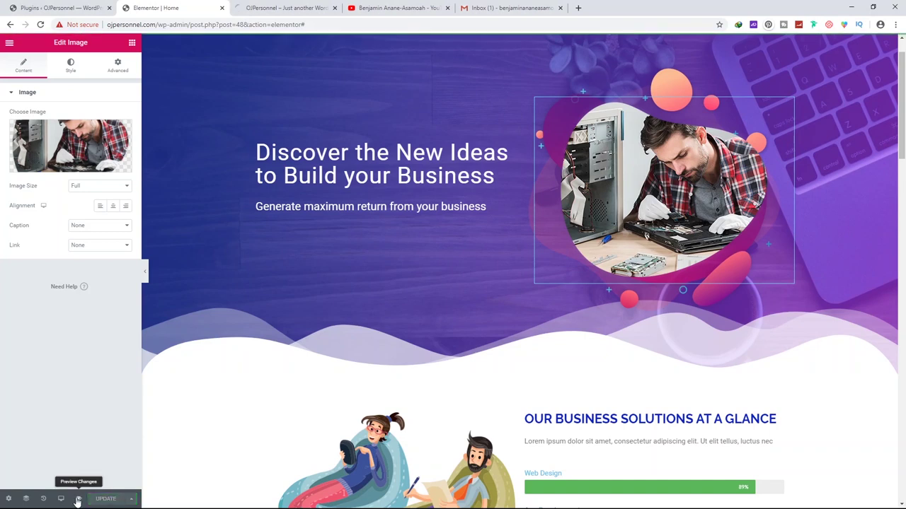
click(275, 8)
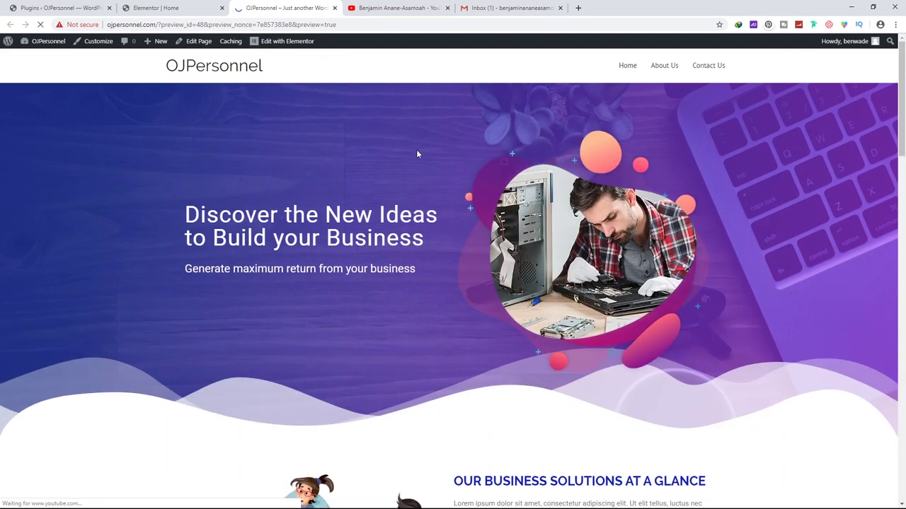
scroll(623, 219, down, 6)
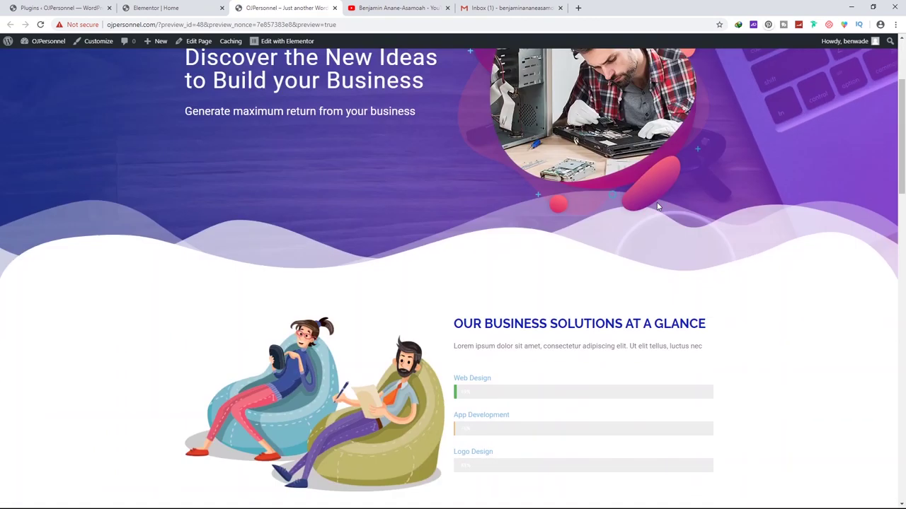
scroll(643, 216, down, 13)
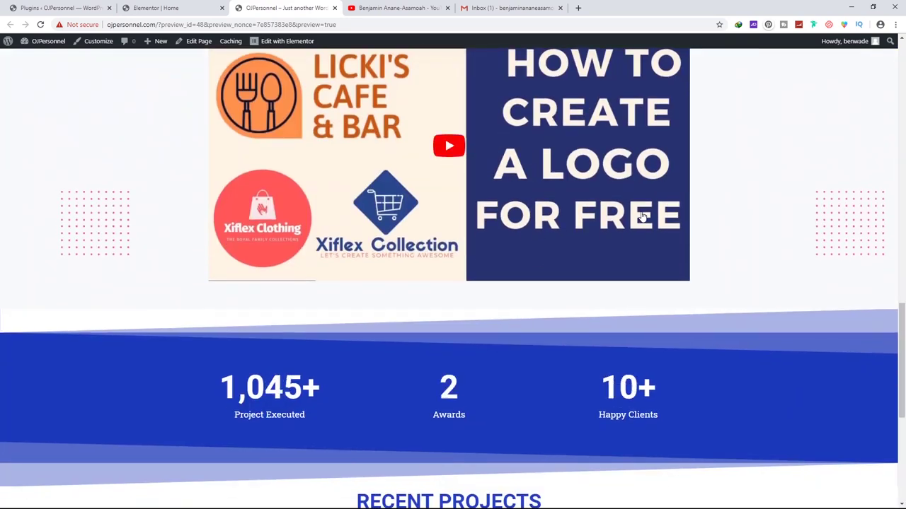
scroll(635, 215, up, 16)
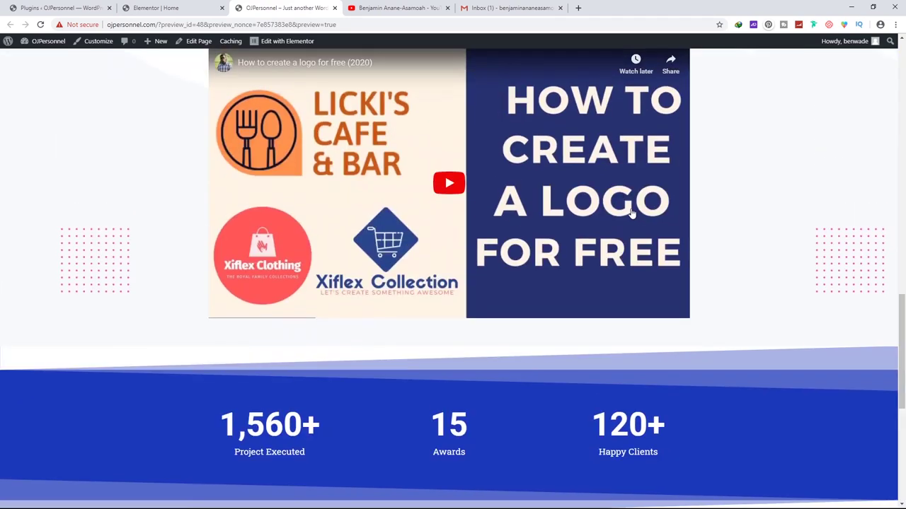
scroll(552, 193, up, 4)
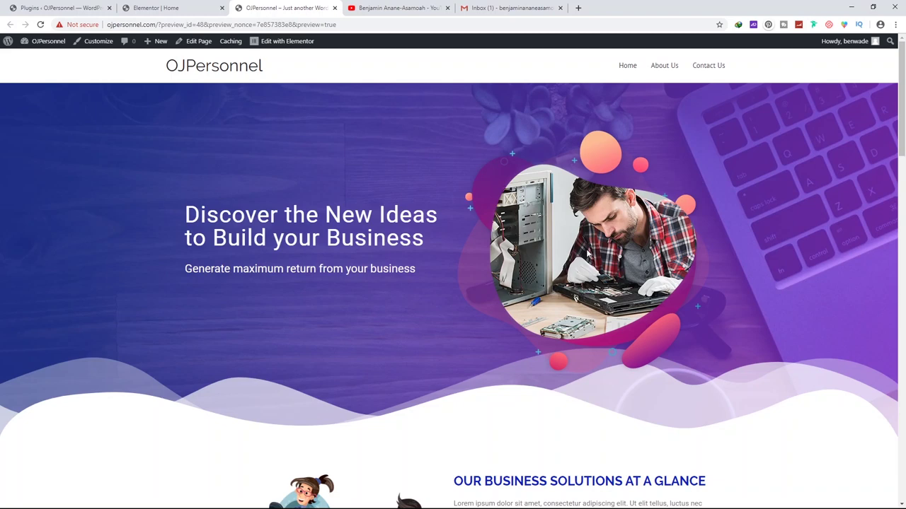
Back in the editor, nudge the repair photo slightly right and down within the blob
click(165, 9)
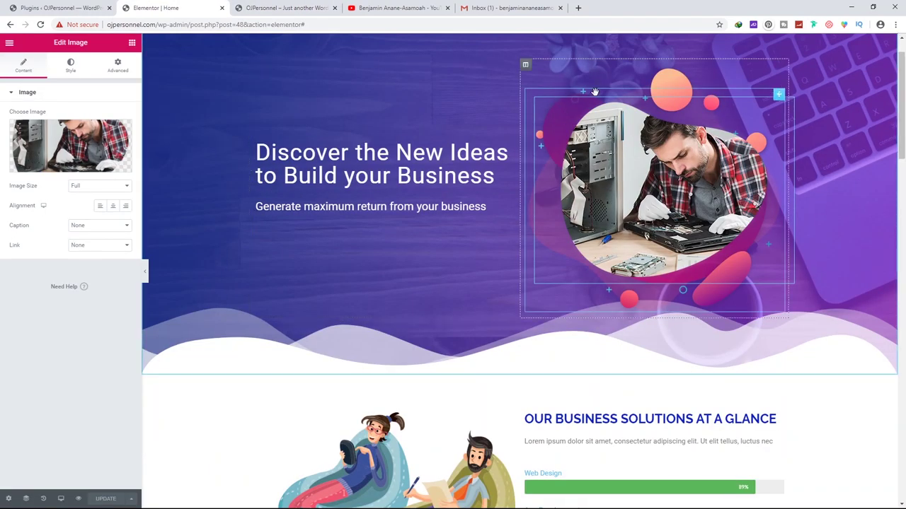
key(ctrl+z)
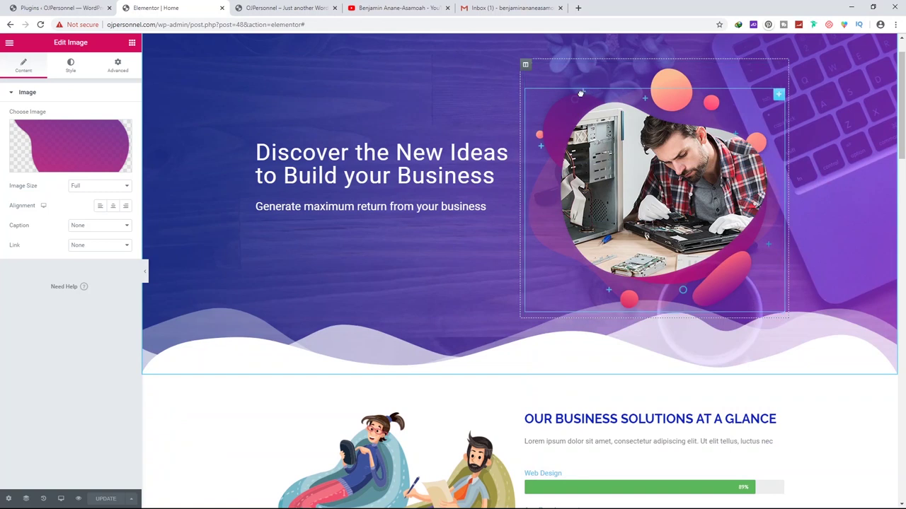
click(545, 185)
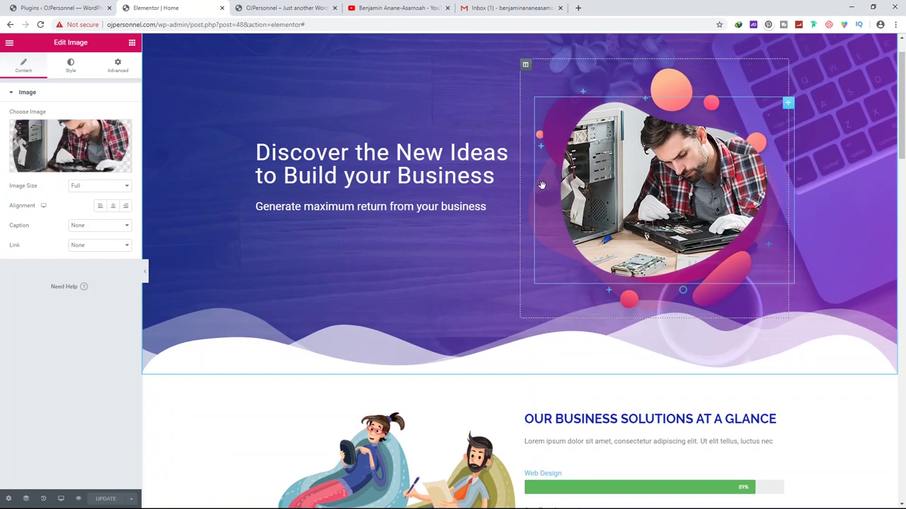
click(527, 157)
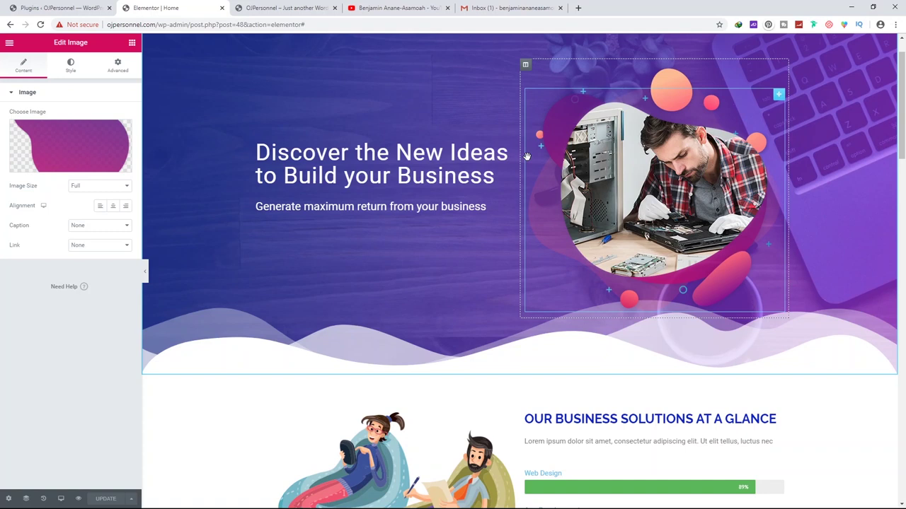
click(562, 111)
drag(586, 128, 587, 99)
Inspect the hero image layers' Style, Content and Advanced settings
click(558, 104)
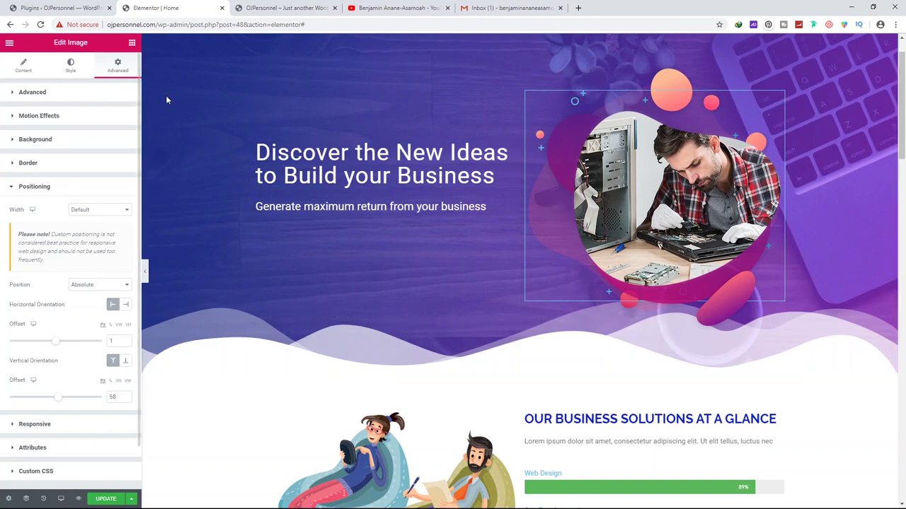
click(70, 64)
click(573, 97)
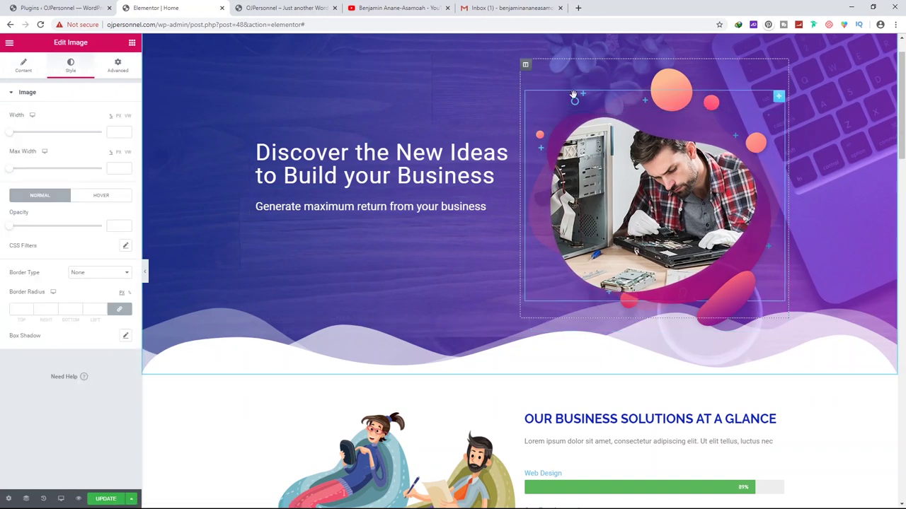
click(29, 62)
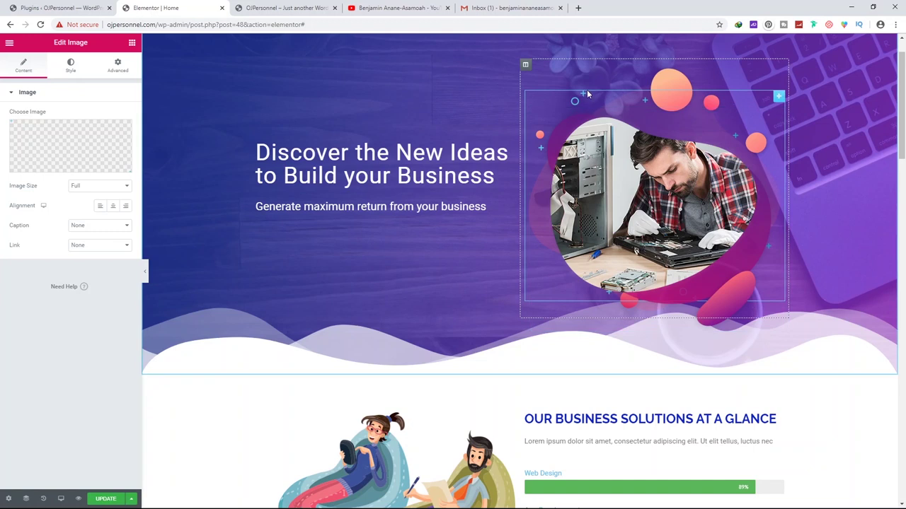
mouse_move(58, 145)
click(117, 65)
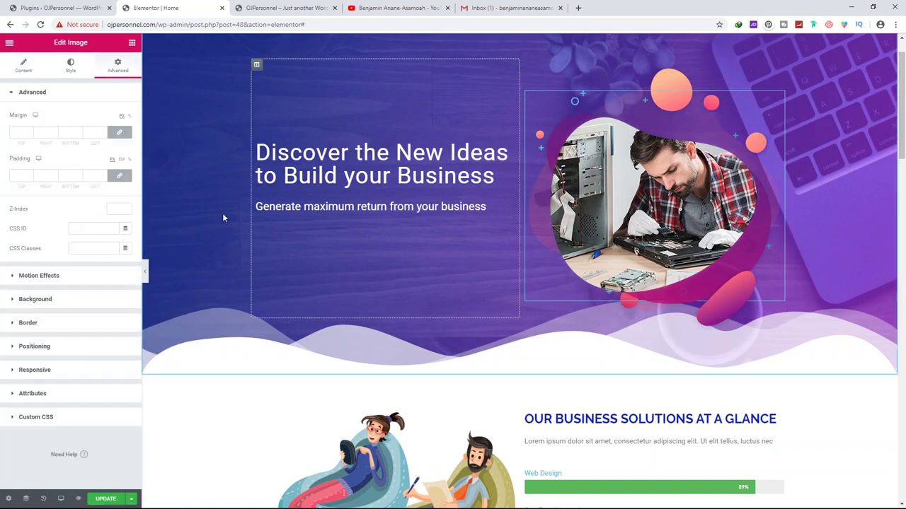
scroll(240, 179, up, 1)
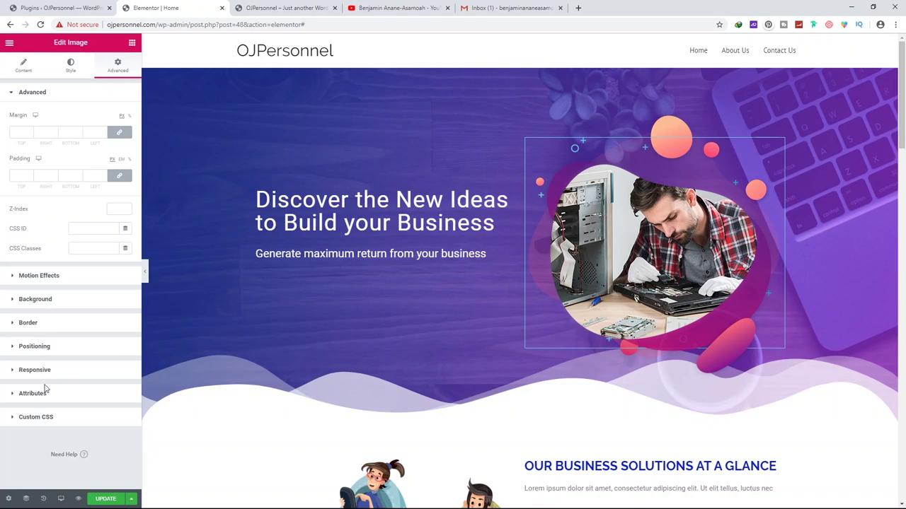
Give the hero image a Rotate In entrance animation, save the page, and view the preview
click(59, 276)
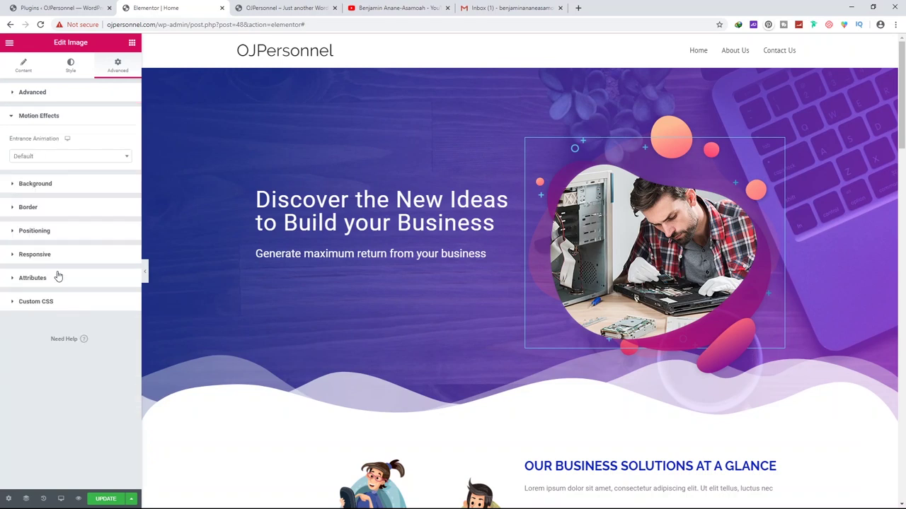
click(57, 160)
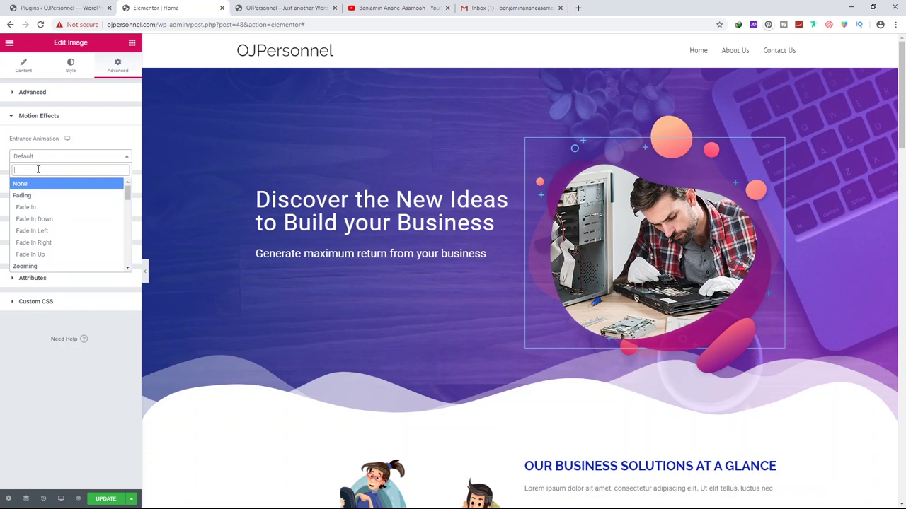
text(rotate)
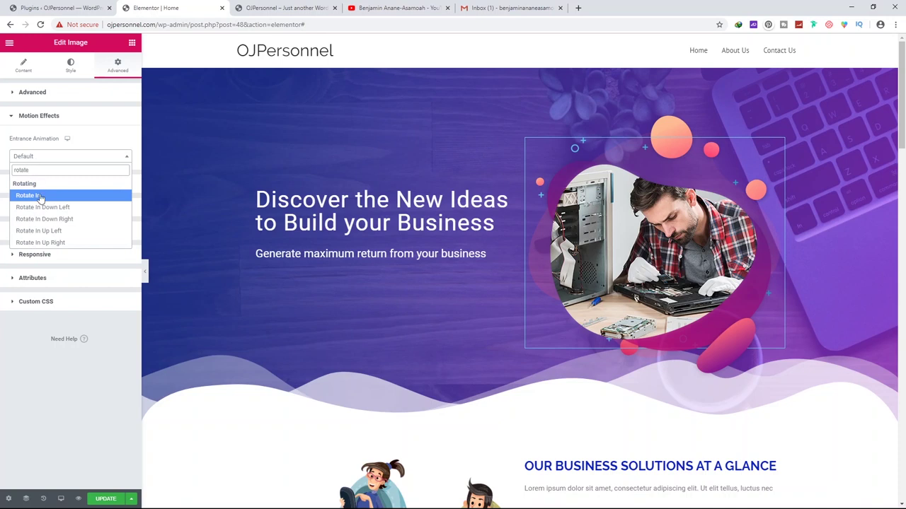
click(40, 196)
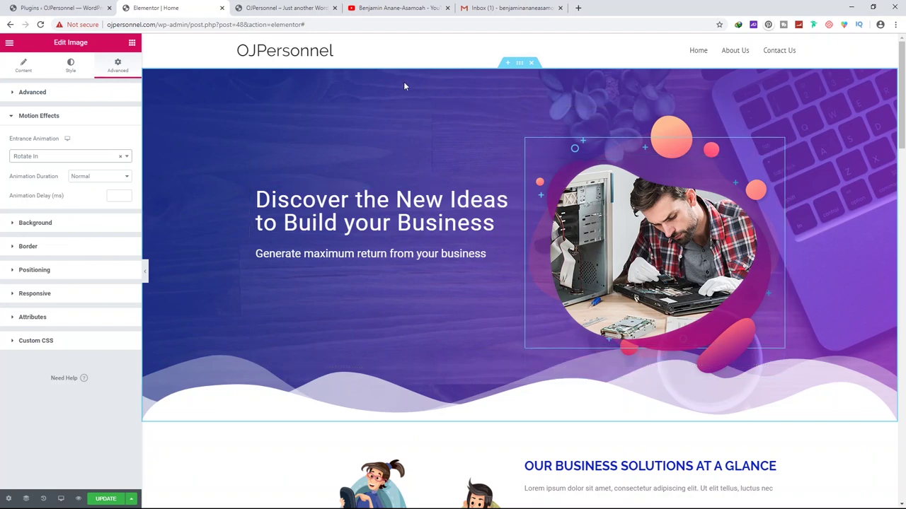
click(104, 499)
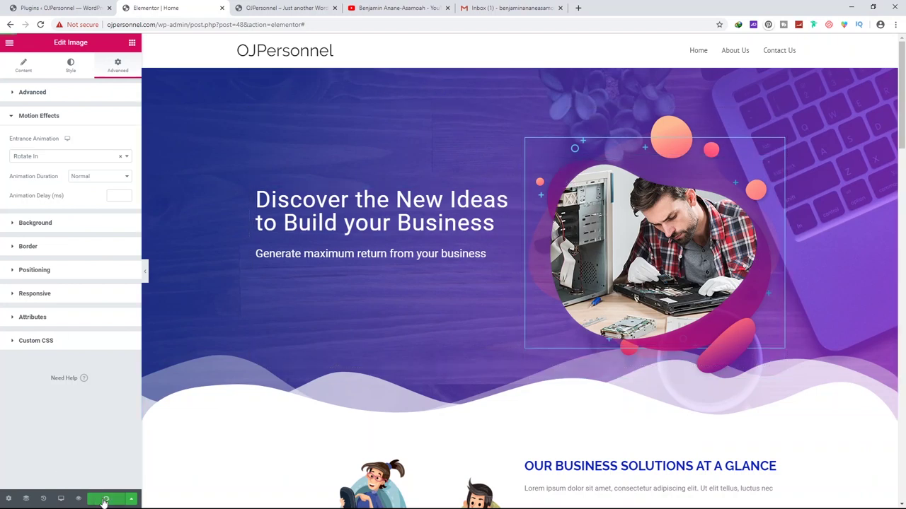
click(272, 7)
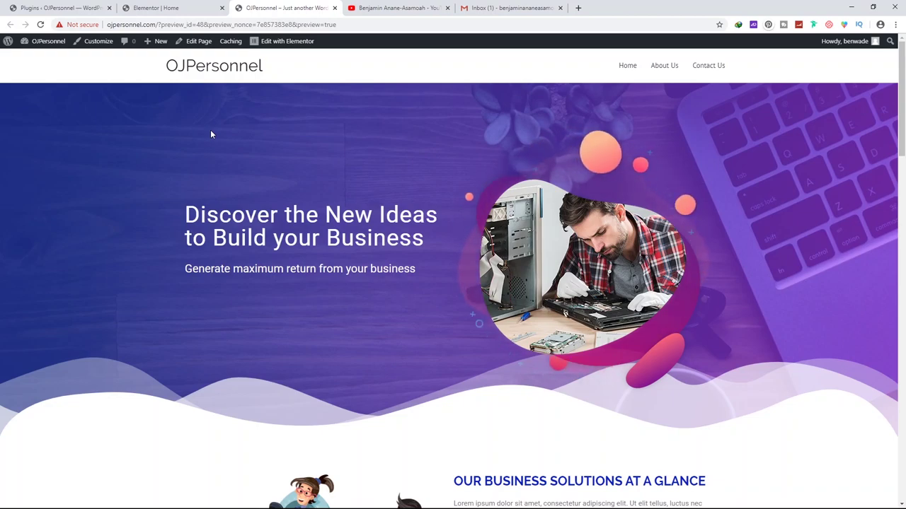
Return to the editor and scroll to the empty drop area below the Recent Projects gallery
click(156, 8)
scroll(543, 167, down, 3)
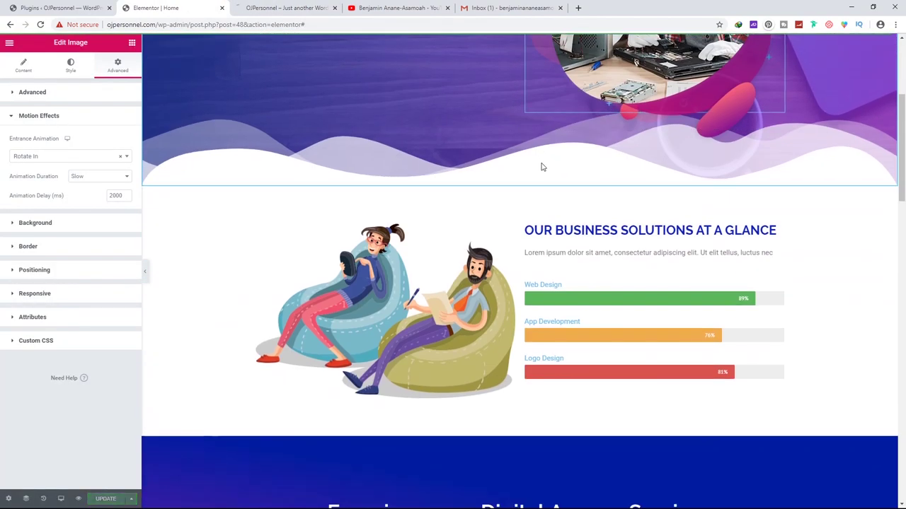
scroll(542, 167, down, 18)
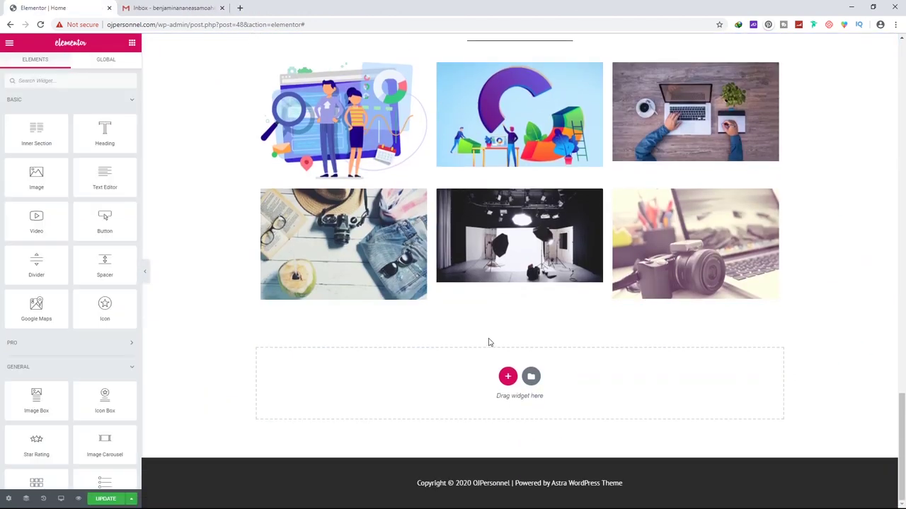
scroll(488, 342, up, 3)
scroll(466, 365, down, 3)
click(507, 378)
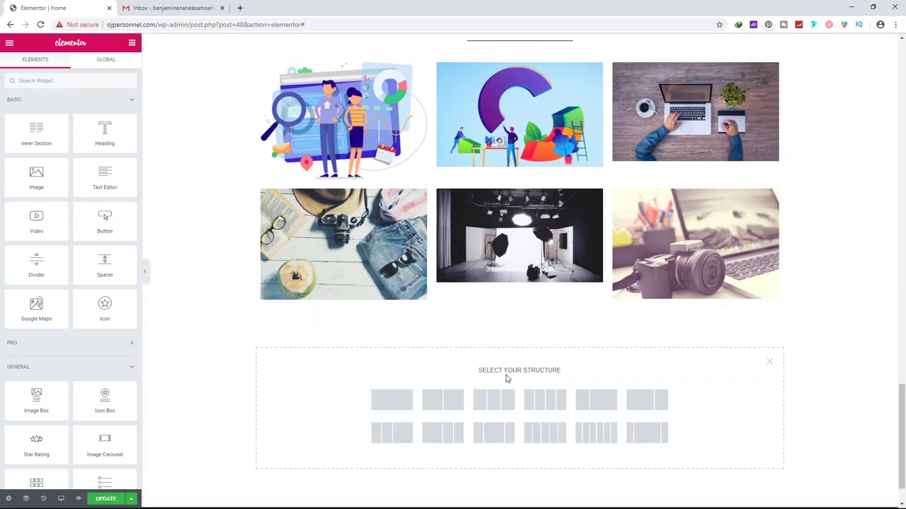
Insert an empty two-column section below the Recent Projects gallery and update the page
click(447, 403)
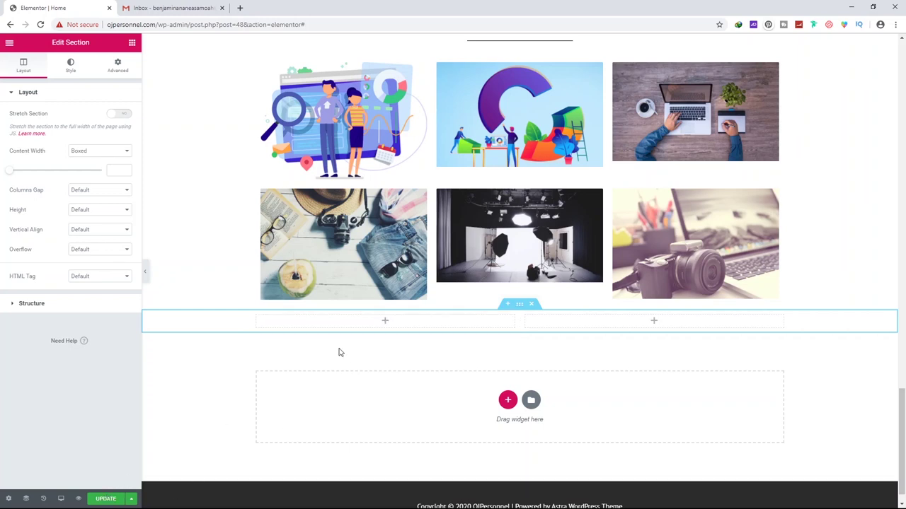
click(107, 500)
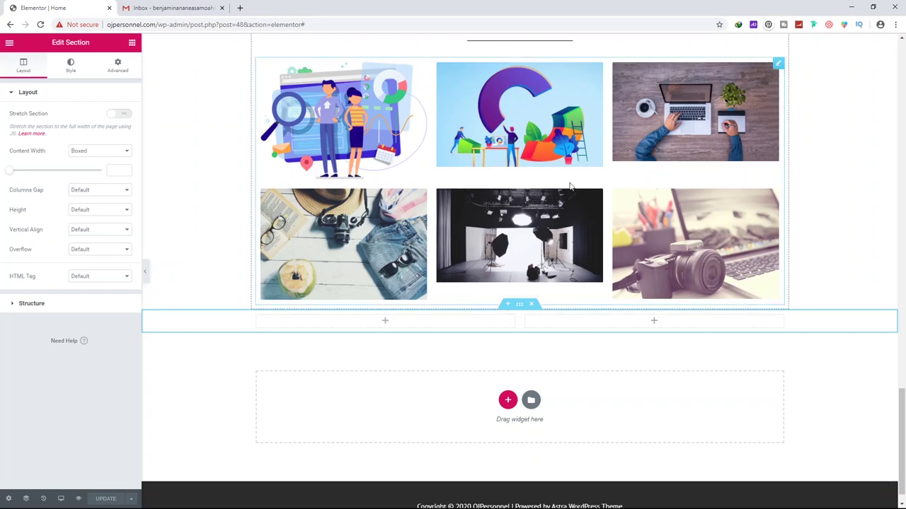
scroll(240, 170, up, 8)
scroll(261, 220, down, 5)
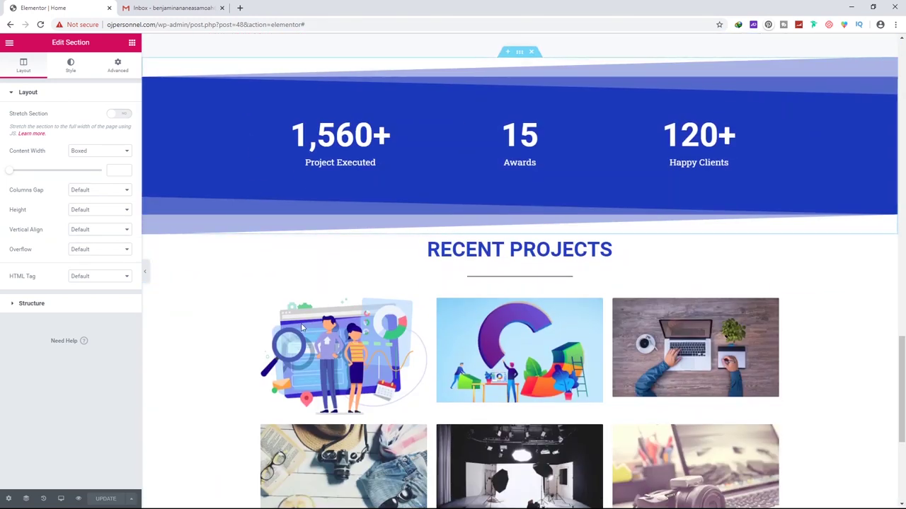
scroll(291, 244, up, 1)
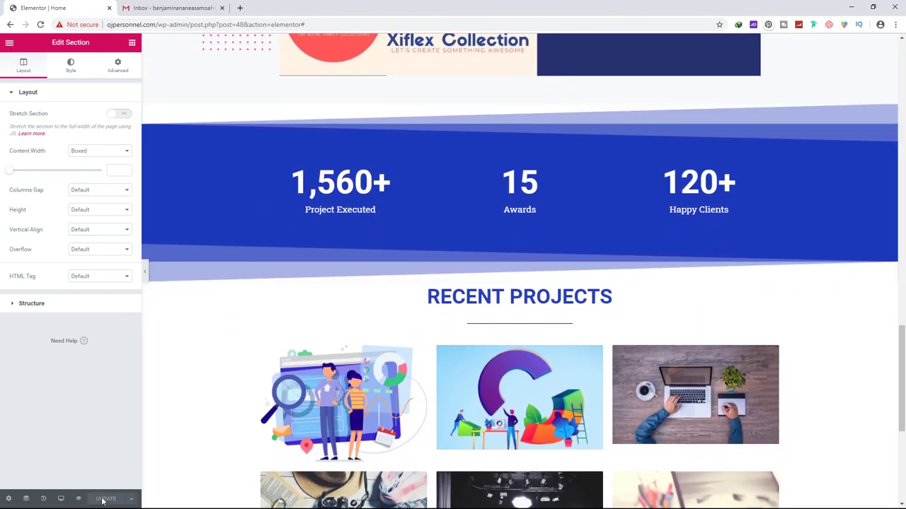
click(10, 45)
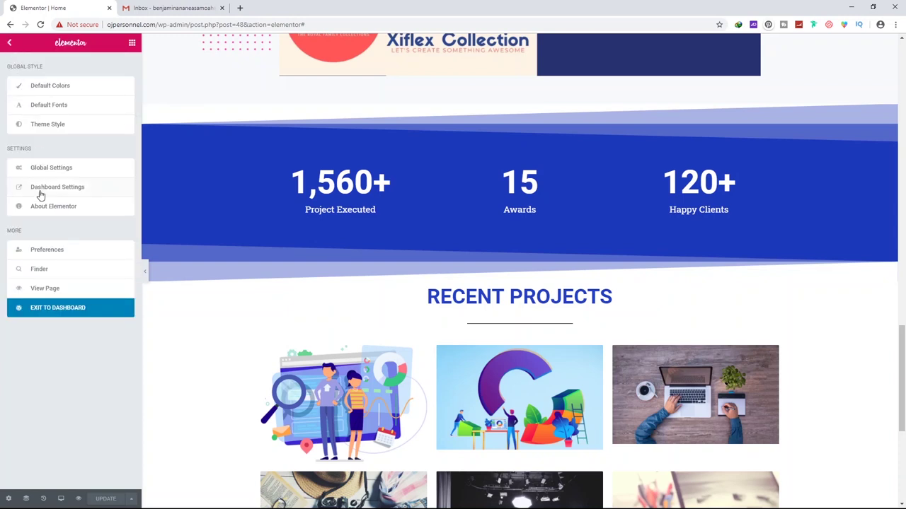
Install and activate the Contact Form by WPForms plugin, found by searching 'wpform' in Plugins > Add New
click(56, 312)
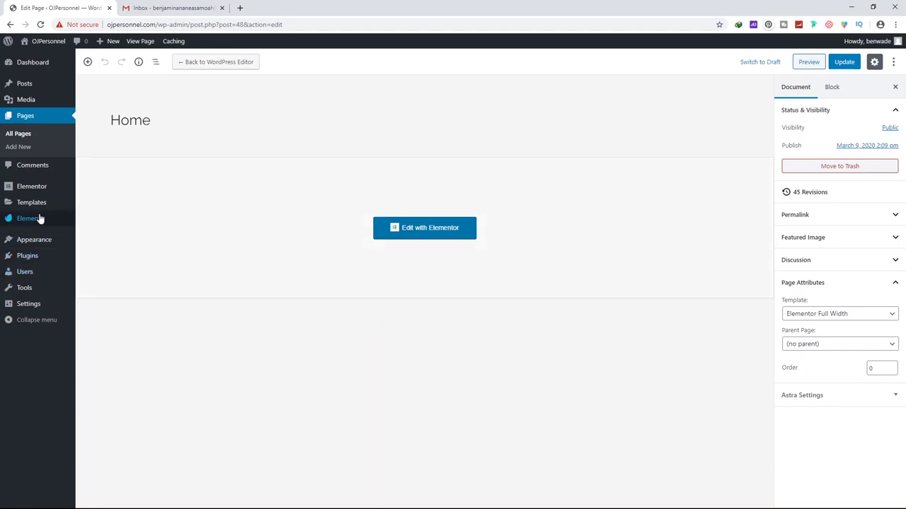
click(30, 259)
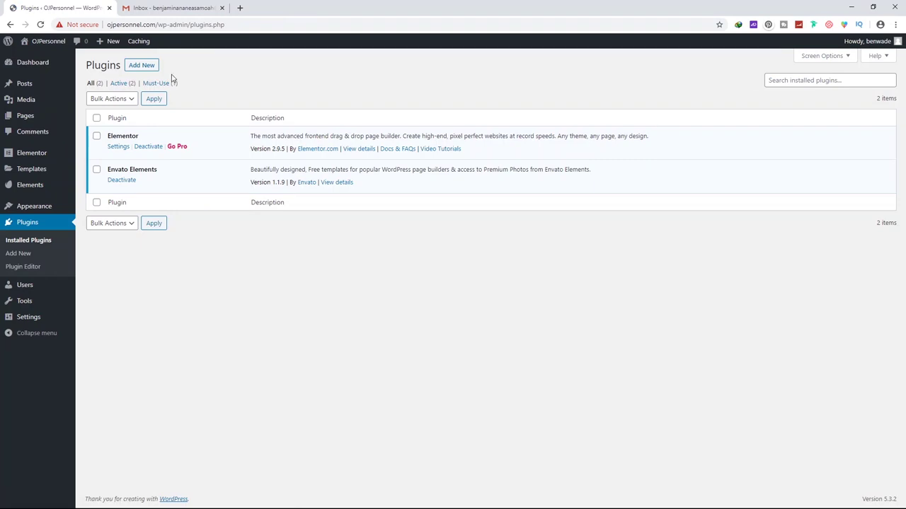
click(142, 66)
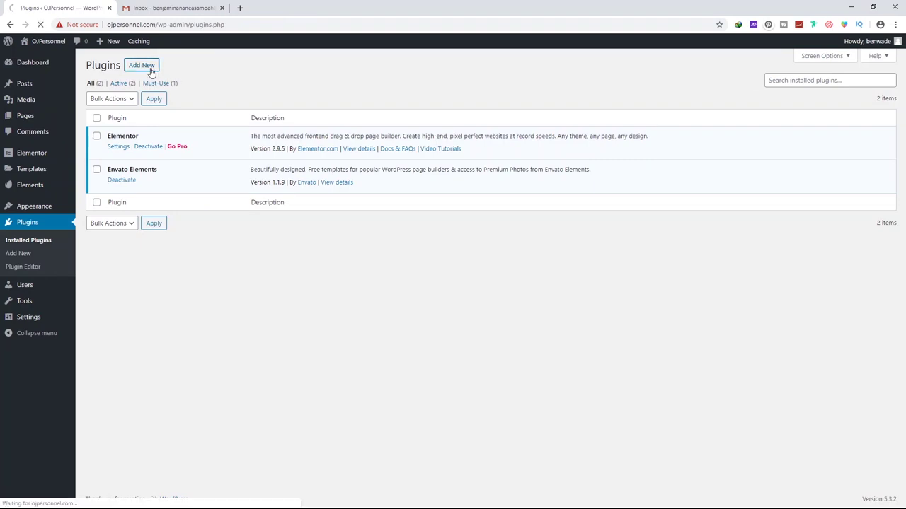
click(791, 91)
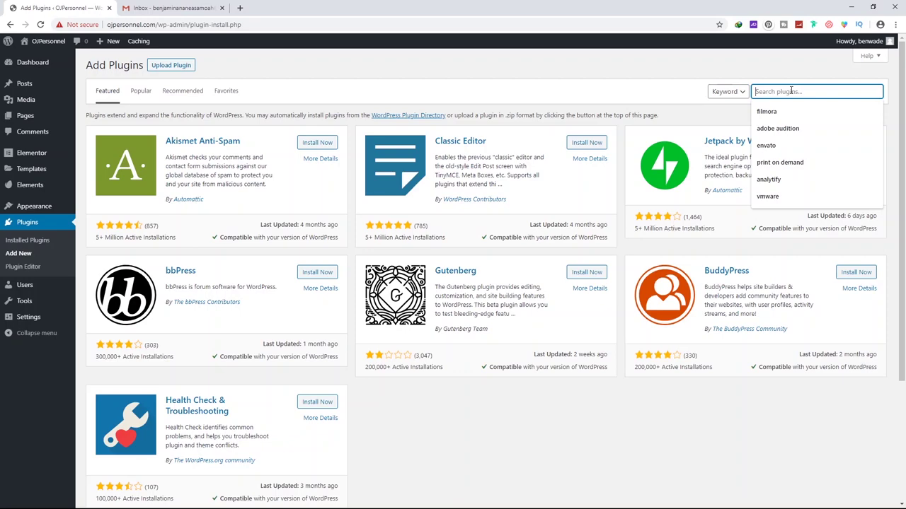
text(wpforms)
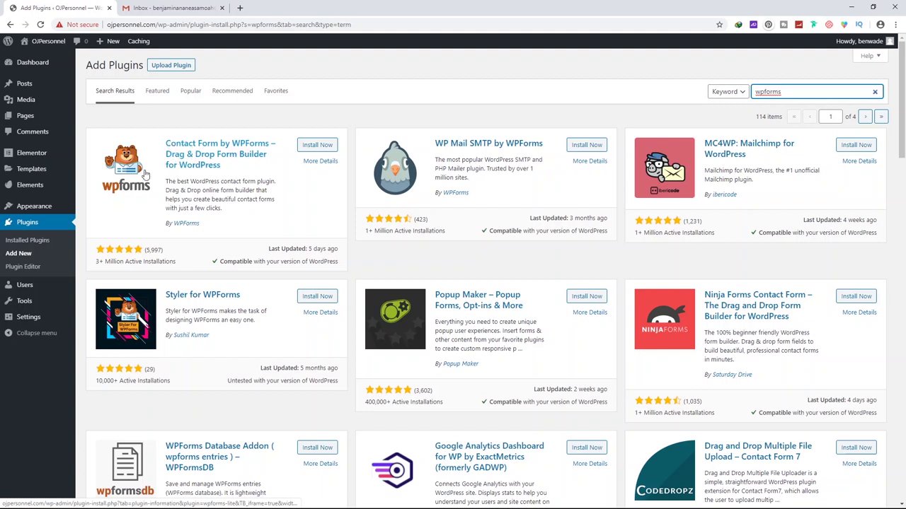
click(314, 145)
click(319, 147)
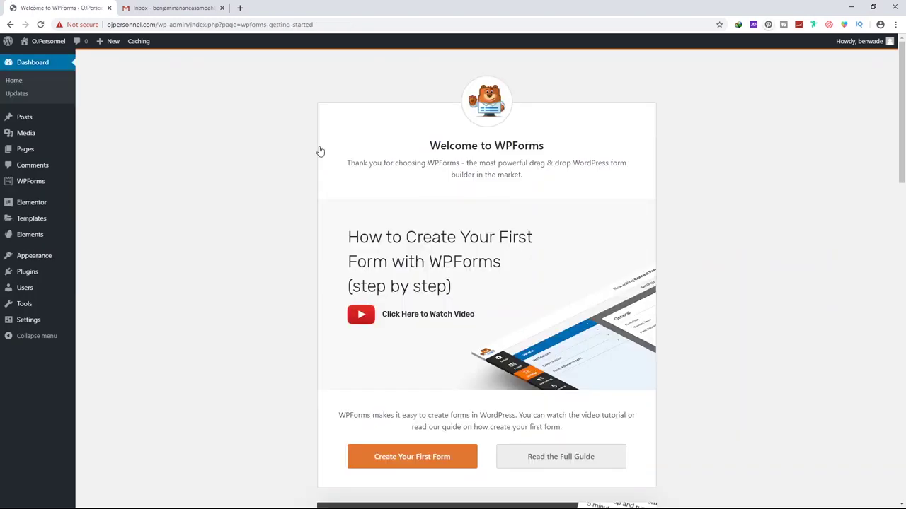
From WPForms All Forms, start a new form named 'Contact Us' using the Simple Contact Form template
scroll(423, 196, down, 4)
scroll(354, 233, up, 4)
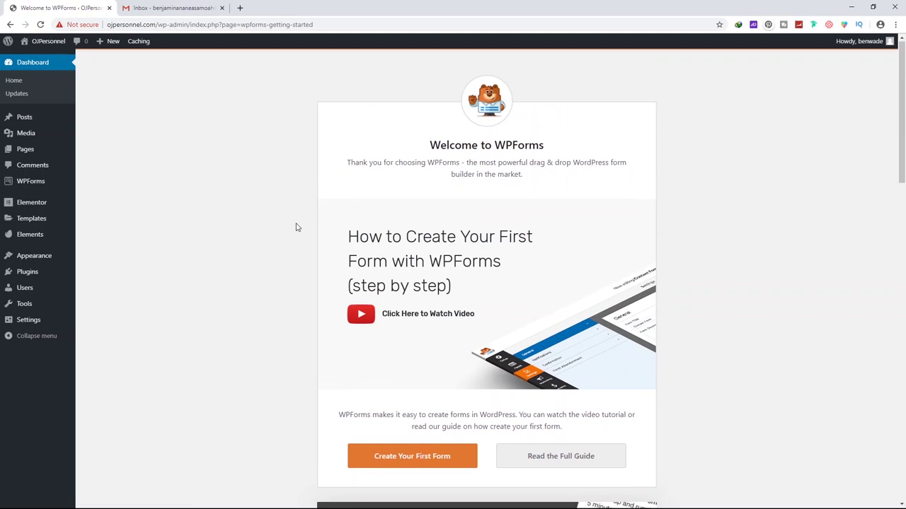
scroll(279, 202, down, 10)
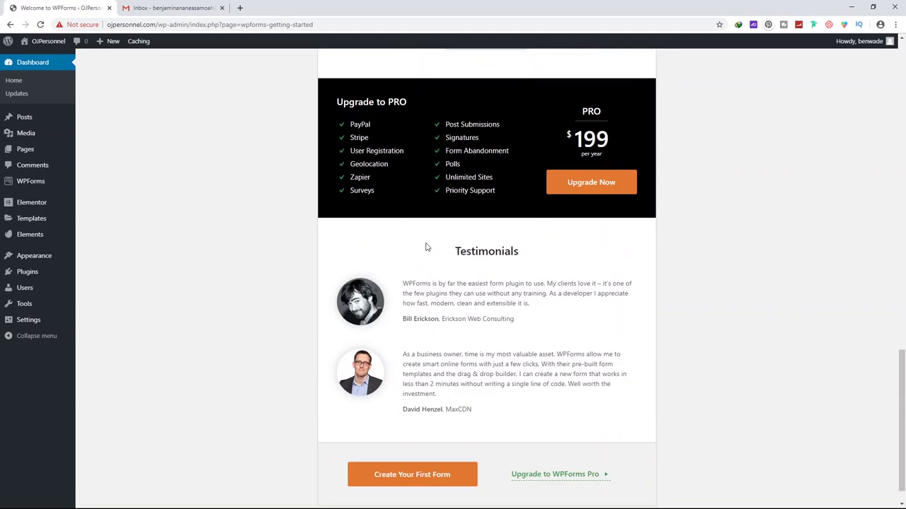
mouse_move(32, 187)
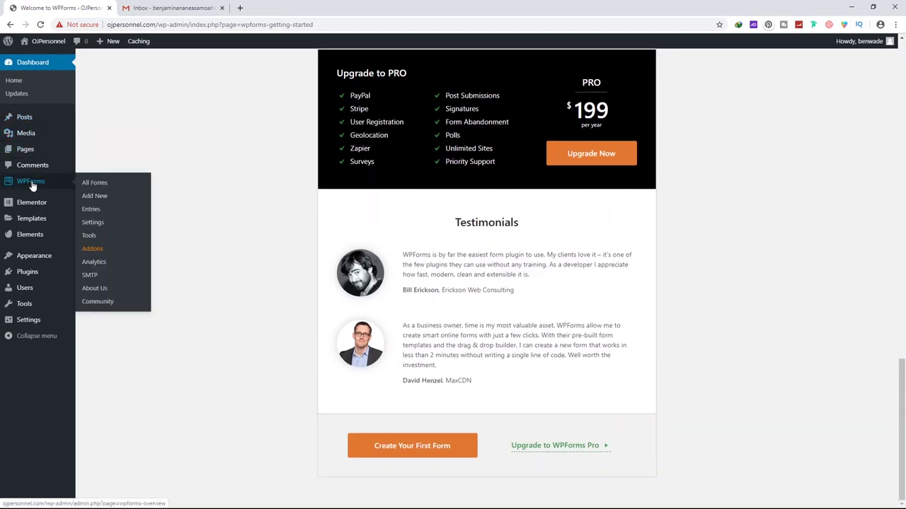
click(99, 184)
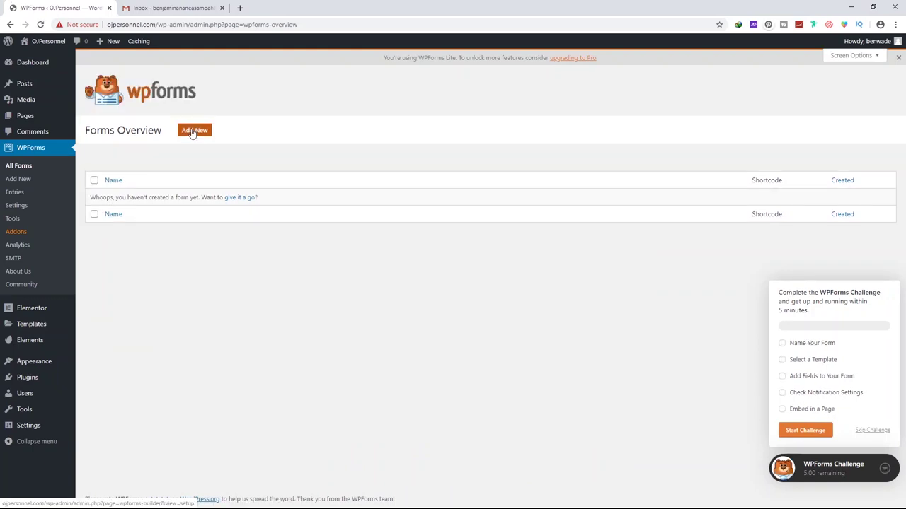
click(192, 131)
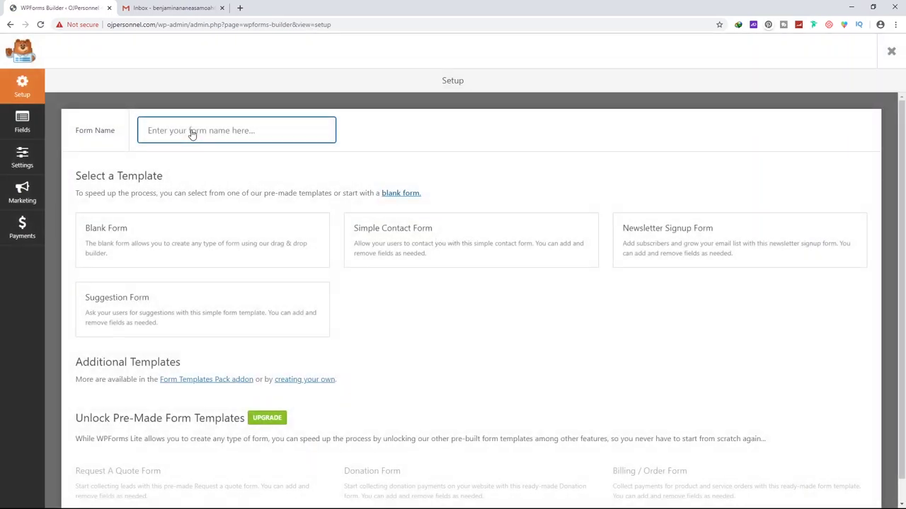
text(Contact Us)
scroll(224, 129, down, 1)
mouse_move(446, 219)
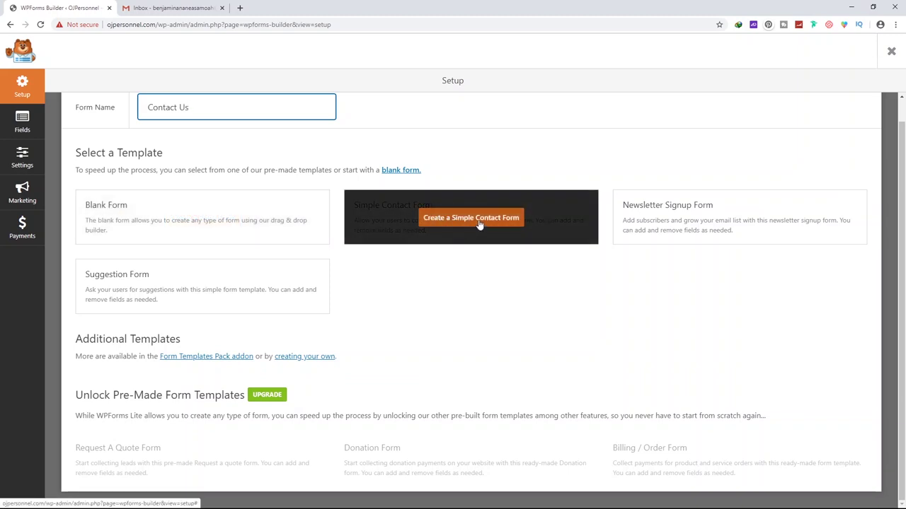
click(479, 221)
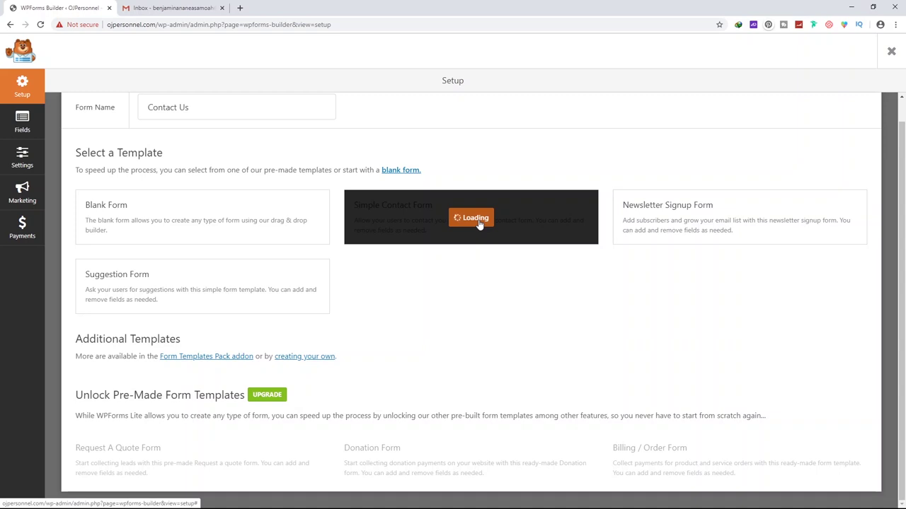
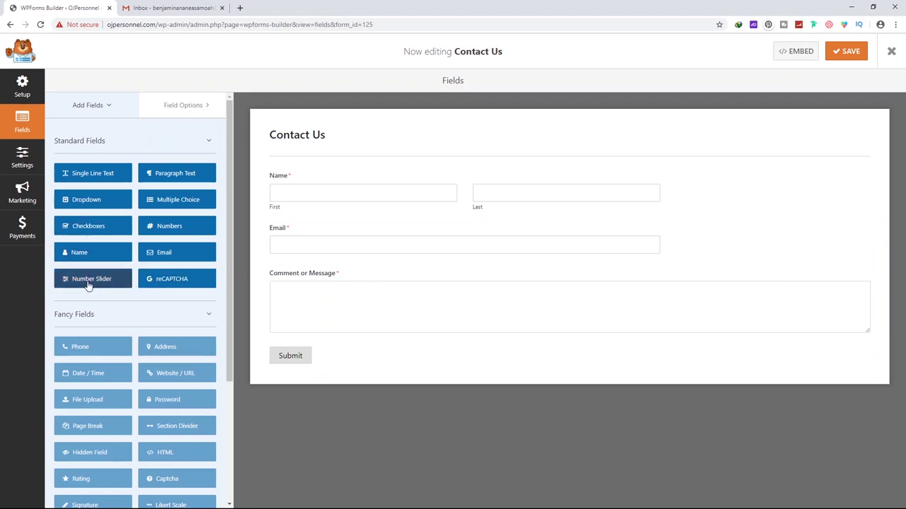
Add a Numbers field below Email and shorten the comment field's label to Message
drag(168, 228, 299, 222)
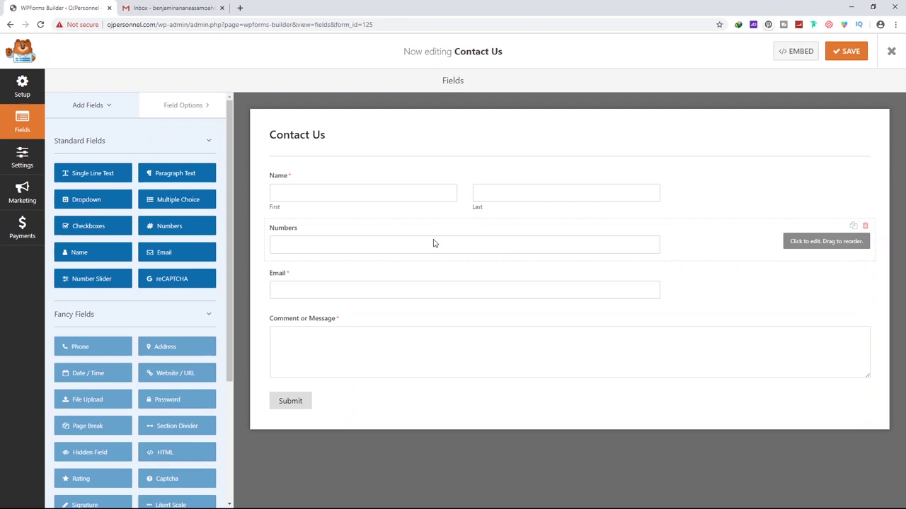
drag(703, 243, 309, 305)
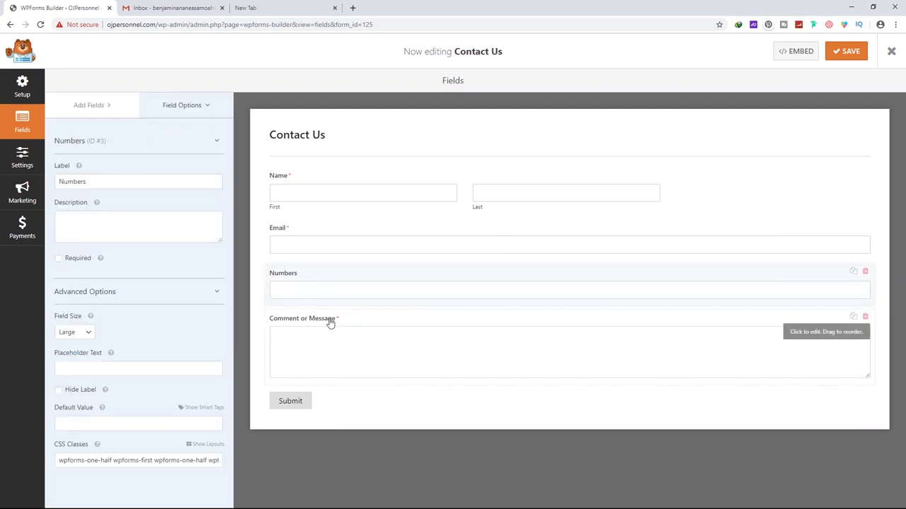
click(317, 322)
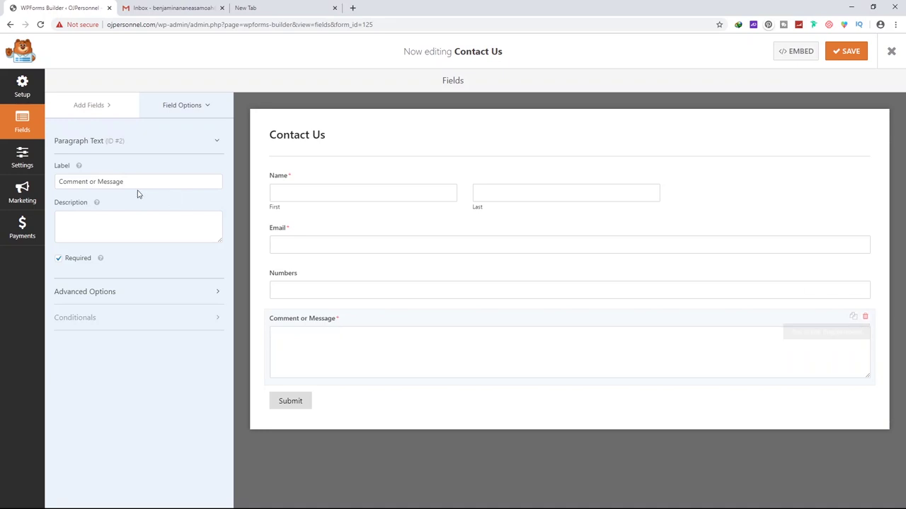
drag(95, 181, 5, 182)
key(BackSpace)
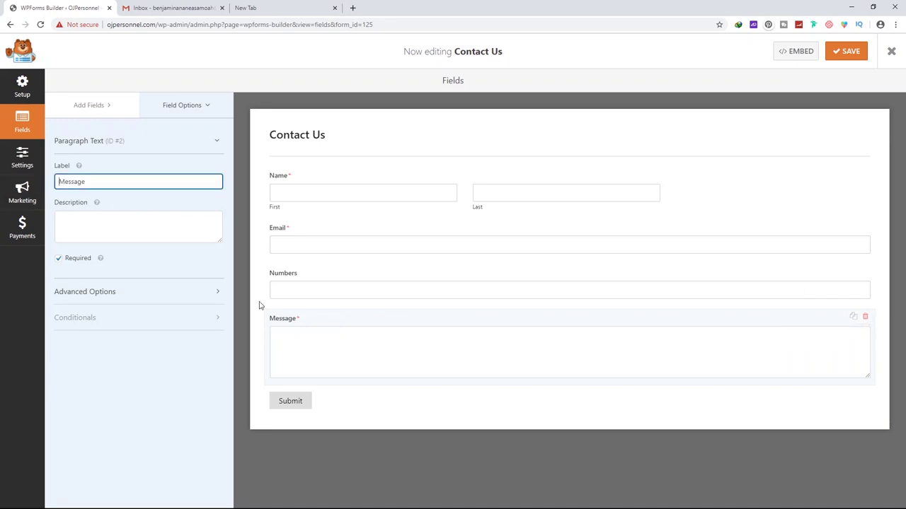
click(299, 338)
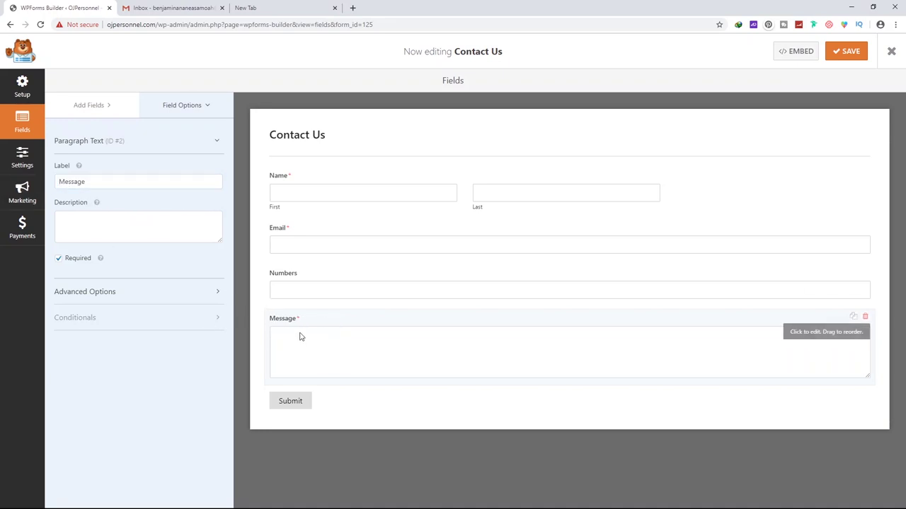
Relabel the new Numbers field 'Phone' and make it optional
click(286, 278)
drag(88, 182, 51, 183)
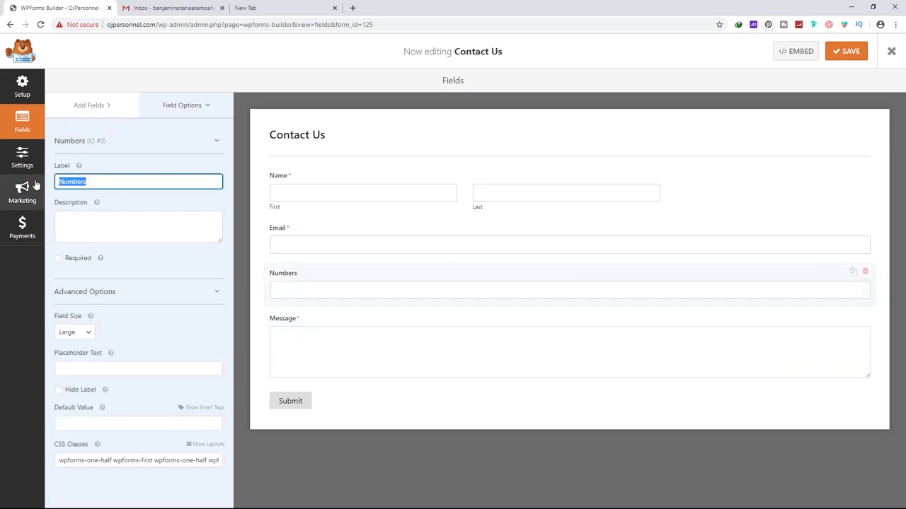
text(Phone)
click(73, 261)
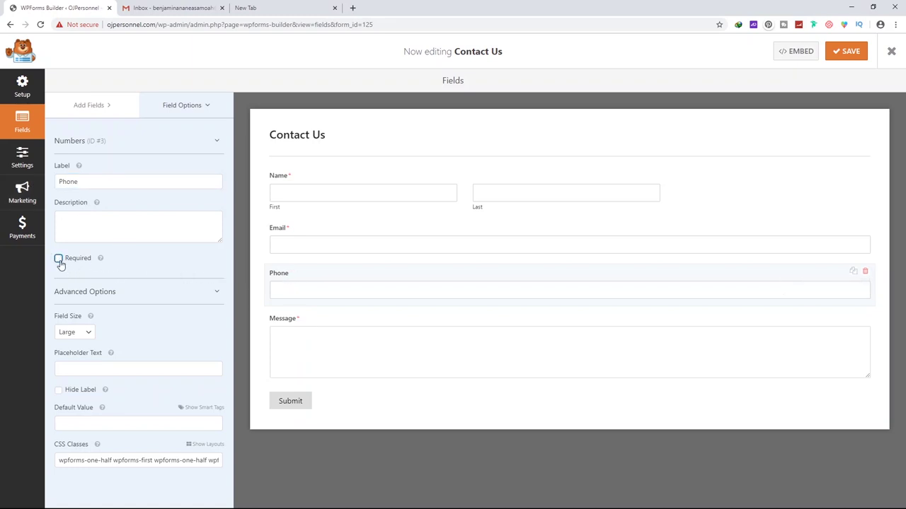
Review the Email and Message fields and save the Contact Us form
click(309, 319)
click(295, 241)
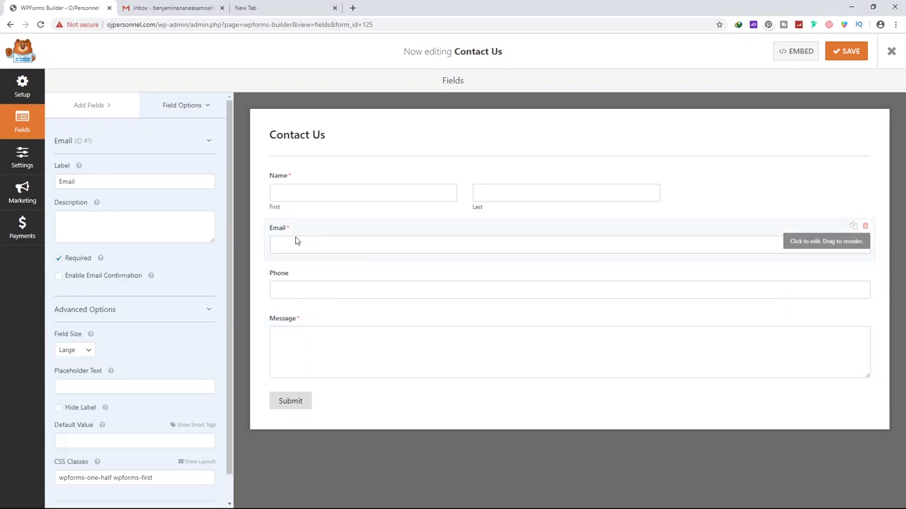
click(849, 53)
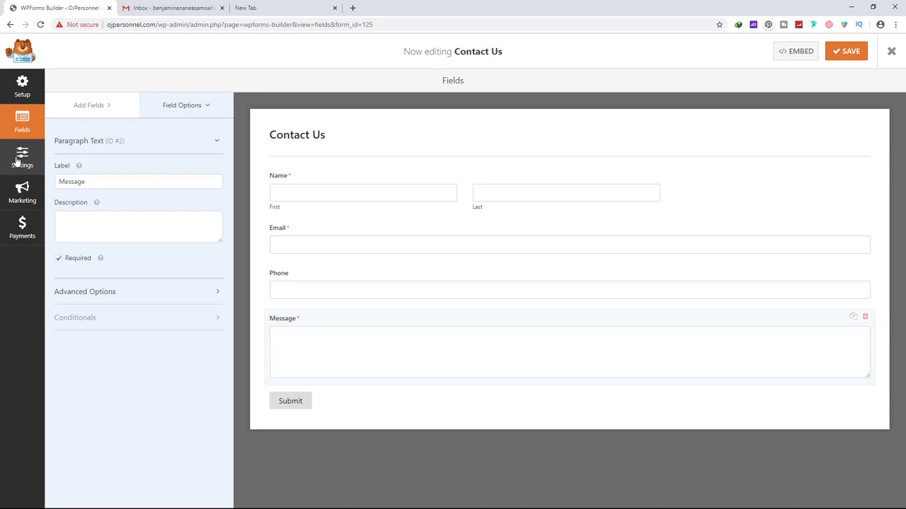
click(17, 161)
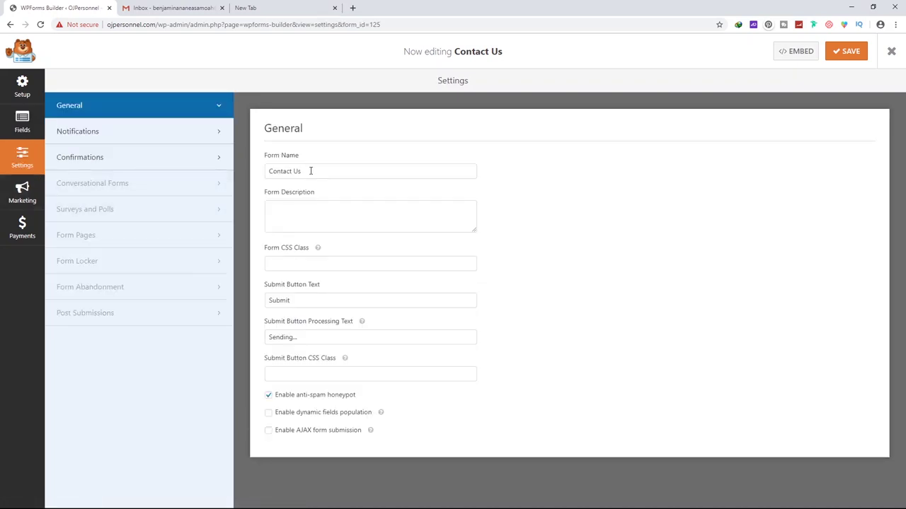
Show the form's notification settings and revert a trial edit to the Send To address
click(285, 205)
click(113, 134)
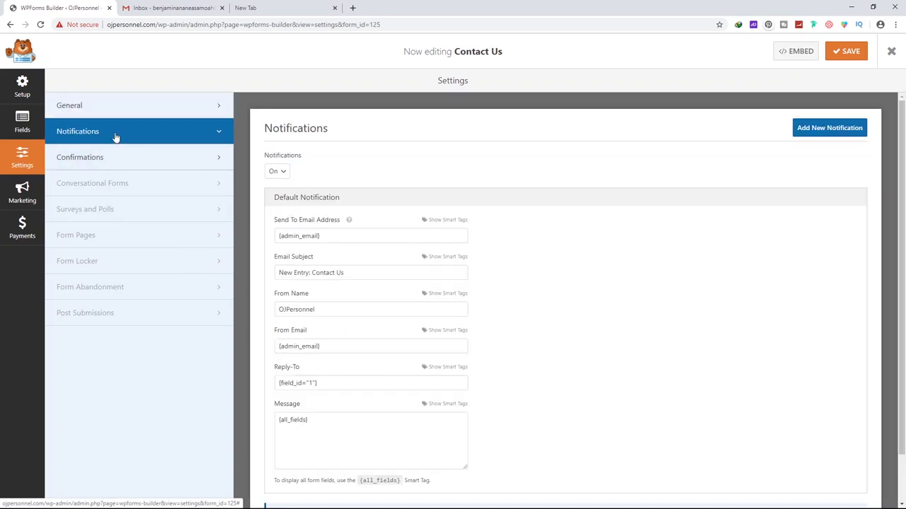
click(307, 238)
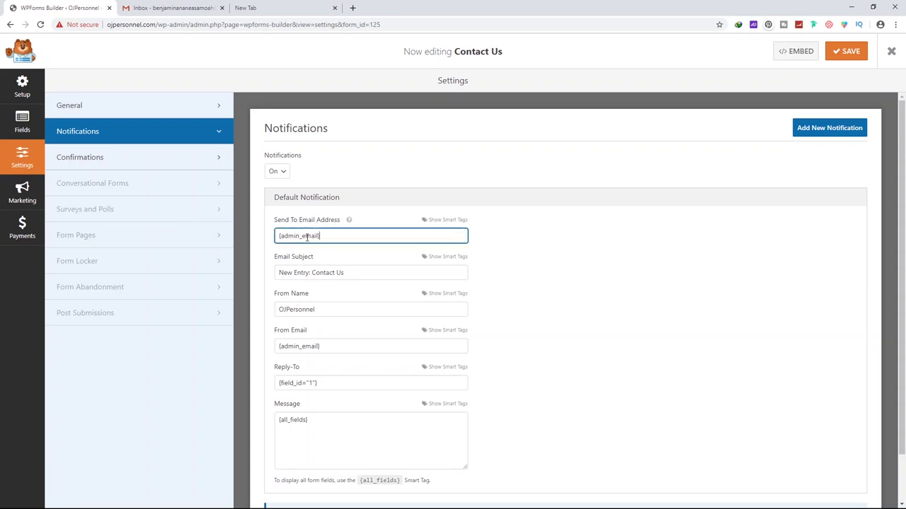
drag(342, 236, 271, 241)
text({)
key(ctrl+z)
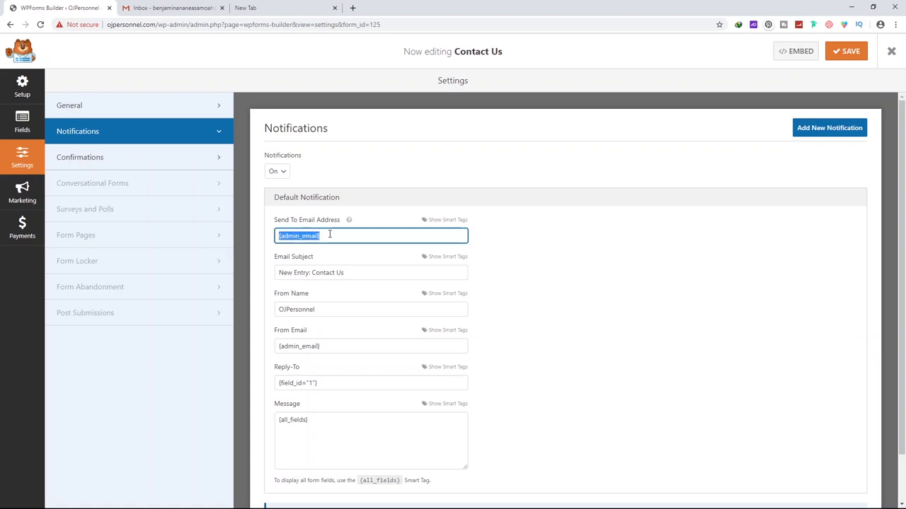
Inspect the 'New Entry: Contact Us' email subject without changing it
click(297, 272)
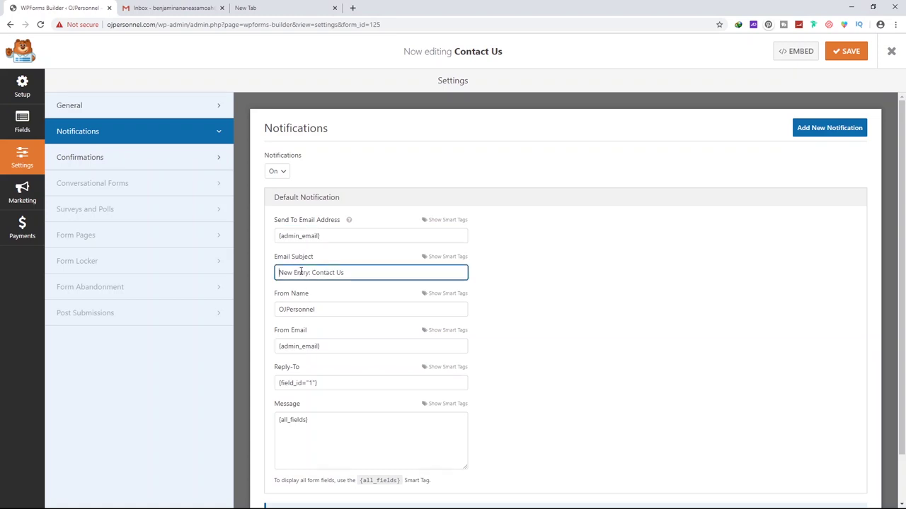
drag(278, 273, 355, 275)
drag(278, 273, 342, 274)
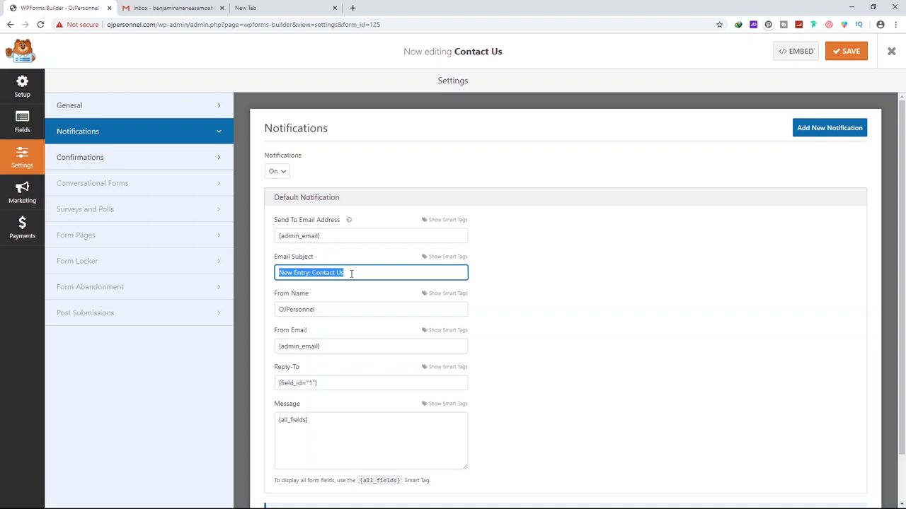
click(278, 273)
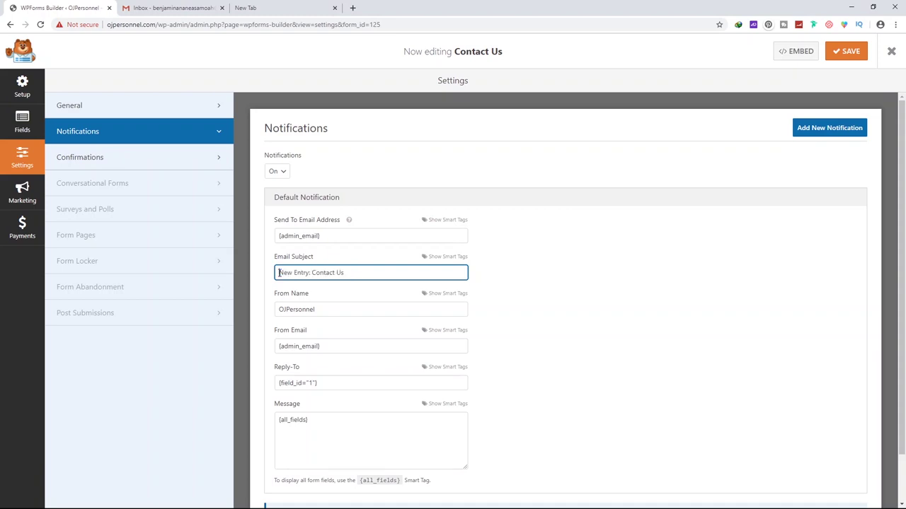
drag(278, 272, 350, 275)
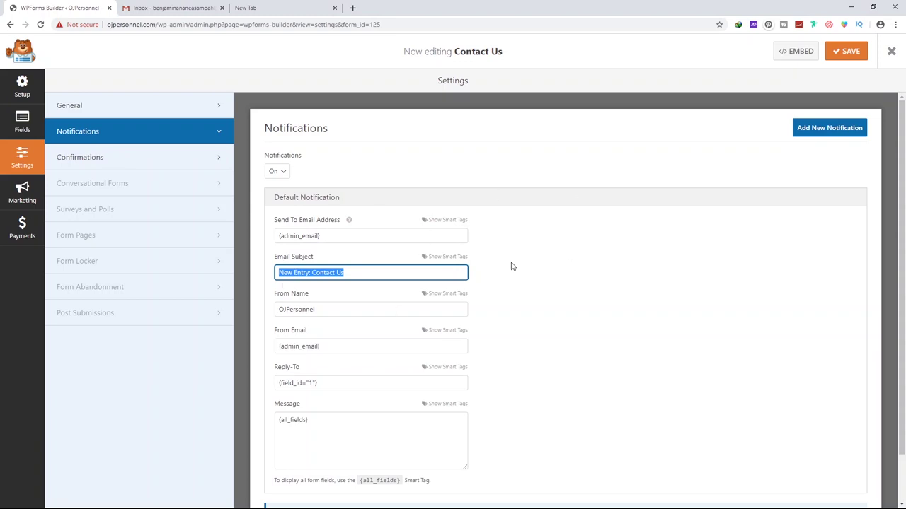
click(279, 273)
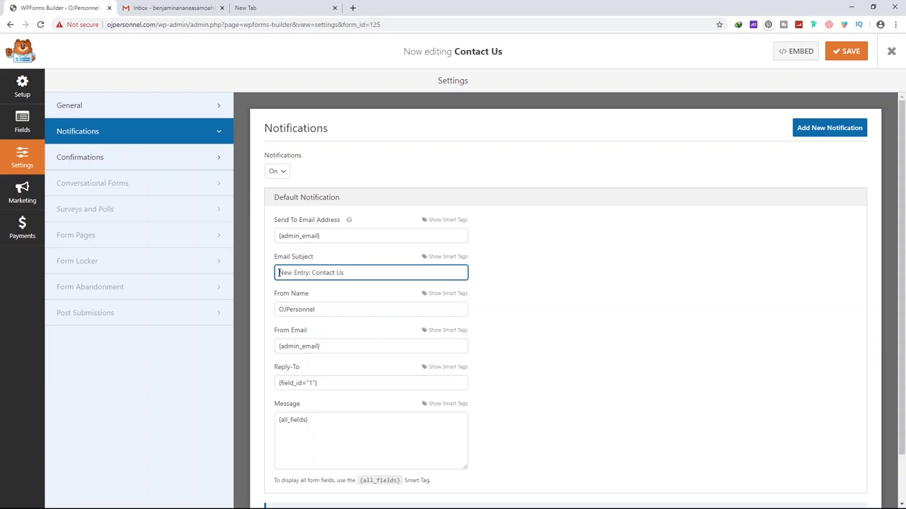
drag(280, 273, 350, 273)
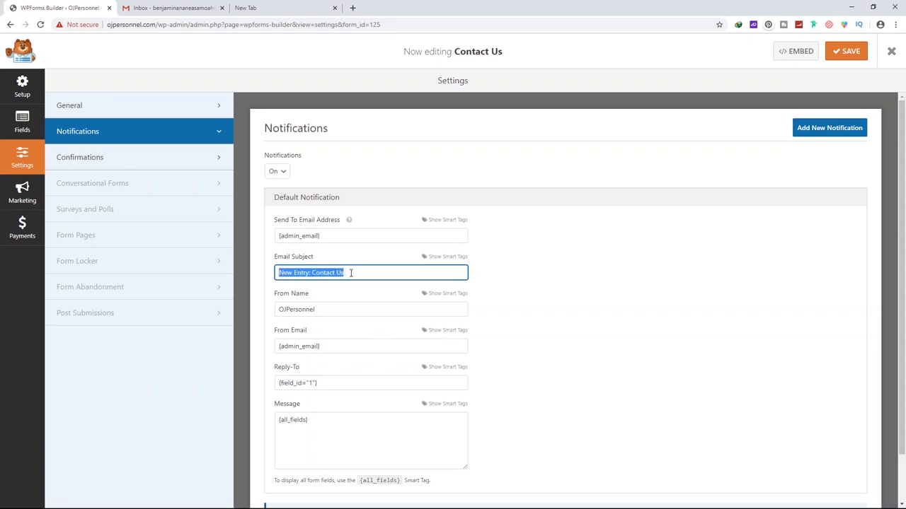
click(281, 273)
drag(281, 273, 310, 275)
drag(322, 273, 312, 273)
Check the From Name value and save the form unchanged
drag(322, 312, 276, 319)
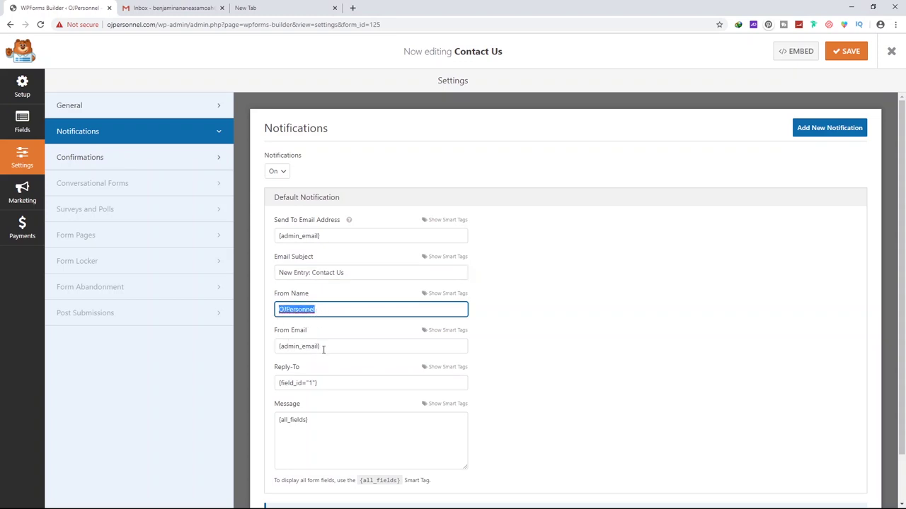
scroll(383, 400, down, 1)
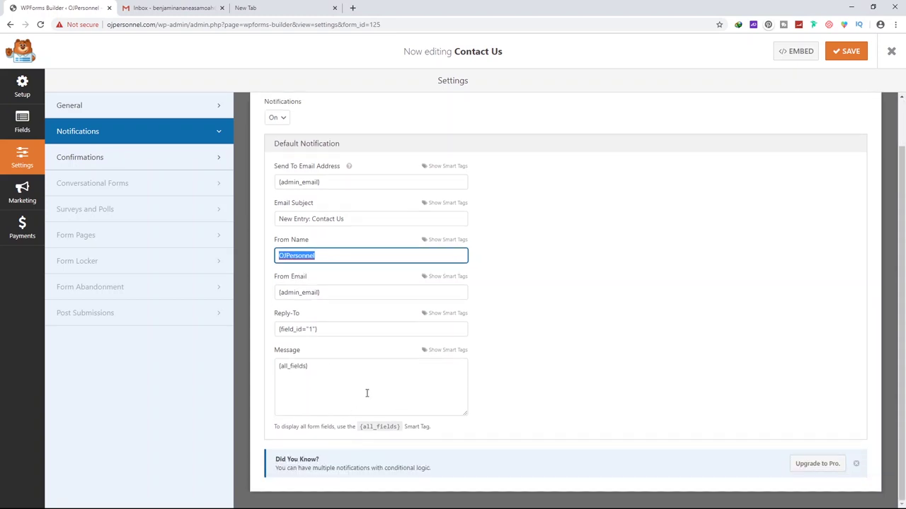
scroll(361, 386, up, 1)
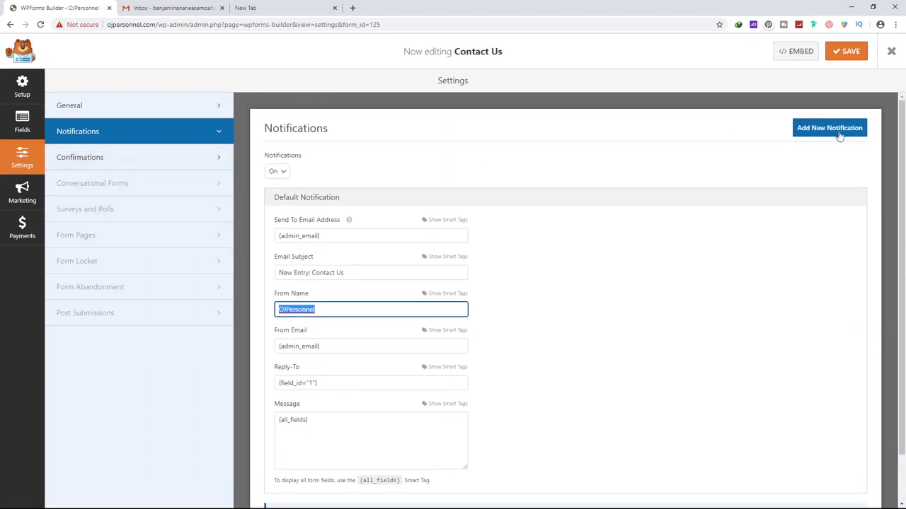
click(845, 52)
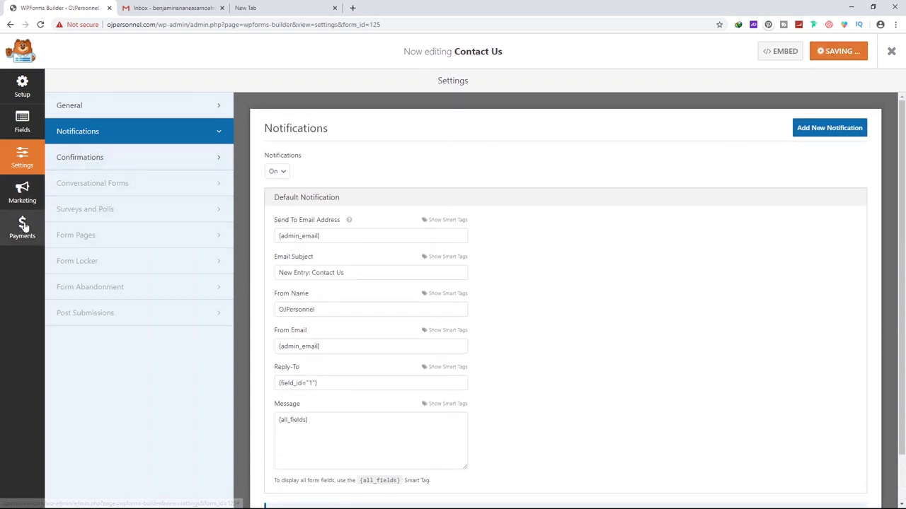
scroll(489, 196, down, 1)
scroll(297, 169, up, 1)
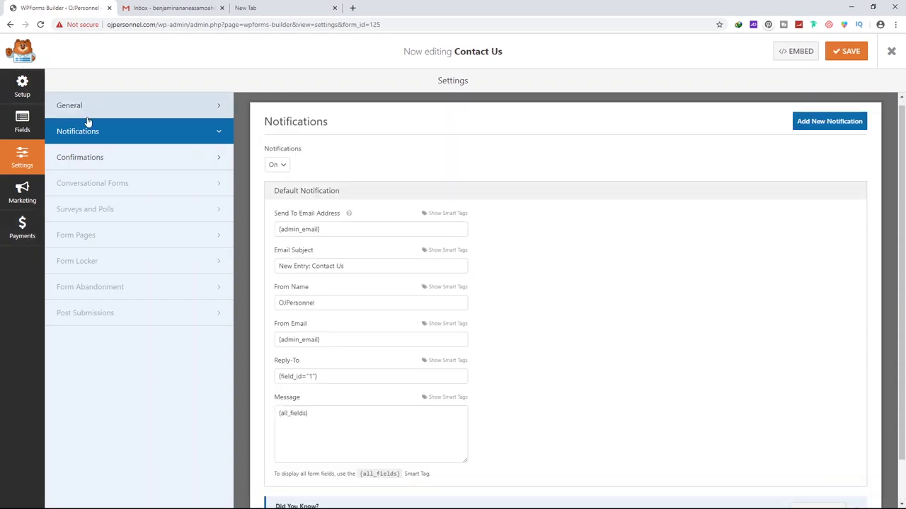
Exit the form builder, visit the live site, and open the Home page in Elementor
click(893, 52)
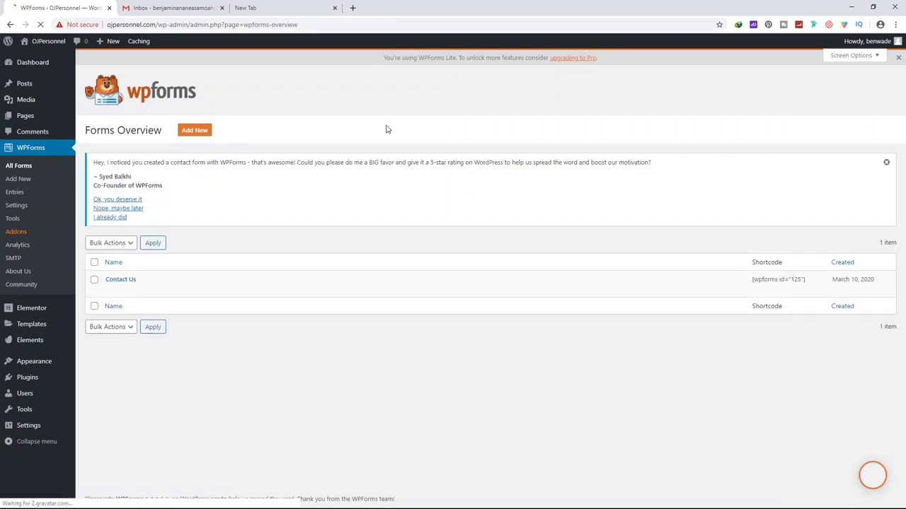
mouse_move(47, 41)
click(50, 59)
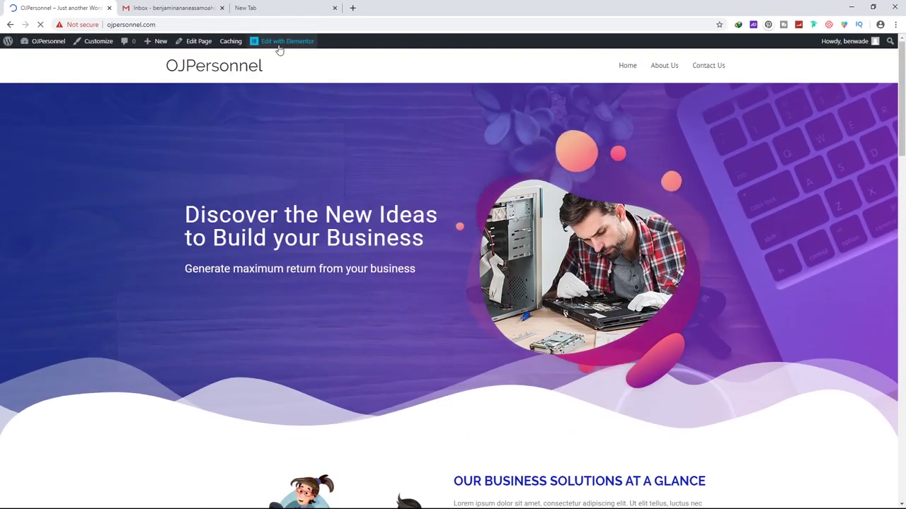
click(278, 43)
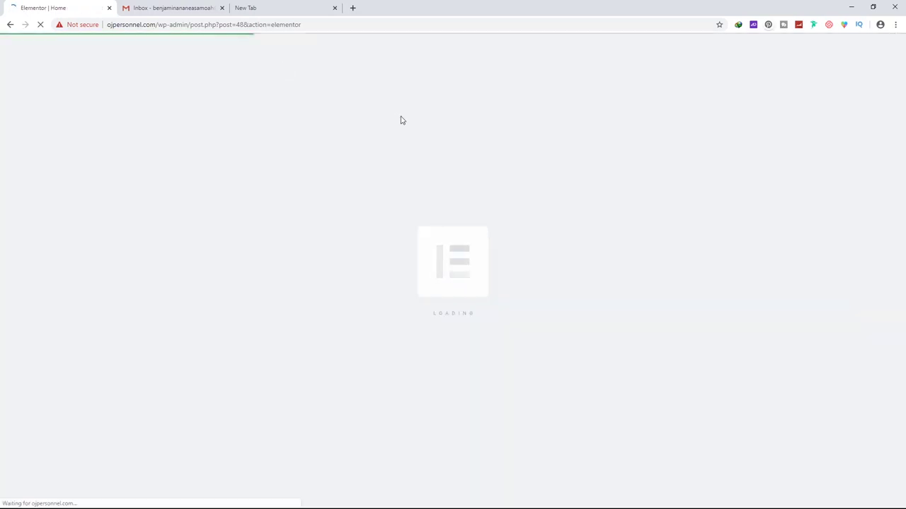
Insert a new two-column section below the image gallery, above the footer
scroll(265, 154, down, 20)
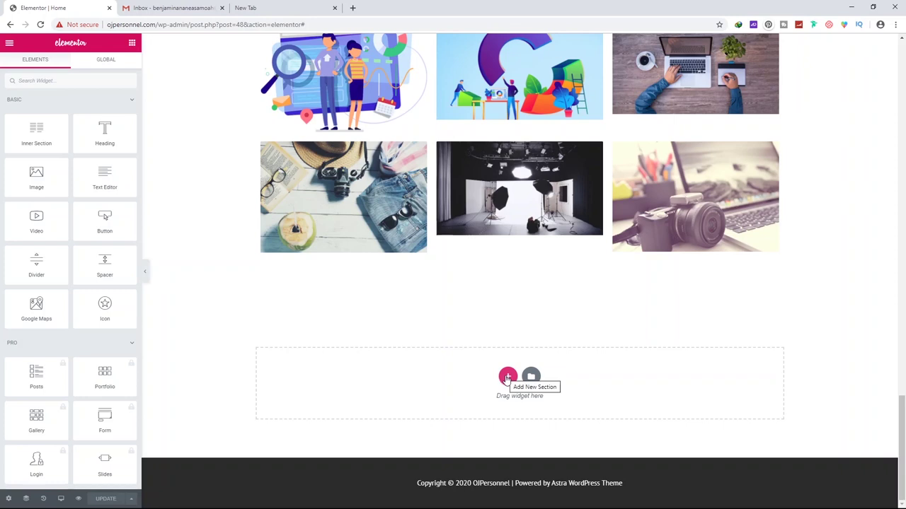
click(507, 376)
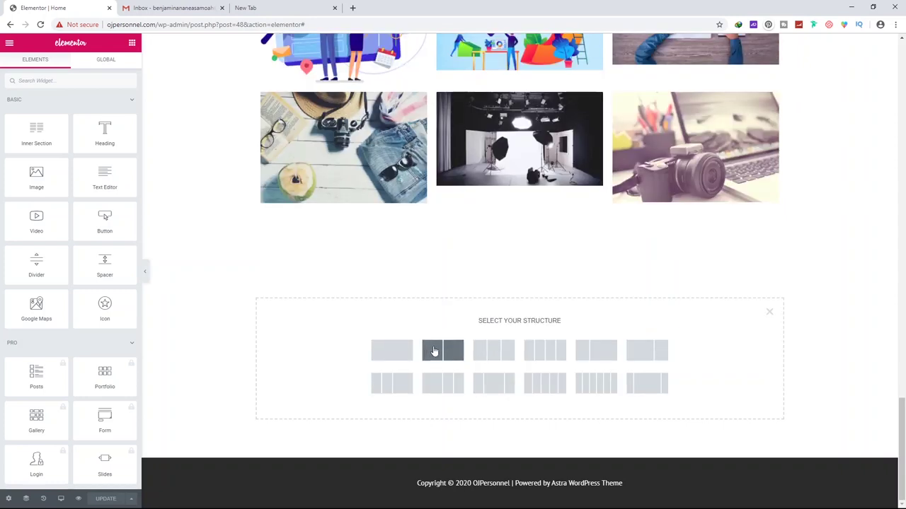
click(434, 352)
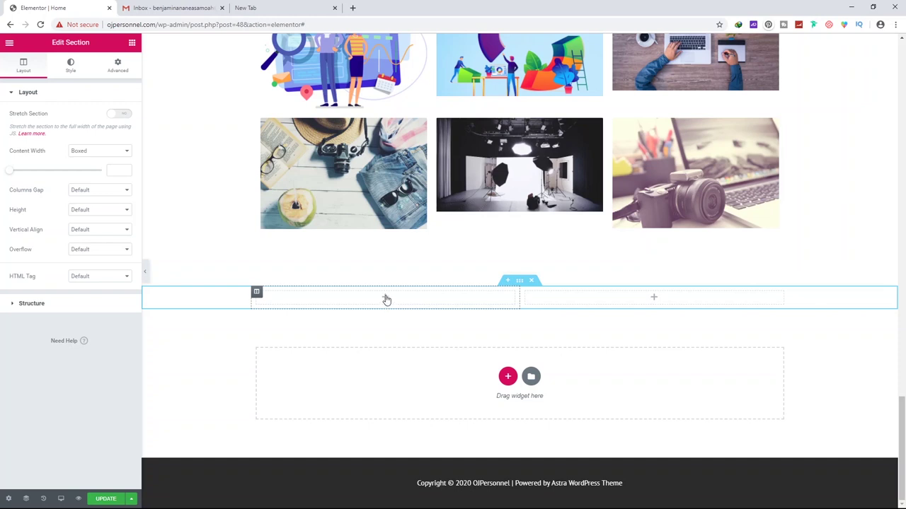
click(386, 300)
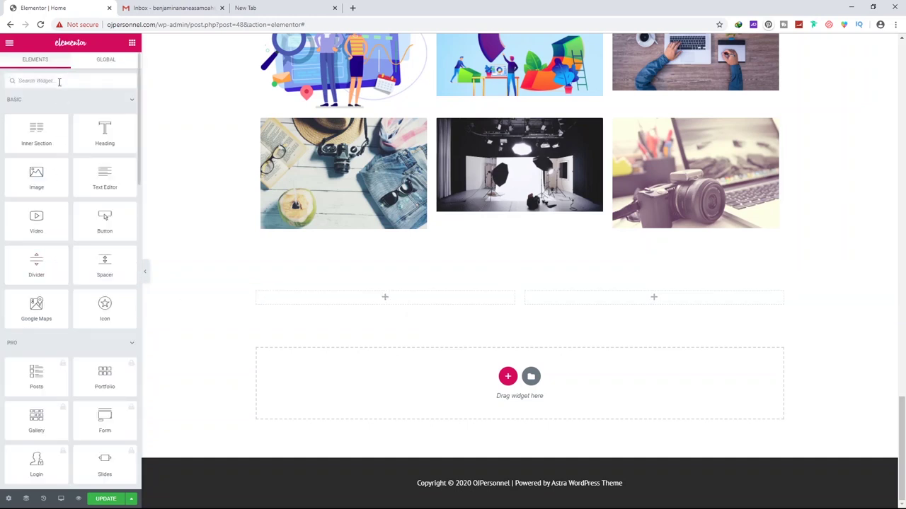
Drop a WPForms widget into the left column, select the Contact Us form, and update the page
text(form)
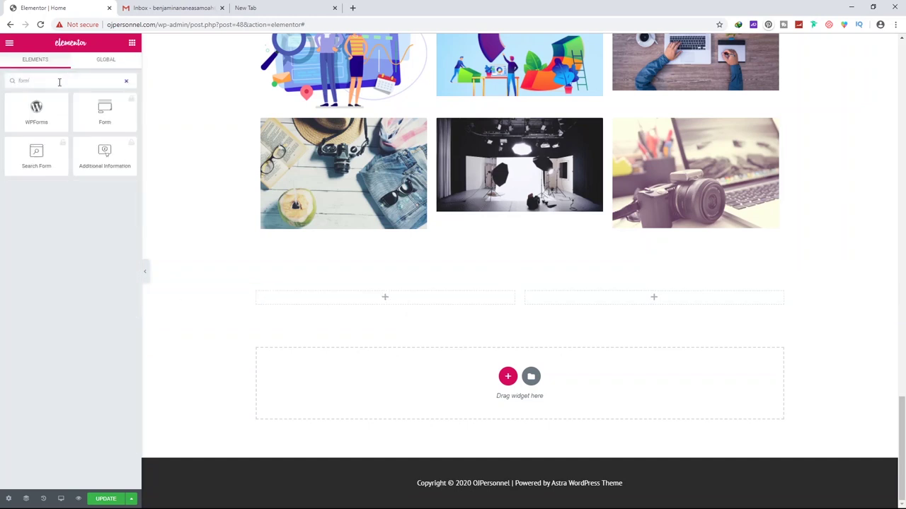
drag(36, 112, 391, 303)
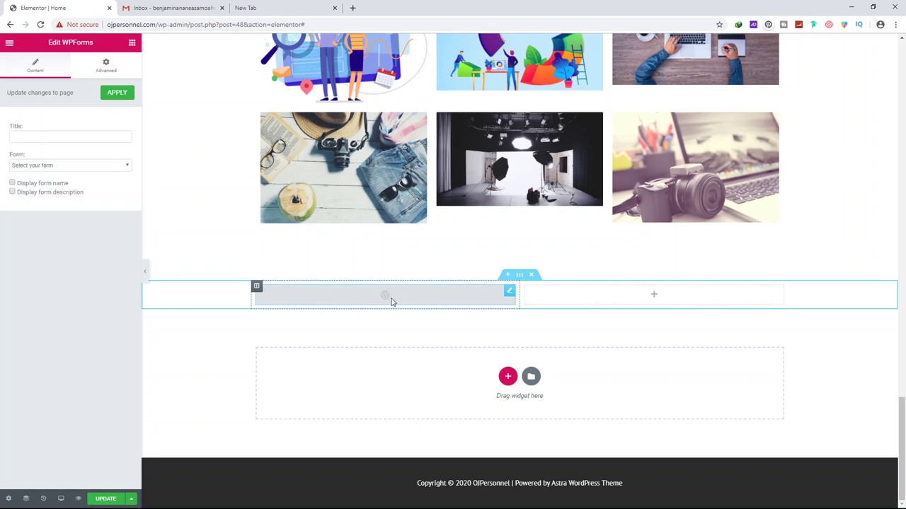
click(23, 166)
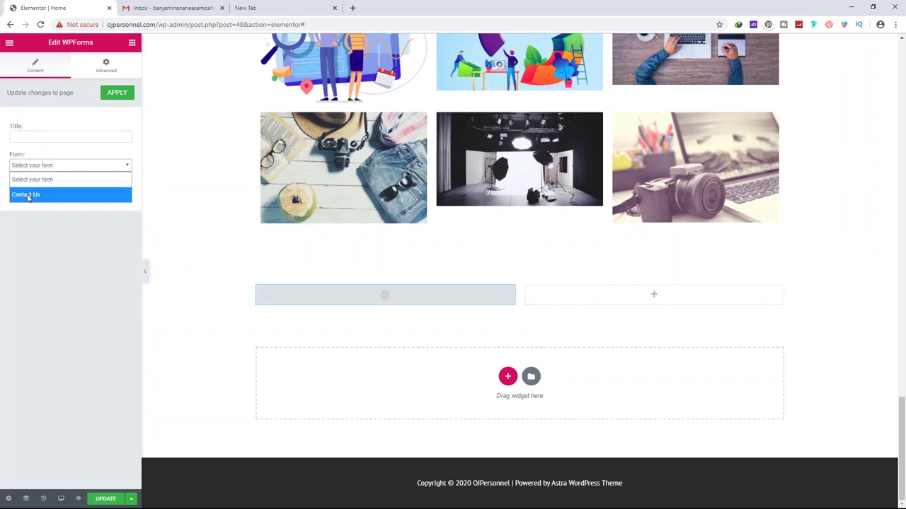
click(27, 195)
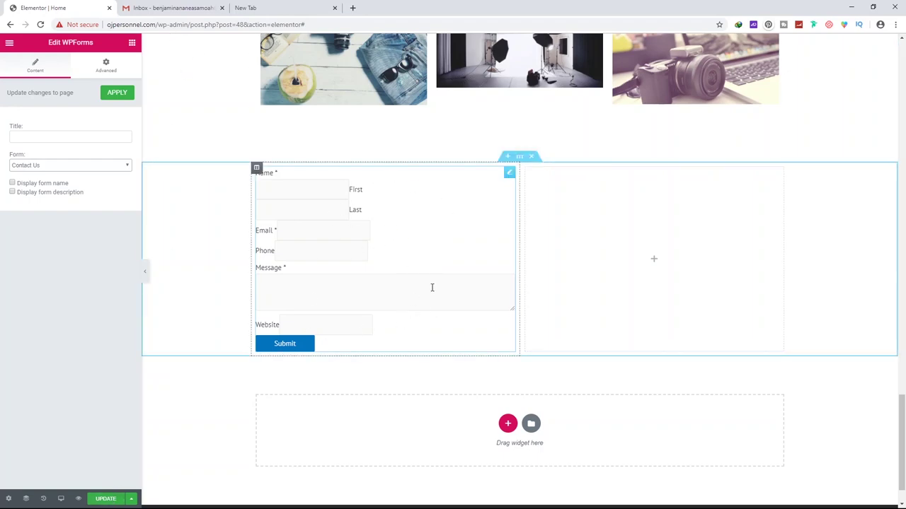
click(107, 499)
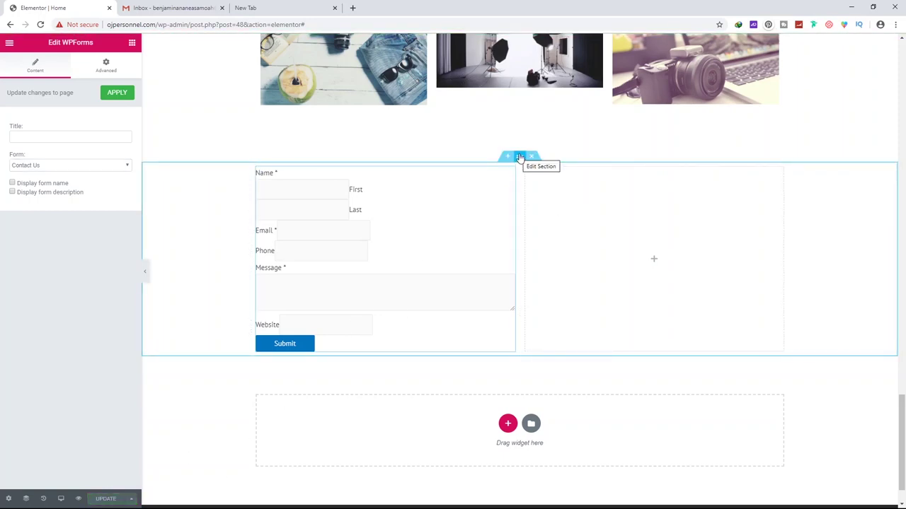
click(520, 156)
Set the section's classic background to the laptop-on-wooden-desk photo from the media library
click(117, 65)
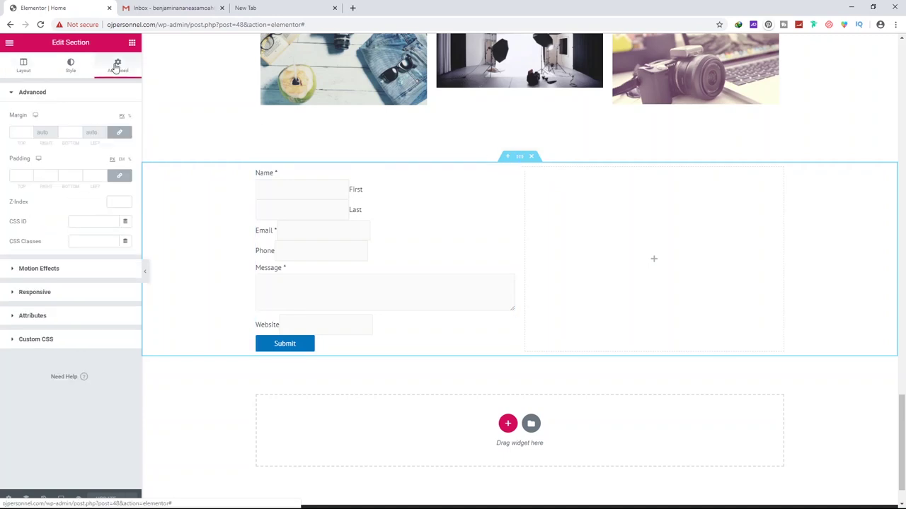
click(73, 68)
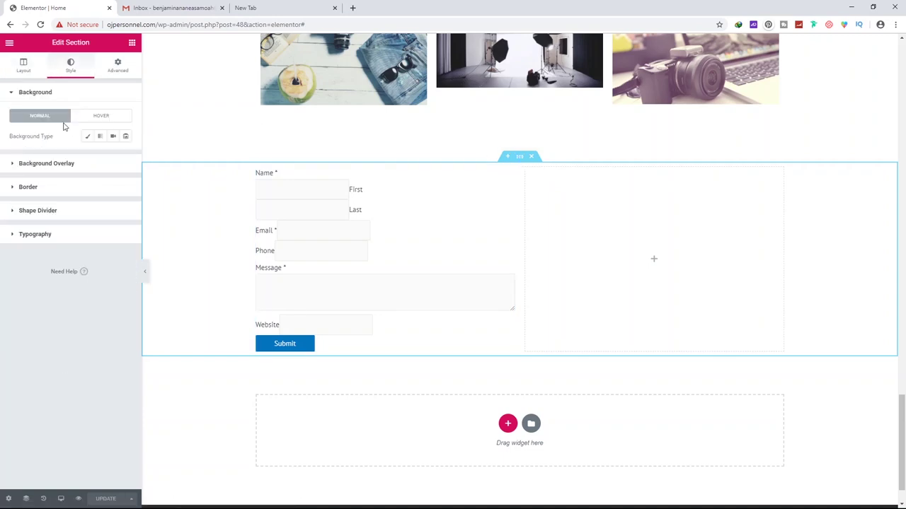
click(87, 137)
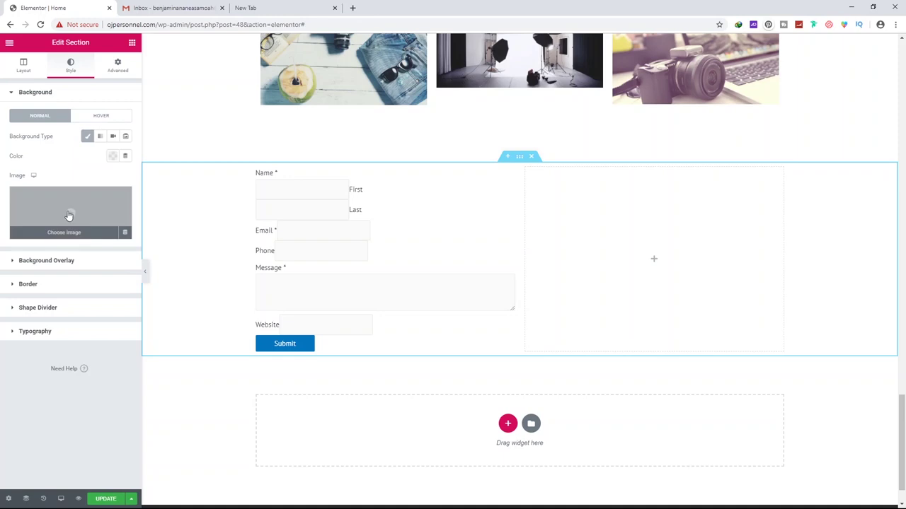
click(66, 212)
click(56, 166)
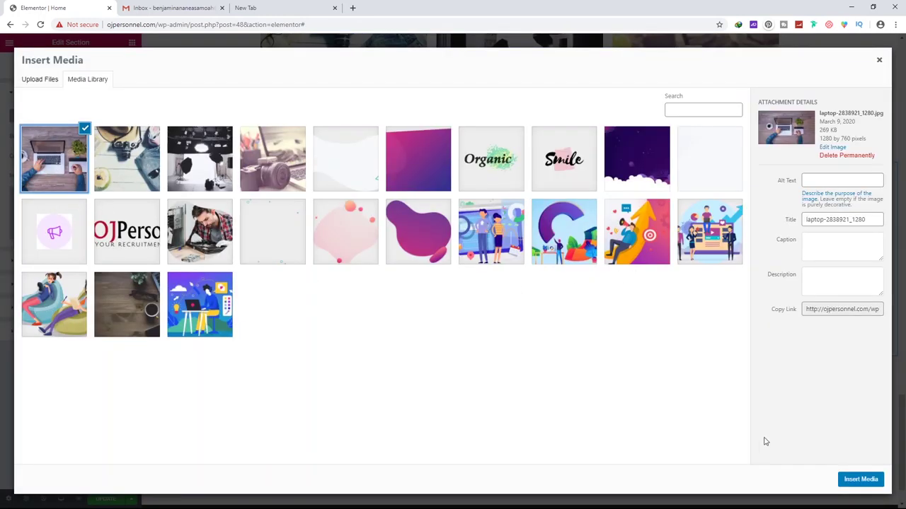
click(859, 481)
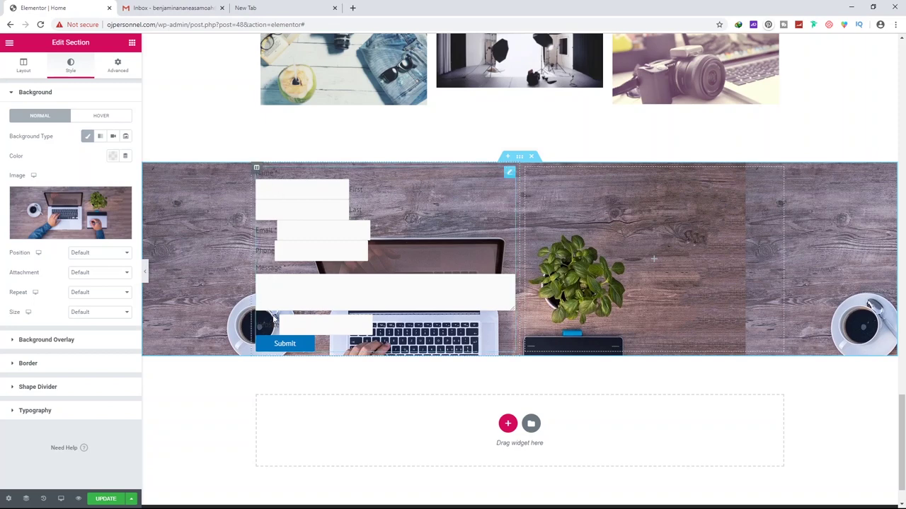
Set the section padding to 100 and add a 'Get in touch with us' heading above the form
click(116, 69)
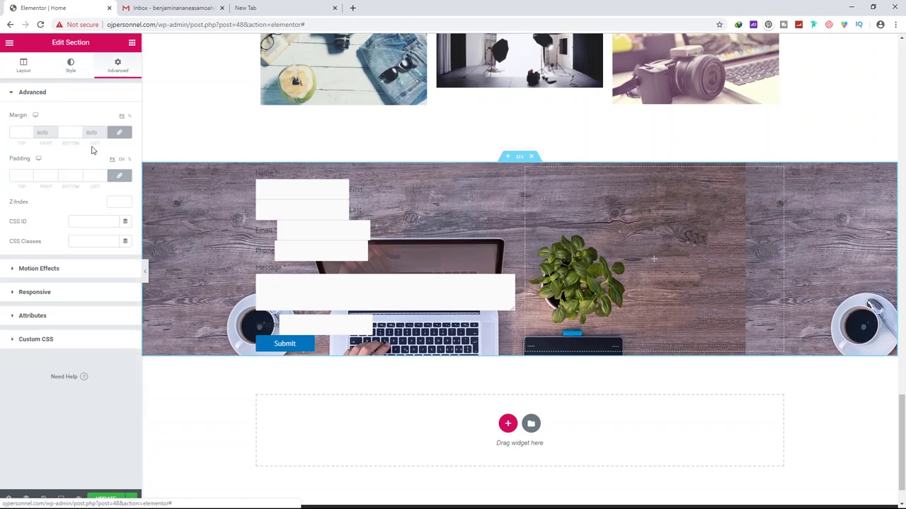
click(19, 175)
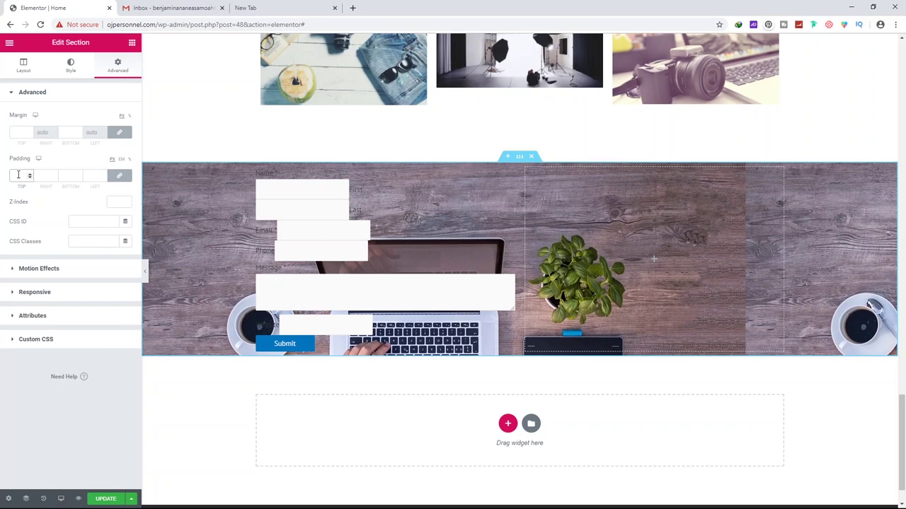
text(100)
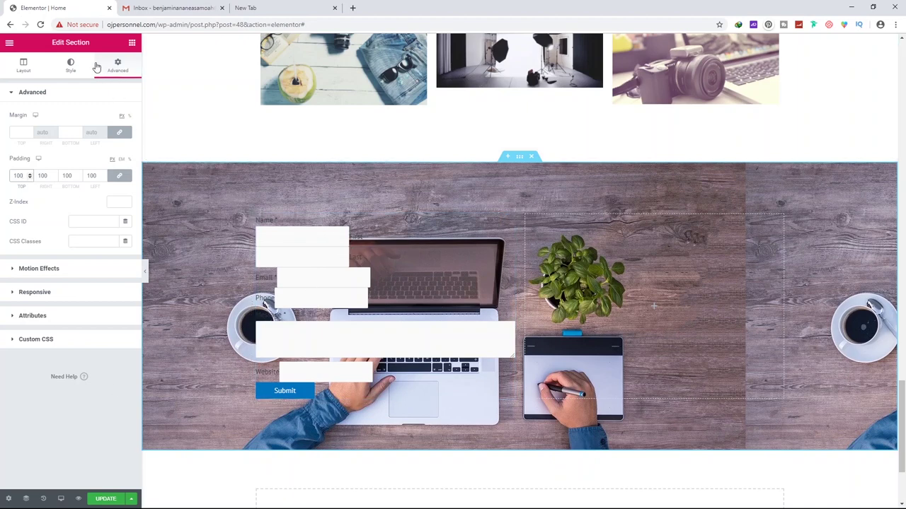
click(131, 42)
drag(104, 129, 335, 219)
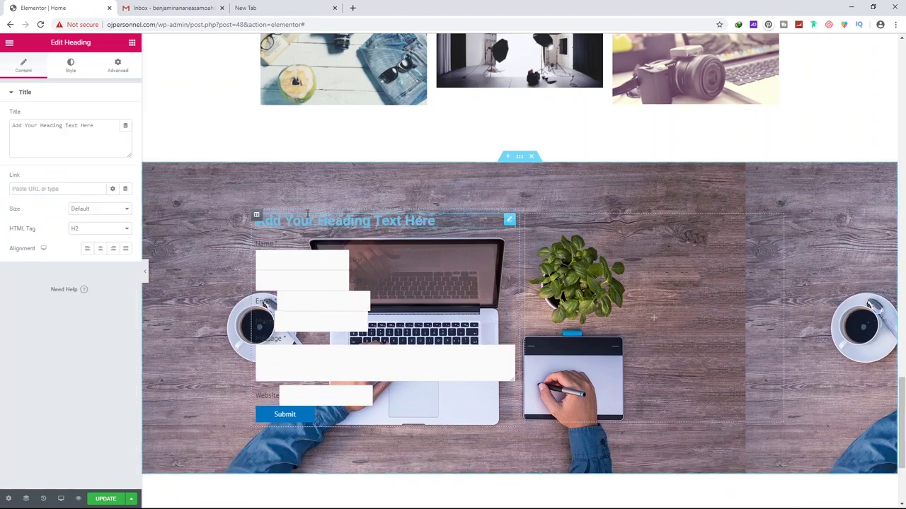
triple_click(312, 219)
text(Get in touch with us)
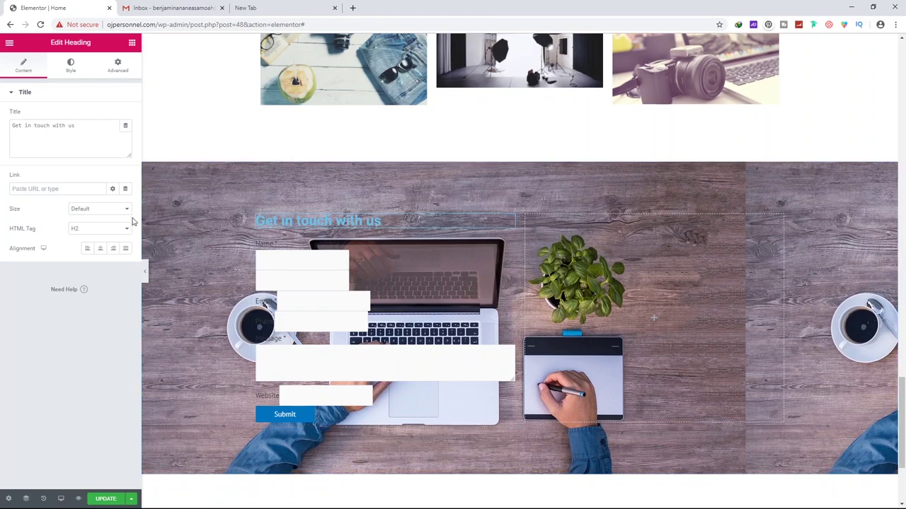
Style the heading white, uppercase, size 44, and update the page
click(71, 73)
click(112, 120)
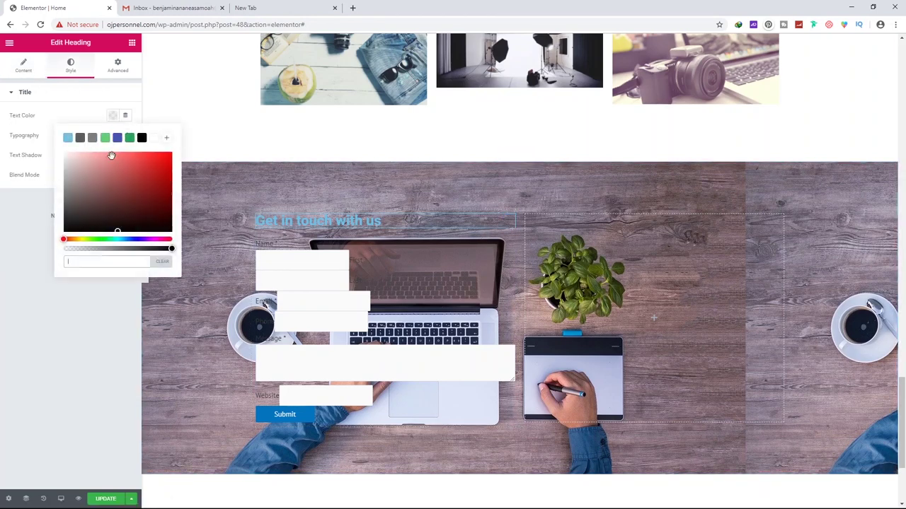
click(157, 142)
click(30, 141)
click(123, 138)
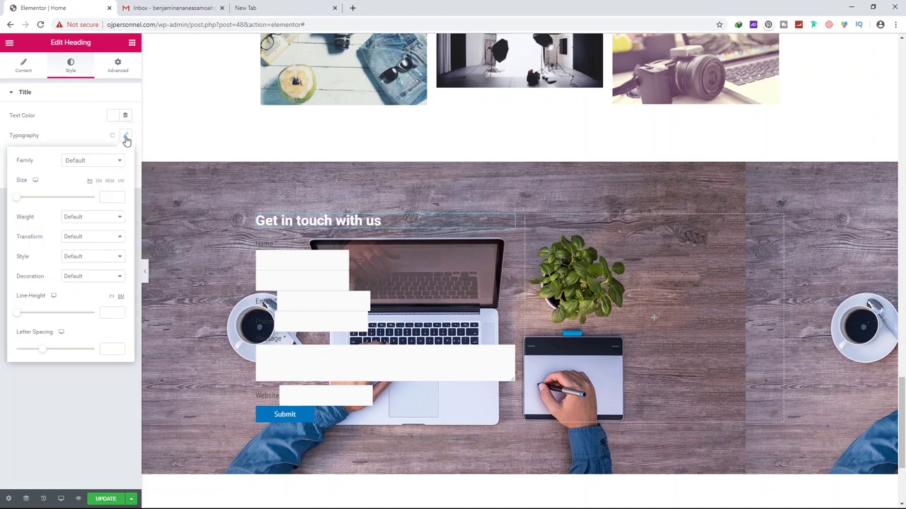
click(80, 238)
click(79, 267)
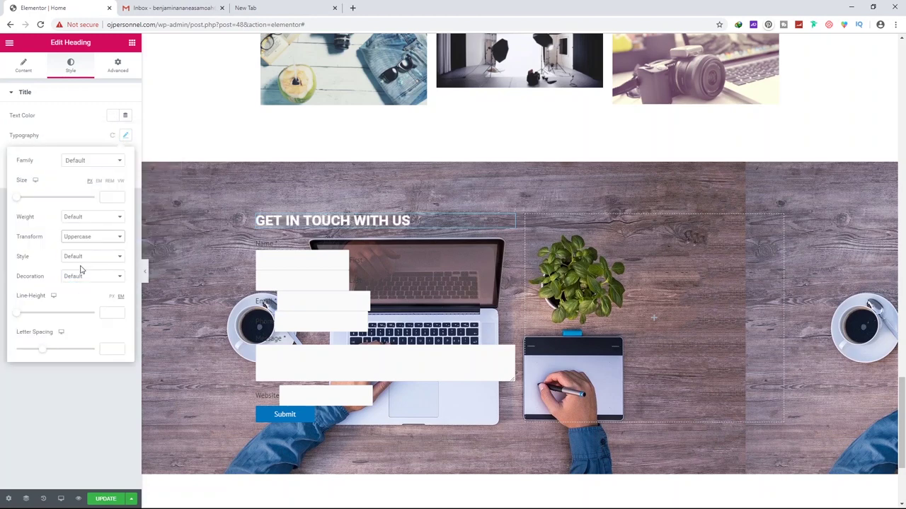
drag(20, 199, 38, 199)
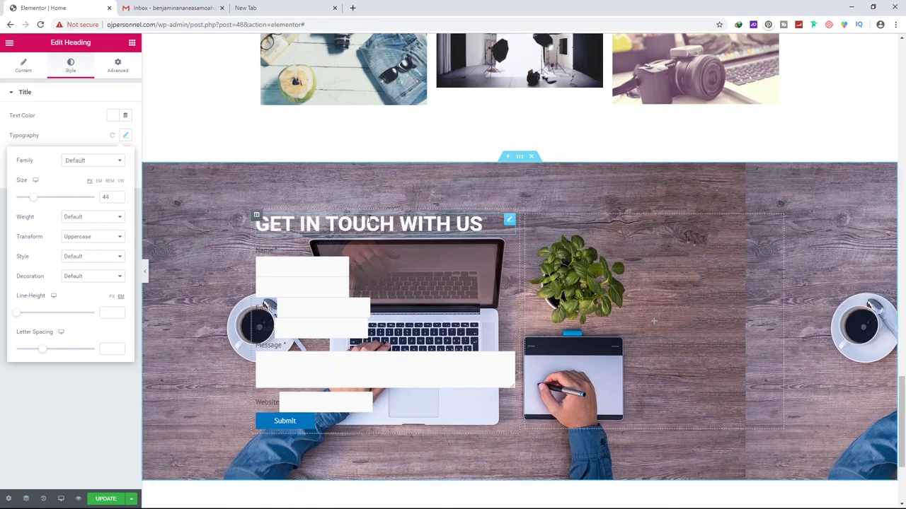
click(107, 500)
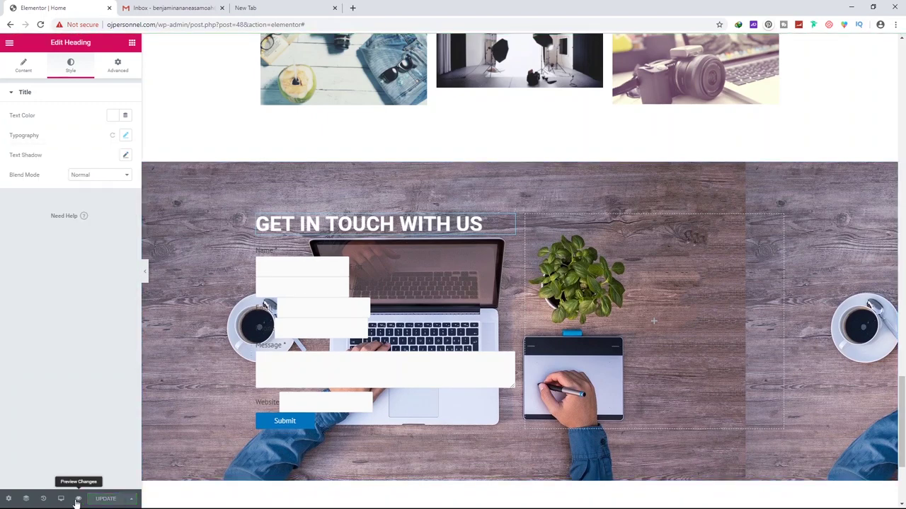
click(520, 157)
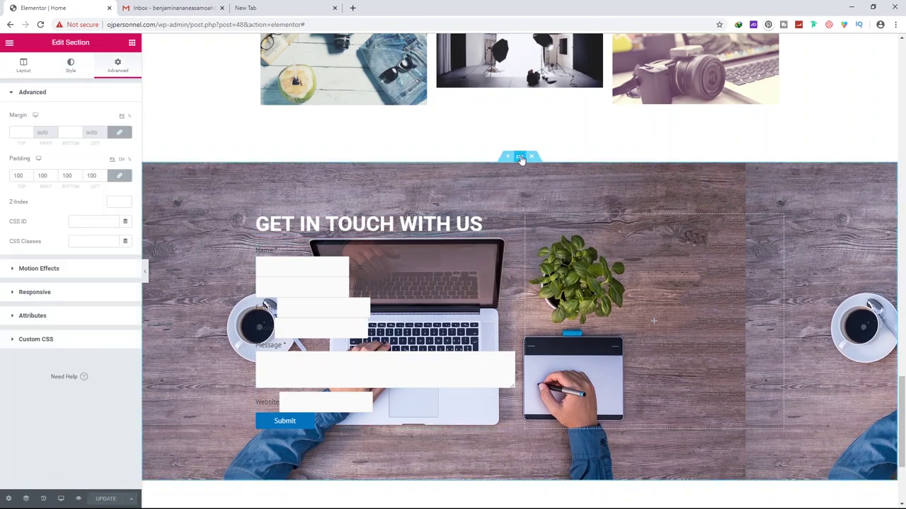
Give the section a classic dark blue background overlay at 0.78 opacity and update the page
click(70, 68)
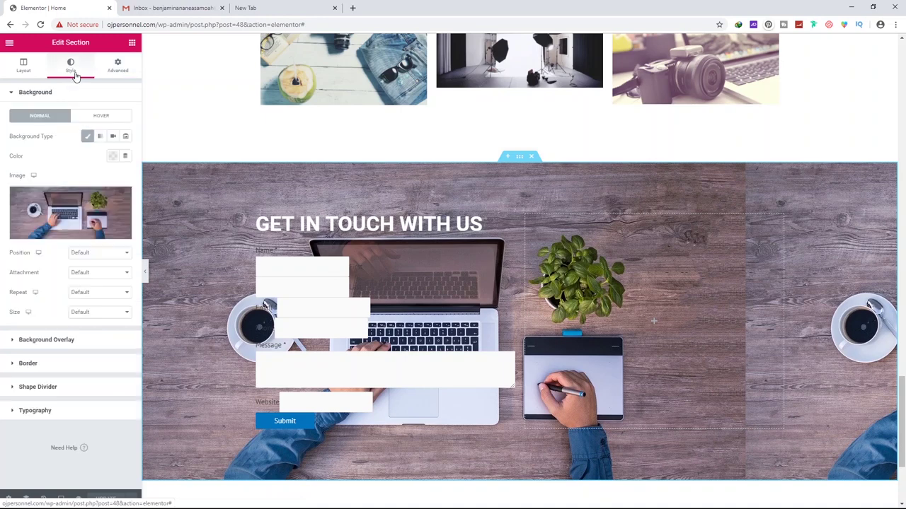
click(58, 339)
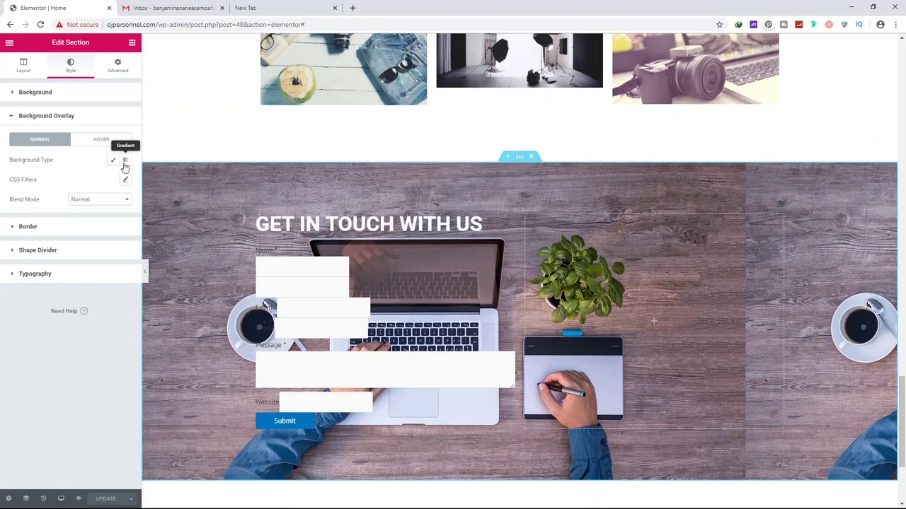
click(112, 161)
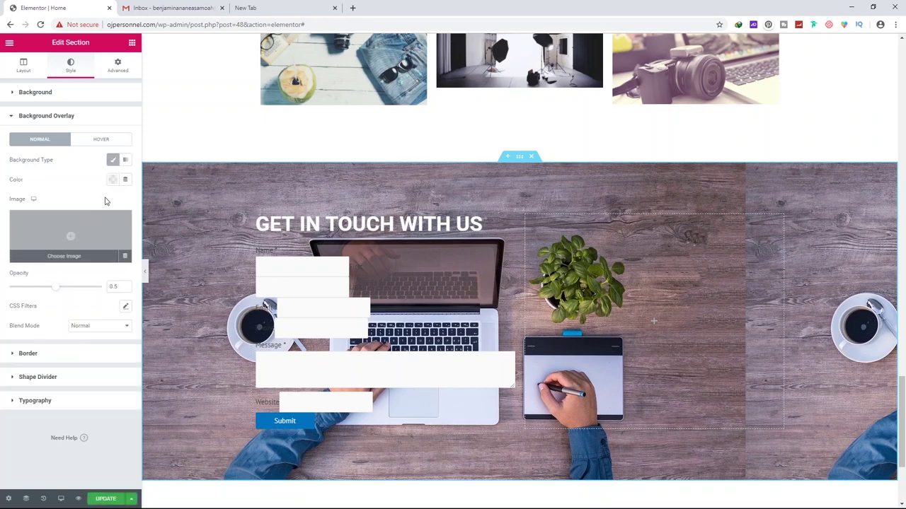
click(112, 179)
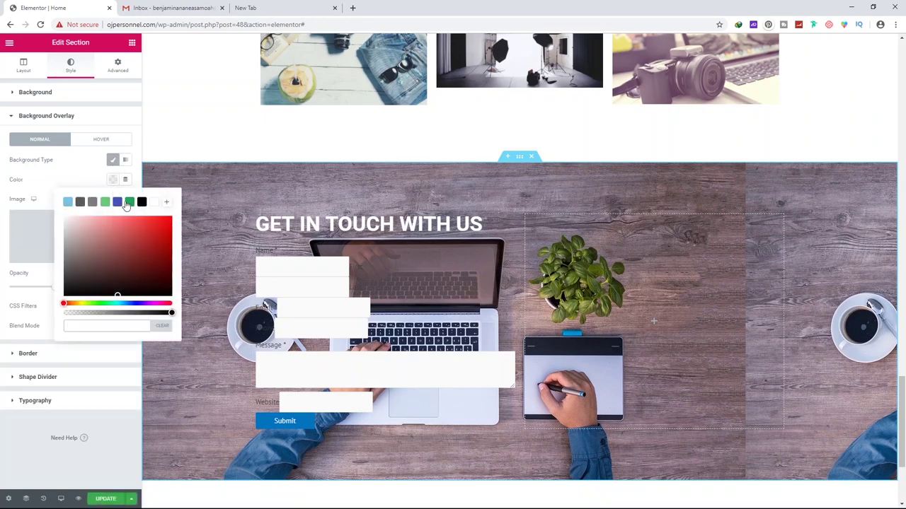
click(117, 202)
drag(137, 242, 157, 247)
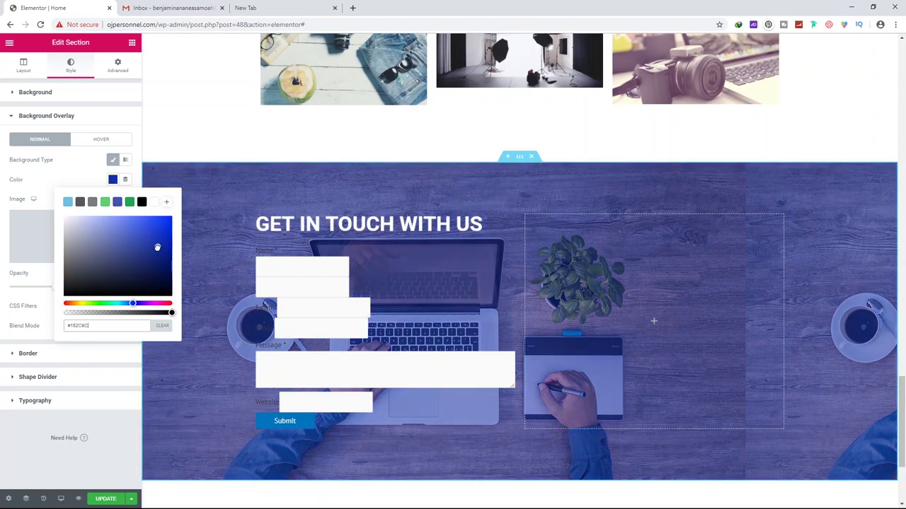
click(22, 275)
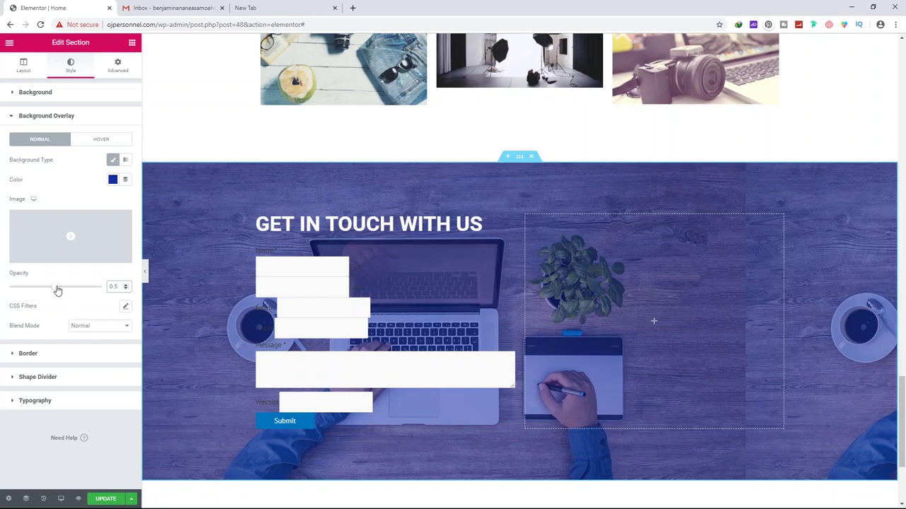
drag(55, 290, 86, 289)
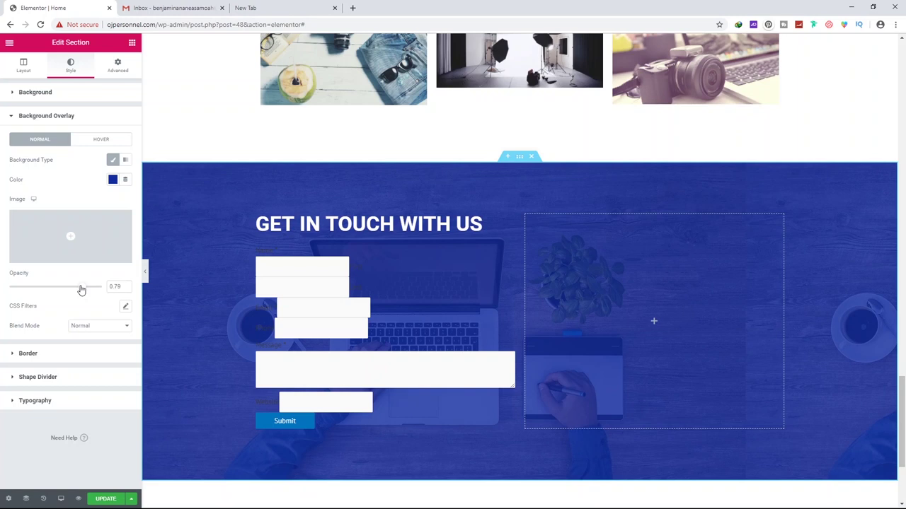
click(111, 499)
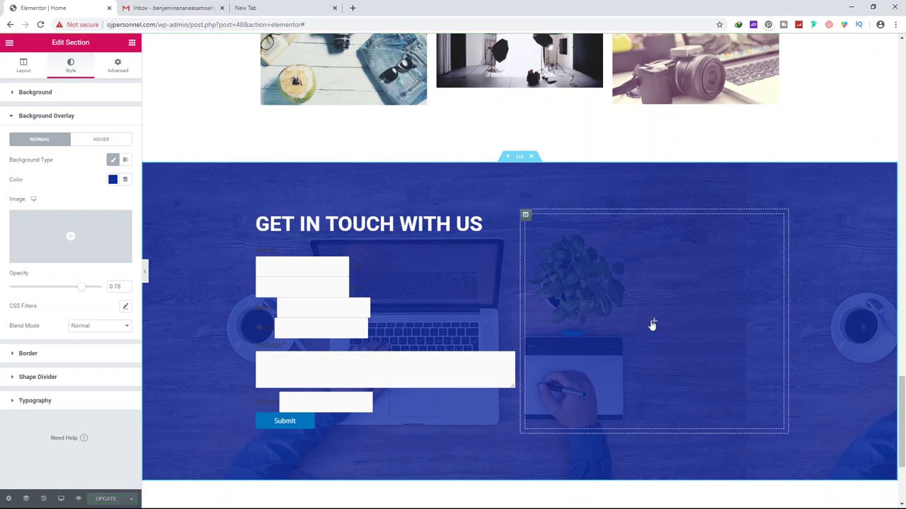
Add a Heading widget and a text block beneath it to the empty right column
click(655, 324)
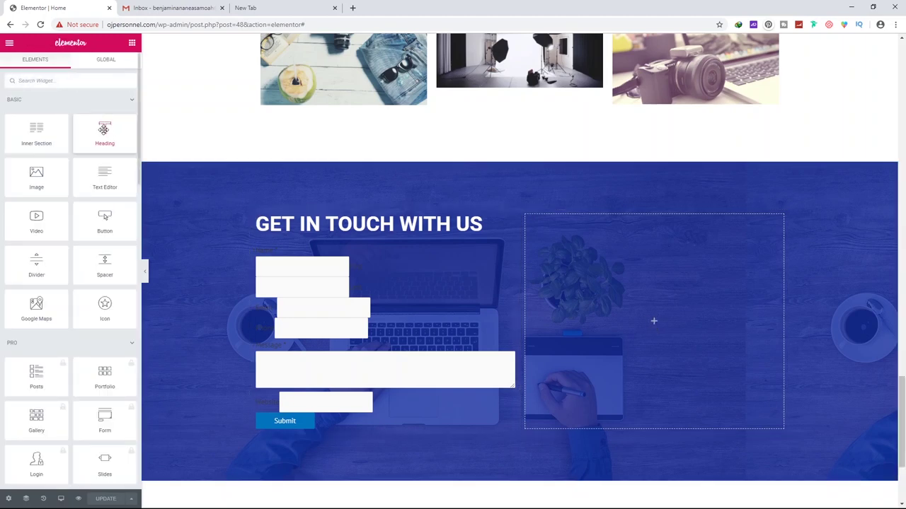
drag(102, 129, 661, 323)
click(117, 68)
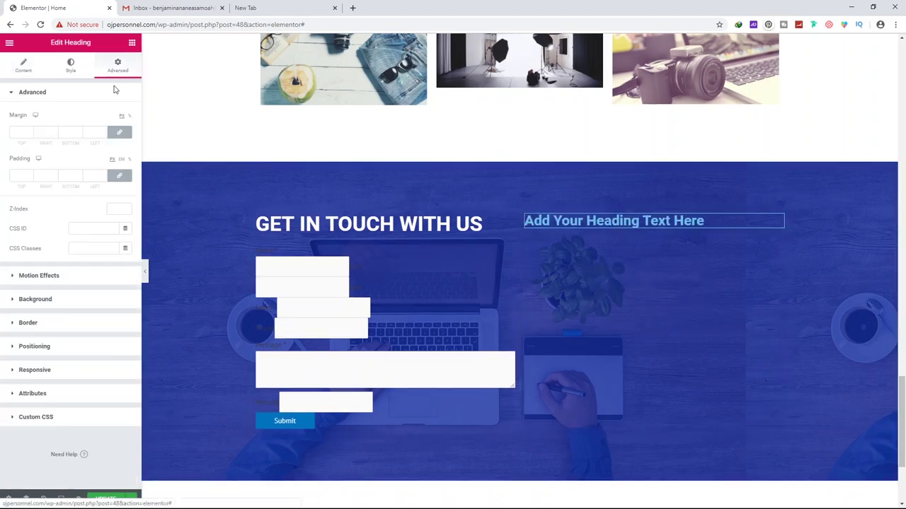
click(131, 43)
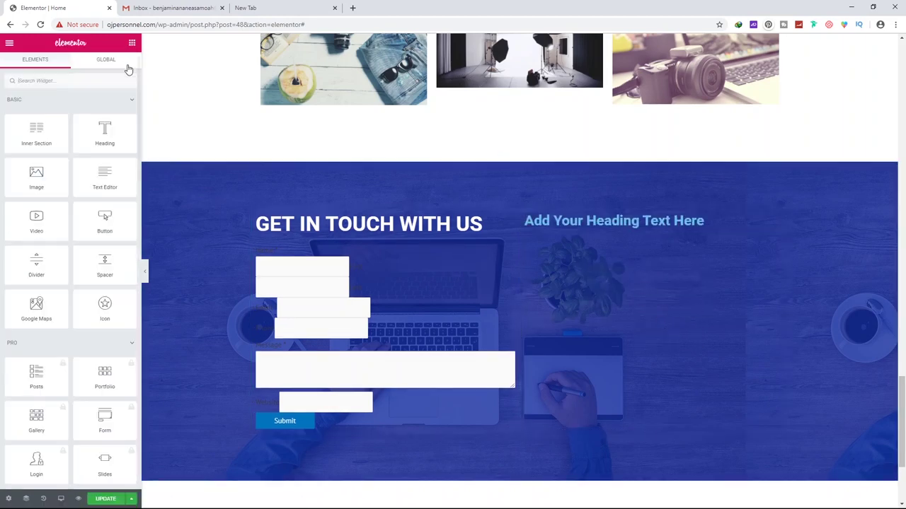
drag(101, 173, 607, 227)
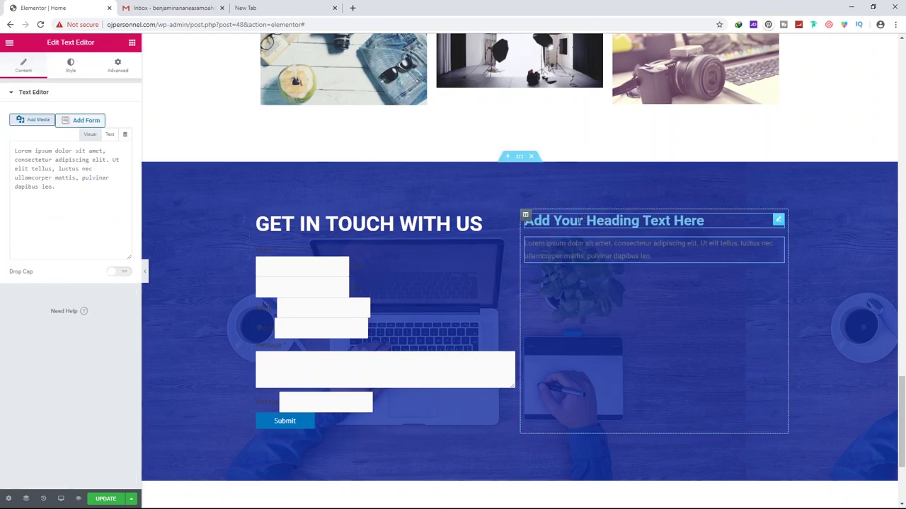
Title the right-column heading 'Contact' and the second heading 'Give us a call'
click(578, 223)
triple_click(578, 222)
text(Contact)
click(654, 273)
click(560, 245)
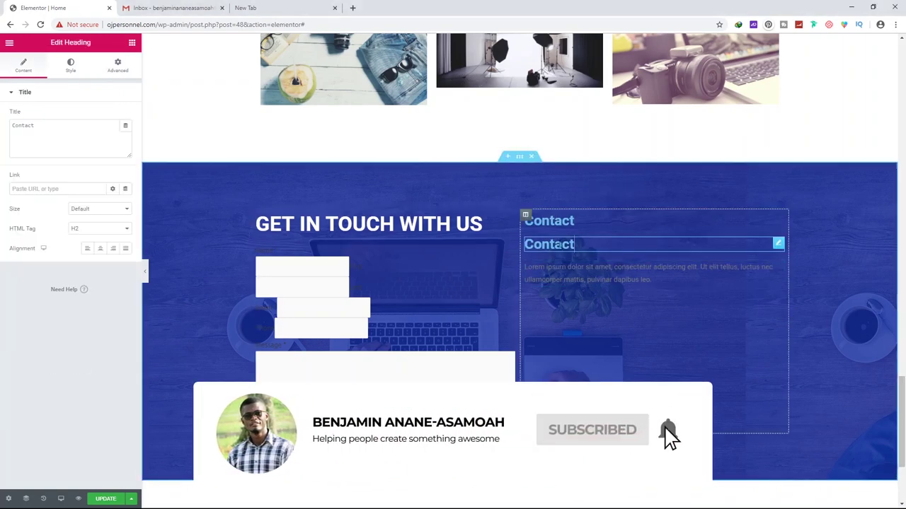
text(Give us a call)
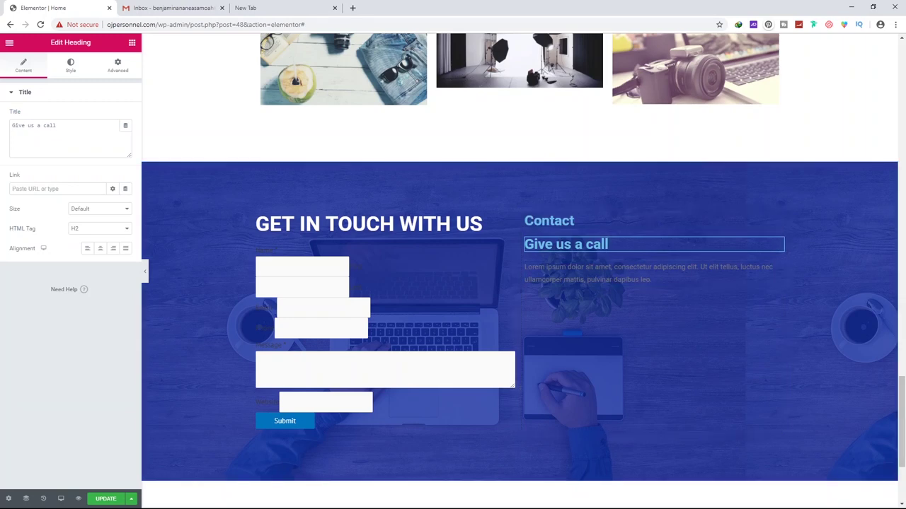
Replace the Lorem ipsum paragraph with the phone number
click(567, 277)
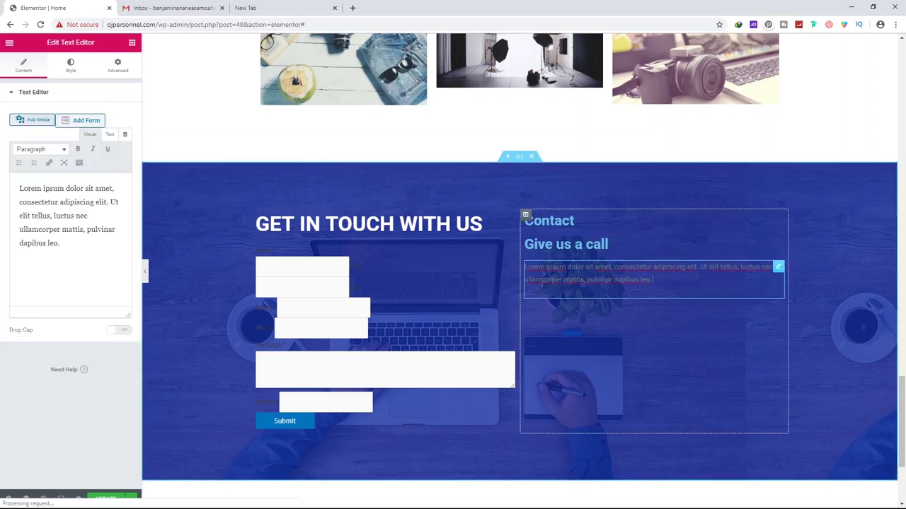
key(ctrl+a)
key(BackSpace)
text((7)
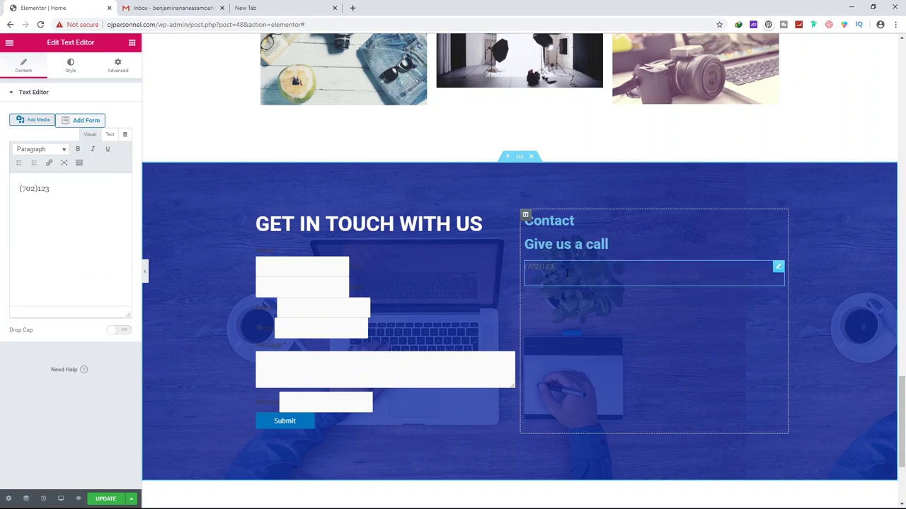
click(778, 222)
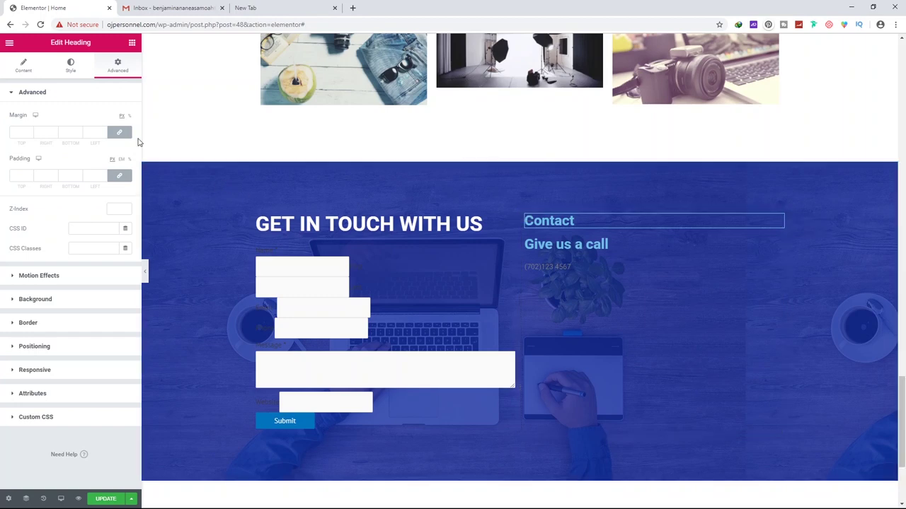
Make the Contact heading white and enlarge its font to about 44
click(79, 74)
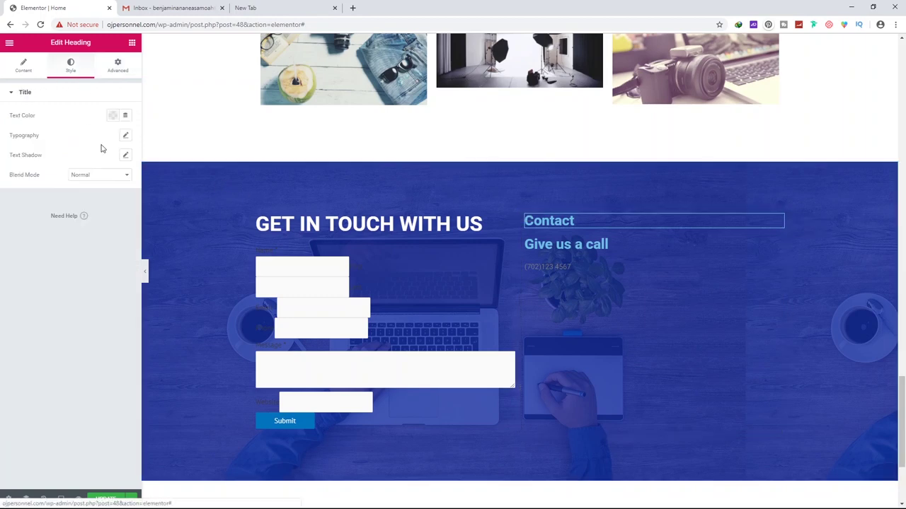
click(114, 118)
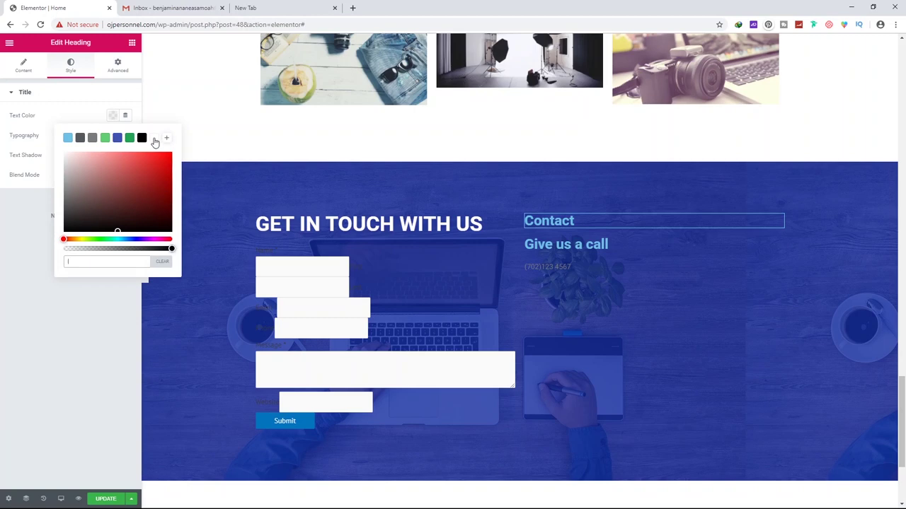
click(154, 138)
click(43, 136)
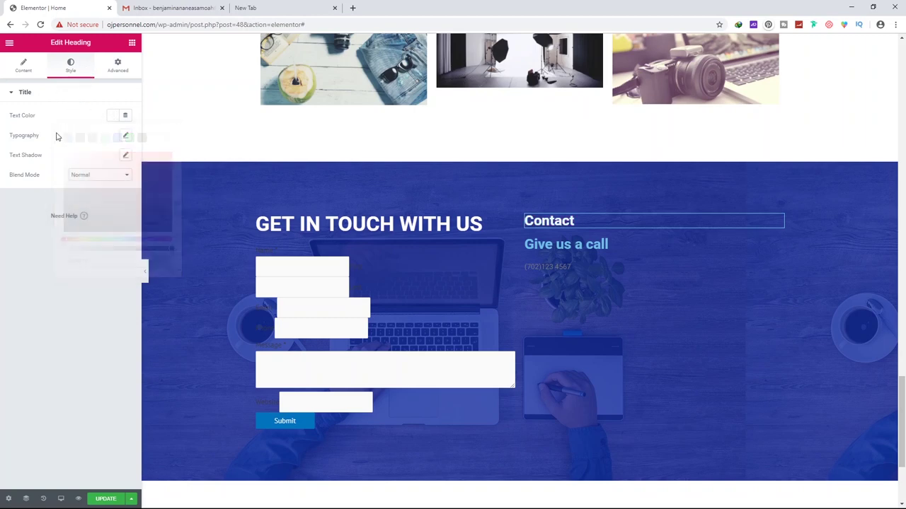
click(126, 136)
drag(16, 202, 35, 204)
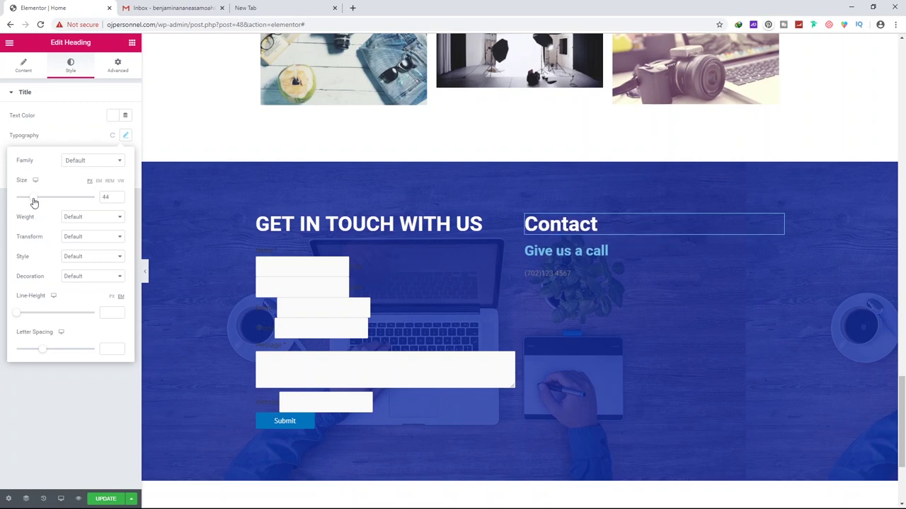
Make the 'Give us a call' heading white with weight 400 and size 19
click(779, 251)
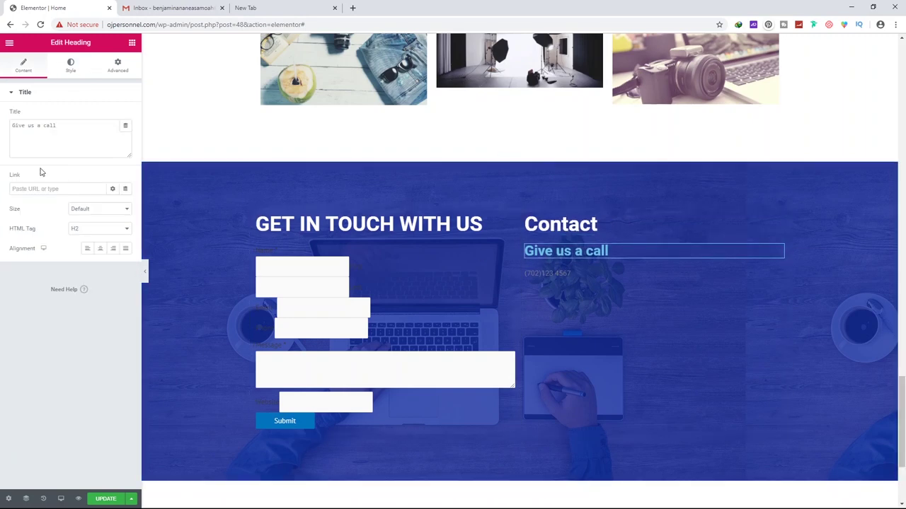
click(71, 70)
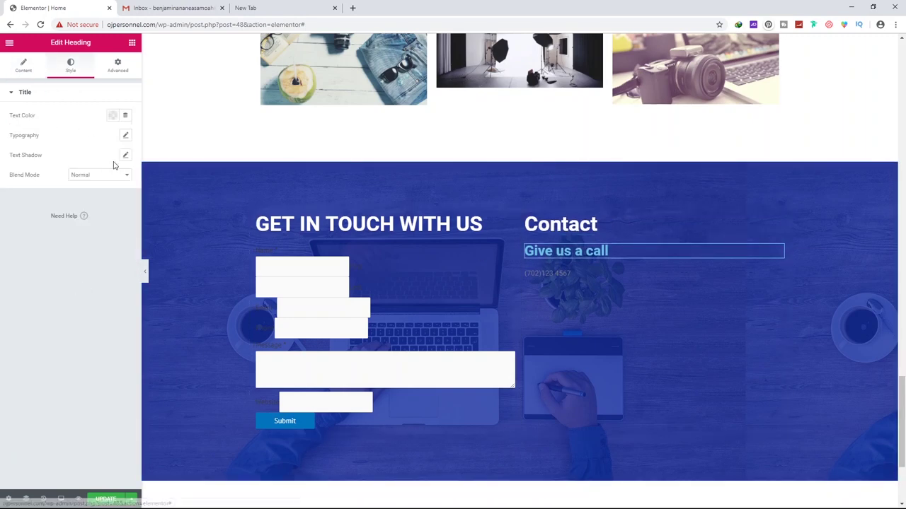
click(113, 117)
click(155, 139)
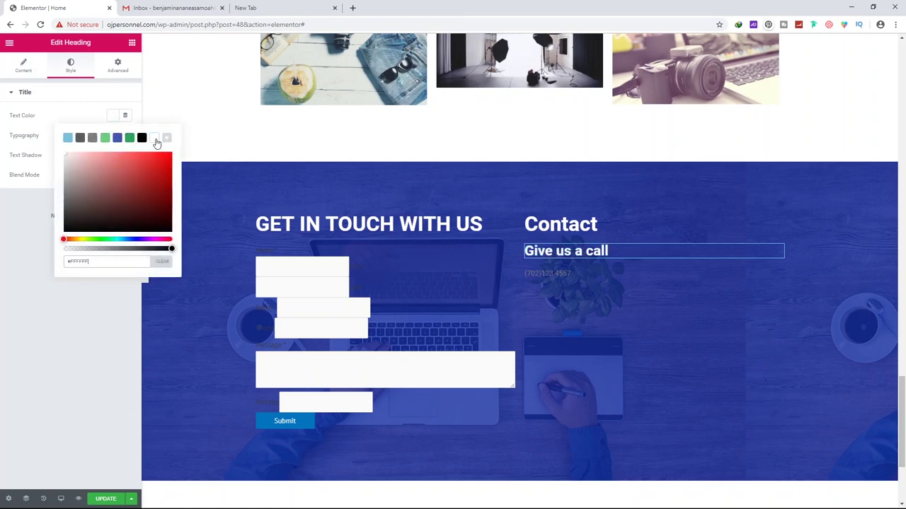
click(125, 136)
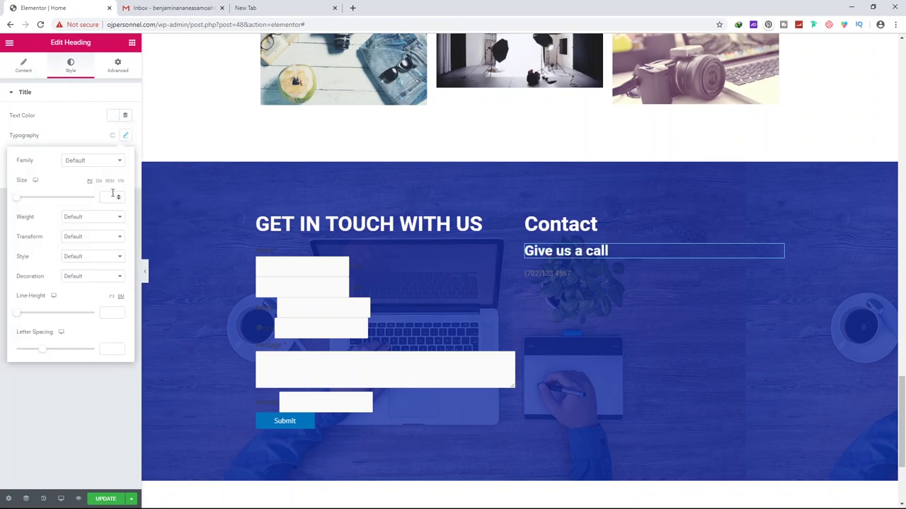
click(87, 220)
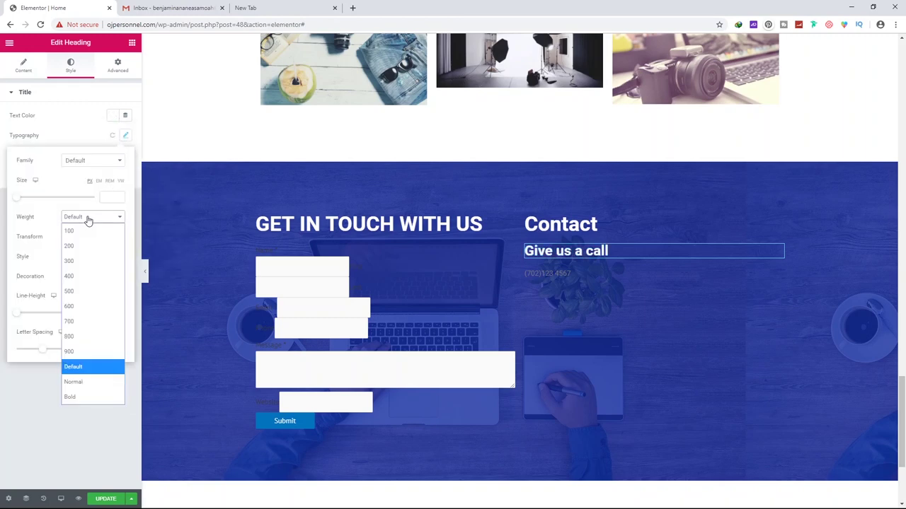
click(76, 275)
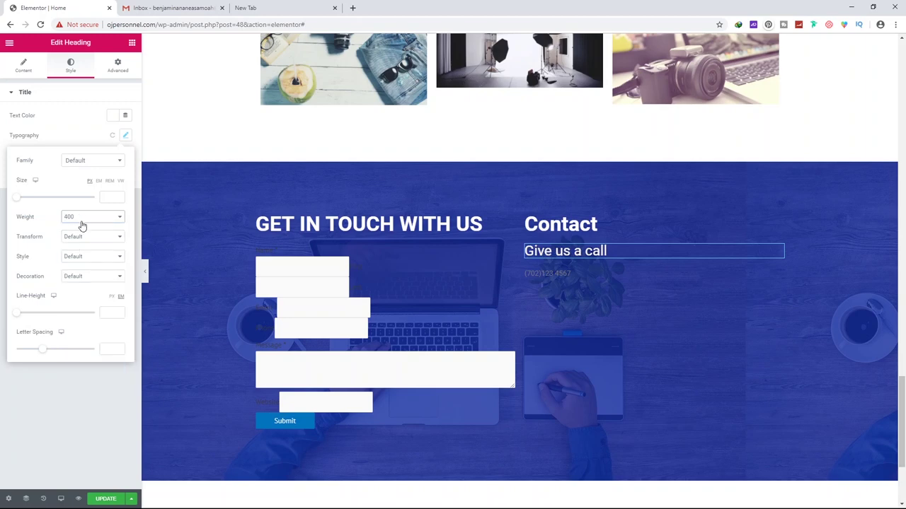
drag(20, 198, 26, 202)
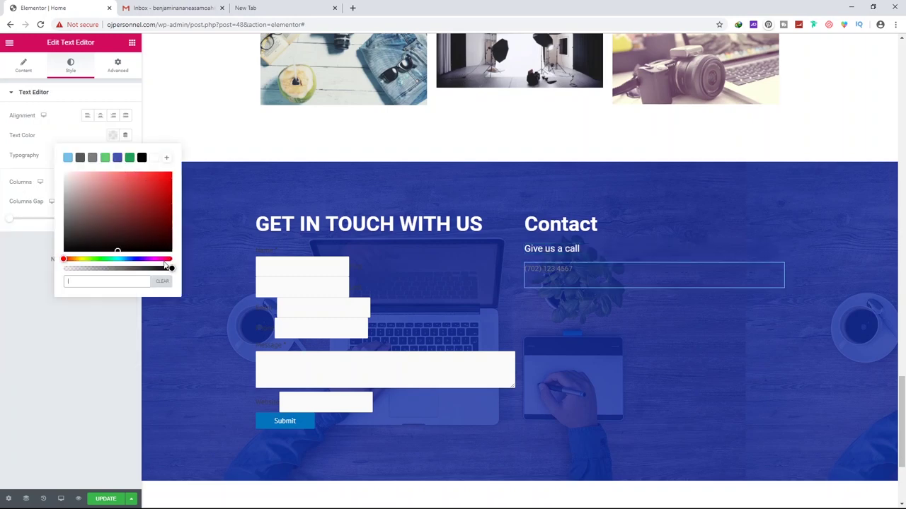
Turn the phone number light grey at size 18 and set its font weight
click(158, 260)
drag(131, 183, 65, 186)
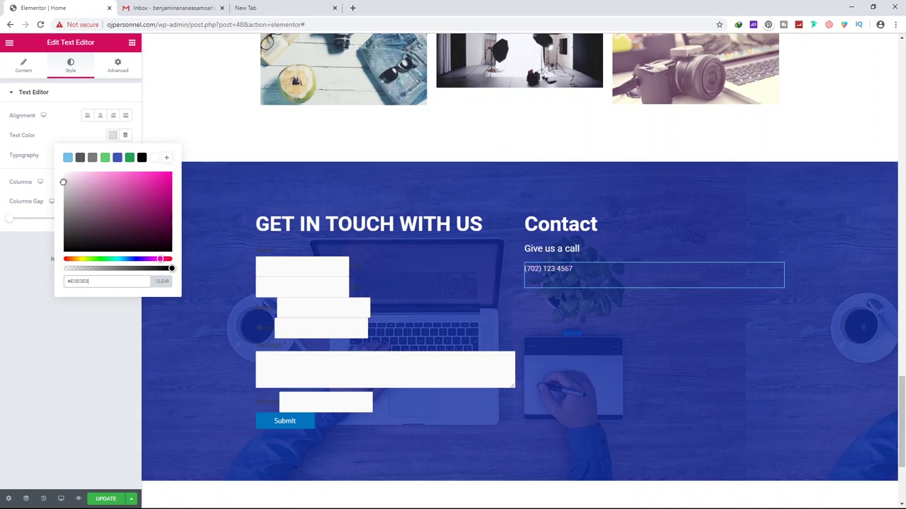
click(61, 189)
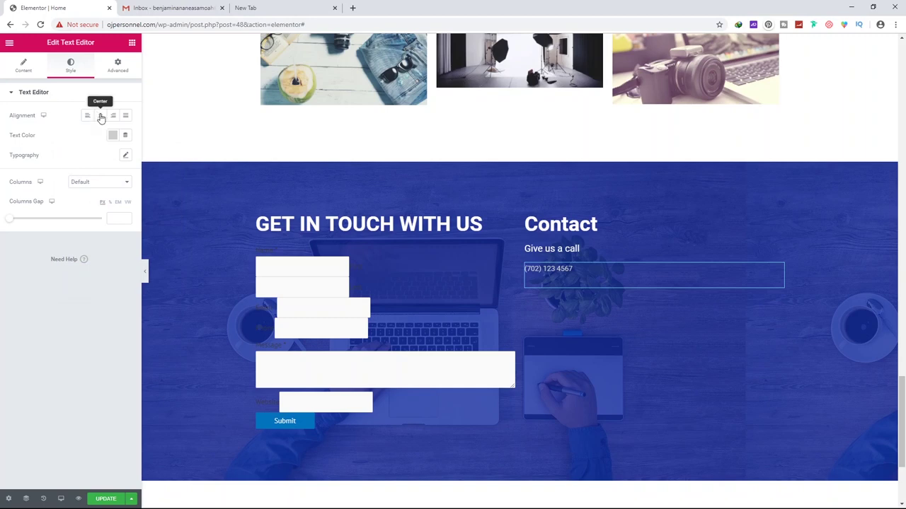
click(124, 156)
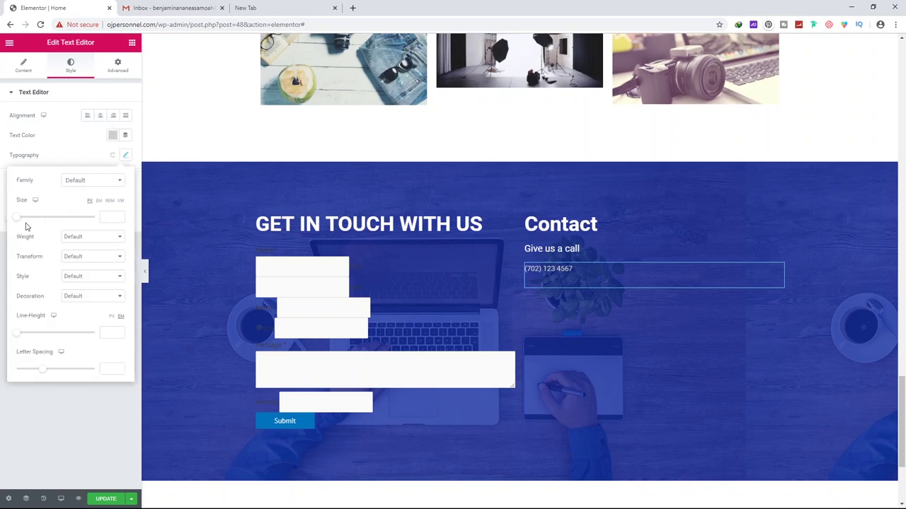
drag(18, 222, 23, 222)
drag(25, 221, 24, 221)
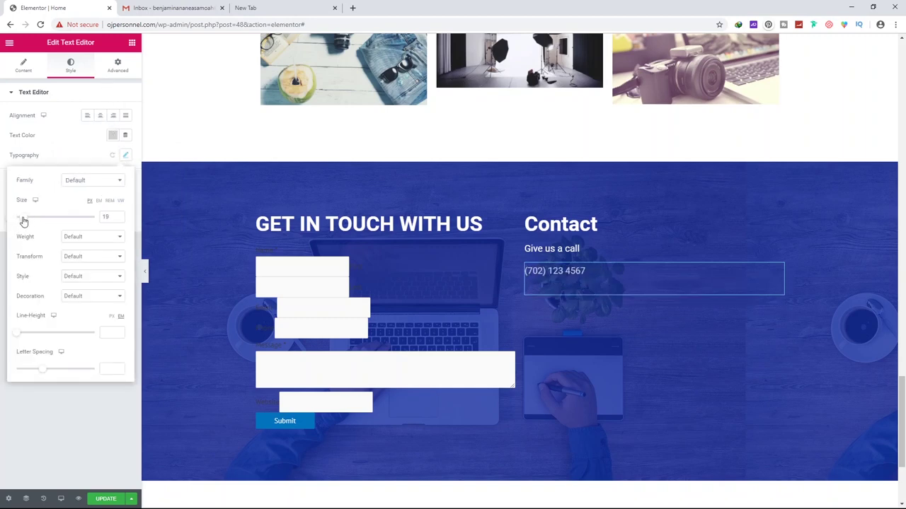
click(80, 241)
click(78, 296)
Set the phone number's typography weight to 800
click(91, 238)
click(79, 356)
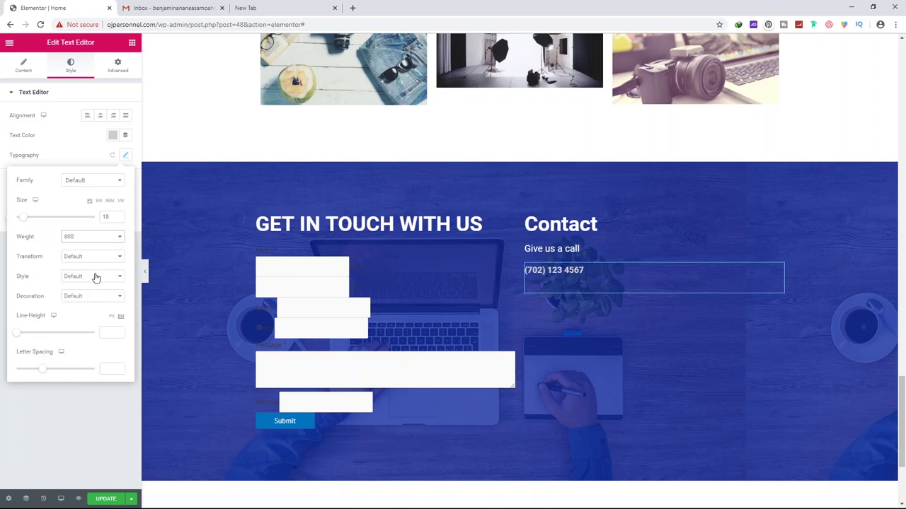
click(612, 274)
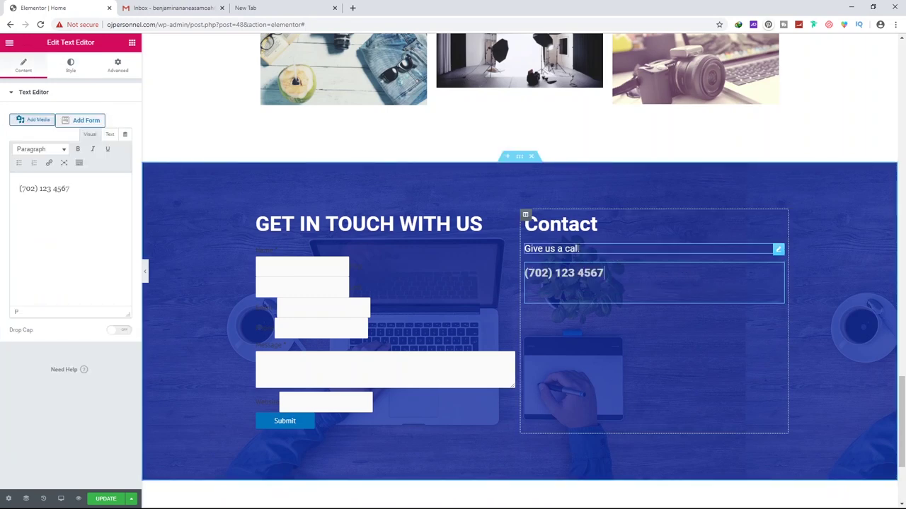
Duplicate the 'Give us a call' heading below the phone number and retitle it 'Send us an email'
right_click(729, 251)
click(752, 271)
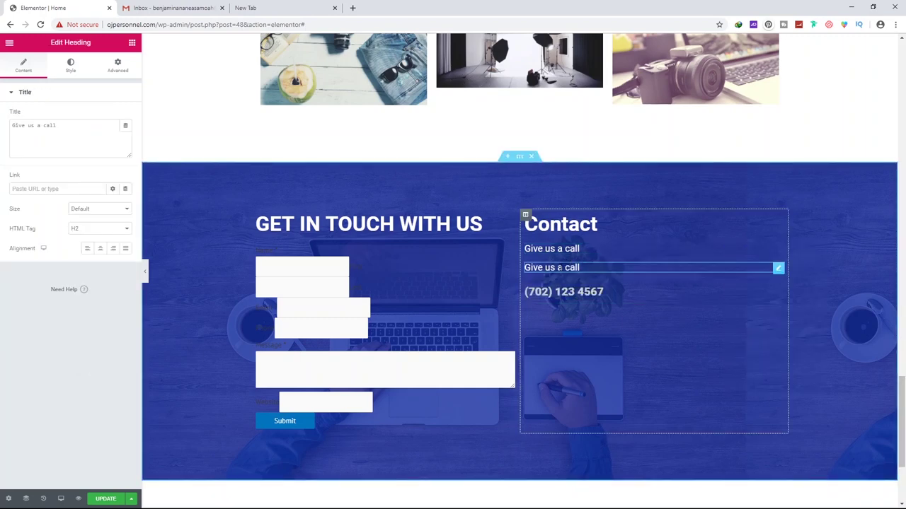
drag(559, 268, 768, 320)
triple_click(603, 317)
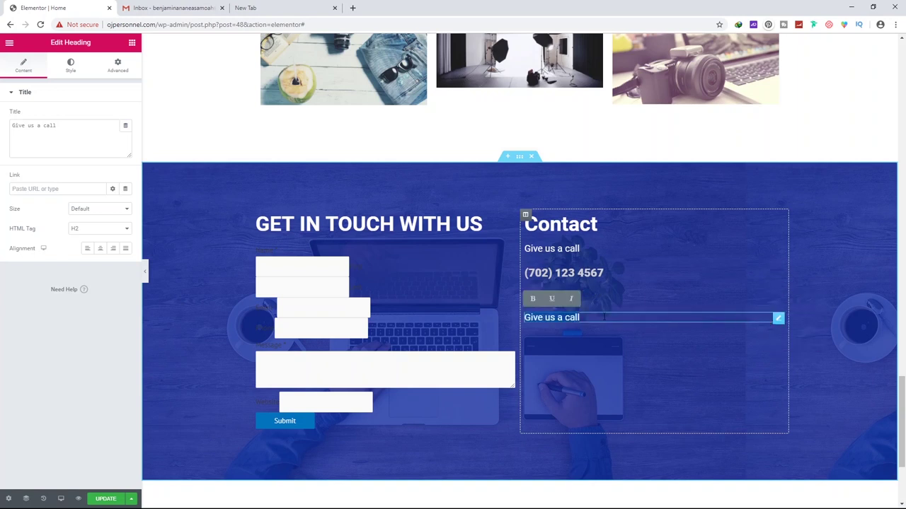
text(Send)
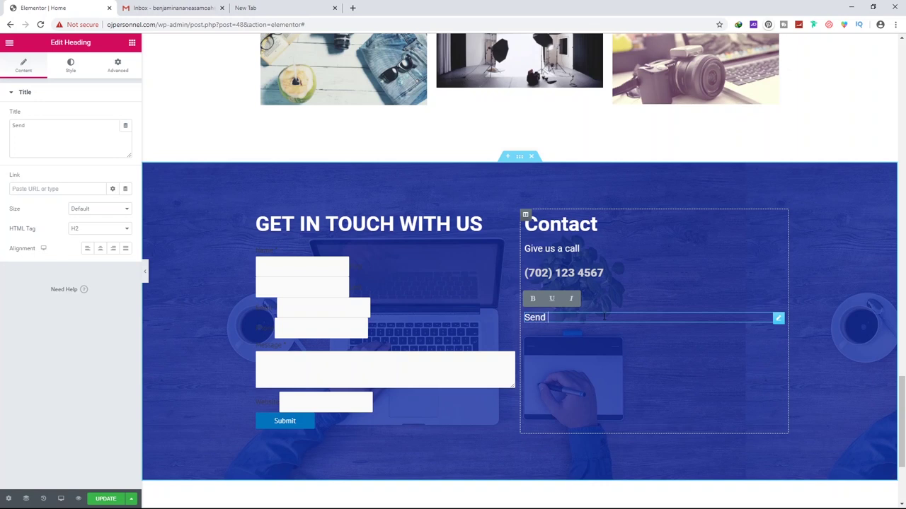
text( us an emai)
Duplicate the phone text block below it and replace the text with the site's contact e-mail address
click(778, 268)
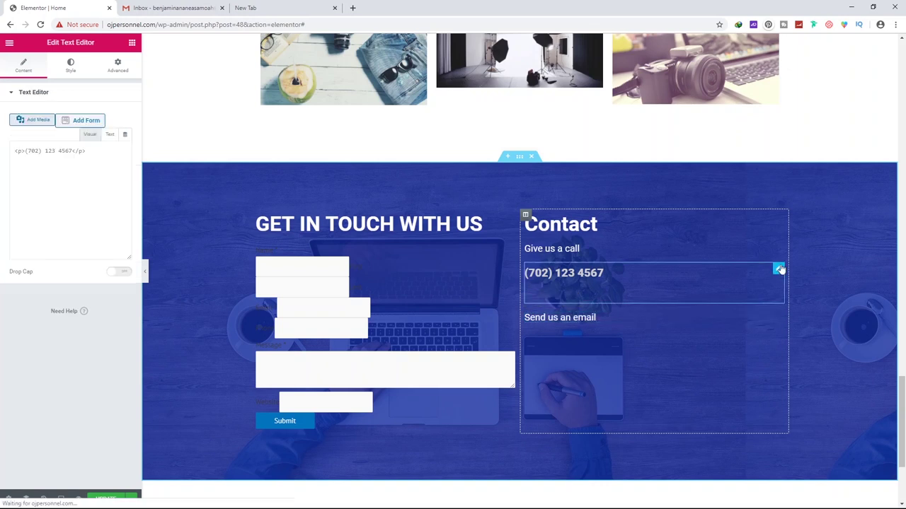
right_click(783, 269)
click(799, 287)
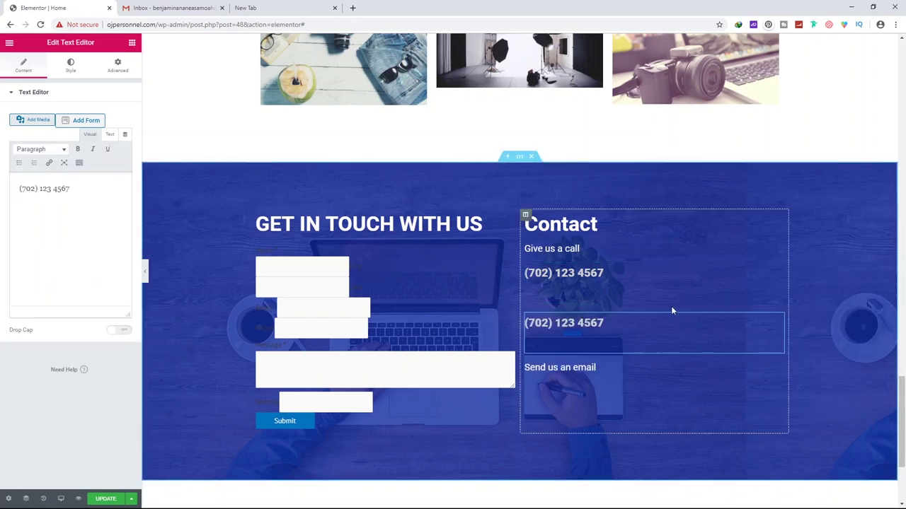
drag(778, 322, 756, 376)
triple_click(603, 342)
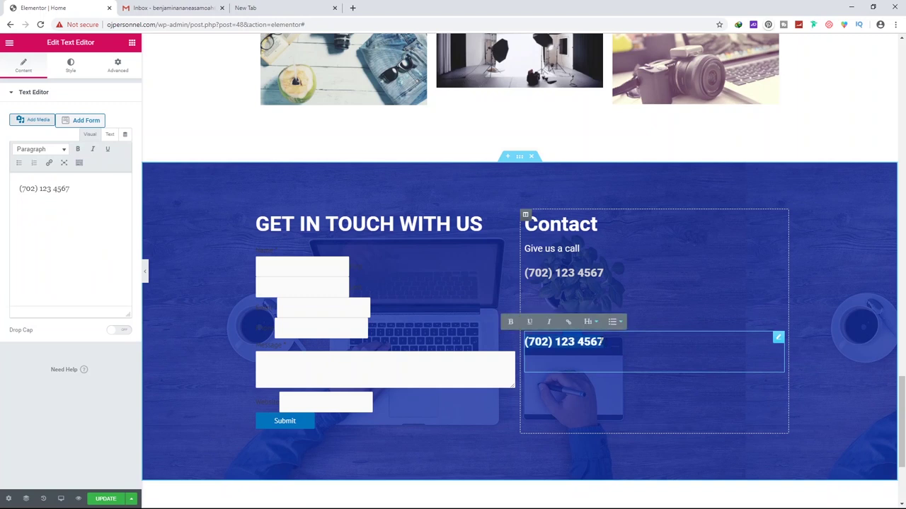
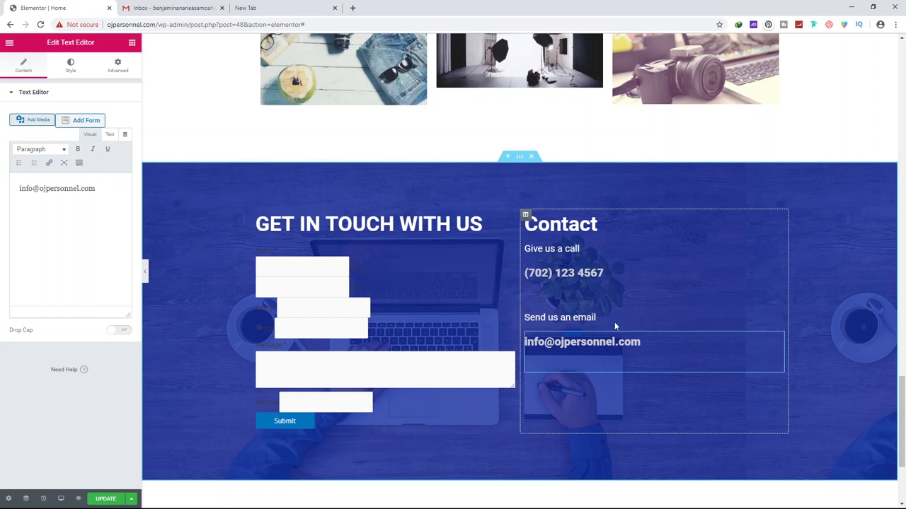
Duplicate the 'Send us an email' heading below the e-mail and retitle it 'Main Office Address'
click(778, 320)
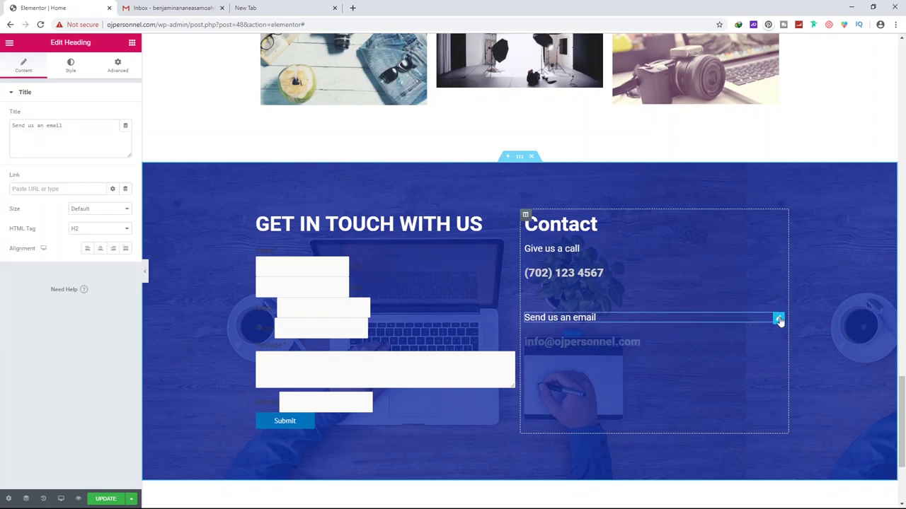
right_click(779, 320)
click(802, 340)
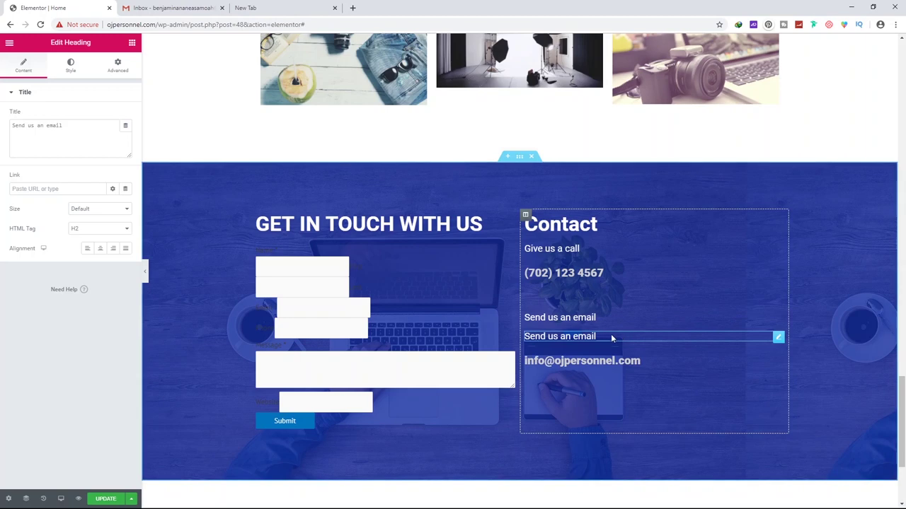
drag(778, 337, 768, 384)
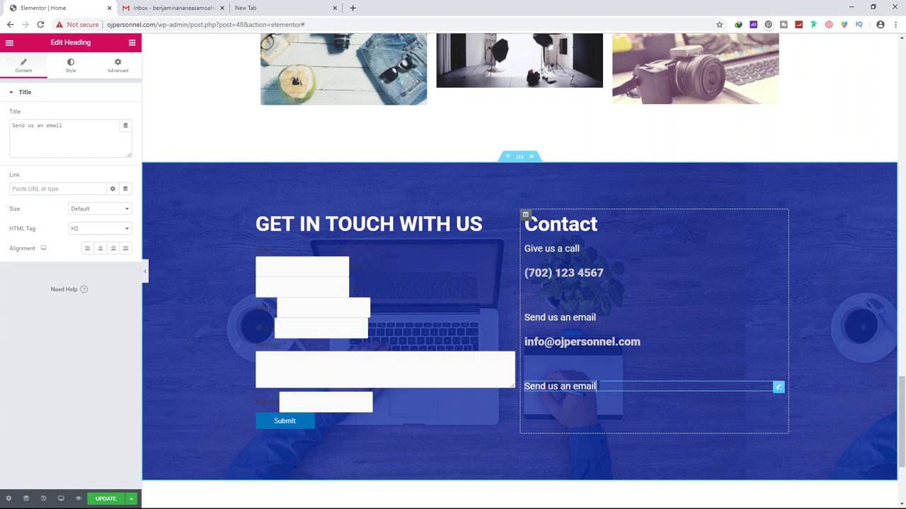
triple_click(596, 387)
text(Main Office Address)
Copy the e-mail text block below it and type the office street address
click(779, 340)
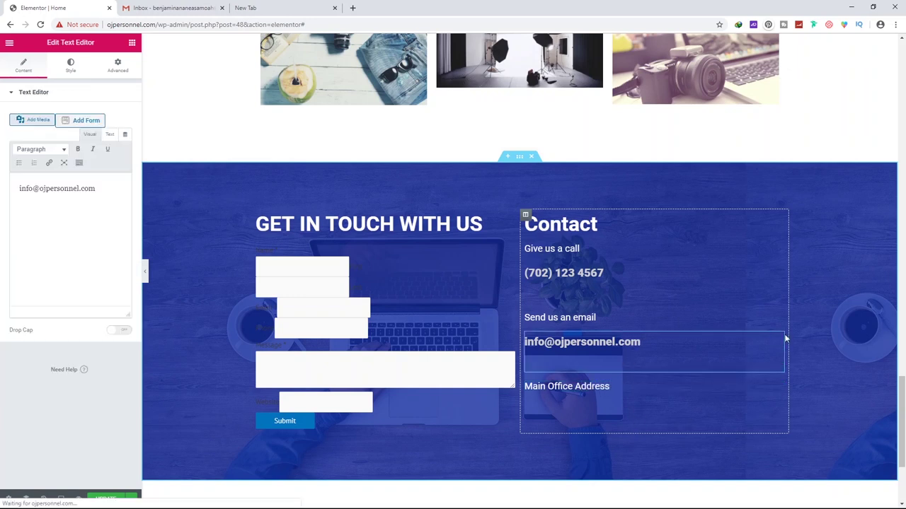
right_click(775, 340)
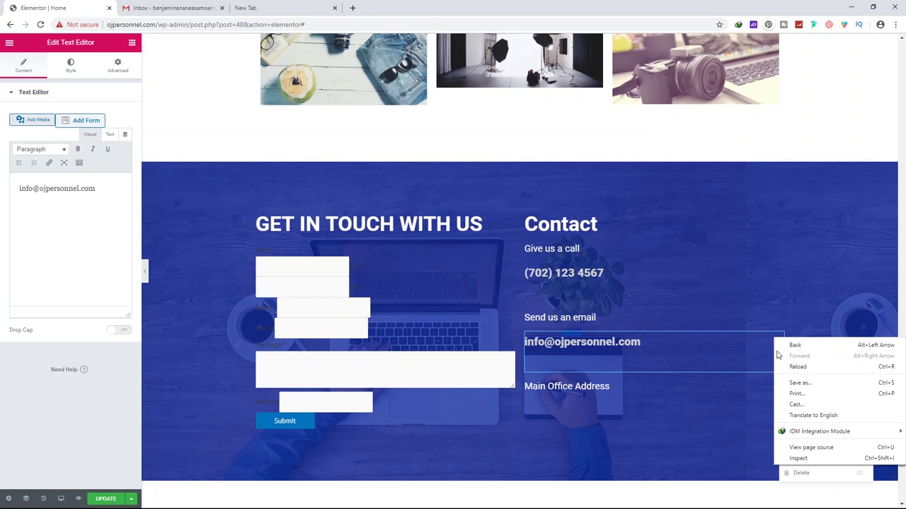
key(Escape)
drag(778, 340, 785, 423)
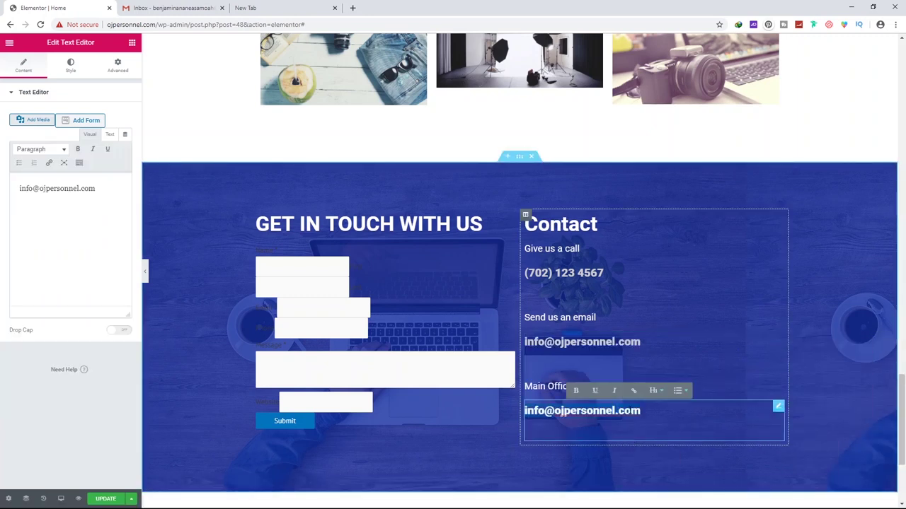
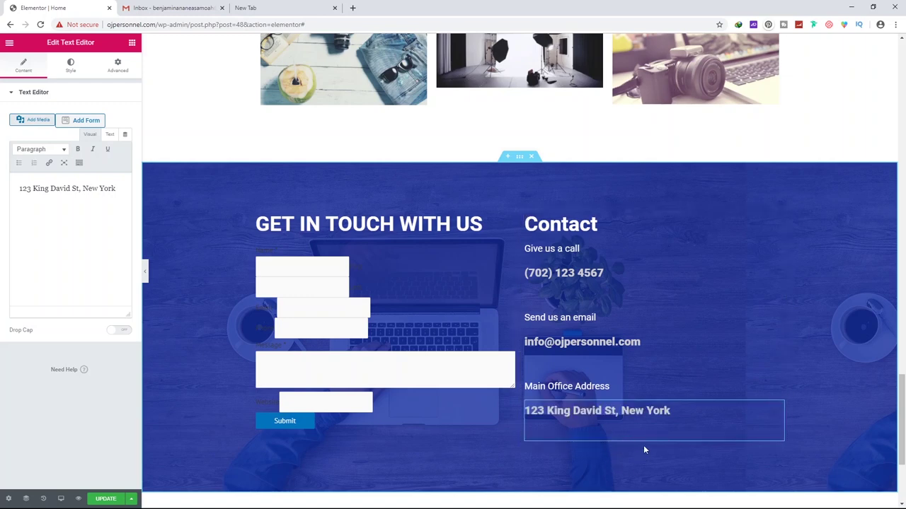
Add a Social Icons widget below the office address
click(132, 43)
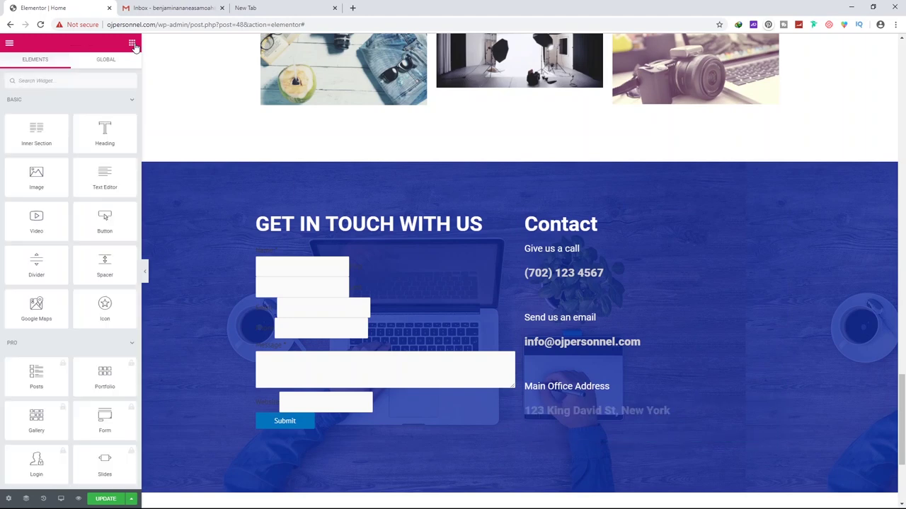
text(social)
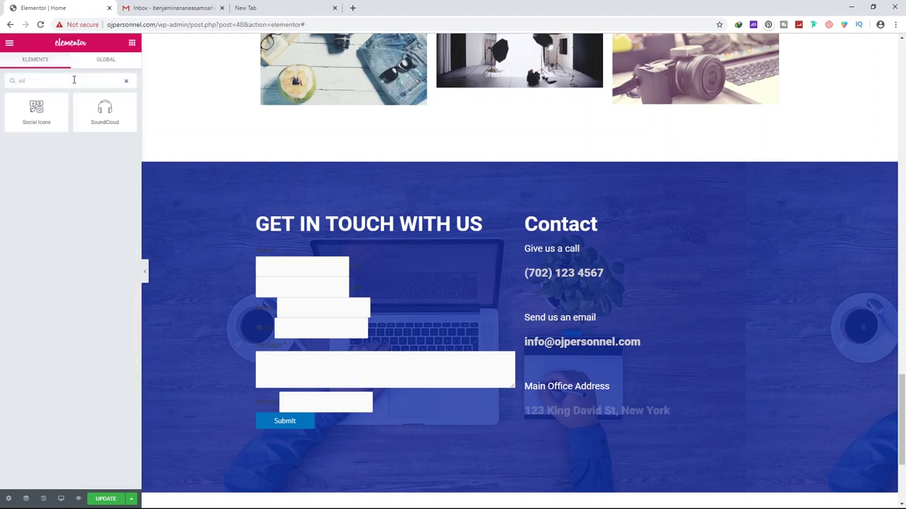
drag(36, 112, 603, 438)
scroll(667, 318, down, 3)
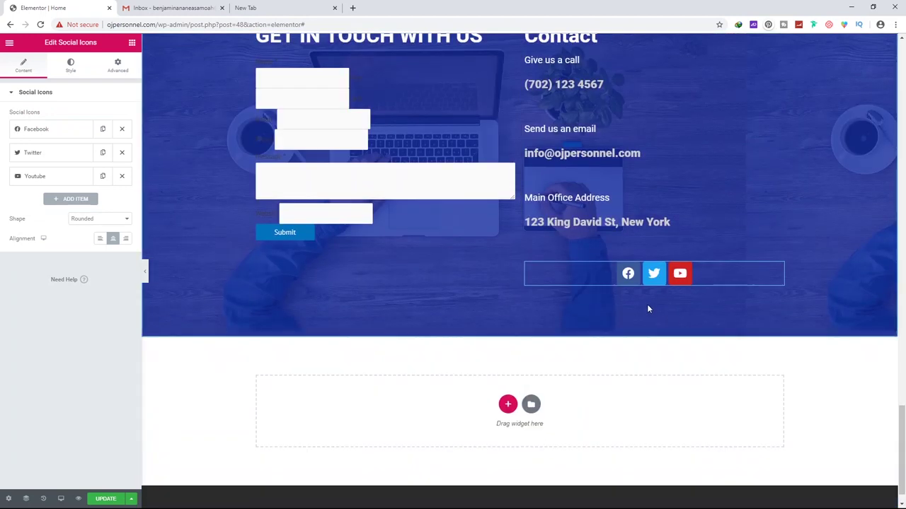
scroll(646, 307, up, 1)
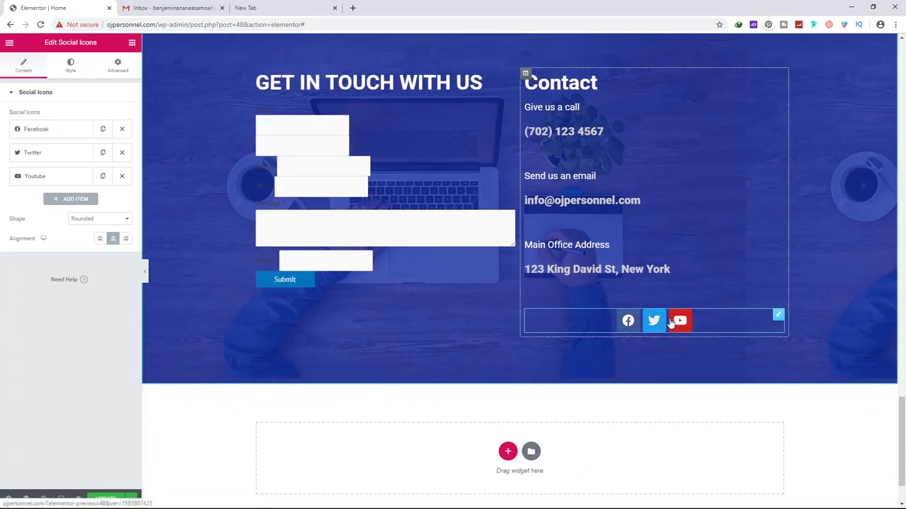
Give the Facebook icon a custom colour and link it to the Facebook profile URL
click(65, 132)
click(76, 244)
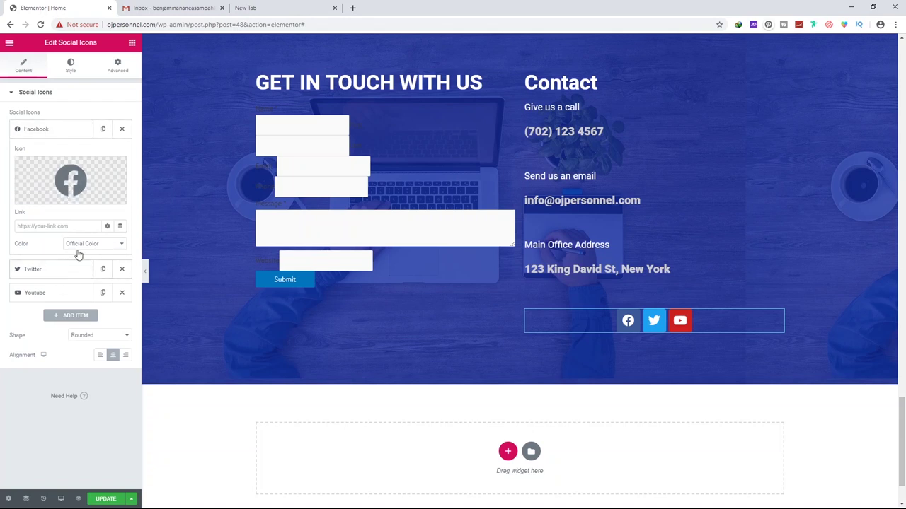
click(77, 262)
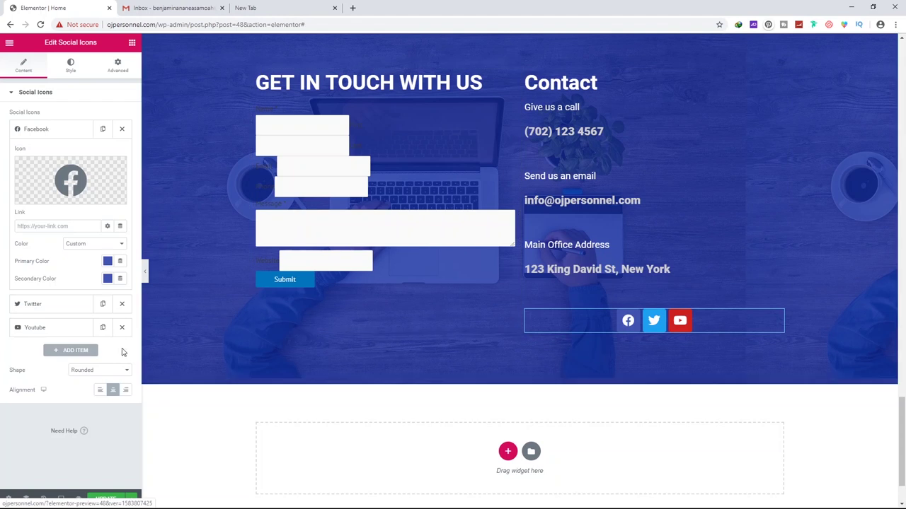
click(53, 227)
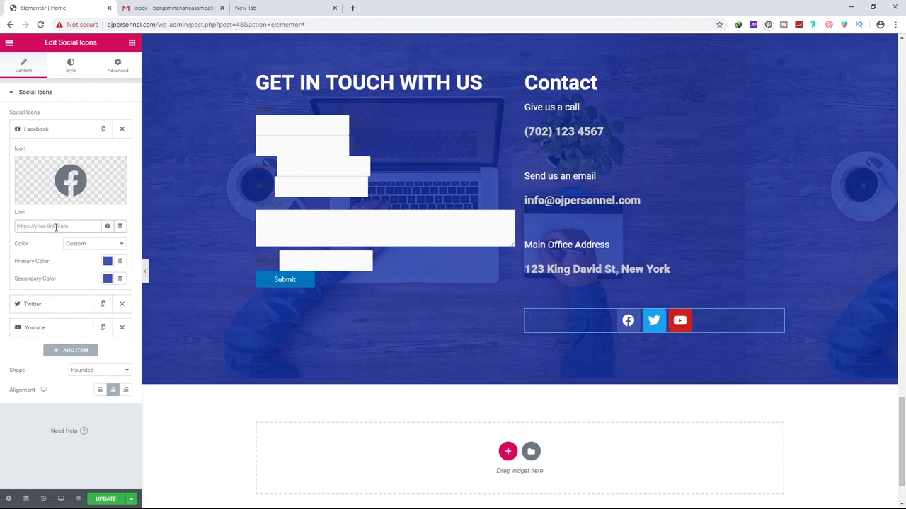
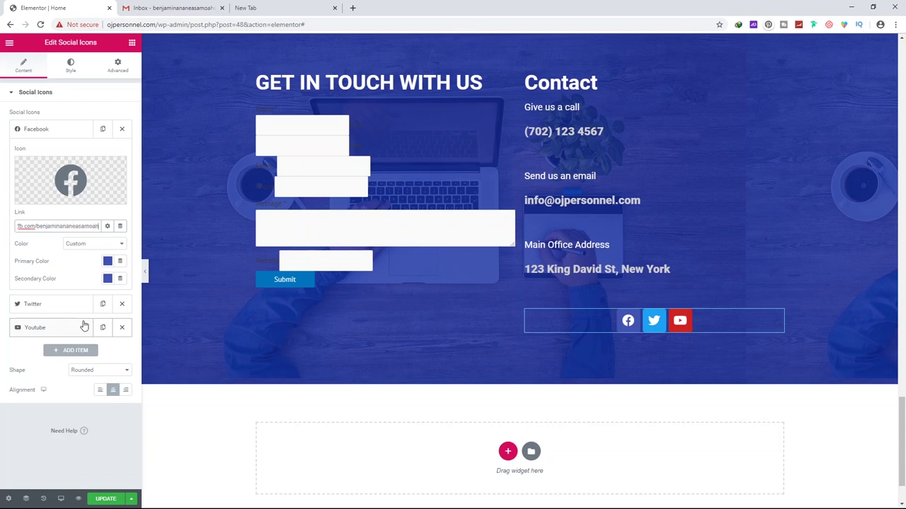
key(ctrl+a)
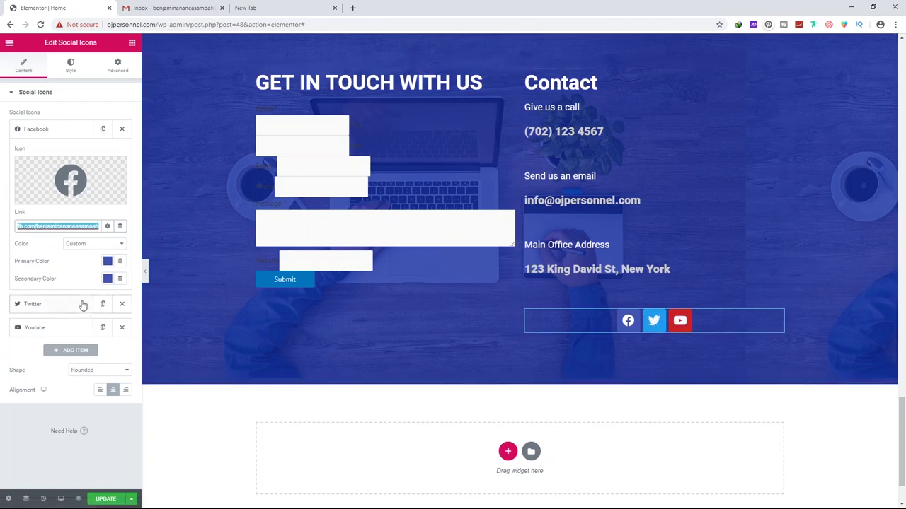
Paste the profile link into the Twitter and Youtube icons and update the page
click(70, 304)
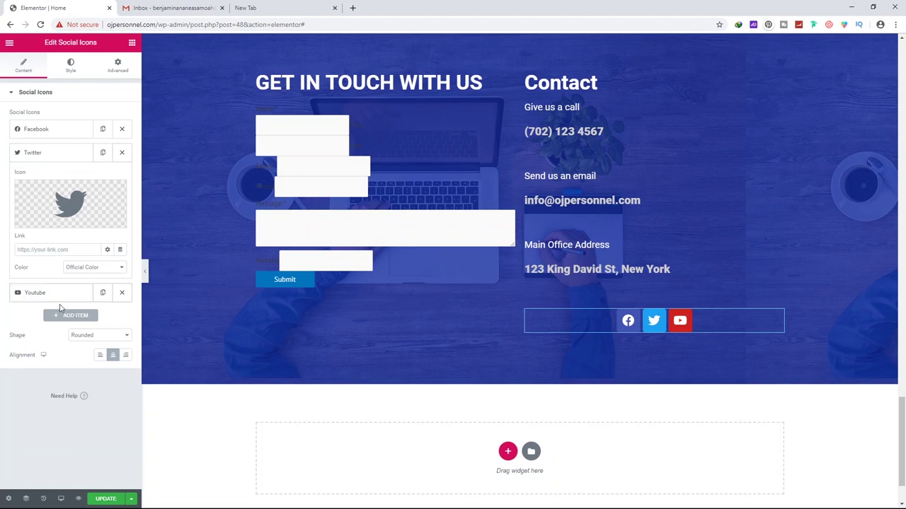
click(68, 249)
key(ctrl+v)
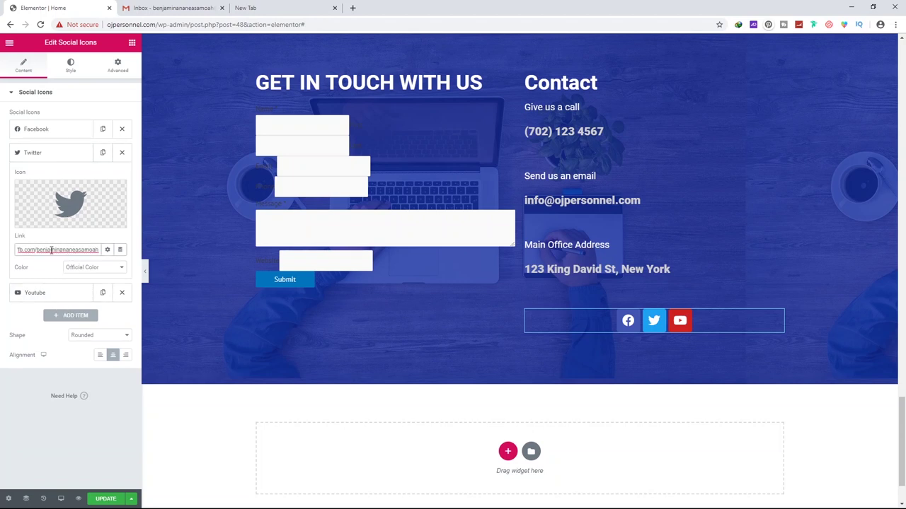
click(55, 293)
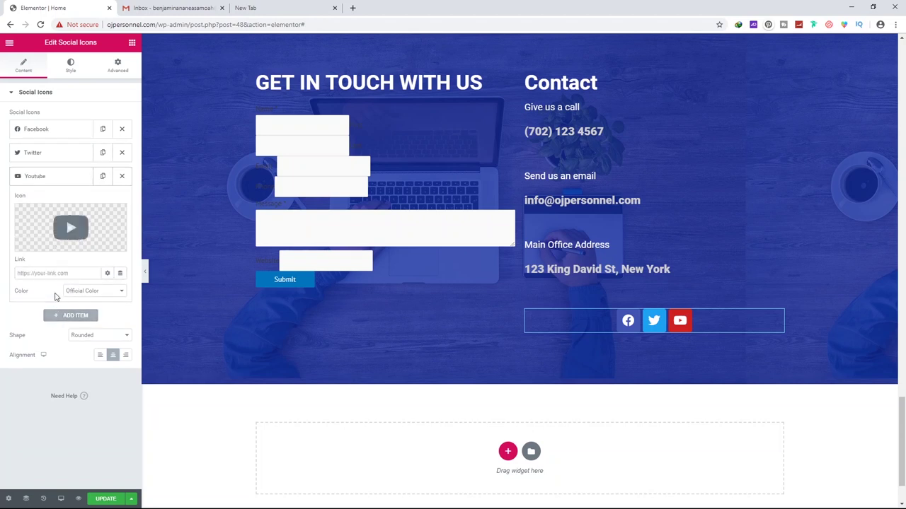
click(51, 274)
key(ctrl+v)
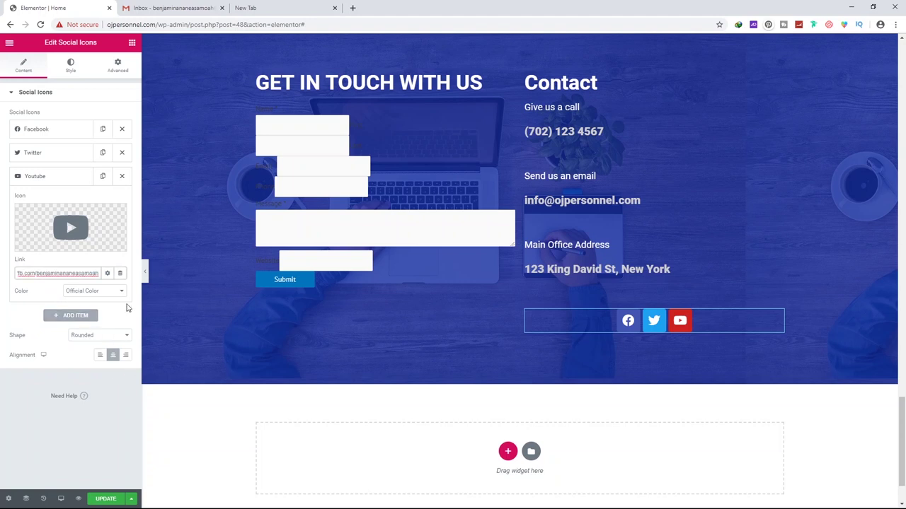
click(99, 399)
click(106, 501)
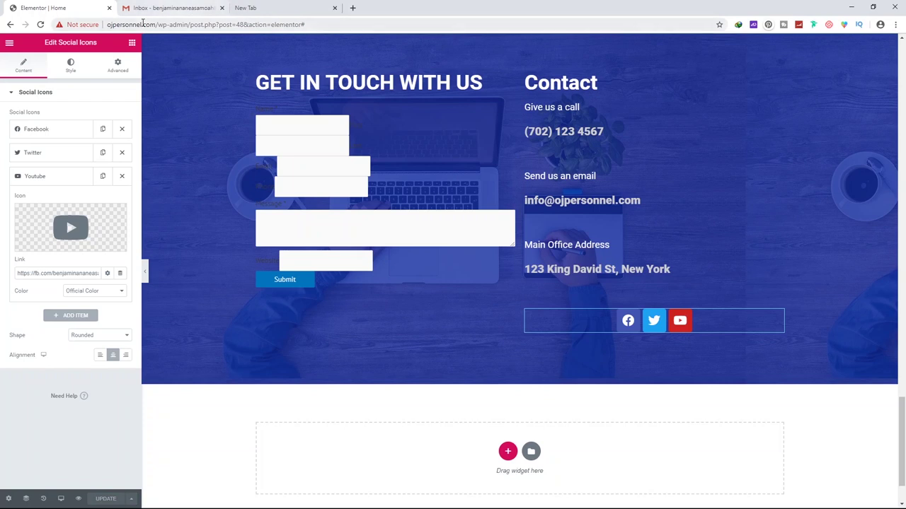
click(79, 500)
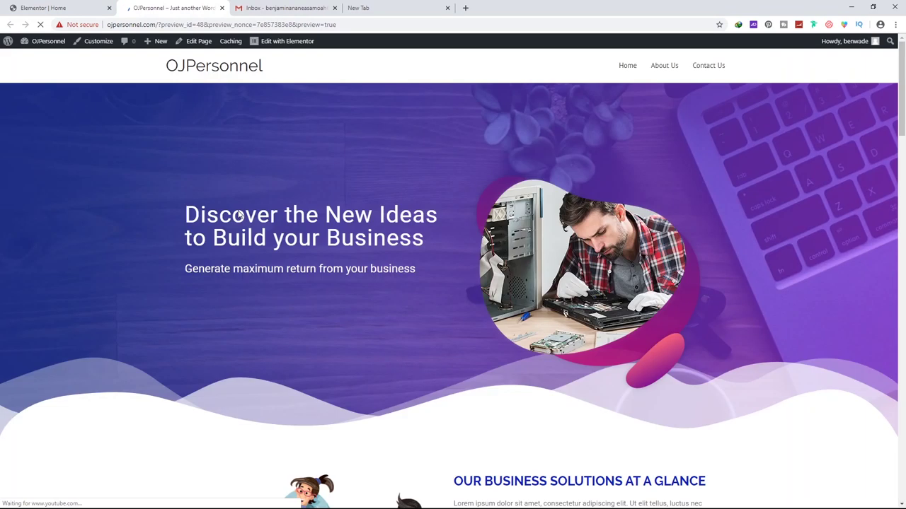
scroll(238, 212, down, 10)
scroll(238, 218, down, 15)
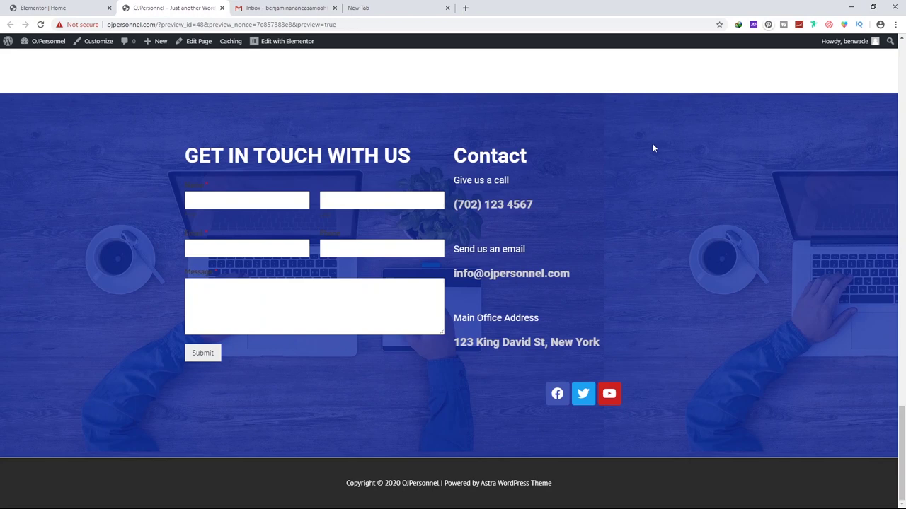
scroll(291, 280, up, 1)
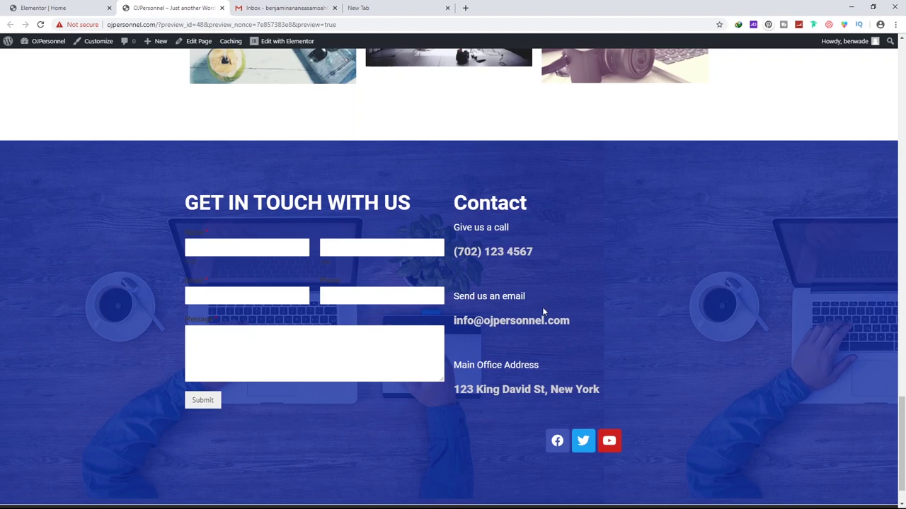
click(53, 10)
scroll(465, 300, up, 2)
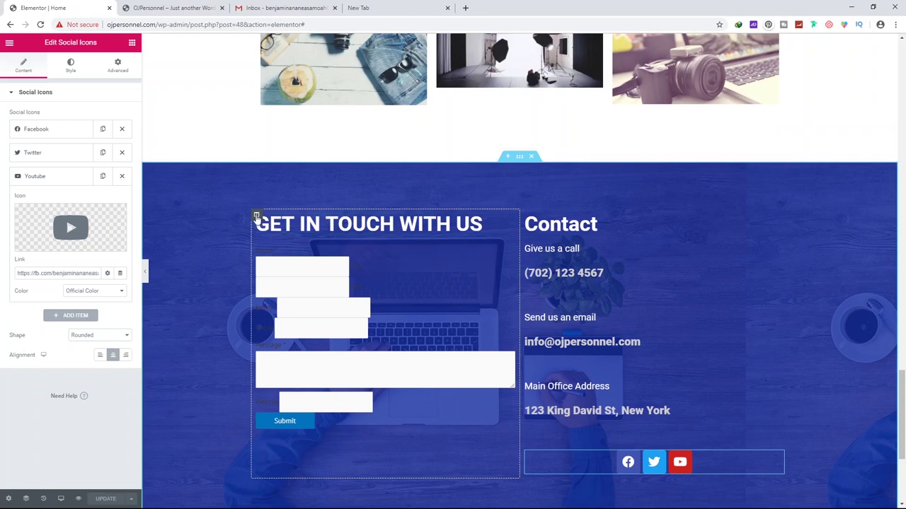
Clear the form column's margins, unlink them, and set the top margin to -158
click(258, 215)
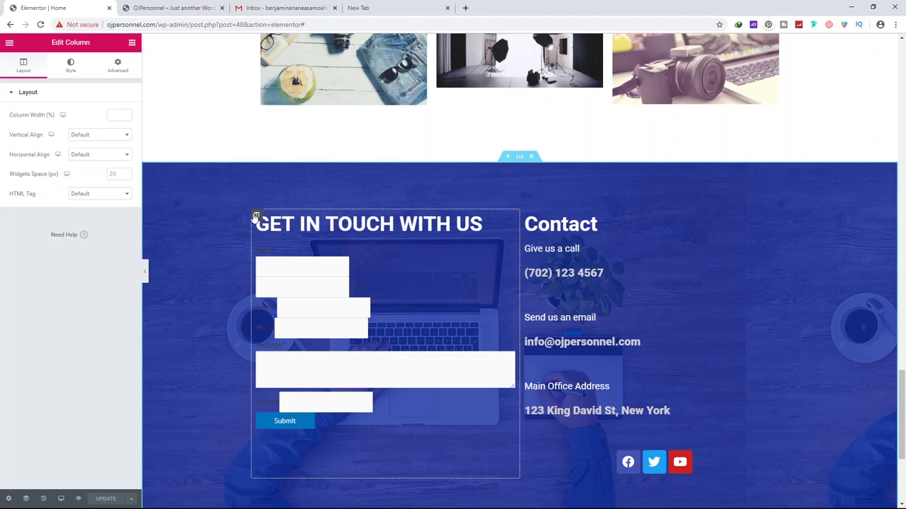
click(117, 68)
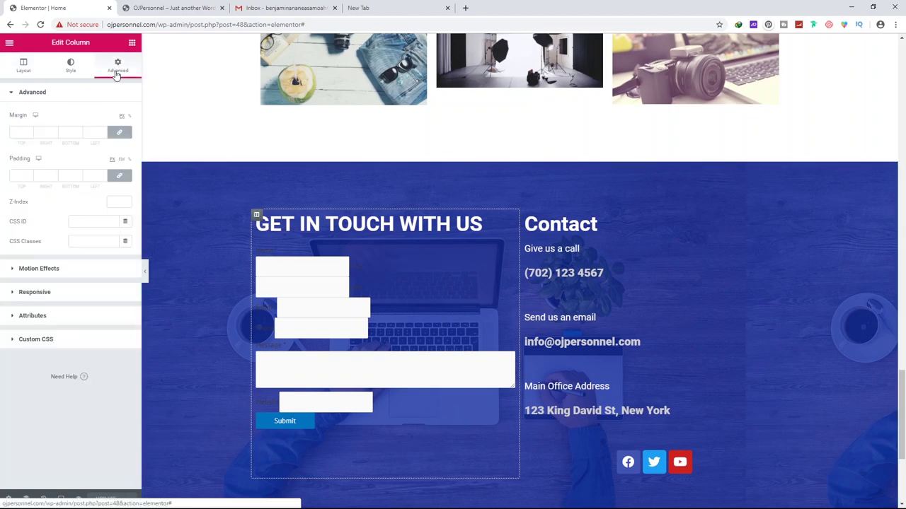
click(30, 135)
drag(29, 135, 29, 135)
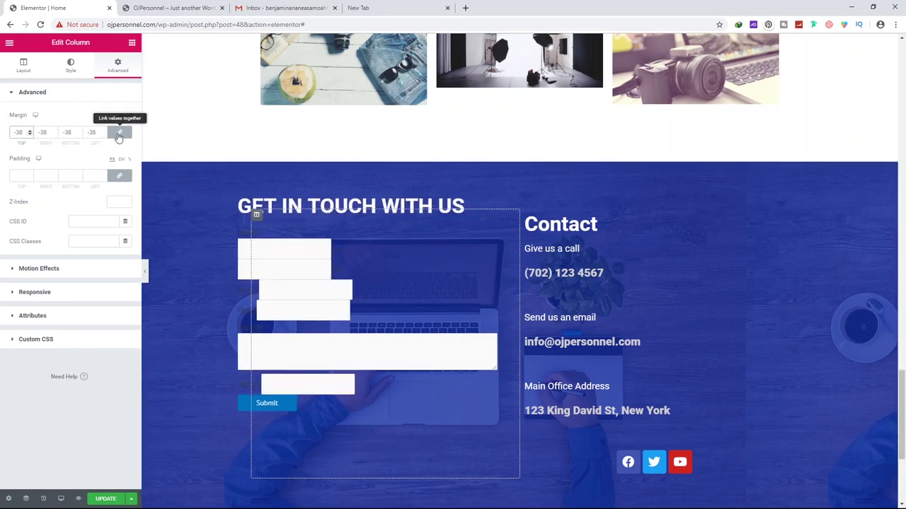
drag(99, 132, 78, 135)
key(BackSpace)
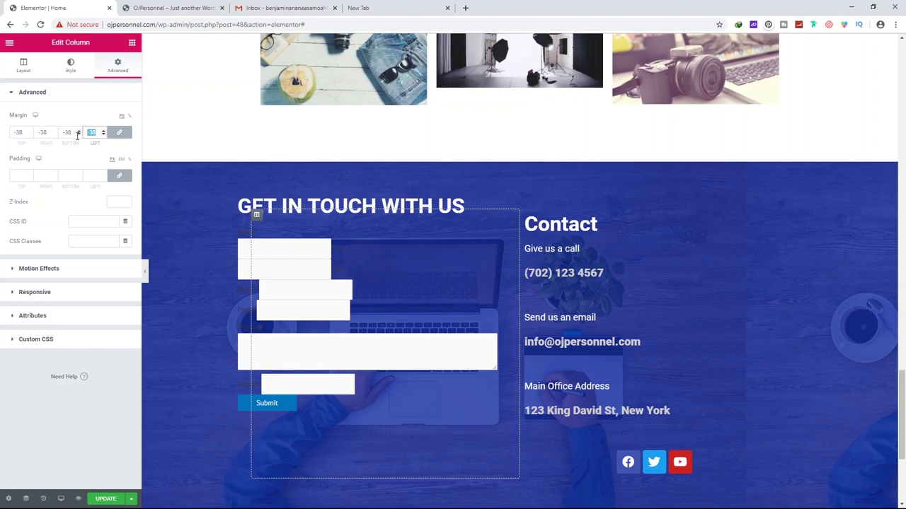
click(118, 132)
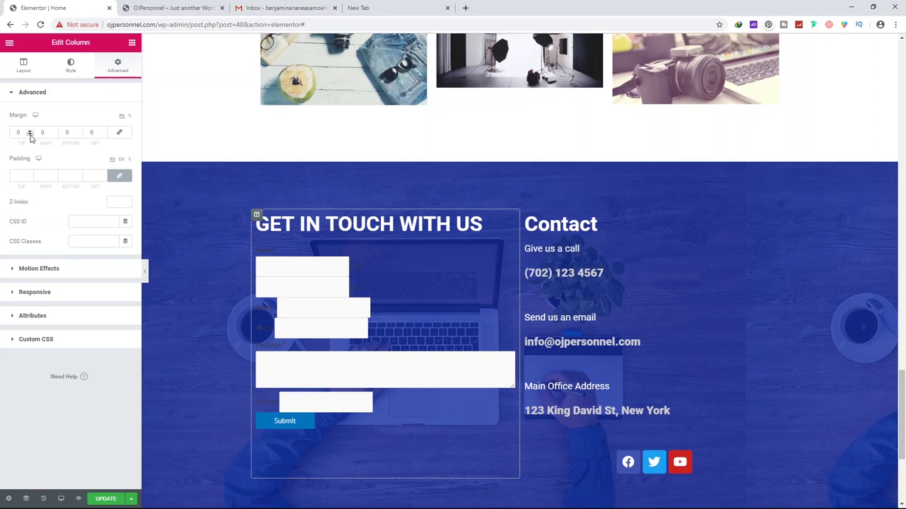
drag(30, 137, 30, 137)
drag(30, 136, 30, 136)
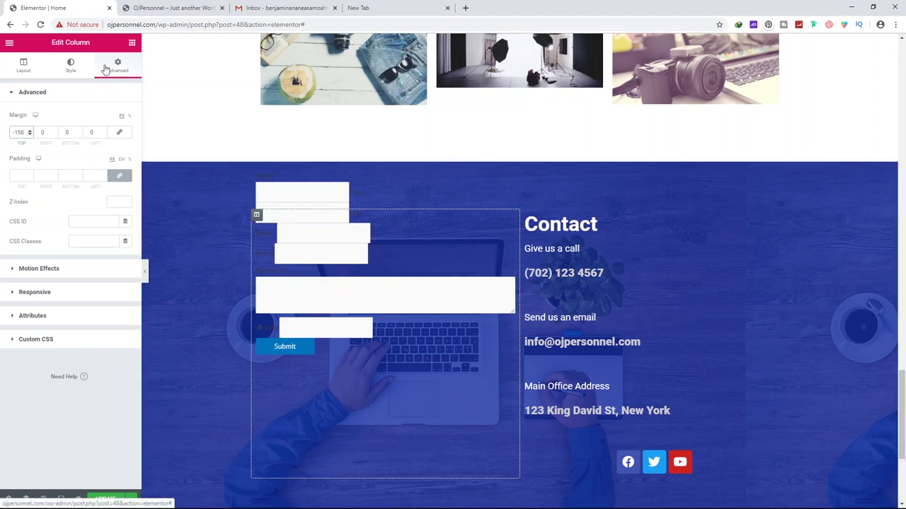
click(70, 69)
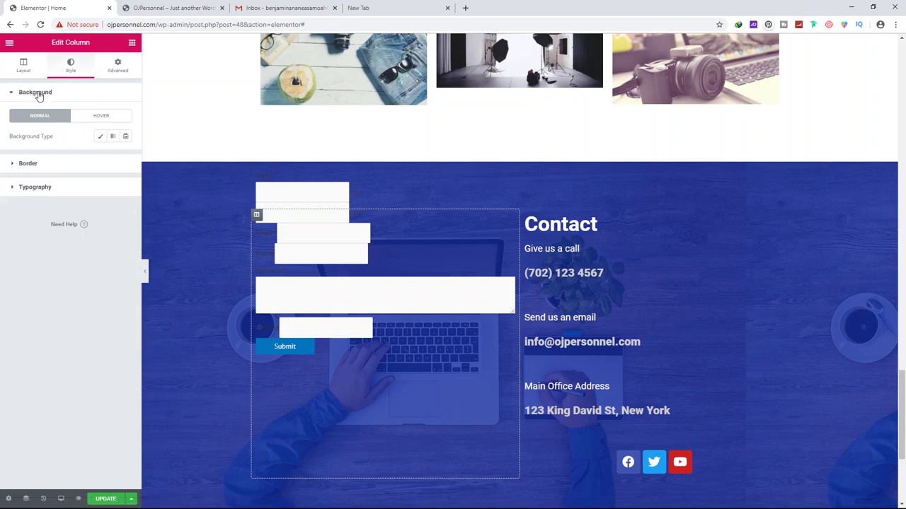
Give the form column a classic white background
click(101, 137)
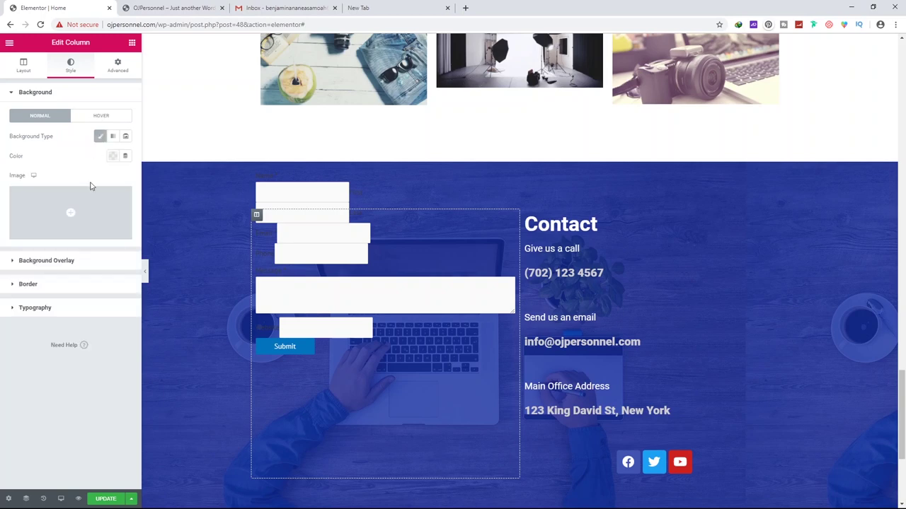
click(113, 156)
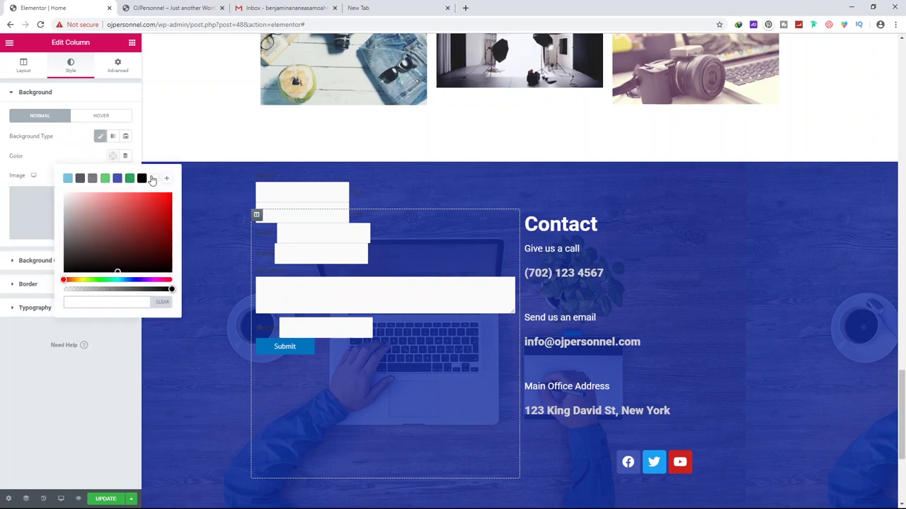
click(153, 178)
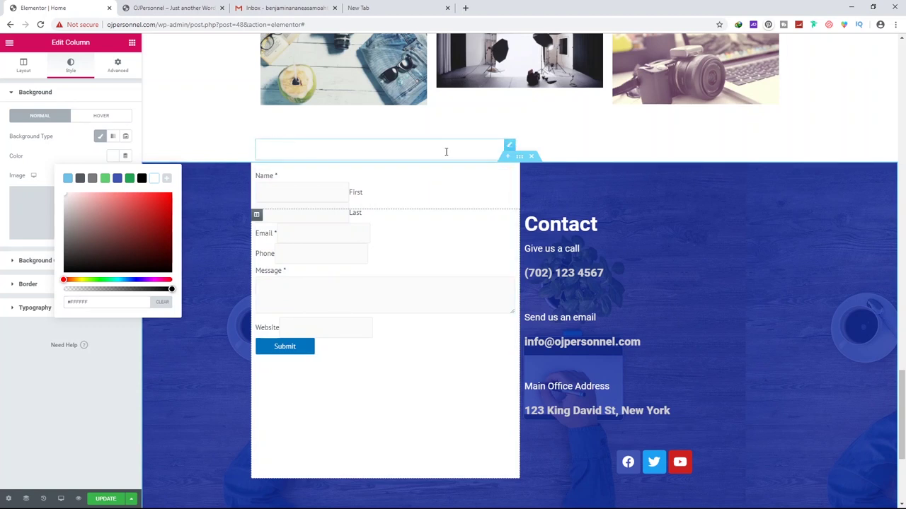
Colour the GET IN TOUCH WITH US heading text blue (#4054B2)
click(510, 149)
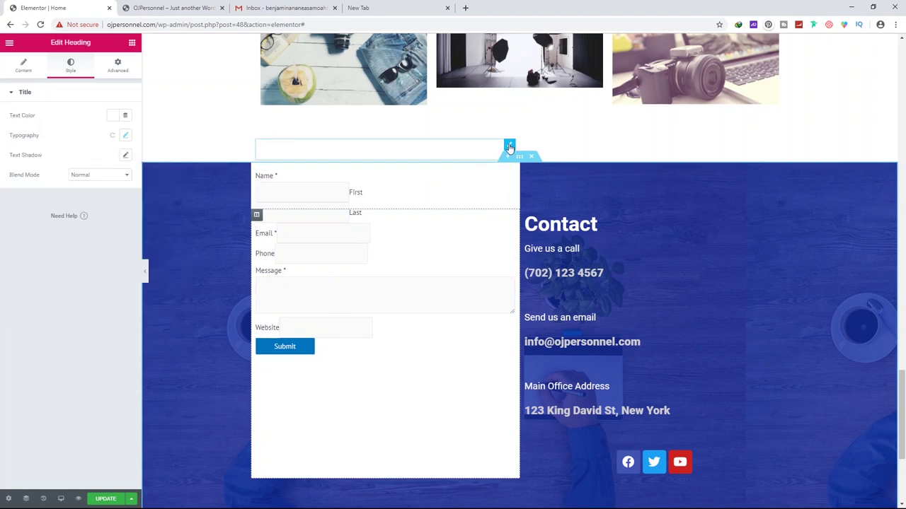
click(113, 116)
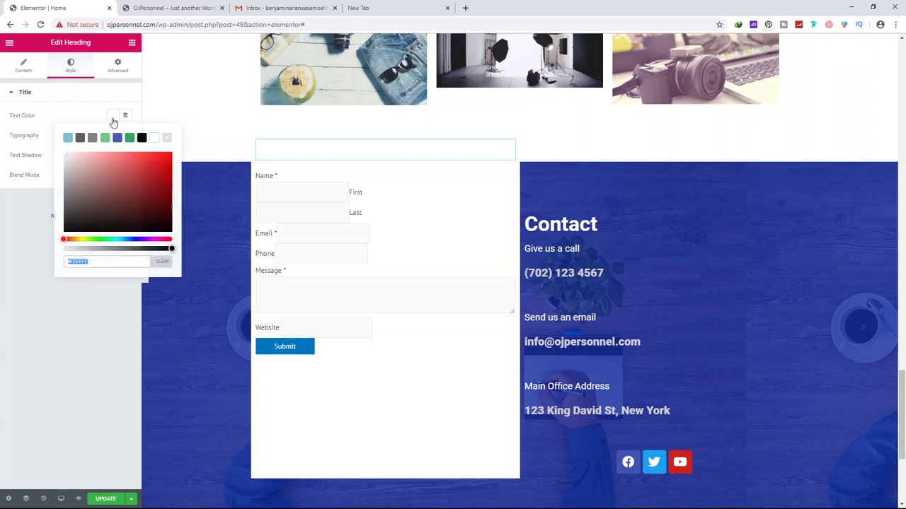
click(116, 138)
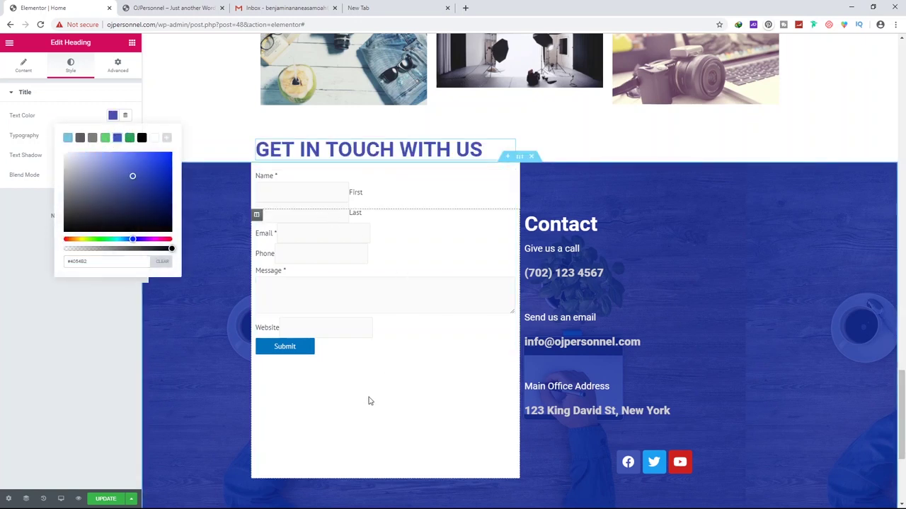
scroll(328, 230, up, 1)
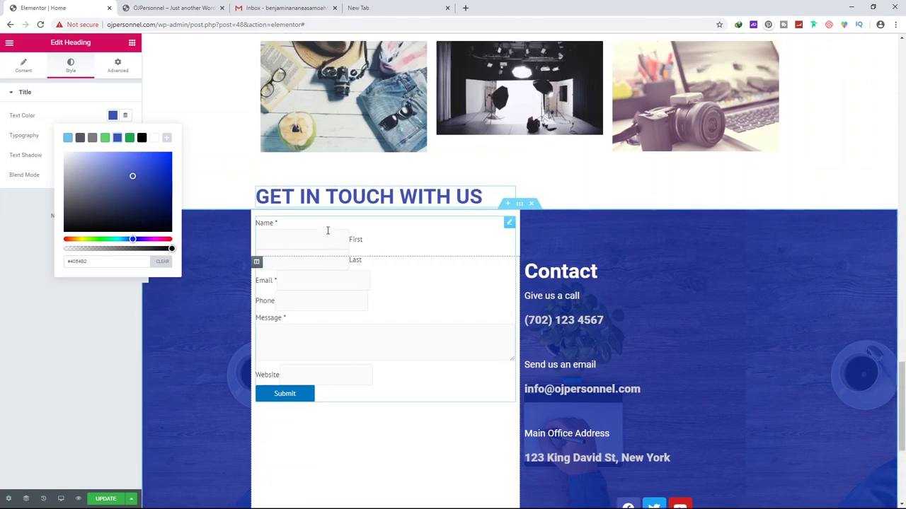
scroll(353, 288, down, 2)
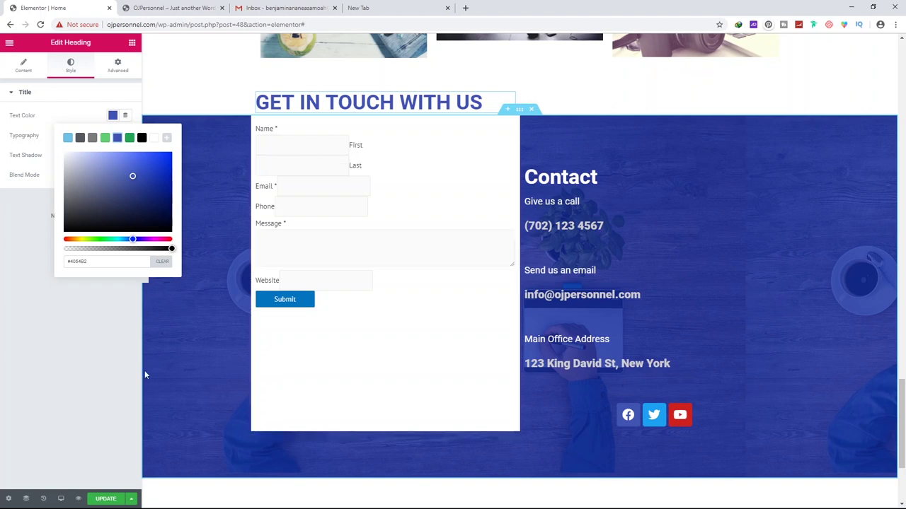
click(110, 362)
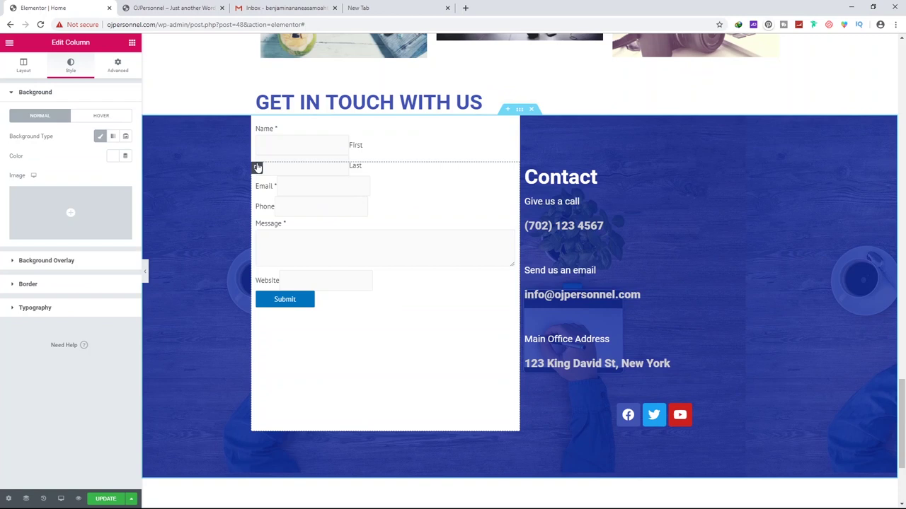
Set the form column's linked padding to 40 px on all sides
click(115, 65)
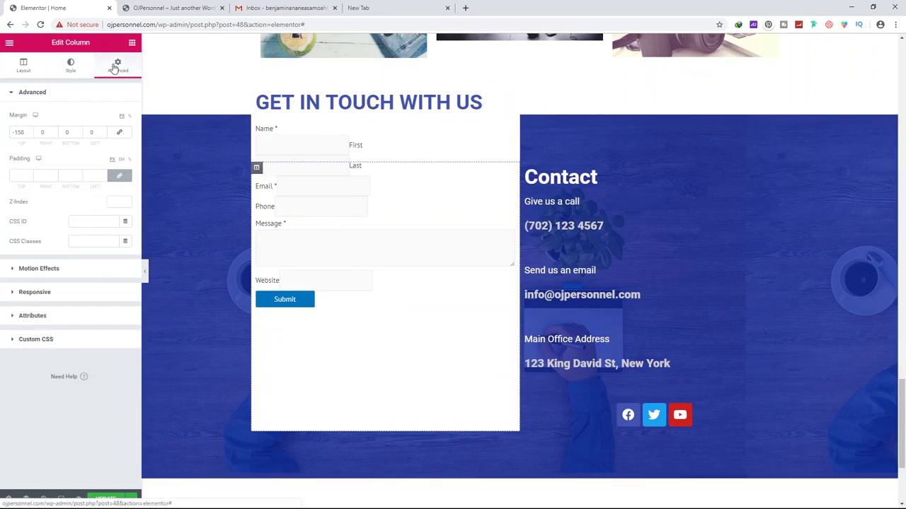
click(24, 175)
text(100)
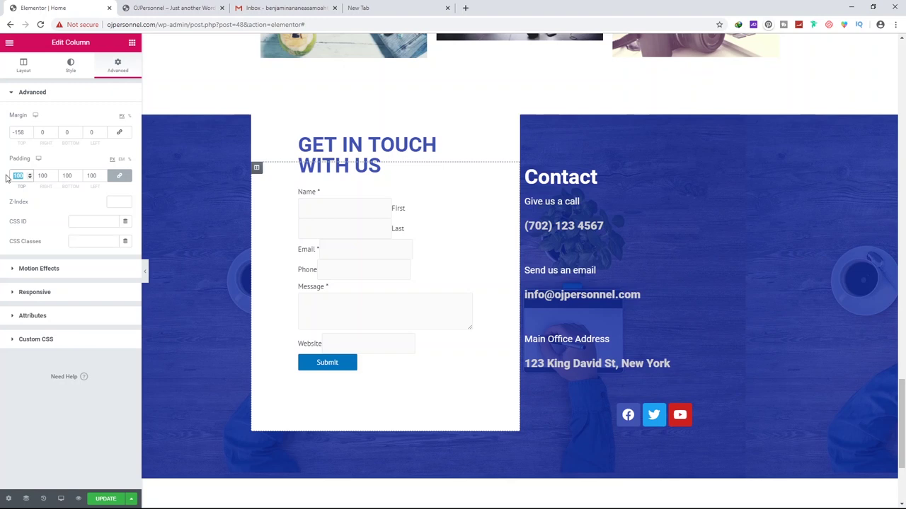
text(55)
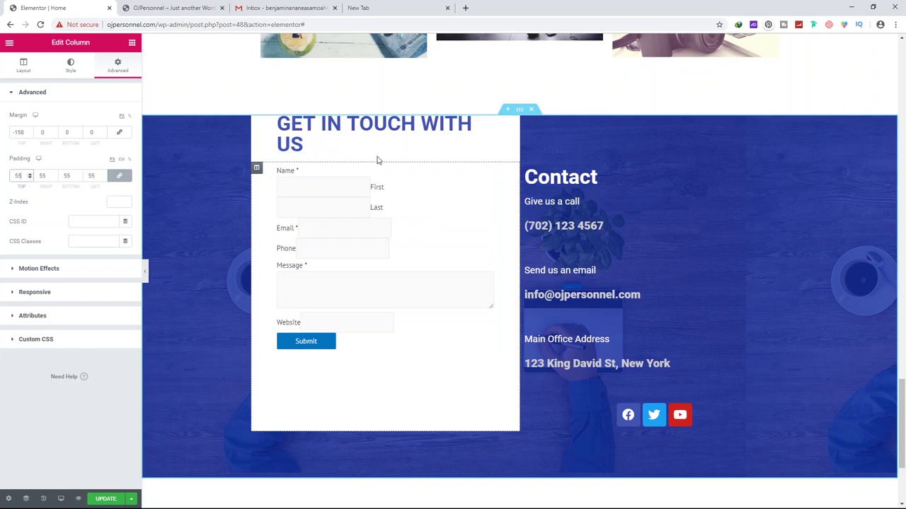
click(30, 178)
click(30, 179)
click(30, 179)
click(30, 178)
click(30, 178)
click(31, 178)
click(31, 178)
click(30, 178)
click(30, 178)
click(29, 179)
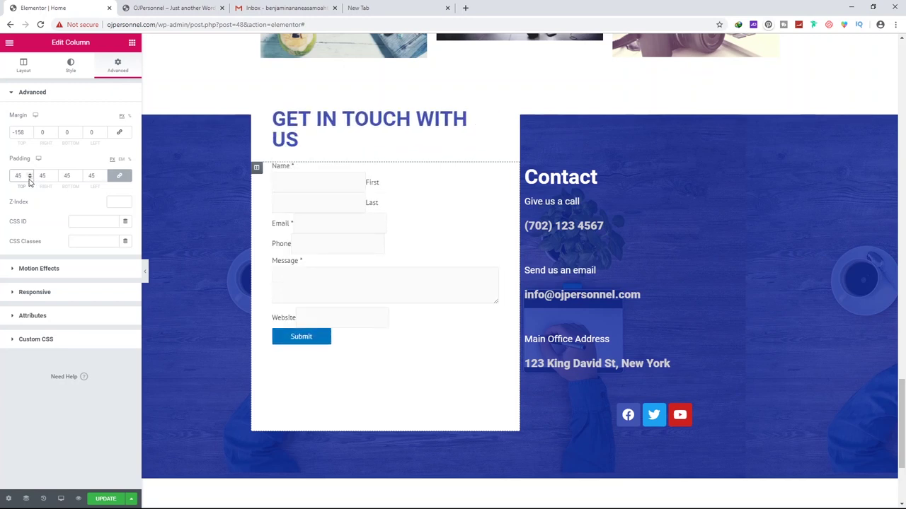
click(30, 178)
click(31, 178)
click(31, 178)
click(31, 178)
click(31, 178)
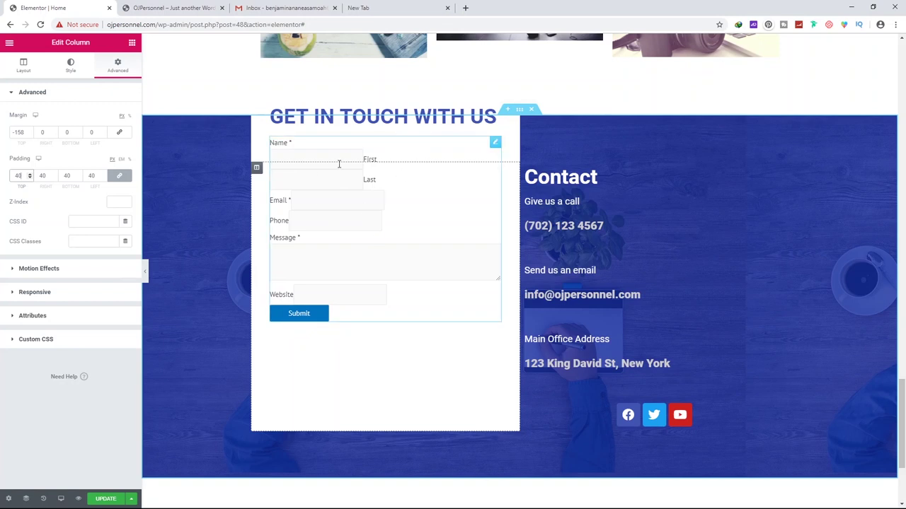
Update the page and reload the site preview
click(103, 499)
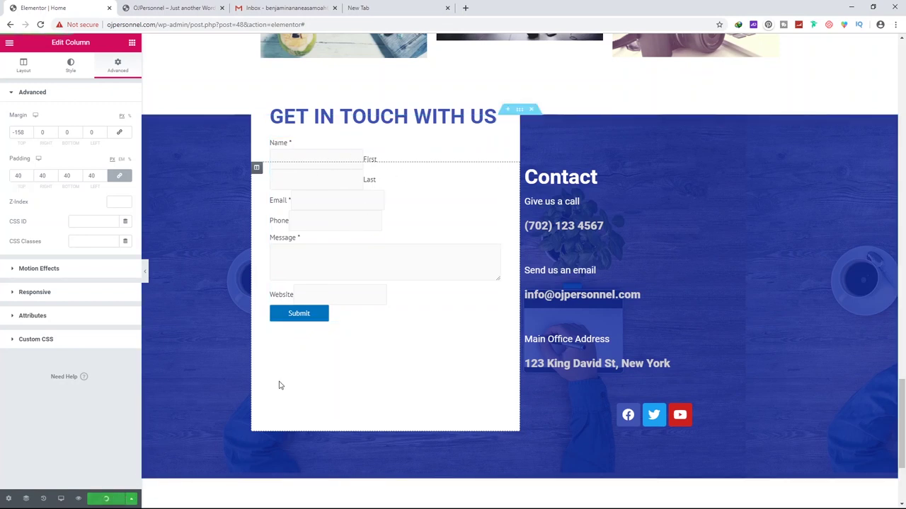
click(183, 5)
key(F5)
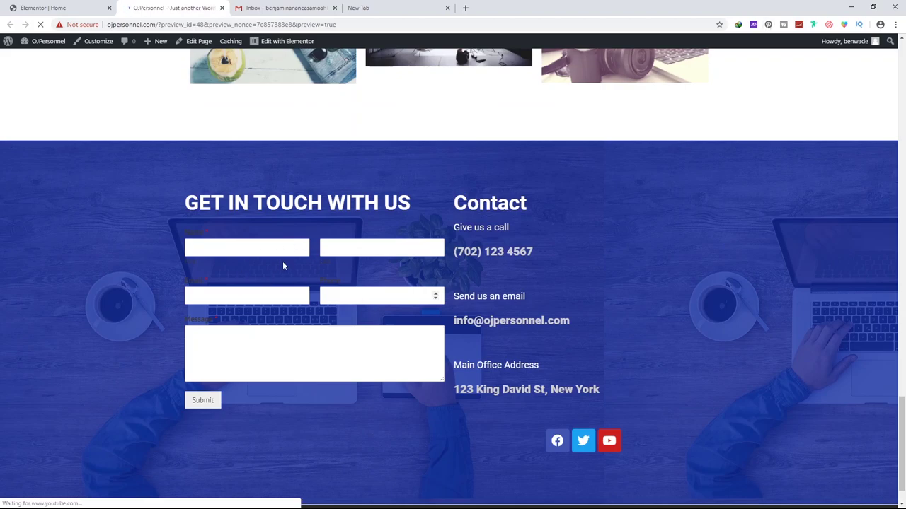
Scroll the preview to the white padded form card, then return to the Elementor editor
scroll(334, 291, down, 15)
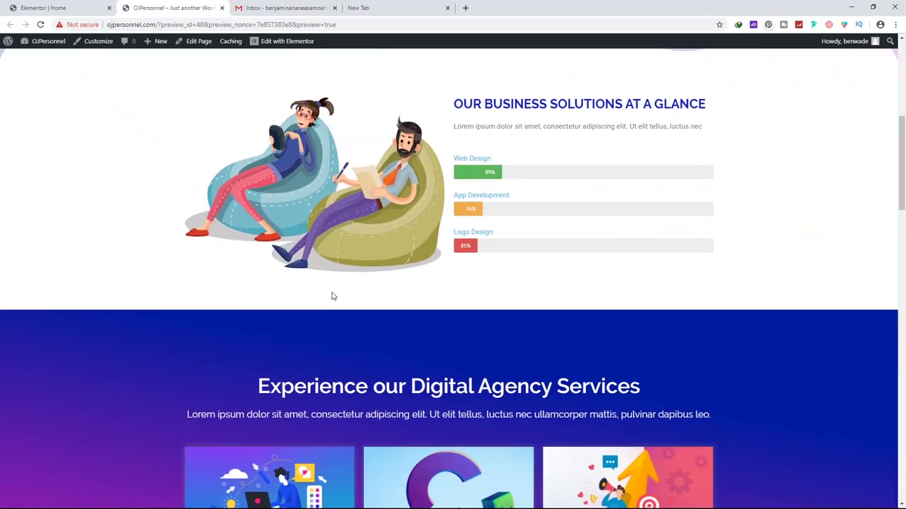
scroll(332, 292, down, 9)
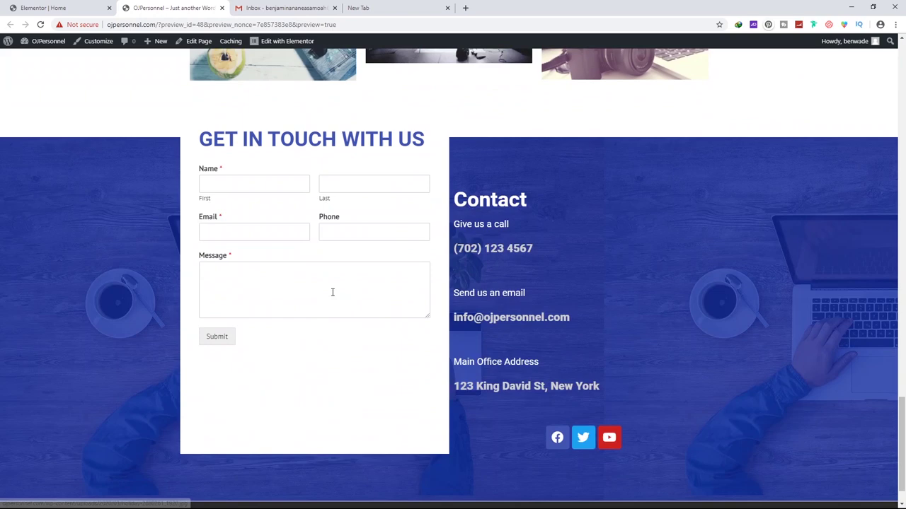
scroll(332, 291, up, 2)
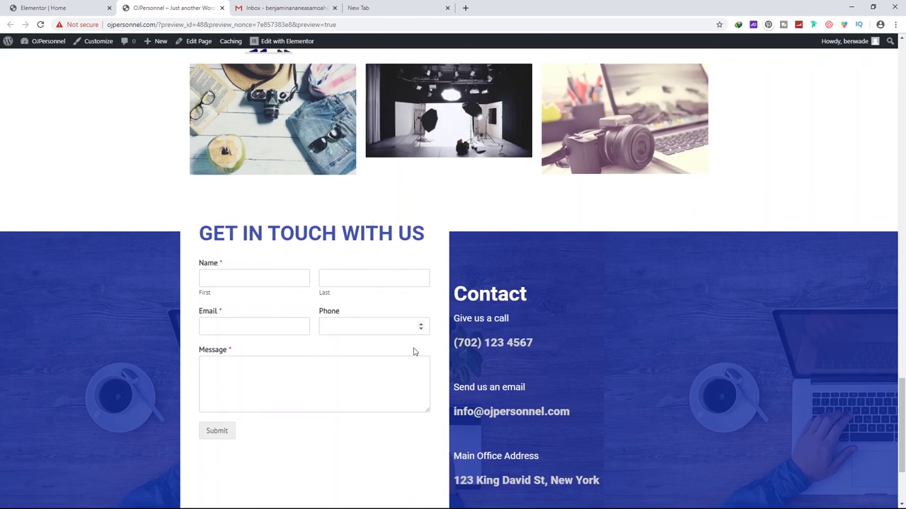
scroll(380, 347, down, 3)
key(ctrl+shift+Tab)
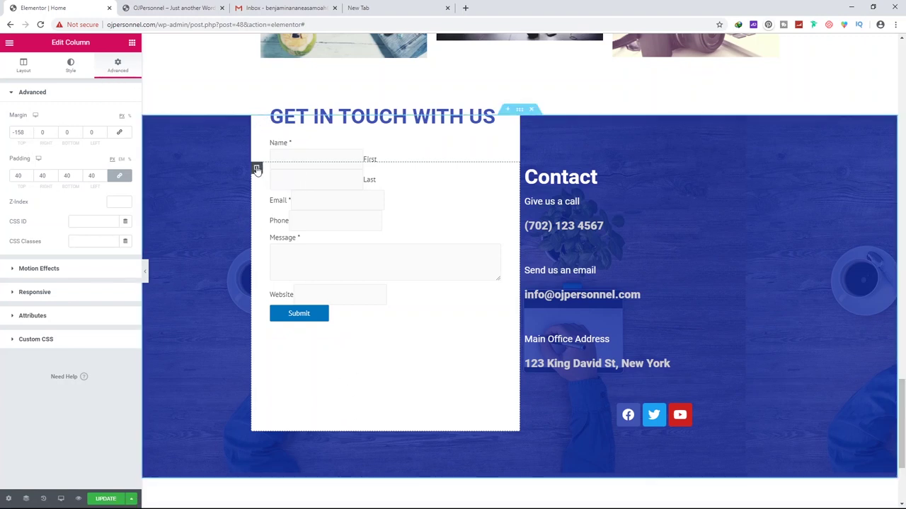
Set the form column's bottom margin to 158 px and update the page
drag(256, 168, 370, 413)
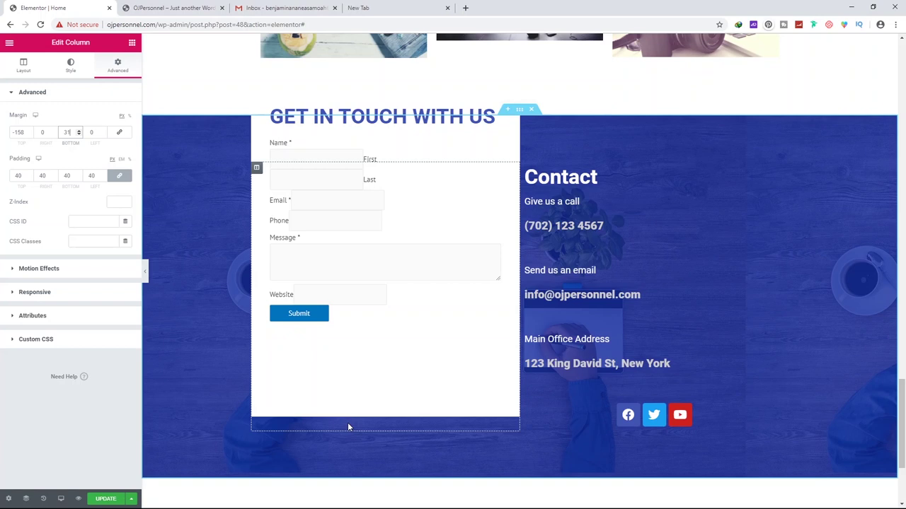
scroll(78, 132, up, 20)
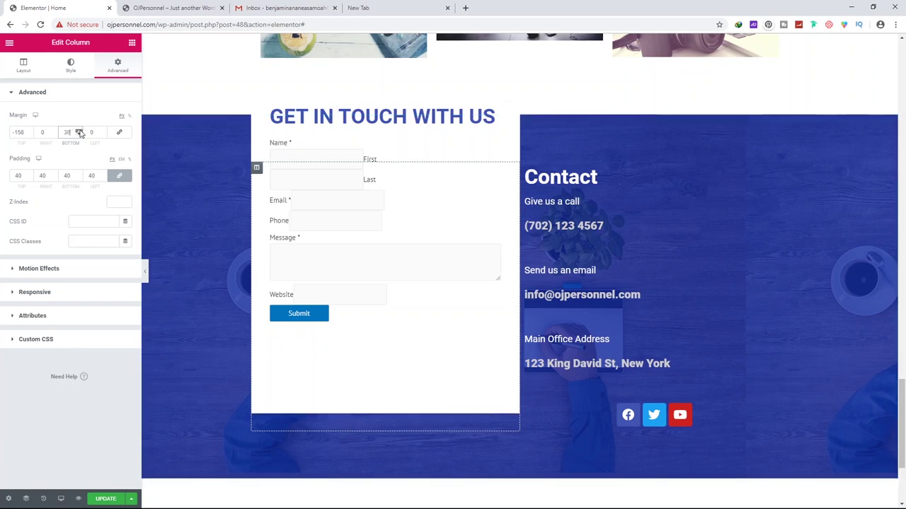
scroll(79, 132, up, 20)
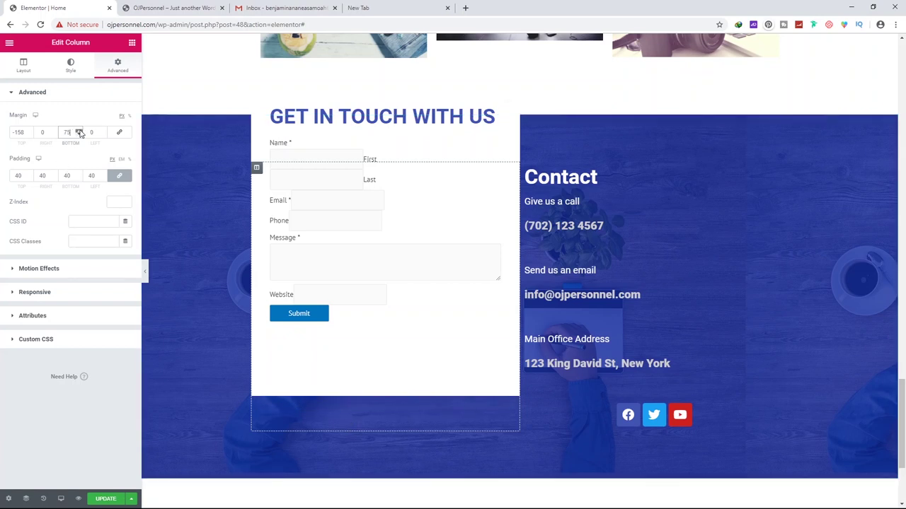
scroll(79, 133, up, 20)
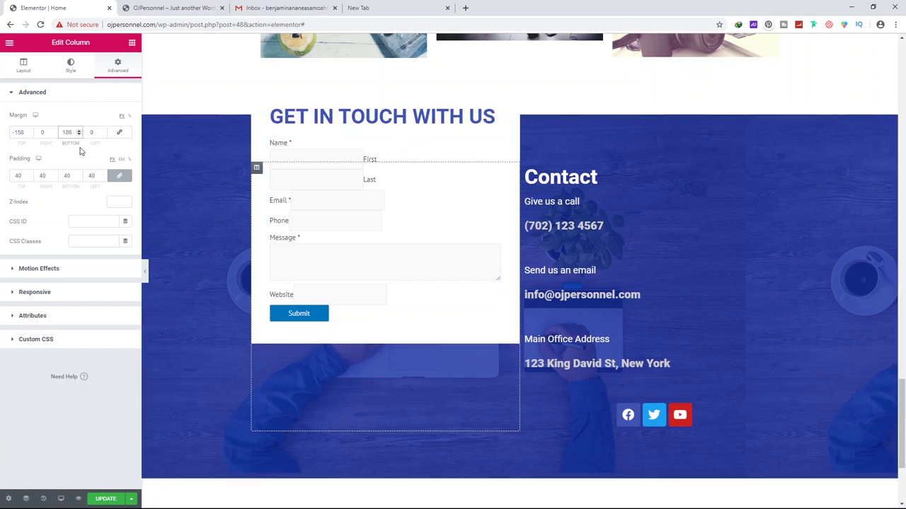
text(158)
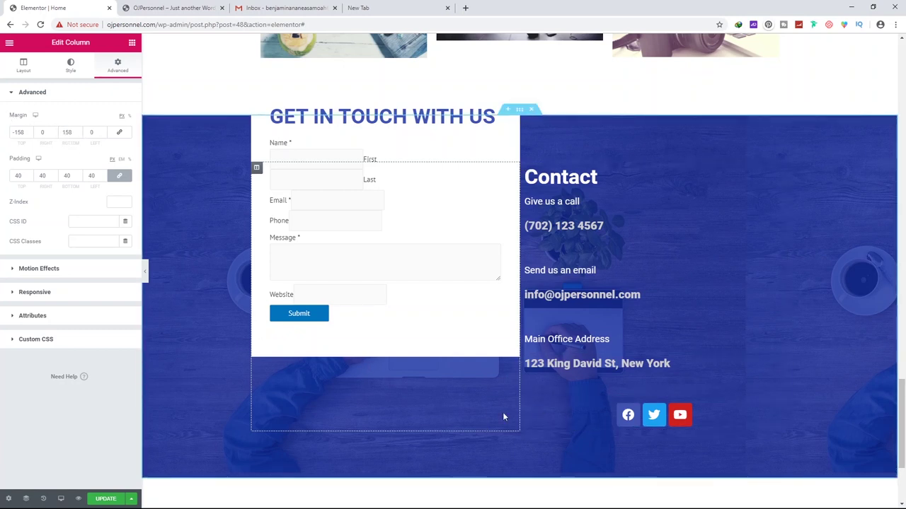
click(106, 499)
click(525, 168)
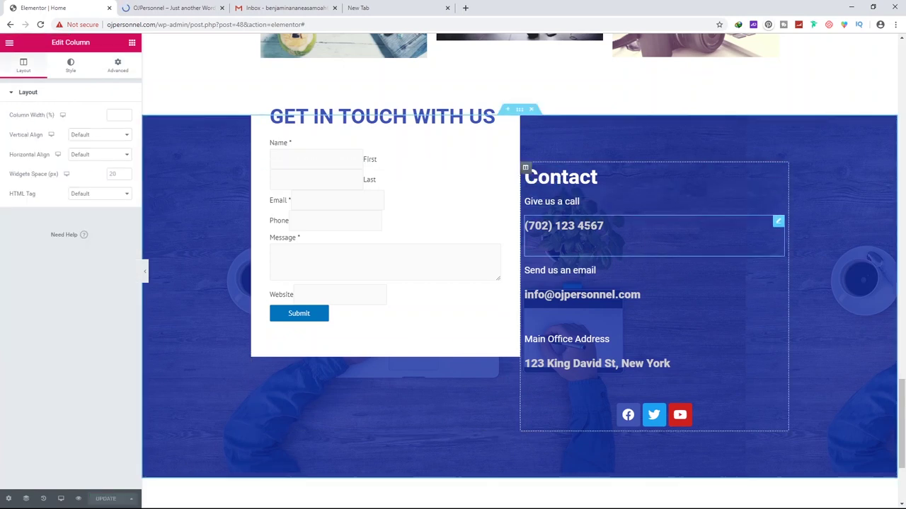
Set the Contact column's padding to 80
click(124, 70)
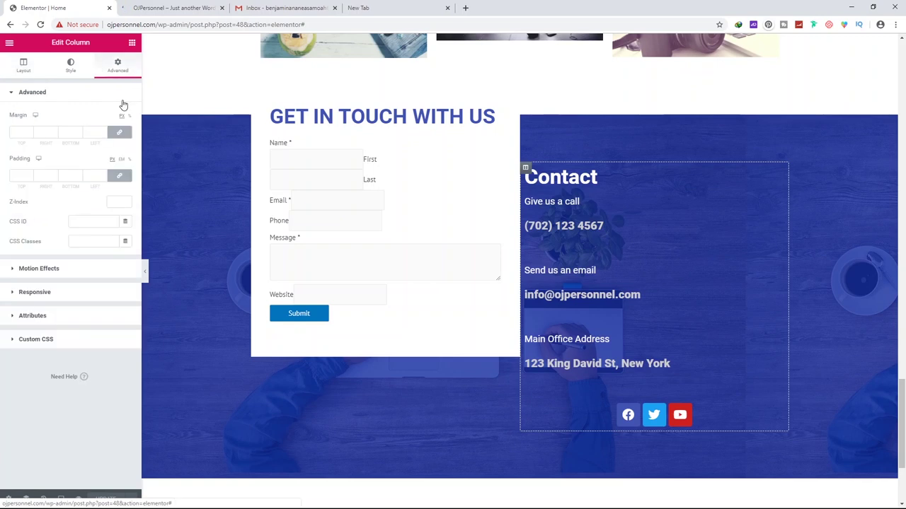
click(21, 176)
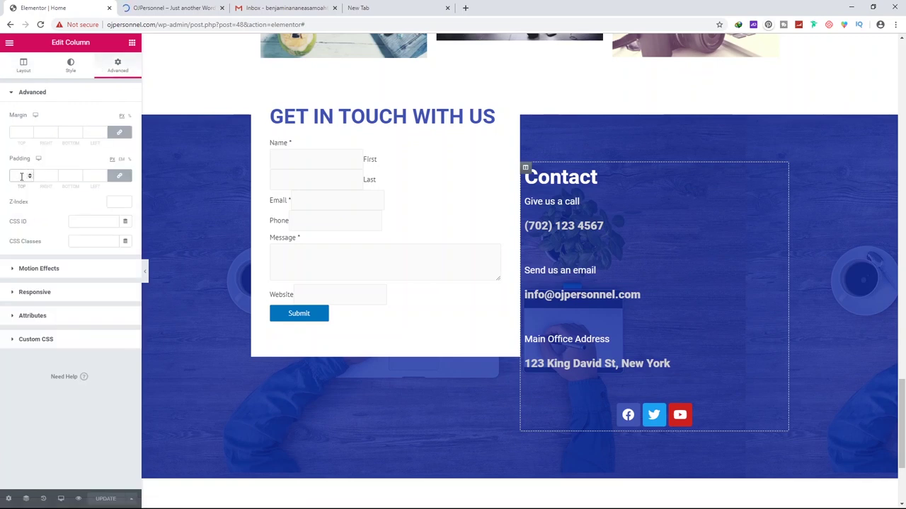
text(50)
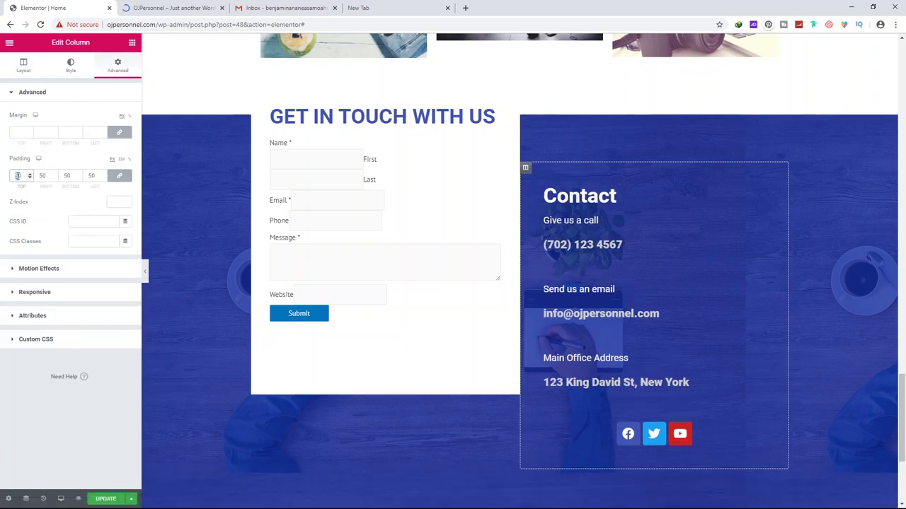
key(BackSpace)
key(BackSpace)
text(80)
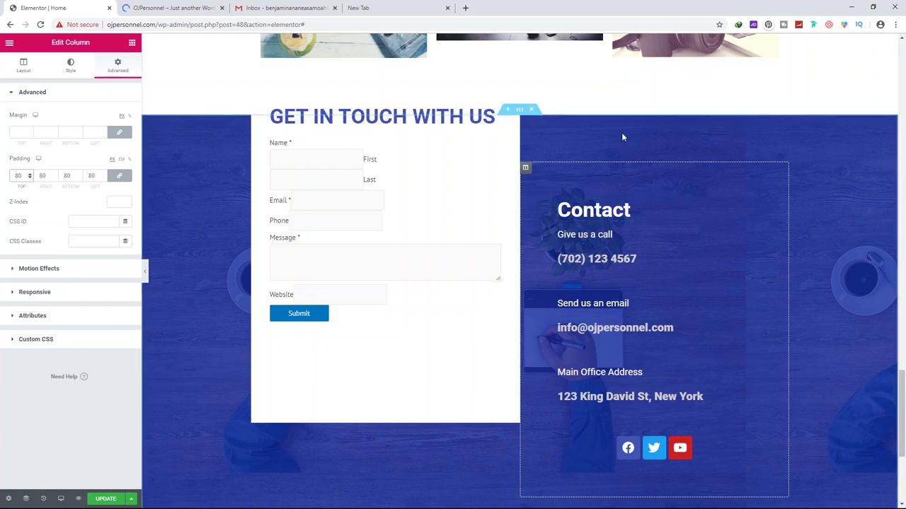
Clear and unlink the Contact column's margins, setting the top margin to -140
click(24, 132)
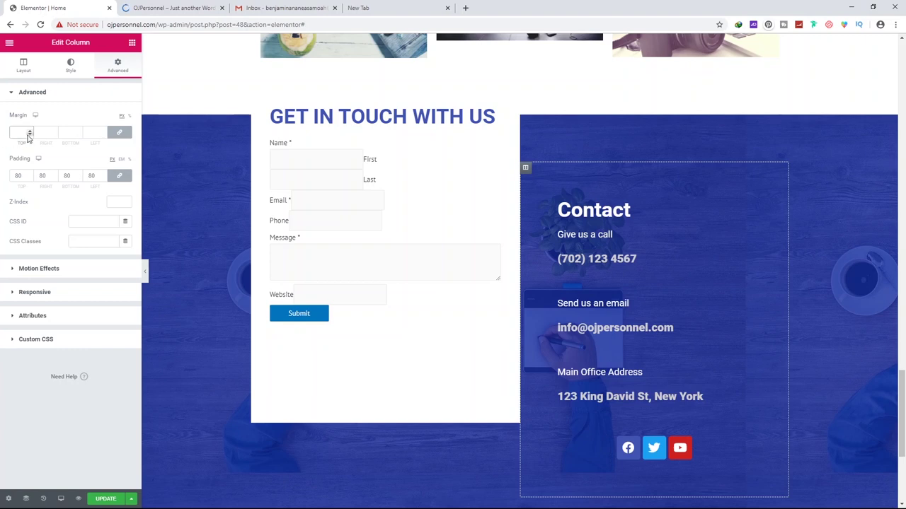
drag(30, 136, 30, 136)
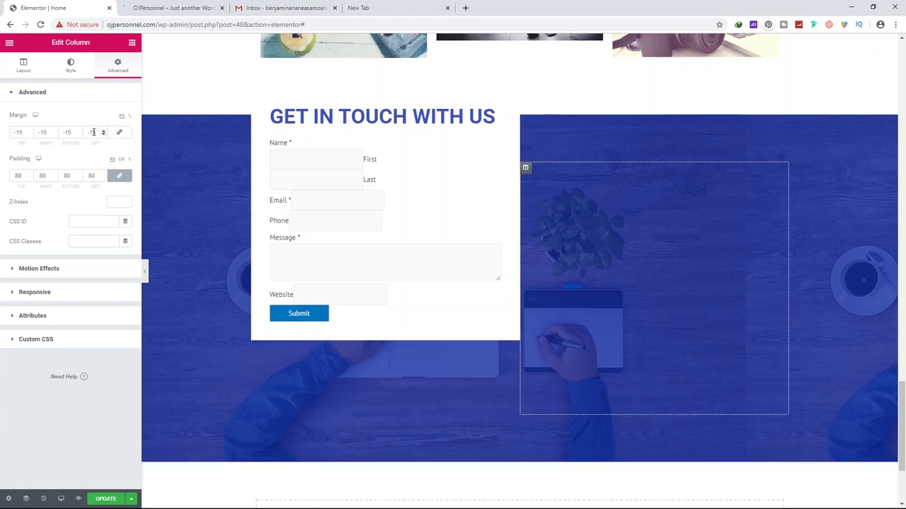
drag(94, 133, 73, 133)
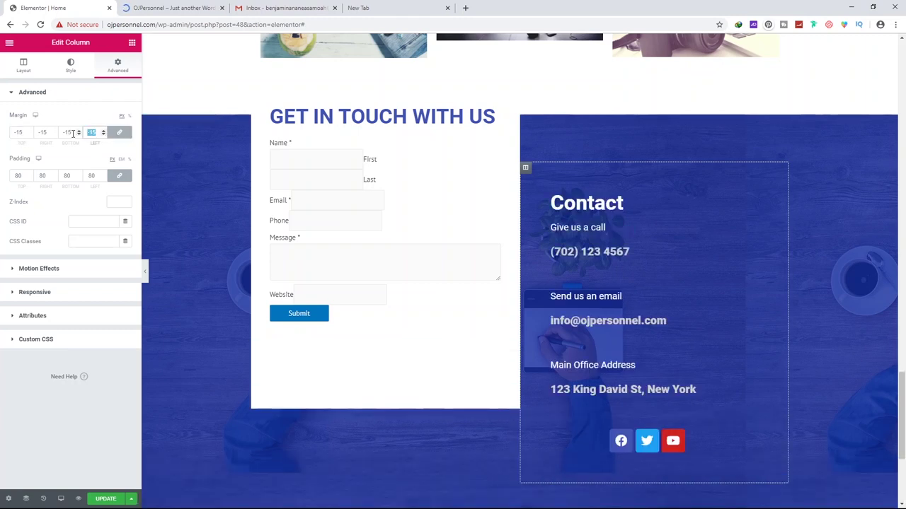
key(BackSpace)
click(119, 132)
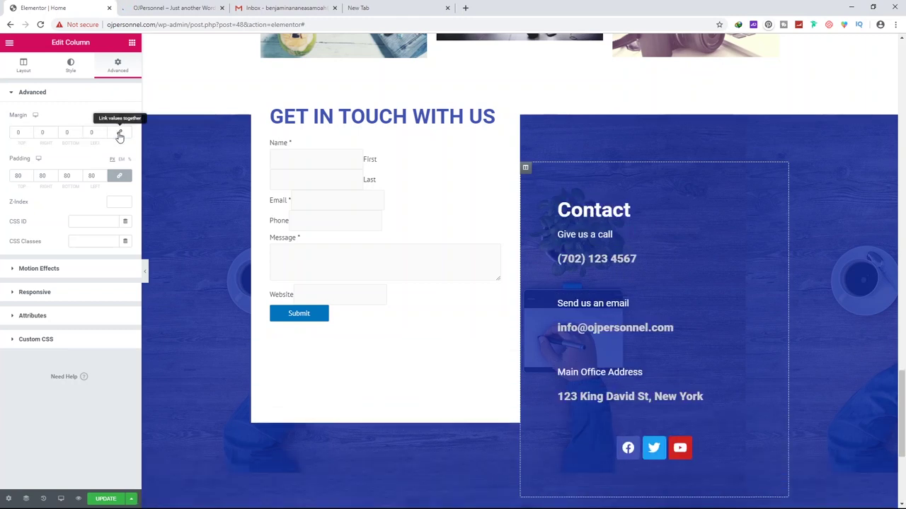
drag(29, 134, 29, 133)
click(29, 130)
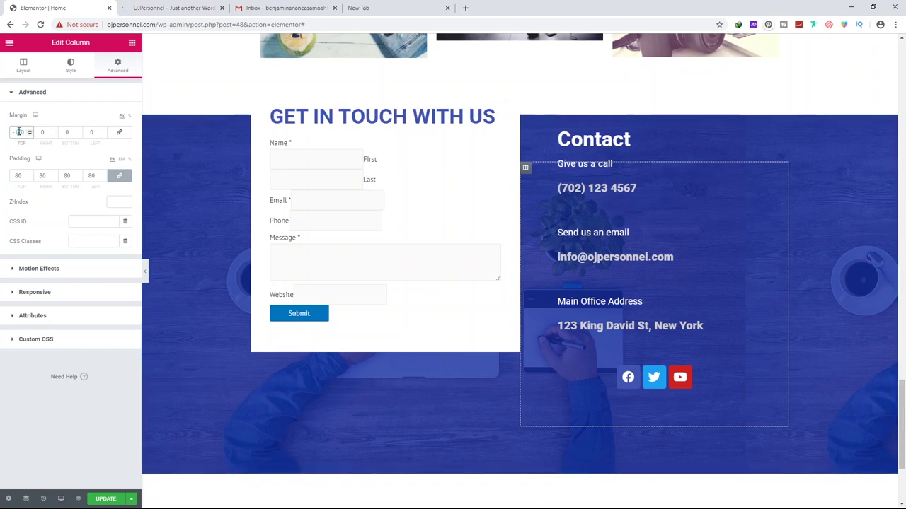
text(-140)
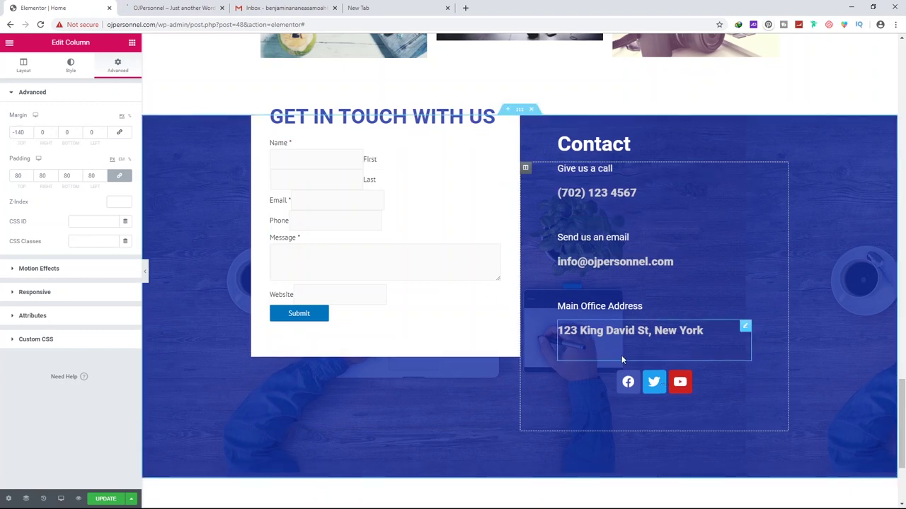
Update the page, set the social icons' alignment to left, and update again
click(106, 500)
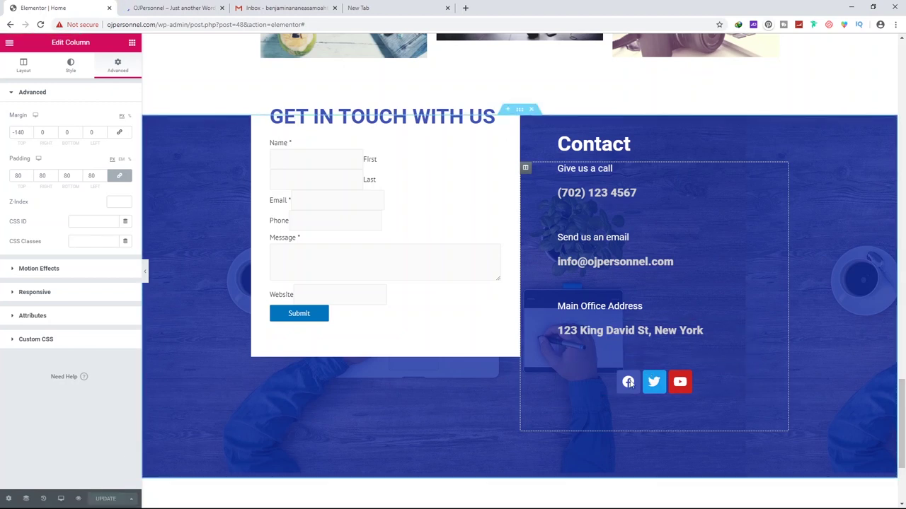
click(745, 377)
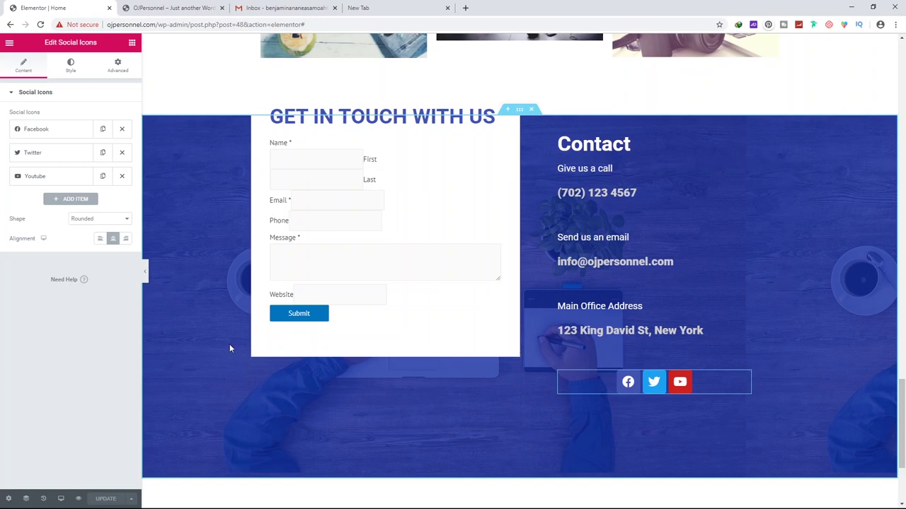
click(101, 239)
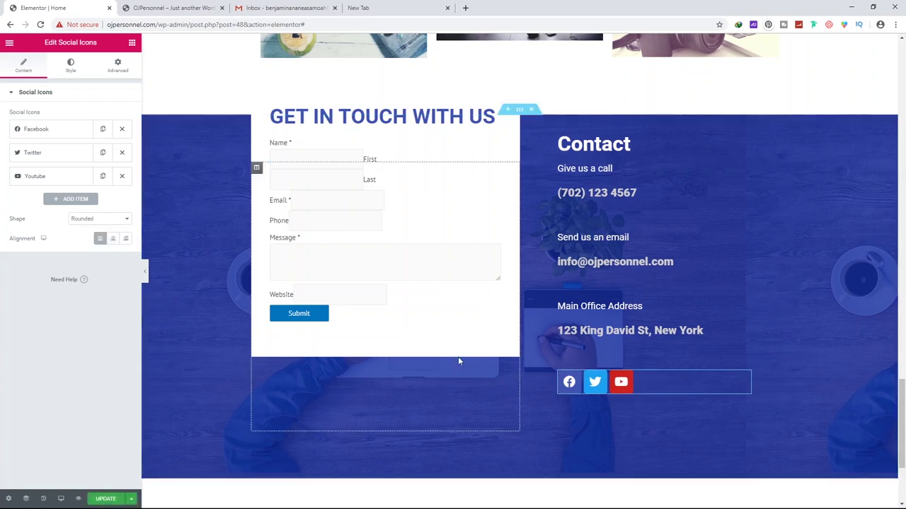
click(111, 501)
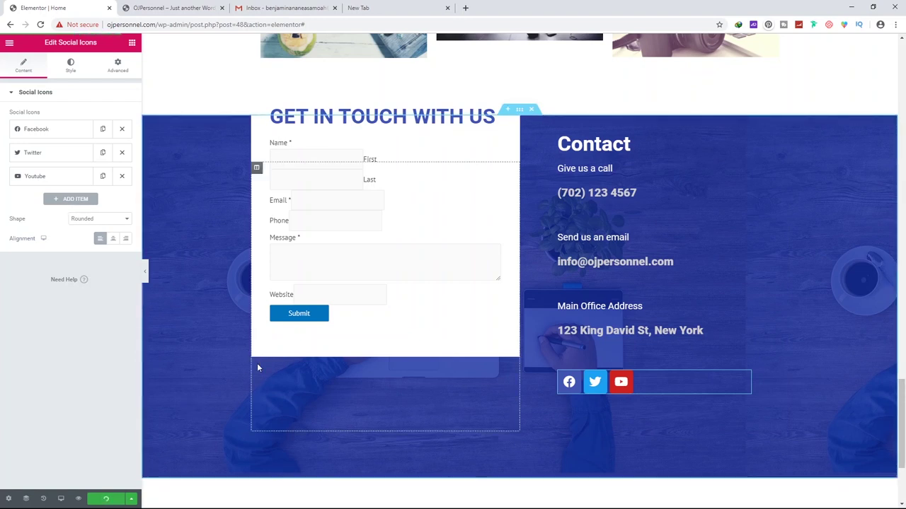
click(256, 169)
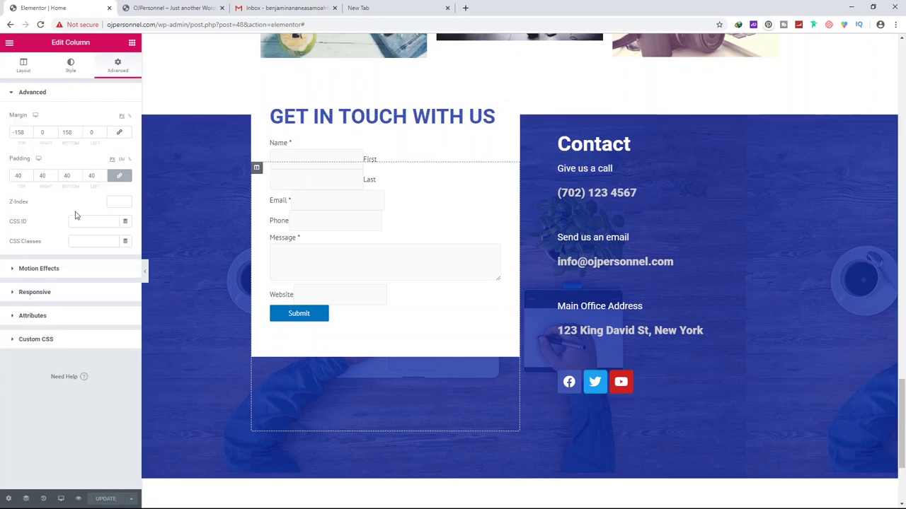
Give the form column a Solid border type with a light grey border colour
click(71, 67)
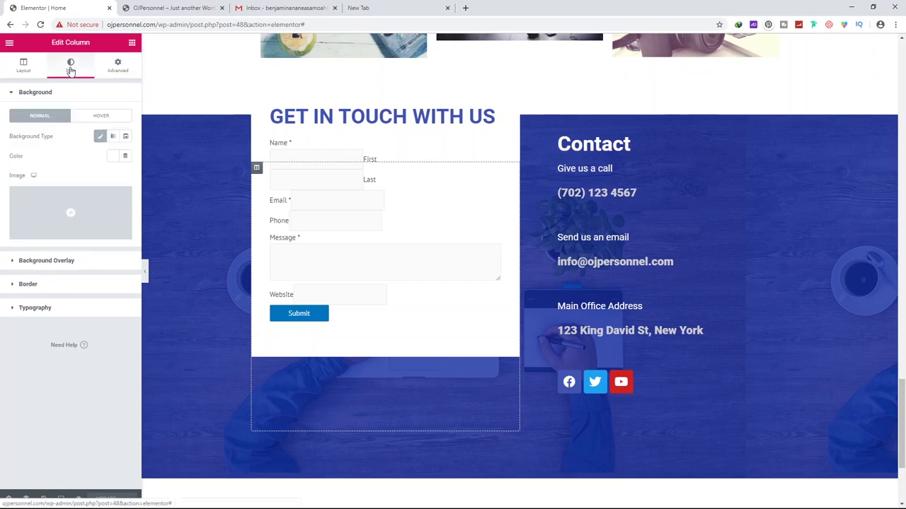
click(29, 284)
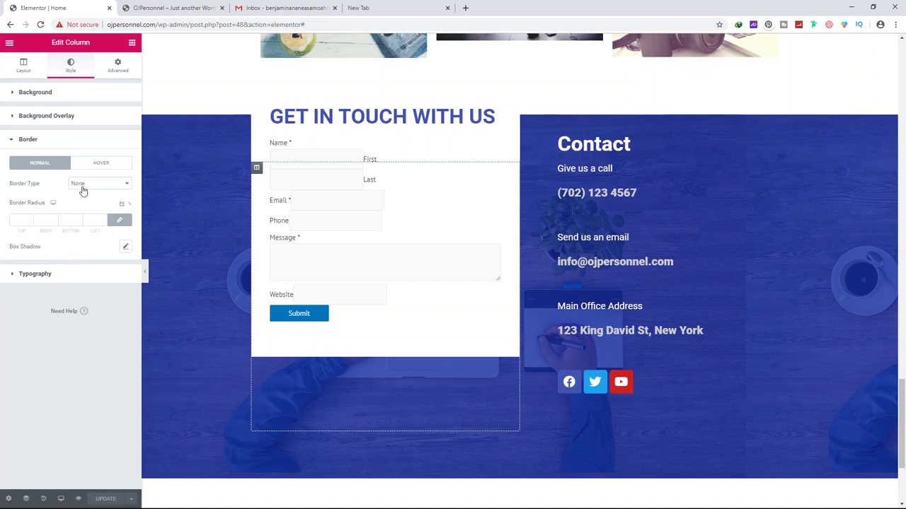
click(97, 185)
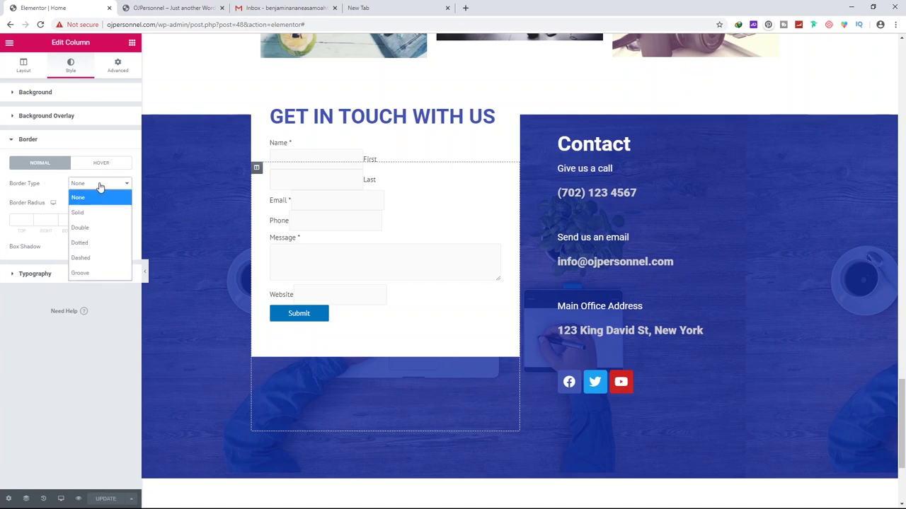
click(81, 213)
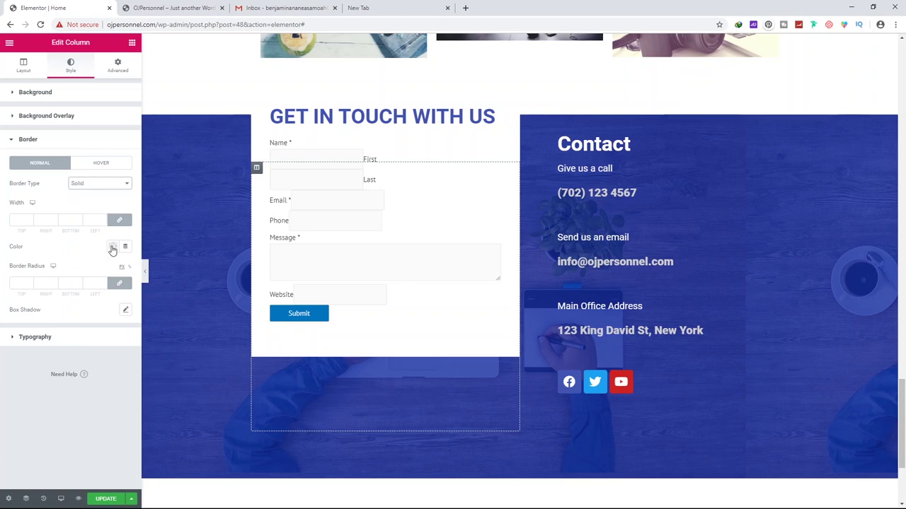
click(113, 246)
mouse_move(78, 298)
mouse_down()
mouse_move(64, 307)
mouse_move(63, 296)
mouse_up()
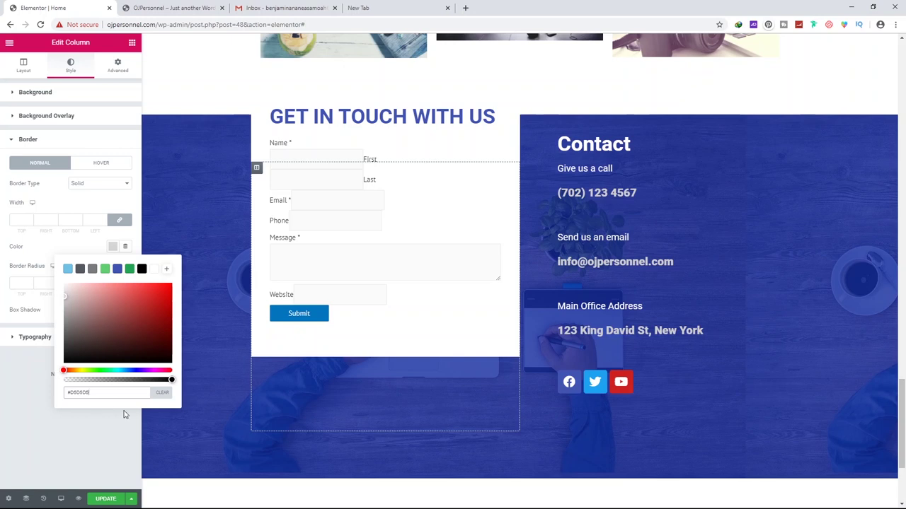
click(30, 385)
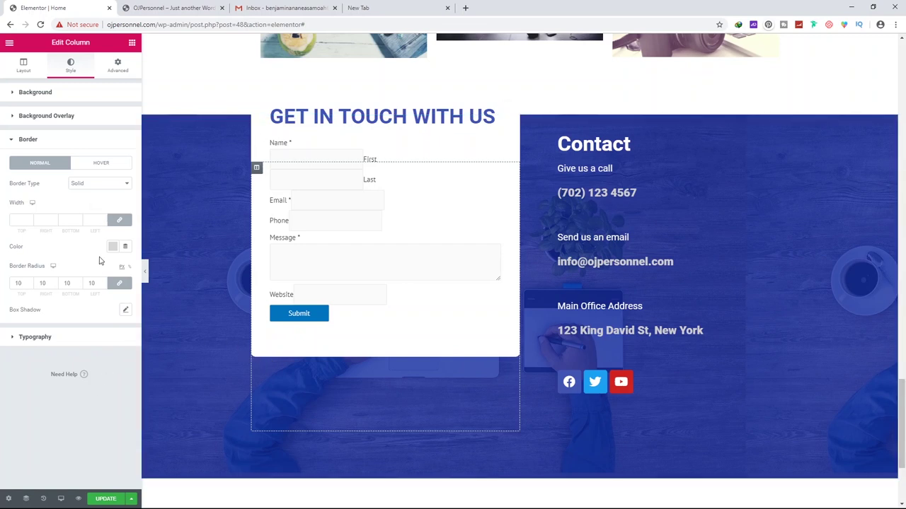
click(125, 311)
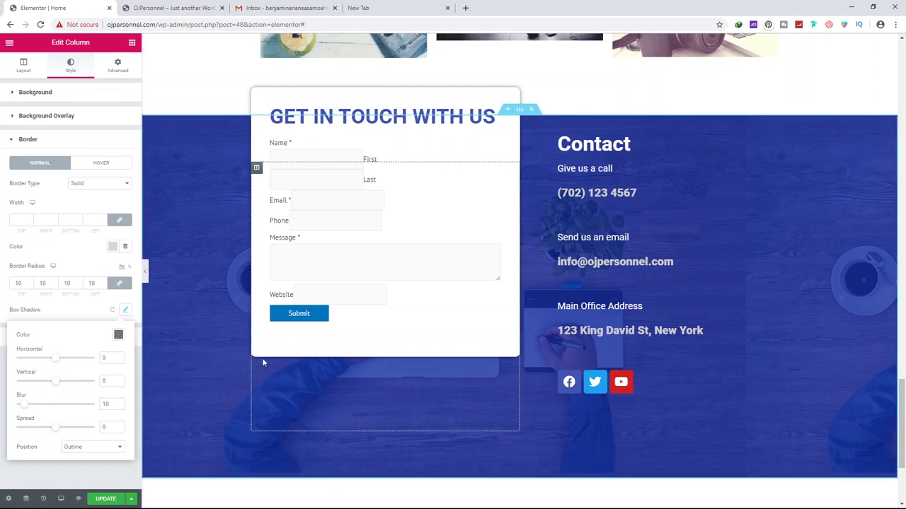
Set the form card's box shadow to white with blur 5 and a minimal spread
click(119, 335)
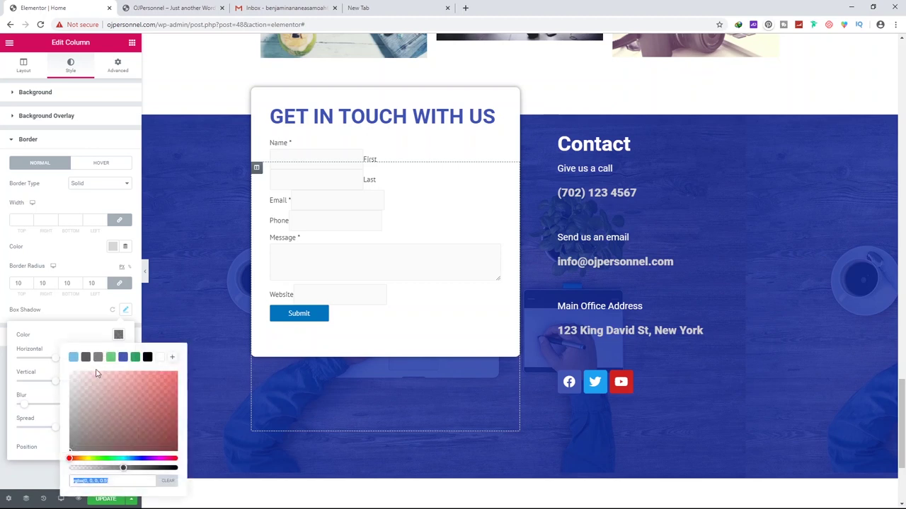
click(163, 358)
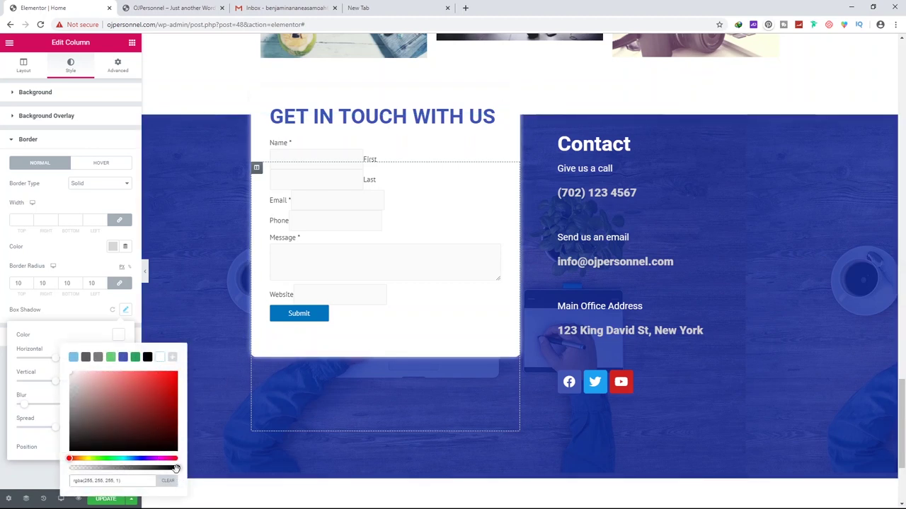
click(85, 338)
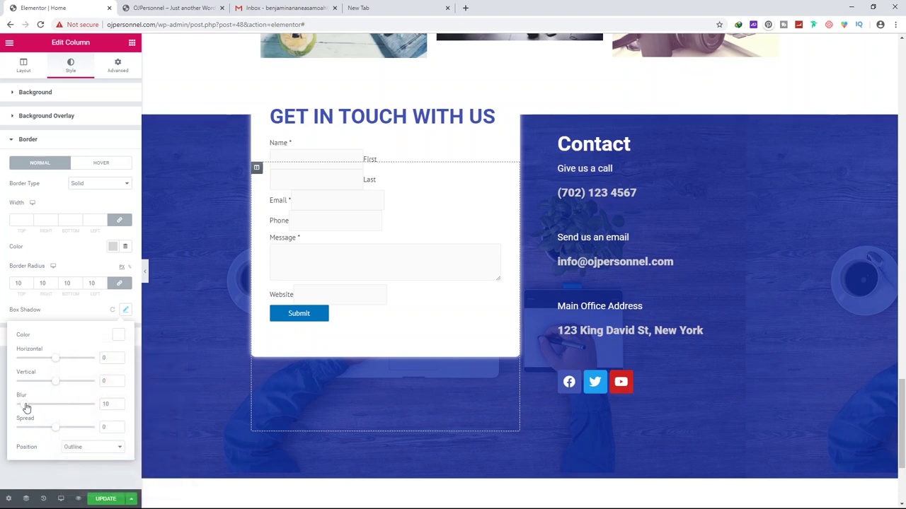
drag(27, 408, 23, 408)
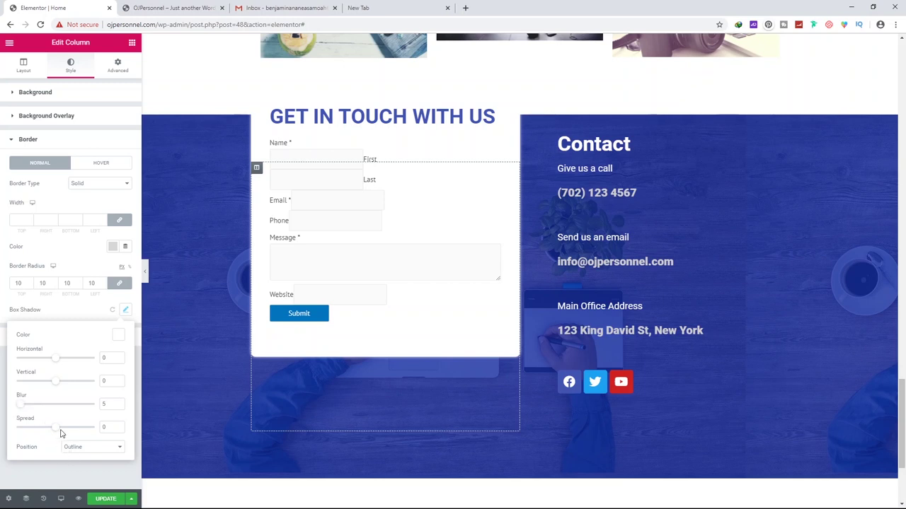
drag(57, 433, 58, 433)
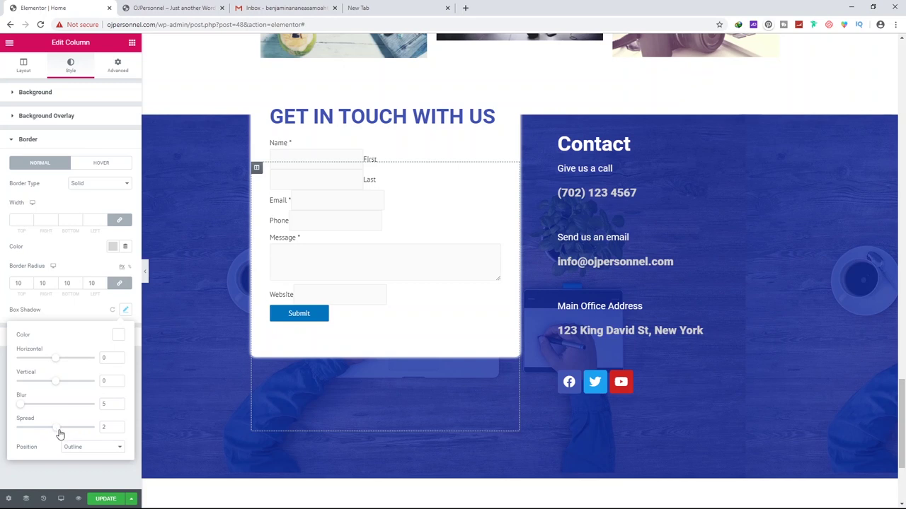
drag(58, 434, 57, 434)
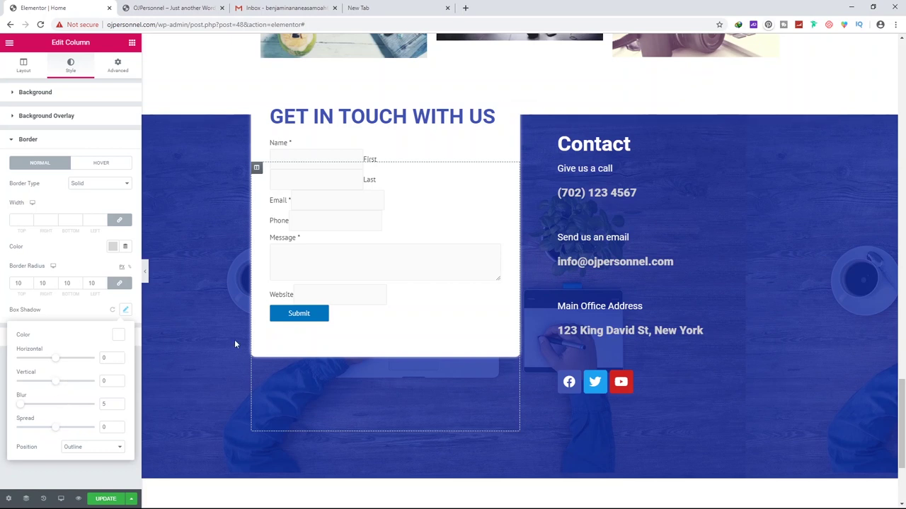
scroll(236, 344, up, 2)
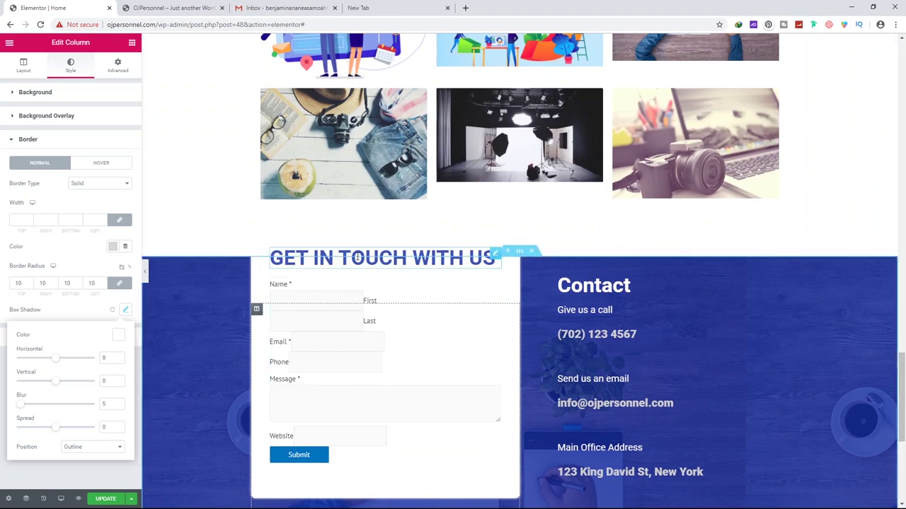
click(90, 312)
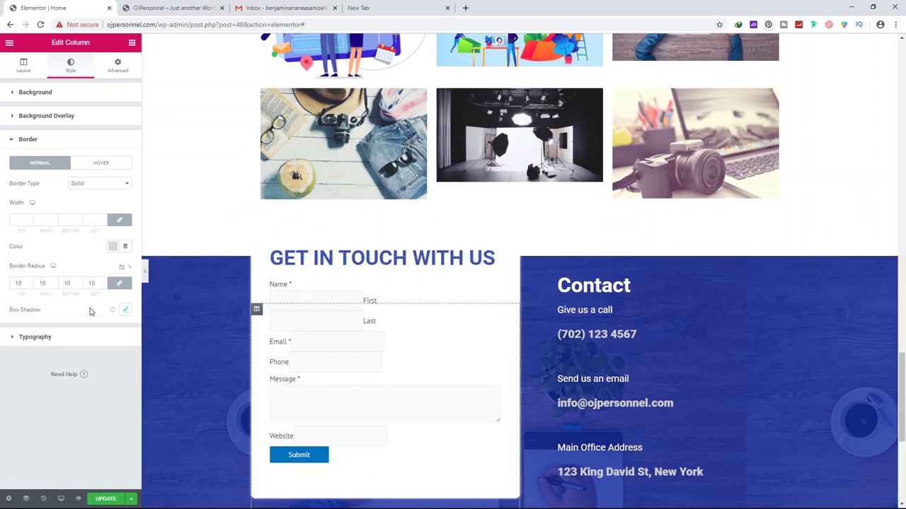
Make the card border black and 1 px wide on all sides
click(112, 247)
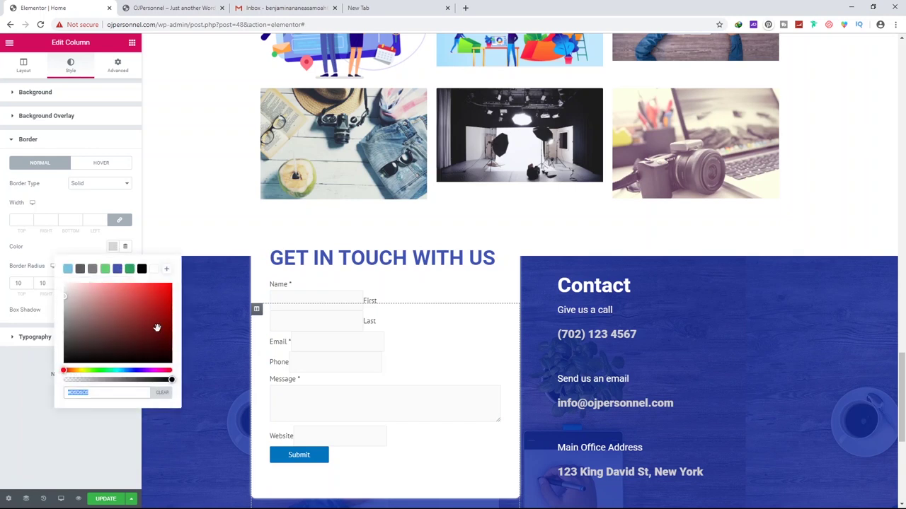
drag(81, 341, 51, 384)
click(59, 314)
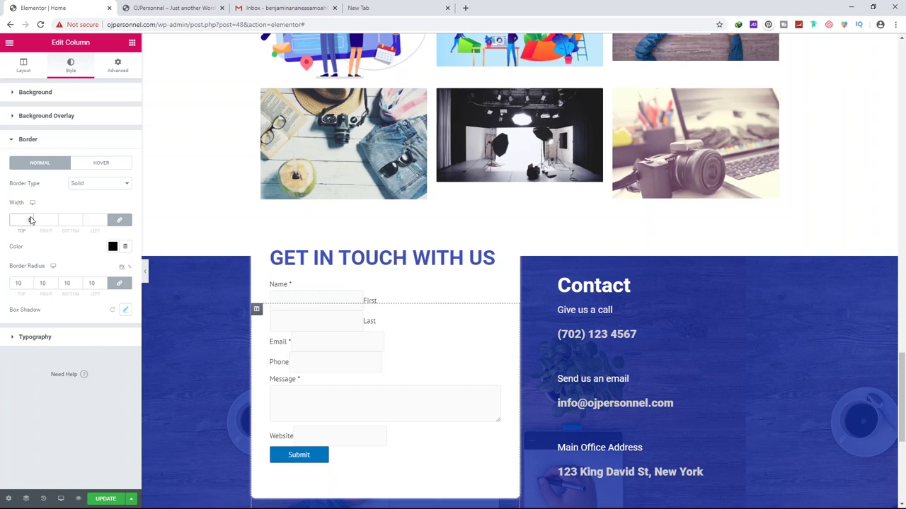
click(31, 221)
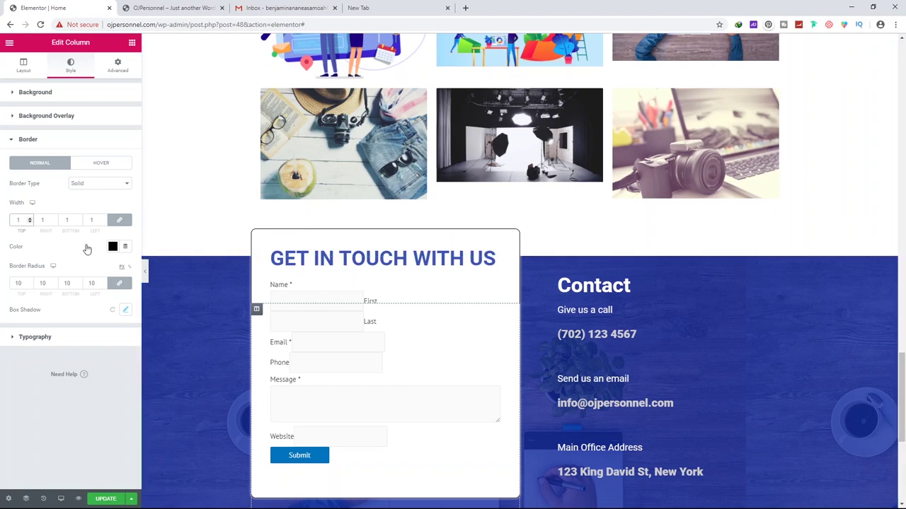
Change the border colour to light grey #CCCCCC and update the page
click(113, 247)
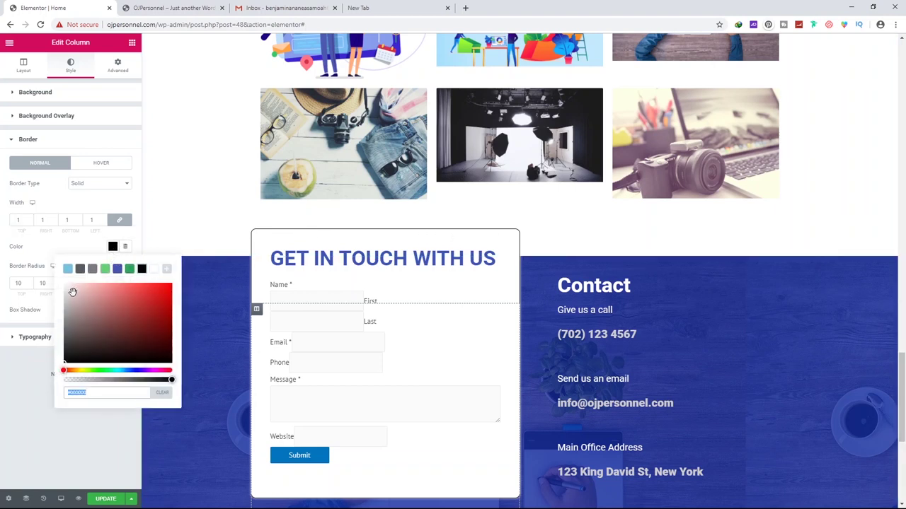
text(#C5C5C5)
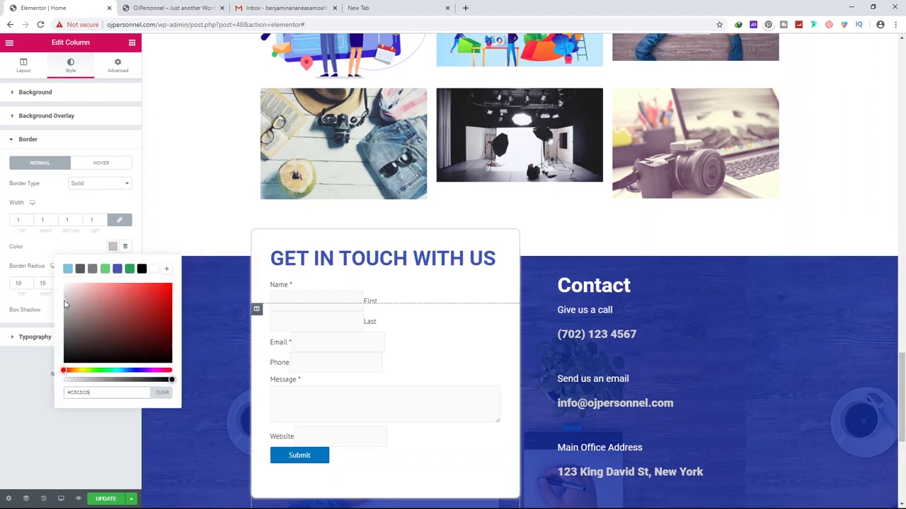
mouse_move(71, 302)
mouse_down()
mouse_move(63, 290)
mouse_move(61, 297)
mouse_up()
scroll(445, 338, down, 2)
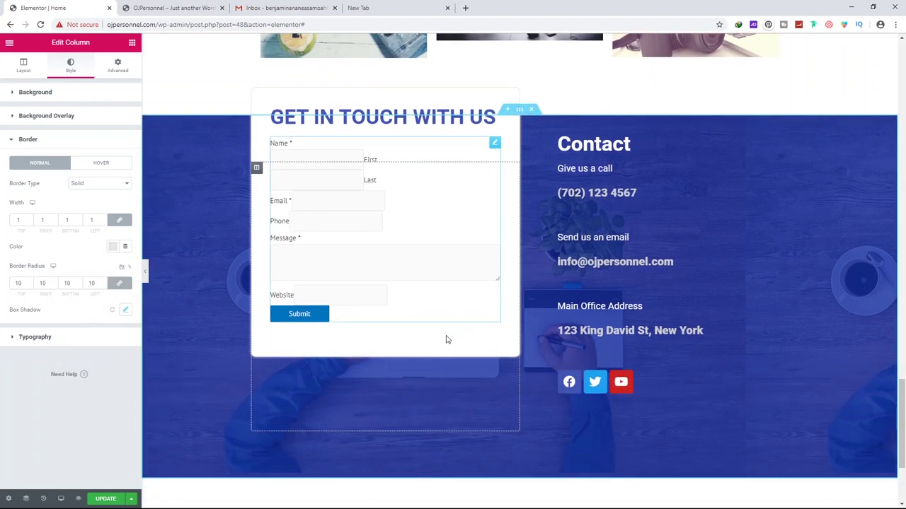
scroll(465, 345, up, 2)
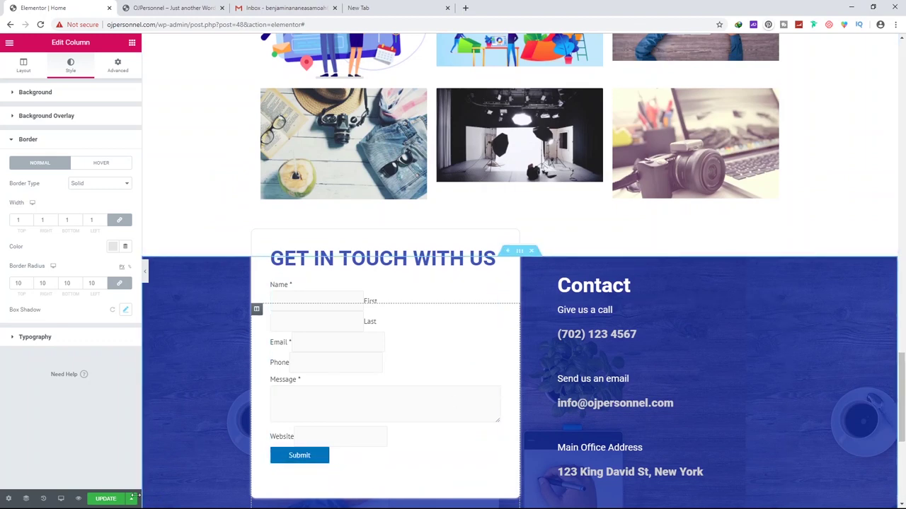
click(107, 500)
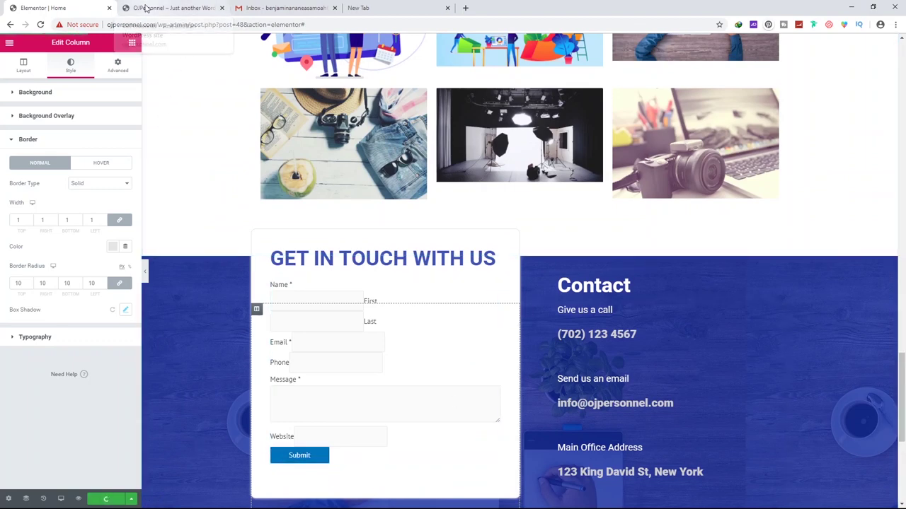
click(152, 8)
Review the live preview, then return to the Elementor editor tab
scroll(224, 165, down, 20)
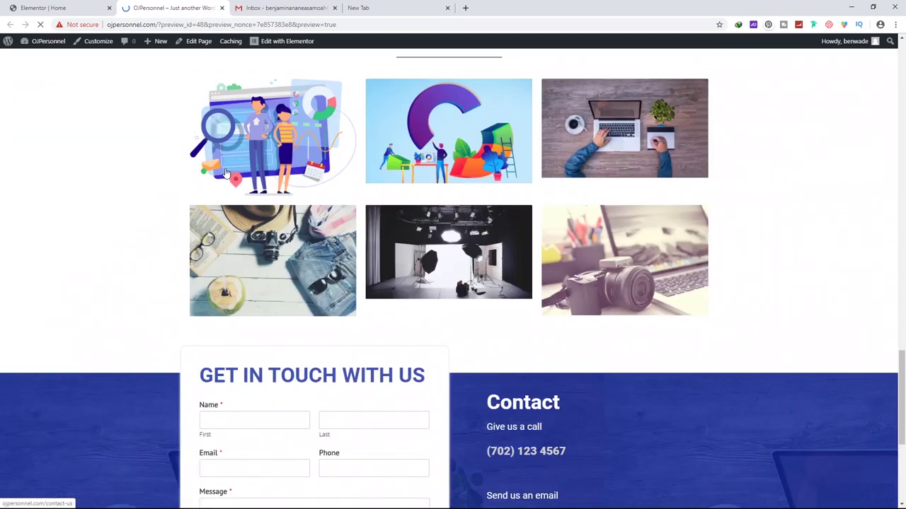
scroll(225, 171, up, 1)
scroll(658, 285, down, 1)
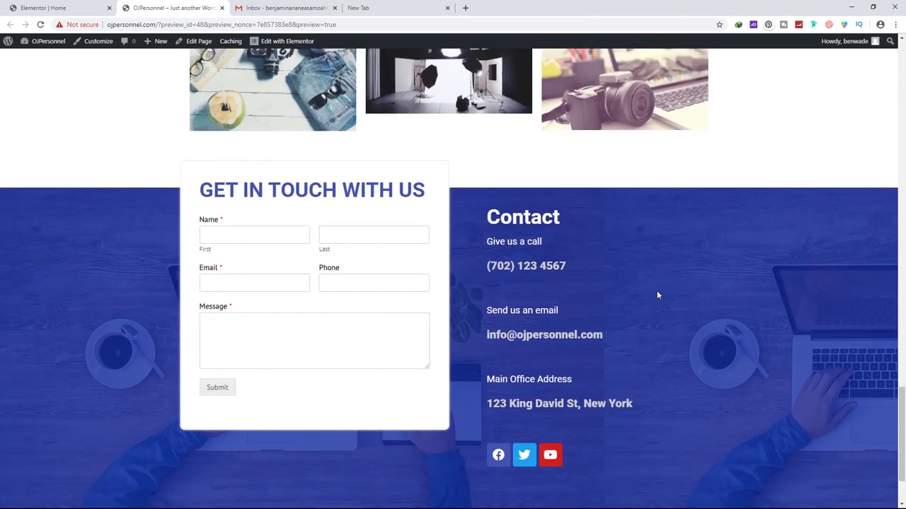
scroll(658, 295, down, 1)
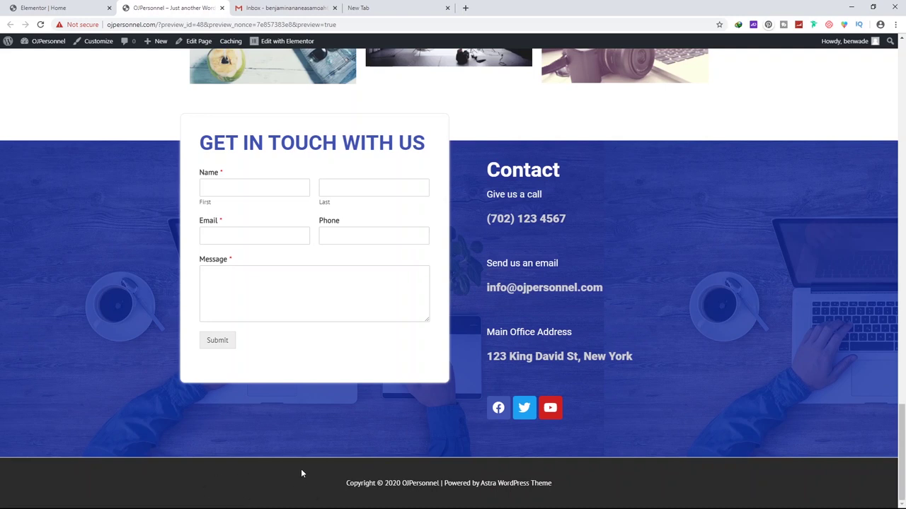
key(ctrl+shift+Tab)
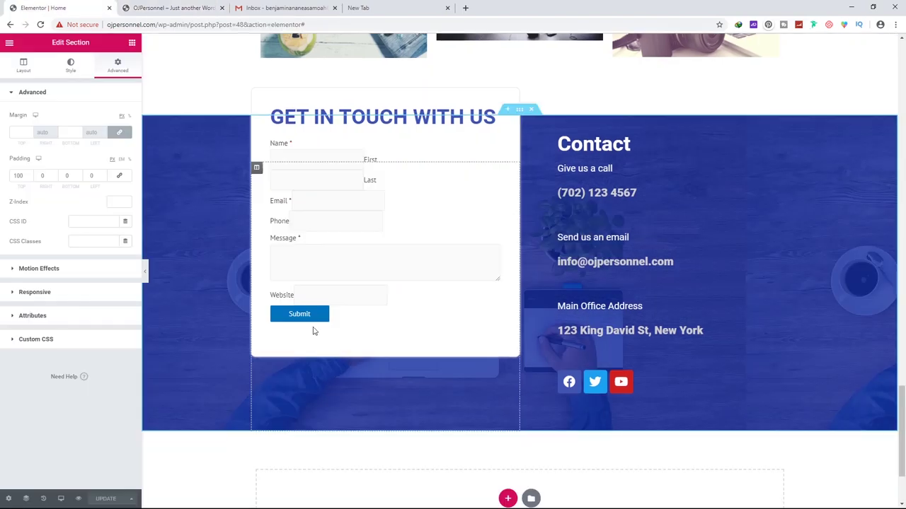
scroll(566, 305, up, 4)
scroll(566, 306, down, 6)
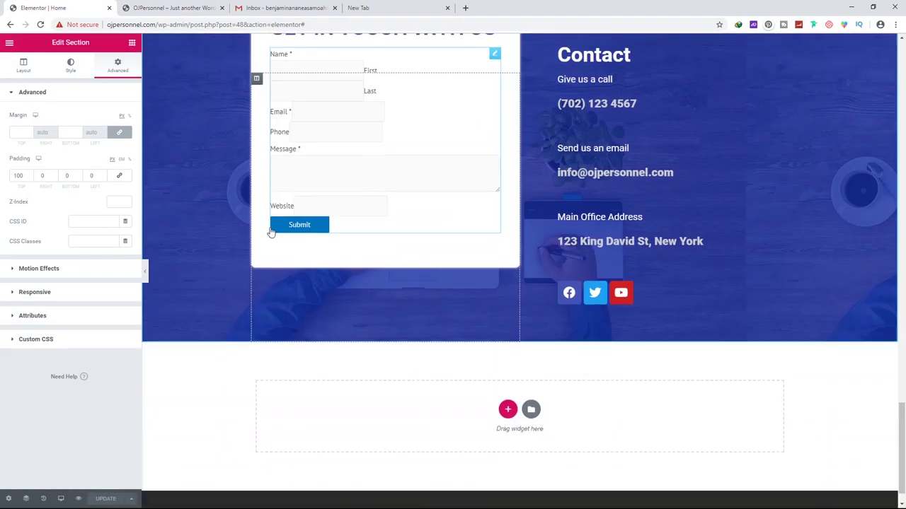
Exit Elementor to the dashboard, close the extra tabs and view the live homepage
click(10, 45)
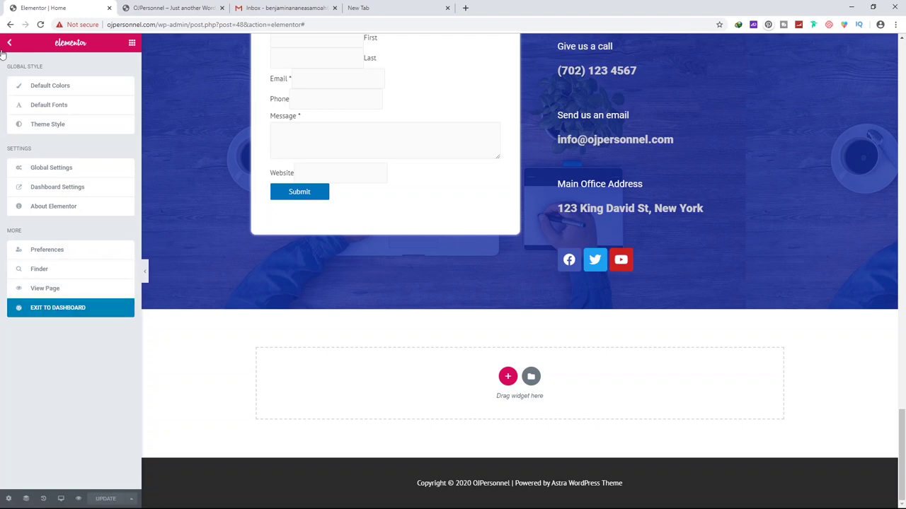
click(52, 312)
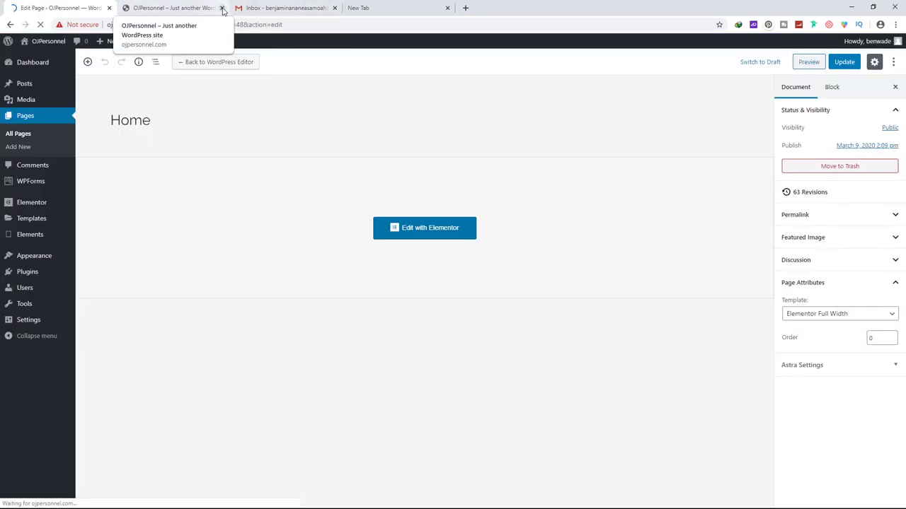
click(221, 8)
click(221, 8)
click(137, 41)
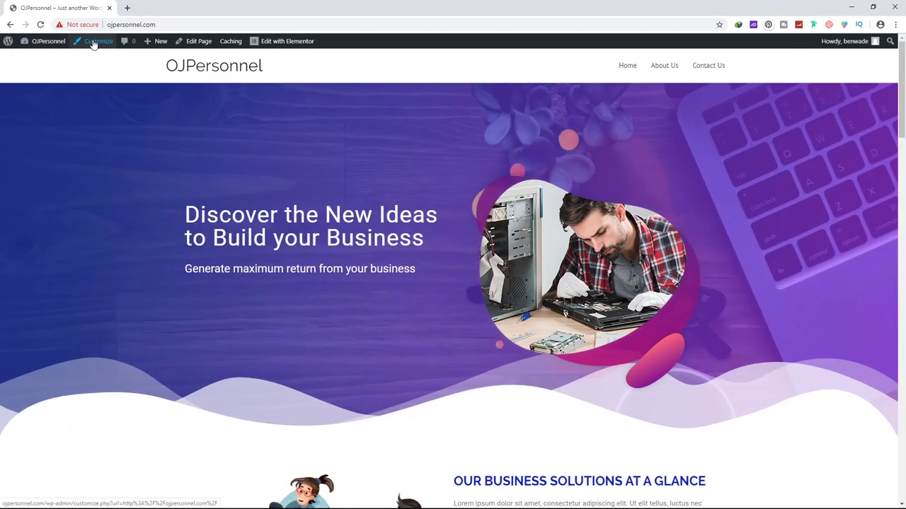
Open the Astra Customizer and scroll the preview down to the contact section and footer
click(99, 42)
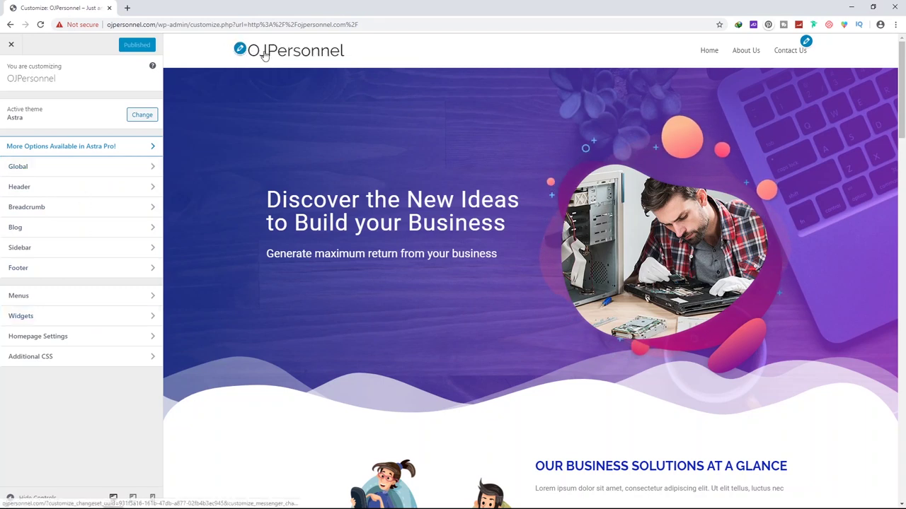
scroll(220, 152, down, 15)
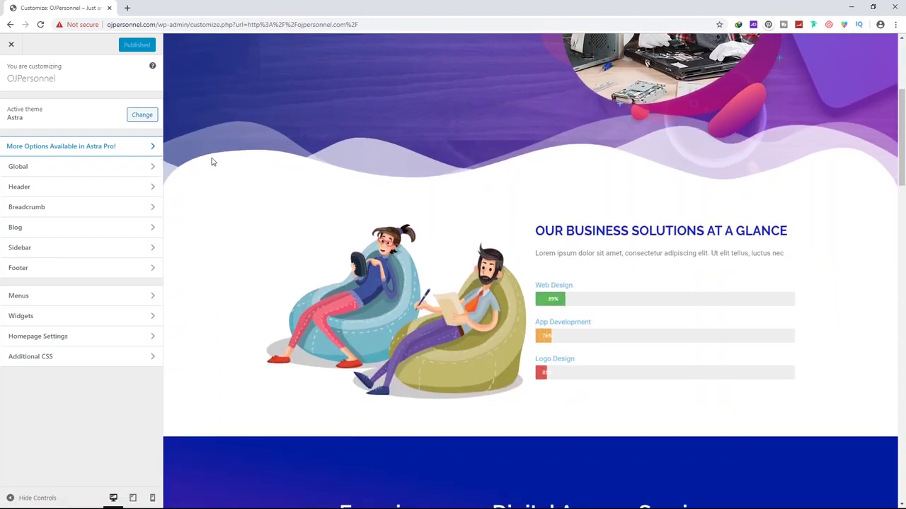
scroll(297, 216, down, 10)
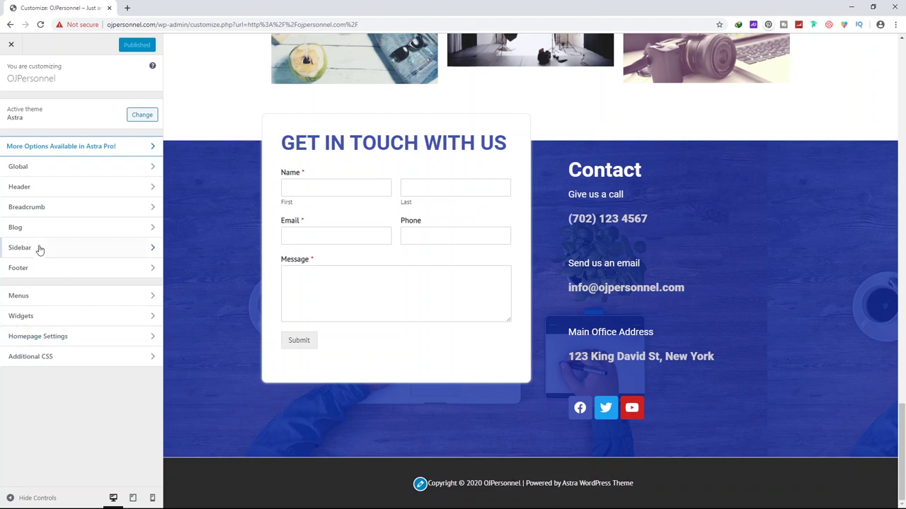
Open the Footer Bar settings and keep the centred layout after trying the split one
click(23, 269)
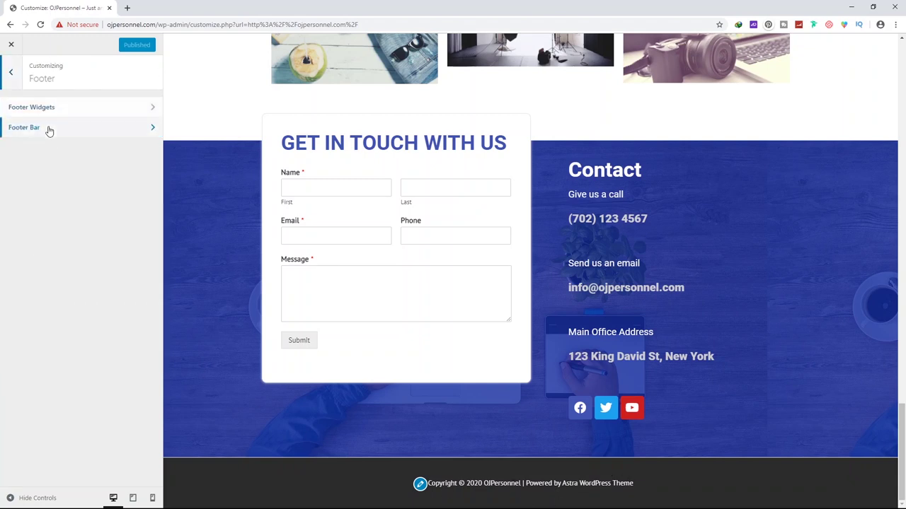
click(48, 128)
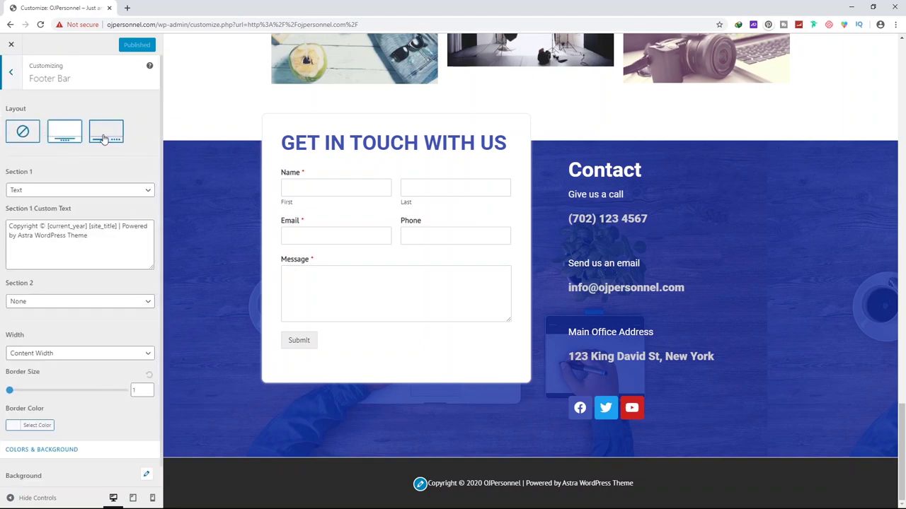
click(65, 138)
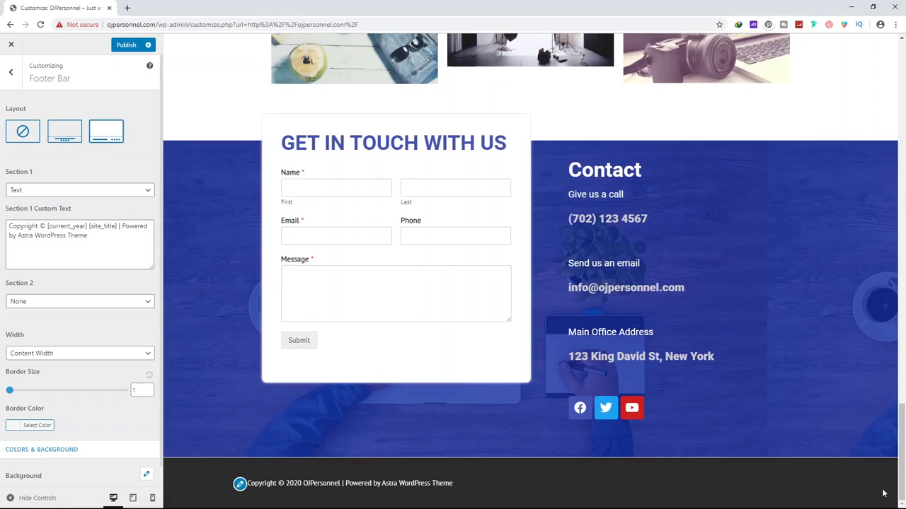
click(62, 136)
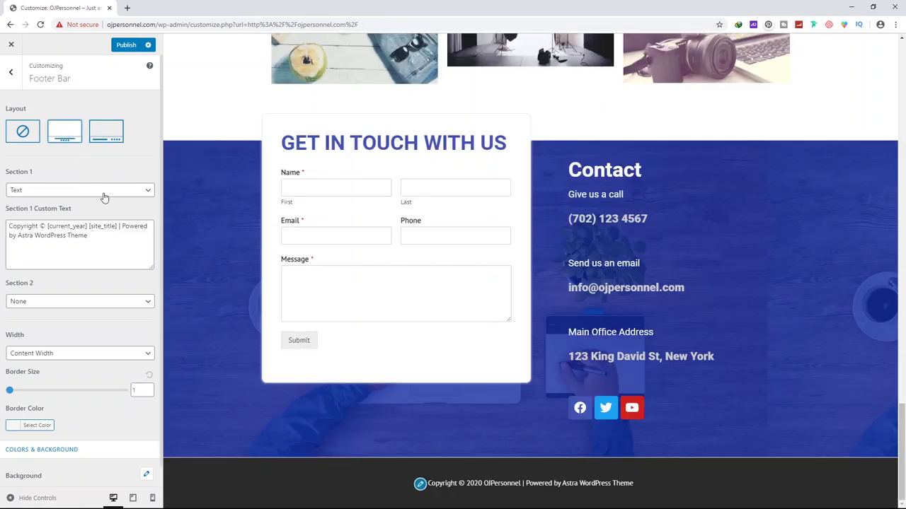
Change the footer text to 'Copyright © 2020 OJPersonnel Ltd | All rights Reserved' and publish
drag(120, 225, 136, 245)
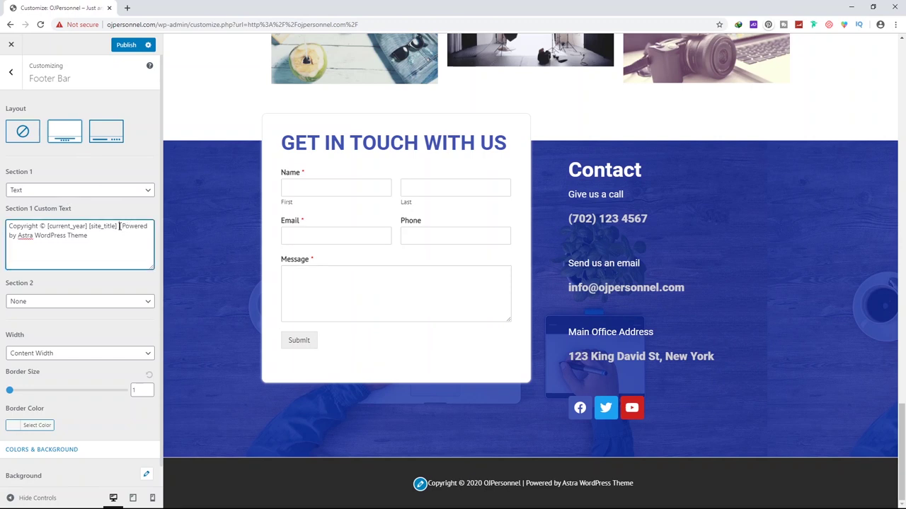
key(BackSpace)
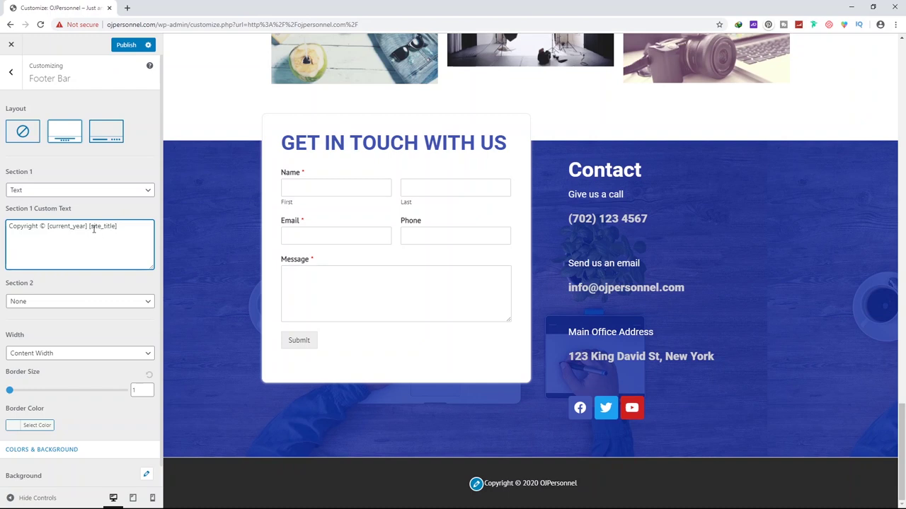
drag(130, 229, 91, 229)
text(OJPersonnel Ltd)
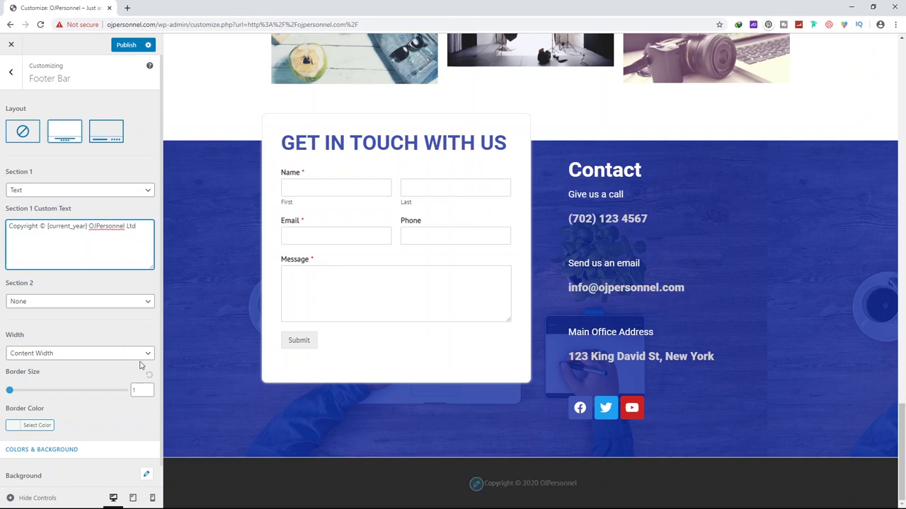
click(544, 469)
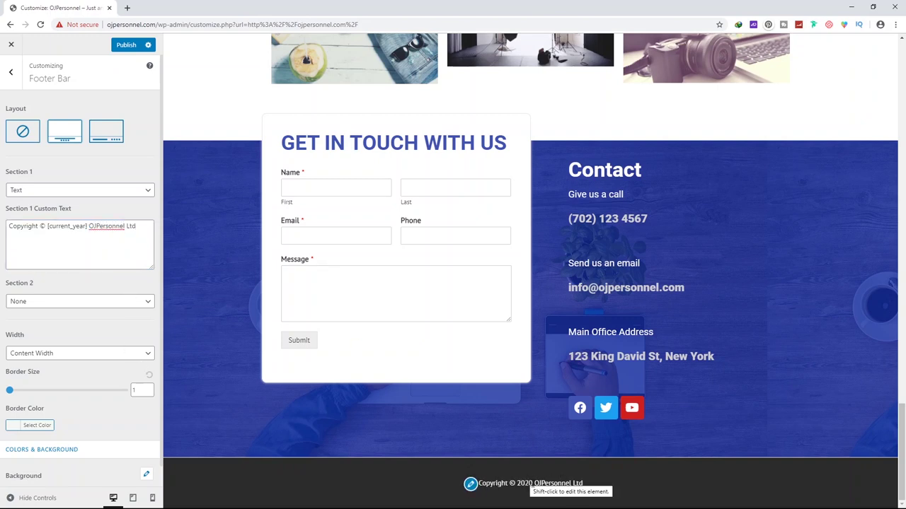
click(140, 226)
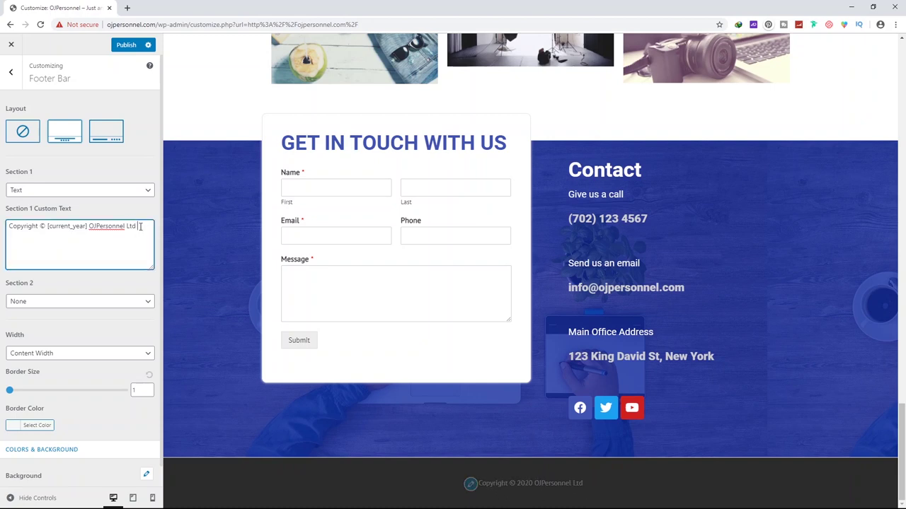
text(| All rights Reserved)
click(10, 237)
text(s)
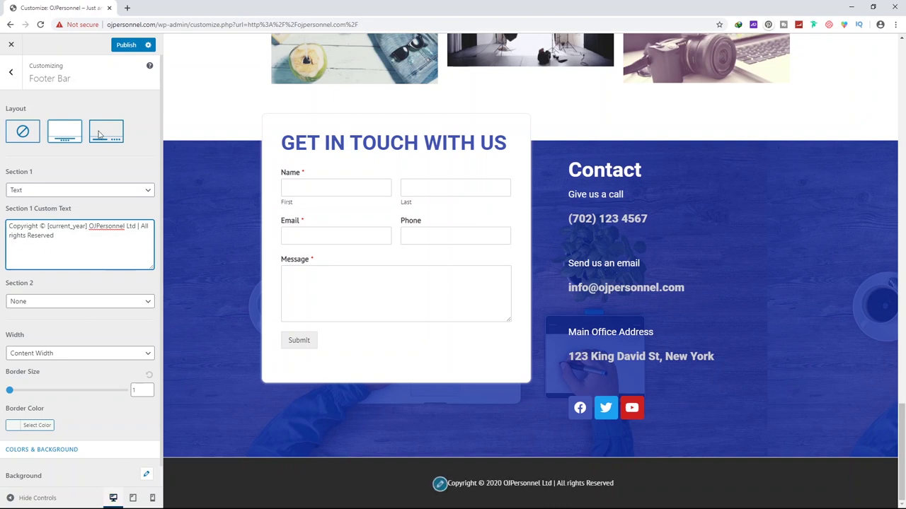
click(126, 46)
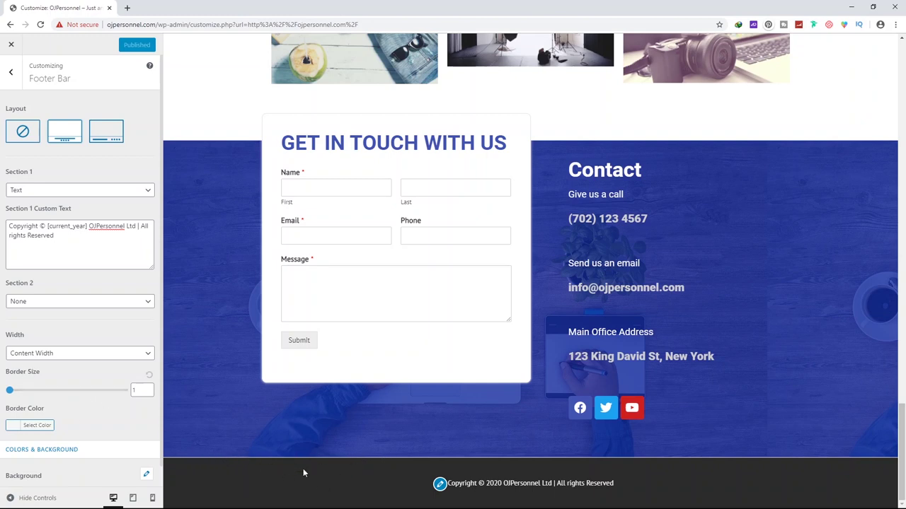
scroll(93, 431, down, 1)
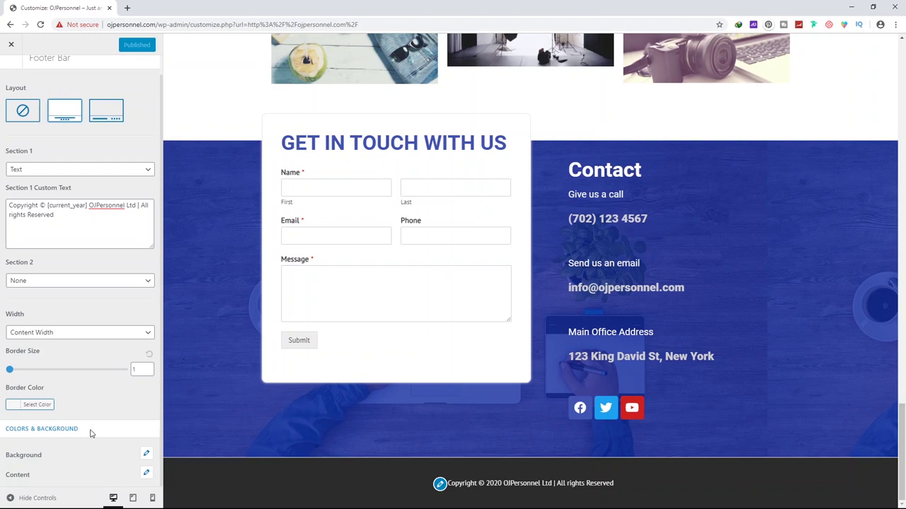
Set the footer bar background colour to dark blue #01278e
click(145, 452)
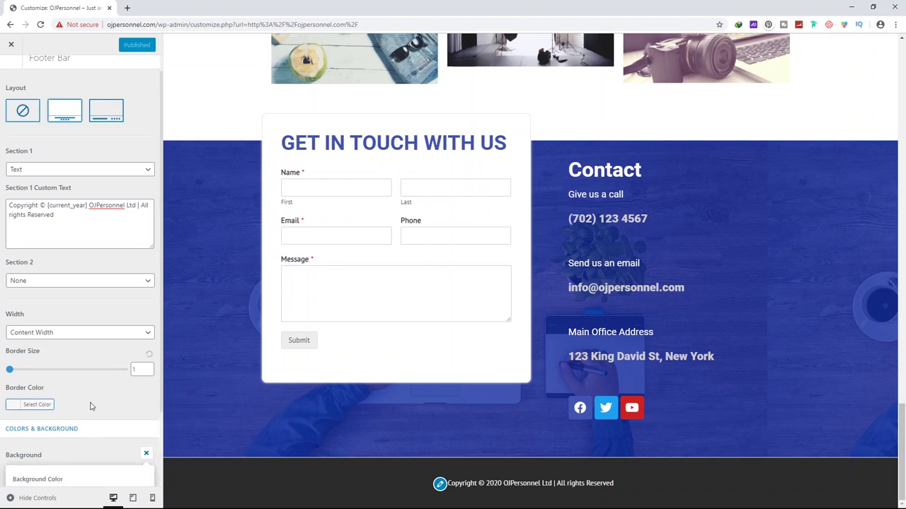
scroll(54, 408, down, 1)
click(53, 407)
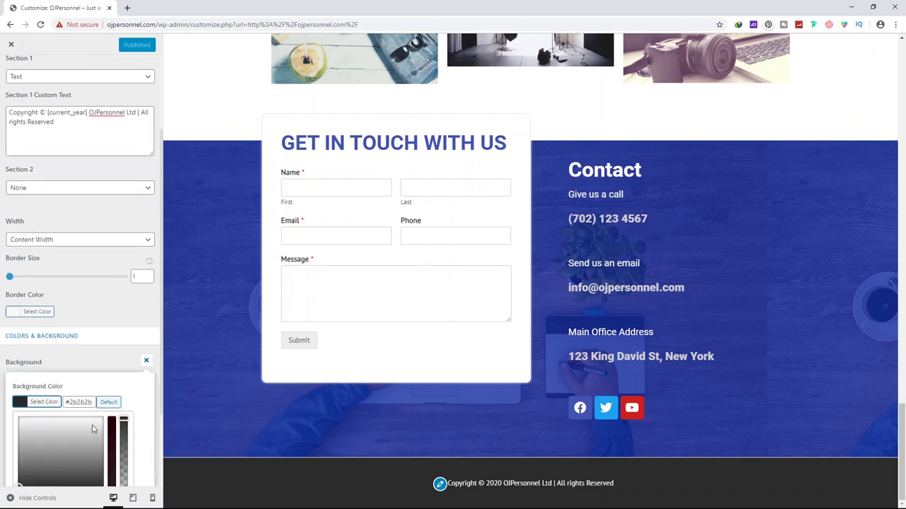
scroll(92, 425, down, 2)
click(88, 400)
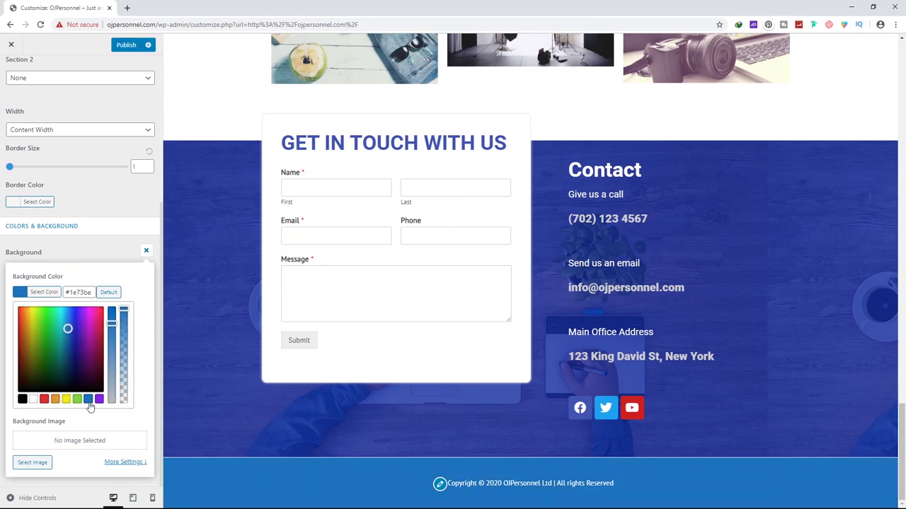
mouse_move(75, 350)
mouse_down()
mouse_move(82, 337)
mouse_move(71, 344)
mouse_up()
click(99, 425)
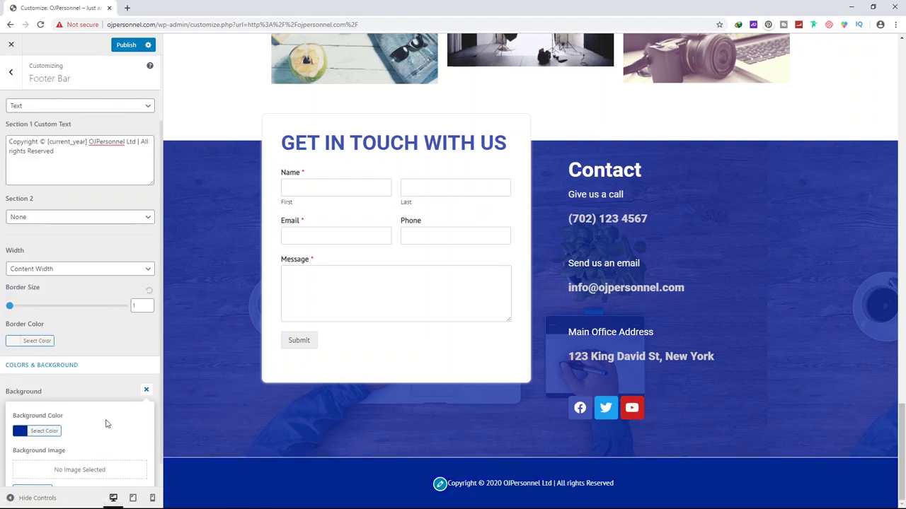
scroll(53, 445, down, 1)
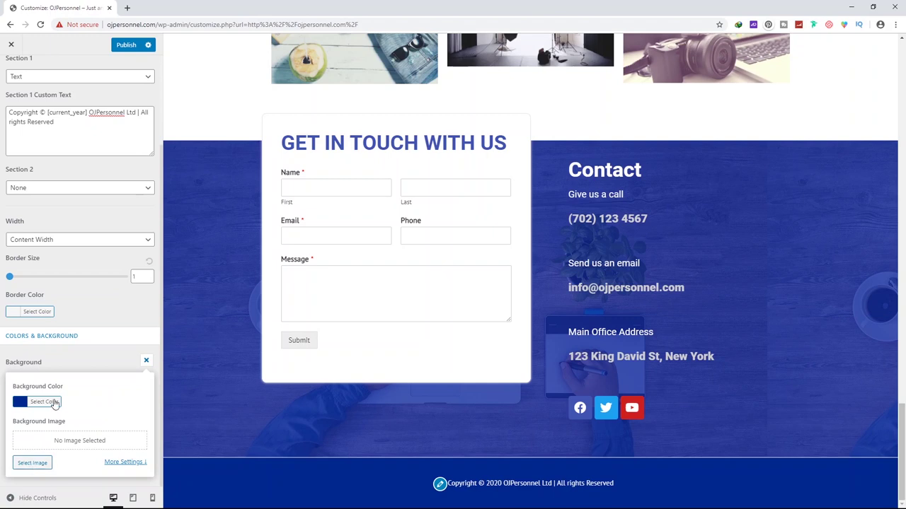
click(101, 363)
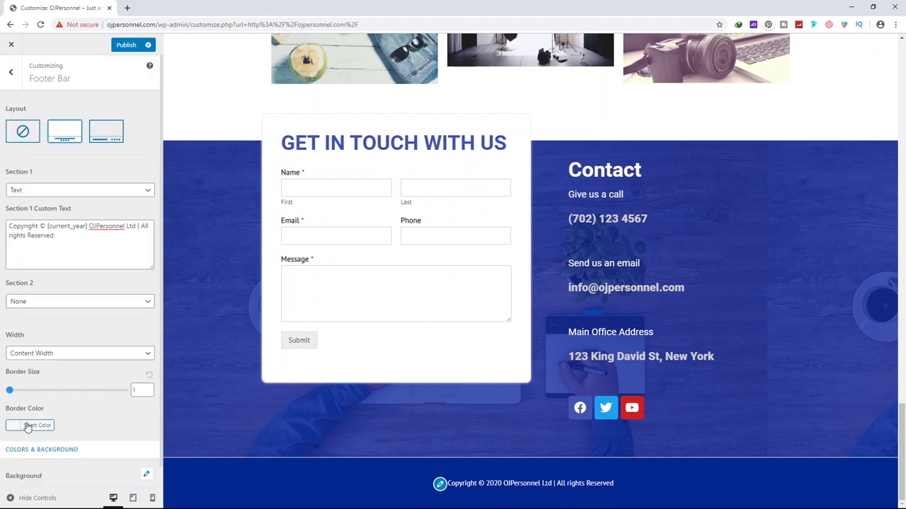
Give the footer bar a blue border colour, set border size to 0, and return to Footer
click(35, 425)
scroll(104, 301, down, 2)
click(116, 322)
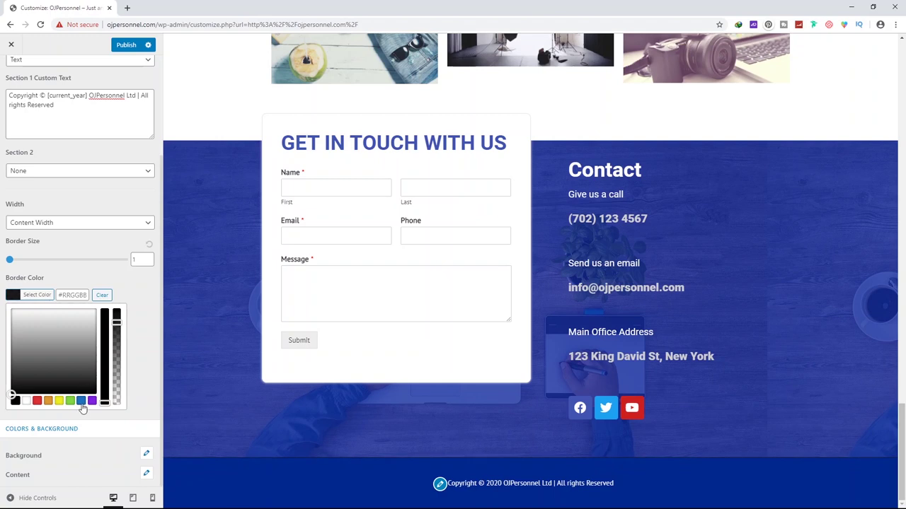
click(82, 401)
mouse_move(66, 337)
mouse_down()
mouse_move(66, 350)
mouse_move(70, 323)
mouse_move(88, 370)
mouse_move(76, 351)
mouse_up()
click(95, 282)
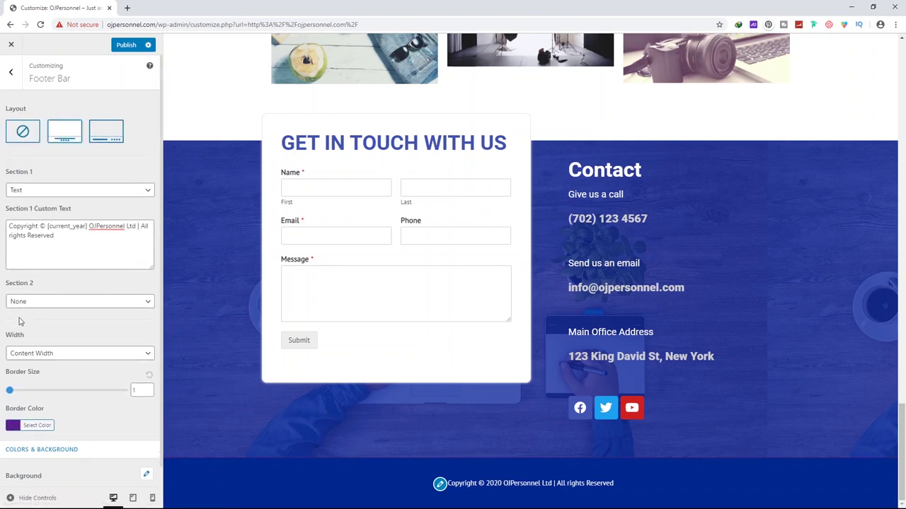
click(148, 393)
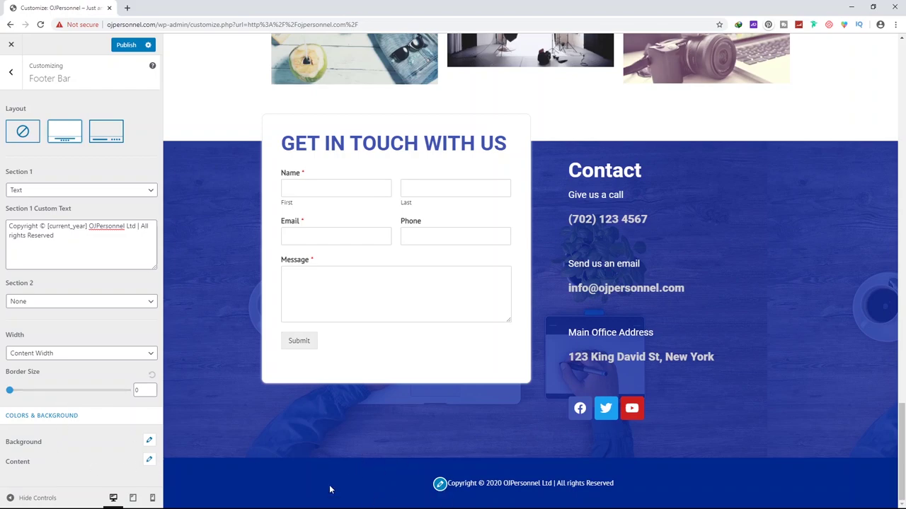
scroll(422, 363, up, 5)
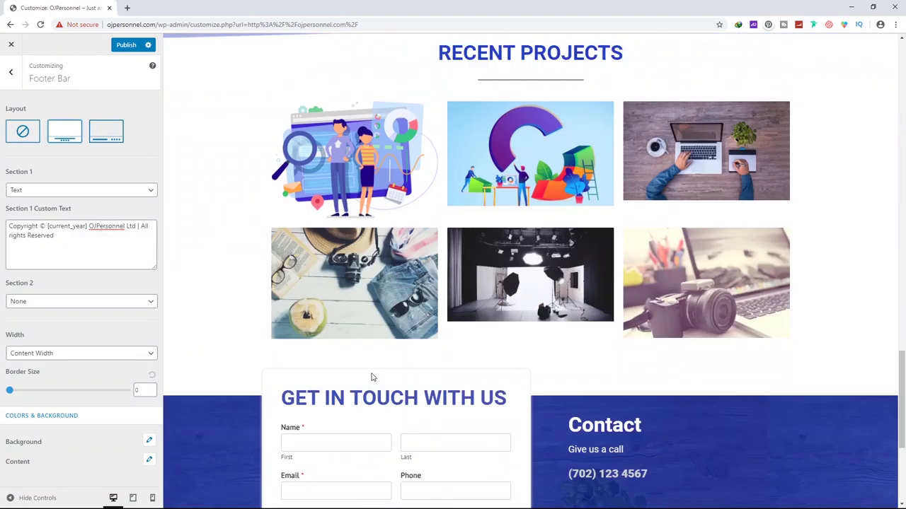
scroll(372, 373, down, 4)
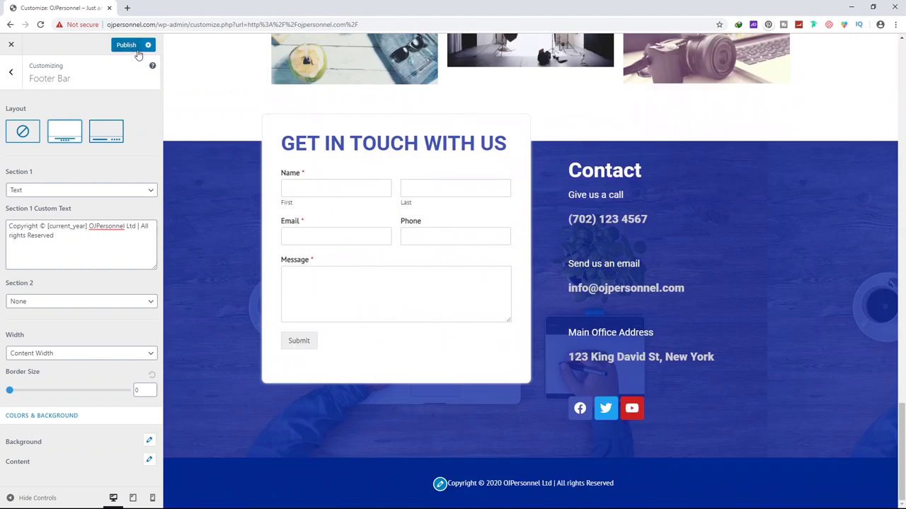
click(12, 73)
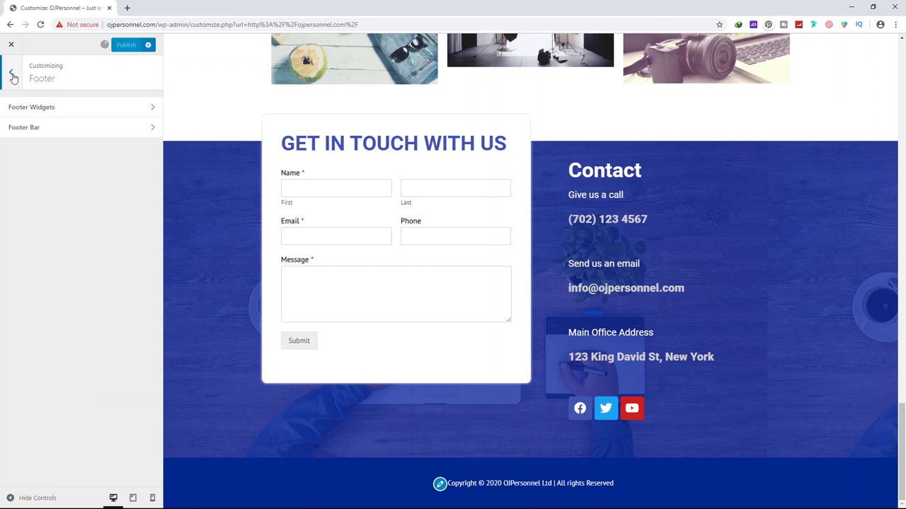
Try the four-column footer widget layout, then disable footer widgets and return to the root menu
click(12, 75)
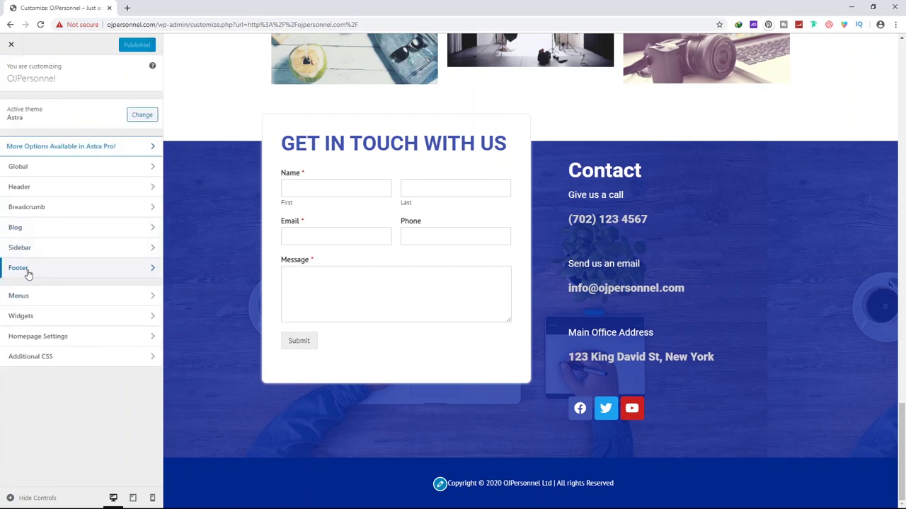
click(20, 268)
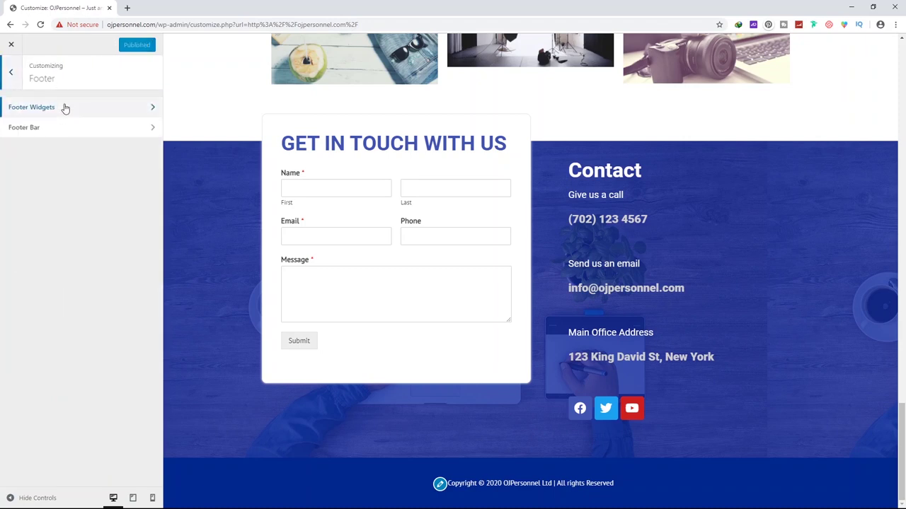
click(64, 108)
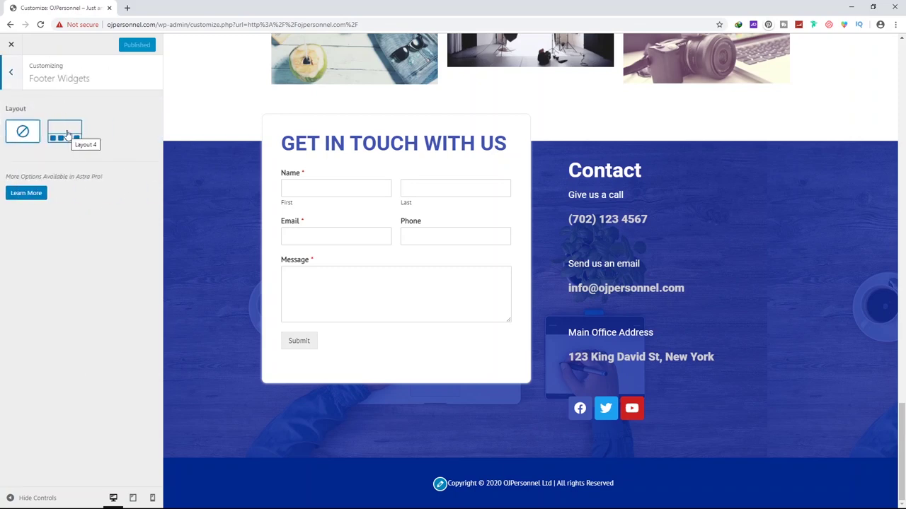
click(65, 134)
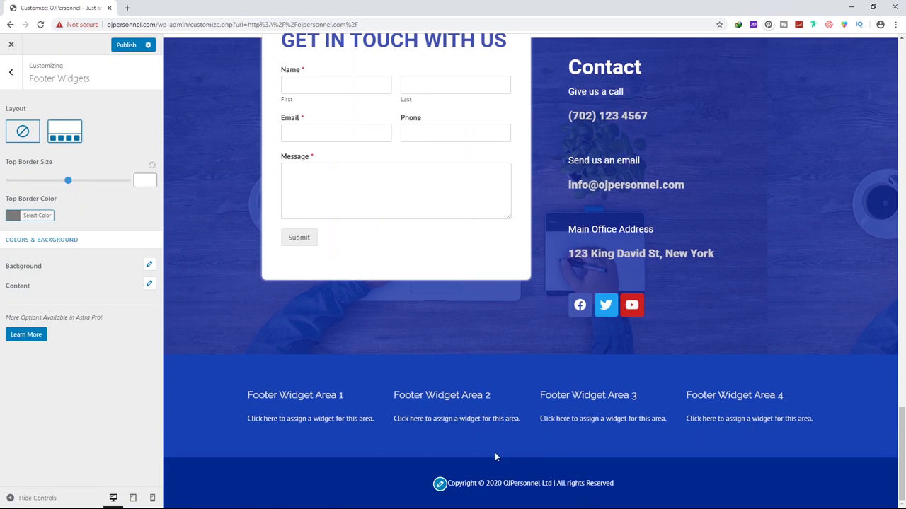
click(23, 132)
click(10, 72)
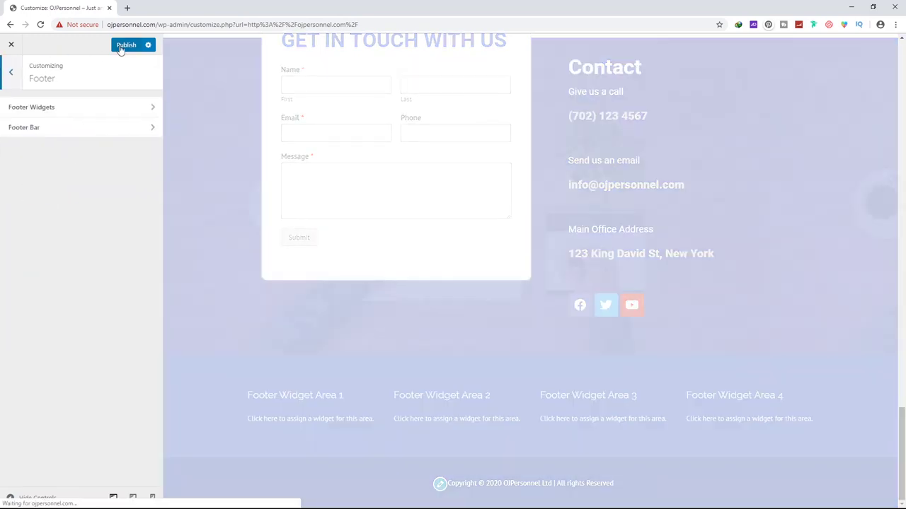
click(10, 74)
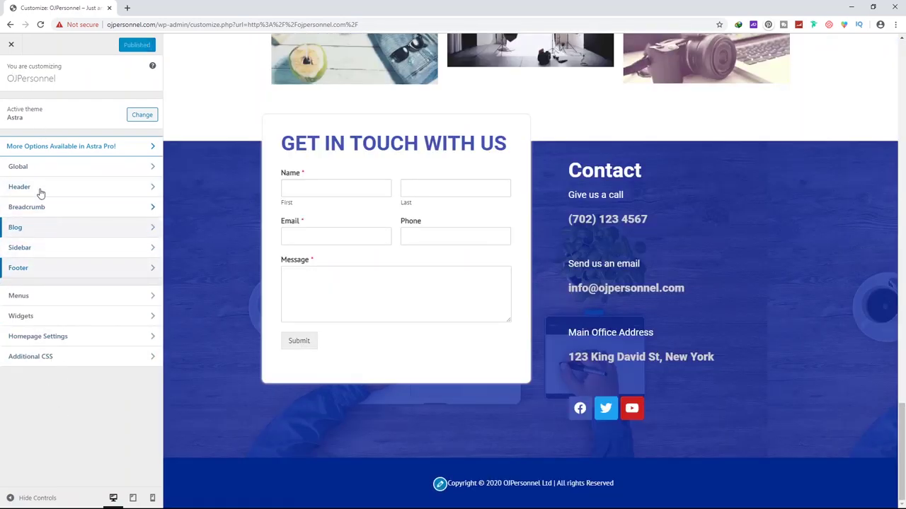
click(43, 167)
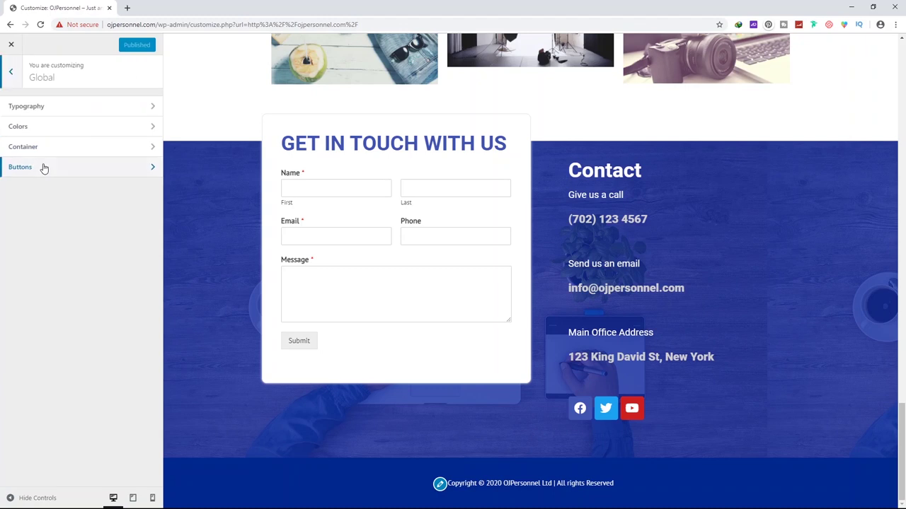
click(50, 110)
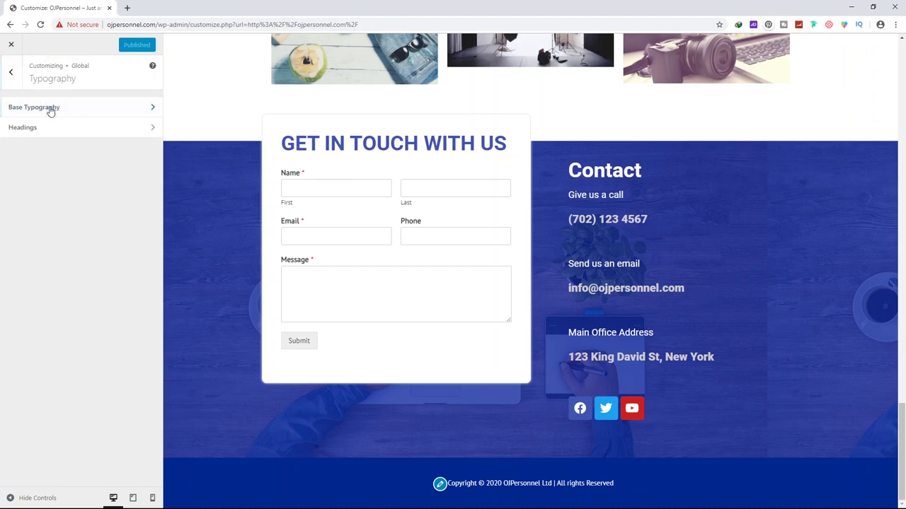
click(39, 112)
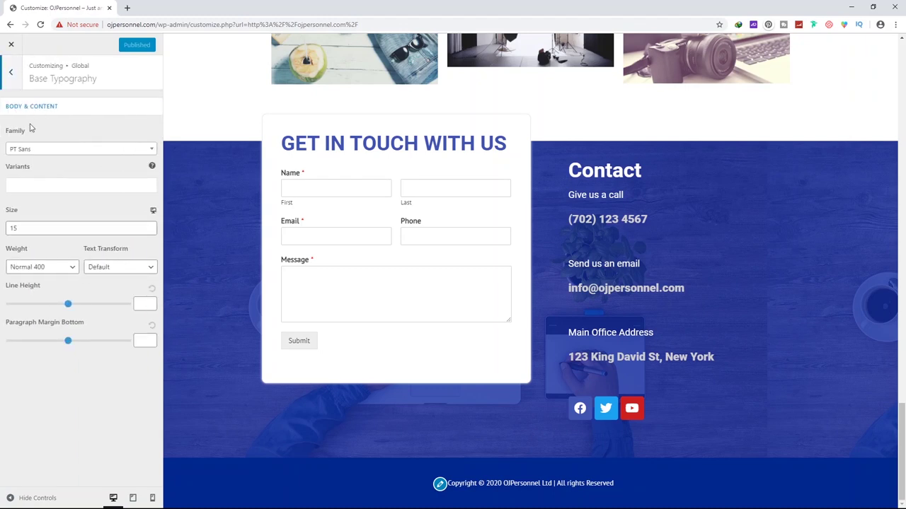
scroll(613, 283, up, 15)
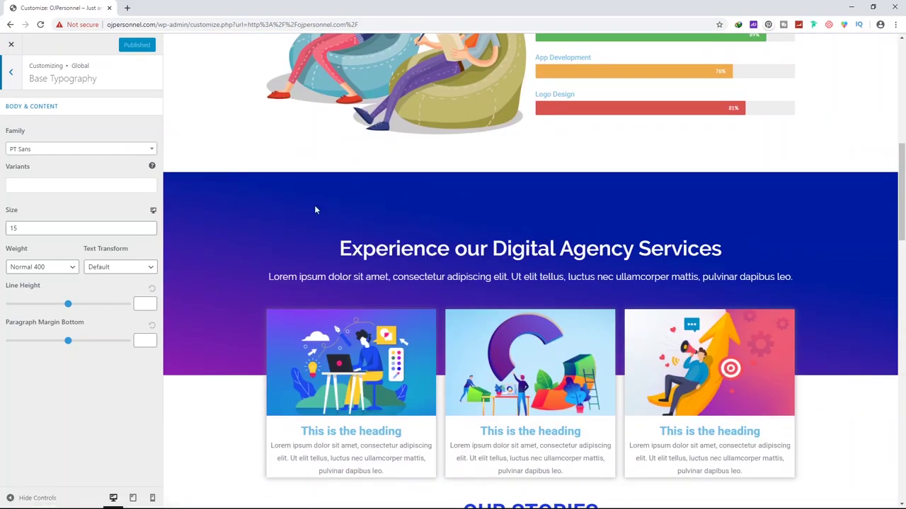
scroll(376, 255, down, 15)
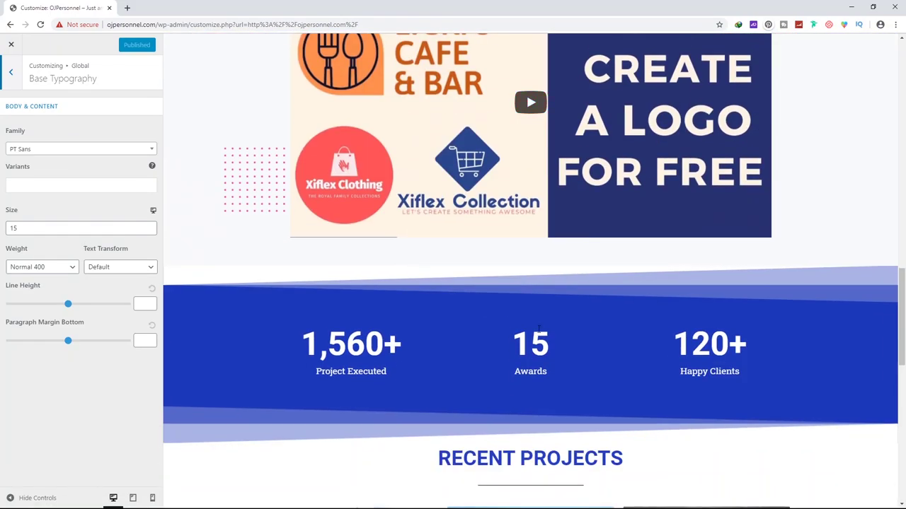
scroll(376, 245, down, 3)
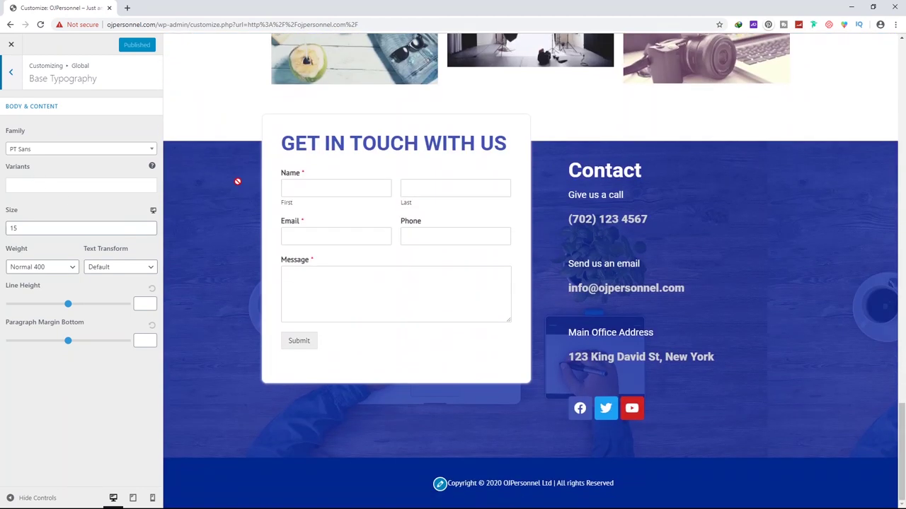
click(14, 77)
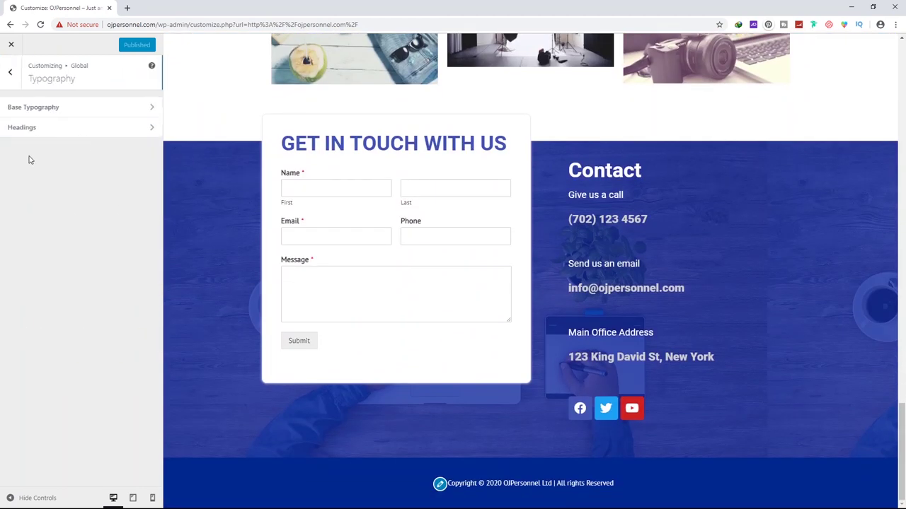
click(12, 74)
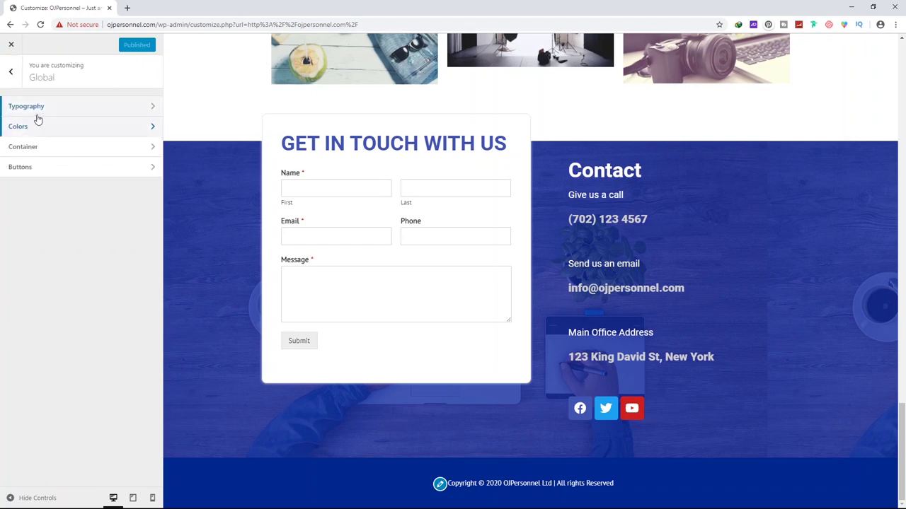
click(11, 74)
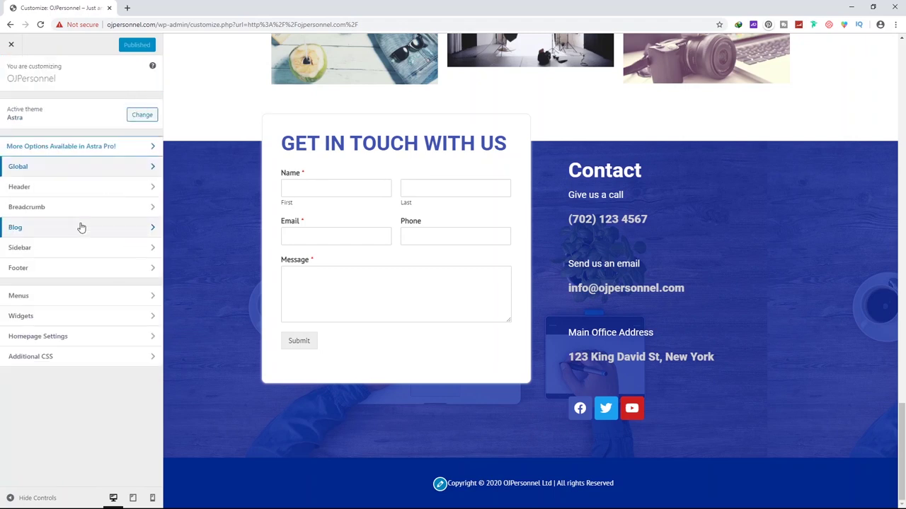
scroll(387, 385, up, 5)
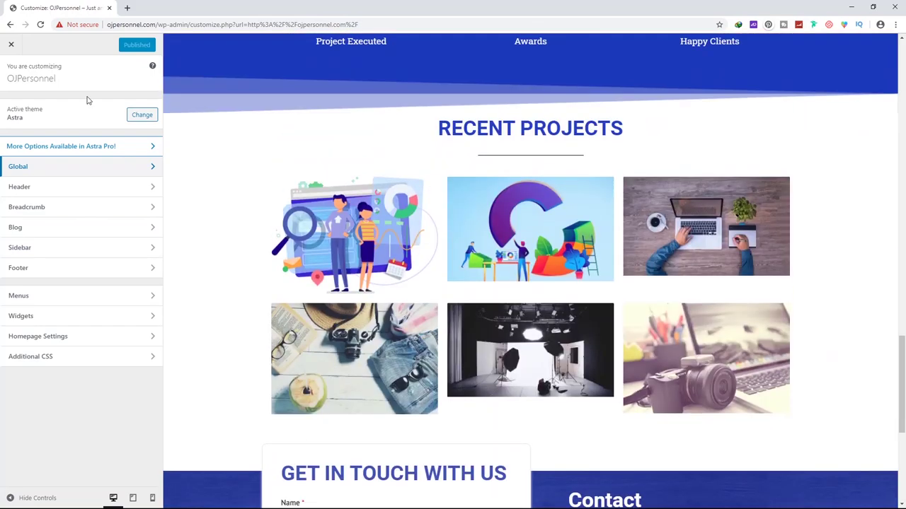
click(11, 44)
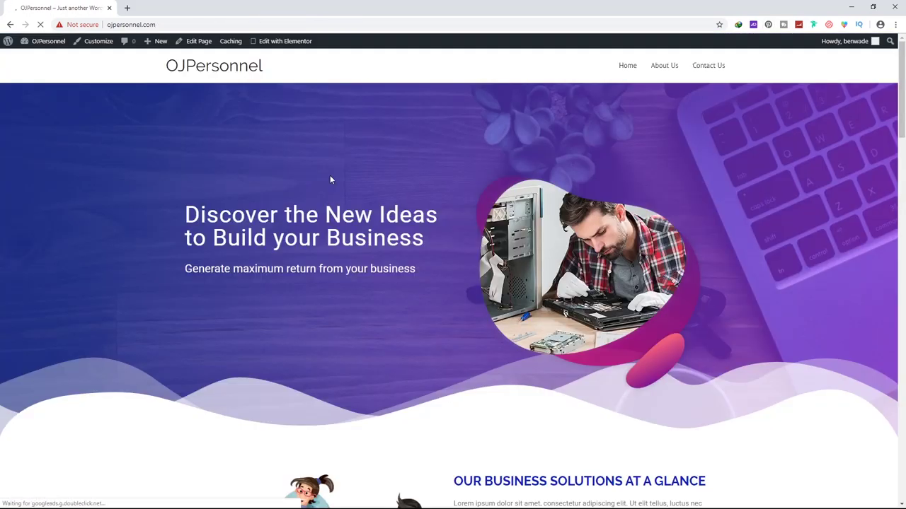
Scroll through the live homepage to the dark blue footer, then open the About Us page
scroll(496, 191, down, 10)
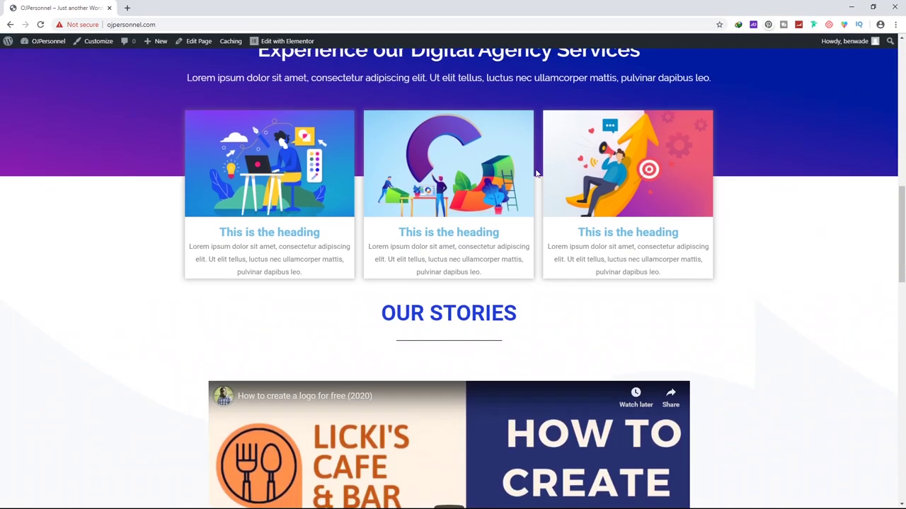
scroll(536, 171, down, 8)
scroll(536, 171, up, 4)
scroll(535, 171, down, 5)
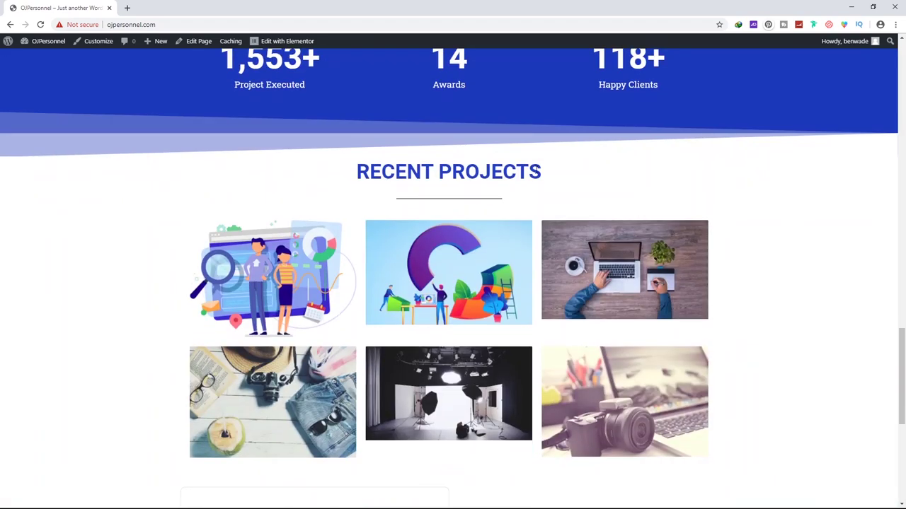
scroll(534, 169, down, 5)
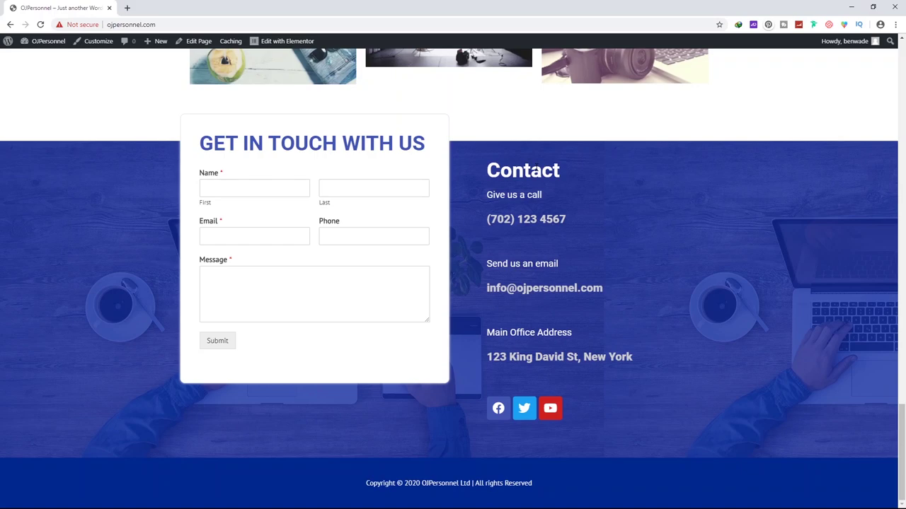
scroll(448, 178, up, 12)
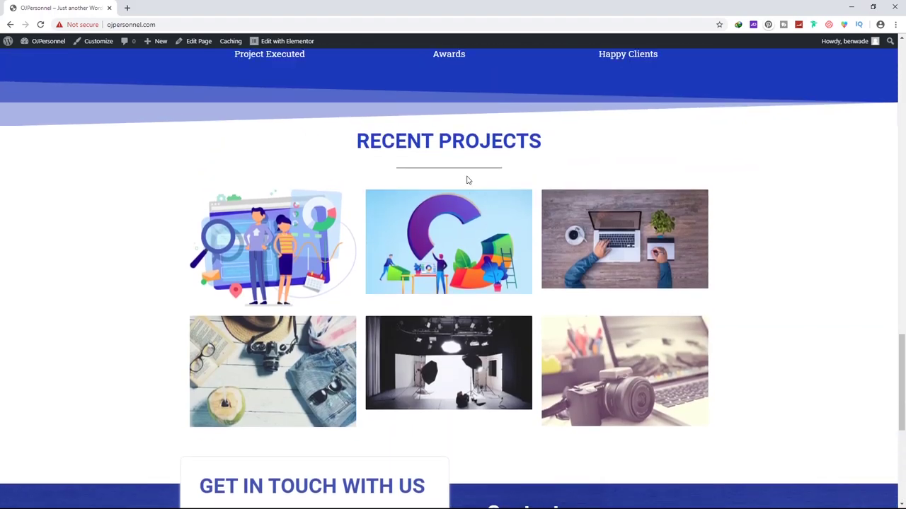
scroll(447, 178, up, 10)
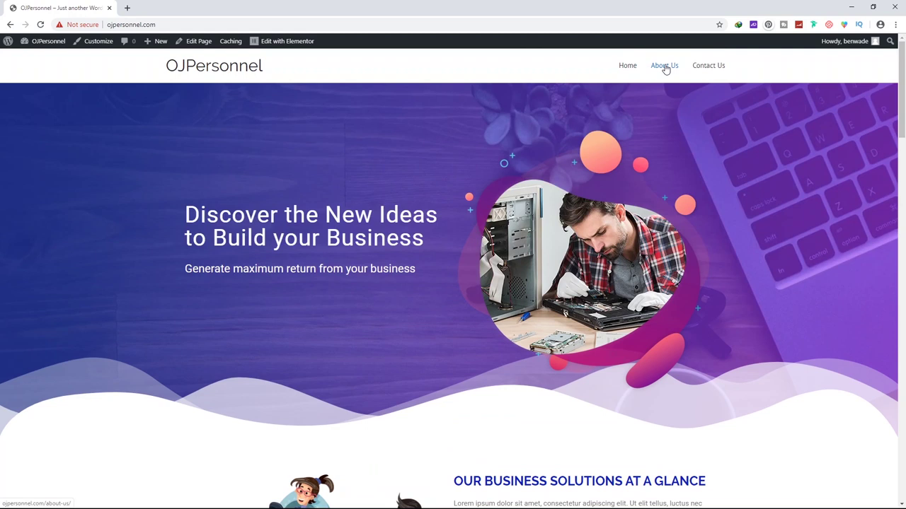
click(665, 67)
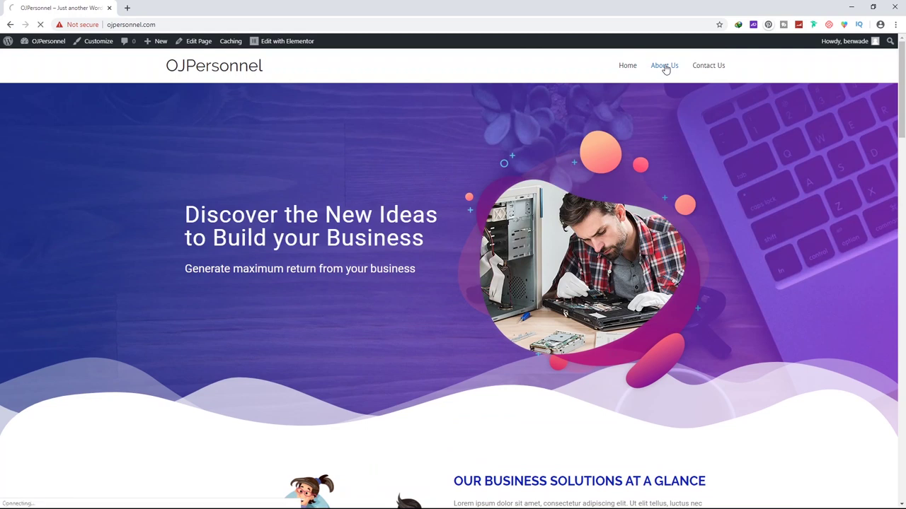
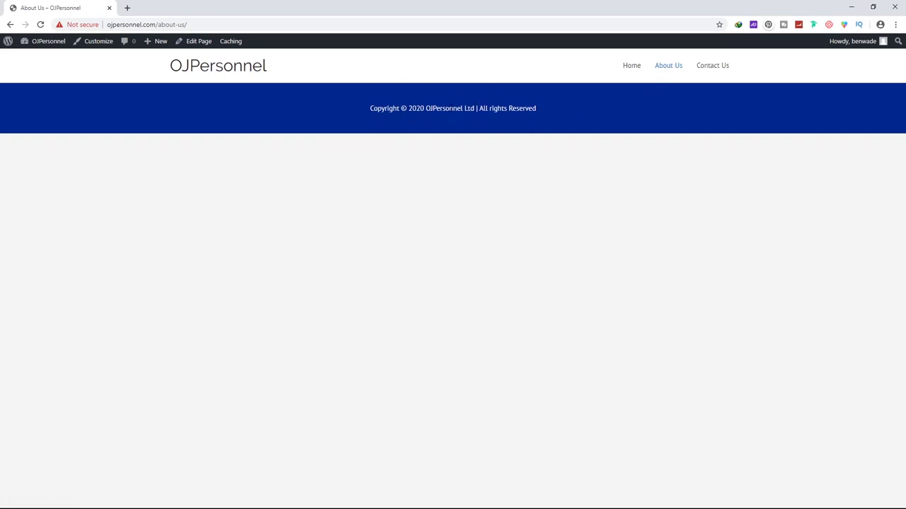
Open the OJPersonnel Home page from the site menu and scroll through its sections
click(635, 68)
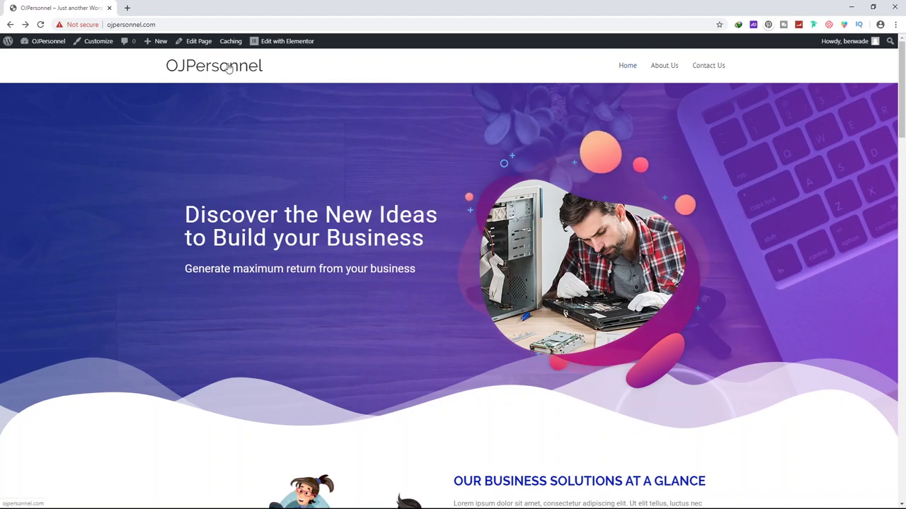
scroll(515, 230, down, 14)
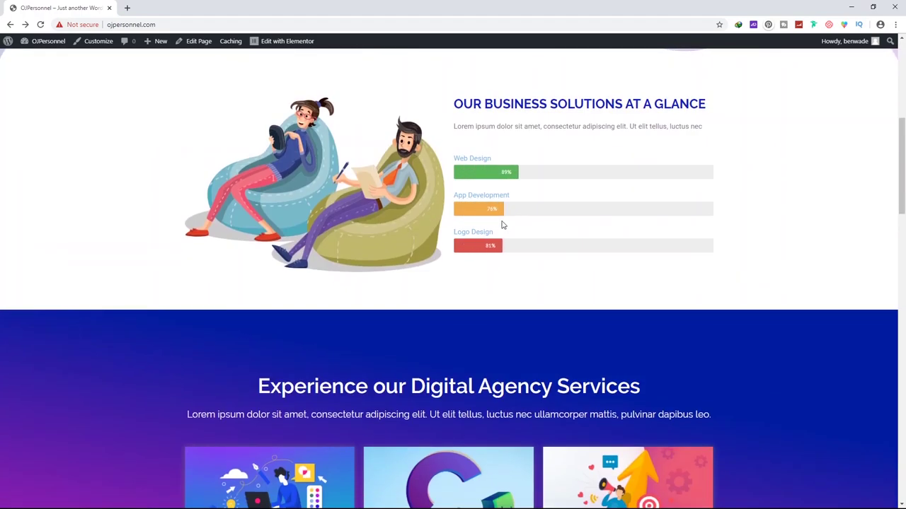
scroll(478, 218, down, 10)
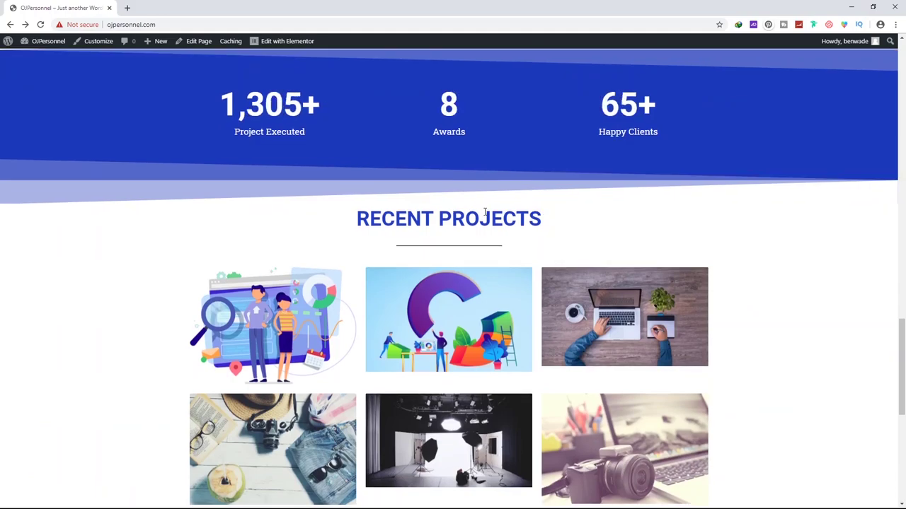
scroll(476, 247, down, 1)
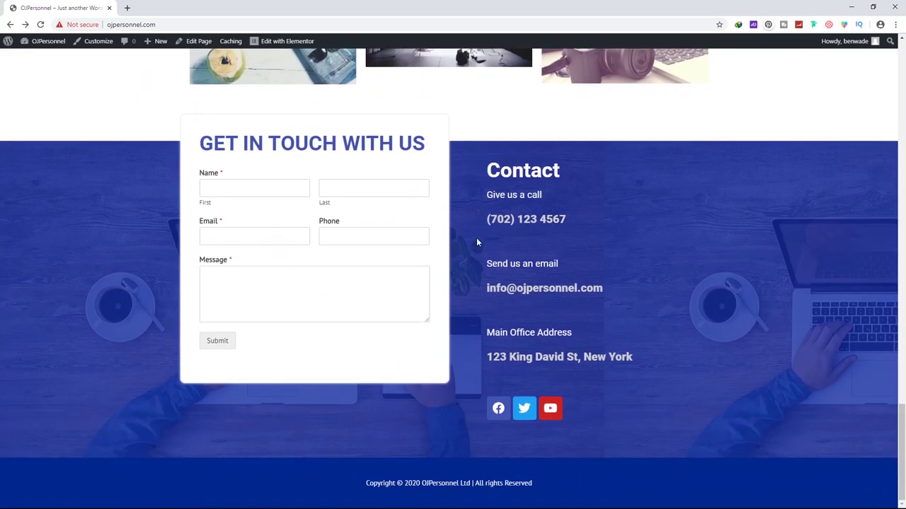
scroll(496, 233, up, 7)
scroll(507, 230, up, 15)
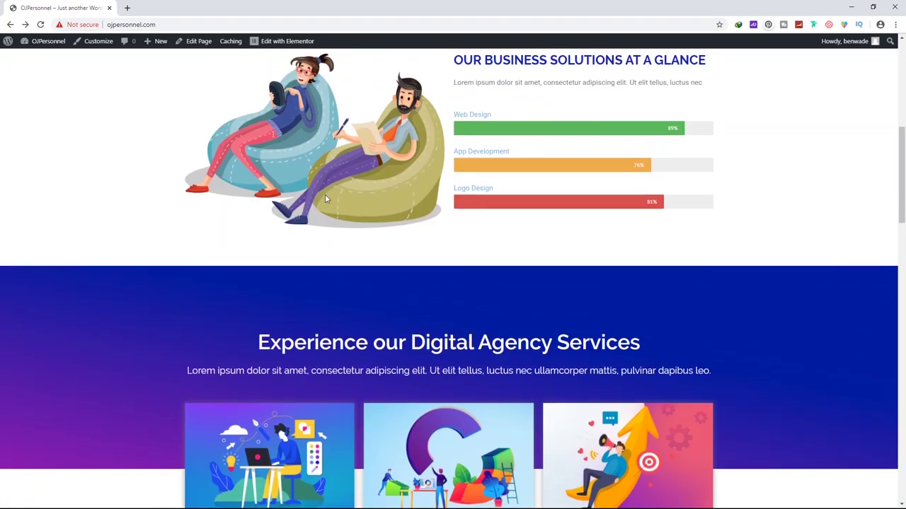
scroll(537, 318, down, 10)
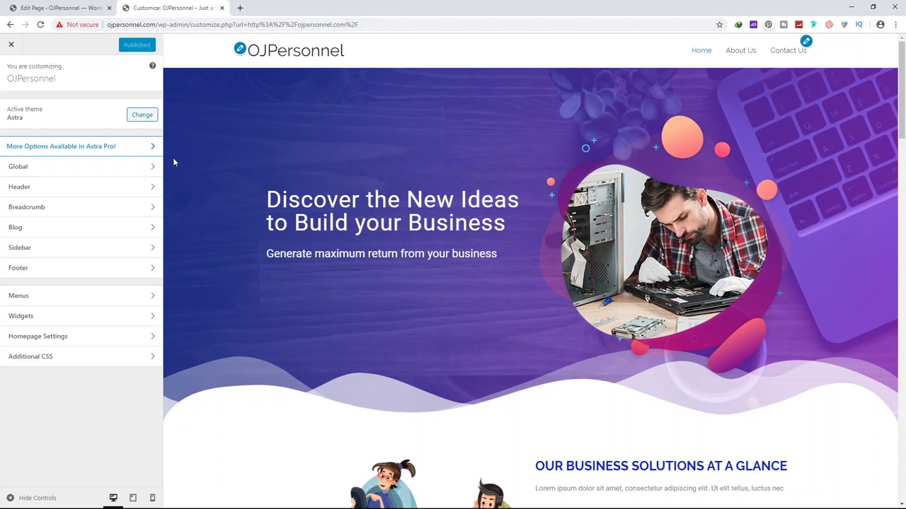
Set website-logo.png as the site logo, widening the crop to the image's full width
click(33, 185)
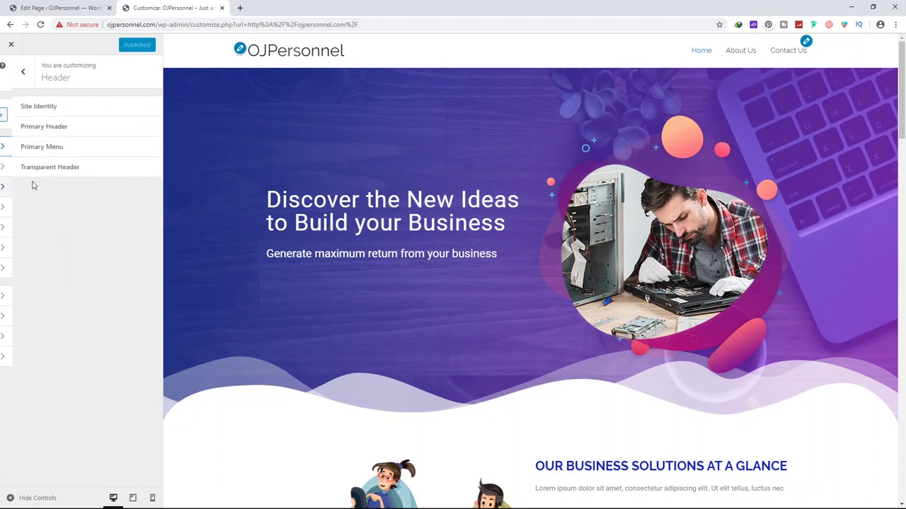
click(32, 106)
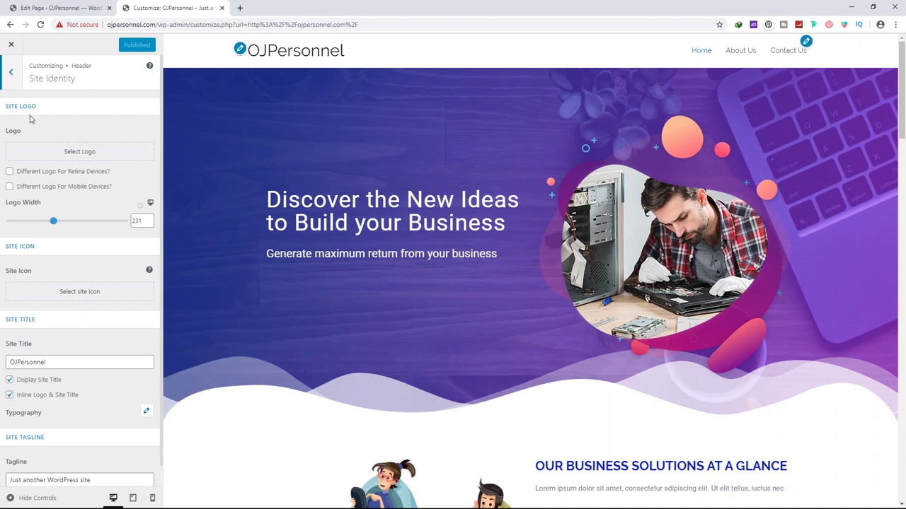
click(77, 155)
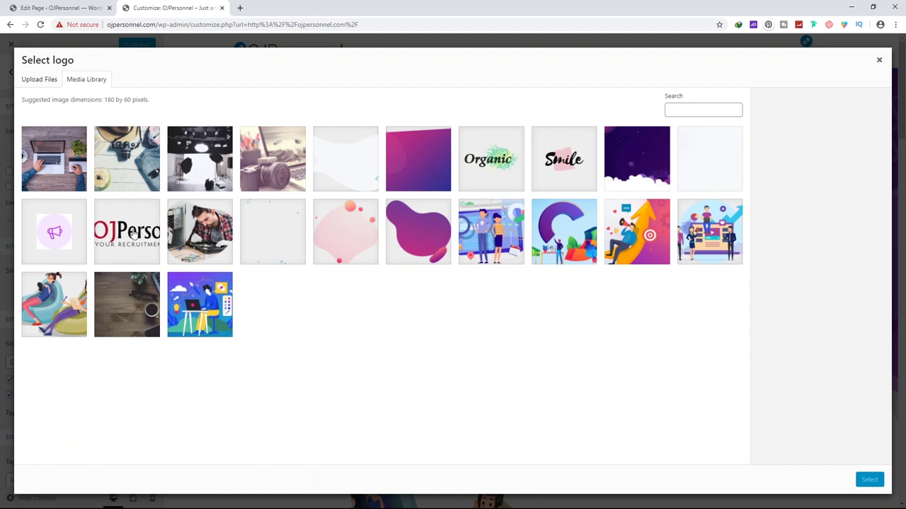
click(125, 239)
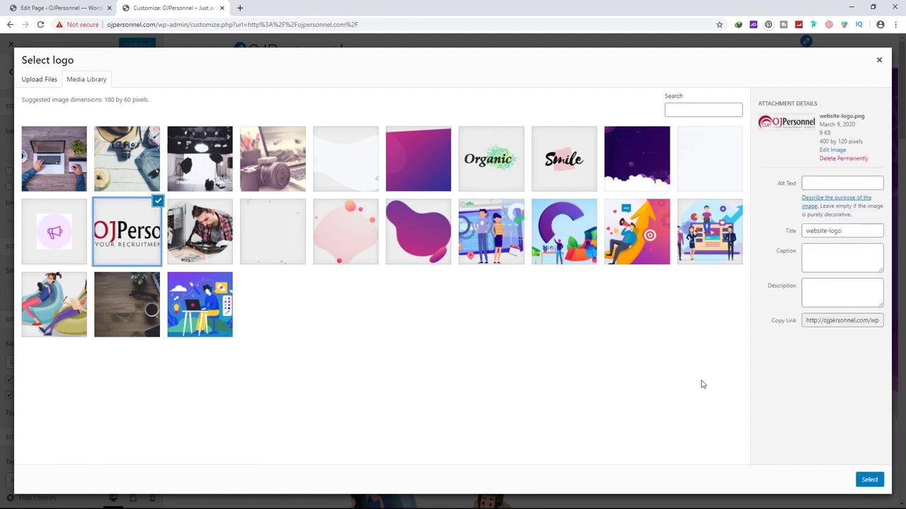
click(869, 479)
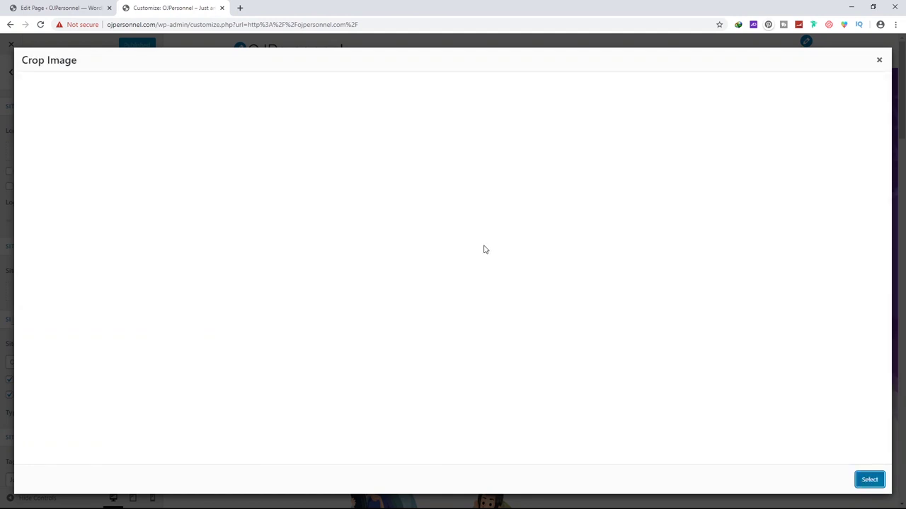
drag(369, 101, 360, 101)
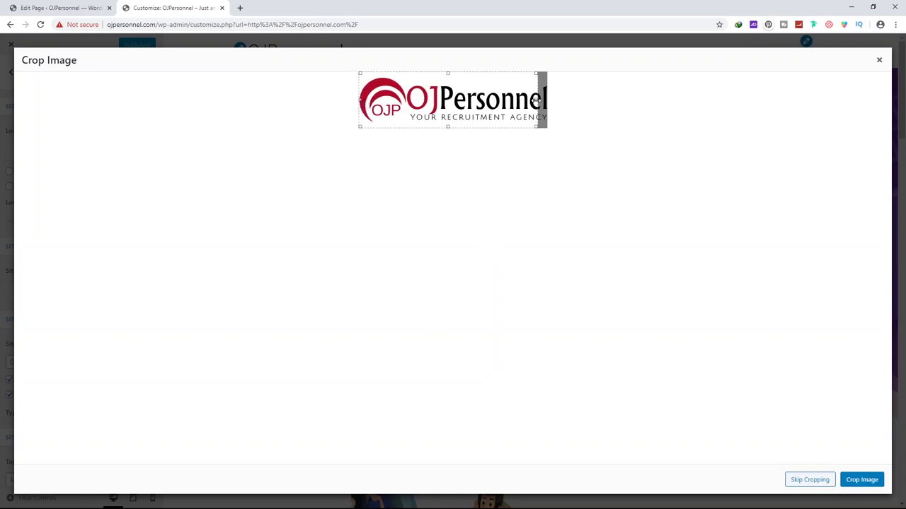
drag(535, 100, 547, 99)
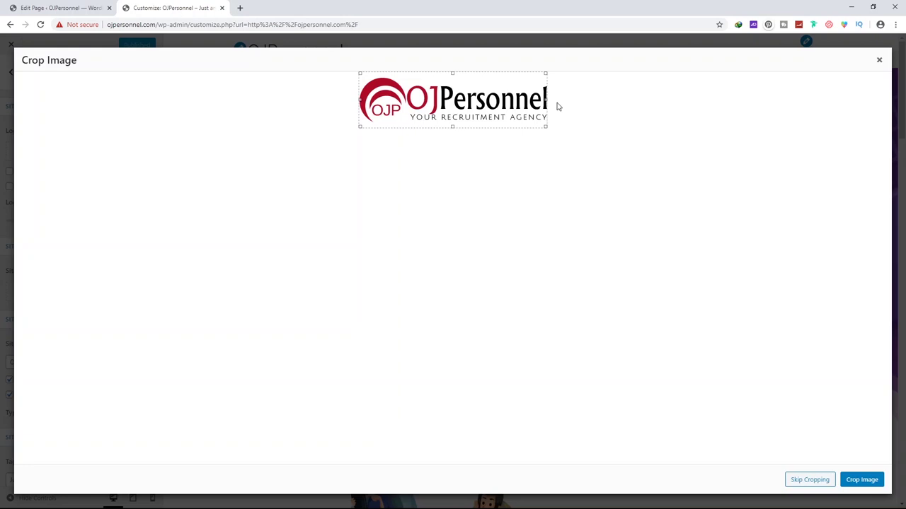
click(863, 478)
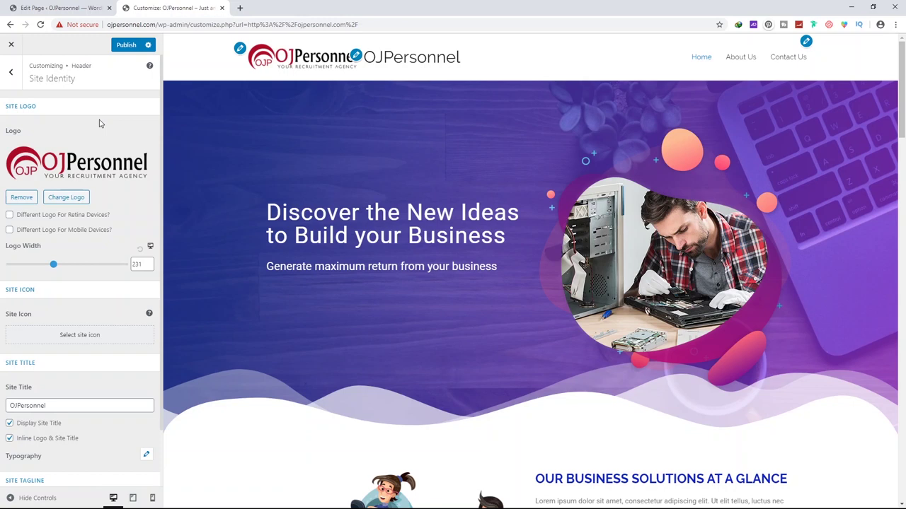
Untick Display Site Title and delete the Site Title text
scroll(40, 163, down, 1)
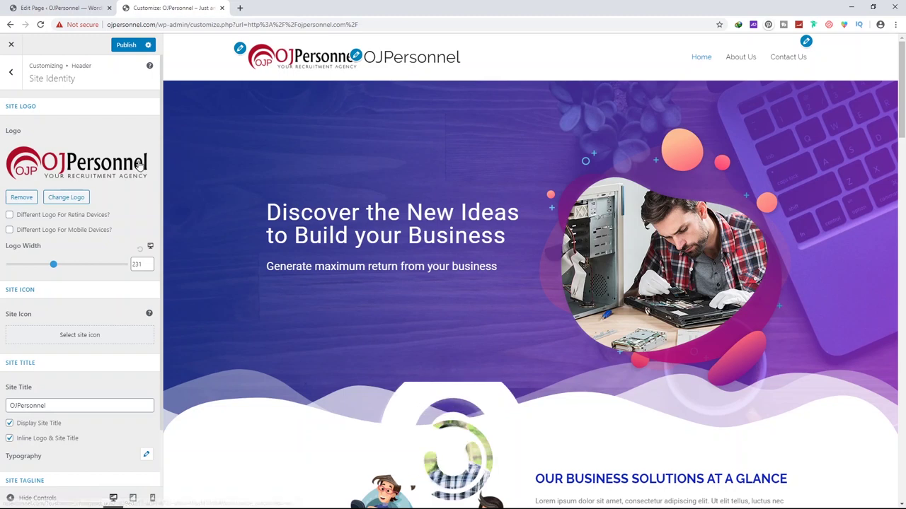
scroll(90, 229, down, 1)
scroll(91, 228, down, 1)
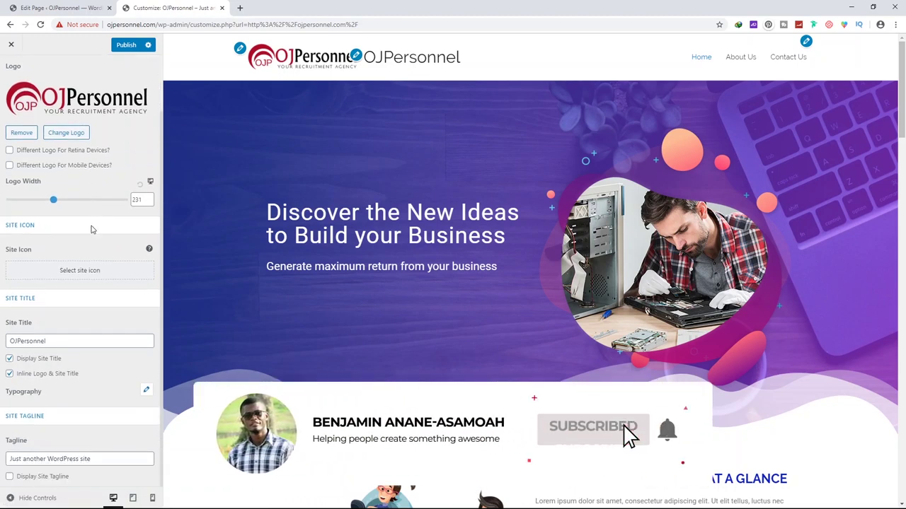
click(33, 360)
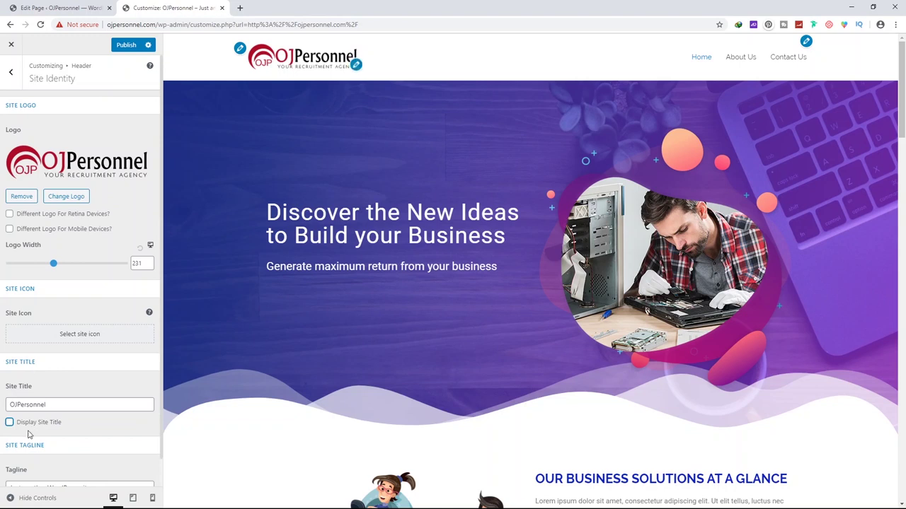
scroll(63, 389, down, 1)
drag(75, 375, 3, 380)
key(BackSpace)
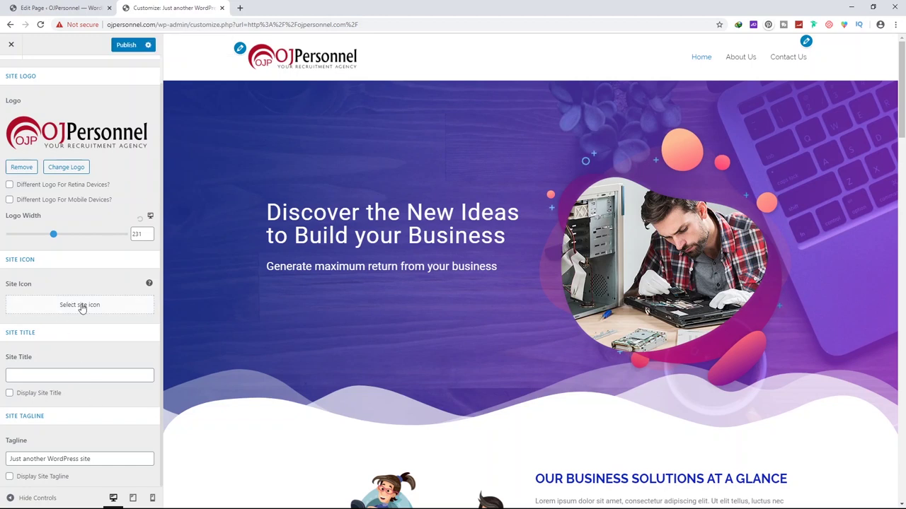
Upload favicon-png.png as the site icon without cropping, then publish the changes
click(82, 306)
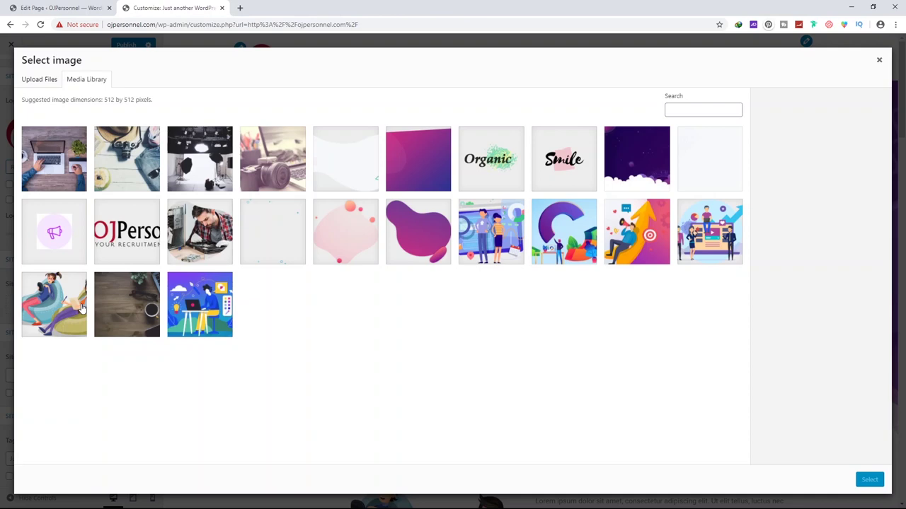
click(48, 82)
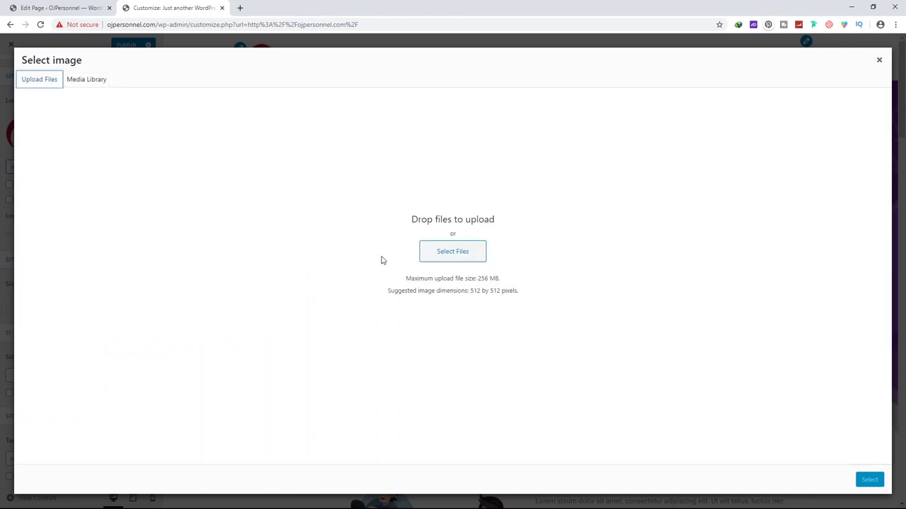
click(443, 255)
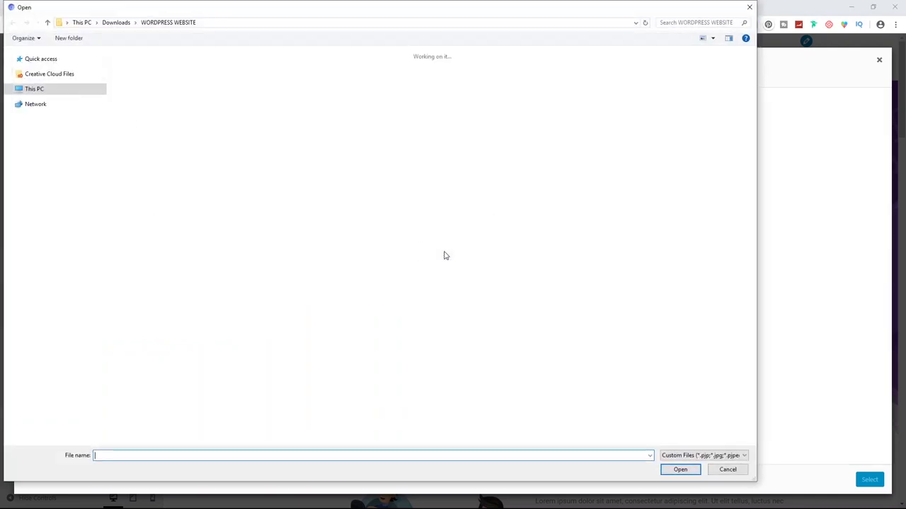
click(353, 273)
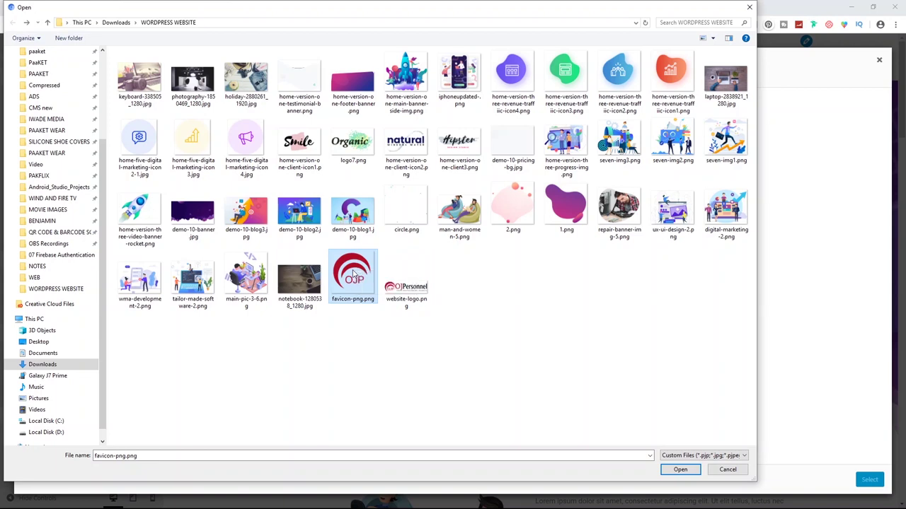
double_click(353, 274)
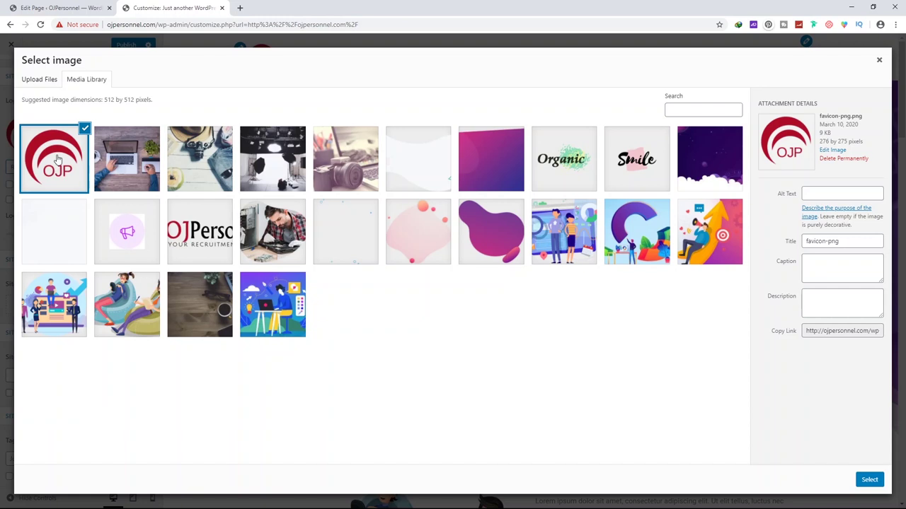
click(867, 481)
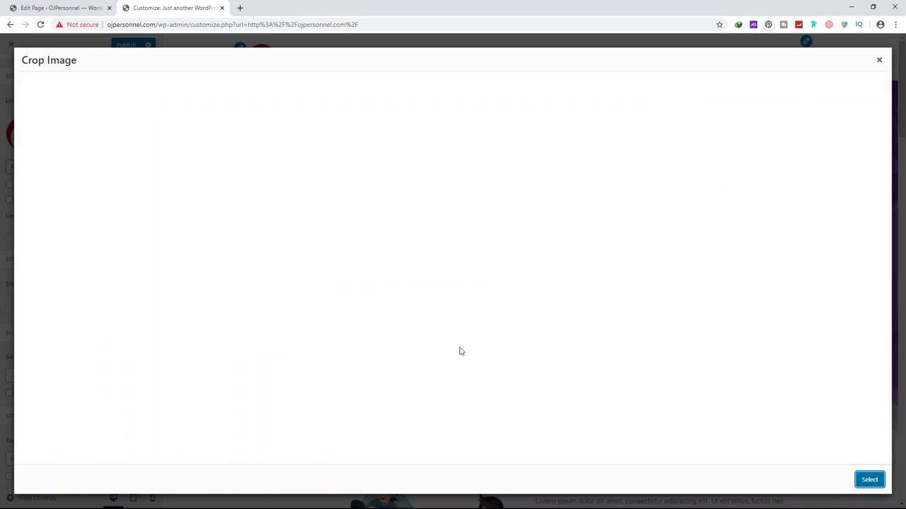
click(813, 480)
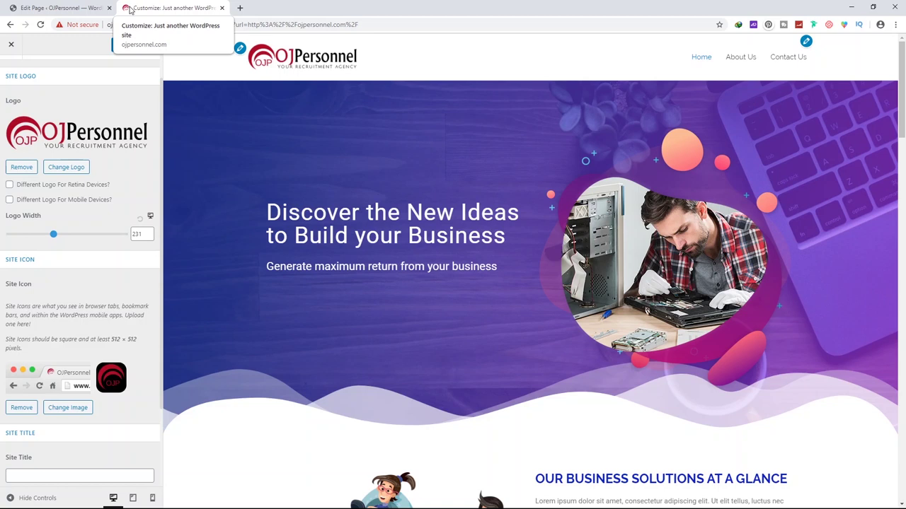
scroll(131, 70, down, 2)
click(126, 44)
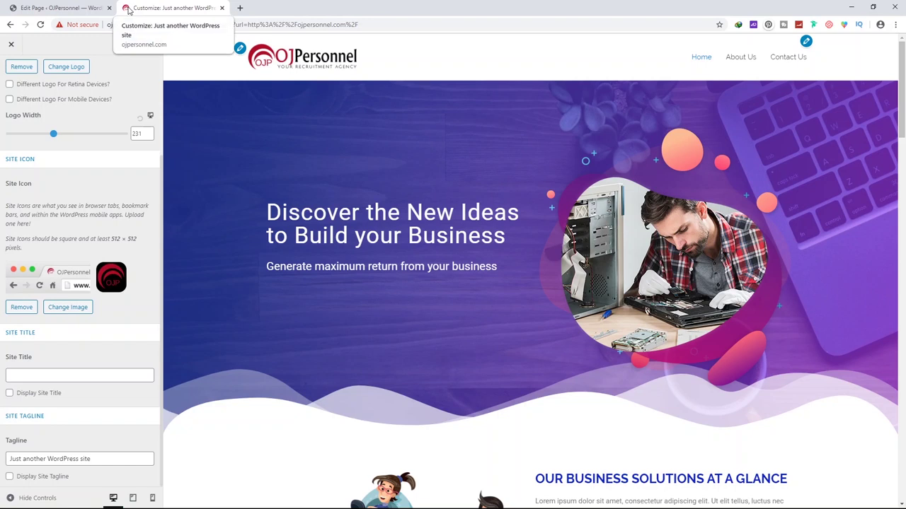
Delete the old tagline and type a new 'Build a business with us' tagline
click(50, 373)
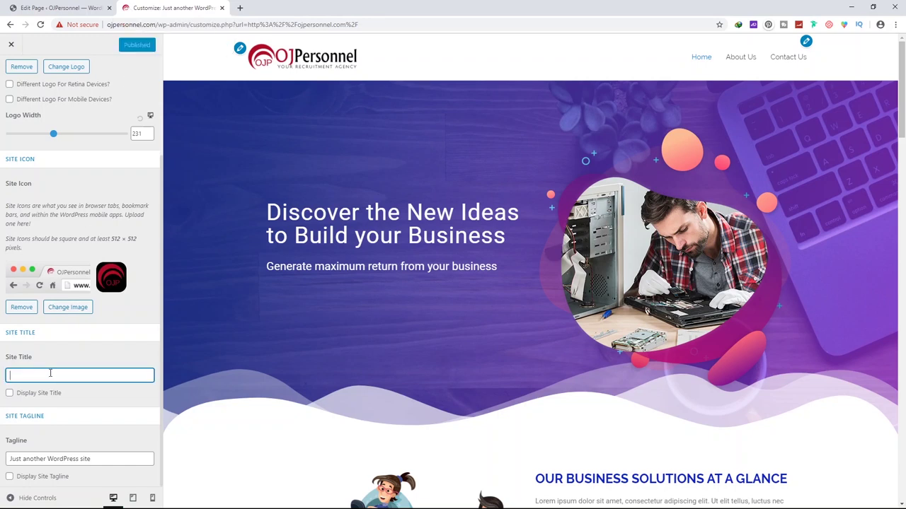
click(91, 459)
drag(92, 458, 2, 459)
key(BackSpace)
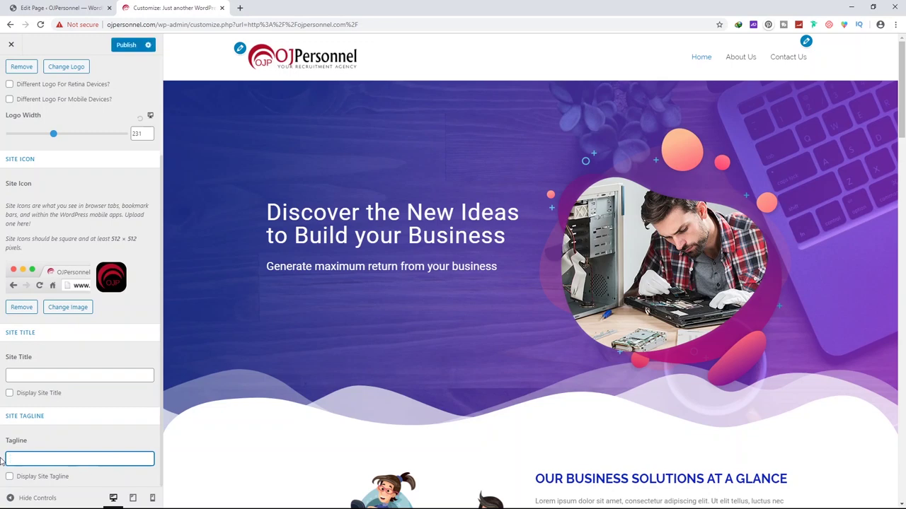
click(74, 441)
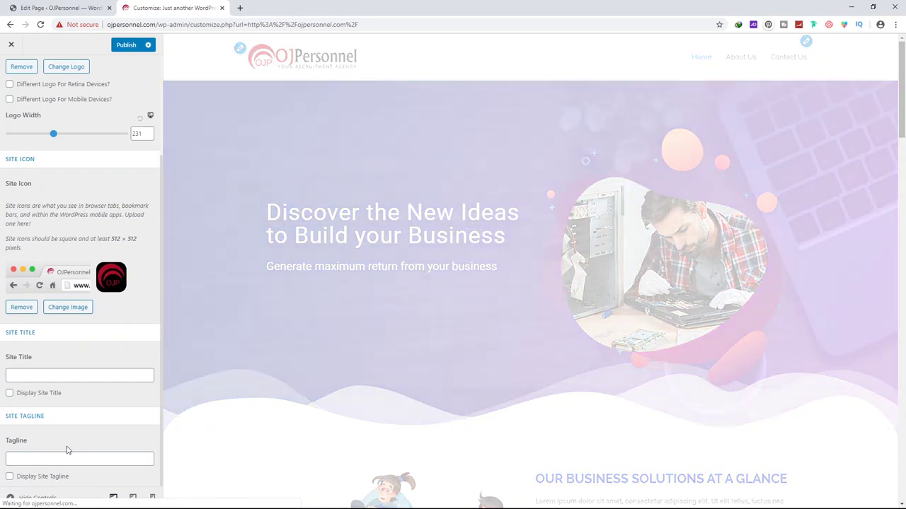
click(42, 459)
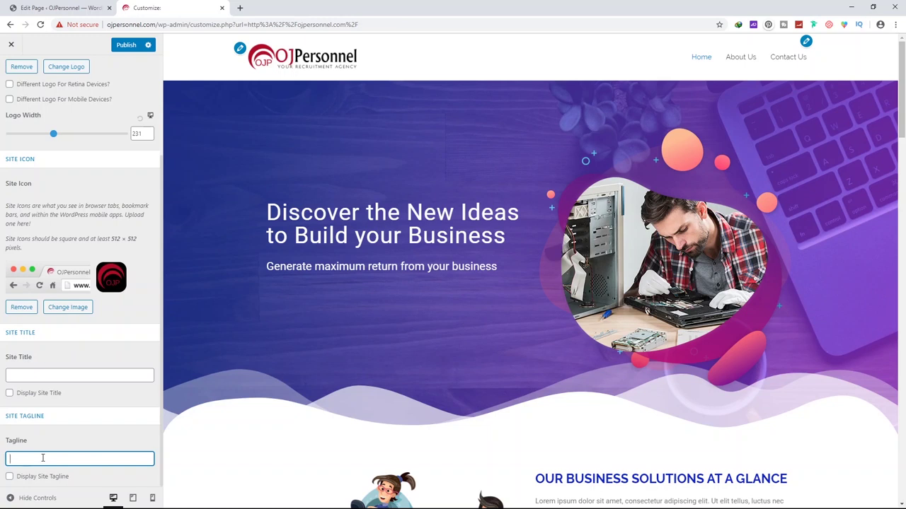
text(Build aa)
key(BackSpace)
text(business with us)
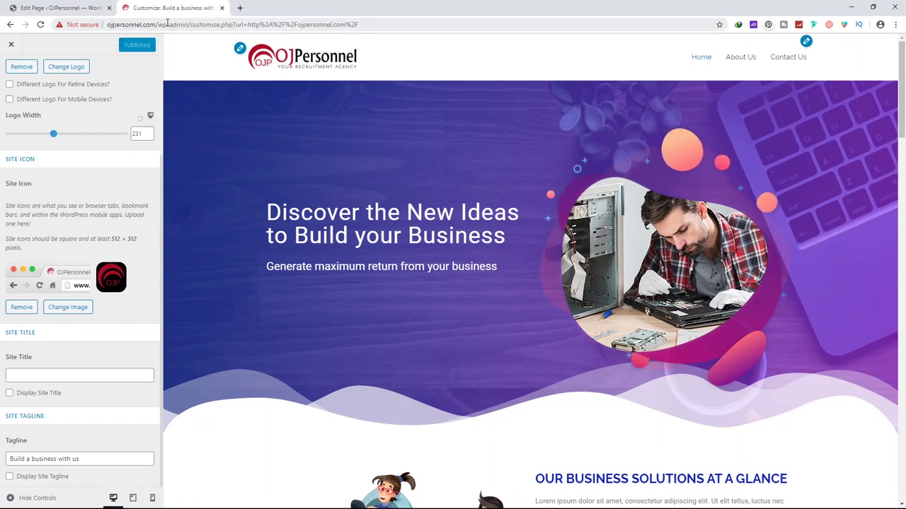
Delete the new tagline too, leaving it empty, and publish the change
scroll(58, 280, up, 3)
scroll(58, 280, down, 2)
drag(104, 460, 2, 460)
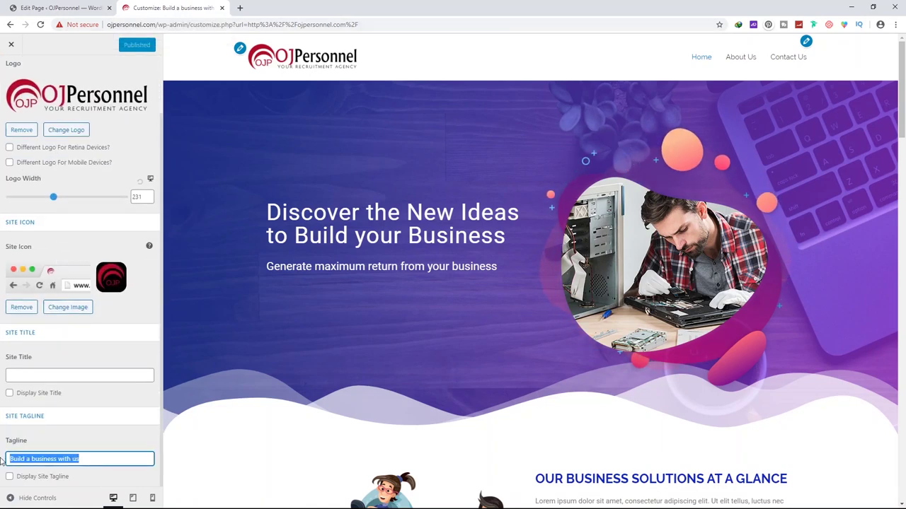
key(BackSpace)
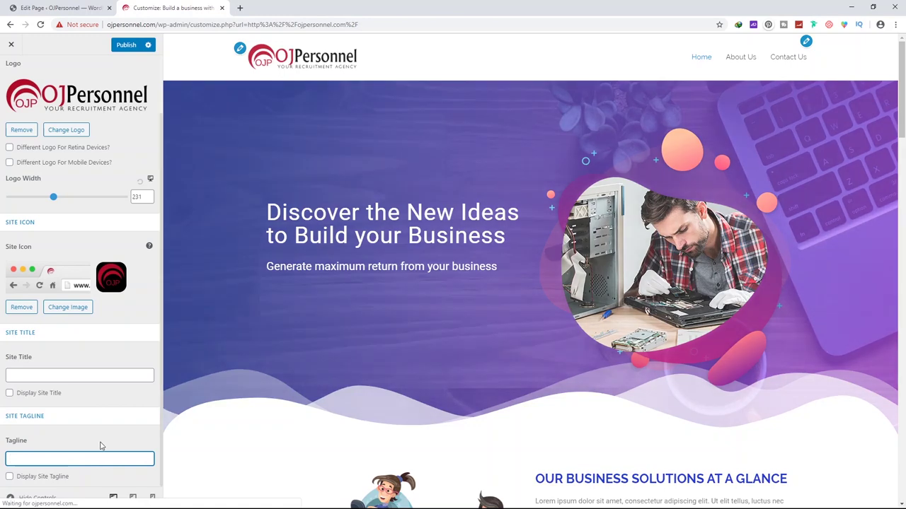
scroll(89, 108, up, 3)
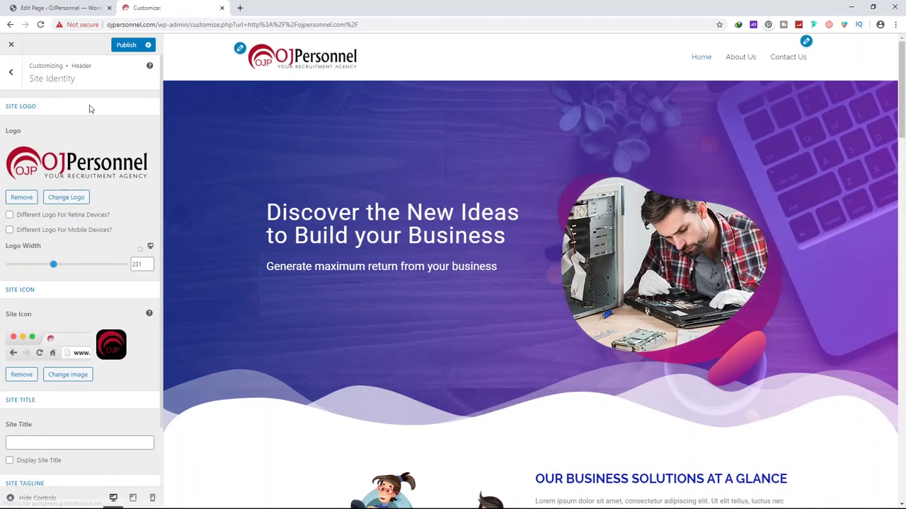
click(131, 44)
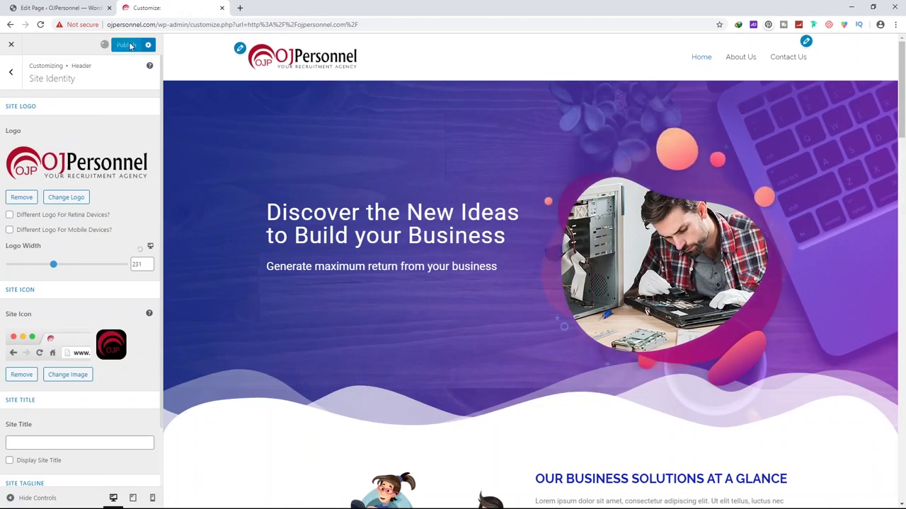
click(11, 71)
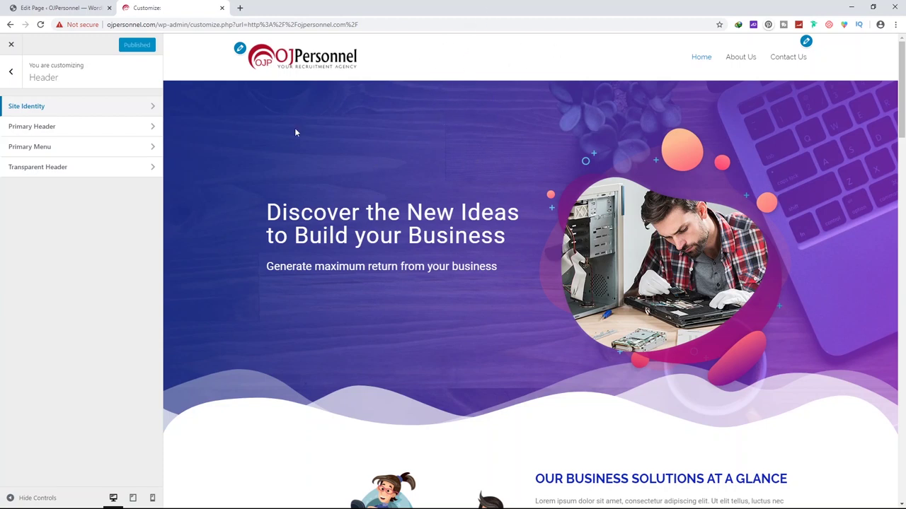
Enable then disable the transparent header on the complete website, and publish
click(41, 170)
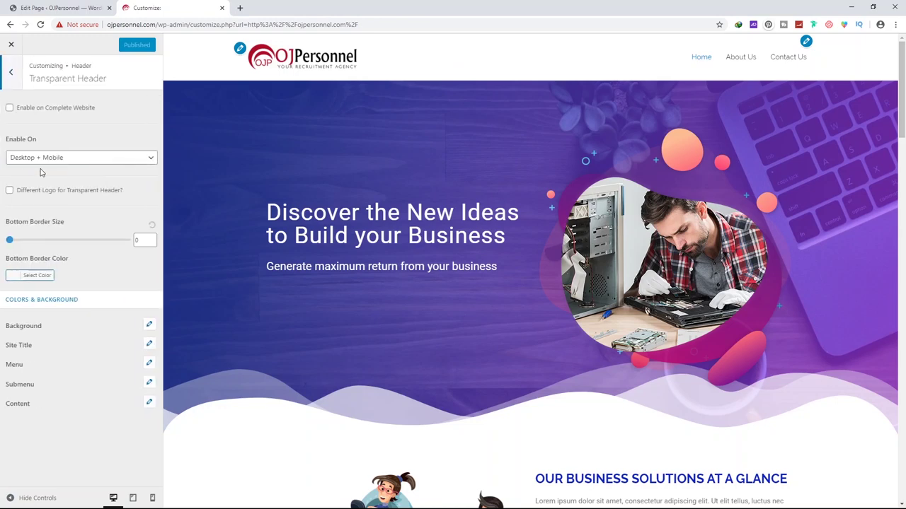
click(63, 110)
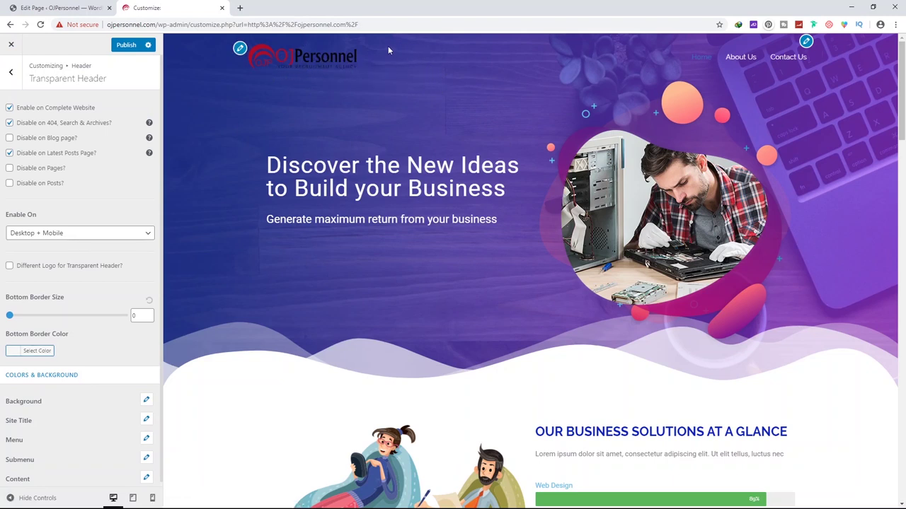
click(10, 108)
click(11, 72)
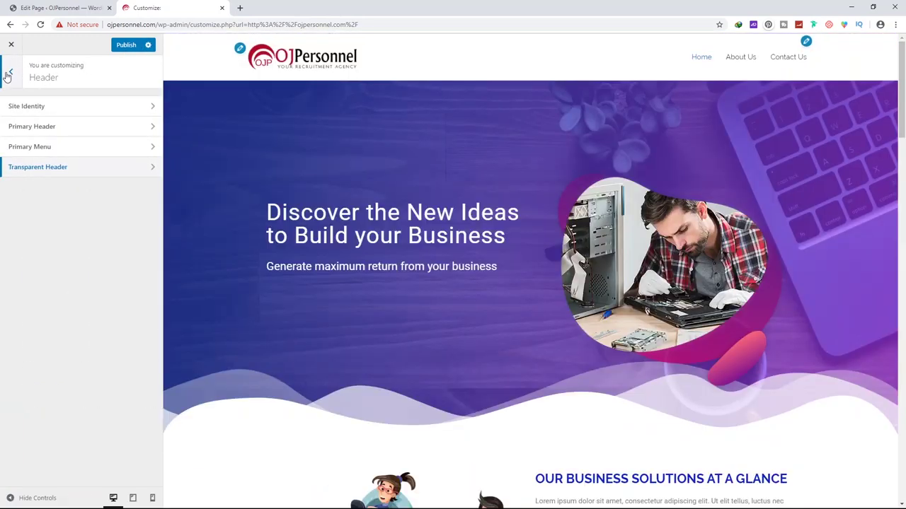
click(11, 71)
click(121, 47)
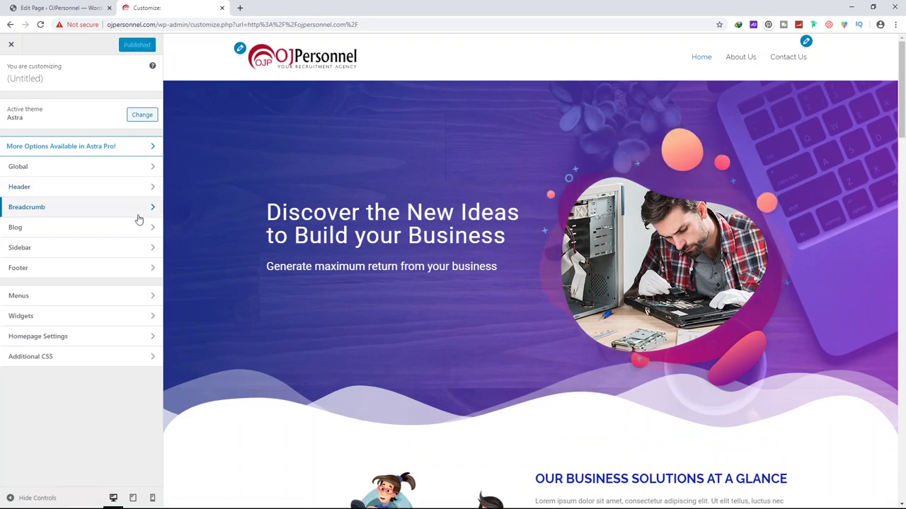
Open the About Us page from the site menu in the page editor
scroll(322, 219, down, 10)
scroll(324, 219, down, 14)
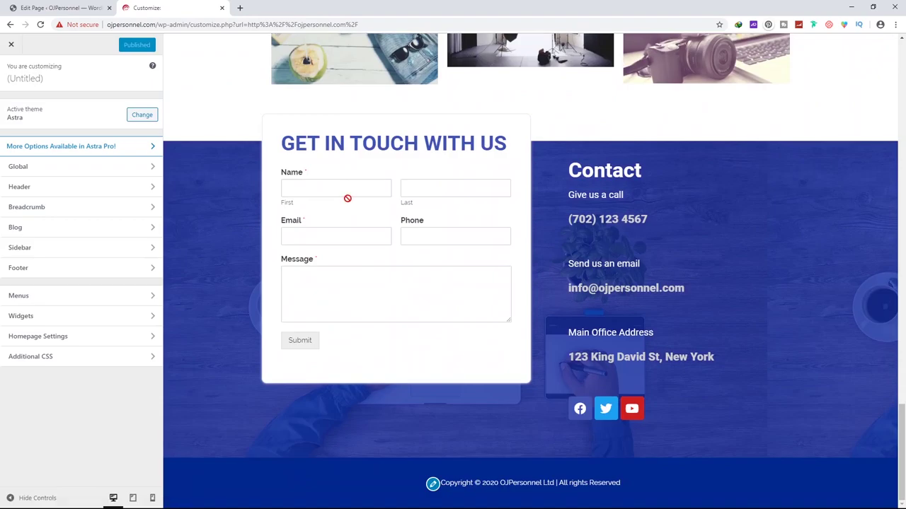
scroll(348, 198, up, 20)
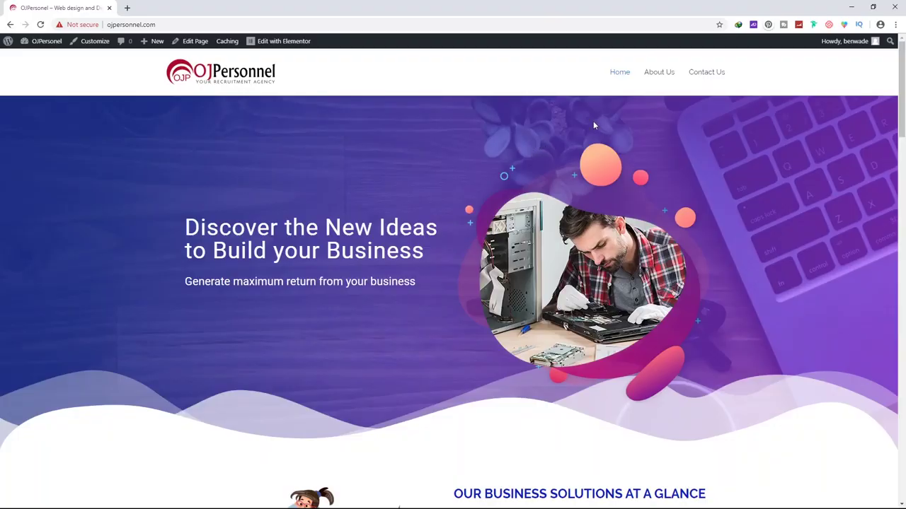
click(662, 73)
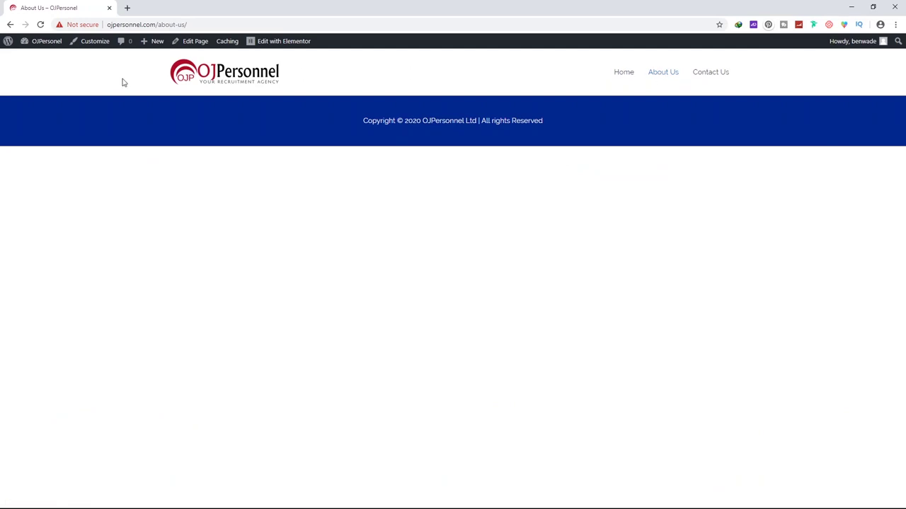
click(192, 44)
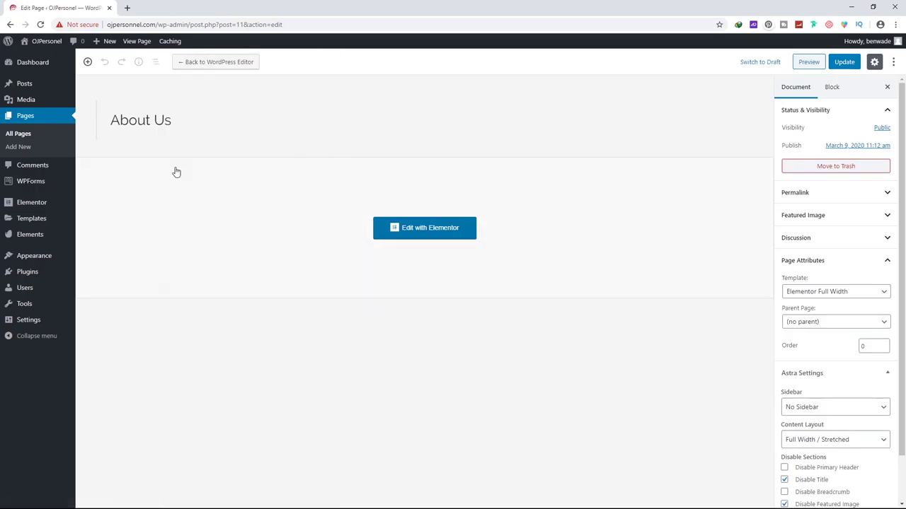
Agree to the Envato Elements terms and continue into the template kit library
click(32, 238)
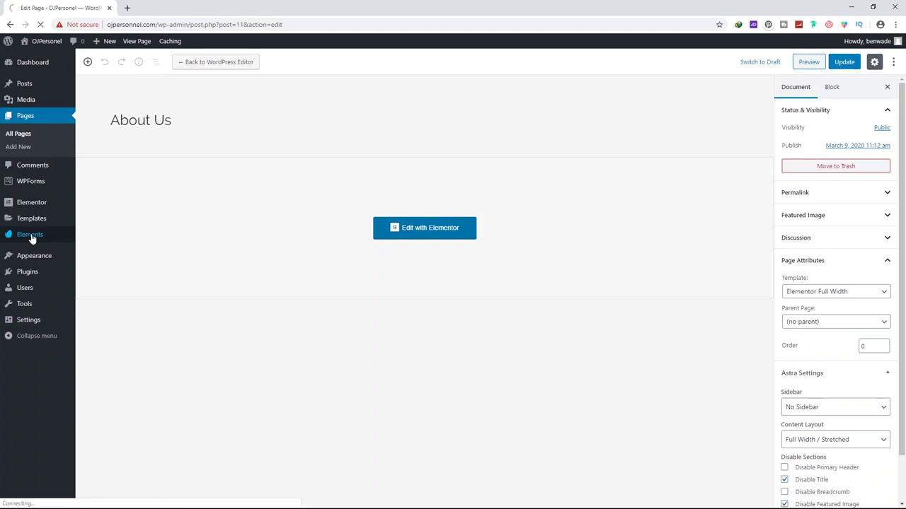
mouse_move(41, 247)
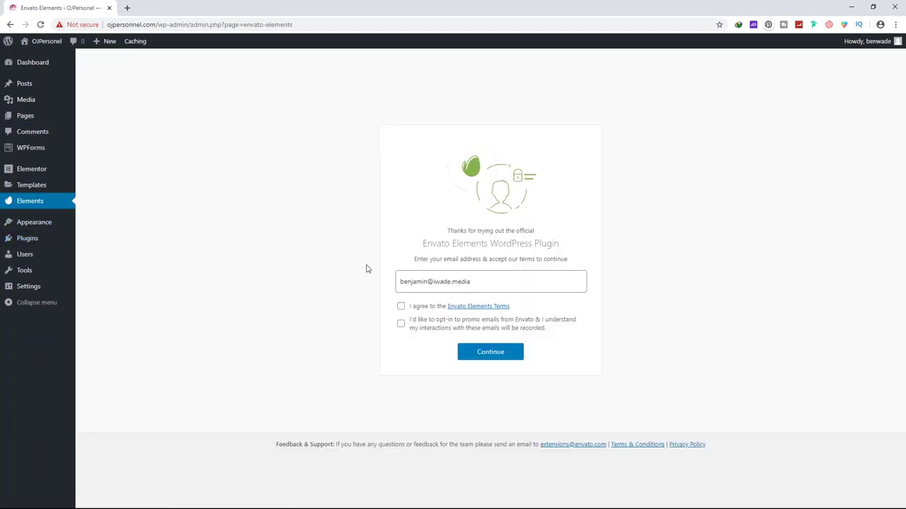
click(401, 307)
click(490, 354)
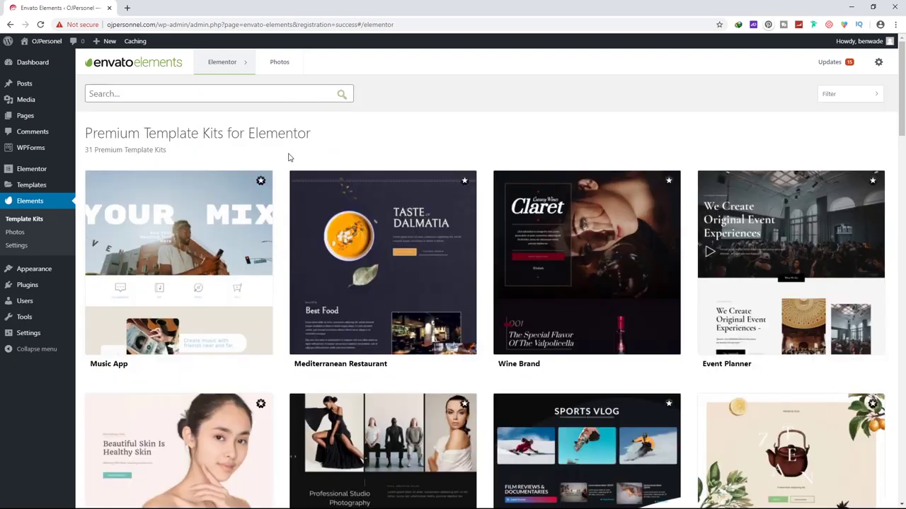
Browse the Envato template kits, then go to the site's Pages list
scroll(202, 186, down, 3)
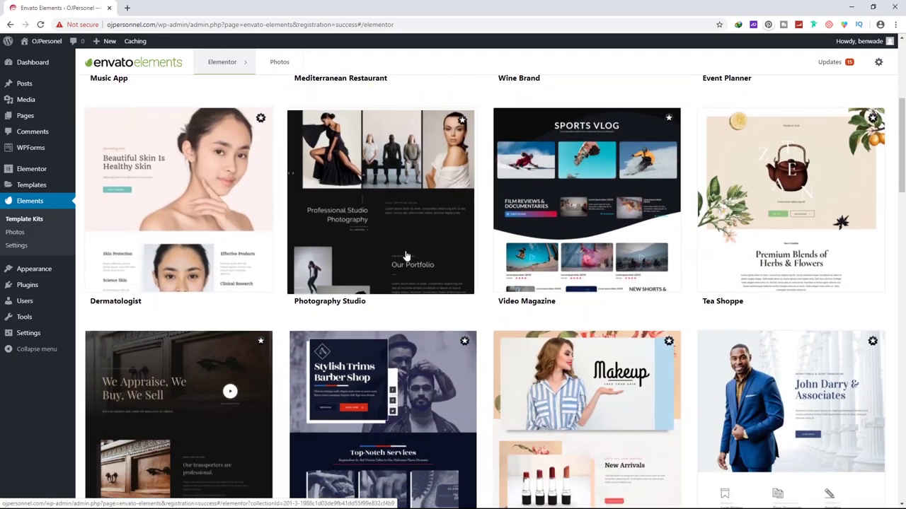
scroll(406, 255, down, 6)
scroll(406, 255, down, 3)
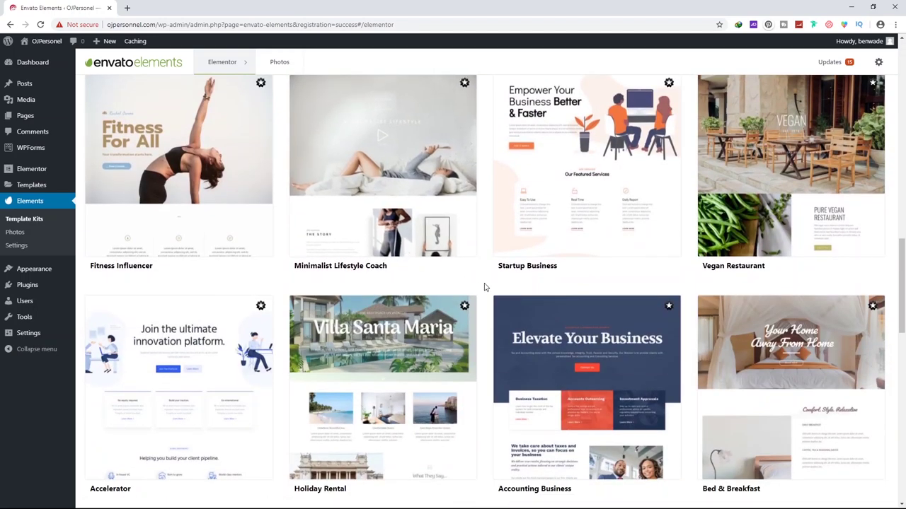
scroll(485, 287, down, 12)
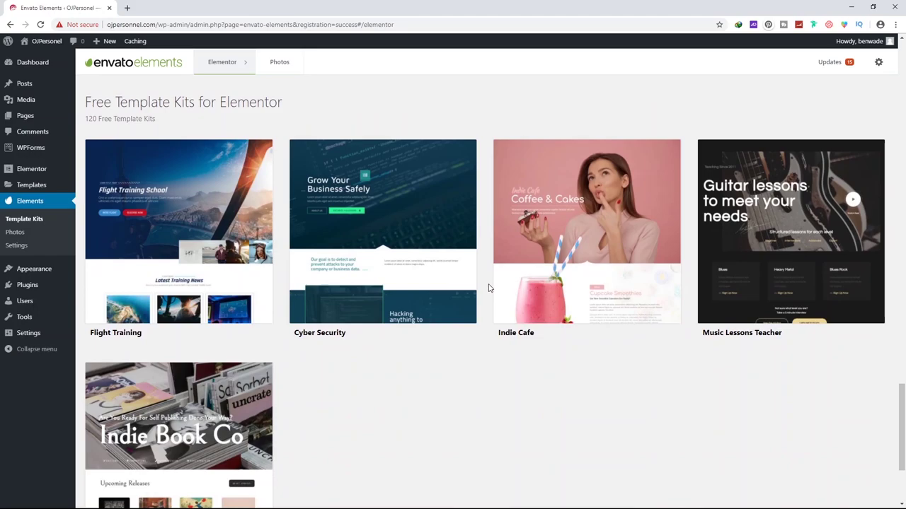
scroll(488, 287, up, 12)
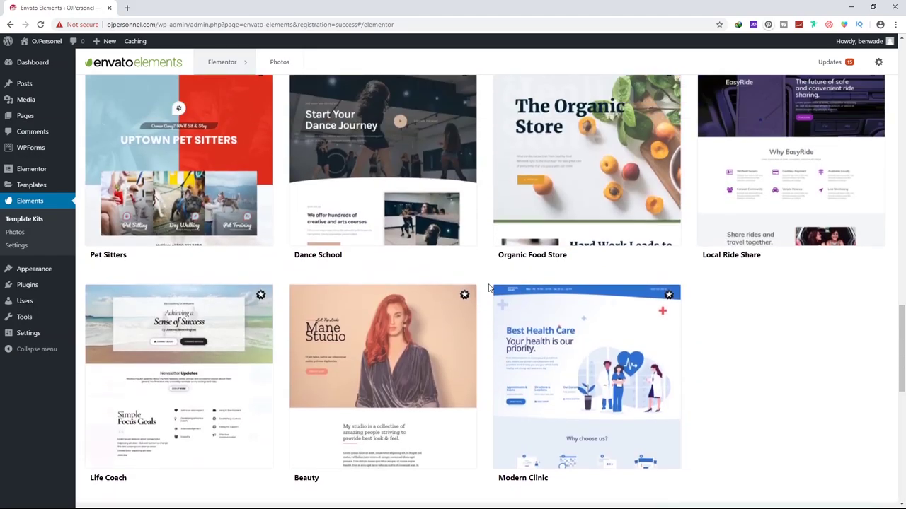
scroll(481, 255, up, 10)
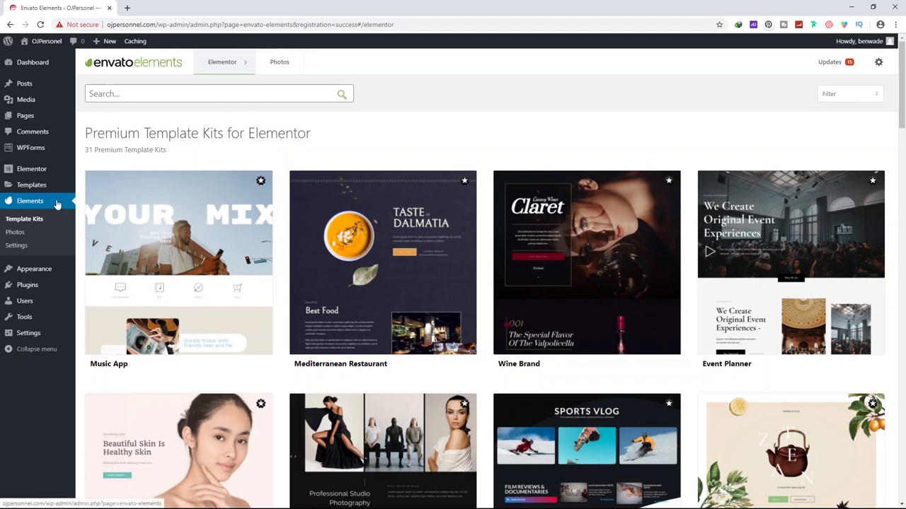
click(24, 119)
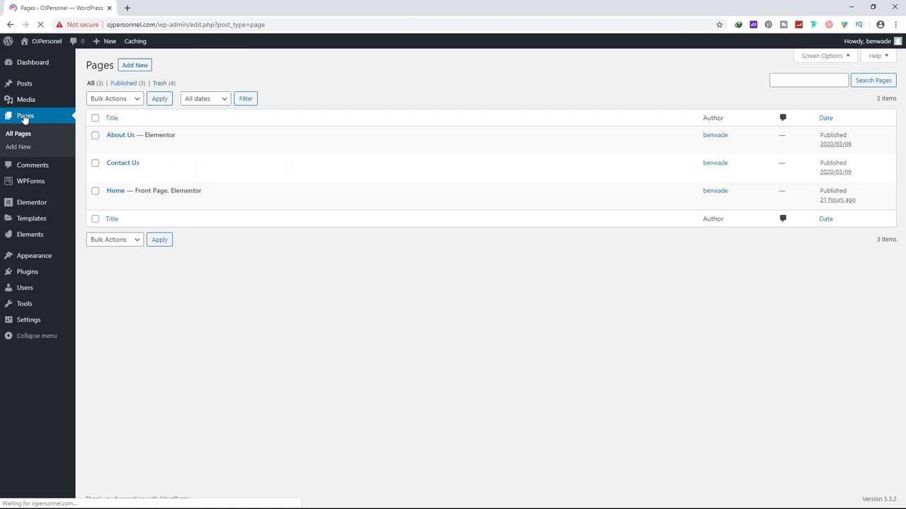
Open About Us from All Pages and edit it with Elementor
click(122, 135)
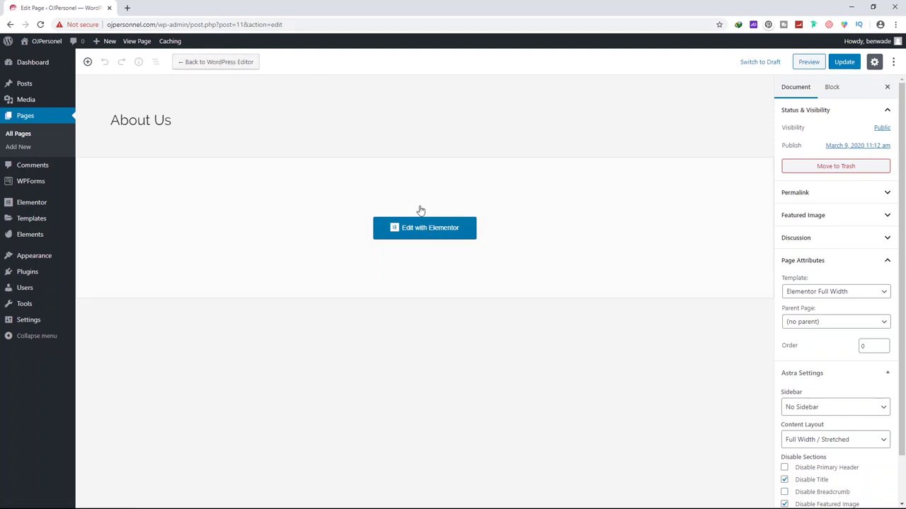
click(419, 231)
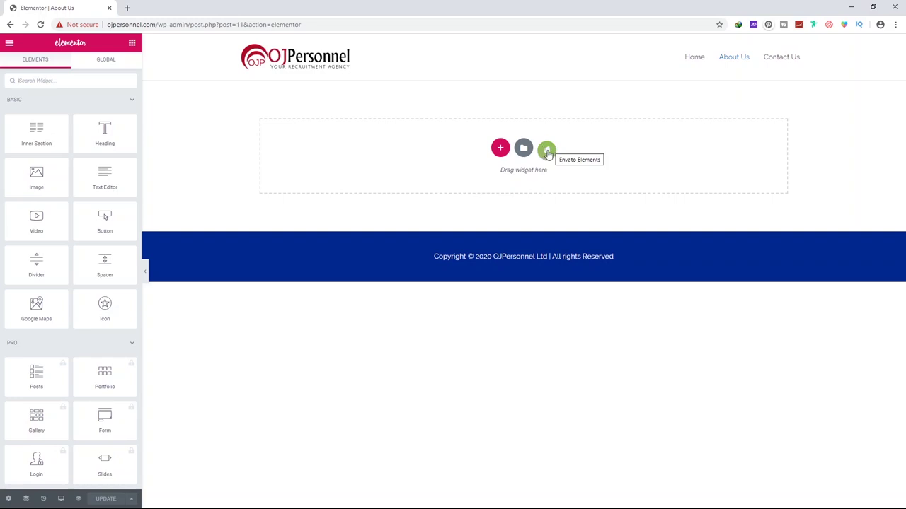
Launch the Envato Elements library, browse it, and pick the Corporate & Business category
click(547, 152)
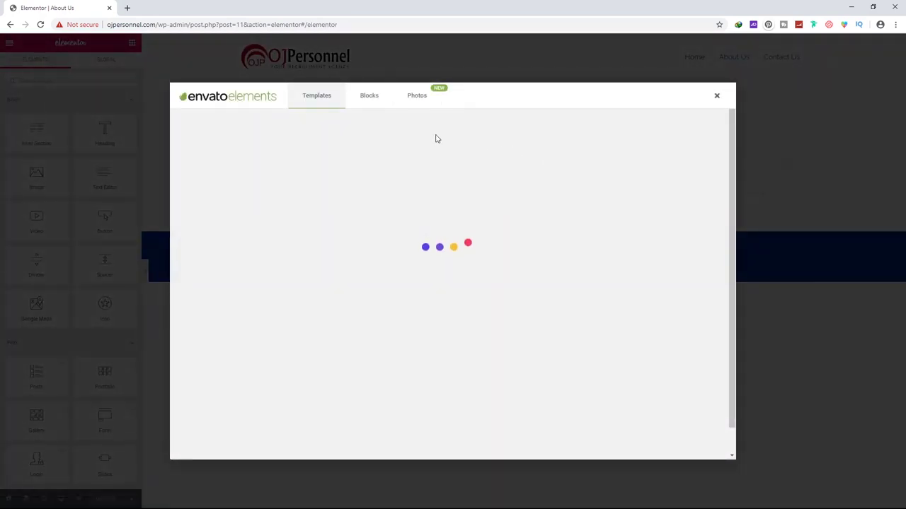
scroll(453, 198, down, 10)
scroll(405, 242, down, 10)
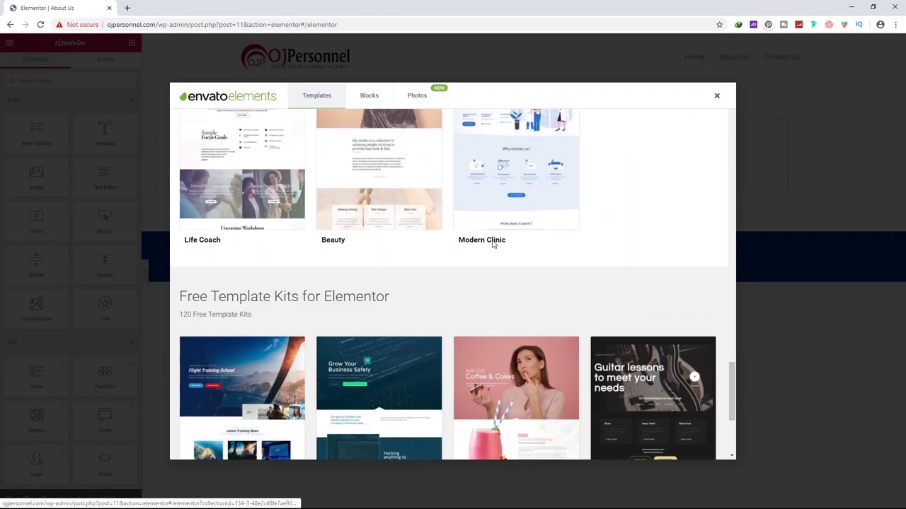
scroll(318, 302, down, 3)
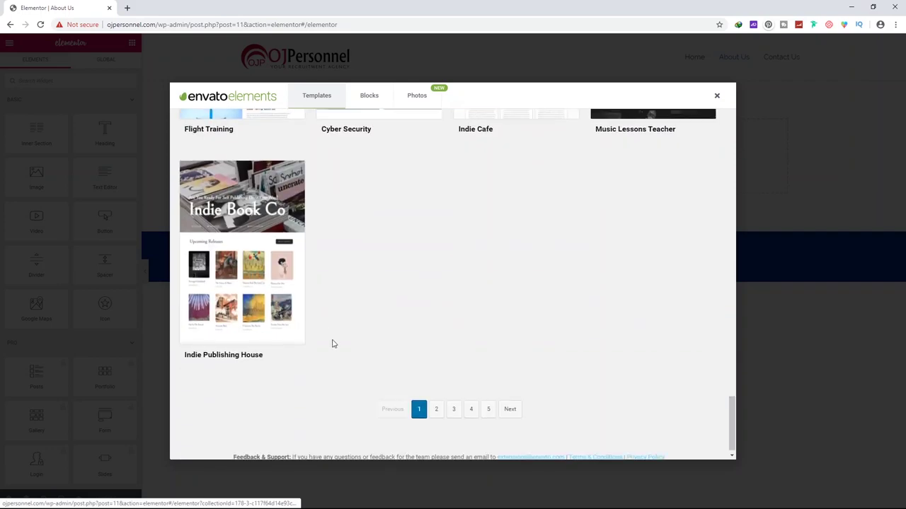
scroll(488, 319, up, 6)
scroll(439, 280, up, 15)
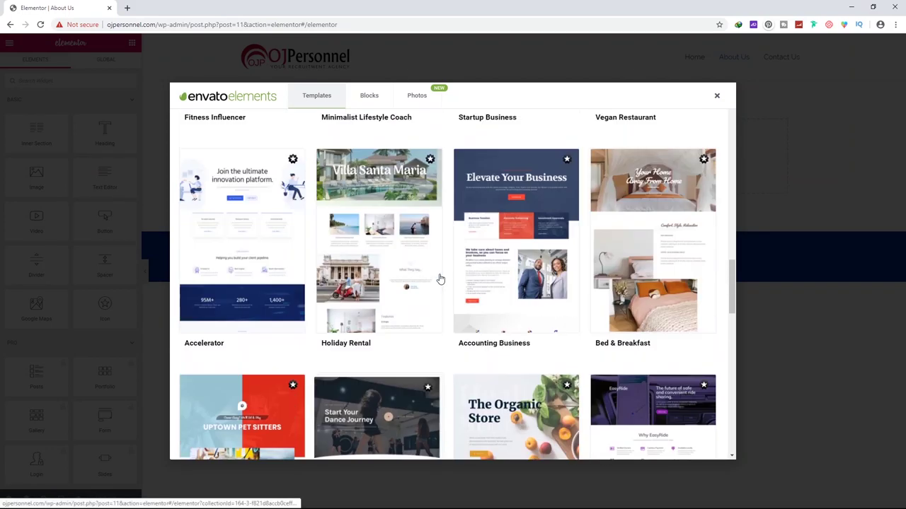
scroll(418, 267, up, 3)
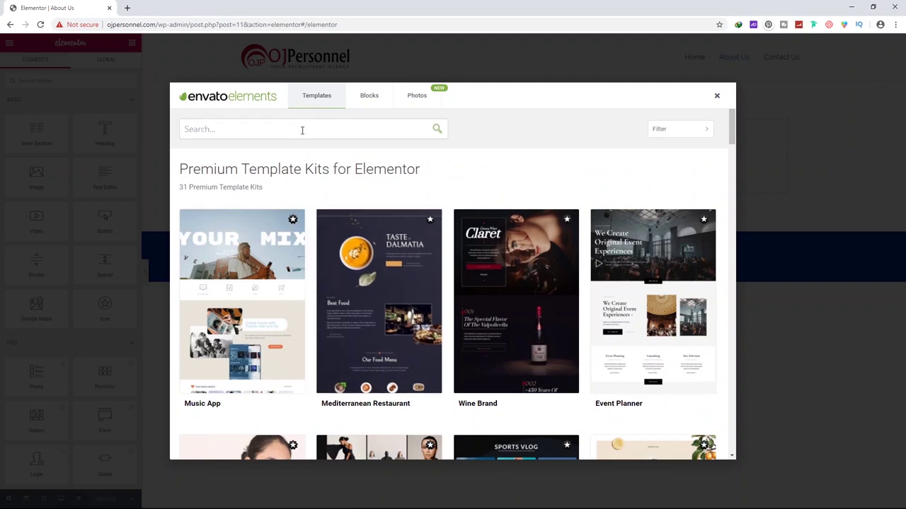
click(219, 133)
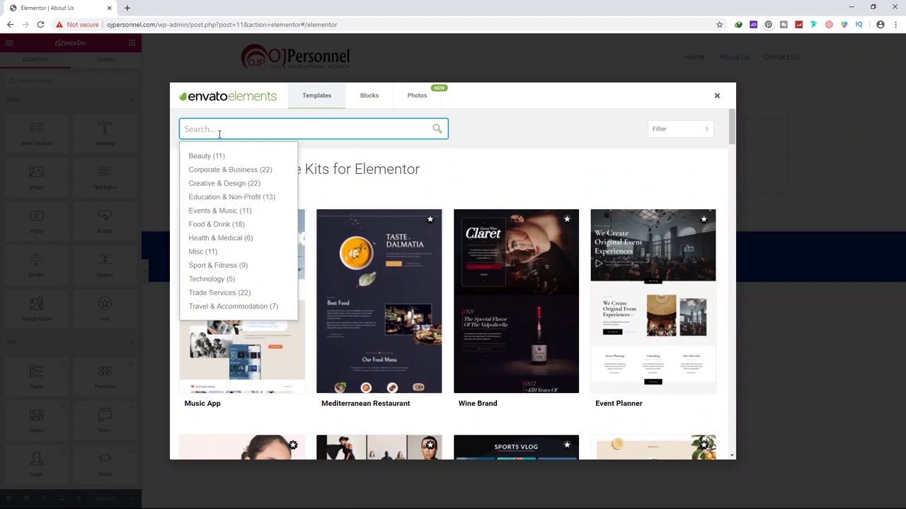
click(212, 172)
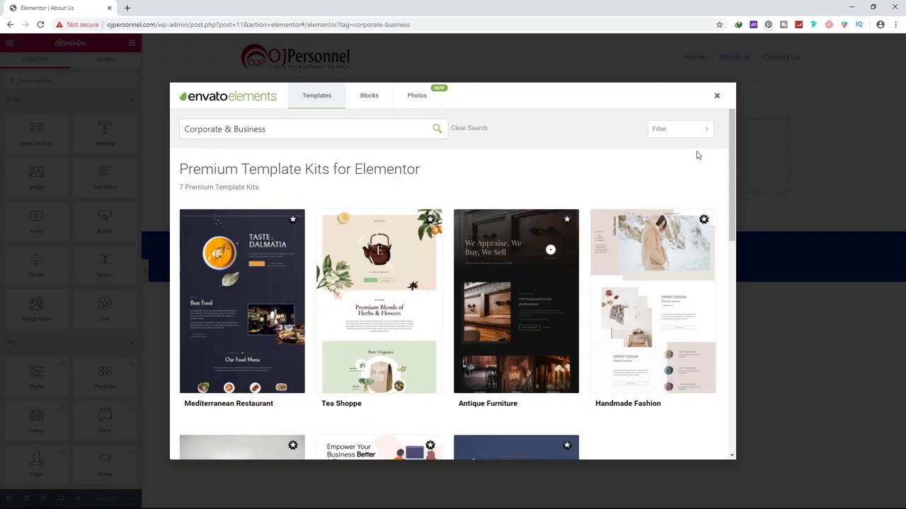
Hide premium kits by unchecking Show Premium Template Kits in the filter
click(691, 132)
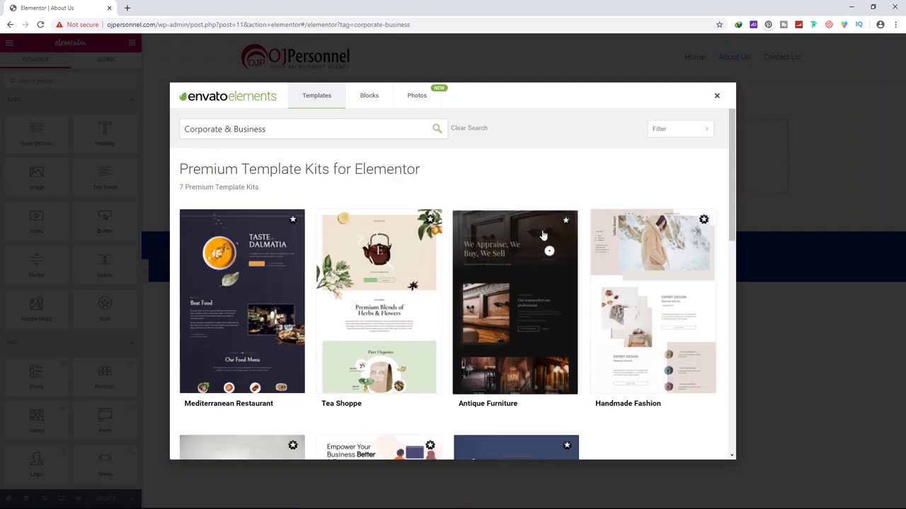
scroll(495, 268, down, 3)
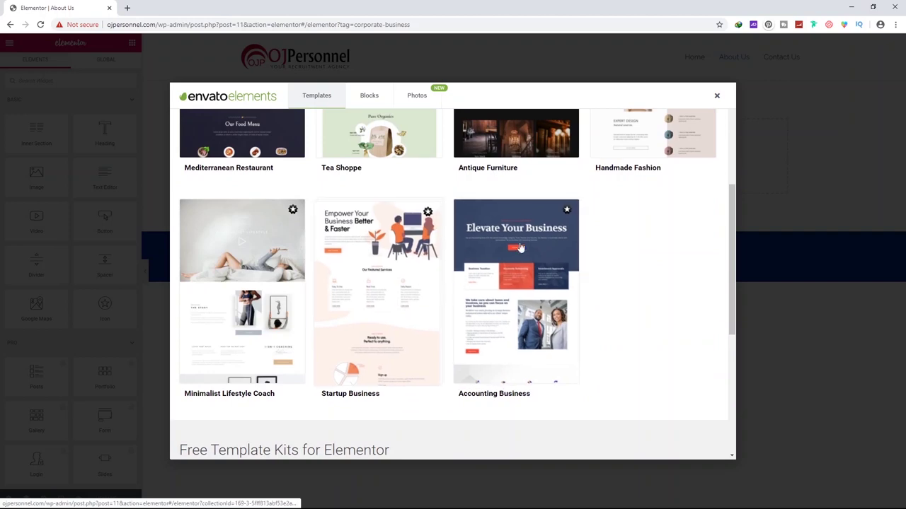
scroll(533, 236, up, 4)
click(686, 134)
click(621, 152)
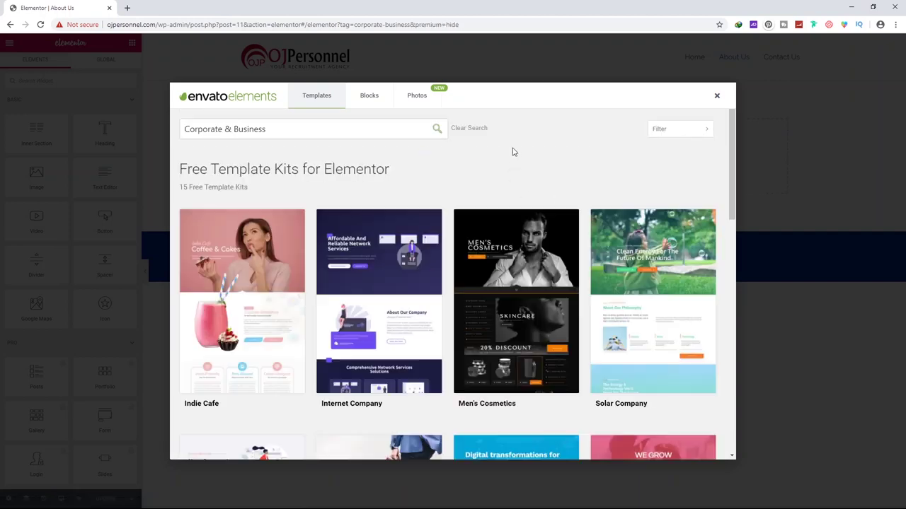
Scroll through the 15 free kits and open the Professional Services kit
scroll(512, 152, down, 4)
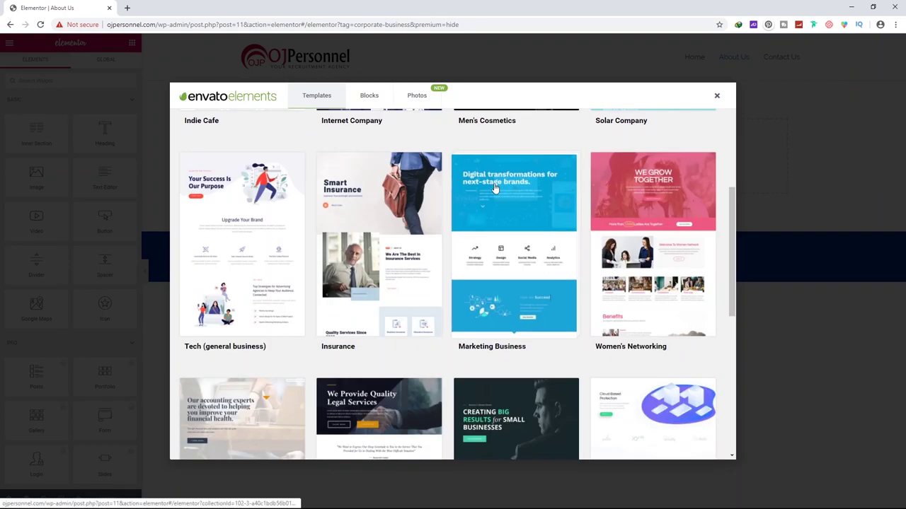
scroll(499, 187, down, 5)
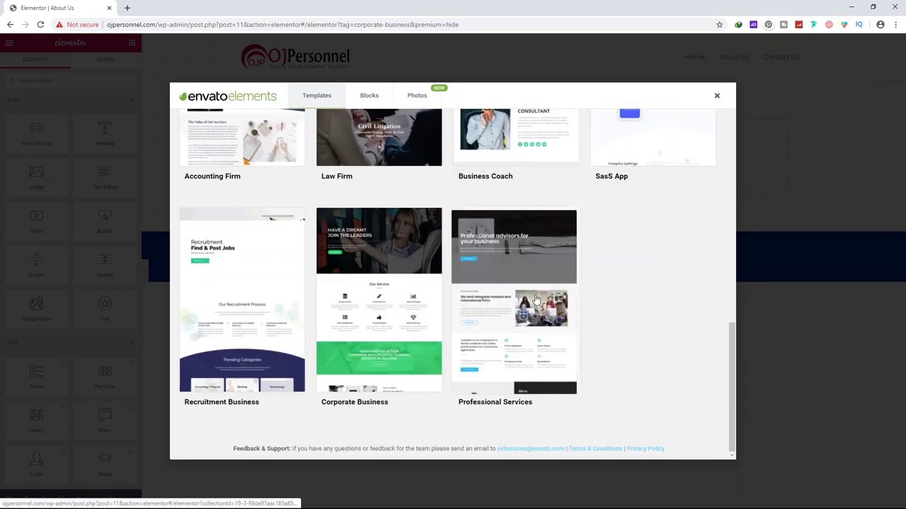
scroll(295, 204, up, 9)
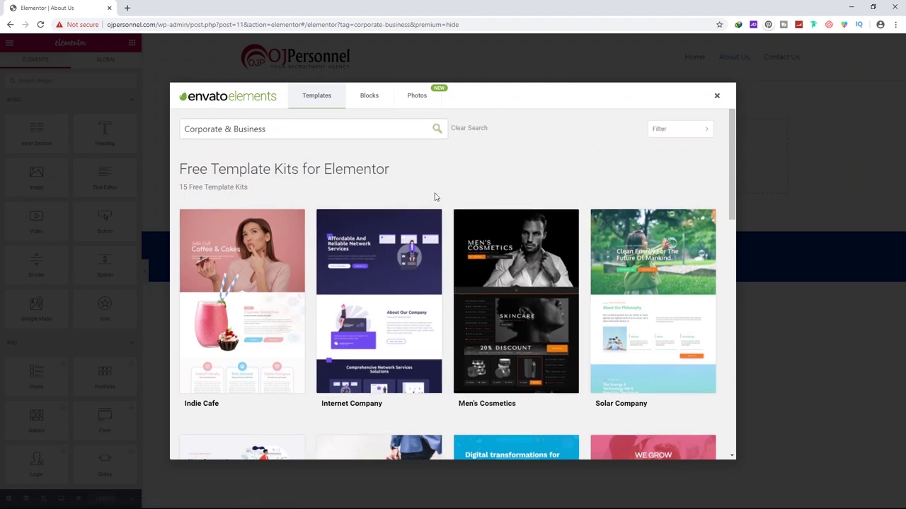
scroll(247, 248, down, 3)
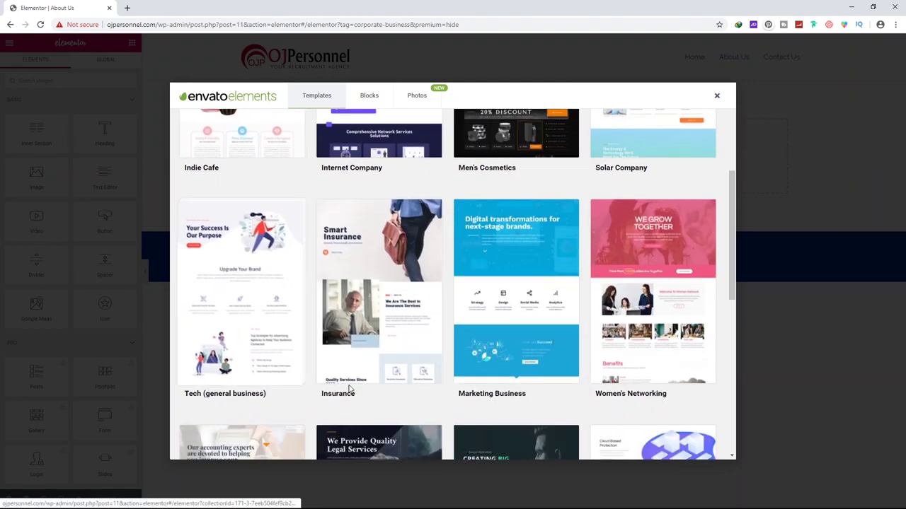
scroll(625, 263, down, 6)
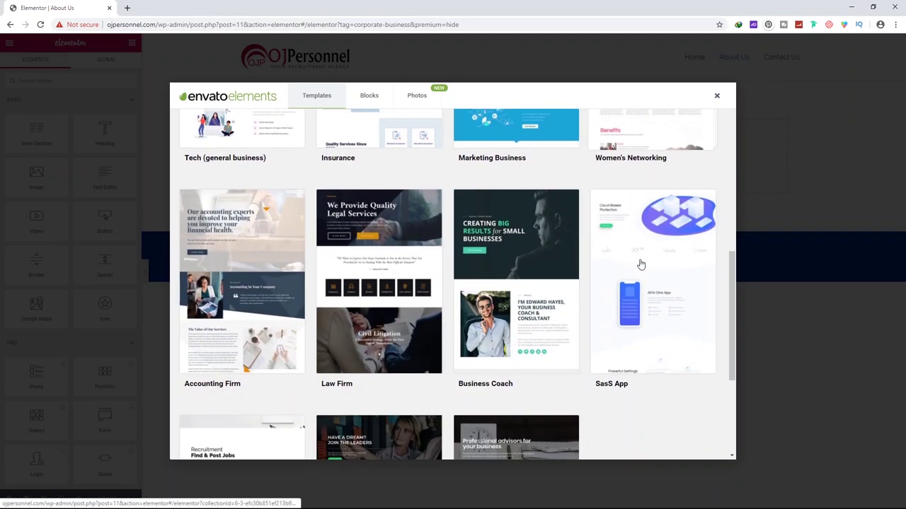
scroll(643, 281, up, 8)
scroll(424, 171, up, 2)
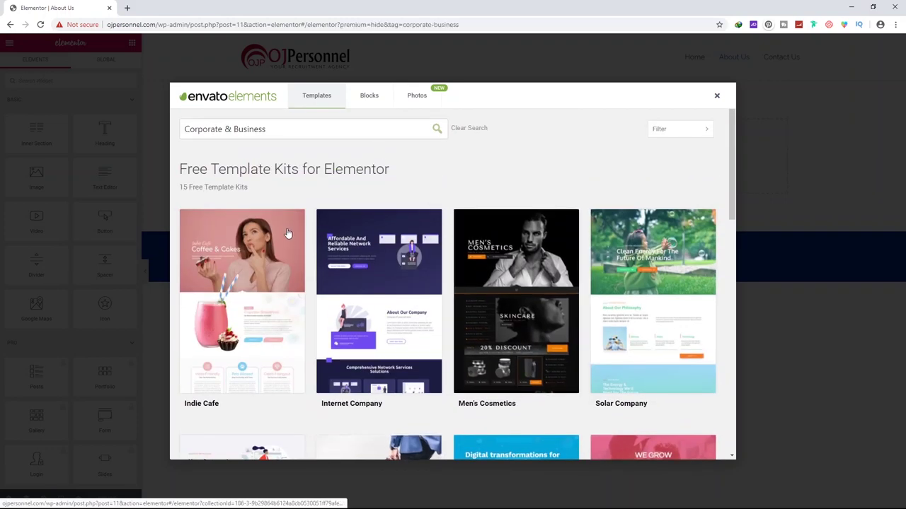
scroll(340, 238, down, 7)
scroll(379, 248, down, 3)
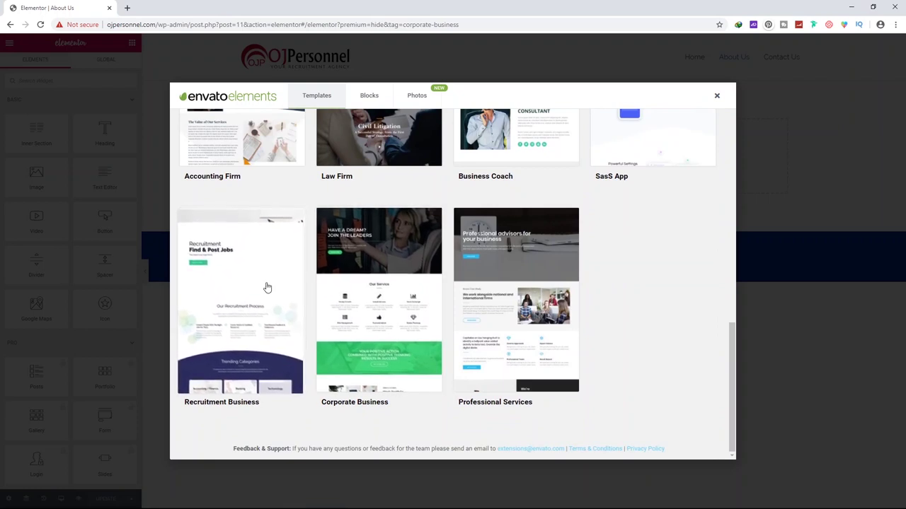
click(516, 269)
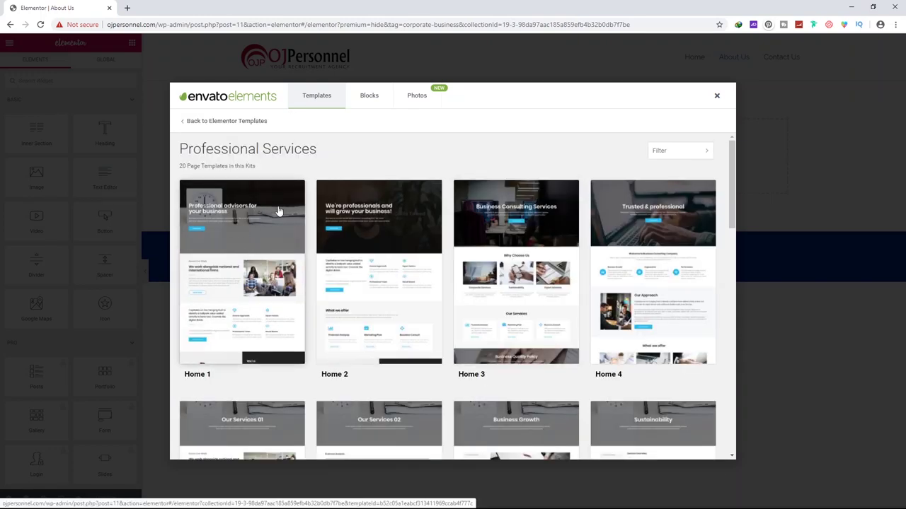
Scroll through the Professional Services kit's 20 page templates, including the imported About page
scroll(496, 255, down, 2)
scroll(382, 225, up, 2)
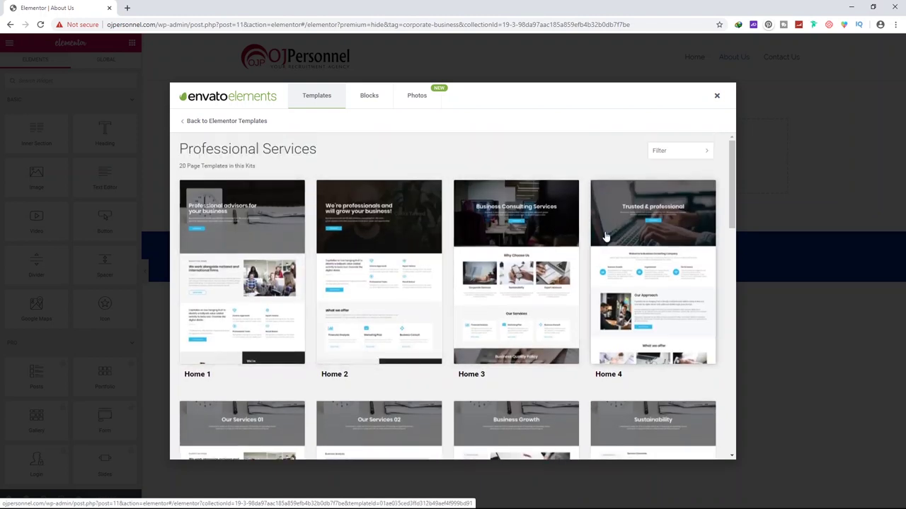
scroll(607, 237, down, 1)
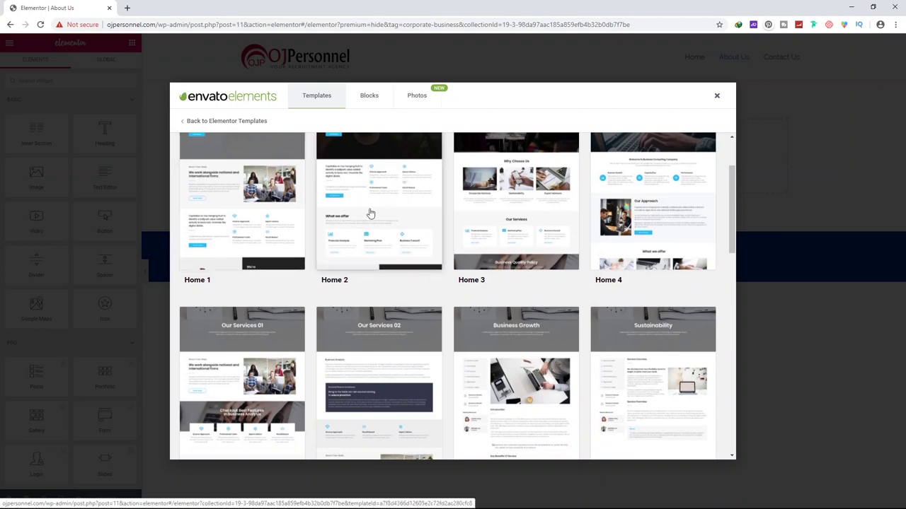
scroll(345, 272, up, 1)
scroll(344, 273, down, 11)
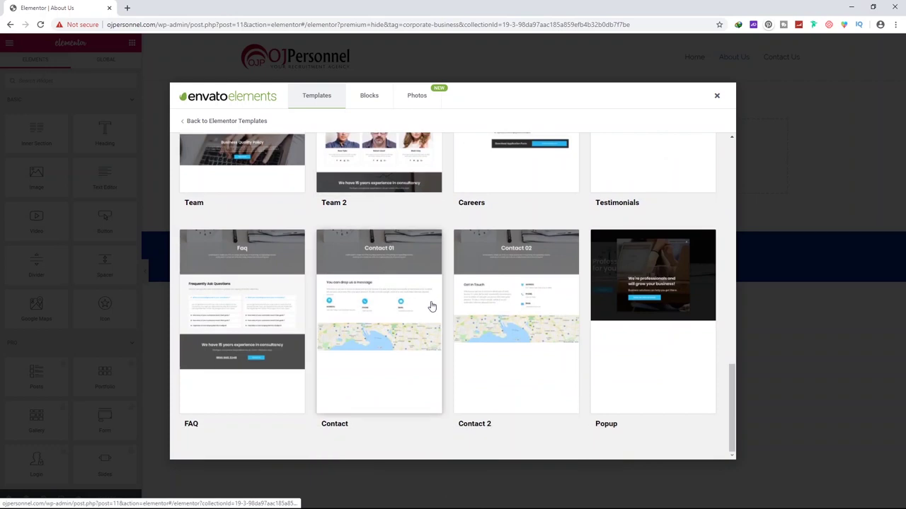
scroll(415, 336, up, 3)
scroll(317, 285, up, 2)
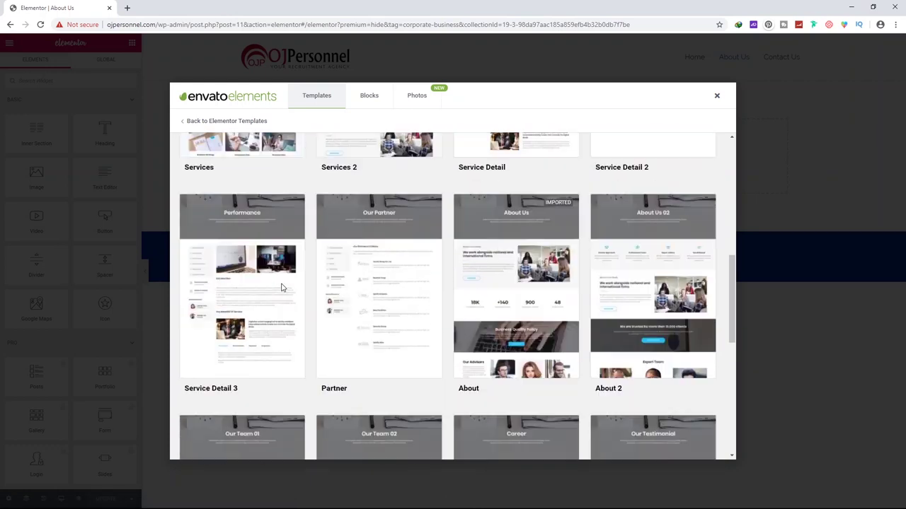
scroll(504, 225, up, 4)
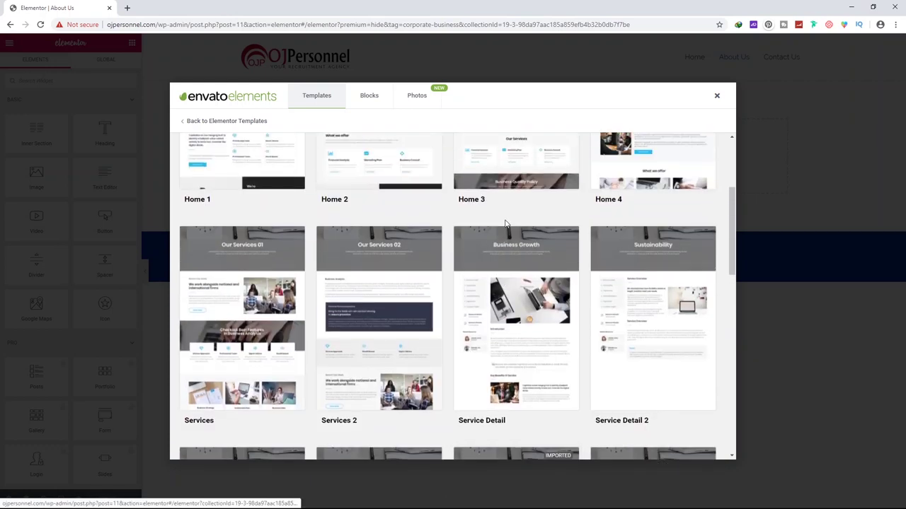
scroll(495, 223, down, 1)
scroll(467, 215, up, 3)
scroll(451, 216, up, 1)
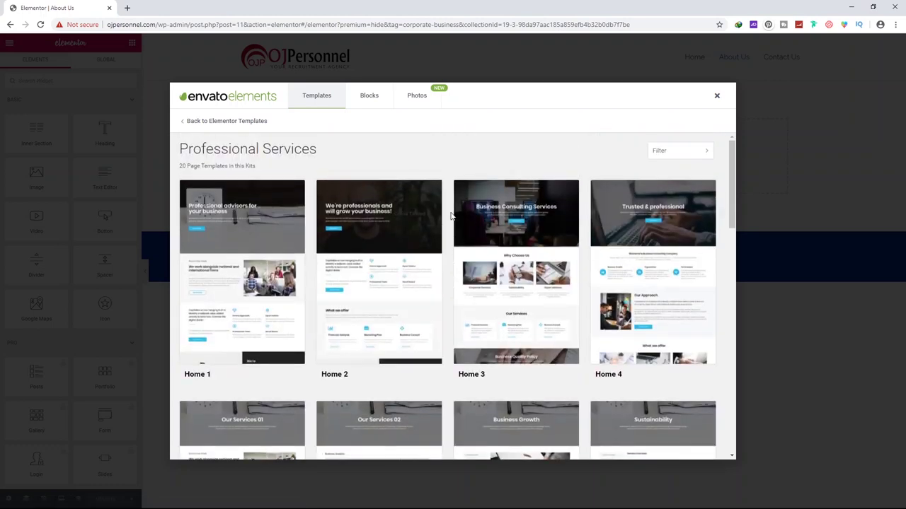
scroll(396, 255, down, 13)
scroll(542, 273, down, 1)
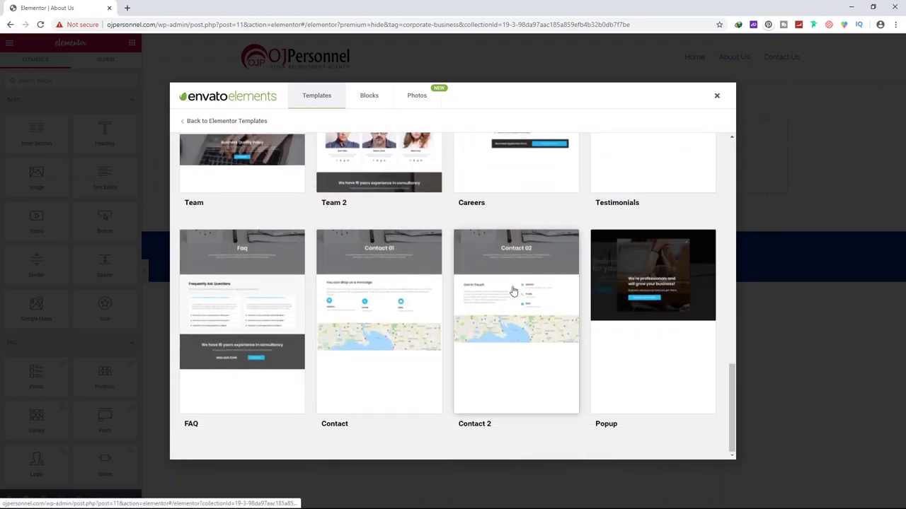
scroll(542, 273, up, 13)
scroll(542, 257, down, 4)
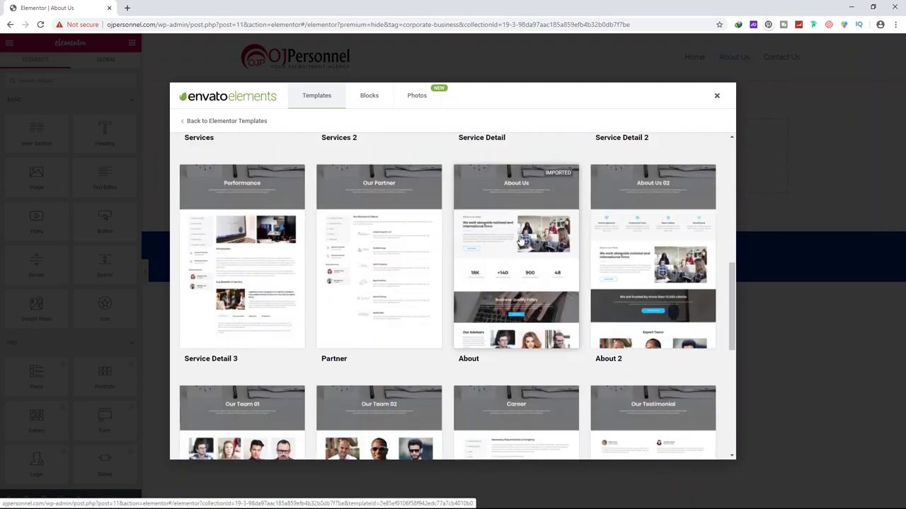
Preview the Professional Services About template and scroll through its layout
click(520, 234)
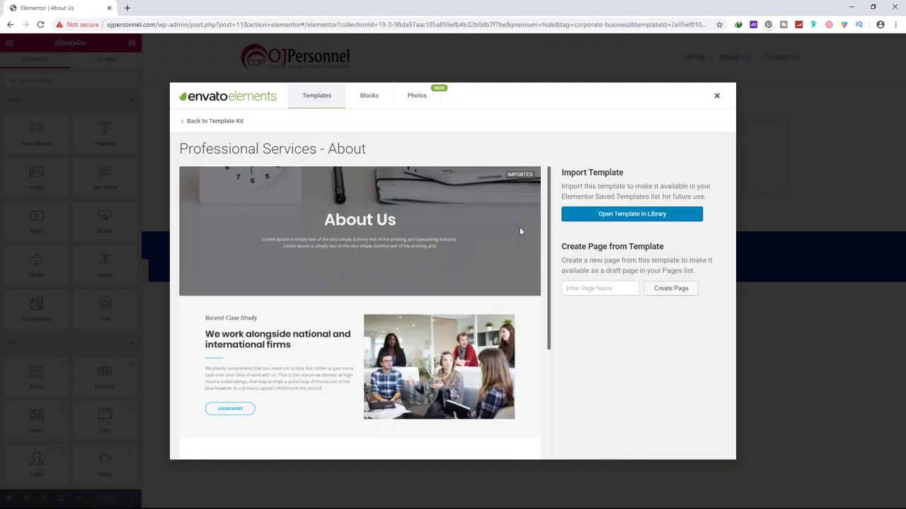
scroll(509, 225, down, 8)
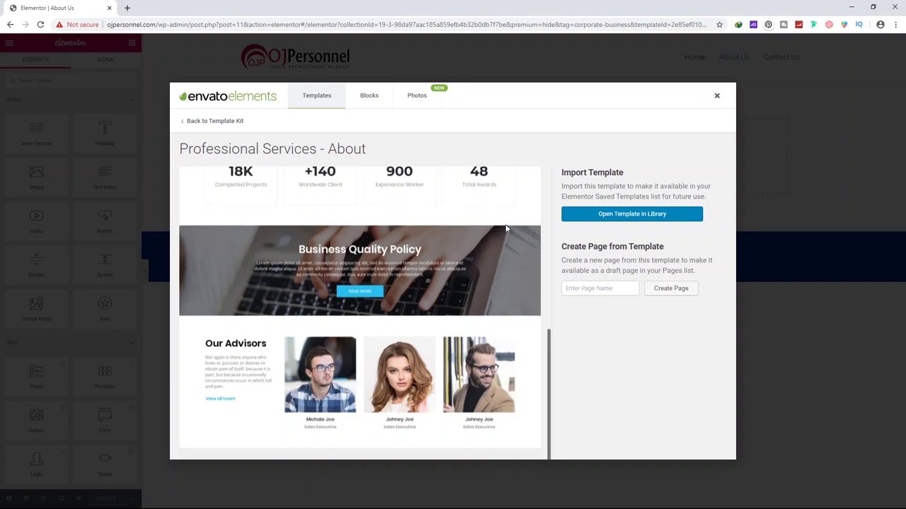
scroll(506, 225, up, 10)
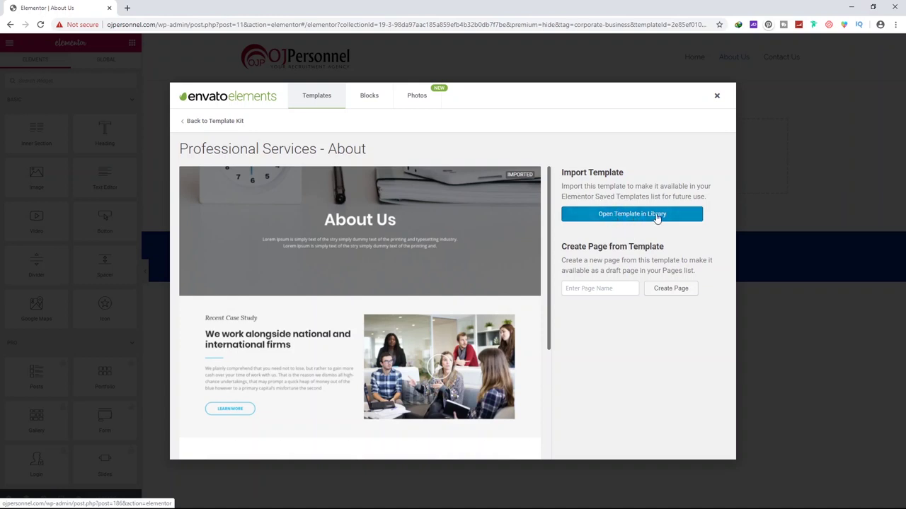
Switch the Envato library to Blocks and scan the available block kits
click(370, 99)
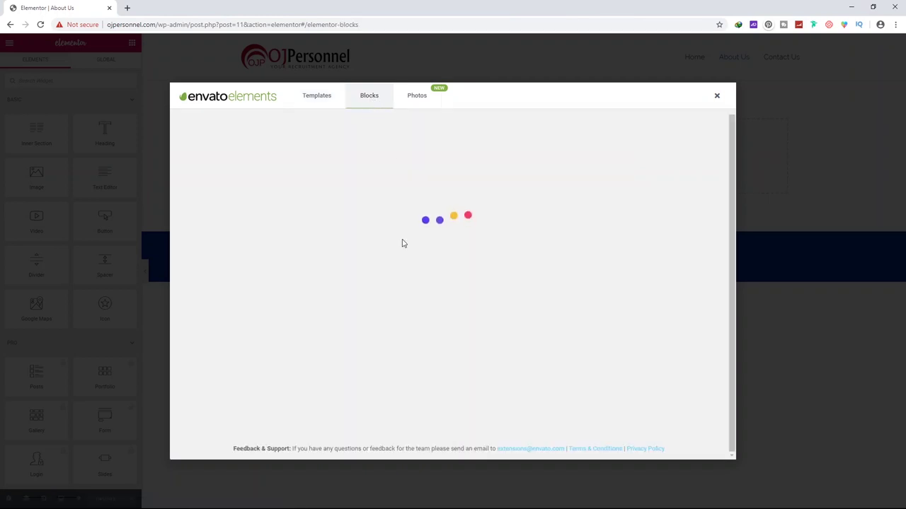
scroll(279, 186, down, 2)
scroll(313, 220, up, 3)
scroll(321, 234, down, 3)
Browse the Team block kit, then return to the premium template kits list
click(250, 349)
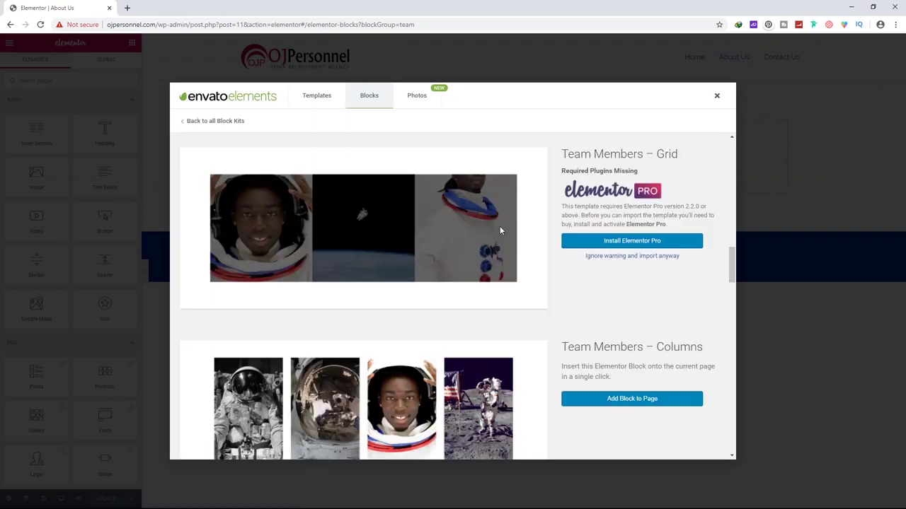
scroll(500, 230, down, 6)
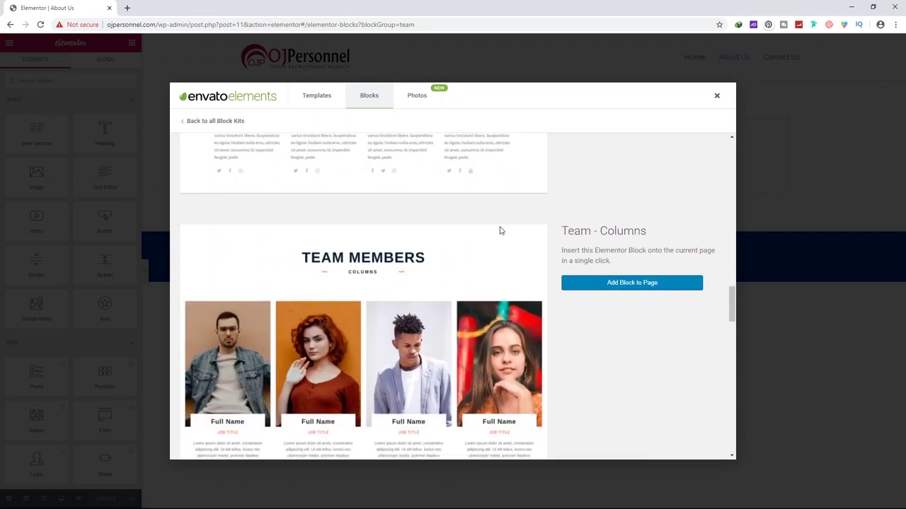
scroll(499, 230, down, 8)
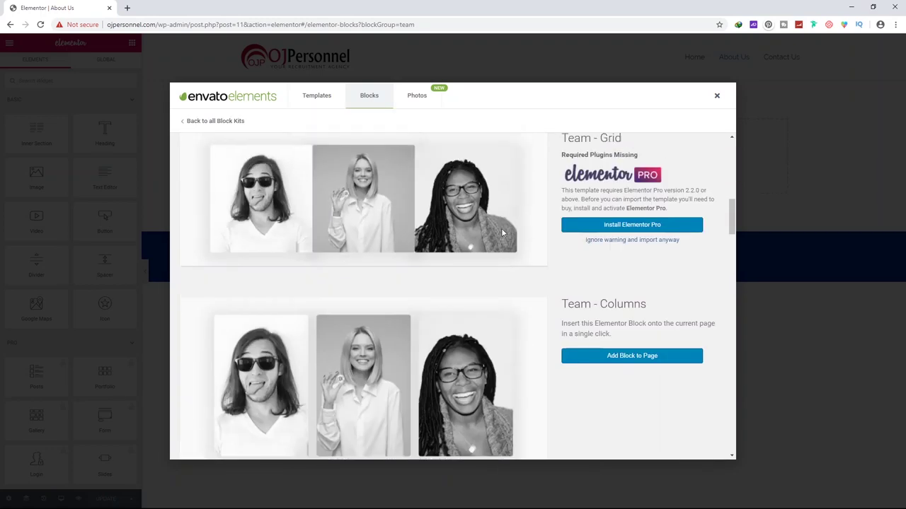
scroll(502, 233, up, 4)
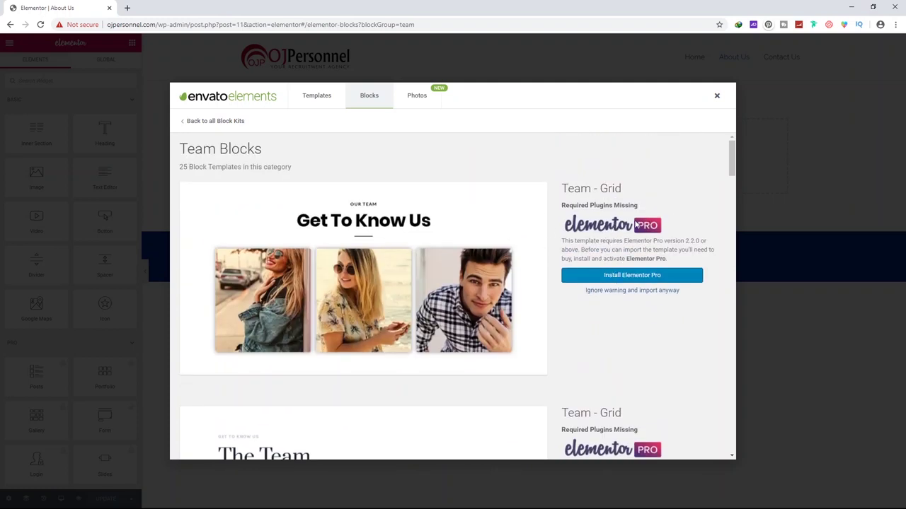
scroll(495, 240, down, 4)
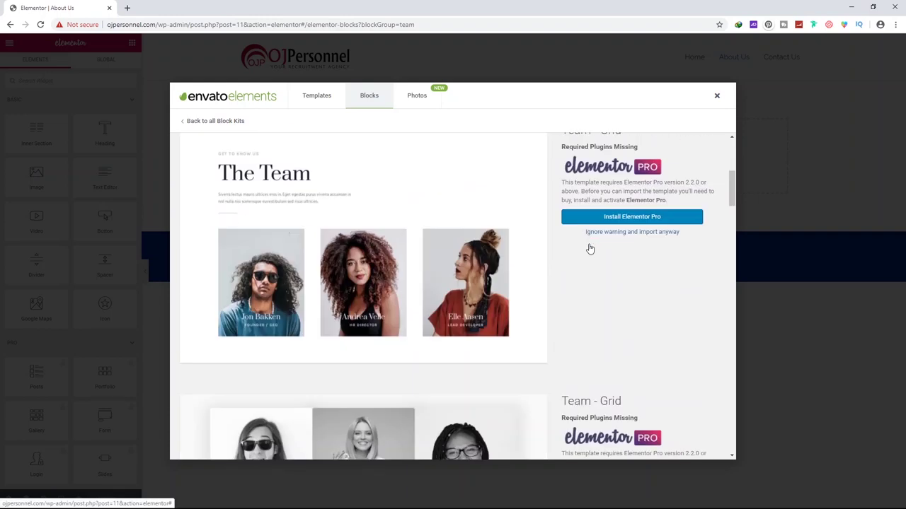
scroll(599, 303, up, 4)
scroll(599, 303, down, 12)
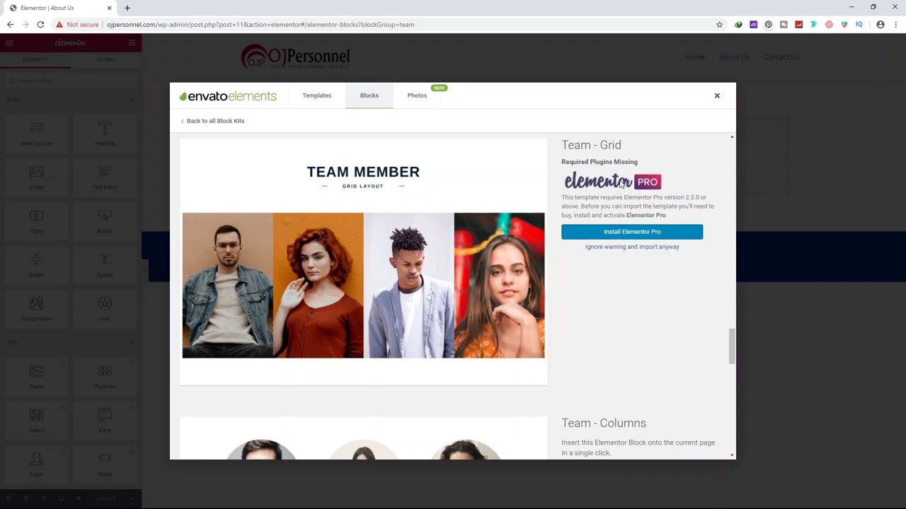
click(317, 96)
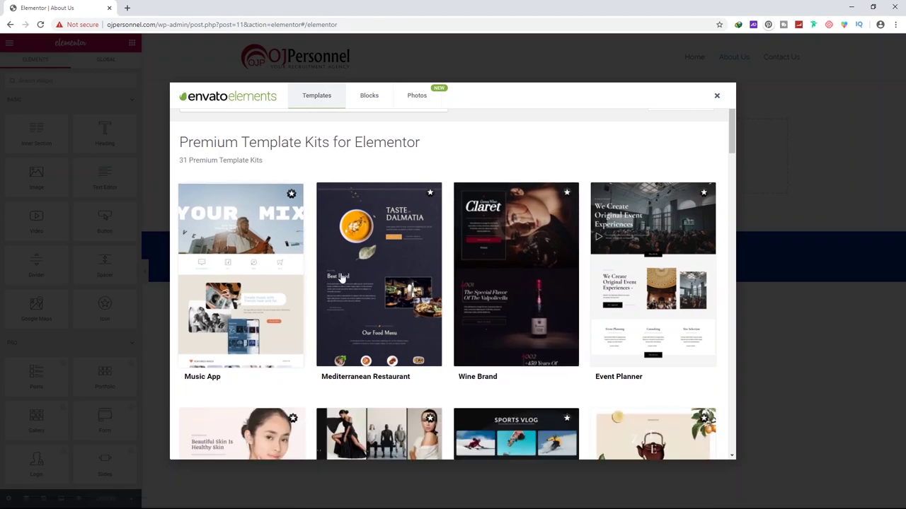
scroll(439, 190, down, 12)
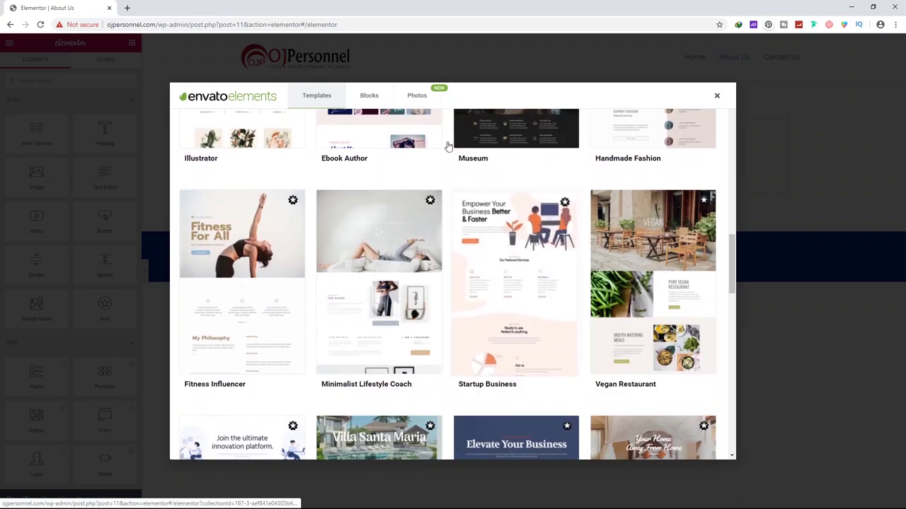
click(717, 96)
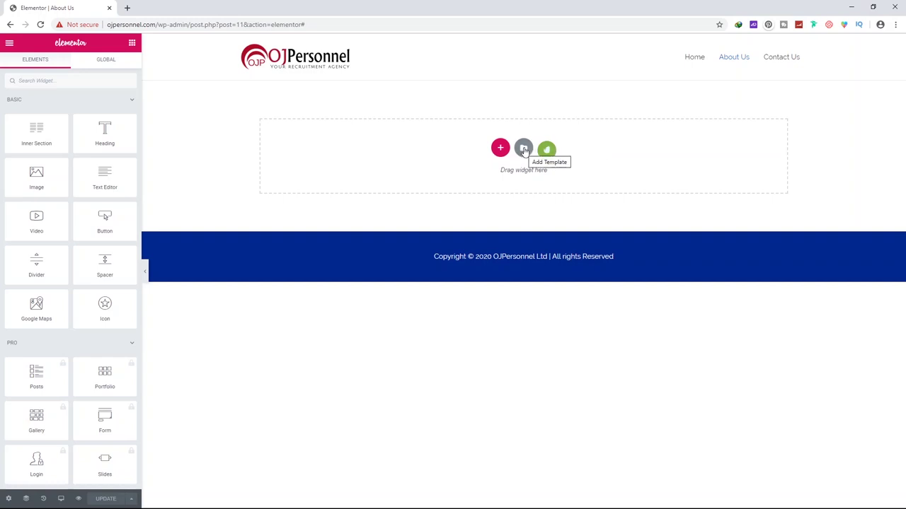
click(523, 150)
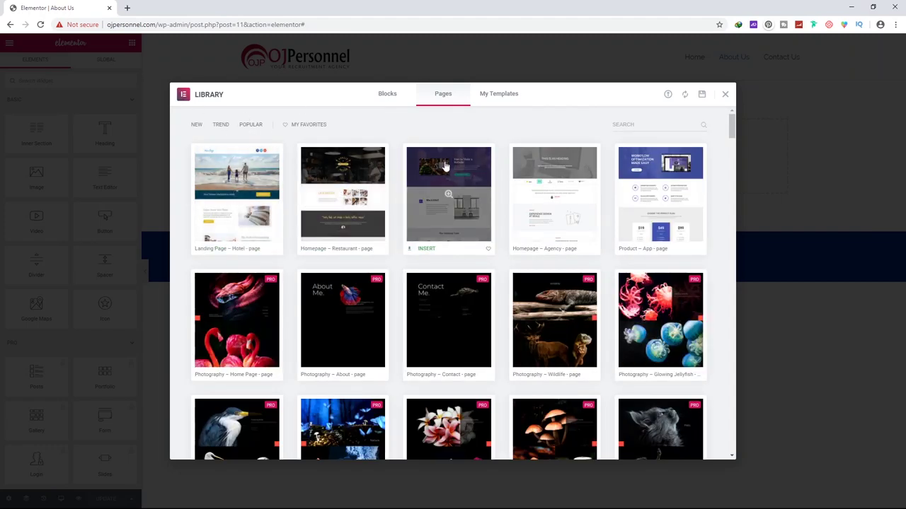
scroll(460, 191, down, 5)
scroll(447, 168, down, 8)
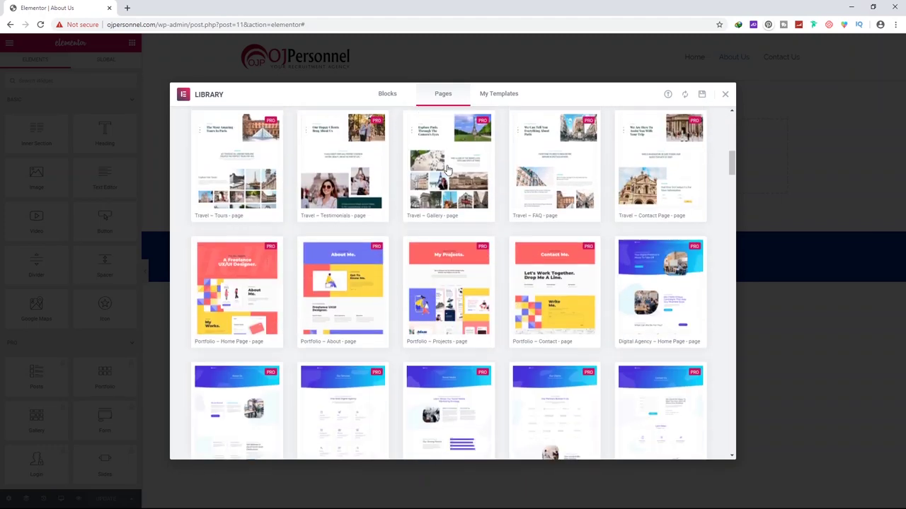
scroll(456, 181, up, 1)
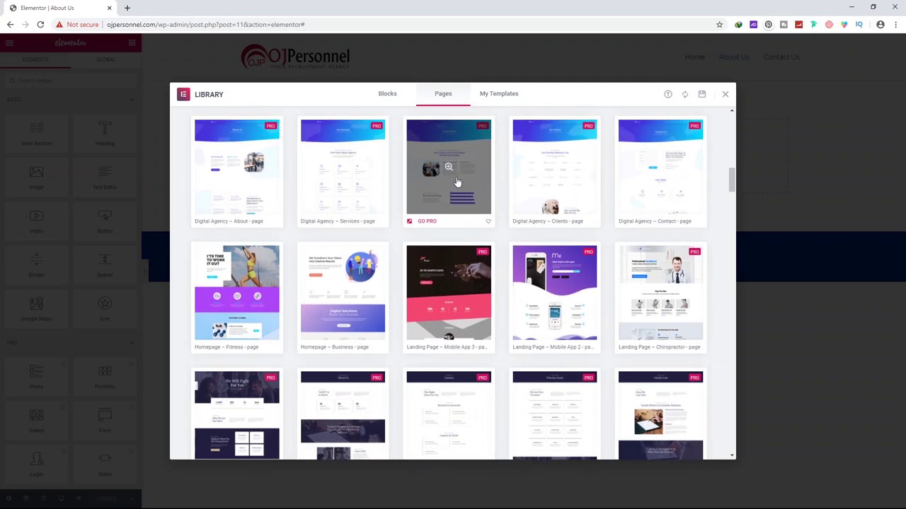
scroll(457, 181, up, 2)
scroll(457, 186, down, 5)
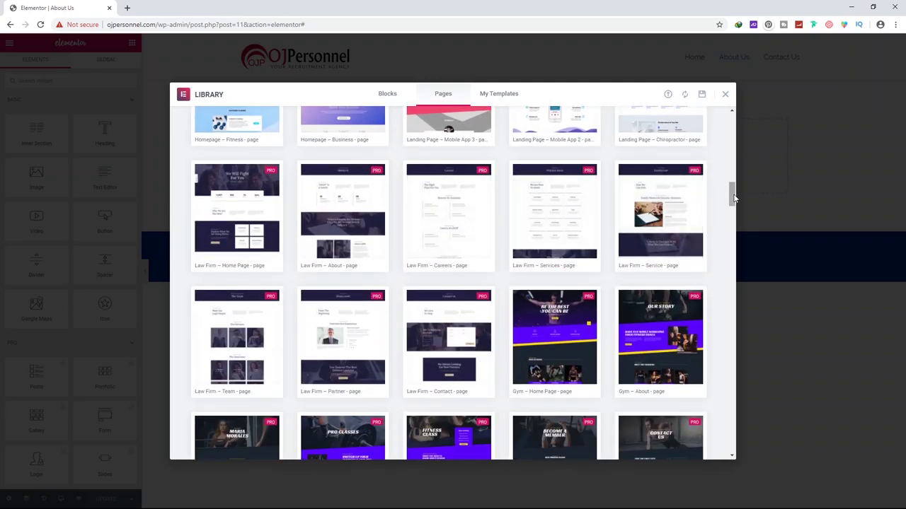
drag(733, 198, 716, 279)
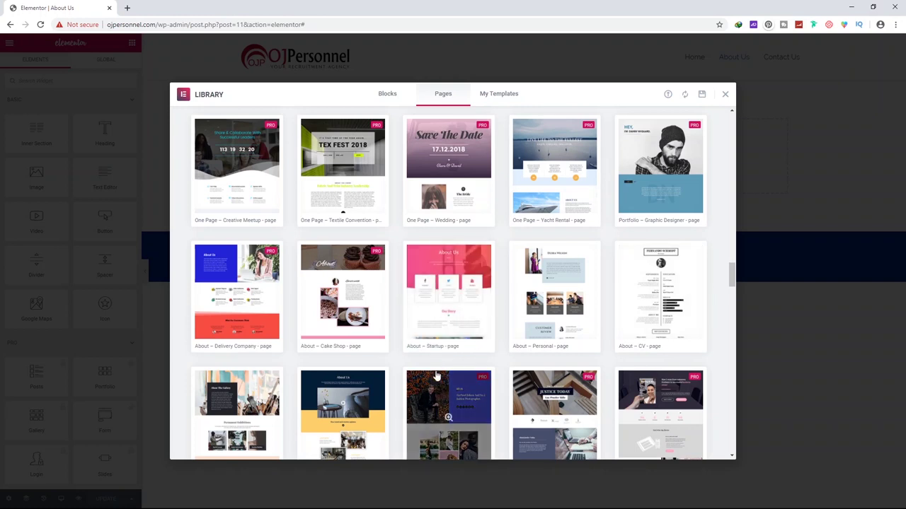
click(444, 271)
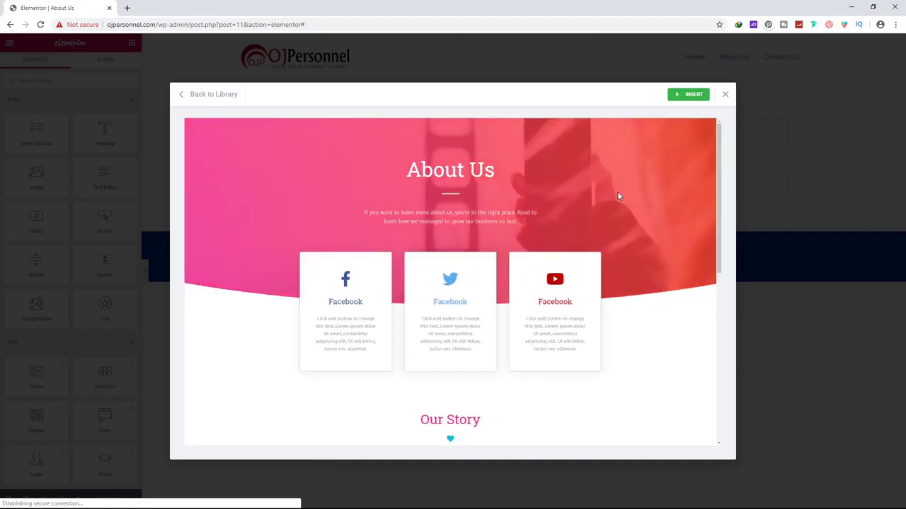
scroll(617, 196, down, 5)
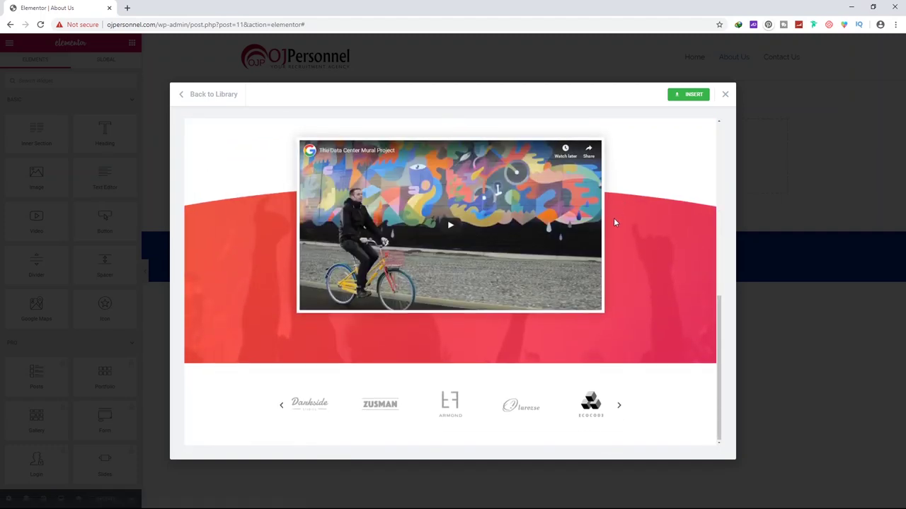
scroll(615, 215, up, 5)
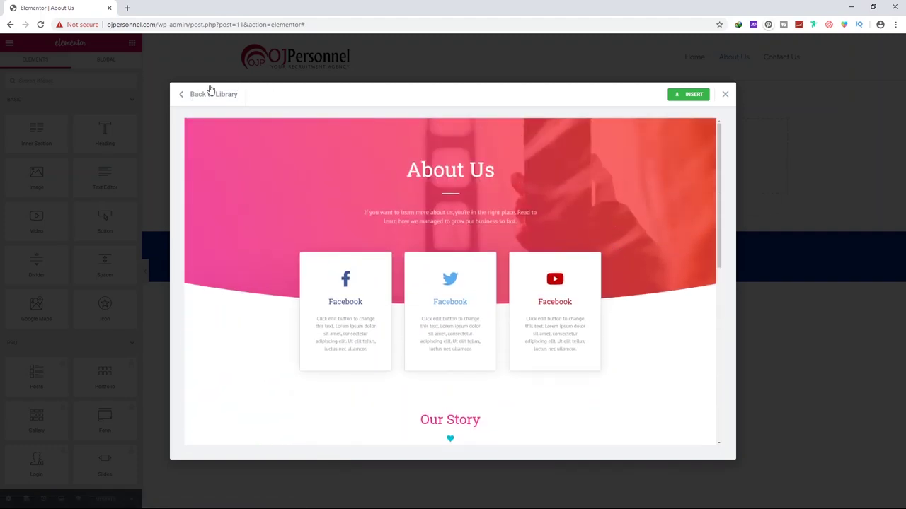
click(188, 104)
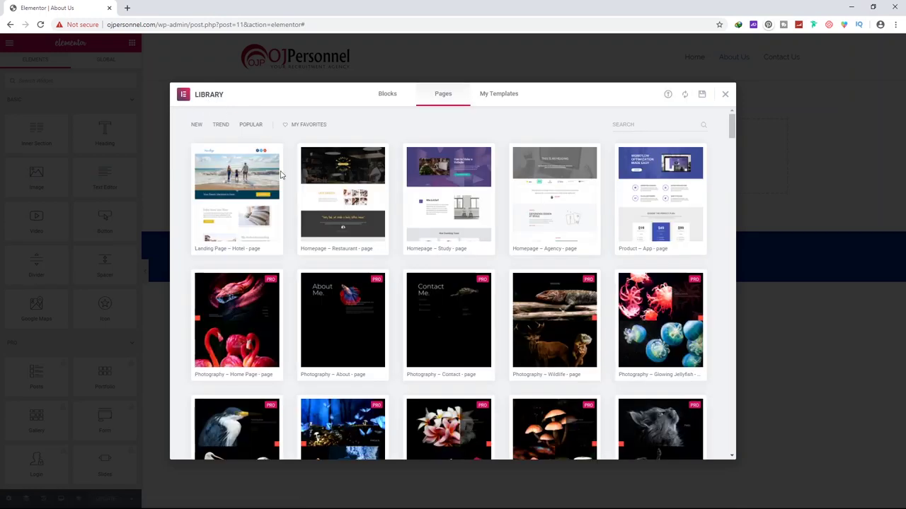
click(498, 94)
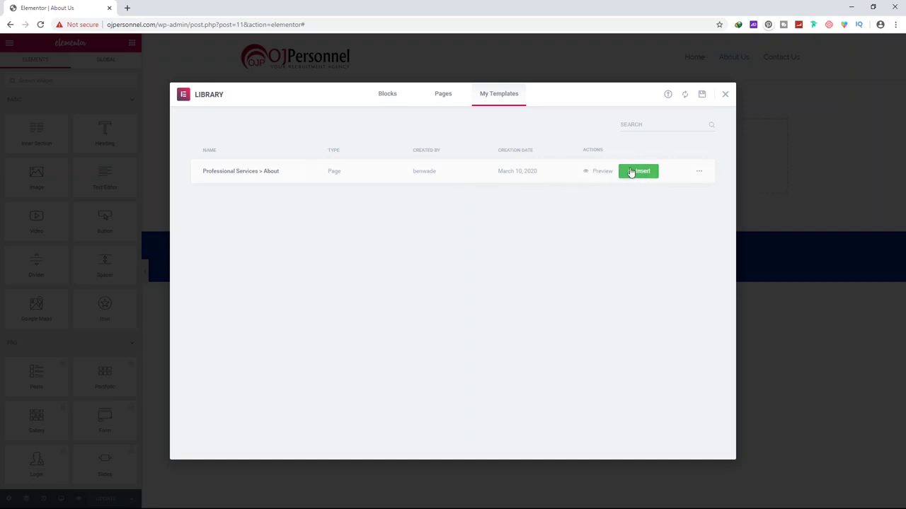
Insert Professional Services > About with its document settings and review the resulting page
click(635, 173)
click(496, 305)
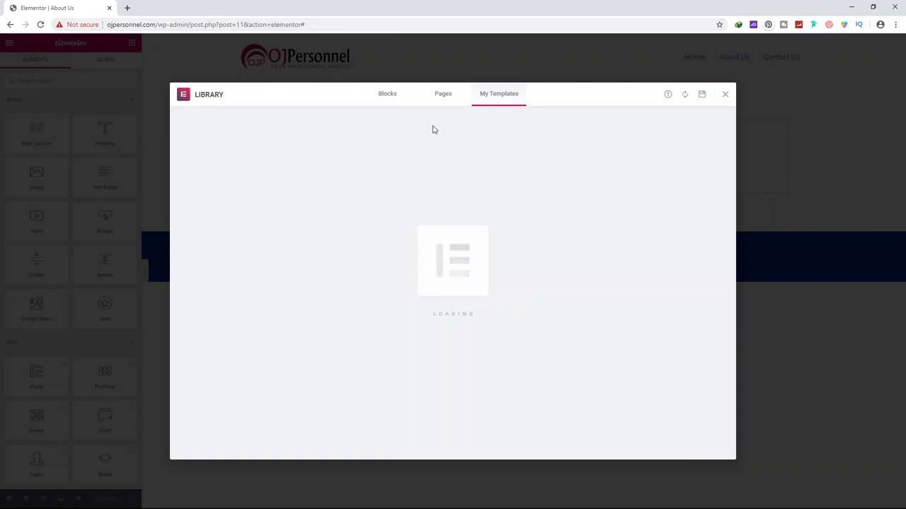
scroll(453, 103, down, 3)
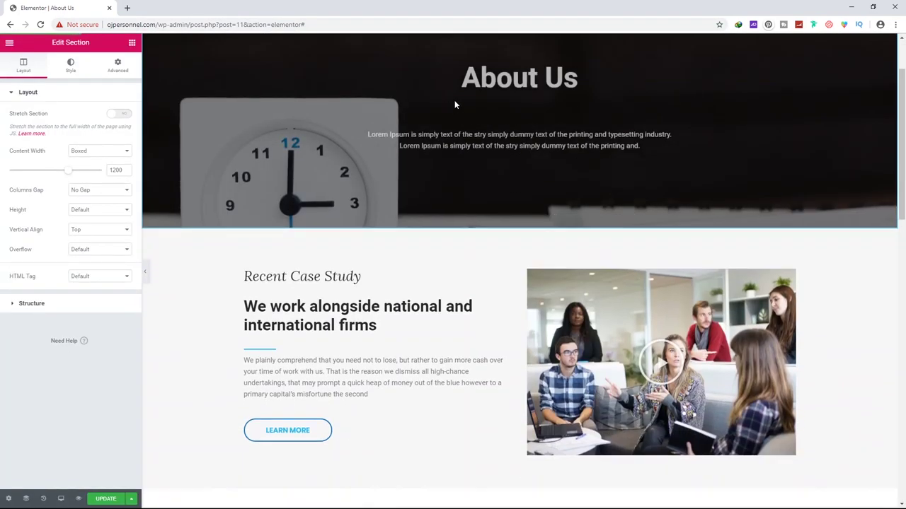
scroll(453, 102, down, 5)
scroll(451, 97, up, 10)
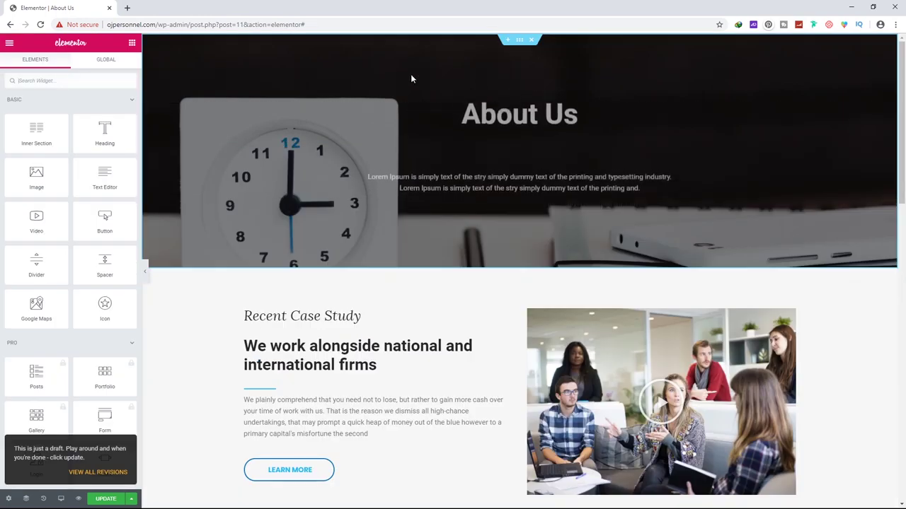
scroll(412, 78, down, 12)
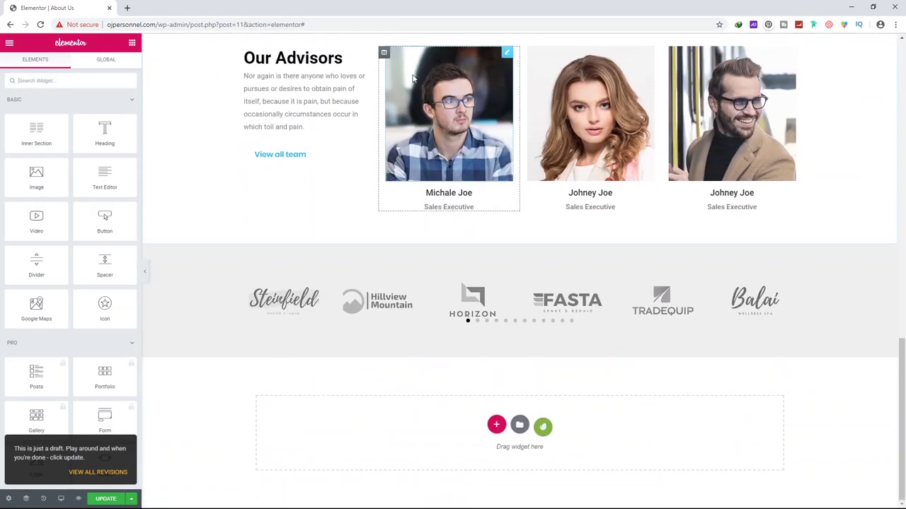
scroll(413, 79, up, 15)
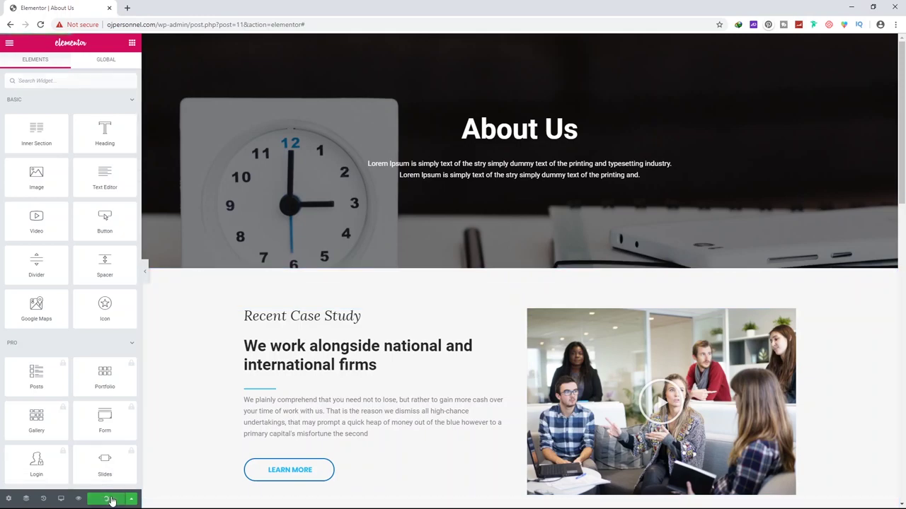
scroll(513, 276, down, 8)
scroll(514, 298, down, 5)
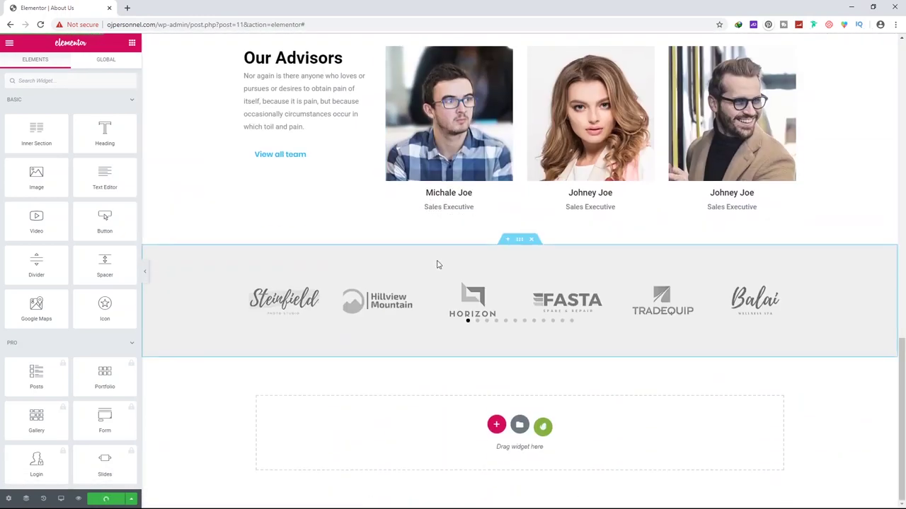
scroll(436, 263, up, 2)
scroll(444, 268, up, 1)
Replace the first advisor's photo with the newly uploaded Round-Image.png
click(507, 243)
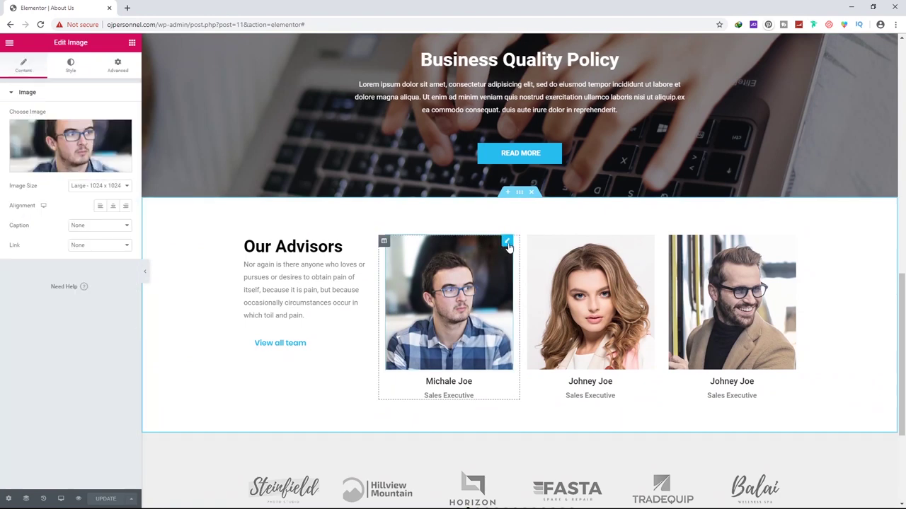
click(72, 145)
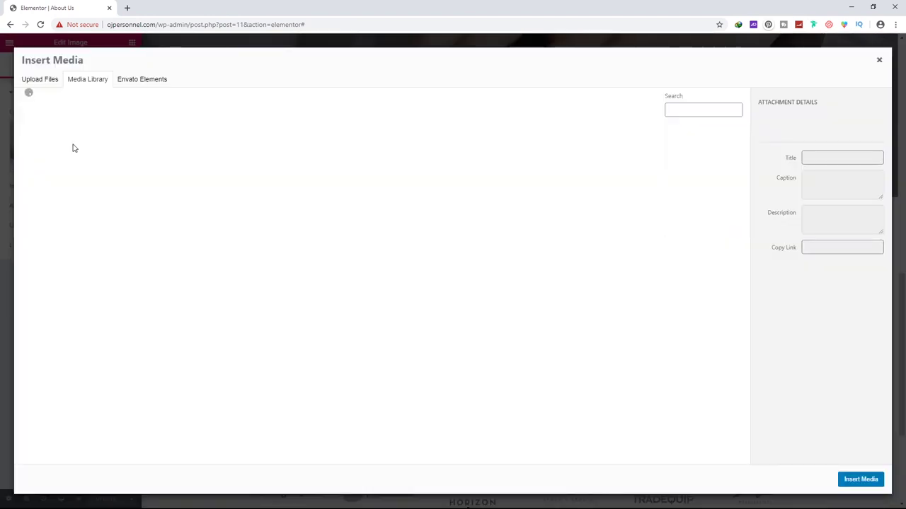
scroll(534, 333, down, 1)
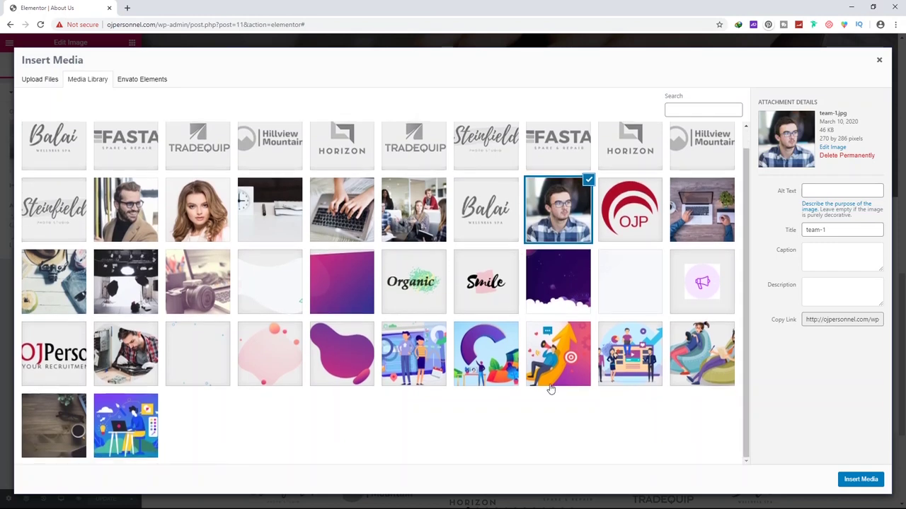
click(40, 78)
click(444, 249)
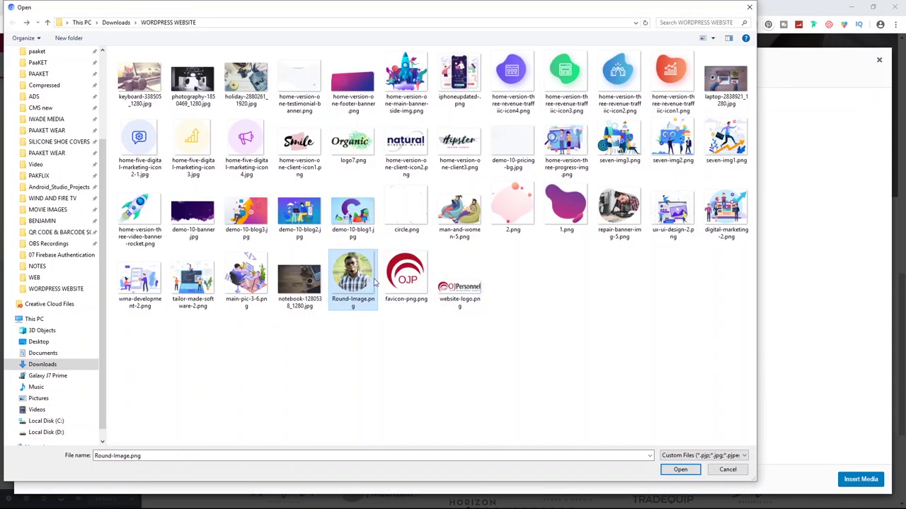
double_click(375, 281)
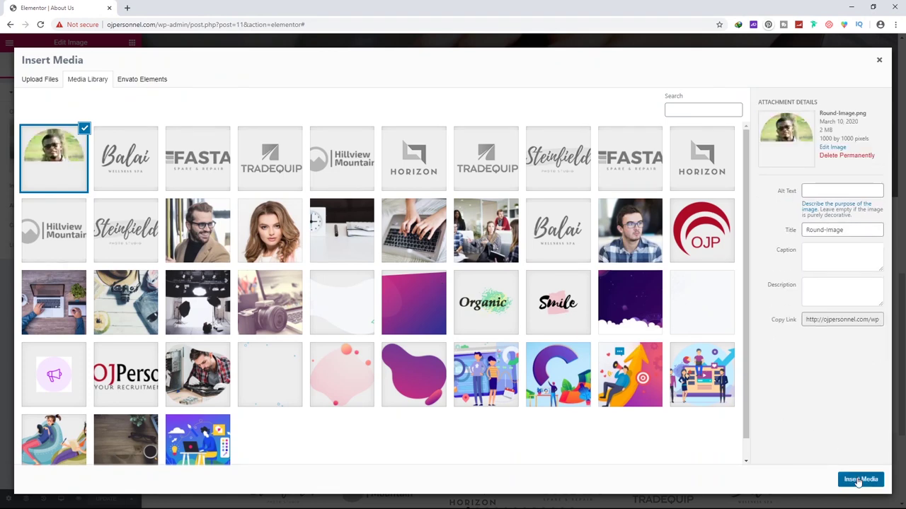
click(859, 481)
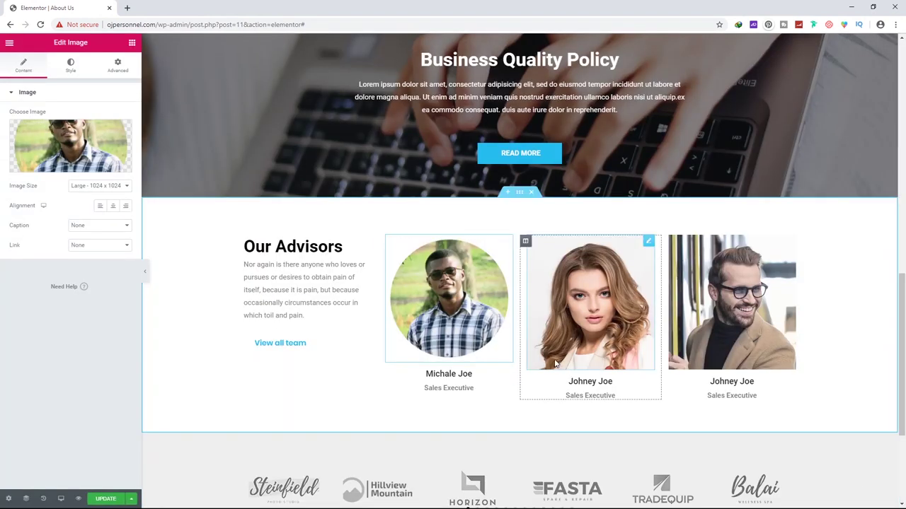
scroll(551, 290, down, 3)
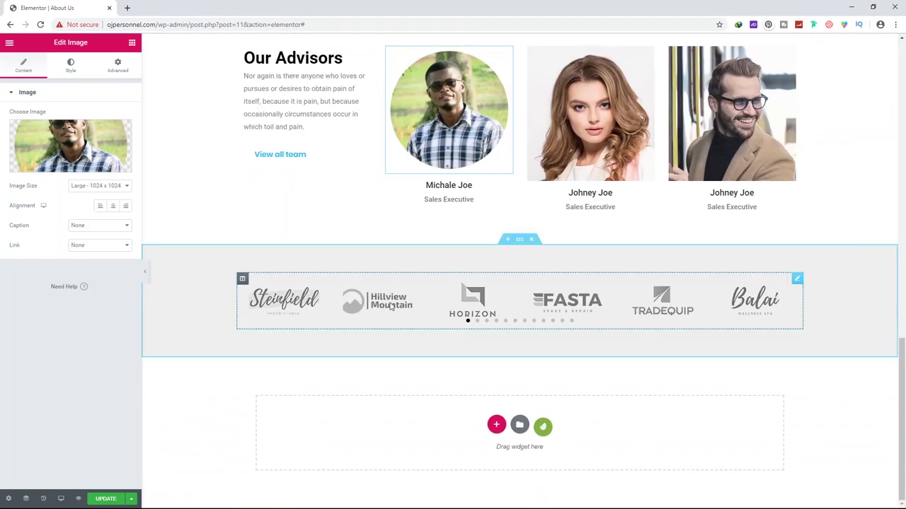
click(520, 242)
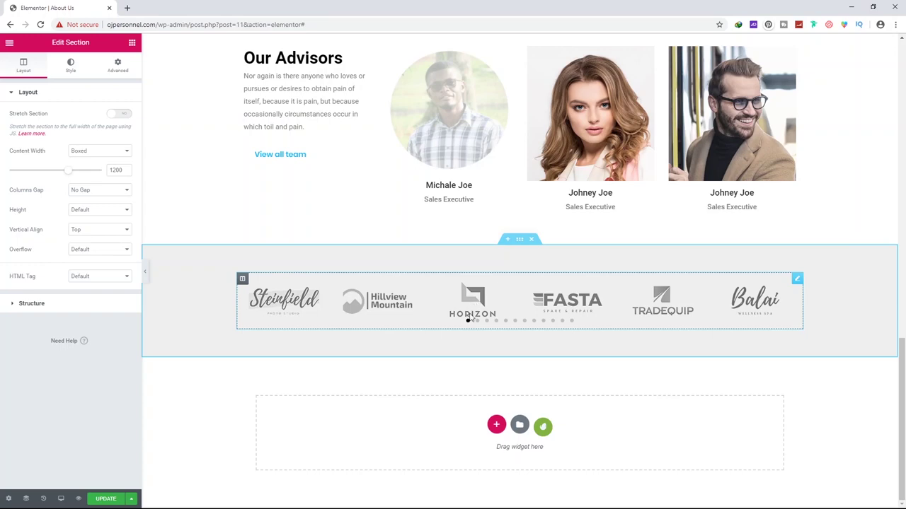
scroll(447, 185, up, 5)
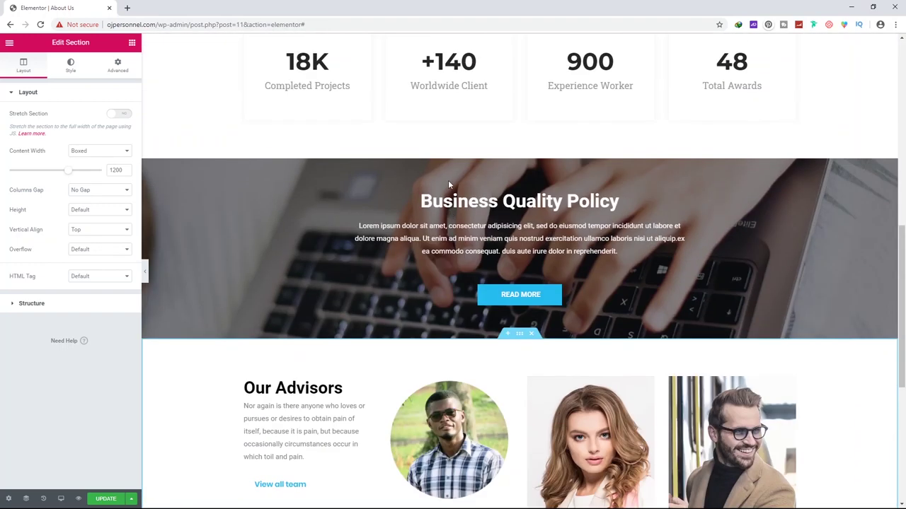
Change the Worldwide Client counter's ending number from 140 to 180
click(467, 200)
scroll(457, 263, up, 4)
scroll(460, 224, down, 2)
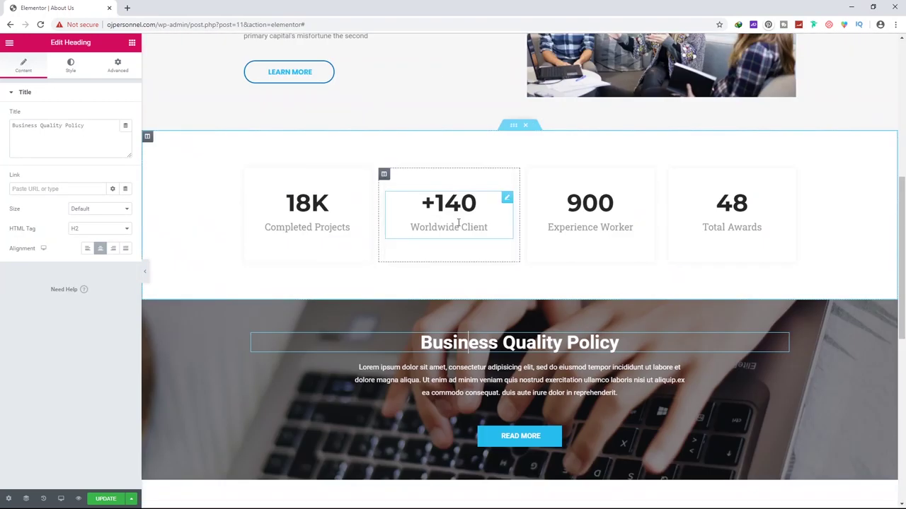
click(498, 205)
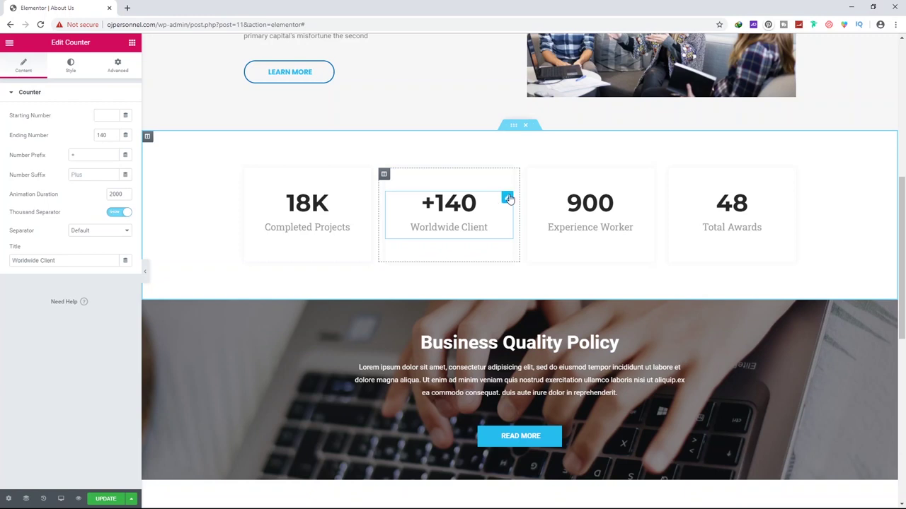
scroll(510, 204, down, 1)
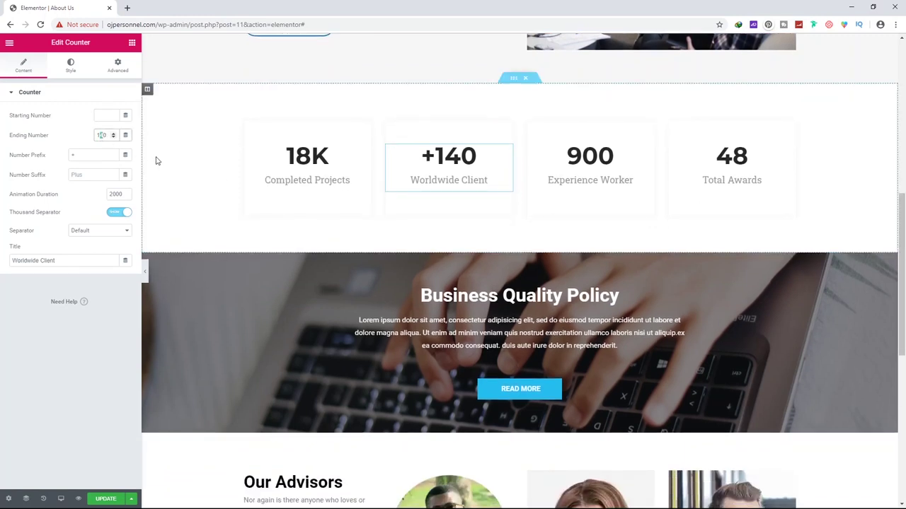
text(8)
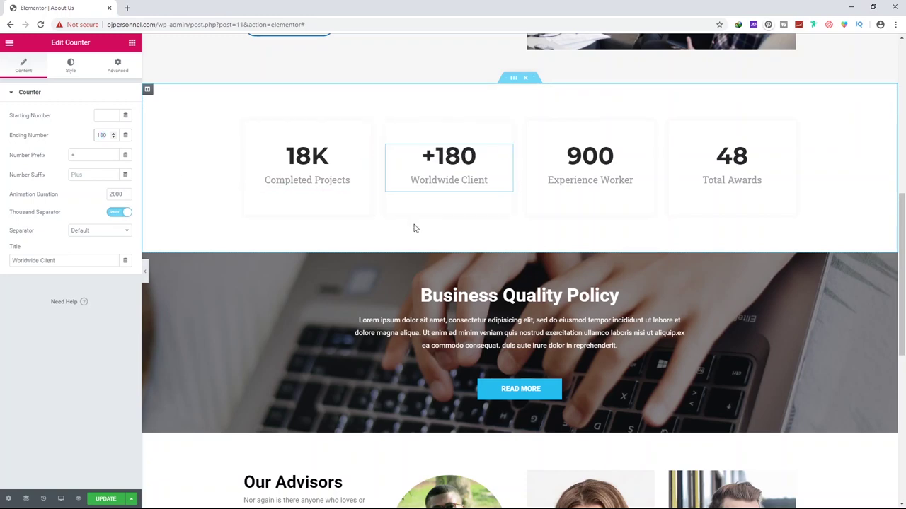
scroll(414, 229, up, 10)
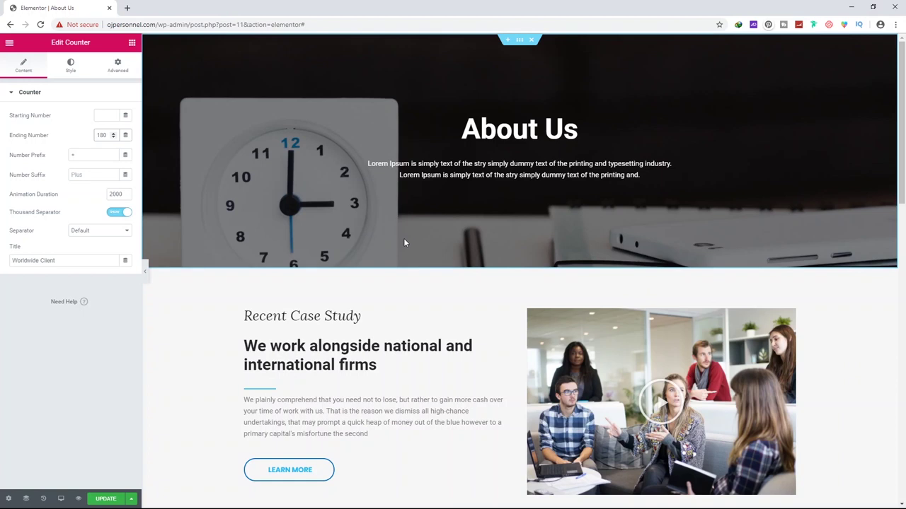
Set the About Us banner background to the laptop-and-coffee photo
click(519, 40)
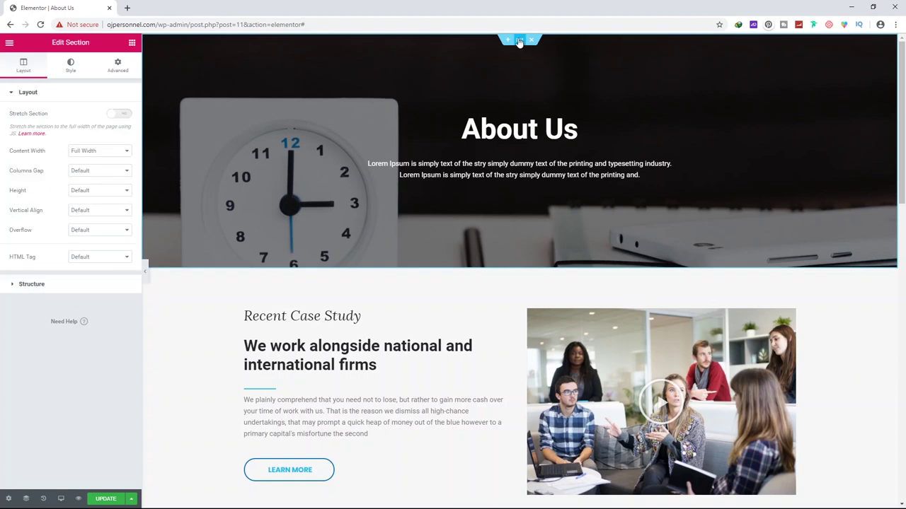
click(69, 67)
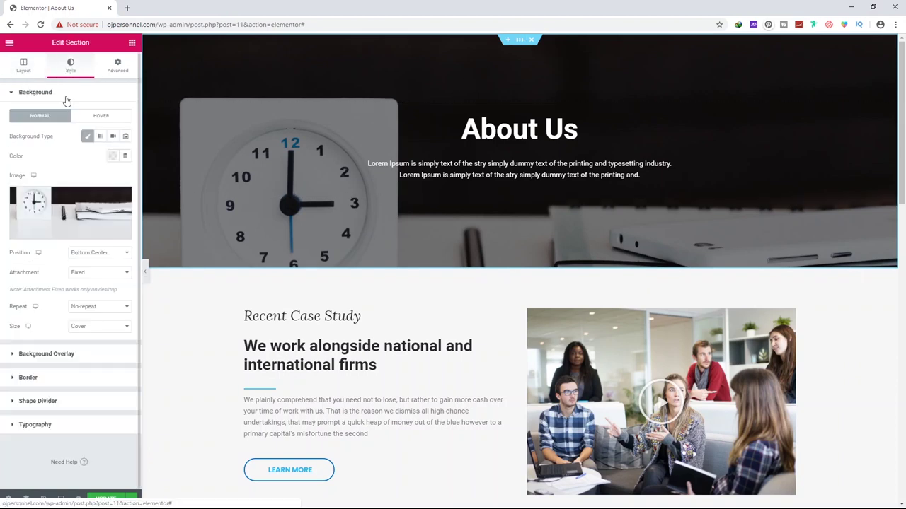
click(53, 197)
click(53, 302)
click(860, 479)
Give the hero a dark blue background overlay at 0.6 opacity
click(46, 354)
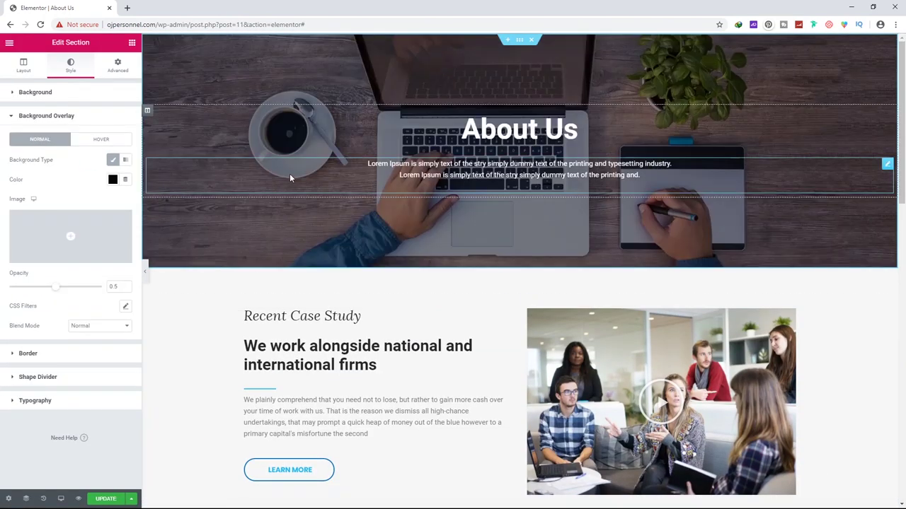
scroll(312, 318, down, 2)
scroll(206, 267, up, 2)
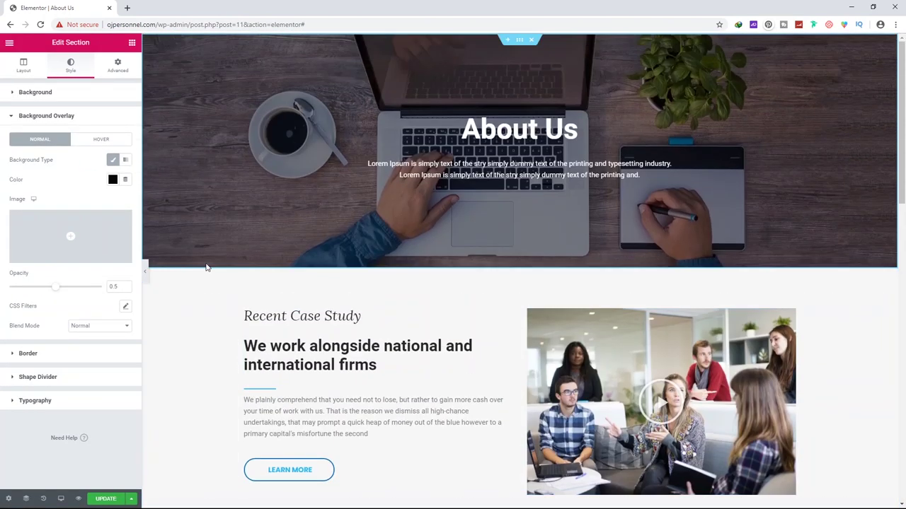
click(113, 179)
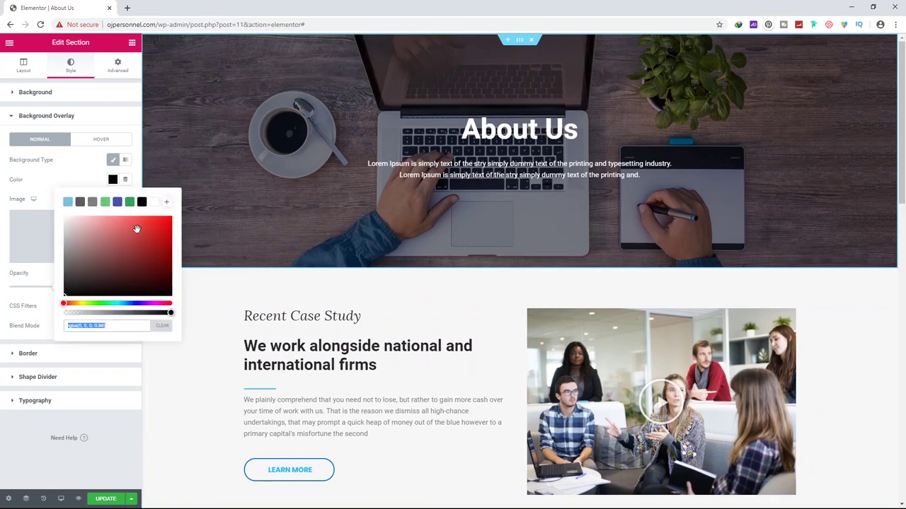
click(118, 203)
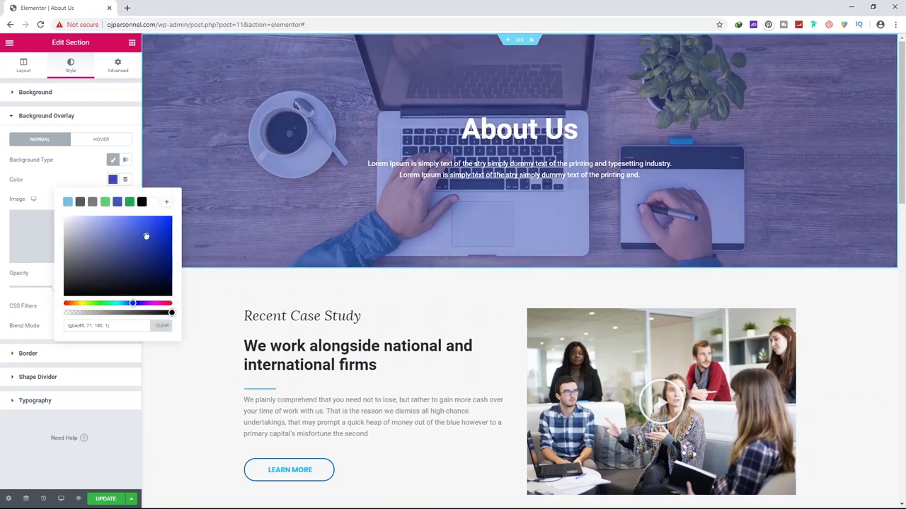
drag(146, 236, 162, 251)
click(55, 289)
drag(64, 291, 64, 290)
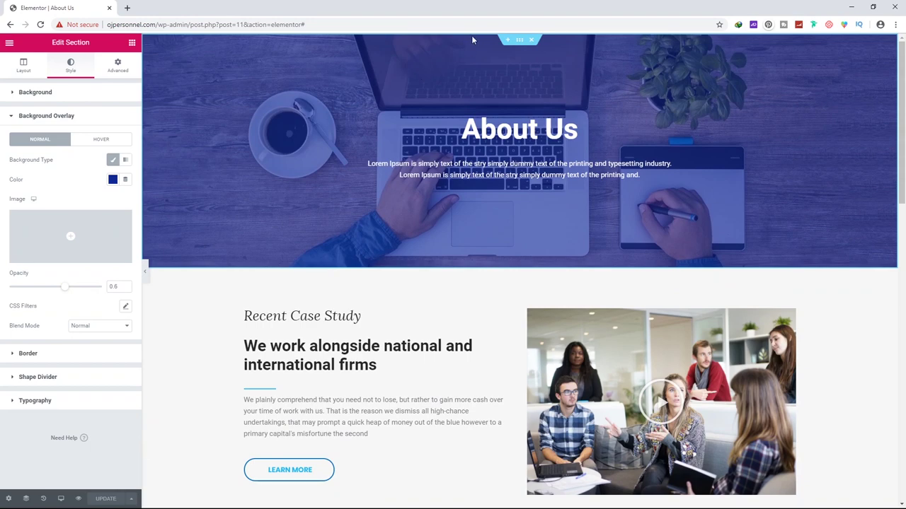
scroll(438, 162, down, 15)
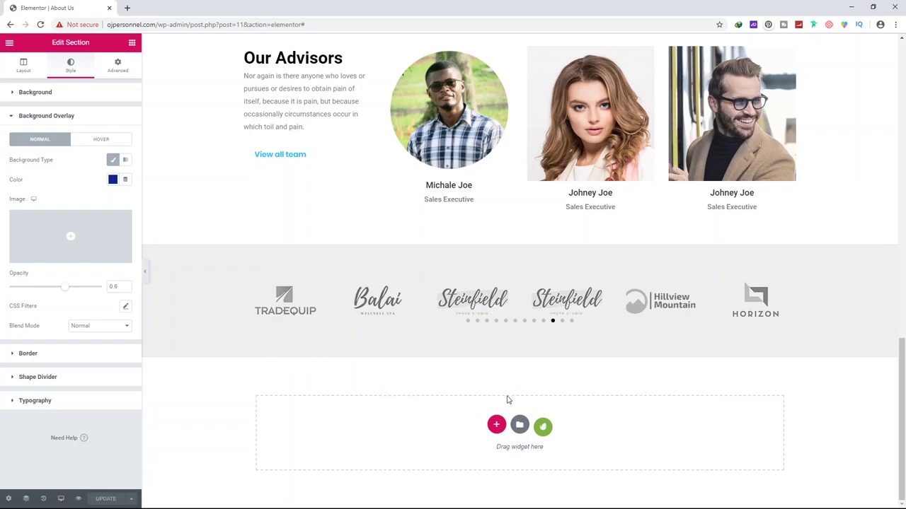
scroll(443, 376, up, 15)
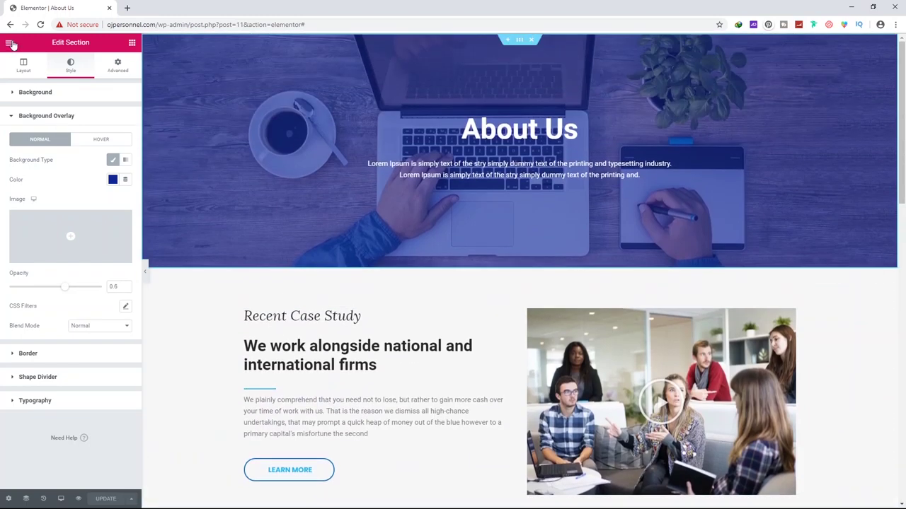
click(10, 43)
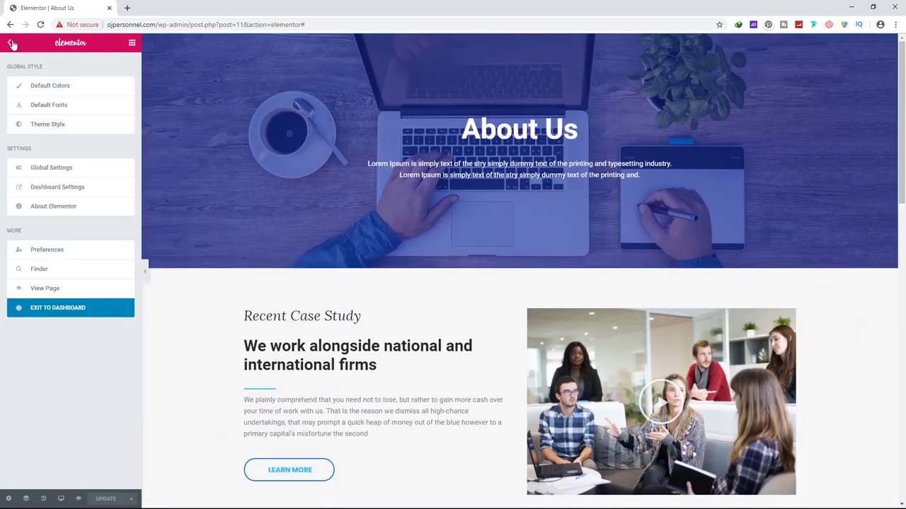
Exit the About Us editor and open the Home page in Elementor
click(64, 313)
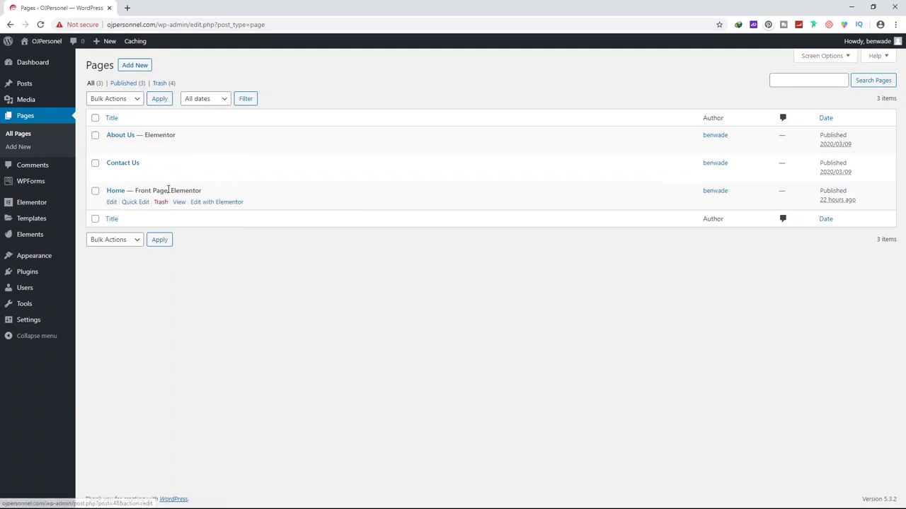
click(117, 191)
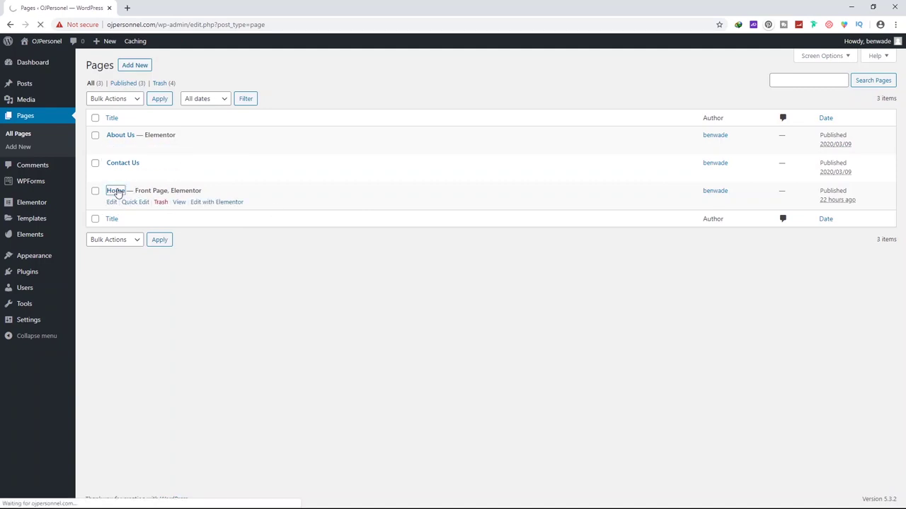
click(414, 226)
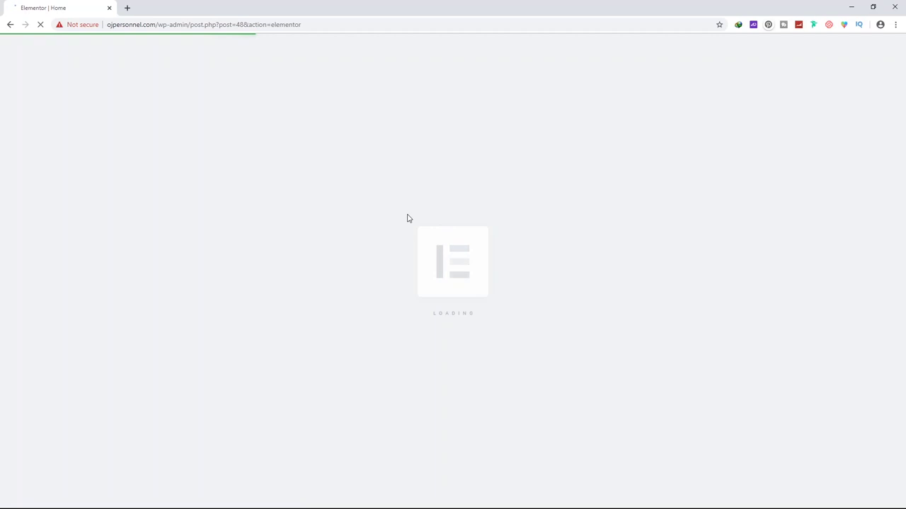
scroll(423, 217, down, 15)
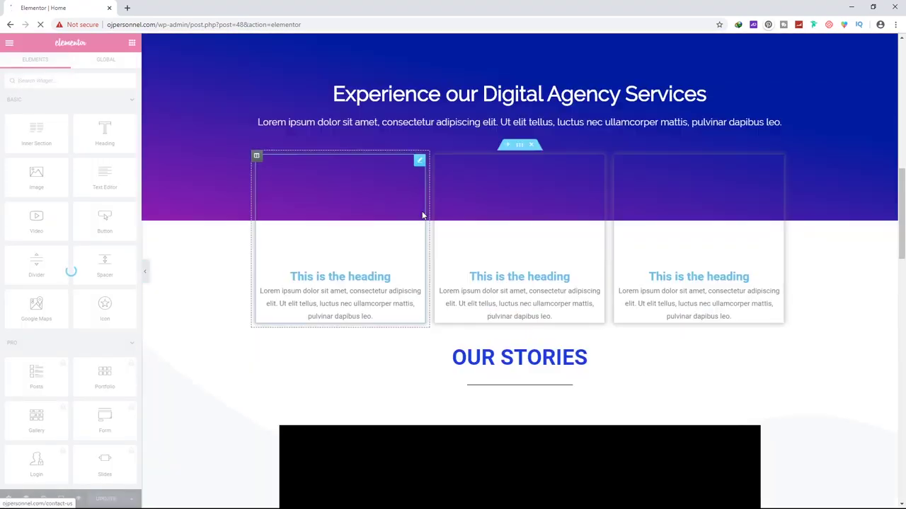
scroll(422, 216, up, 2)
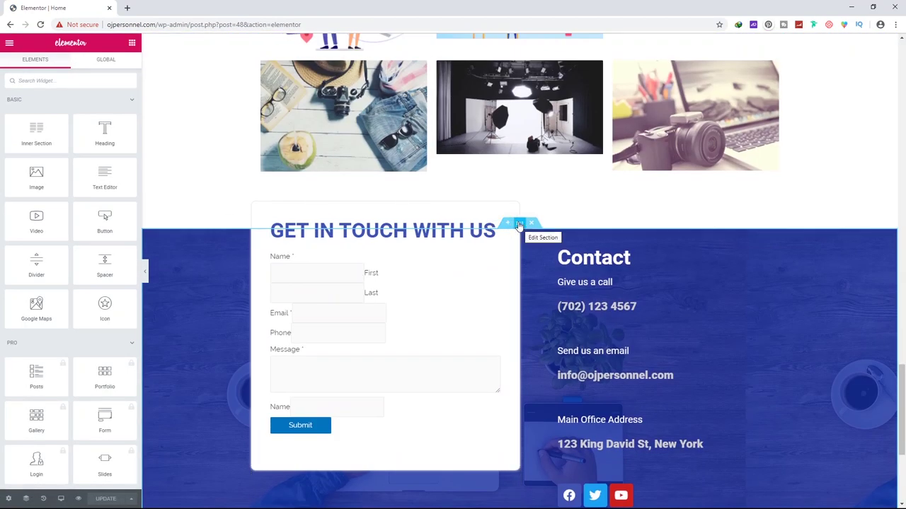
Save the Get In Touch section as a template named 'Contact Form Footer'
click(519, 224)
right_click(519, 225)
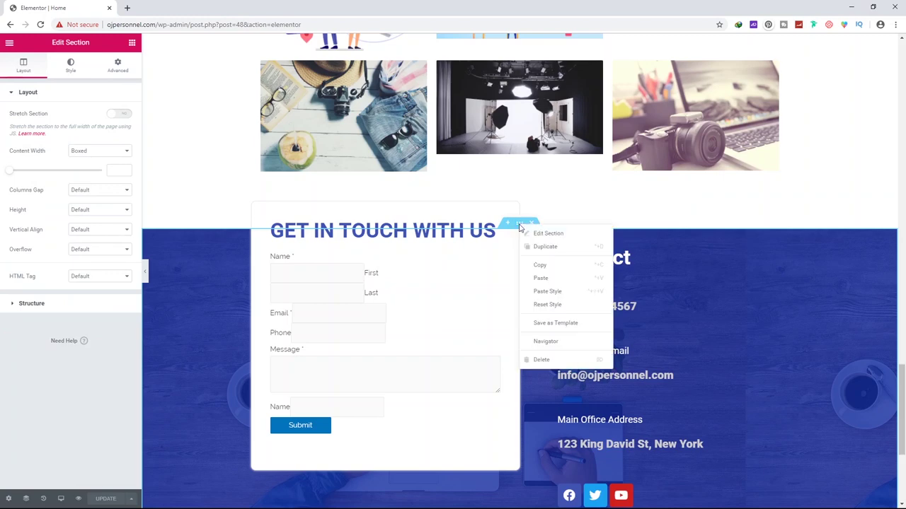
click(559, 324)
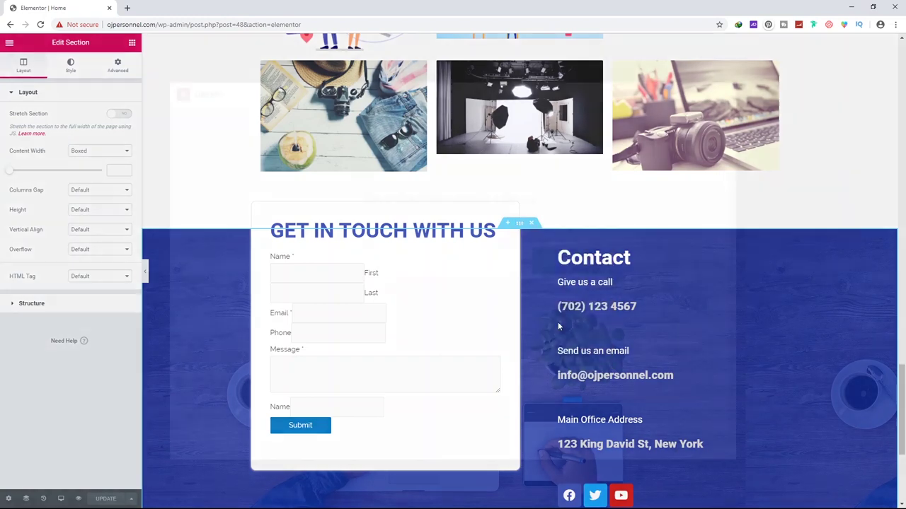
click(451, 261)
text(Con)
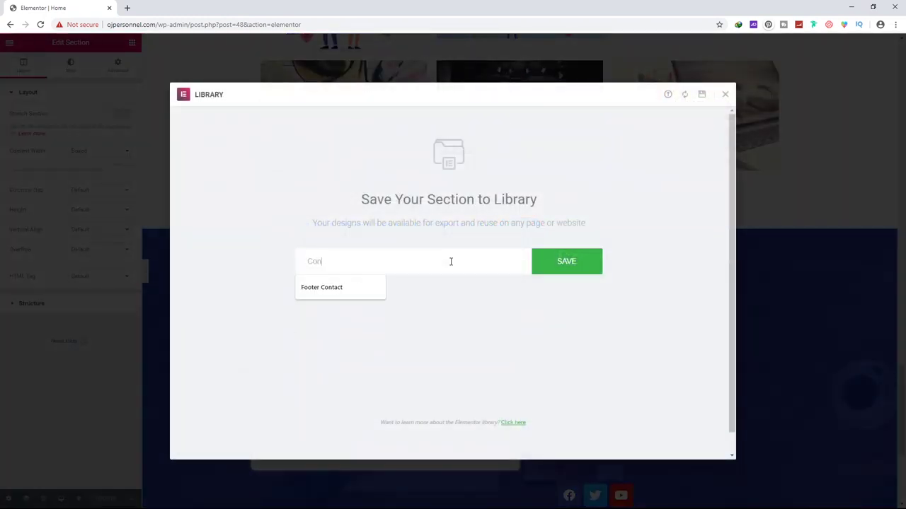
text(tact Form Footer)
click(552, 261)
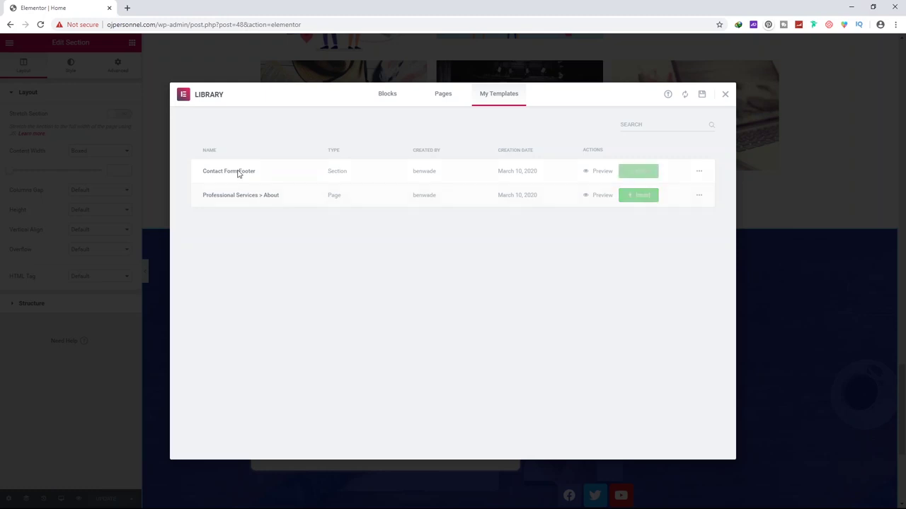
Close the template library and exit Elementor to the WordPress dashboard
click(725, 94)
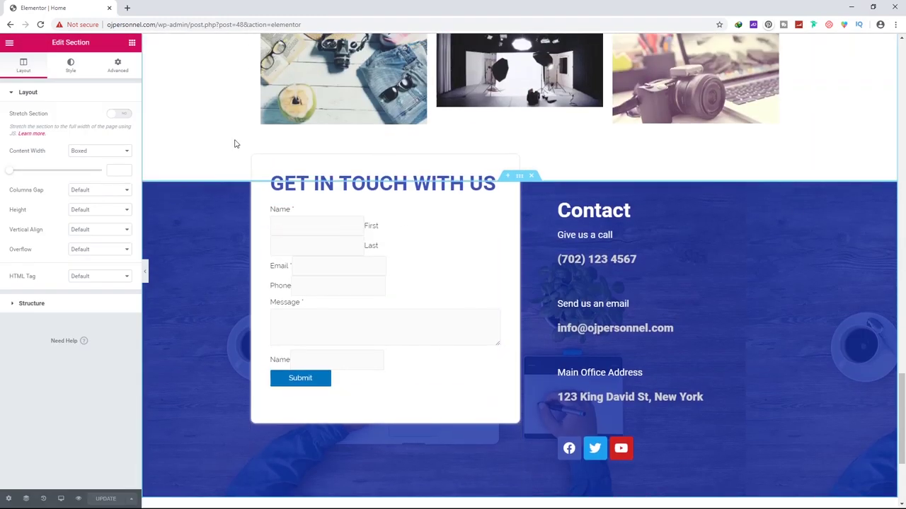
click(10, 44)
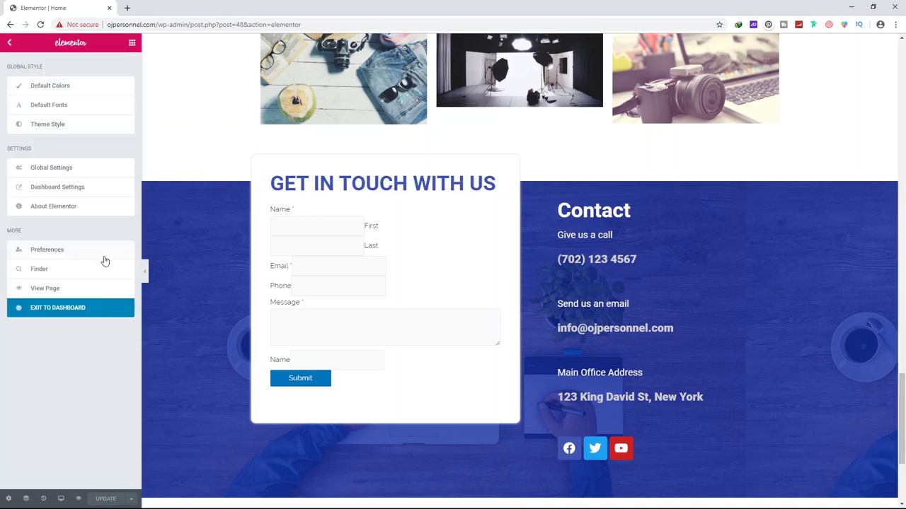
click(62, 312)
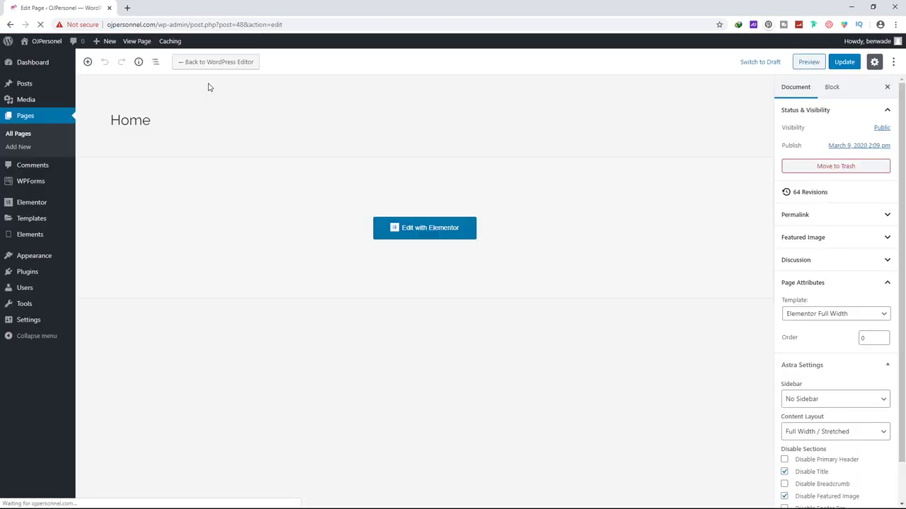
Set the About Us page template to Elementor Full Width and update the page
click(26, 136)
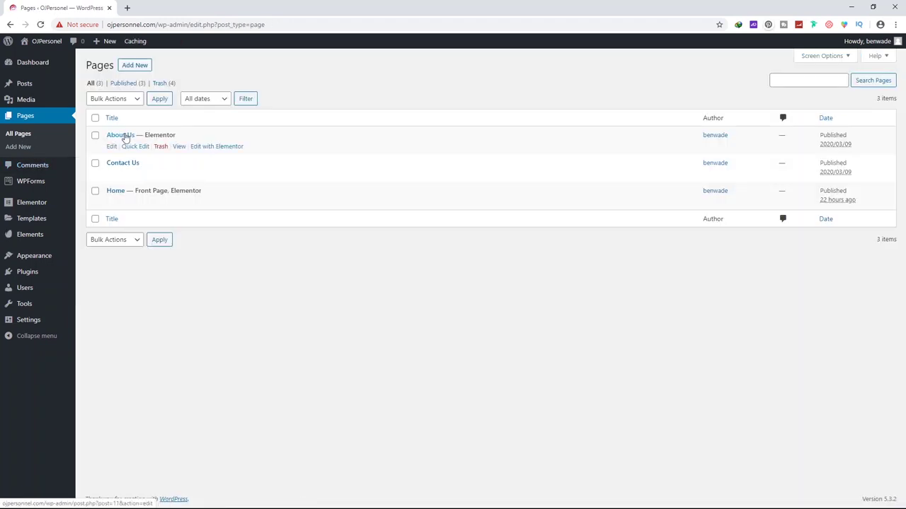
click(170, 136)
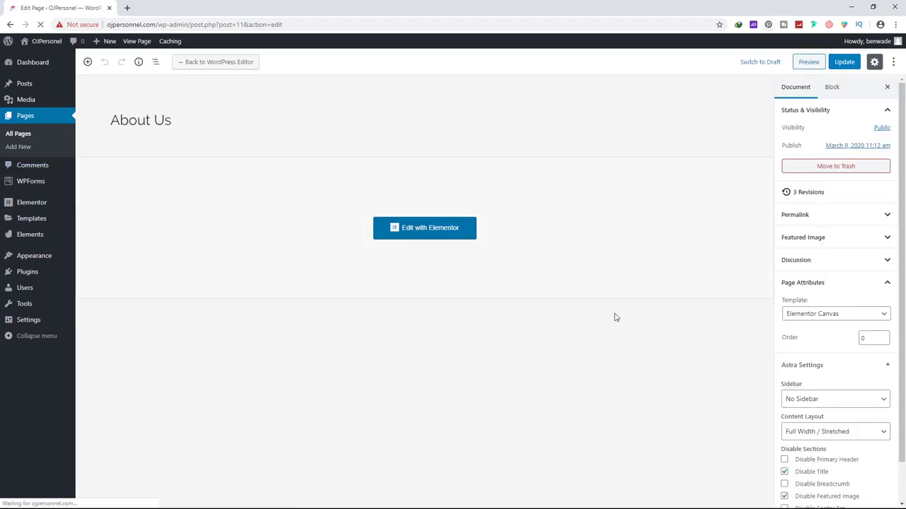
click(803, 317)
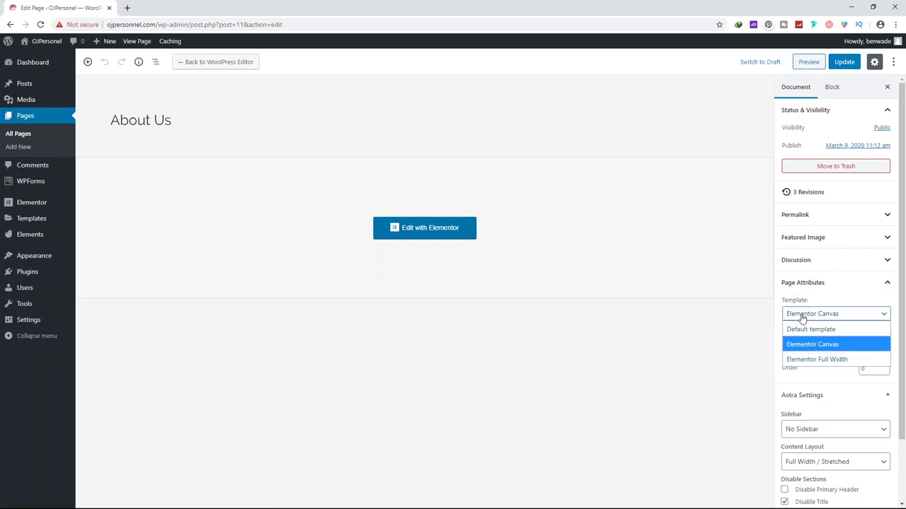
click(810, 360)
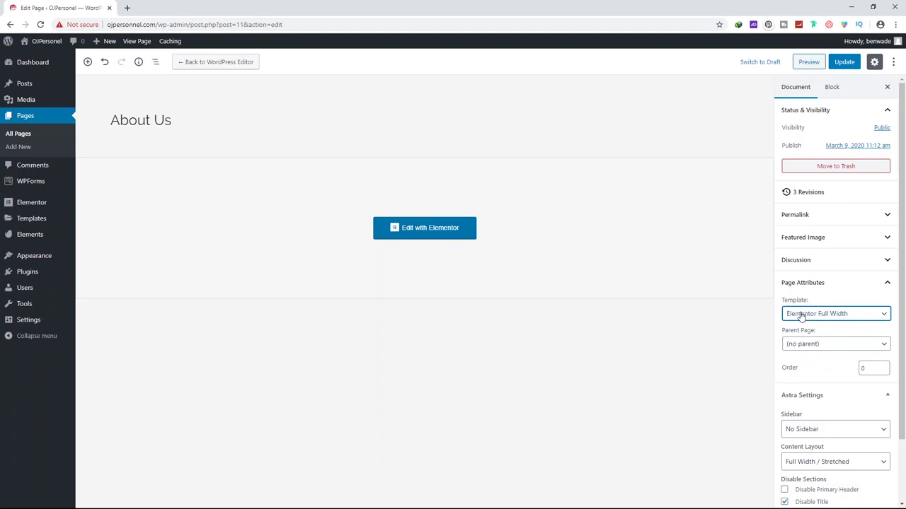
click(821, 282)
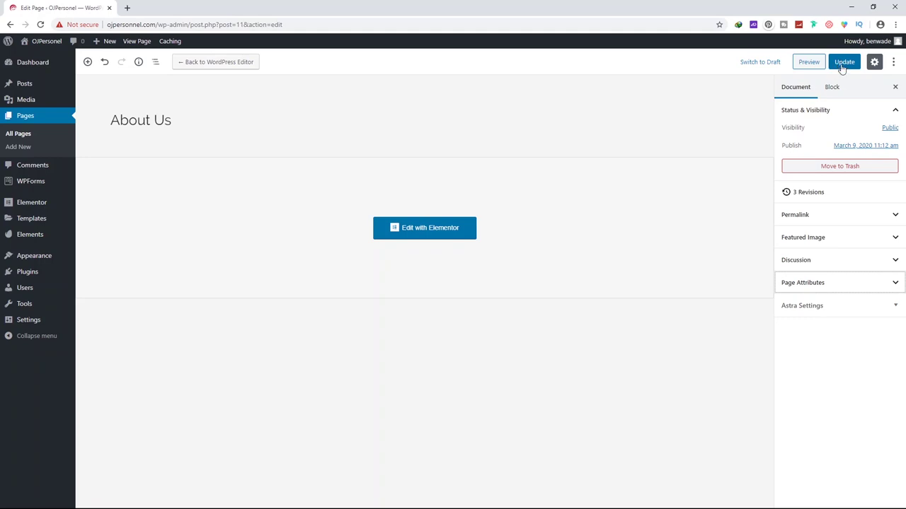
click(842, 68)
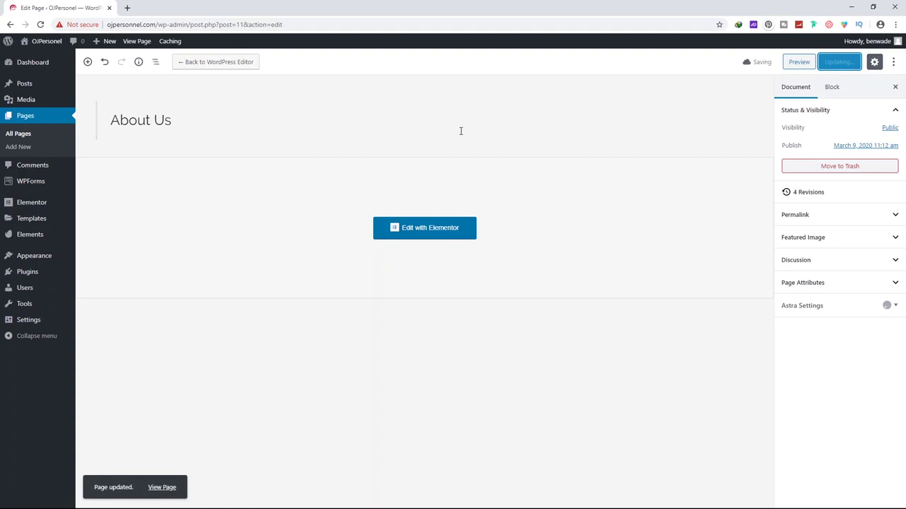
click(421, 228)
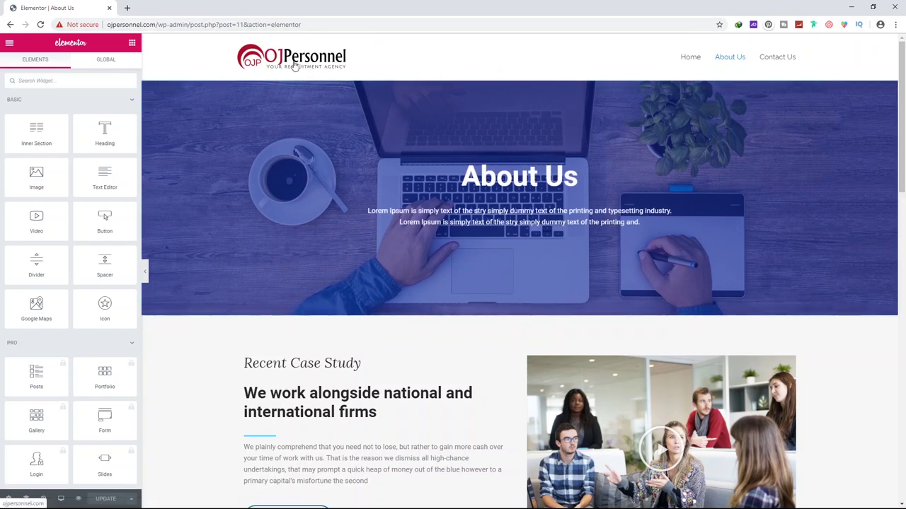
Scroll the About Us page and filter the widget panel for 'image'
scroll(399, 215, down, 6)
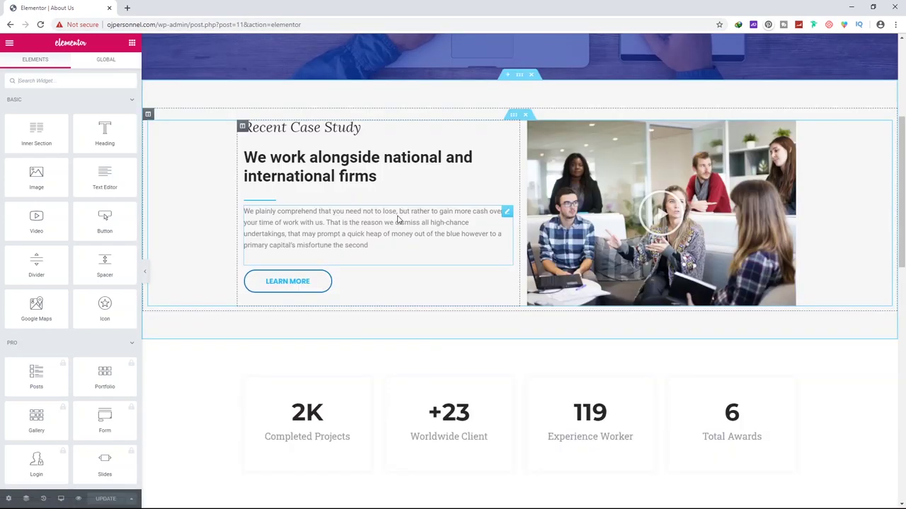
scroll(402, 221, down, 8)
scroll(360, 217, up, 10)
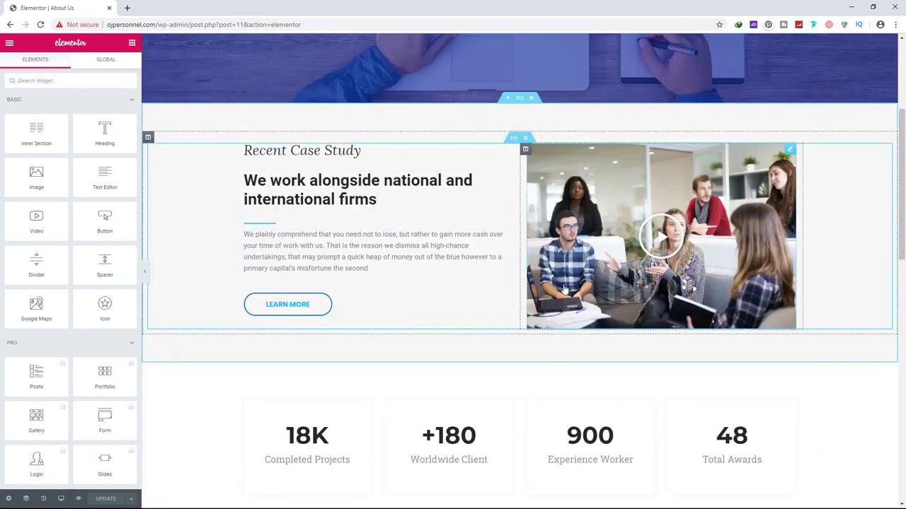
scroll(434, 256, down, 10)
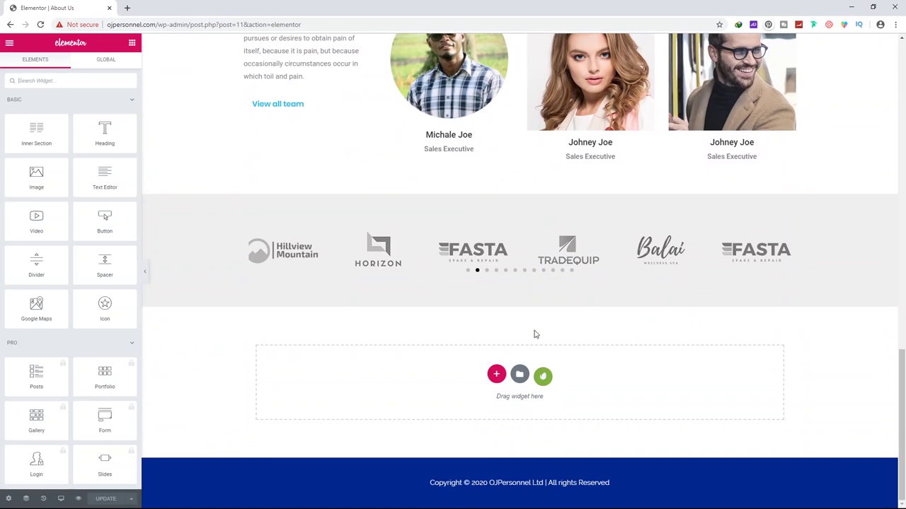
click(65, 78)
text(image)
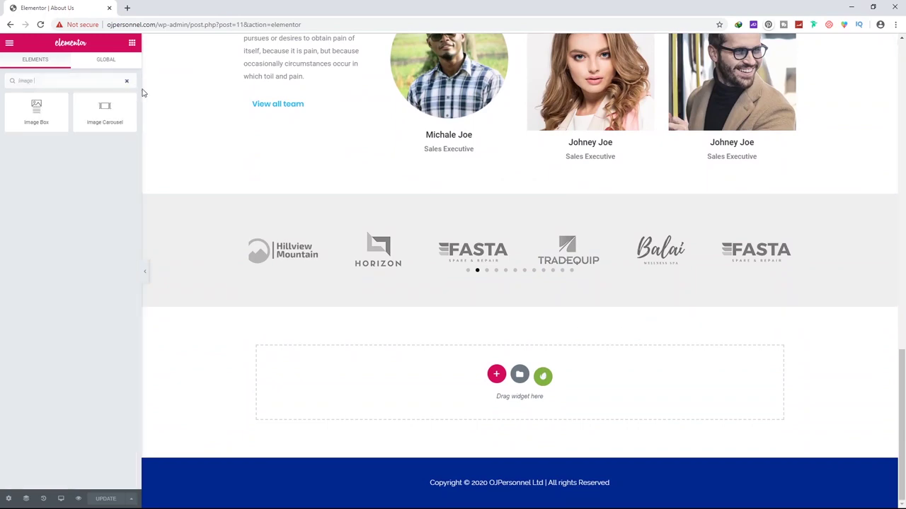
Open the template library for the empty section above the footer
scroll(536, 259, up, 8)
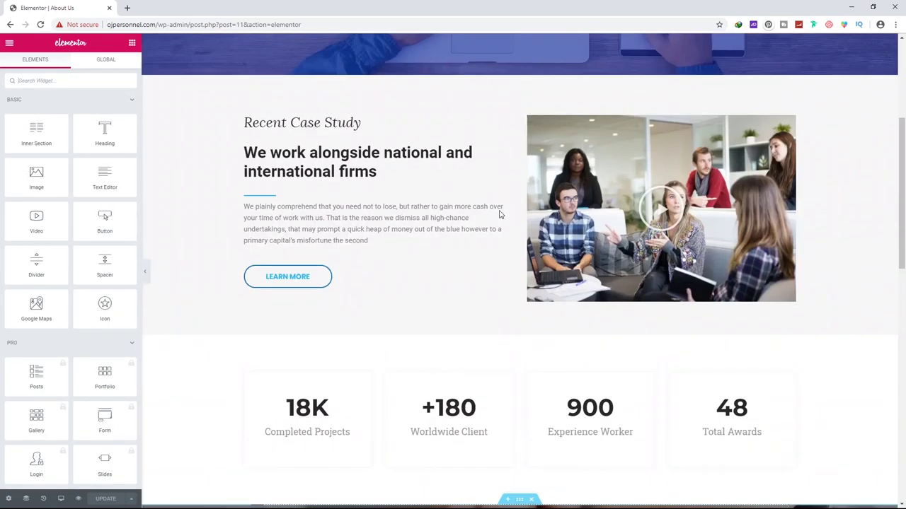
scroll(500, 214, up, 3)
scroll(410, 149, down, 11)
scroll(410, 149, down, 2)
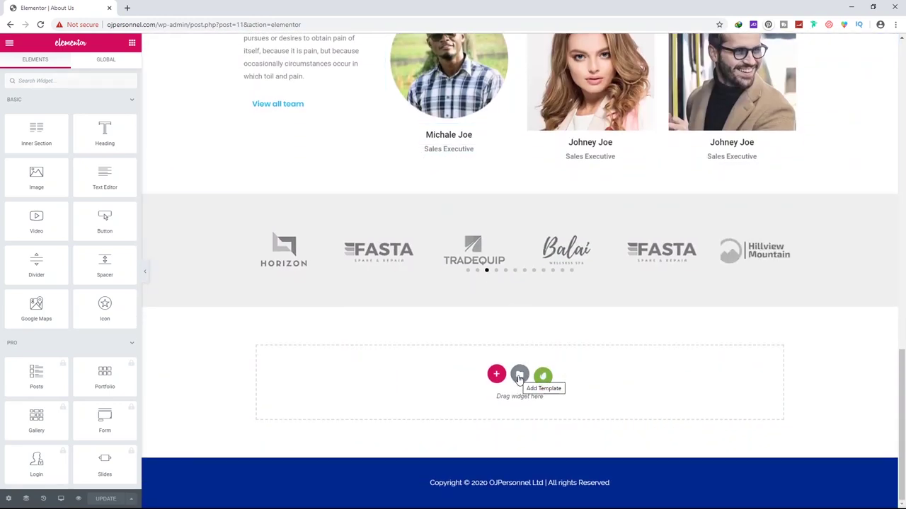
click(519, 376)
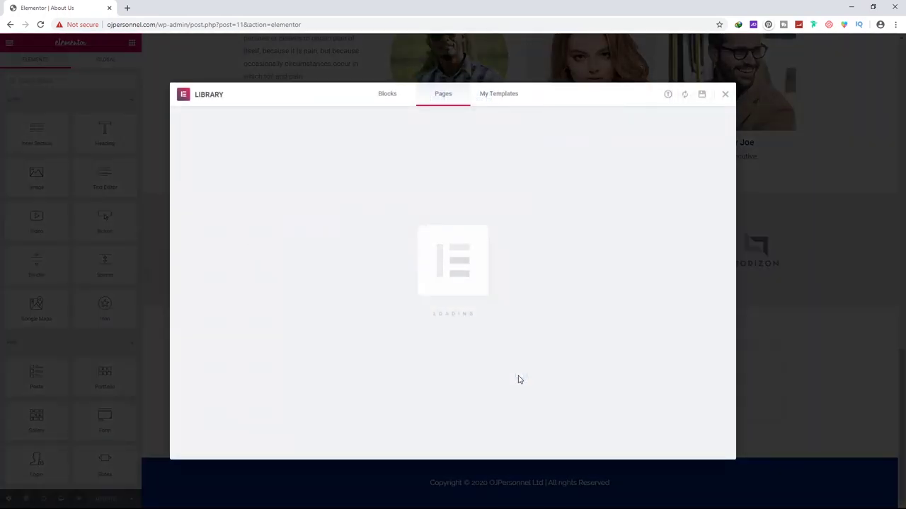
Insert the saved Contact Form Footer template into About Us, importing its document settings
click(500, 95)
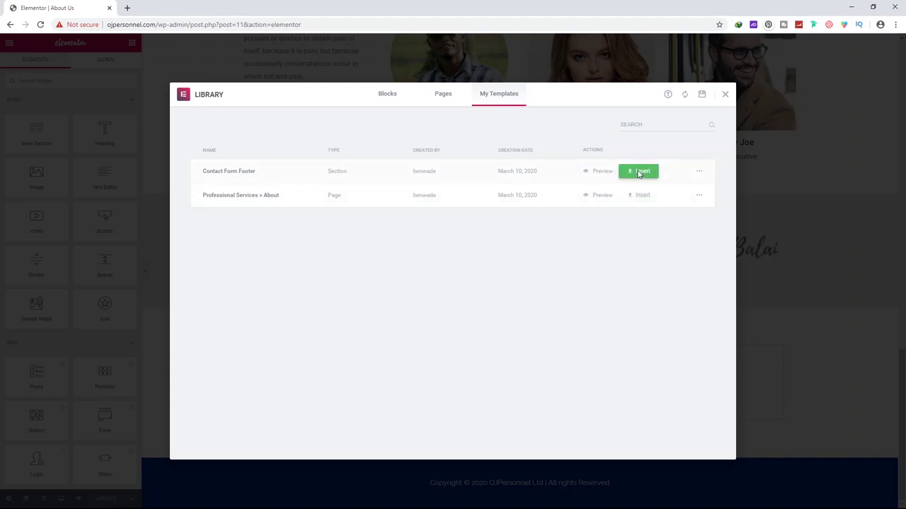
click(639, 172)
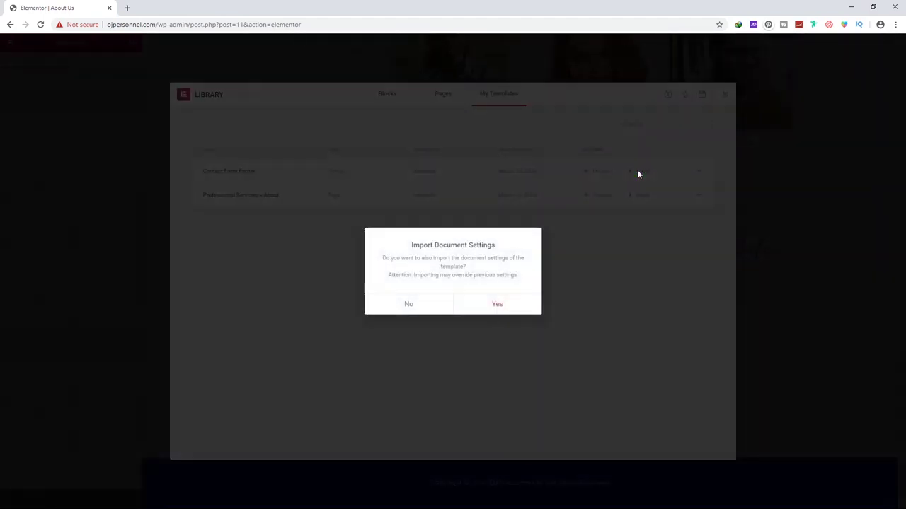
click(497, 305)
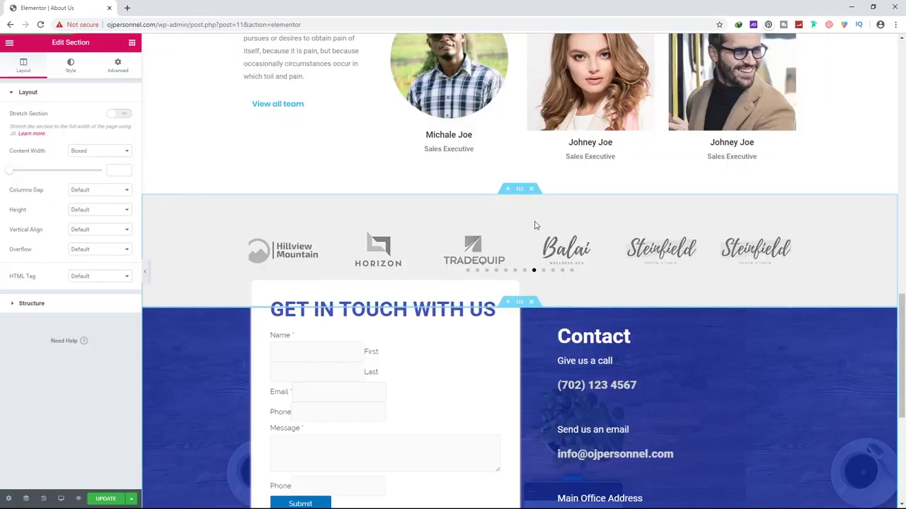
scroll(535, 223, down, 2)
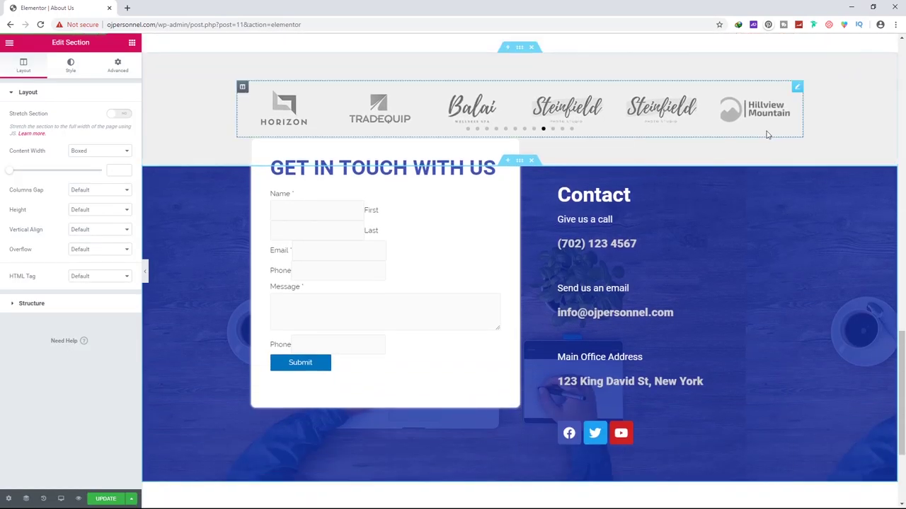
scroll(636, 211, down, 2)
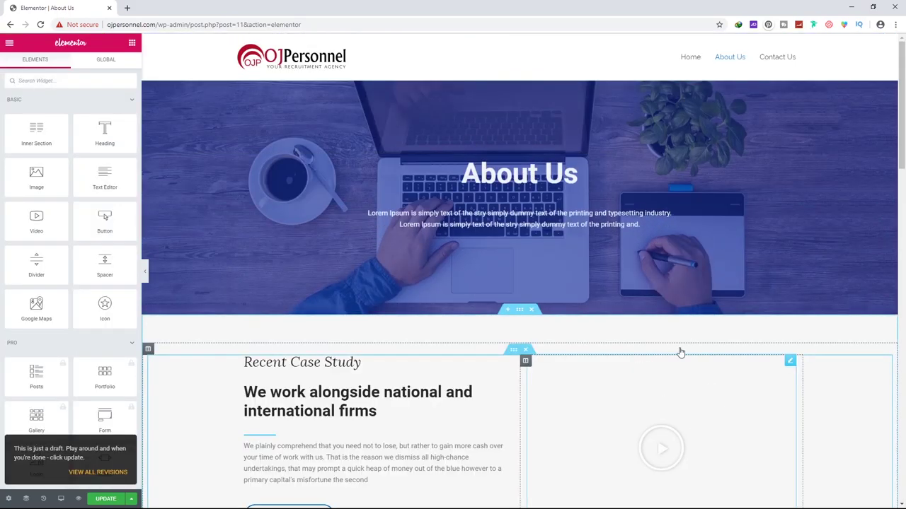
scroll(522, 233, down, 6)
scroll(487, 195, down, 10)
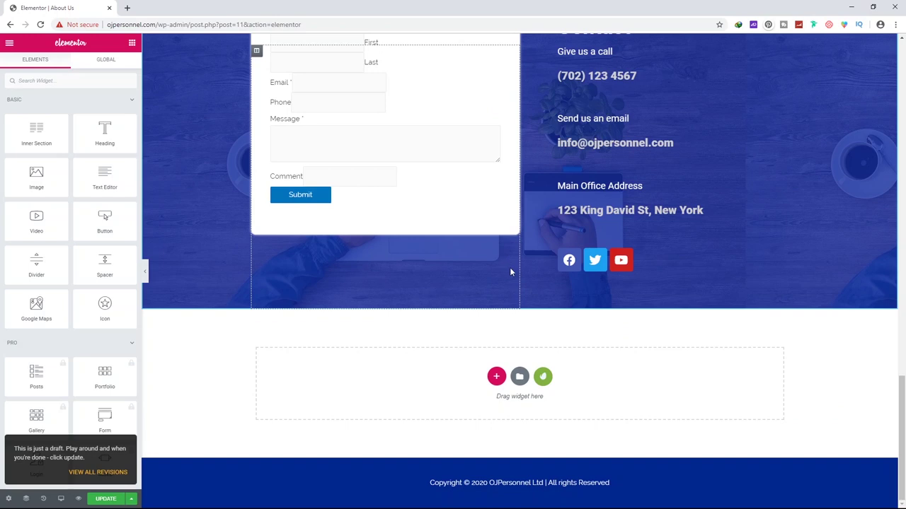
scroll(509, 267, up, 4)
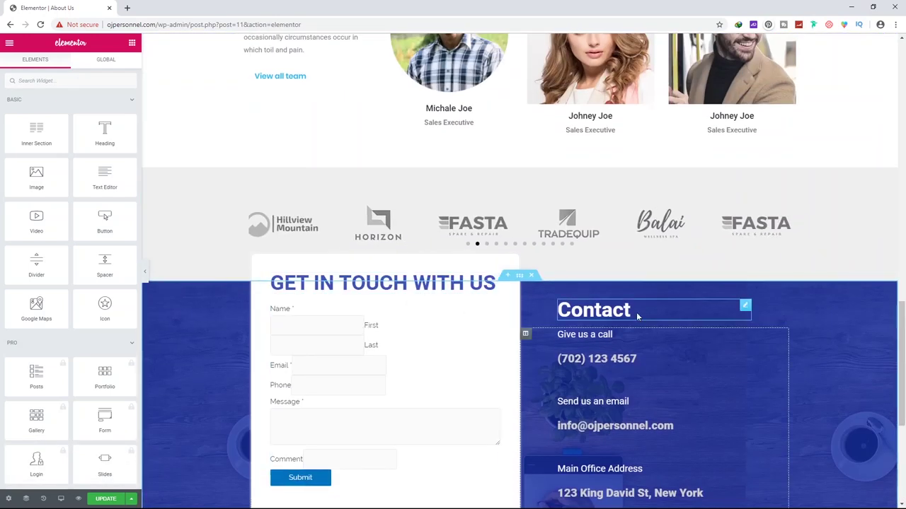
scroll(638, 307, down, 3)
scroll(363, 184, up, 3)
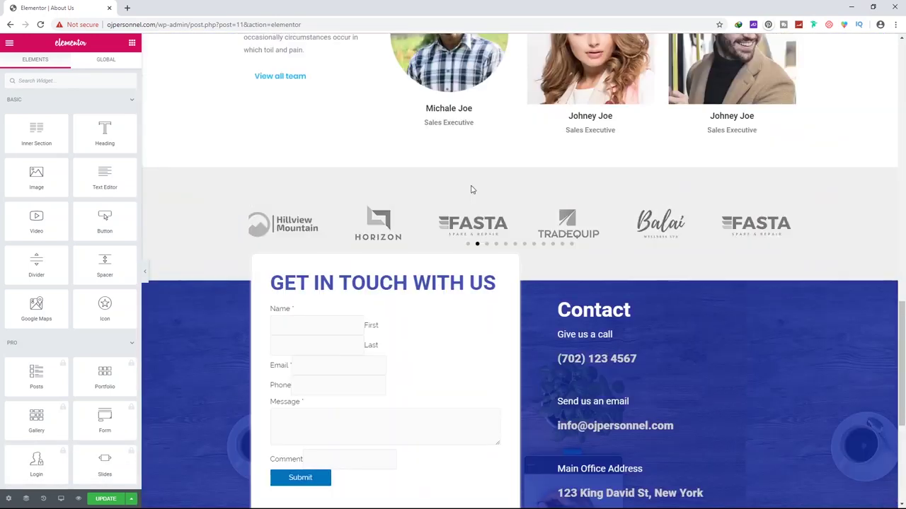
Save the About Us page and open its preview
click(172, 197)
scroll(206, 324, down, 4)
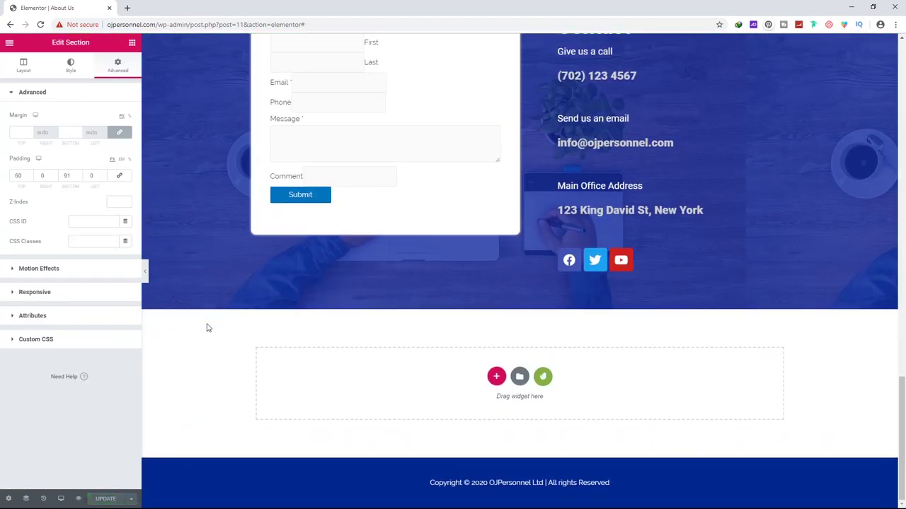
scroll(207, 323, up, 2)
scroll(207, 324, down, 2)
click(78, 499)
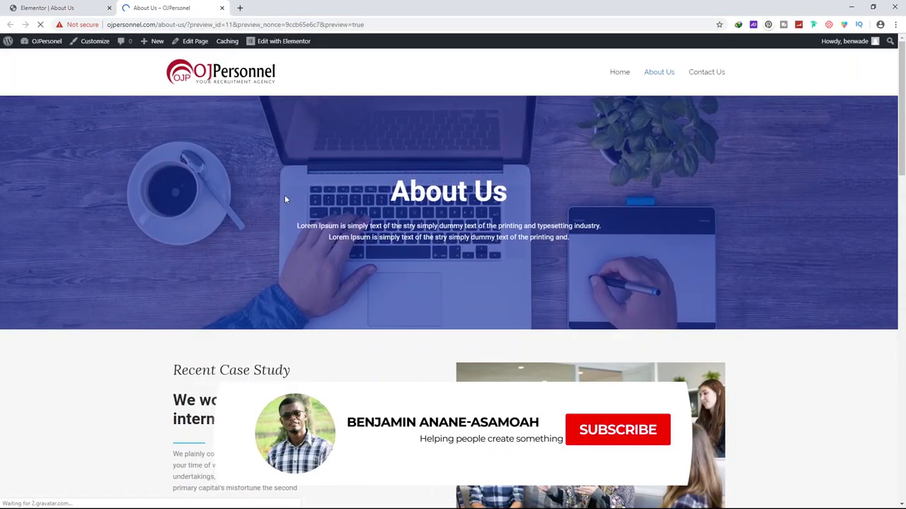
Scroll through the About Us preview, then open the Contact Us page for editing
scroll(402, 124, down, 10)
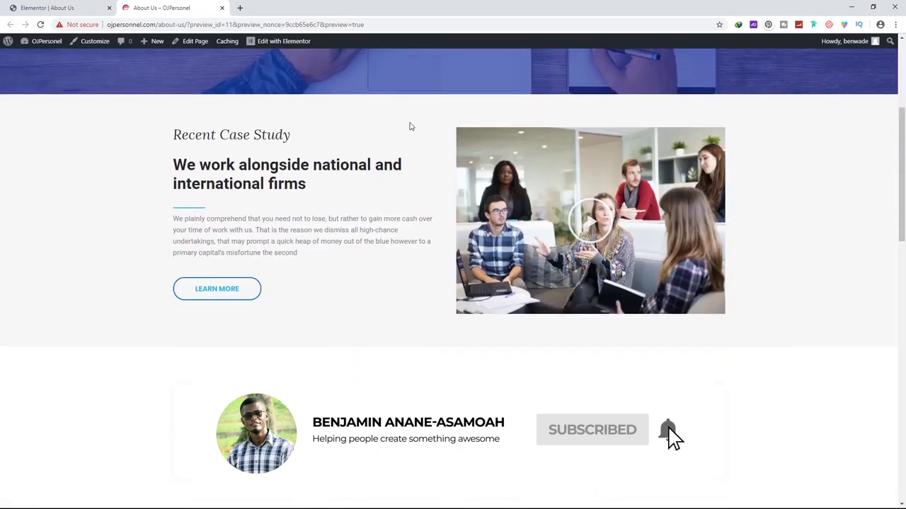
scroll(401, 123, down, 6)
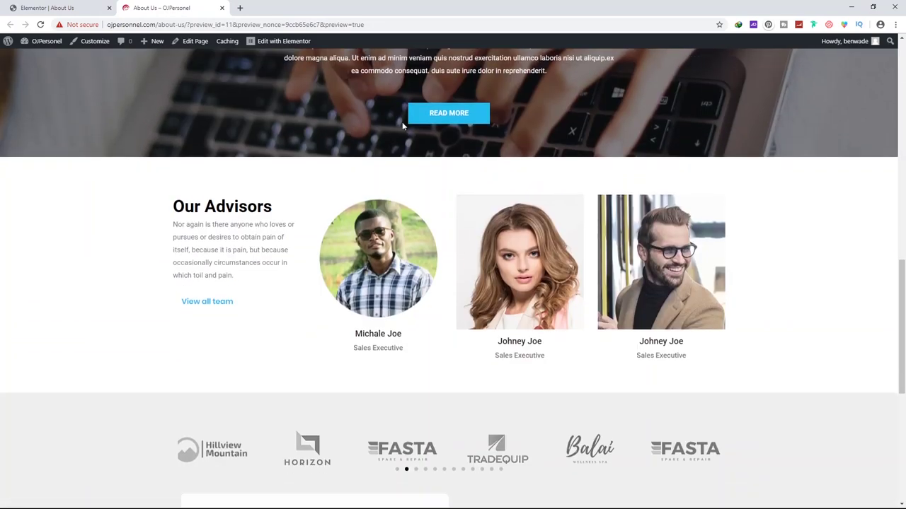
scroll(371, 297, up, 5)
scroll(371, 297, up, 10)
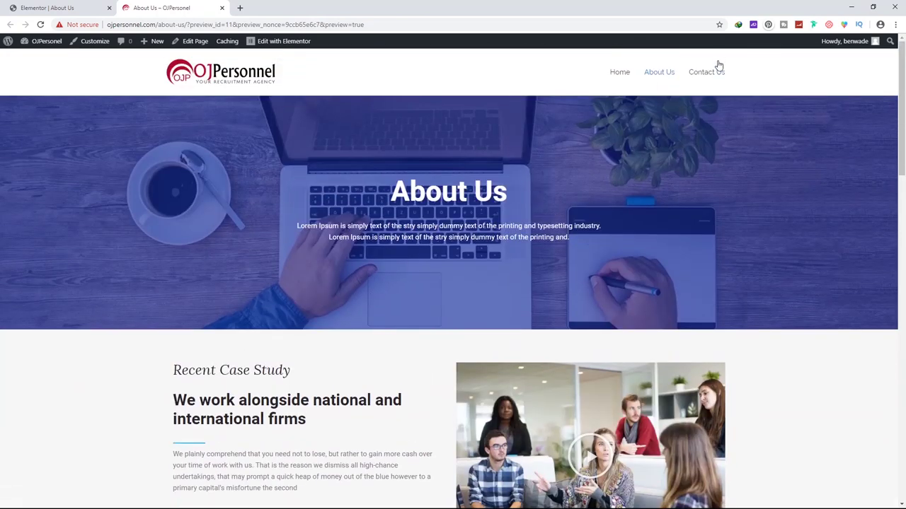
click(712, 76)
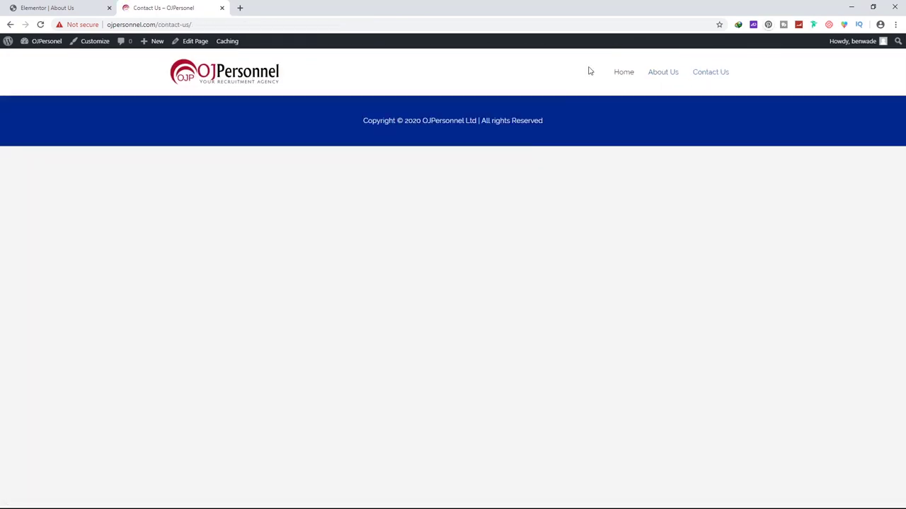
click(192, 42)
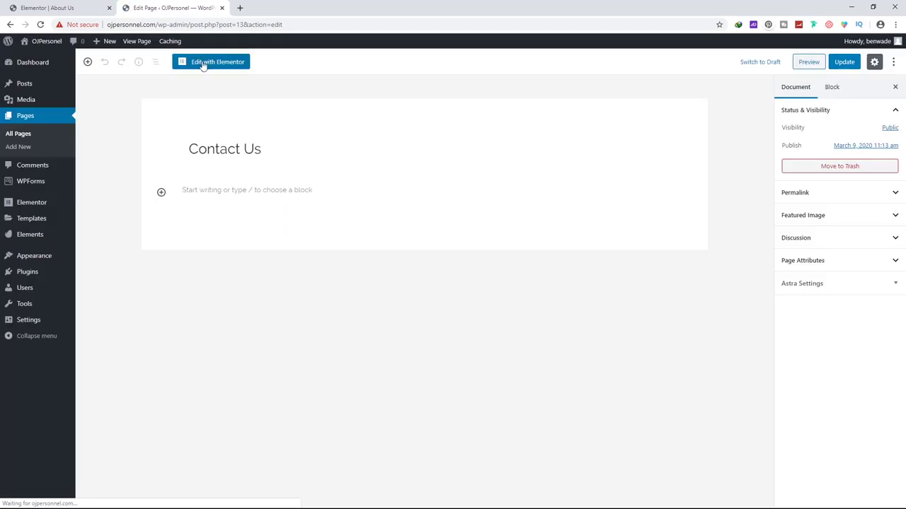
Open Contact Us in Elementor and bring up the Envato Elements template library
click(226, 64)
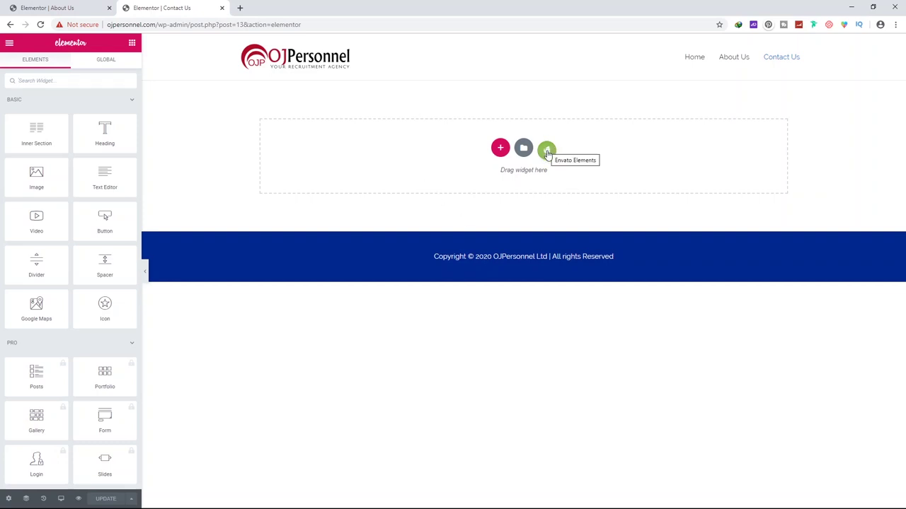
click(547, 151)
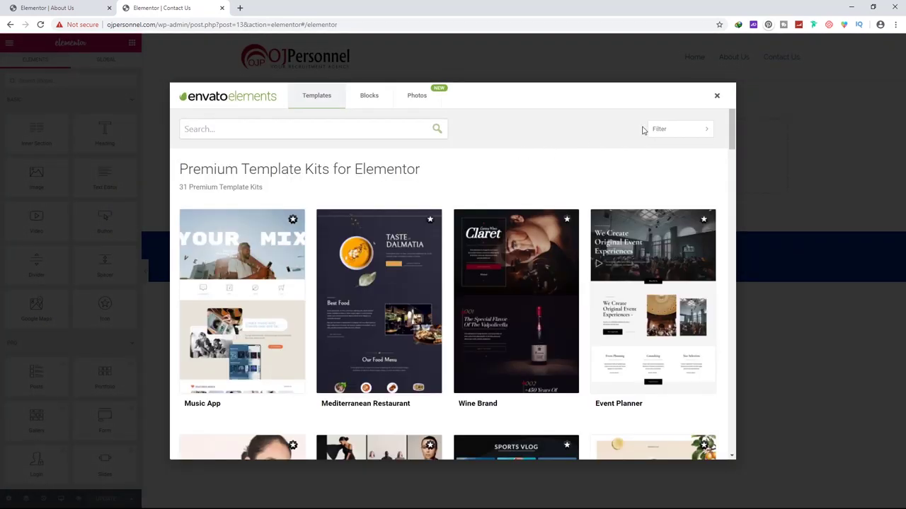
Filter the template kits to free Corporate & Business kits
click(654, 130)
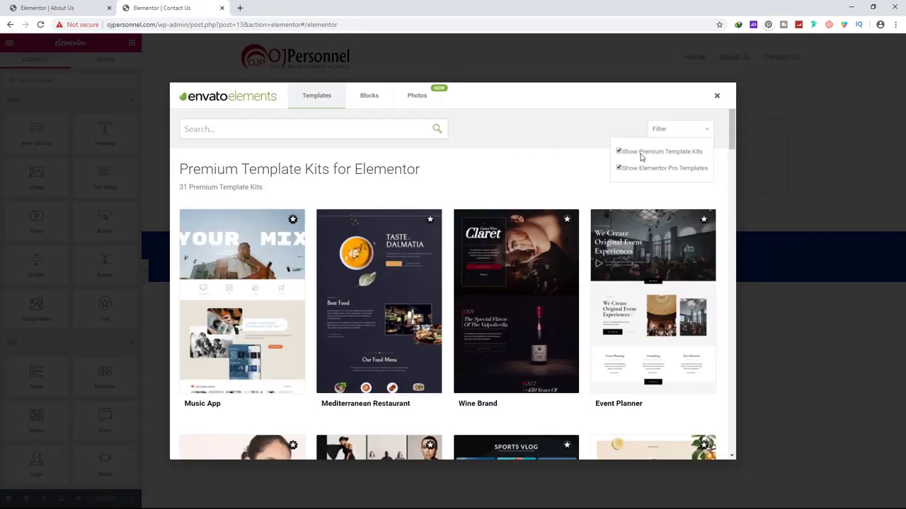
click(640, 150)
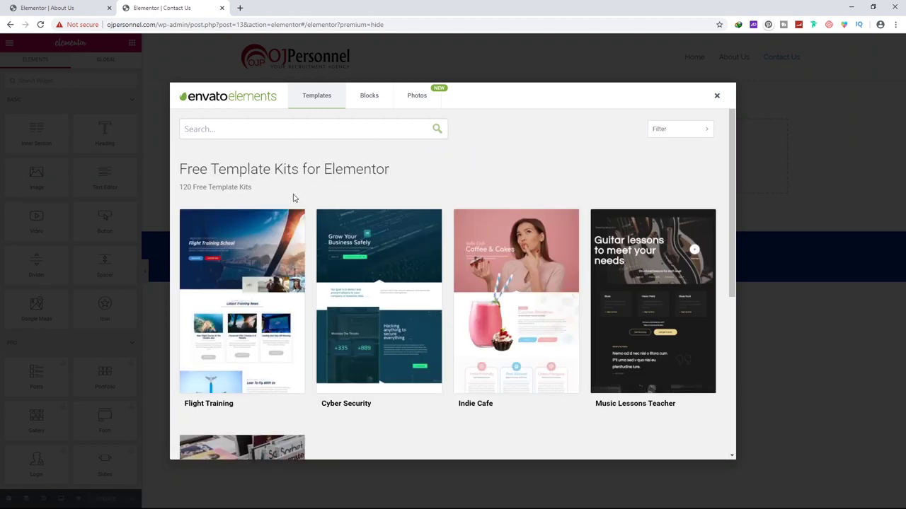
scroll(302, 200, down, 5)
scroll(315, 207, up, 5)
click(246, 126)
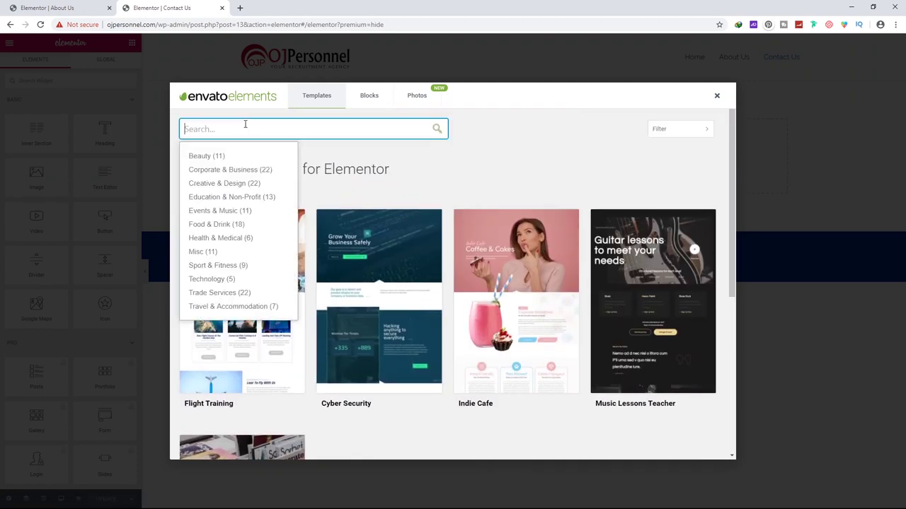
click(230, 169)
scroll(404, 170, down, 3)
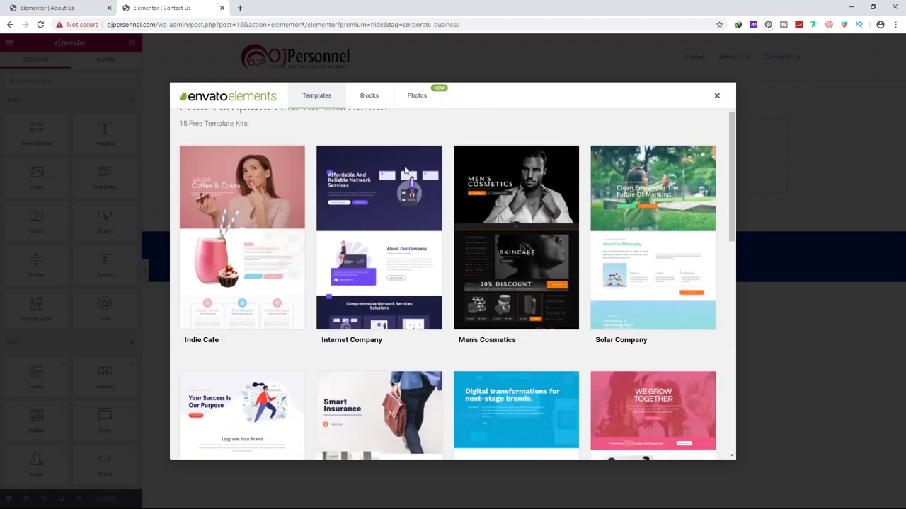
scroll(404, 170, down, 6)
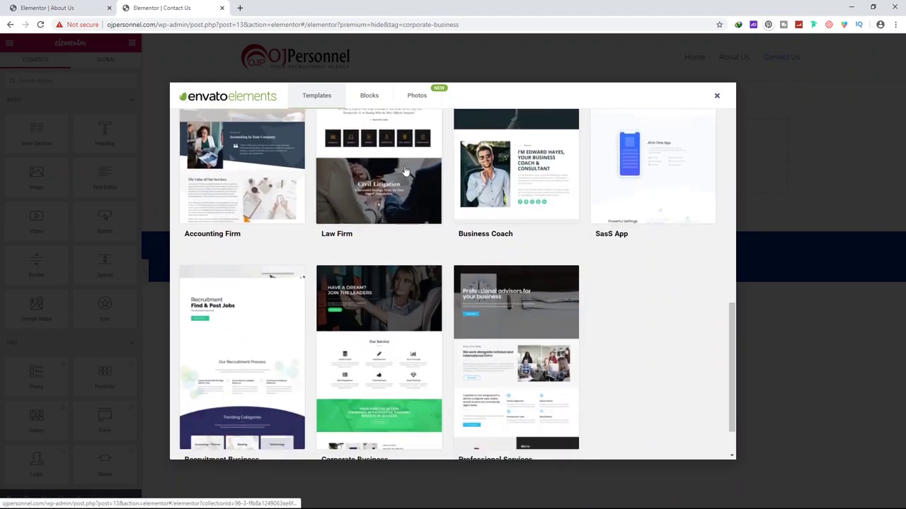
Import the Contact 2 page from the Professional Services kit into saved templates
click(508, 291)
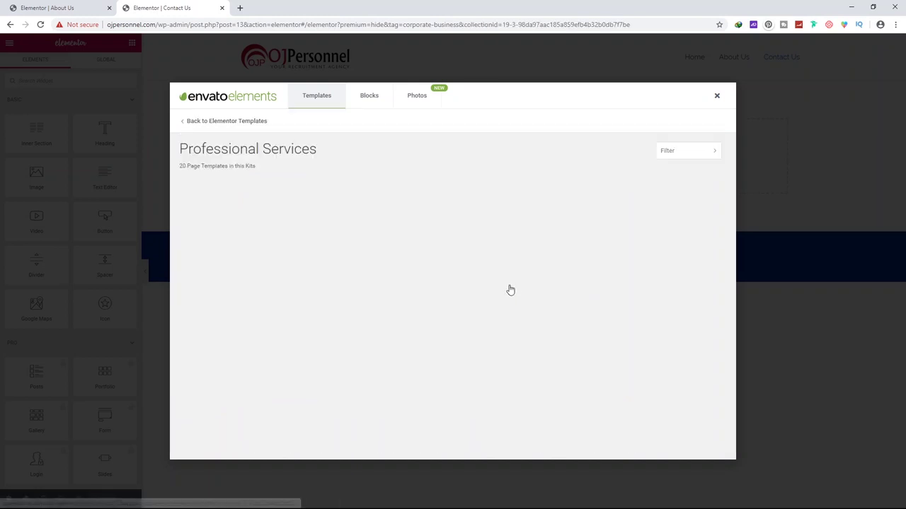
scroll(357, 228, down, 3)
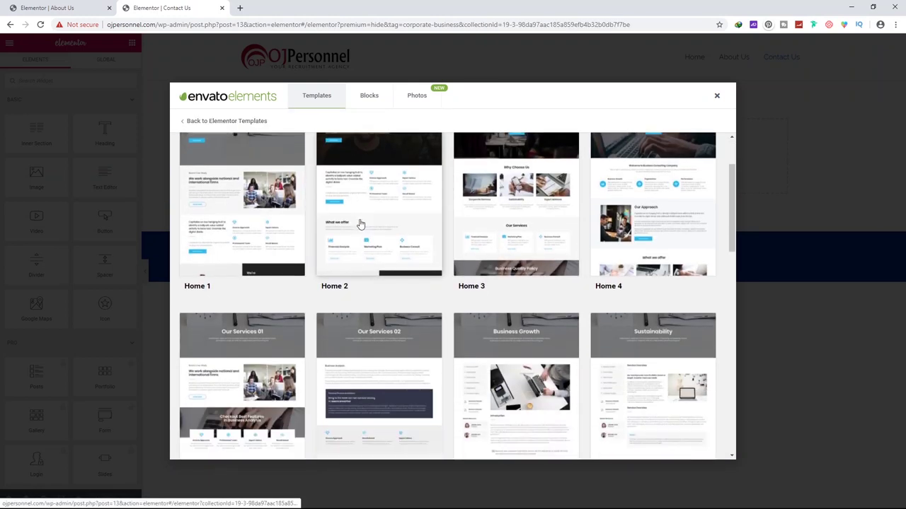
scroll(513, 237, up, 3)
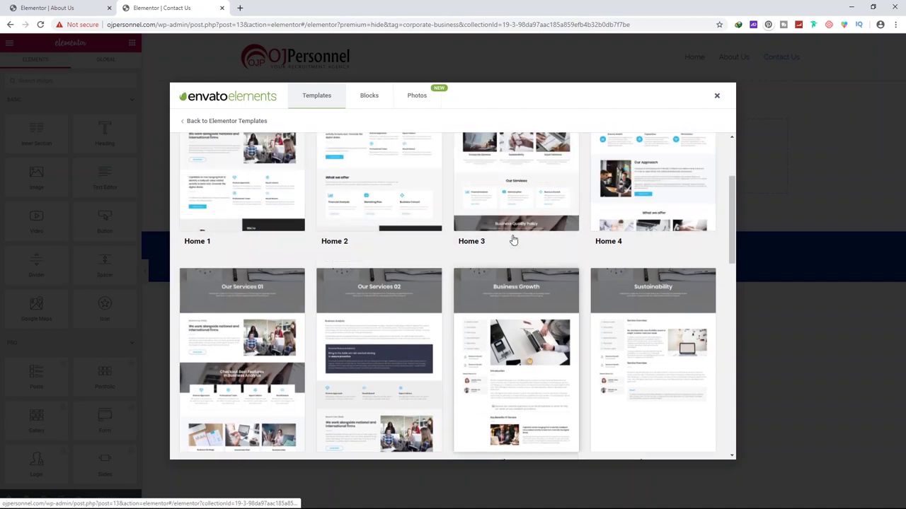
scroll(520, 243, down, 4)
scroll(520, 243, down, 5)
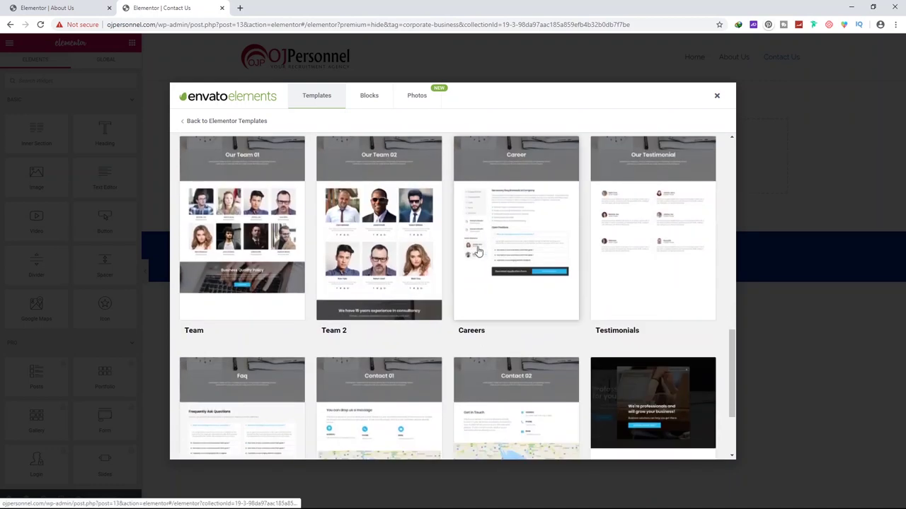
scroll(342, 225, up, 2)
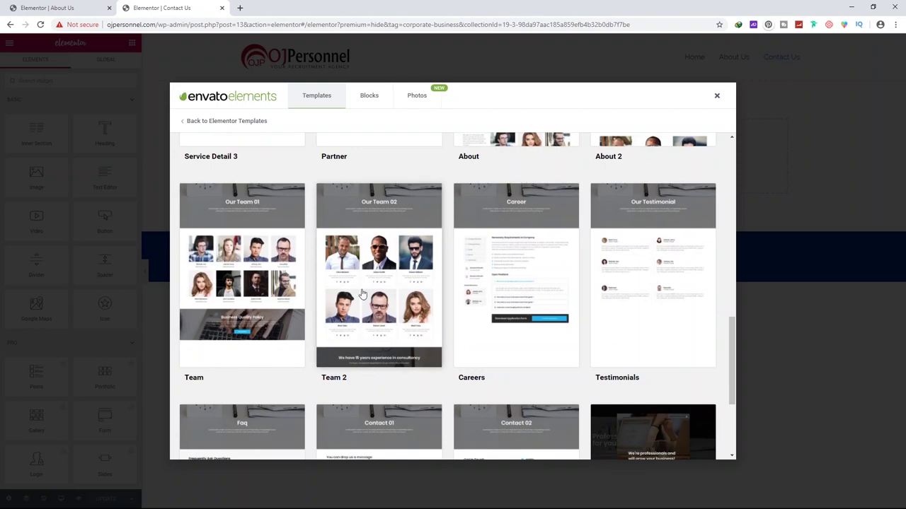
scroll(362, 220, up, 4)
scroll(448, 307, down, 2)
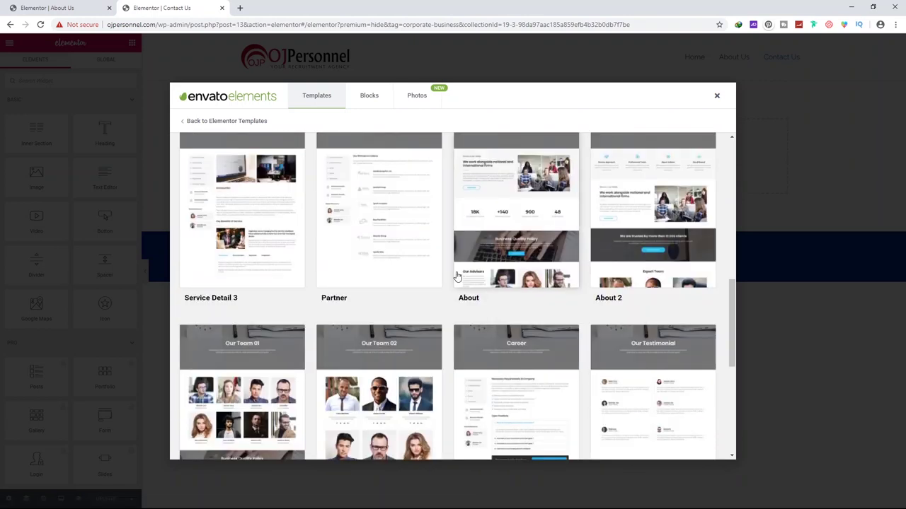
scroll(447, 309, down, 2)
scroll(489, 321, down, 1)
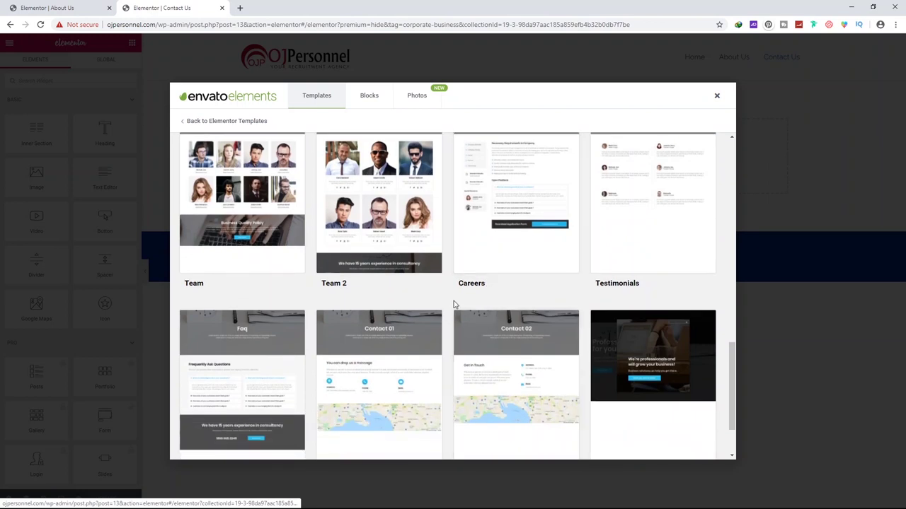
scroll(461, 306, down, 1)
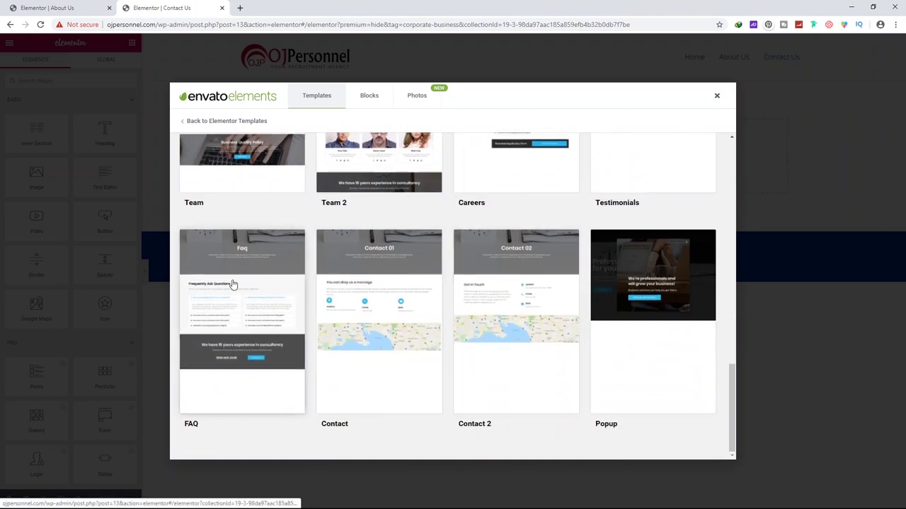
click(516, 329)
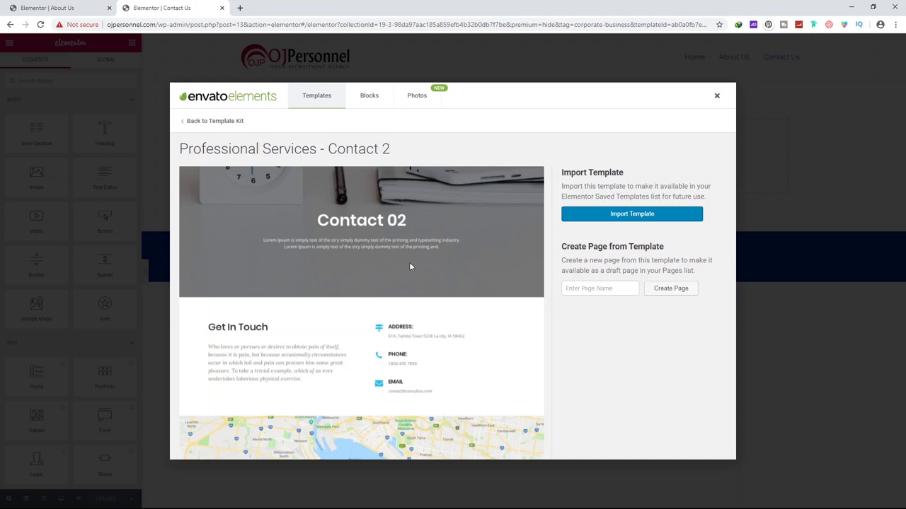
click(630, 216)
Insert the Professional Services > Contact 2 saved template, importing its page settings
click(716, 97)
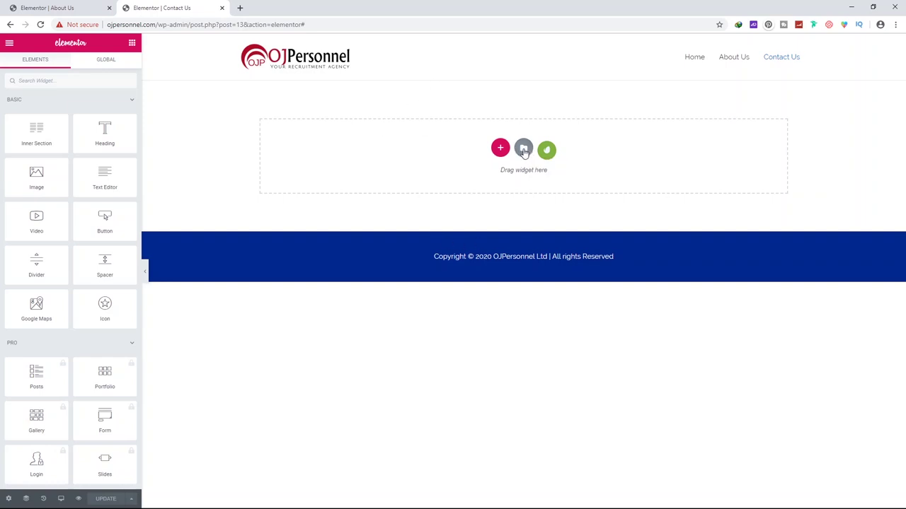
click(523, 150)
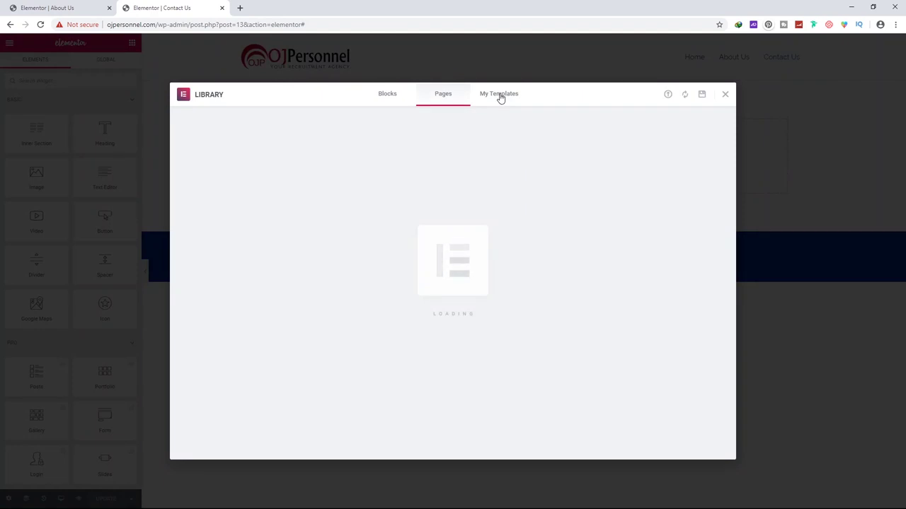
click(501, 97)
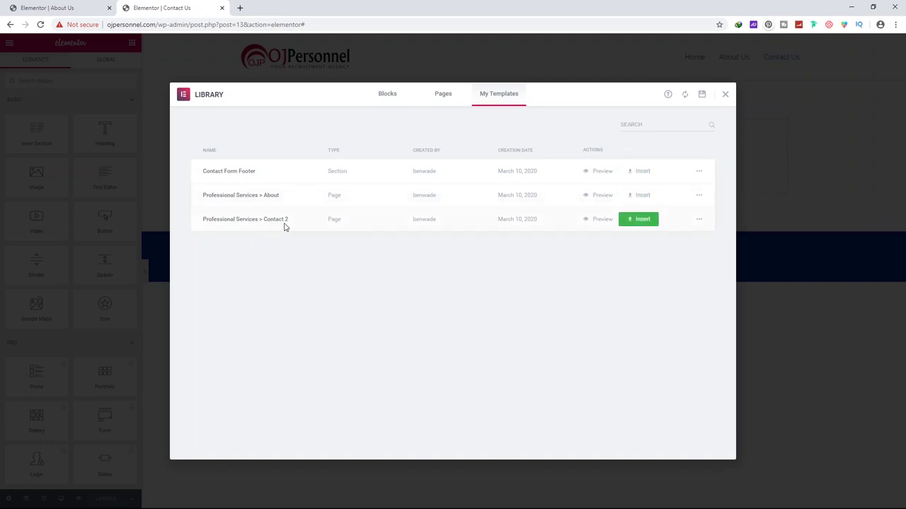
click(639, 221)
click(492, 306)
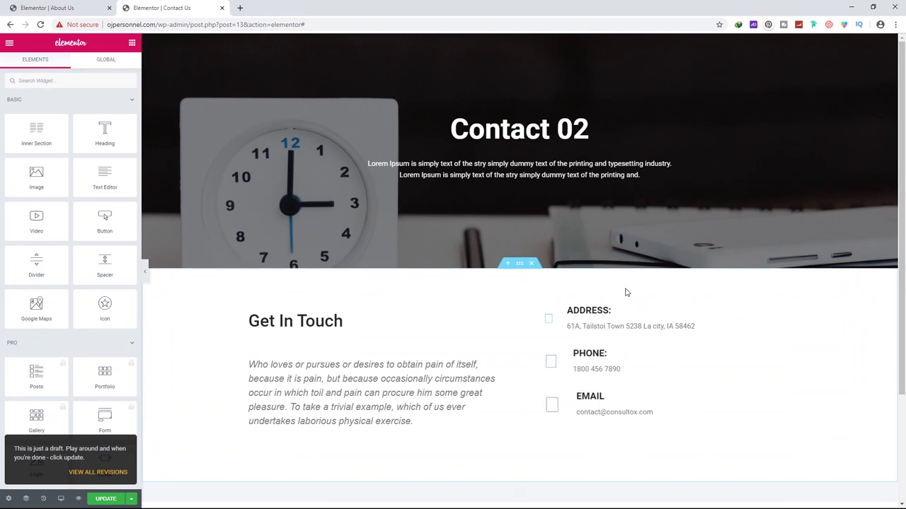
Insert the Contact Form Footer saved template into the empty section below the map
scroll(485, 307, down, 4)
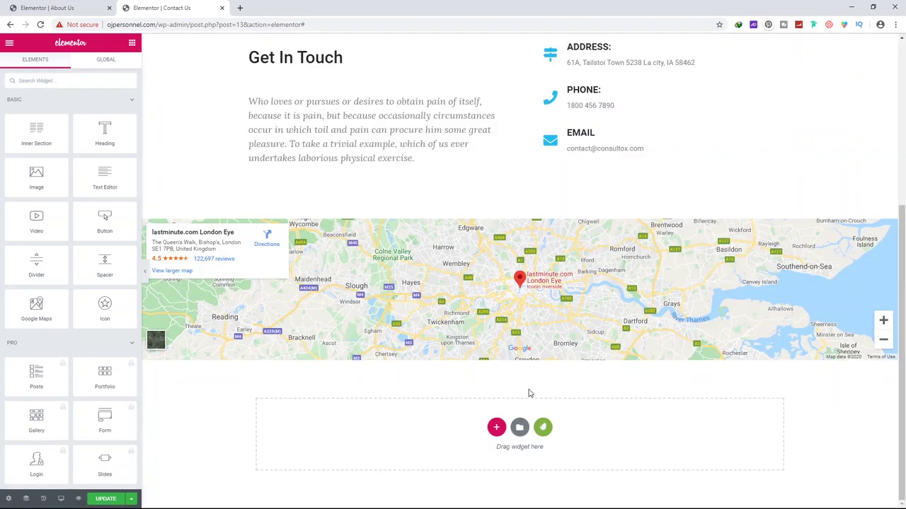
scroll(517, 333, up, 4)
scroll(507, 281, down, 4)
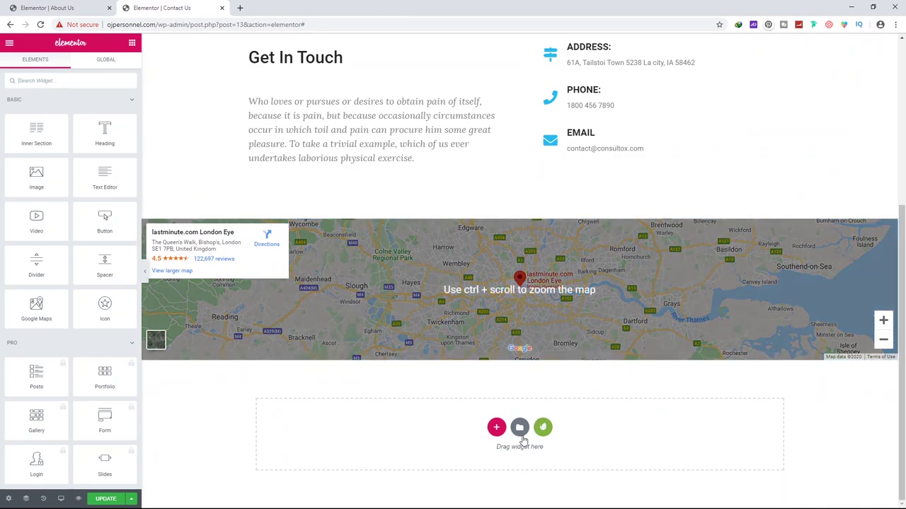
scroll(524, 319, up, 4)
scroll(430, 215, down, 4)
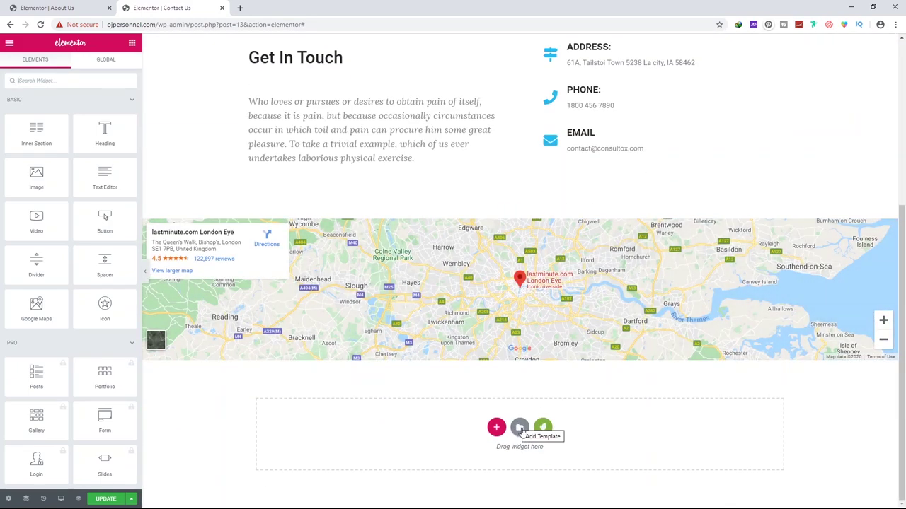
click(520, 428)
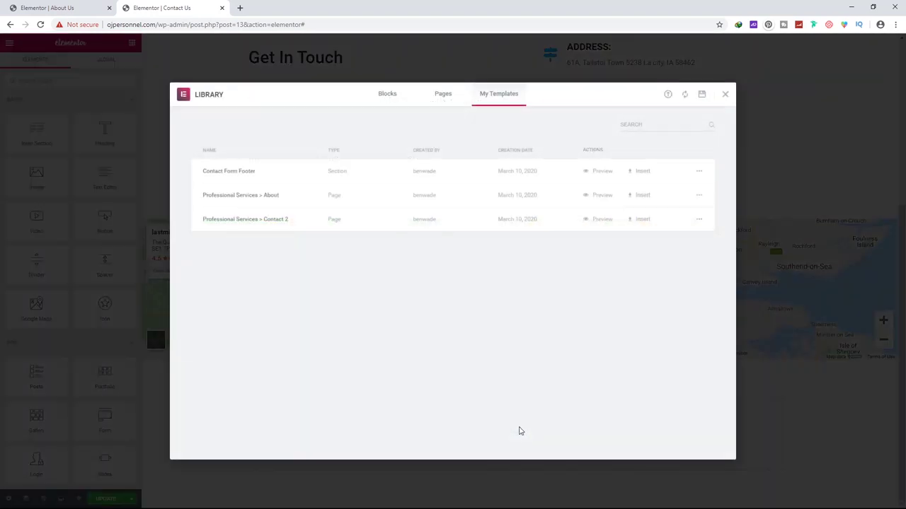
click(641, 171)
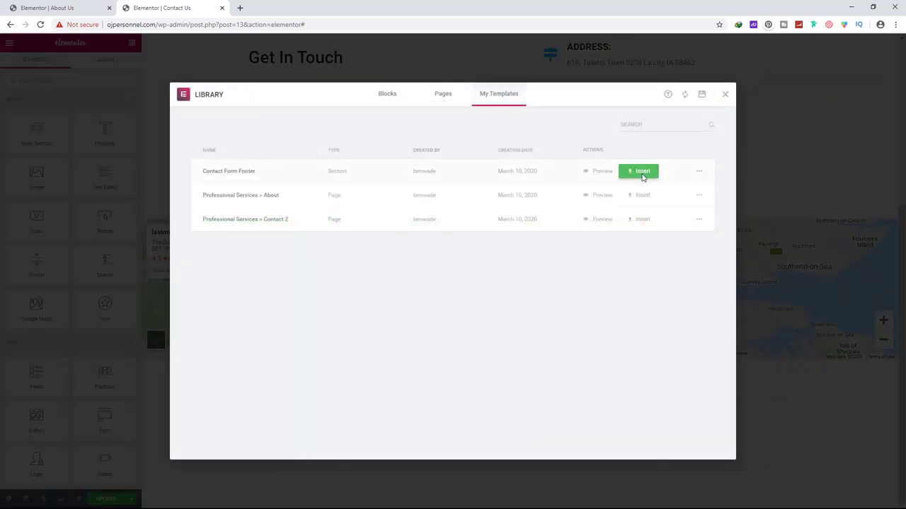
click(497, 305)
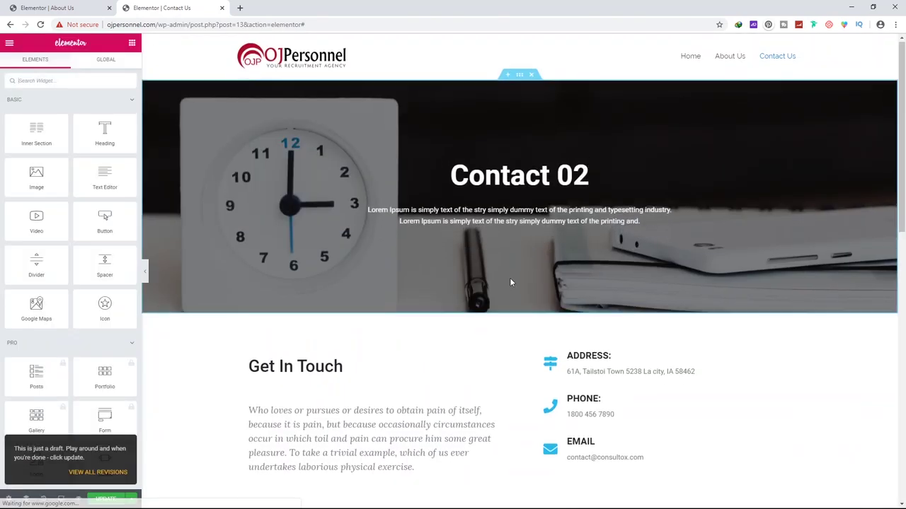
Scroll back up to the Contact 02 hero heading and begin editing it
scroll(510, 281, up, 5)
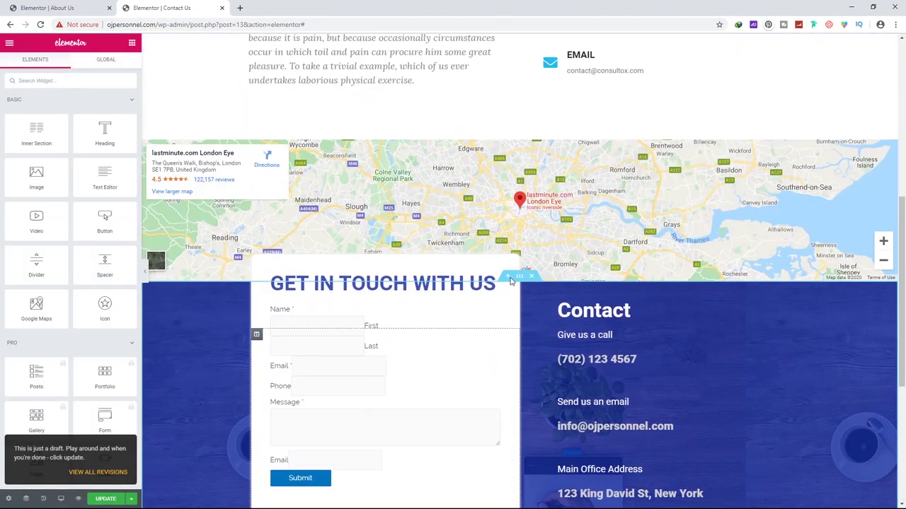
scroll(407, 297, down, 2)
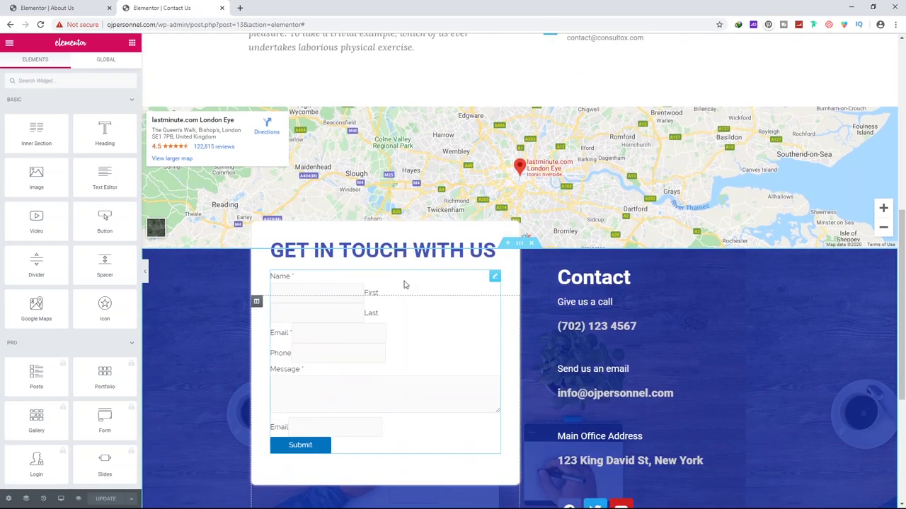
scroll(496, 318, up, 6)
scroll(517, 332, up, 1)
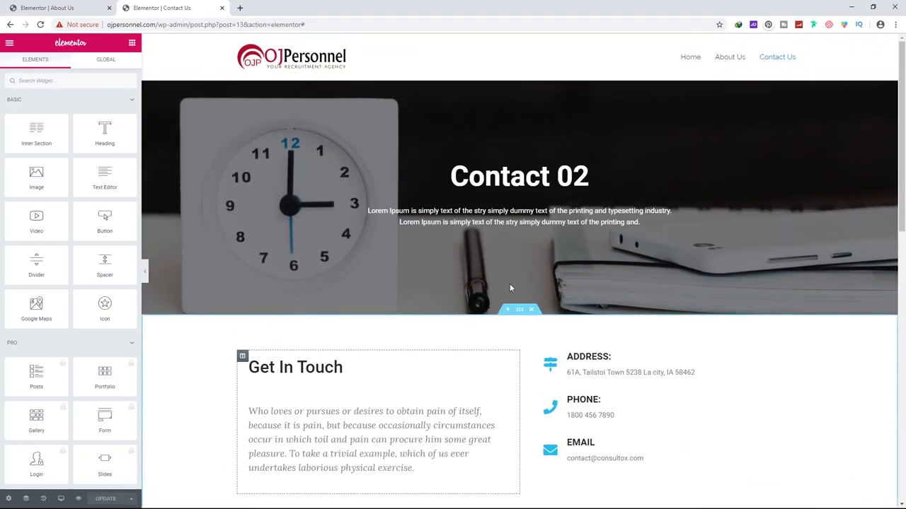
click(556, 176)
Change the hero heading from Contact 02 to Contact Us
double_click(573, 176)
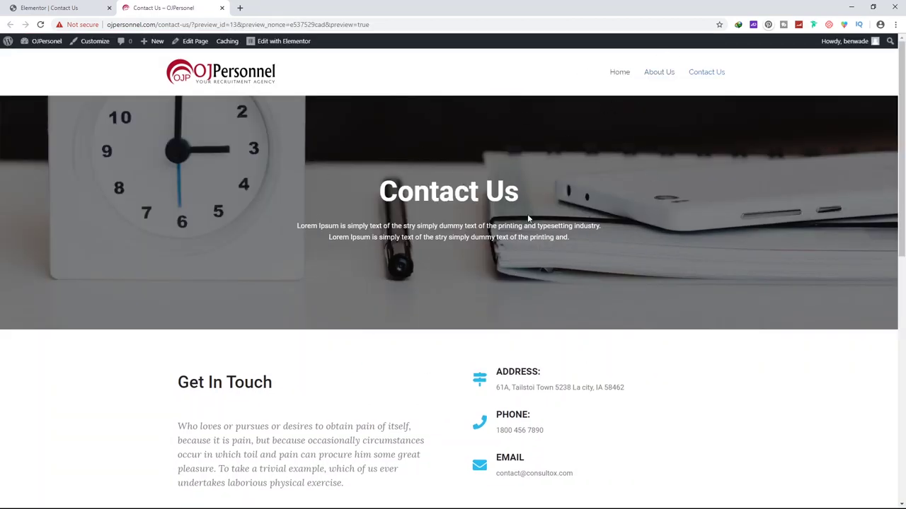
scroll(585, 289, down, 4)
scroll(584, 285, up, 4)
Visit the About Us and Home pages, then open Home in Elementor
click(659, 73)
scroll(590, 143, down, 5)
scroll(624, 85, up, 5)
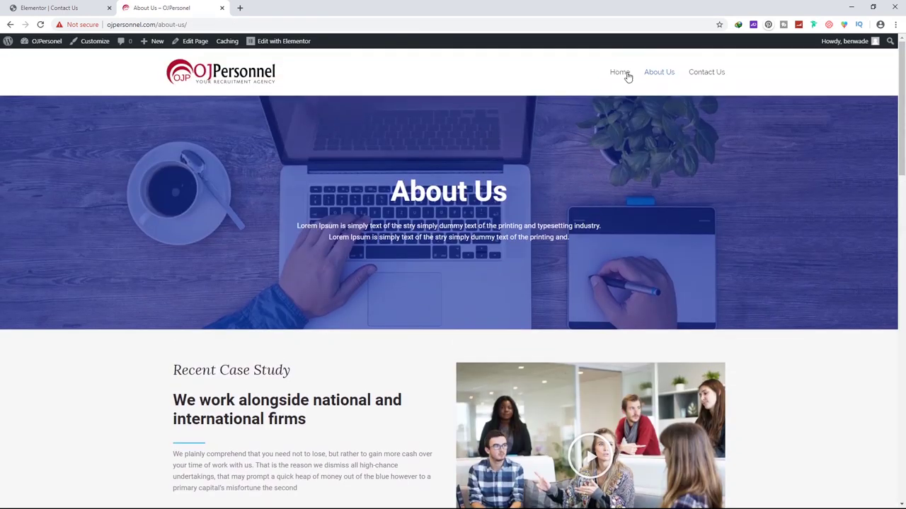
click(621, 75)
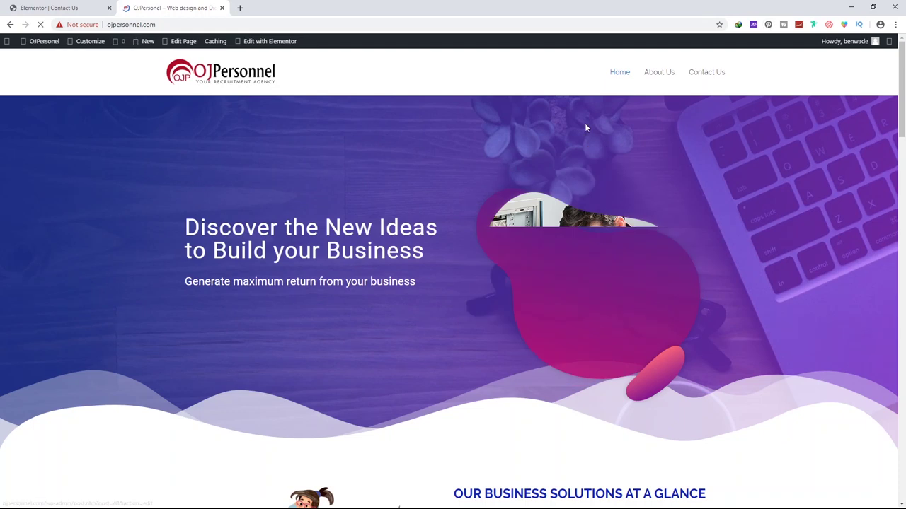
click(281, 44)
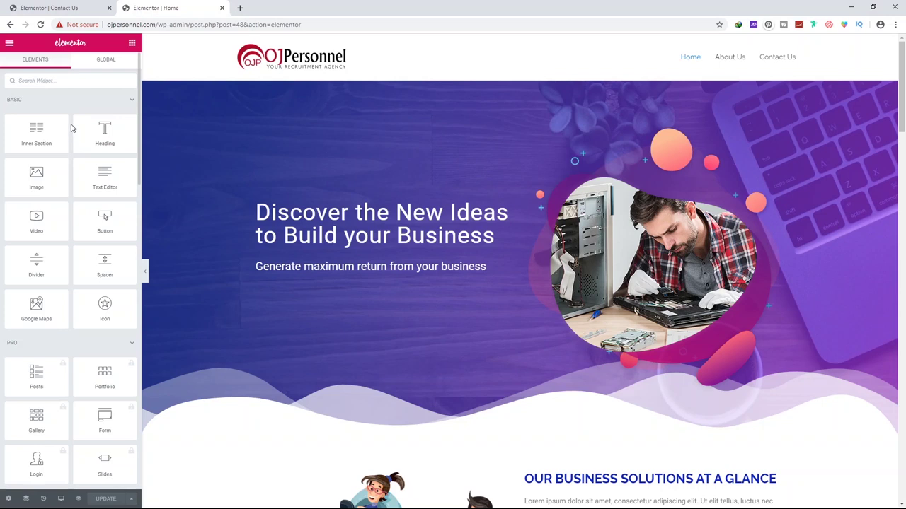
Add a Click here button under the hero subheading with the arrow-circle-right icon
drag(105, 221, 321, 292)
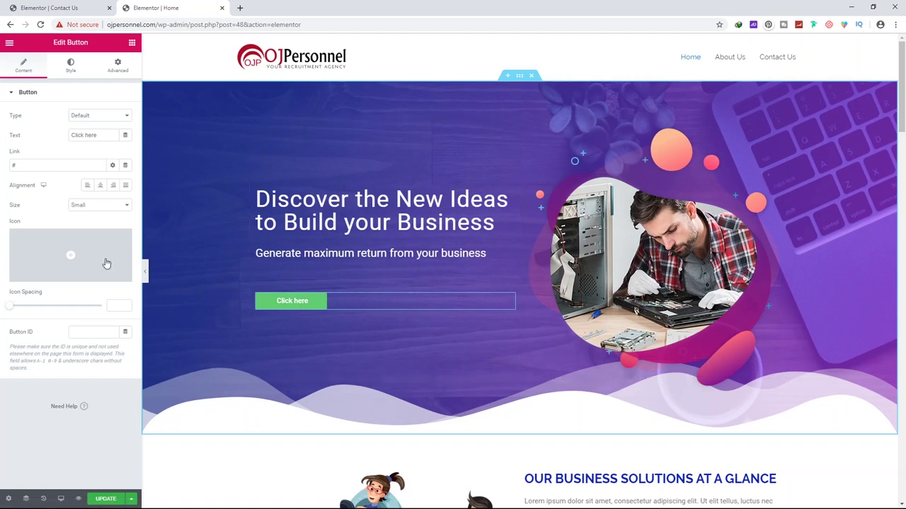
mouse_move(64, 264)
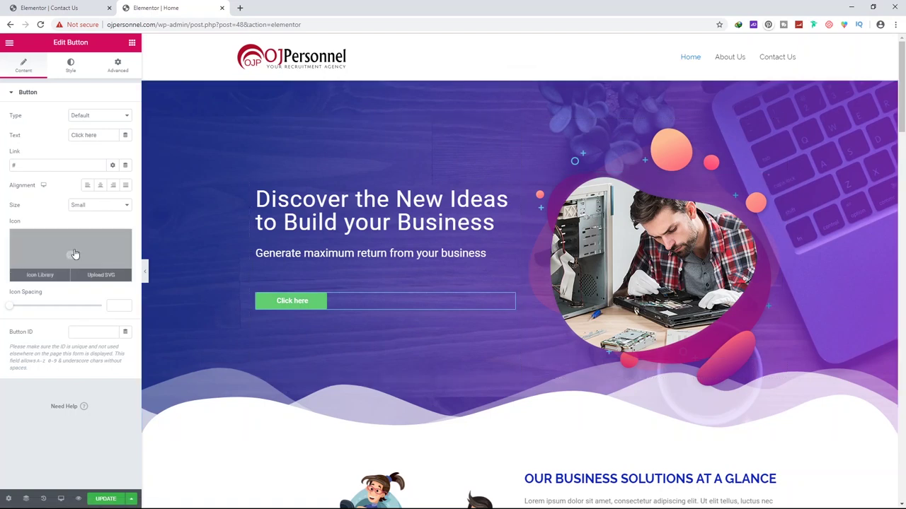
mouse_move(83, 283)
click(40, 275)
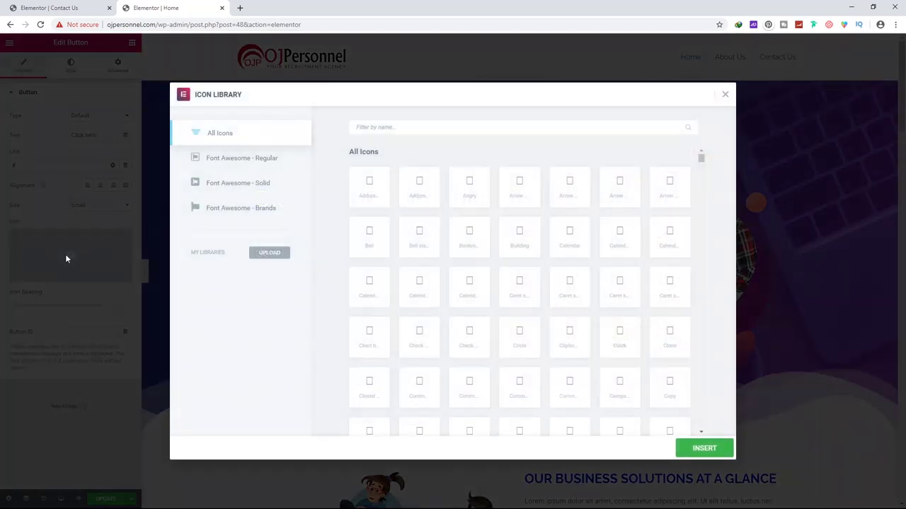
click(394, 128)
text(righ)
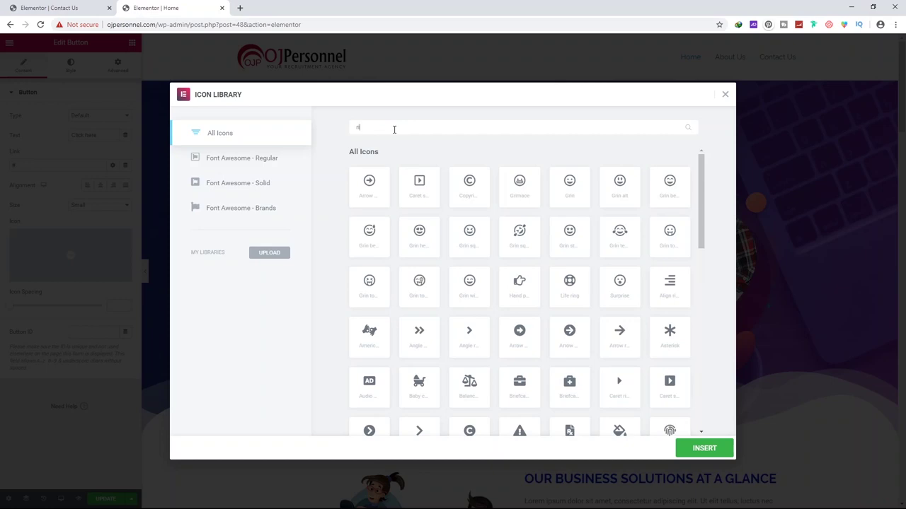
click(421, 237)
click(714, 450)
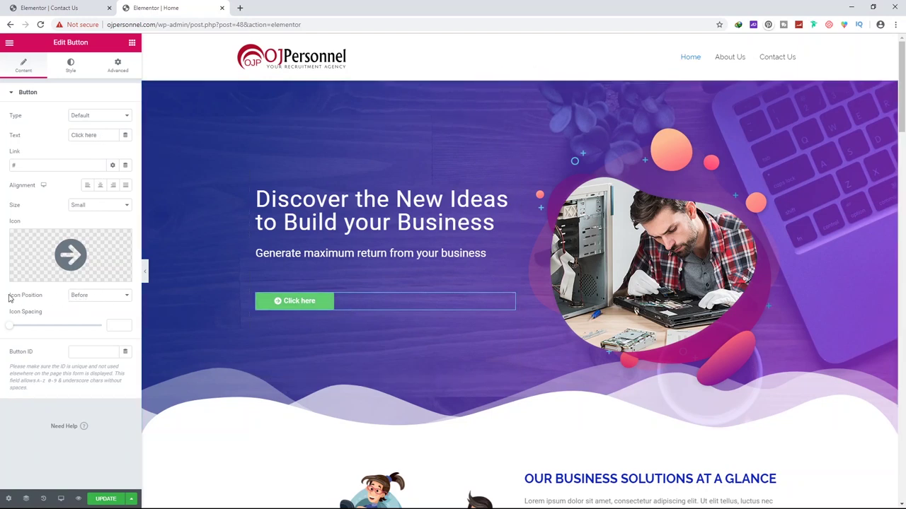
click(80, 298)
Place the icon after the text, link the button to the Contact Us URL, and save
click(85, 321)
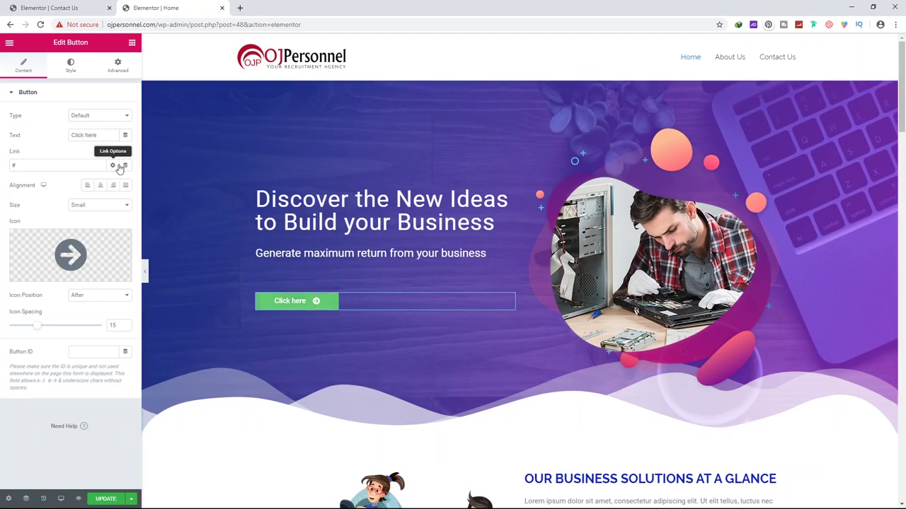
click(114, 165)
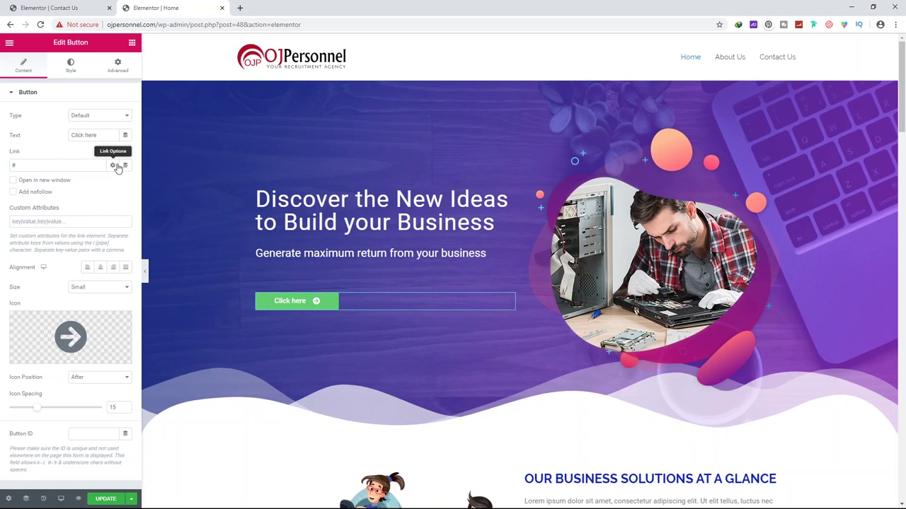
click(92, 163)
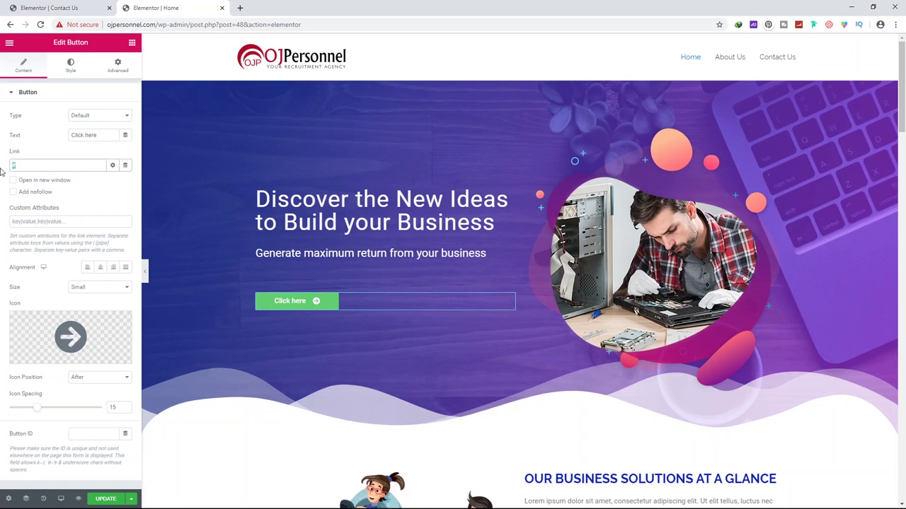
right_click(794, 59)
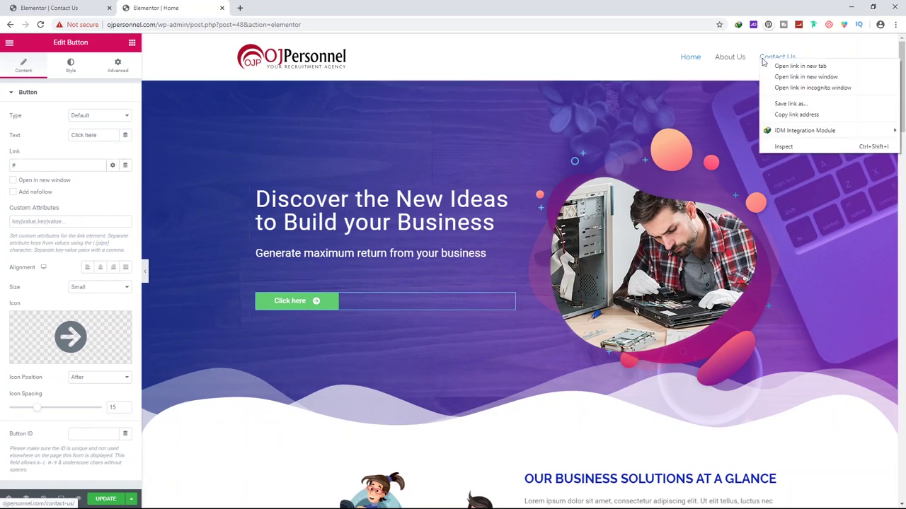
click(793, 114)
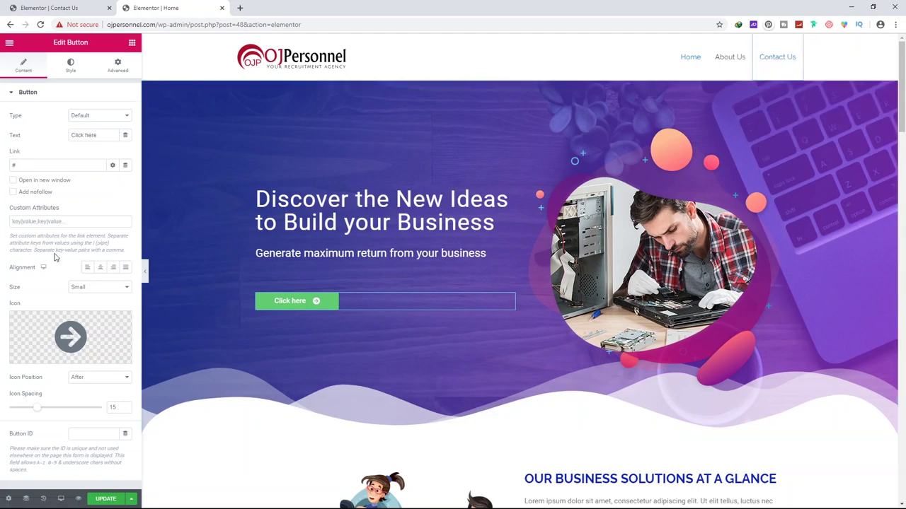
click(37, 165)
key(ctrl+a)
text(http://ojpersonnel.com/contact-us/)
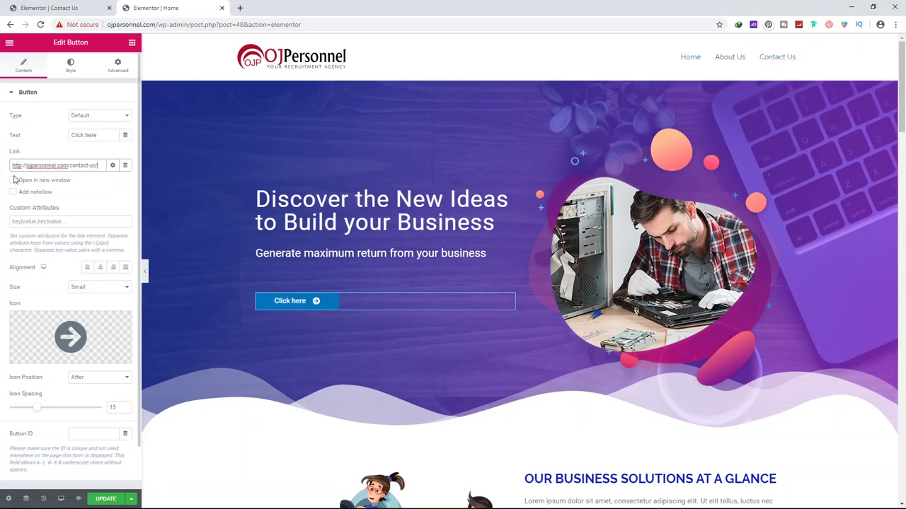
click(106, 499)
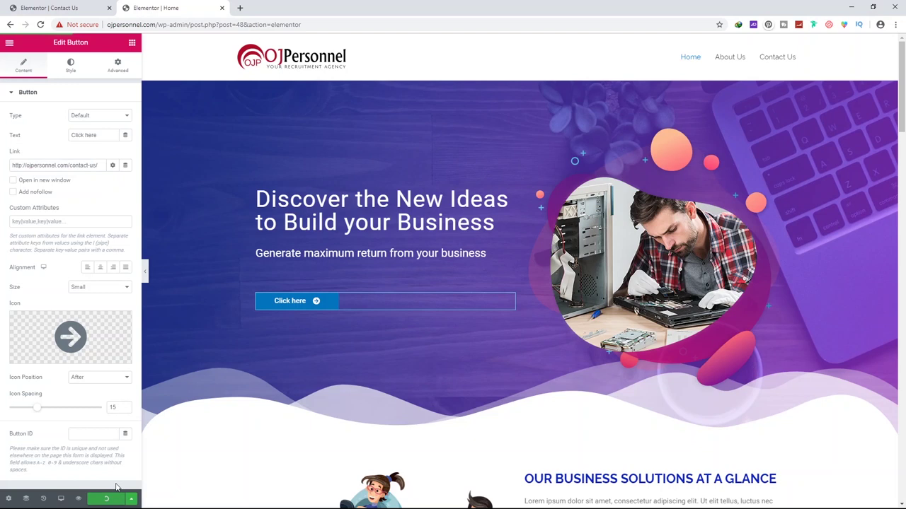
Set the button type to Danger after trying Info, Success and Warning
click(88, 117)
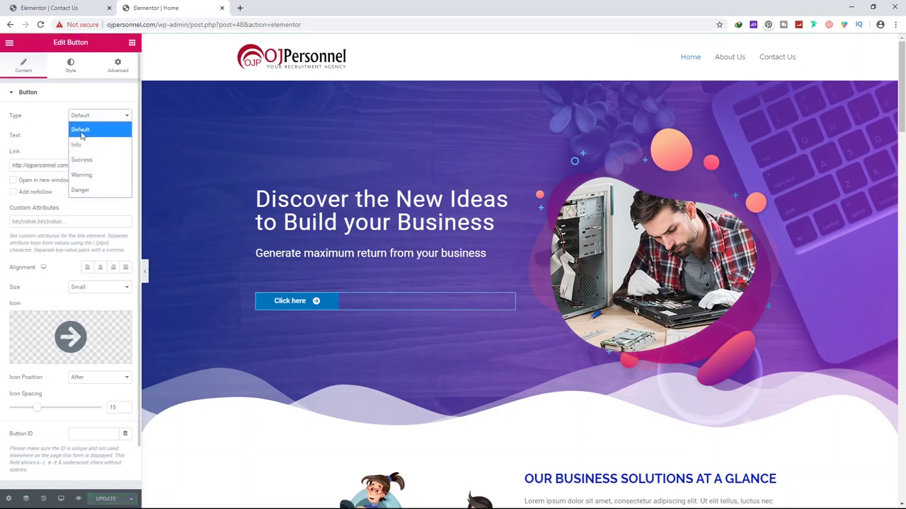
click(87, 145)
click(98, 118)
click(81, 159)
click(101, 118)
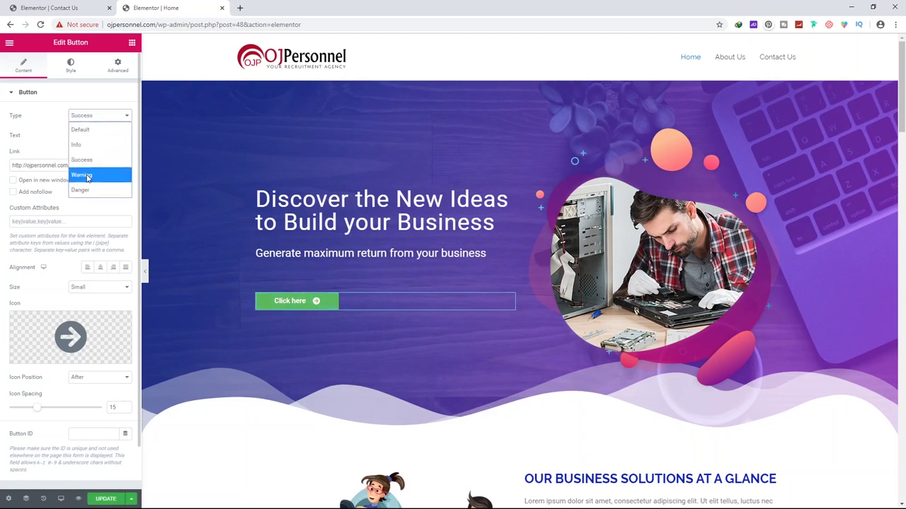
click(87, 177)
click(96, 117)
click(80, 190)
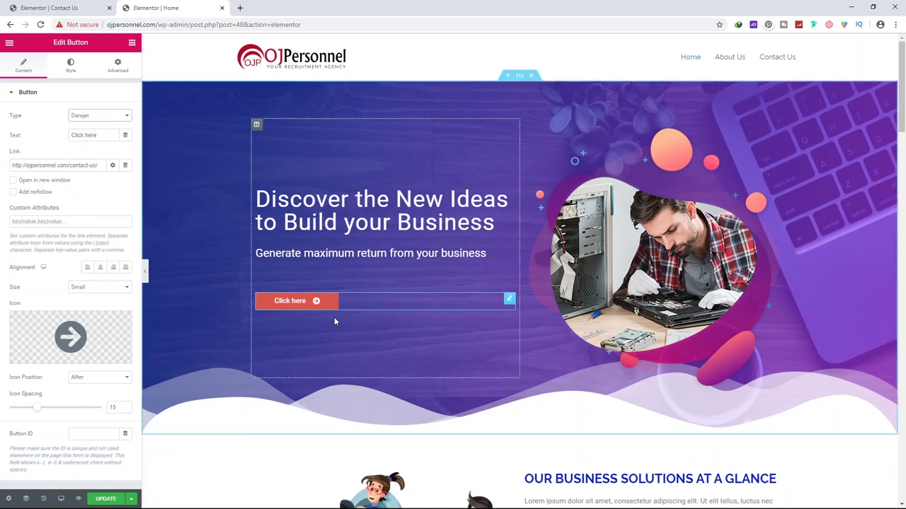
click(71, 66)
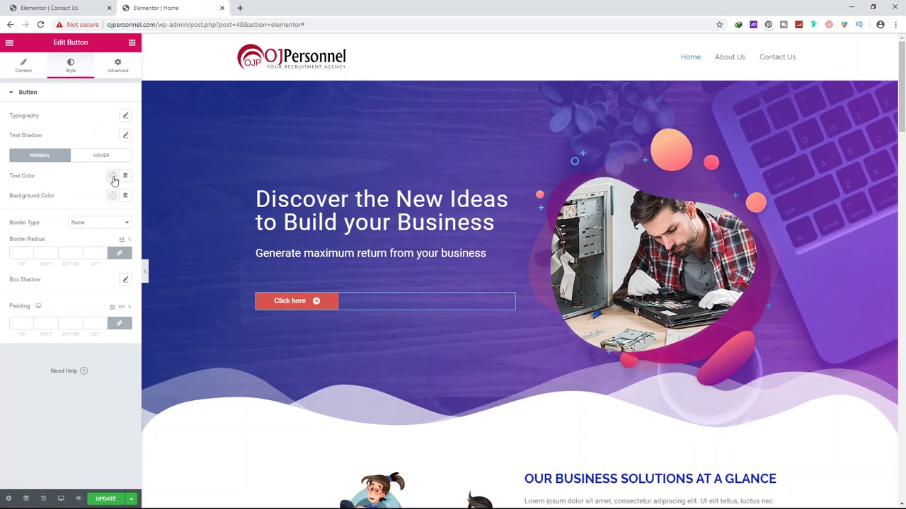
Give the button a dark blue background colour
click(114, 196)
click(117, 221)
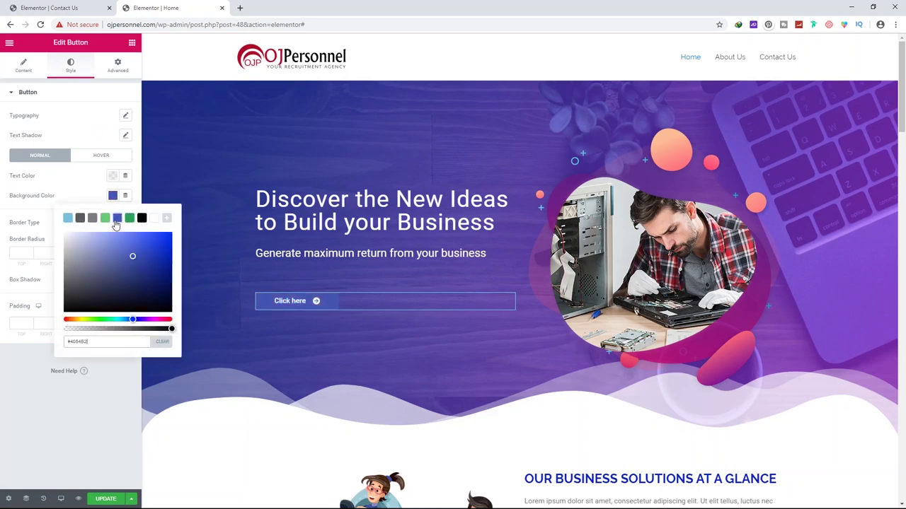
drag(143, 262, 171, 271)
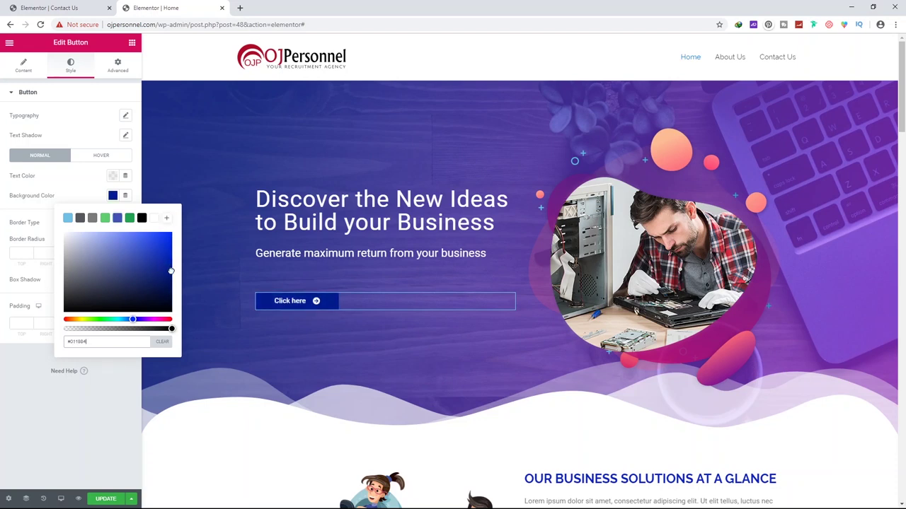
click(26, 386)
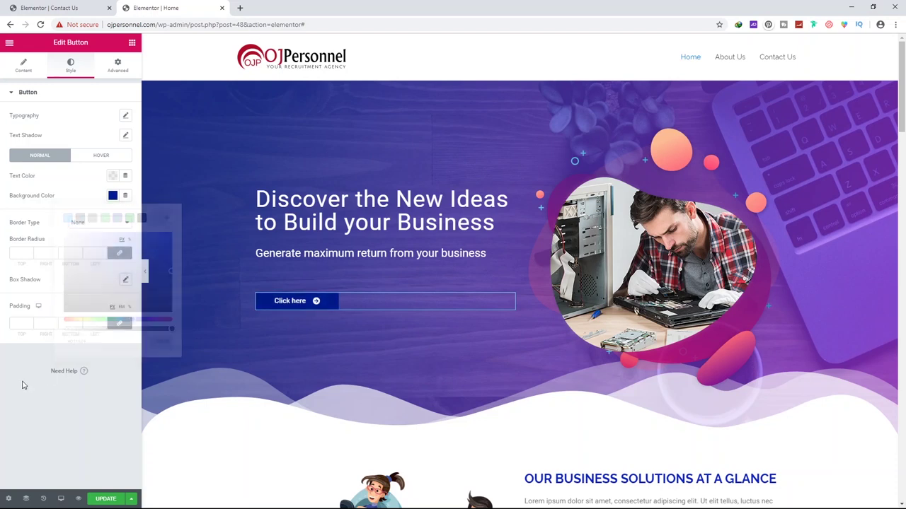
Give the button a solid 1 px light-blue border
click(88, 225)
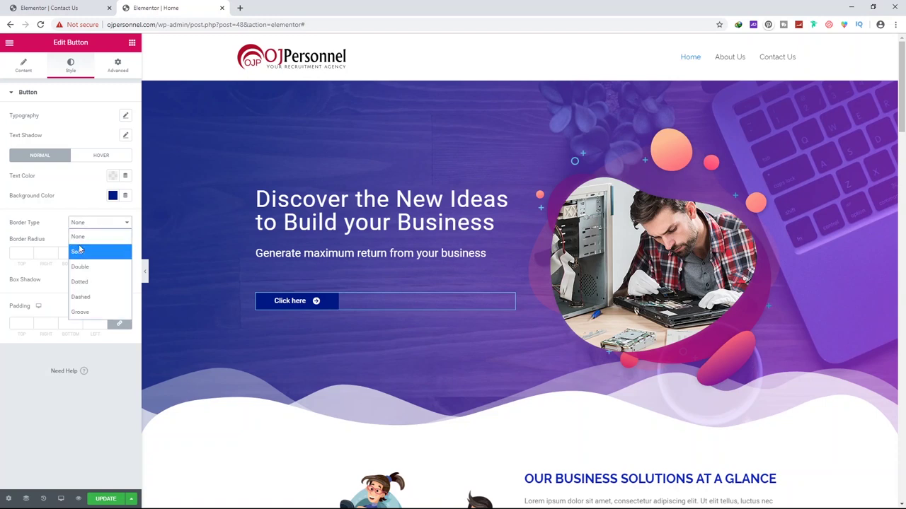
click(80, 252)
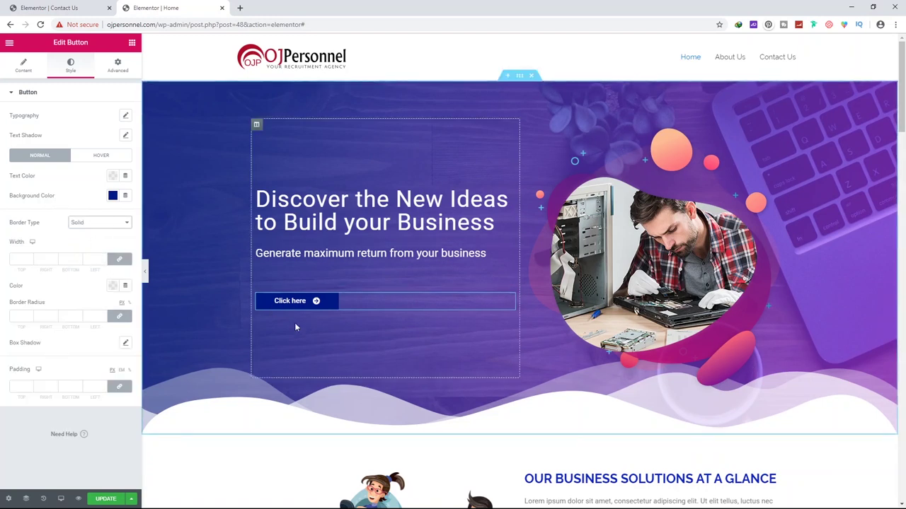
click(17, 261)
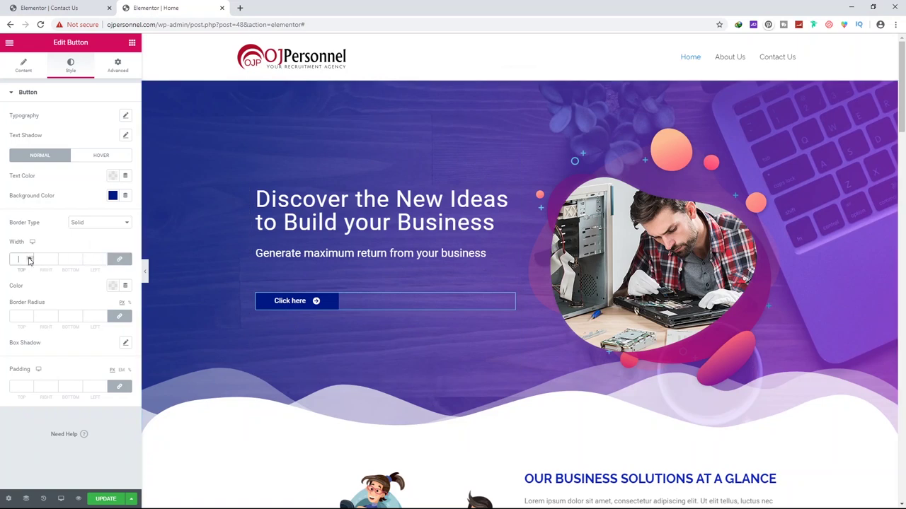
text(1)
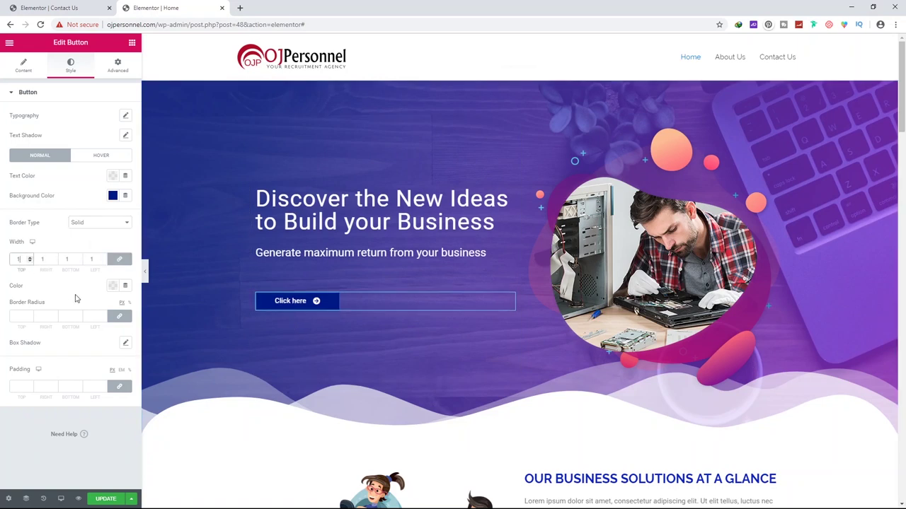
click(112, 286)
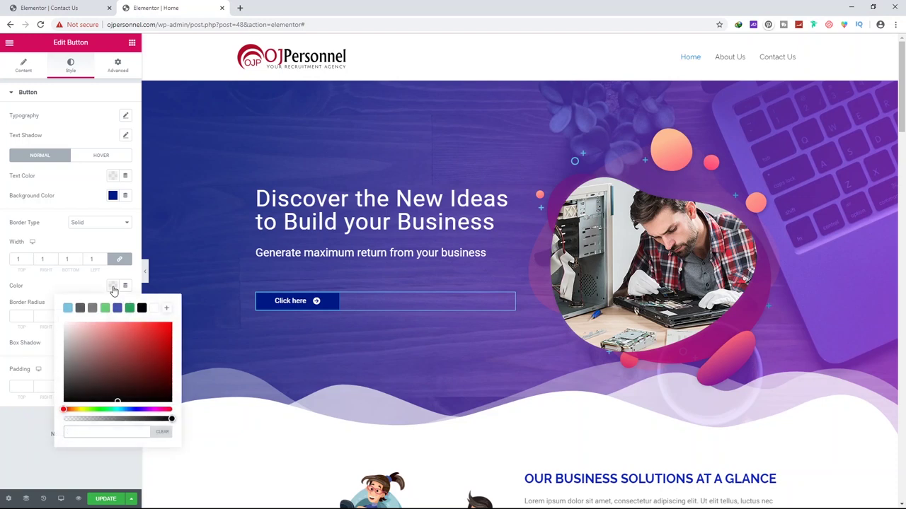
drag(105, 328, 70, 345)
click(68, 308)
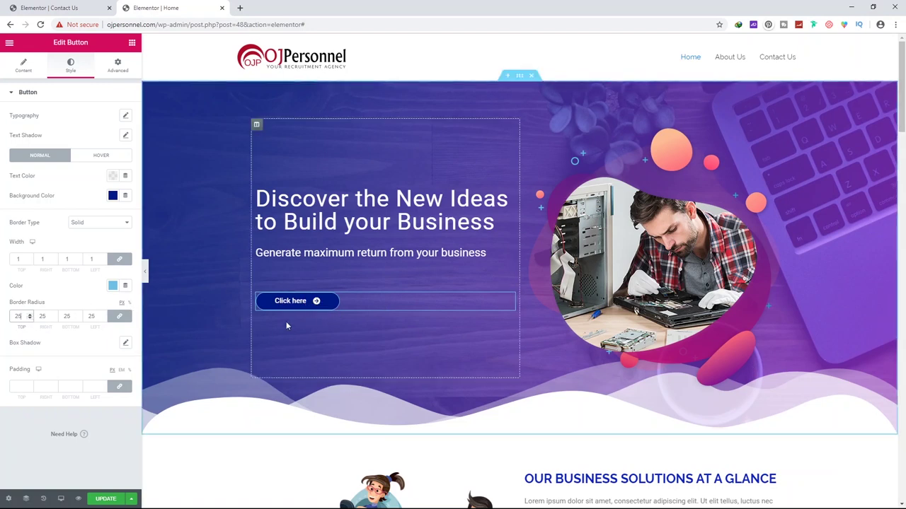
click(538, 333)
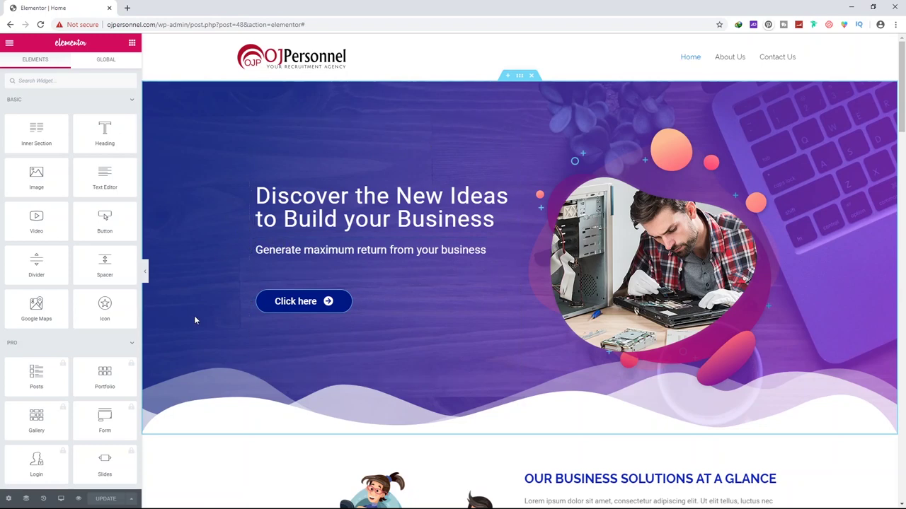
scroll(278, 340, down, 1)
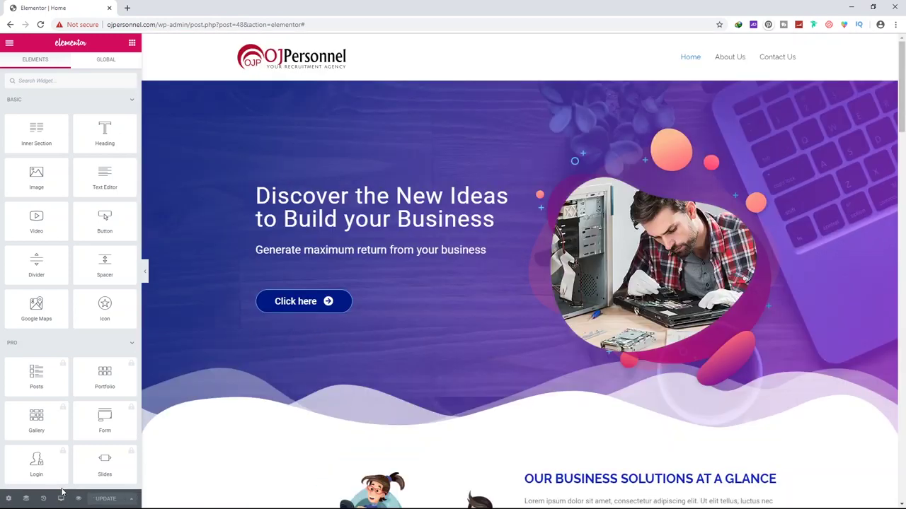
Switch the preview to Mobile and edit the 1,560+ Project Executed counter
click(61, 499)
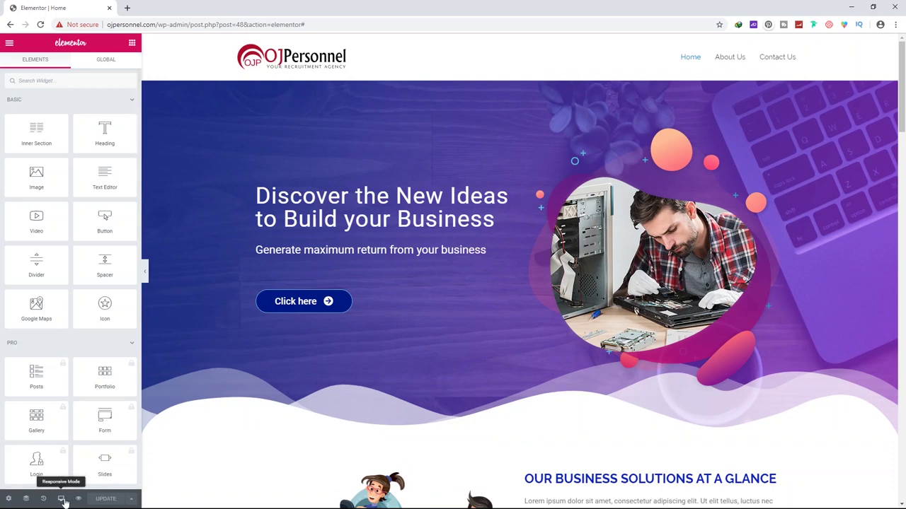
click(61, 501)
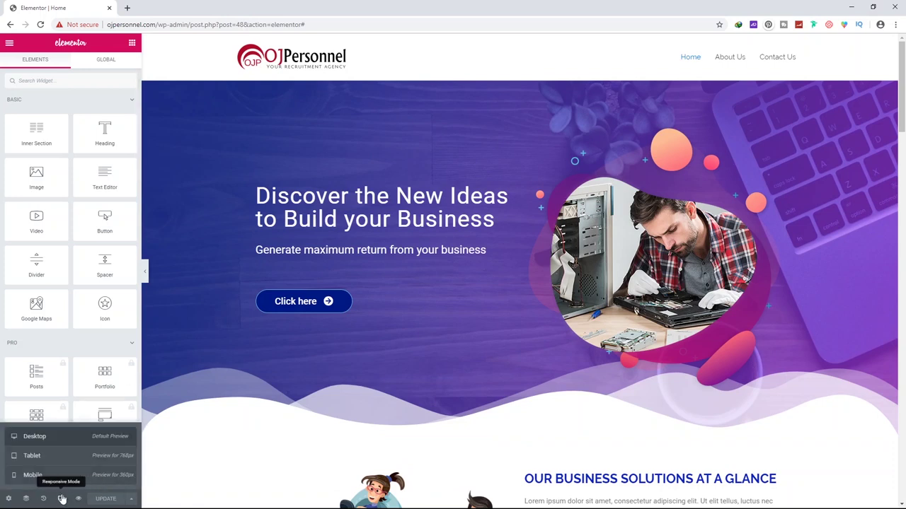
click(53, 477)
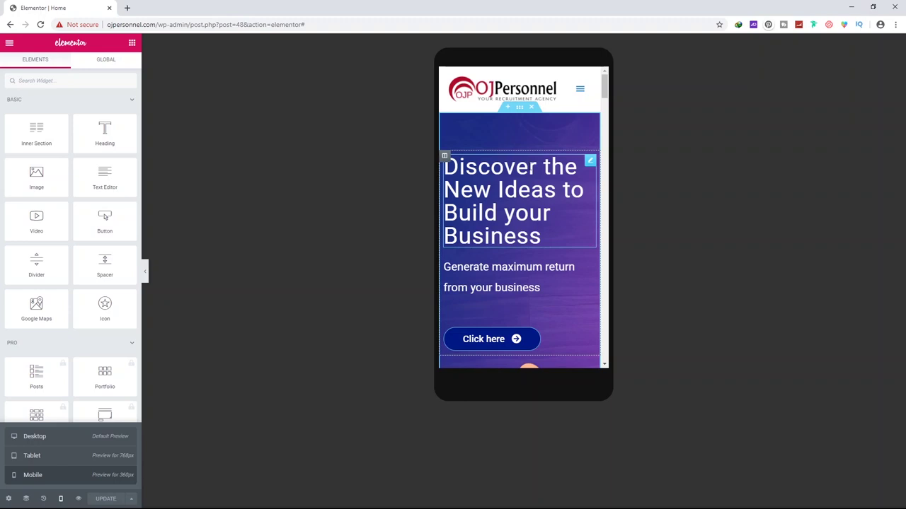
scroll(529, 167, down, 10)
scroll(528, 170, down, 8)
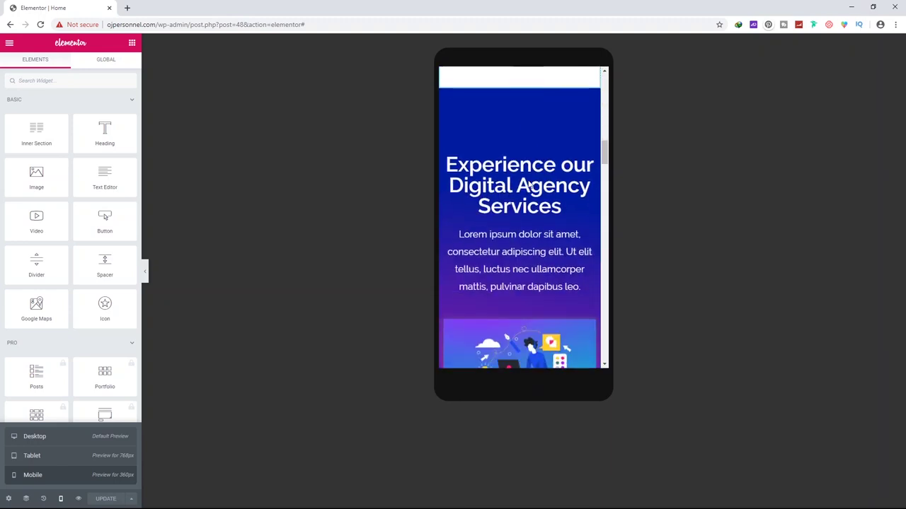
scroll(529, 184, down, 8)
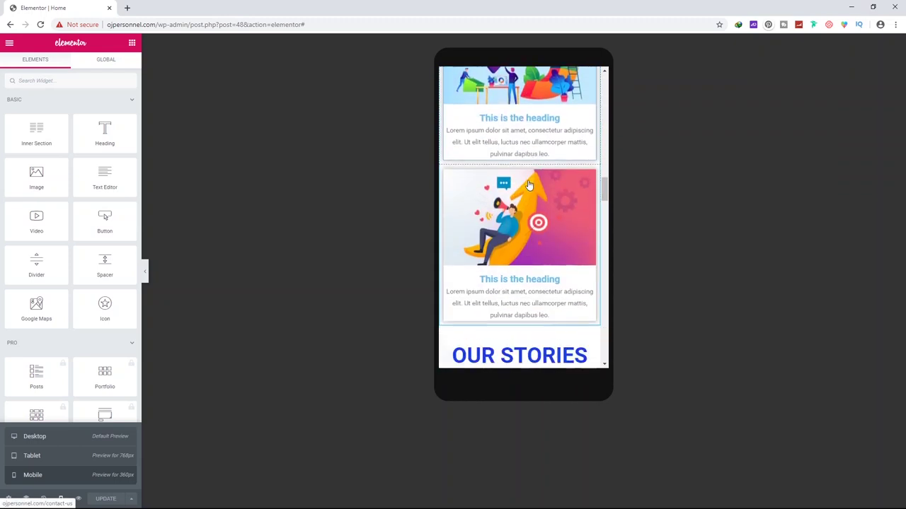
scroll(529, 185, down, 8)
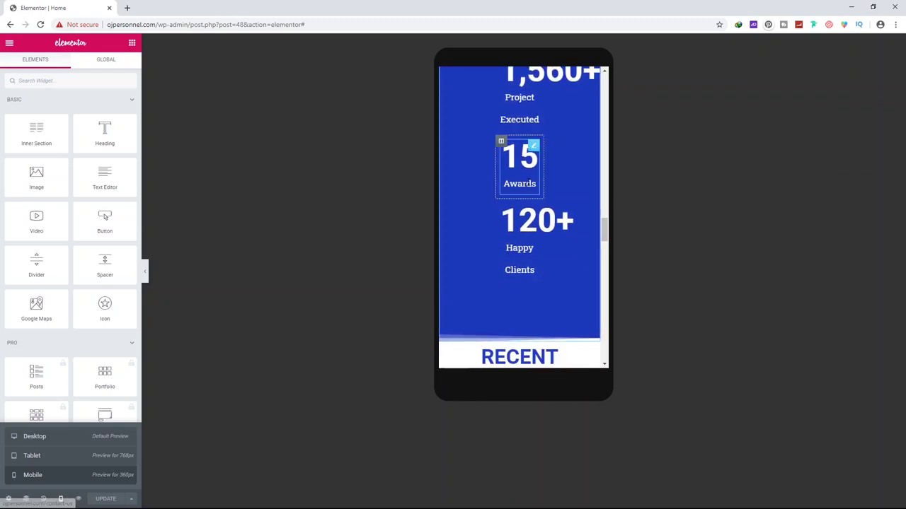
scroll(528, 186, up, 1)
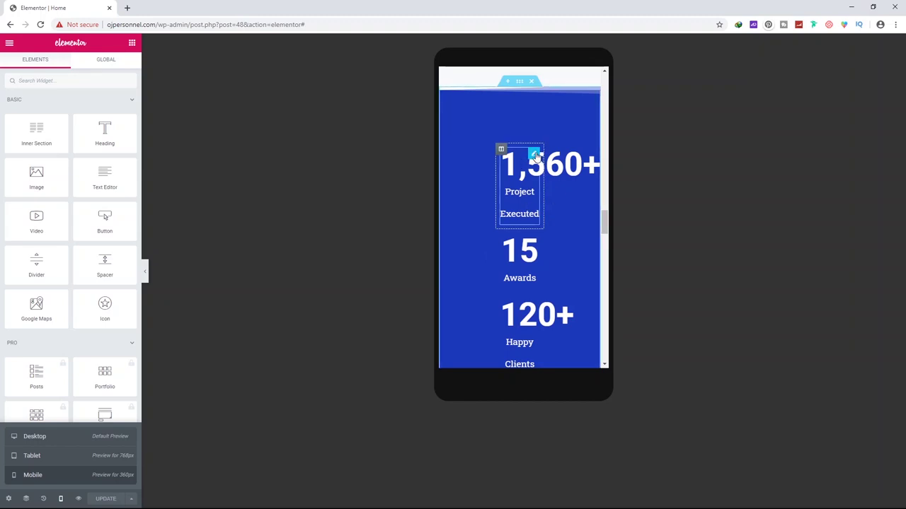
click(533, 155)
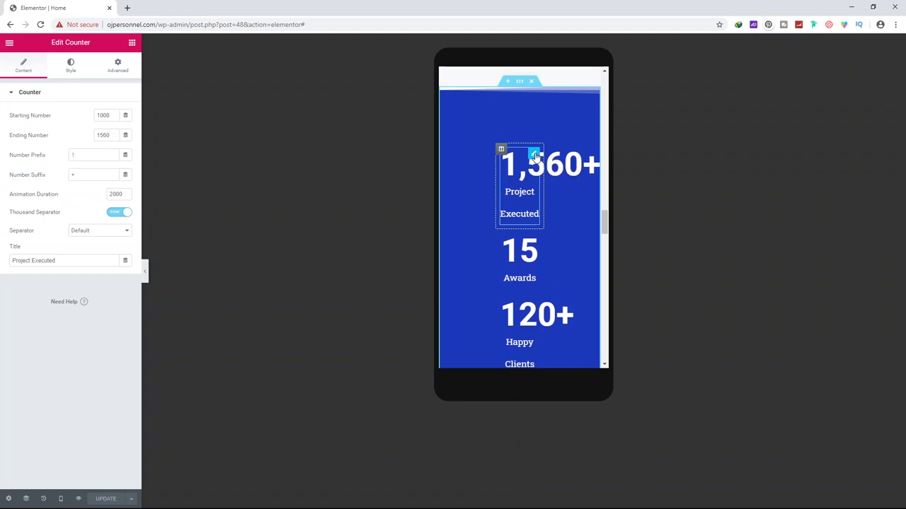
Shrink the 1,560+ counter number's mobile font size to fit the phone width
click(82, 74)
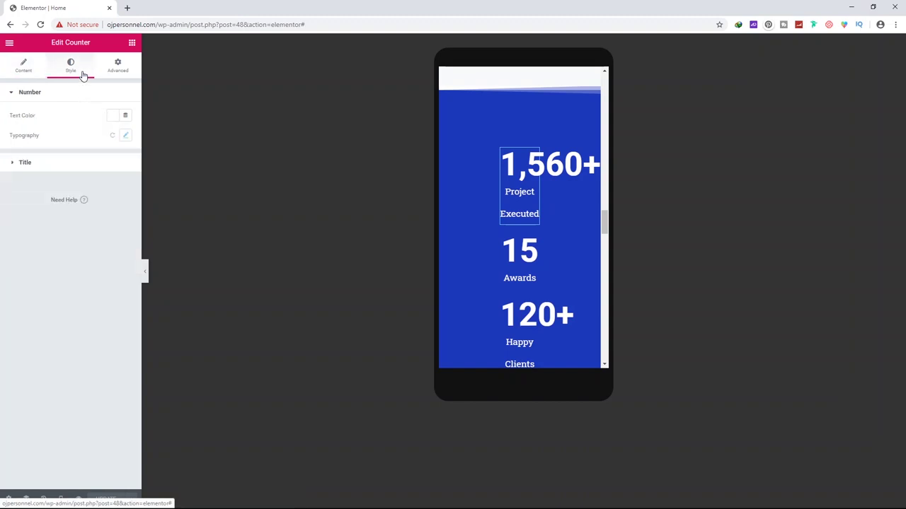
click(126, 137)
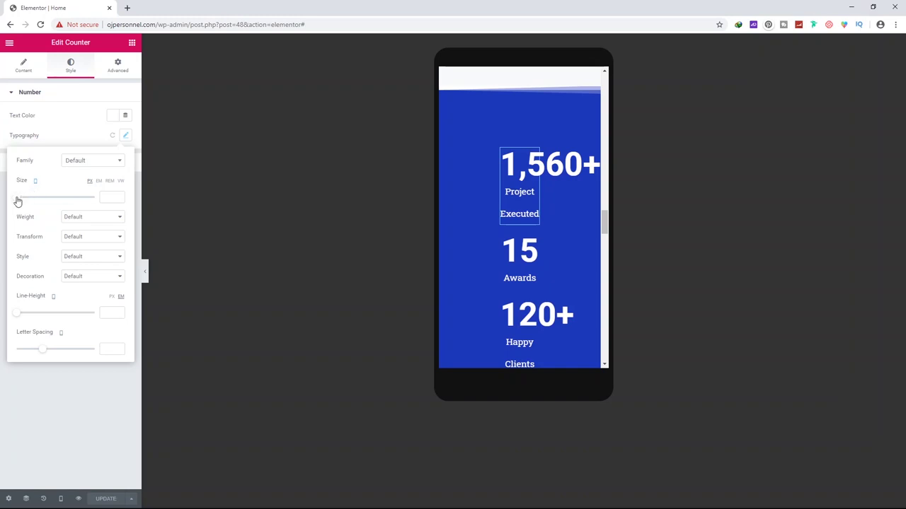
drag(18, 202, 32, 204)
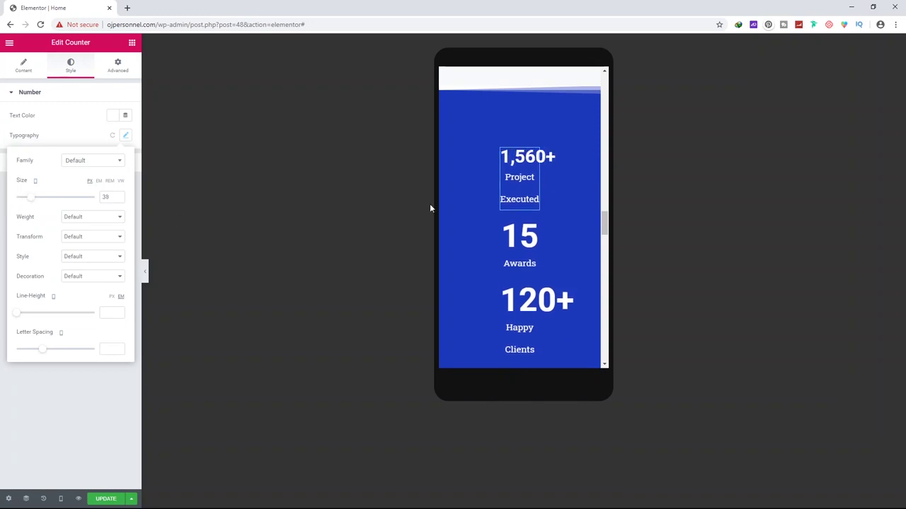
click(533, 228)
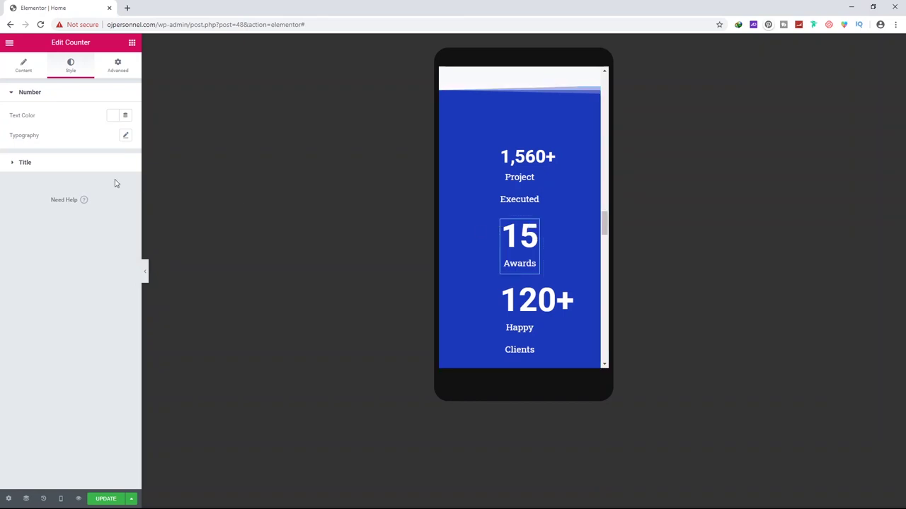
click(532, 156)
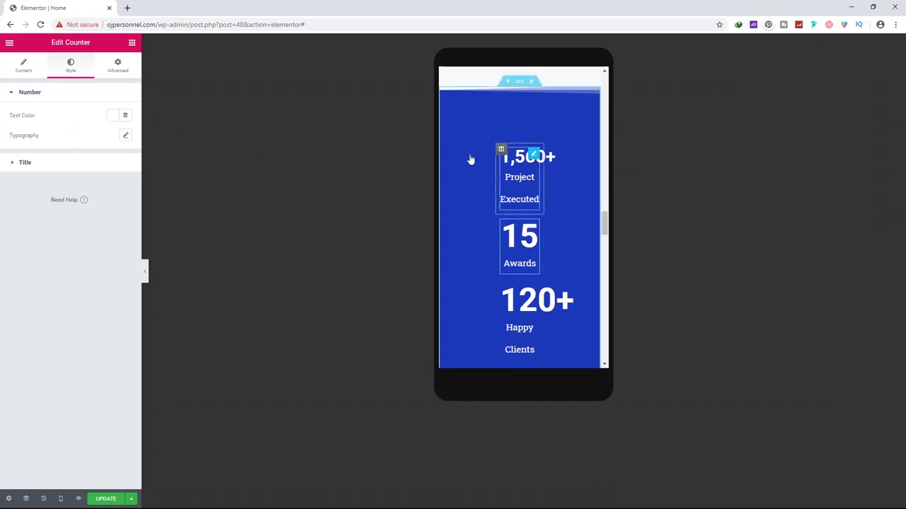
click(126, 138)
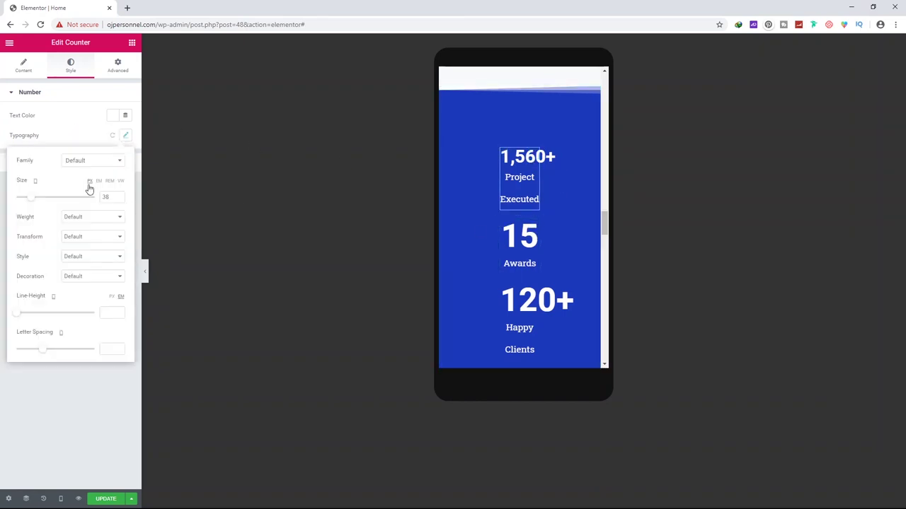
drag(30, 203, 29, 204)
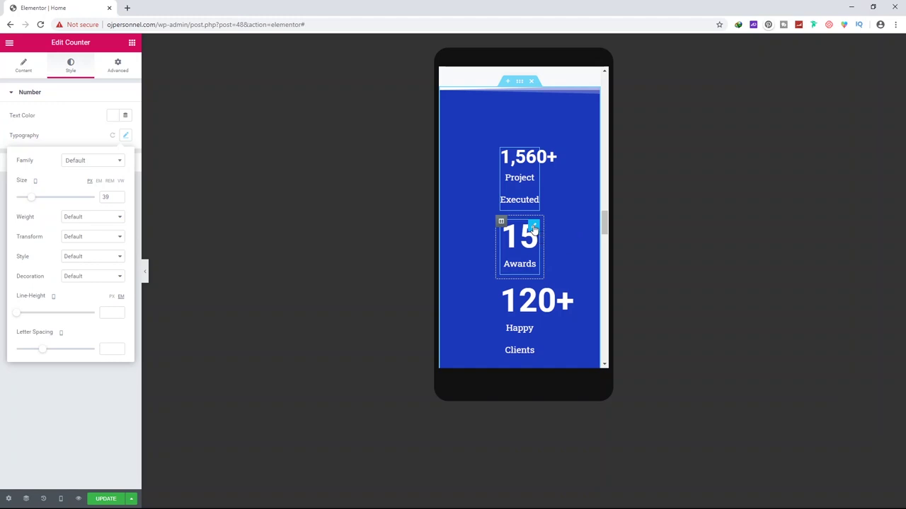
Set the 15 number to size 62 and the 120+ number to 47 on mobile, then update the page
click(534, 227)
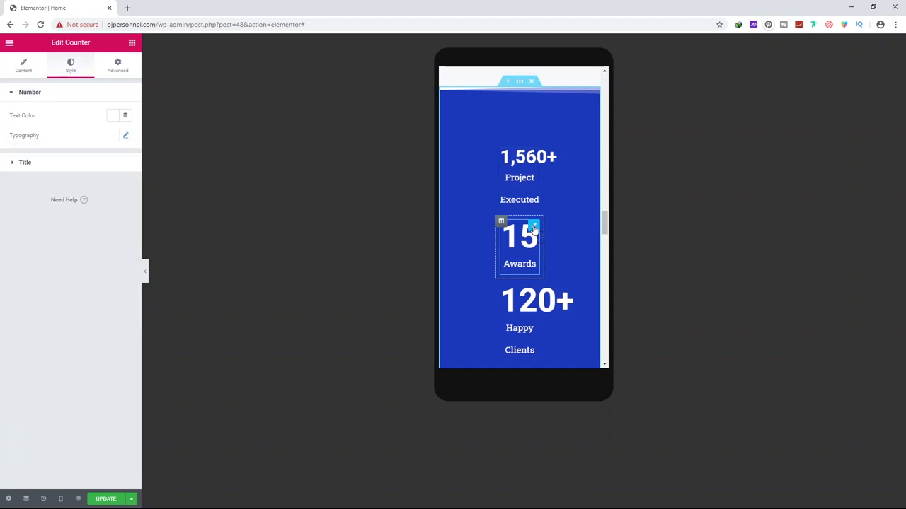
click(126, 138)
drag(18, 203, 40, 206)
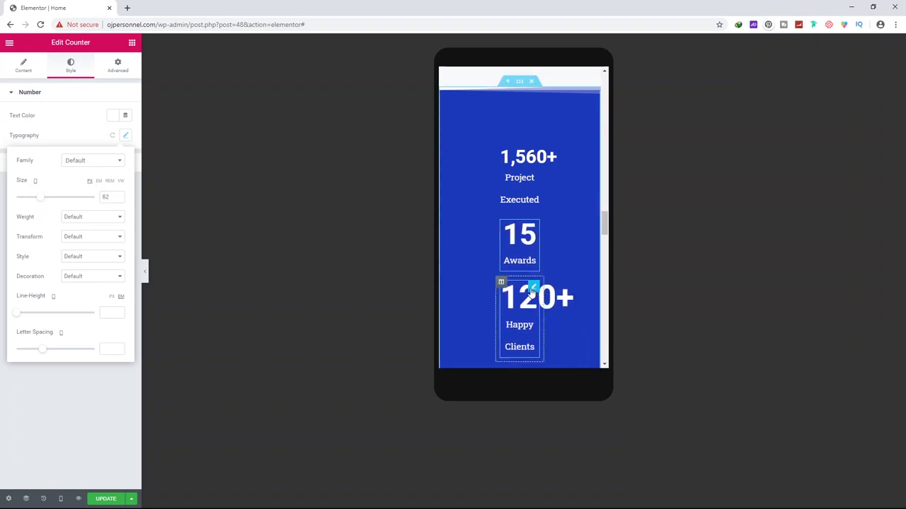
click(532, 292)
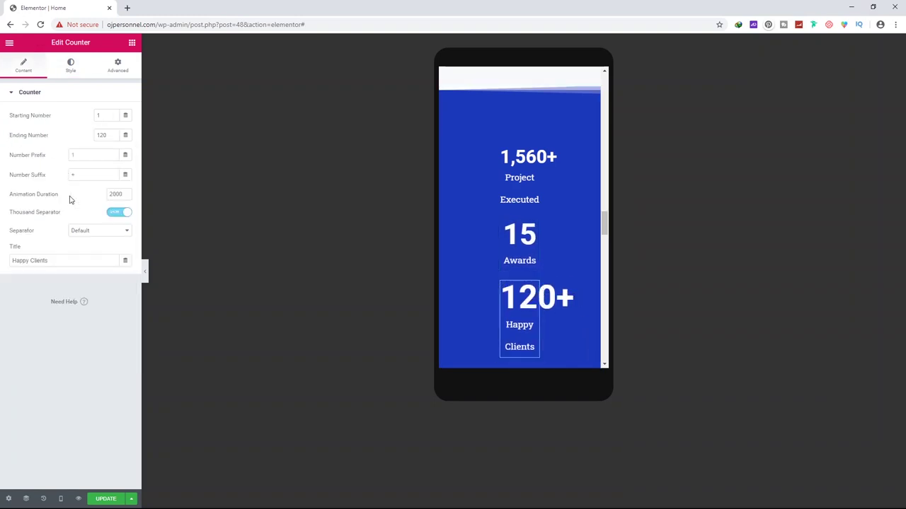
click(71, 65)
click(125, 135)
drag(41, 196, 38, 200)
scroll(544, 262, down, 2)
scroll(544, 261, up, 2)
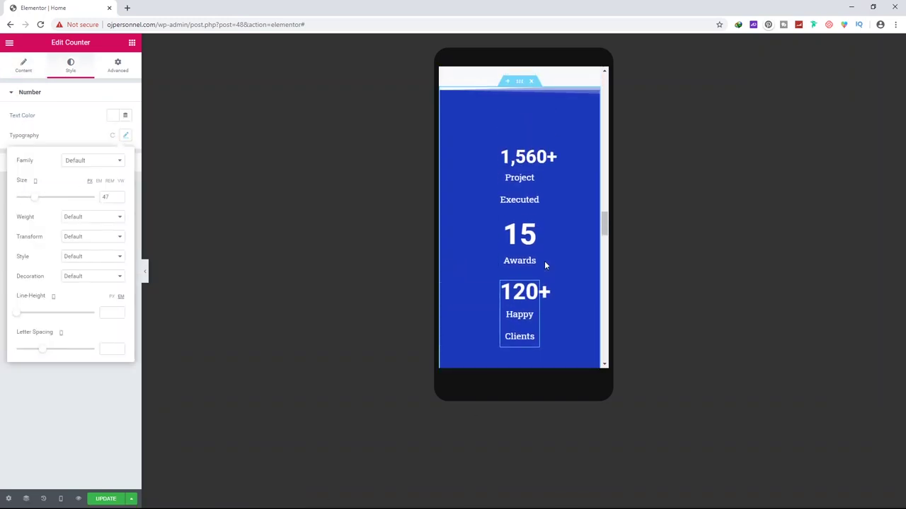
click(106, 501)
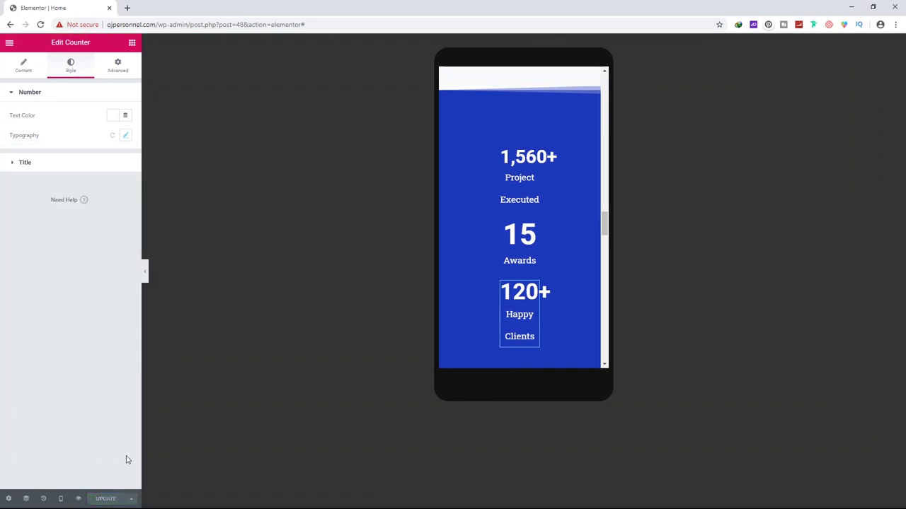
Scroll through the mobile preview of the home page to check the resized counters
scroll(549, 159, down, 3)
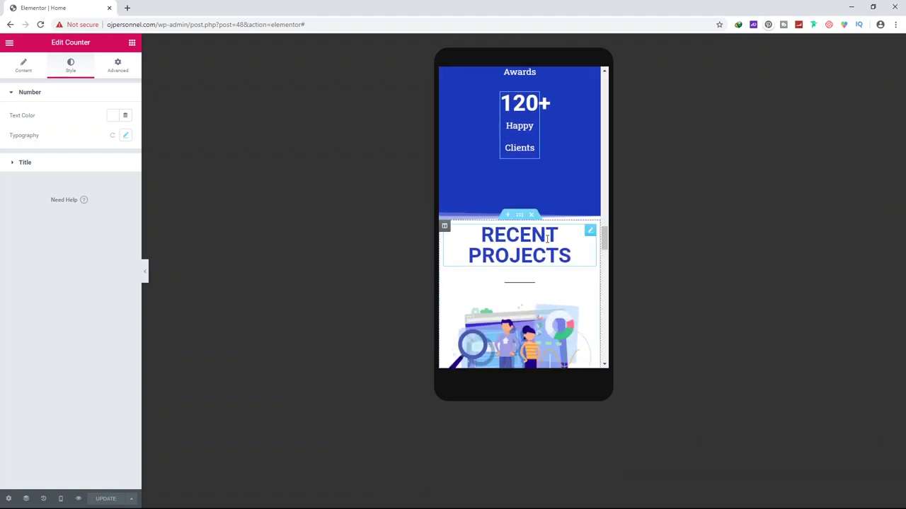
scroll(547, 238, up, 2)
scroll(566, 241, down, 10)
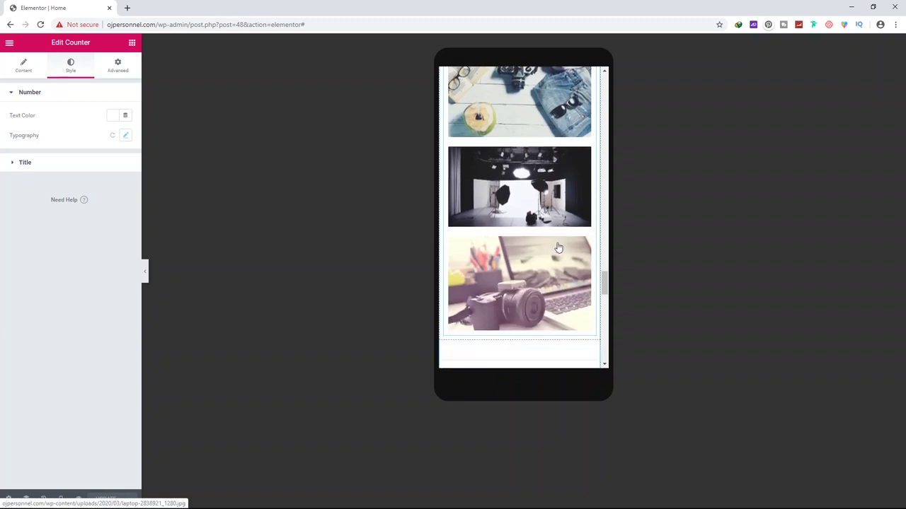
scroll(558, 247, down, 5)
scroll(550, 311, down, 3)
scroll(527, 281, up, 2)
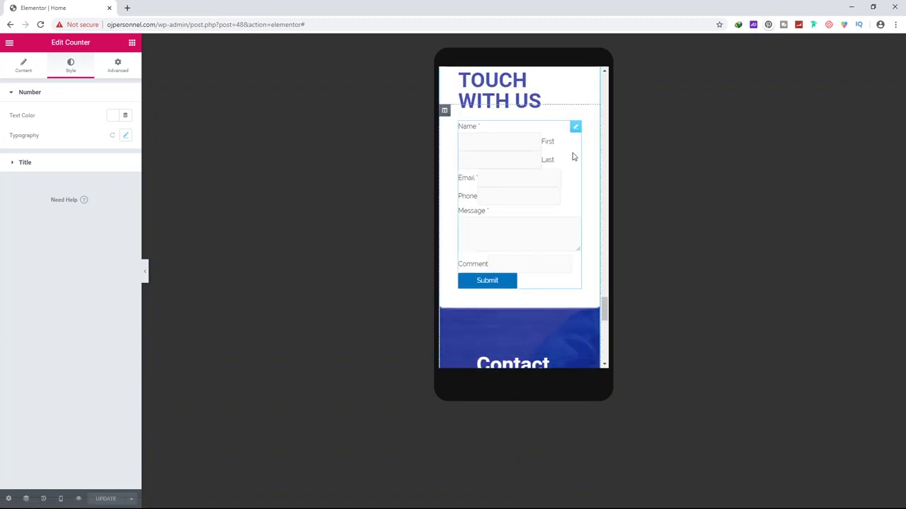
scroll(497, 318, down, 8)
scroll(497, 317, up, 15)
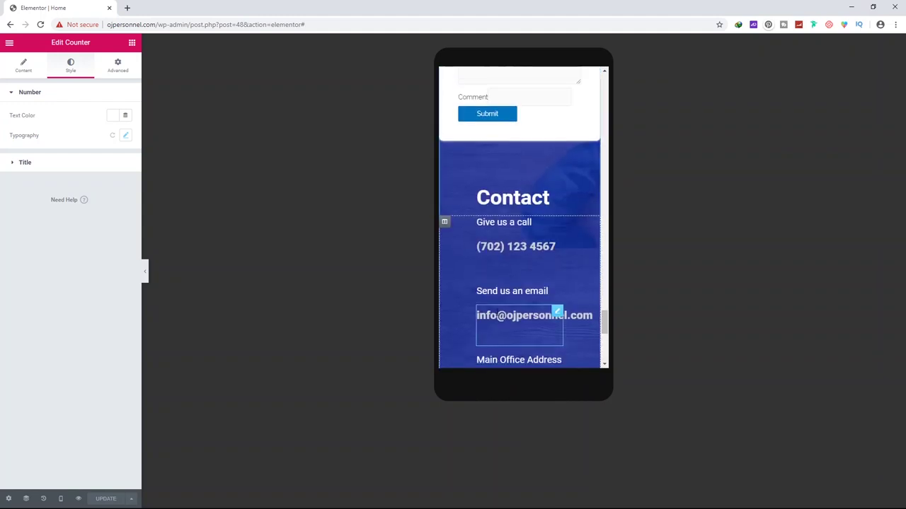
scroll(497, 317, up, 15)
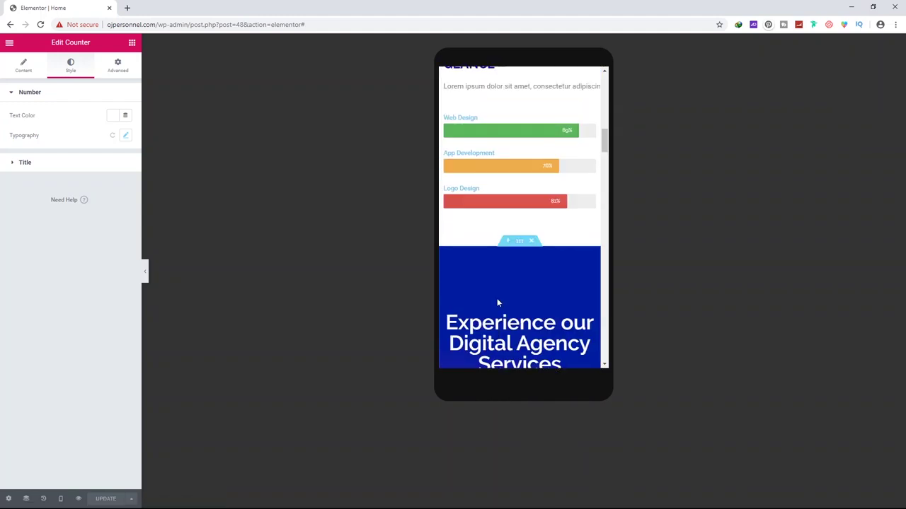
scroll(497, 298, up, 4)
Review the home page layout at tablet width, then switch the preview back to desktop
click(61, 499)
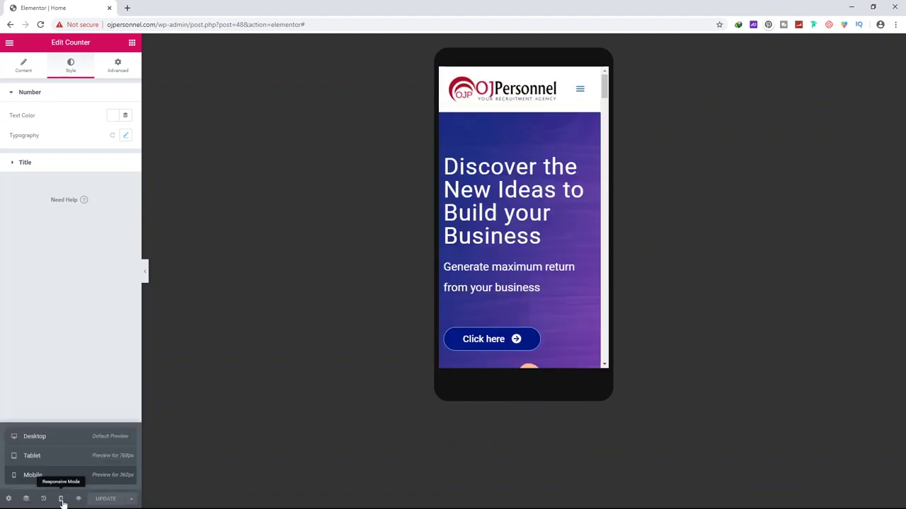
click(60, 458)
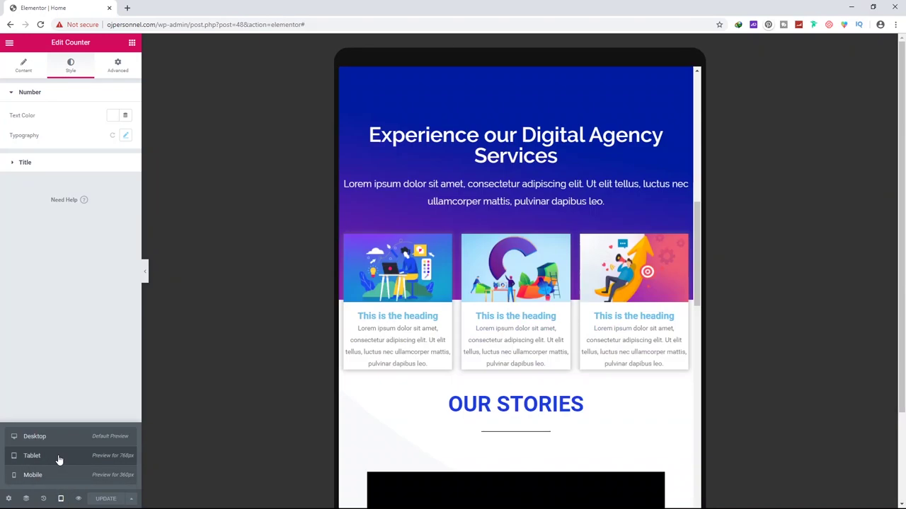
scroll(455, 309, up, 2)
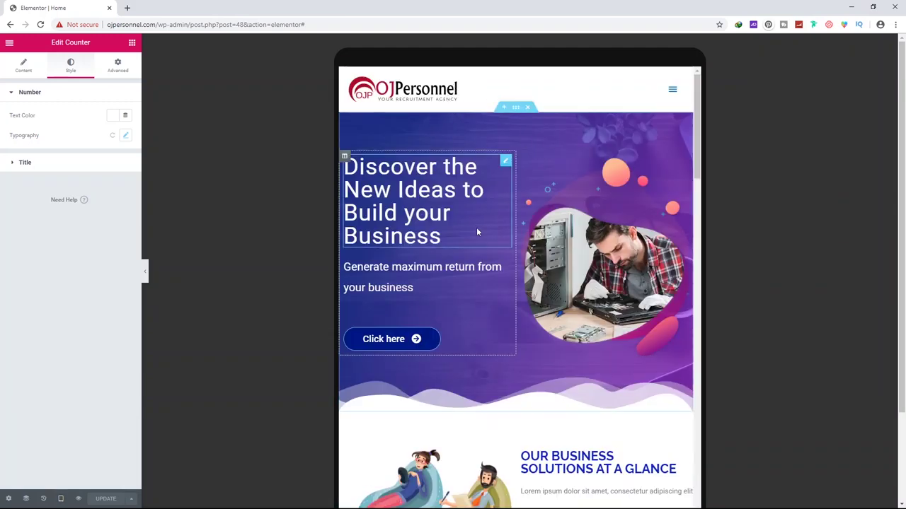
scroll(476, 227, down, 4)
scroll(477, 234, down, 10)
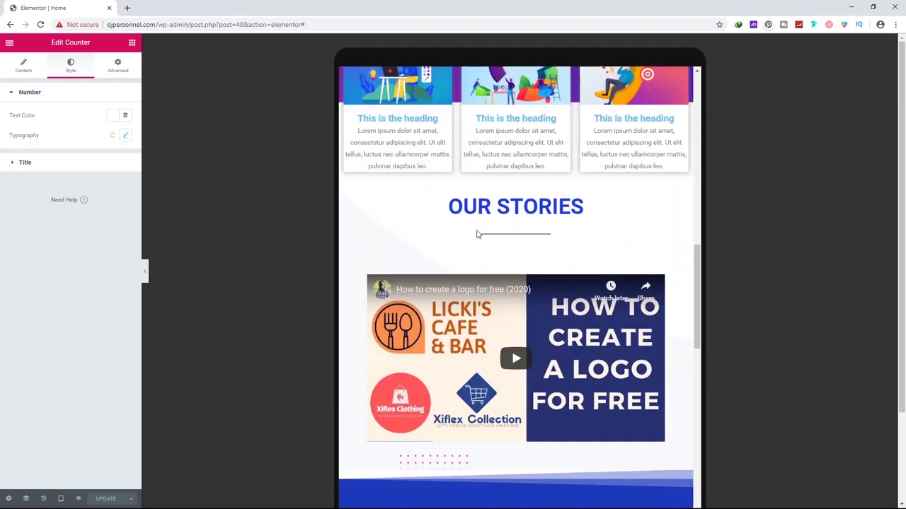
scroll(477, 234, down, 3)
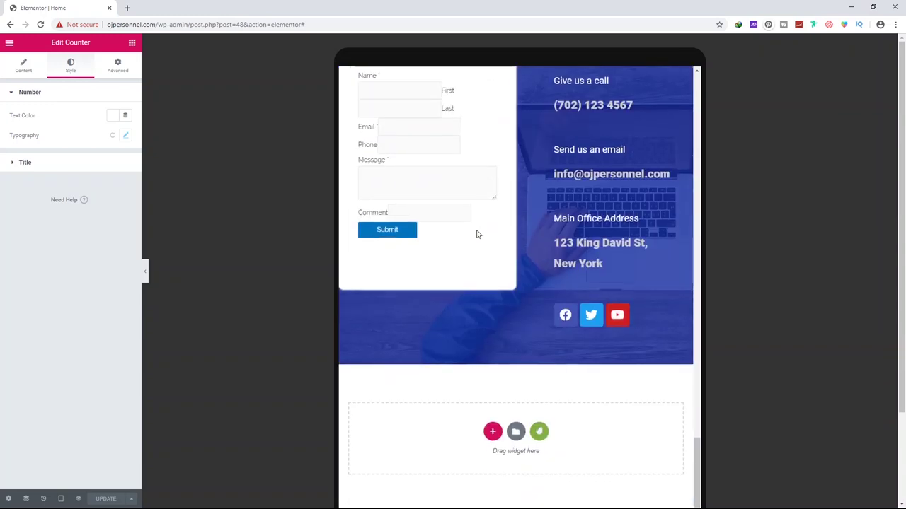
scroll(477, 234, up, 1)
scroll(477, 231, up, 4)
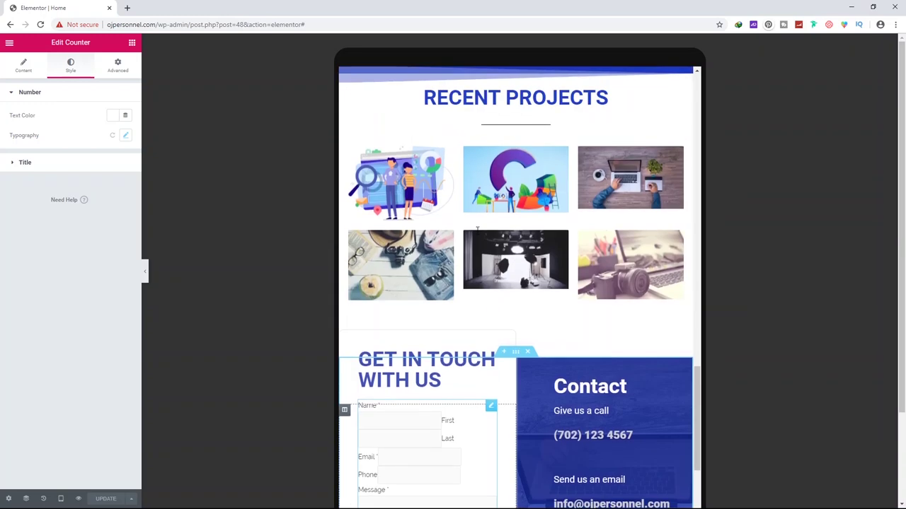
scroll(477, 233, up, 5)
scroll(477, 236, up, 10)
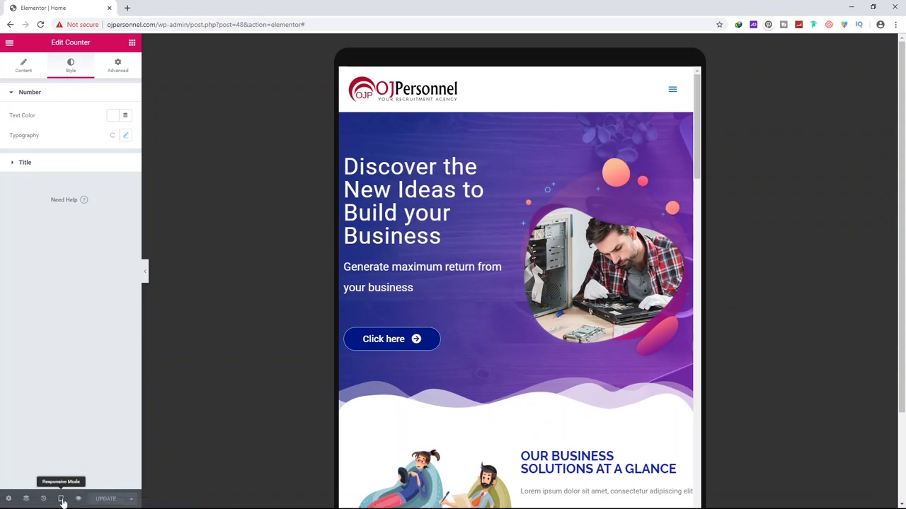
mouse_move(62, 499)
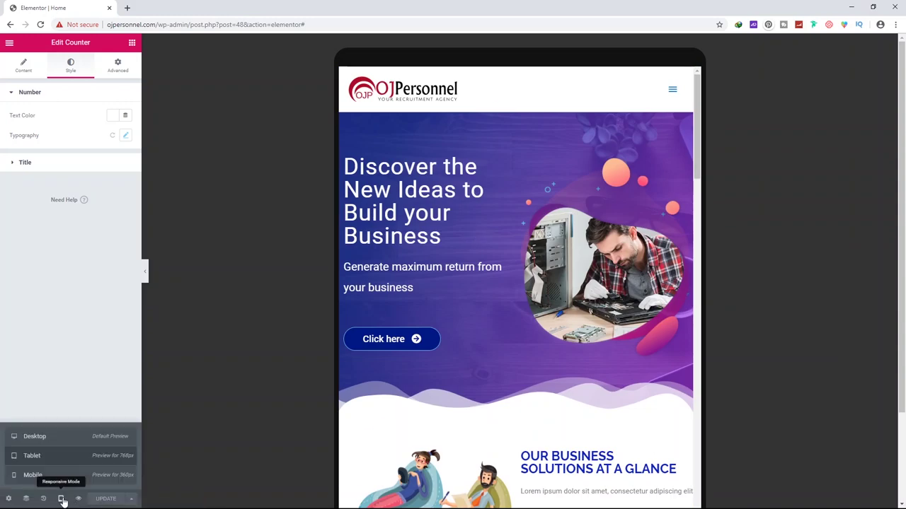
click(73, 437)
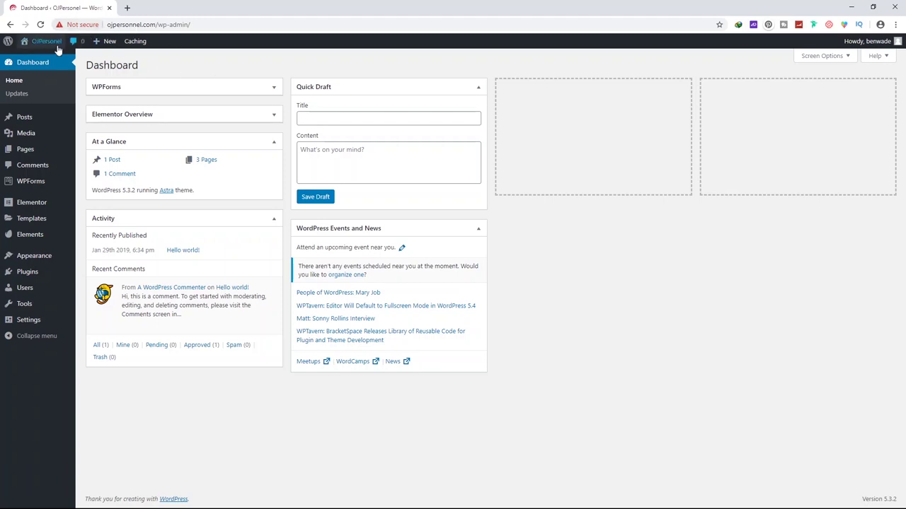
Open the live site and inspect its Not secure warning and http address
mouse_move(40, 44)
click(37, 60)
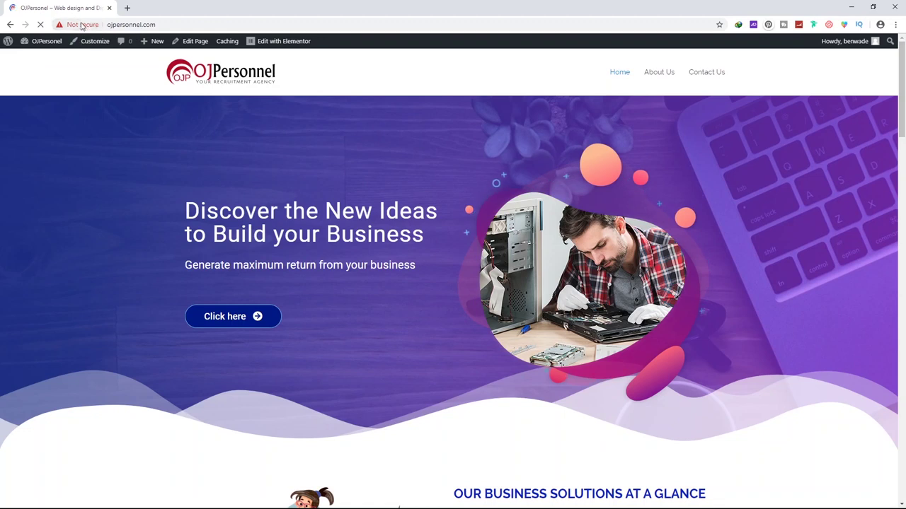
click(78, 27)
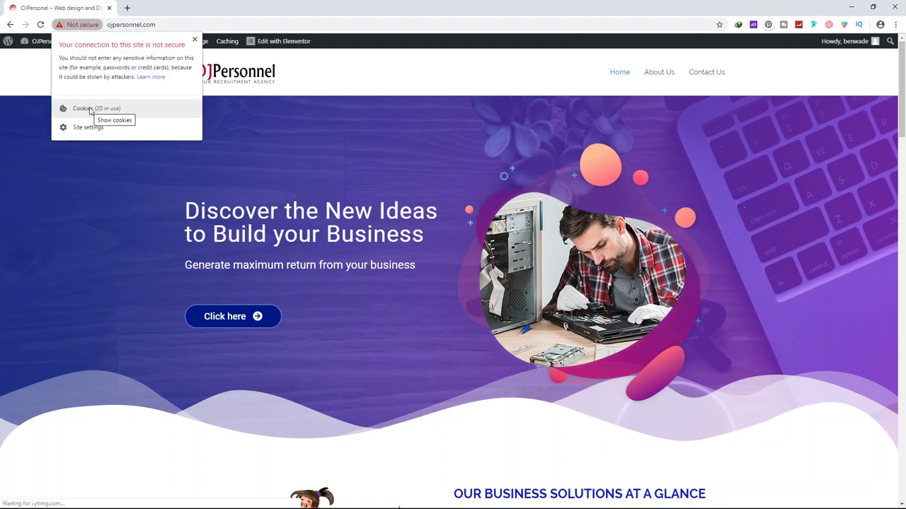
click(332, 121)
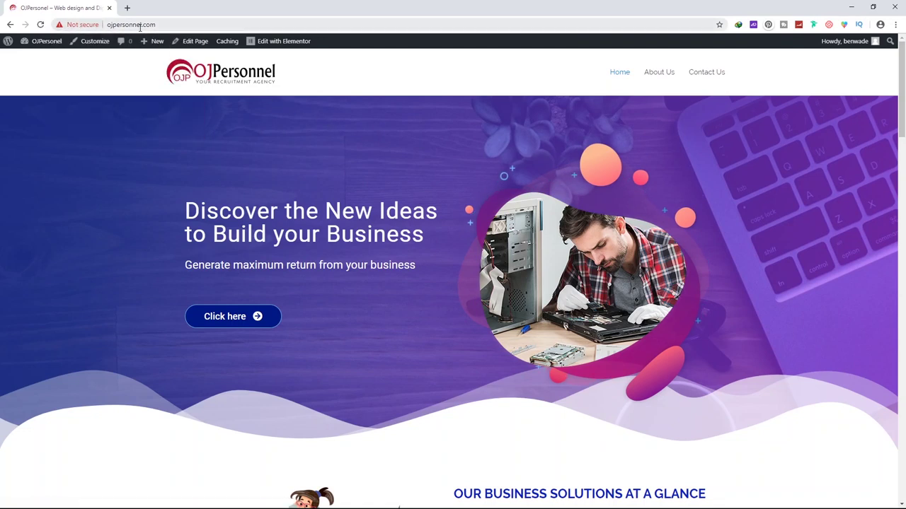
click(129, 25)
click(110, 26)
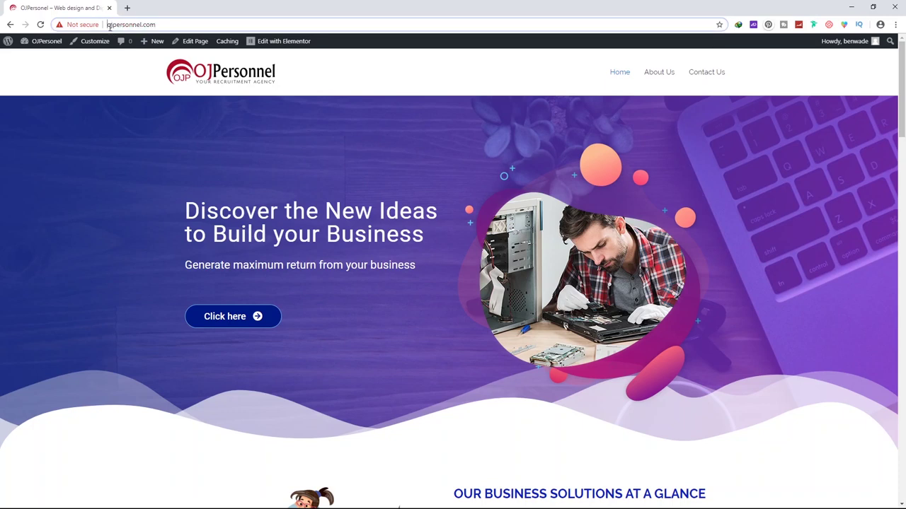
click(119, 144)
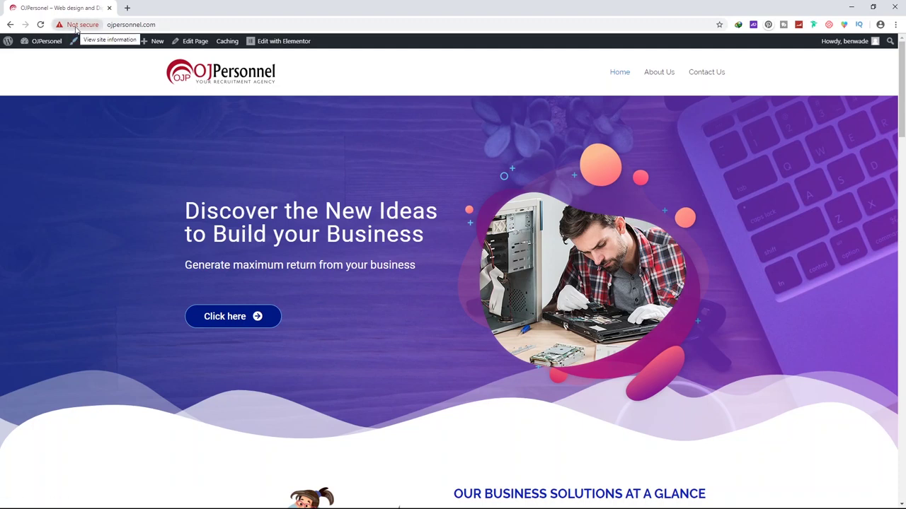
Return to the admin Dashboard and go to Settings > General
mouse_move(44, 43)
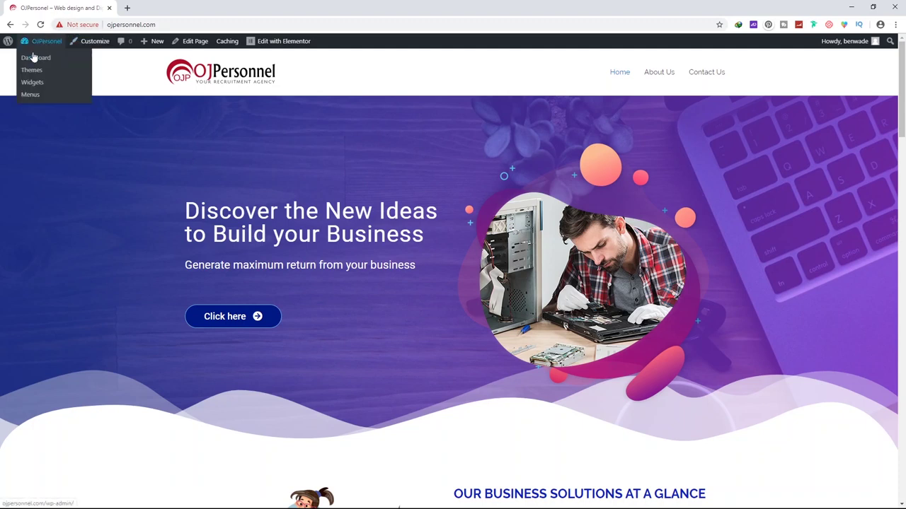
click(34, 59)
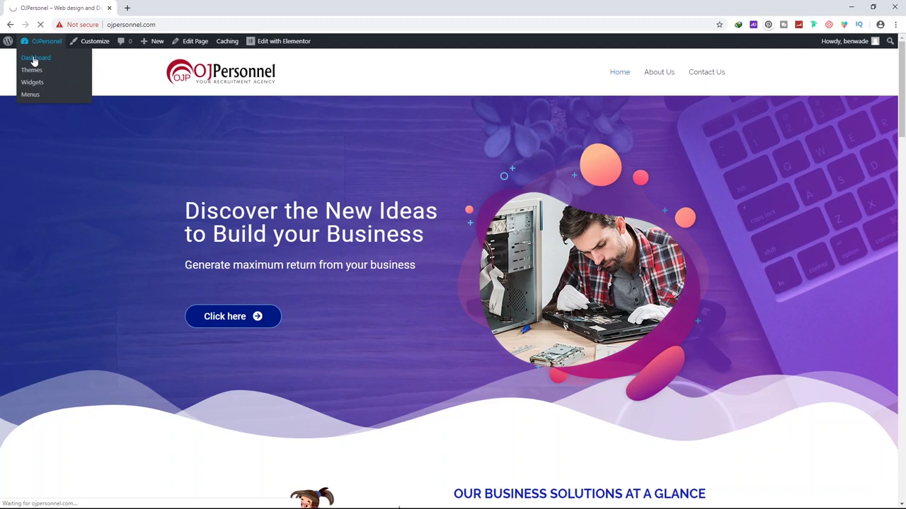
mouse_move(34, 322)
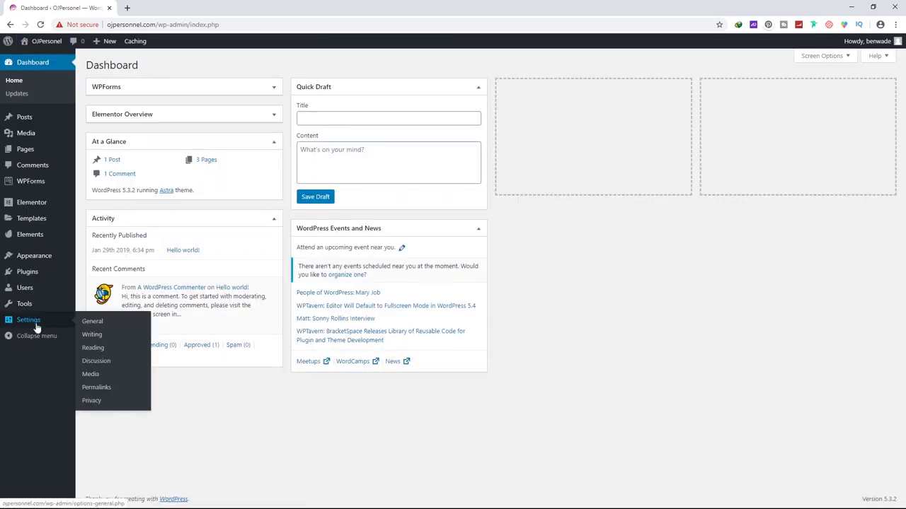
click(92, 322)
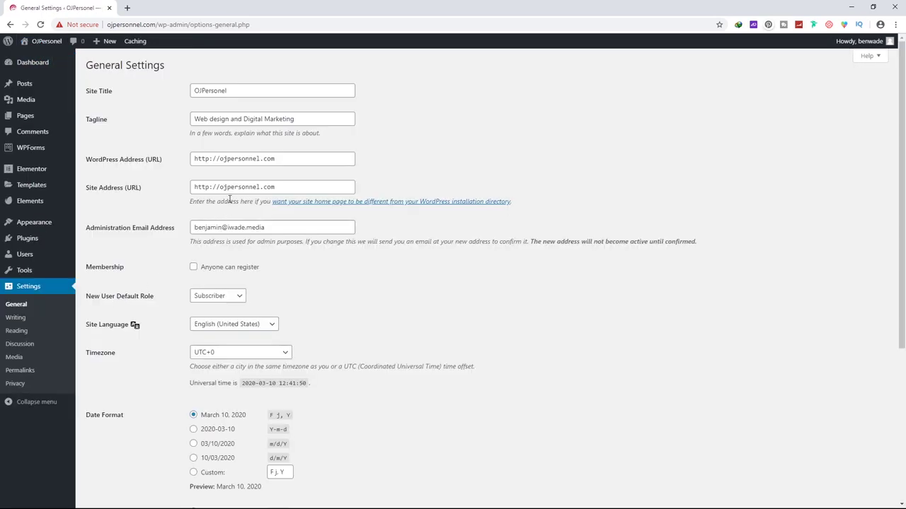
click(208, 160)
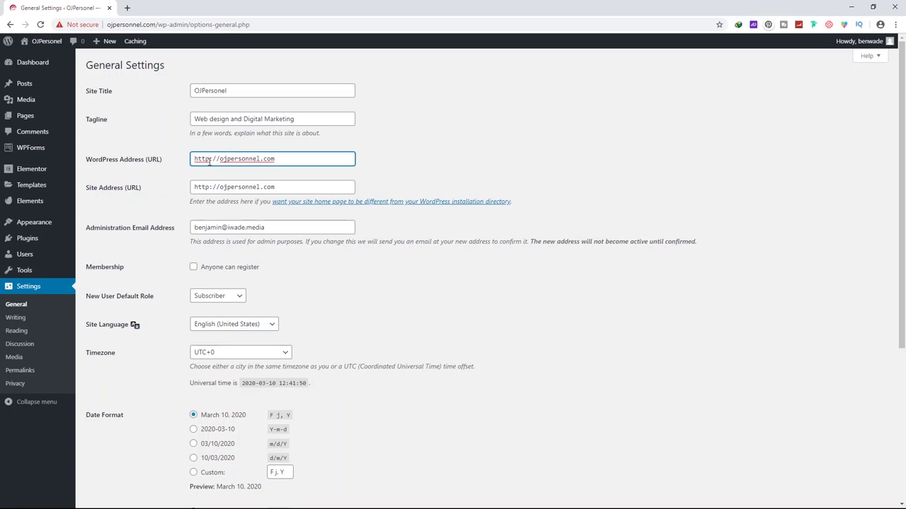
text(s)
click(209, 188)
text(s)
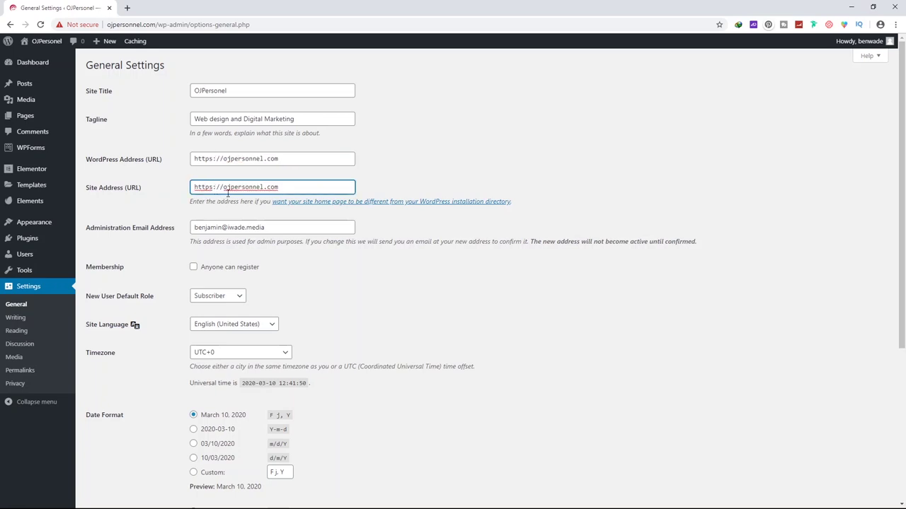
scroll(269, 223, down, 4)
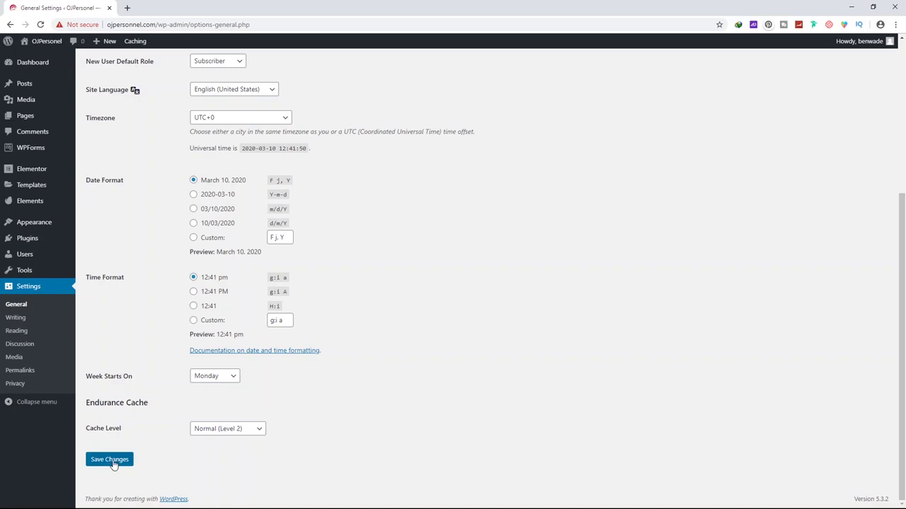
click(110, 460)
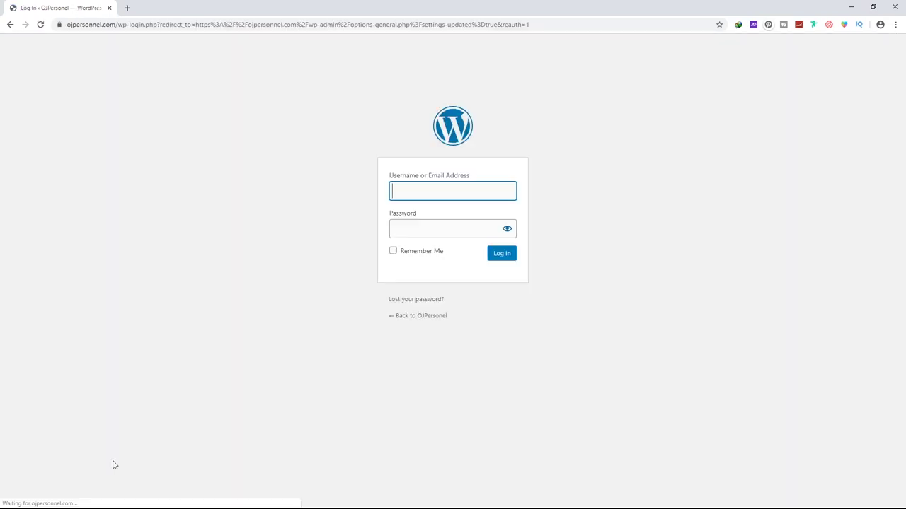
Log back in with the saved username and the account password
click(446, 193)
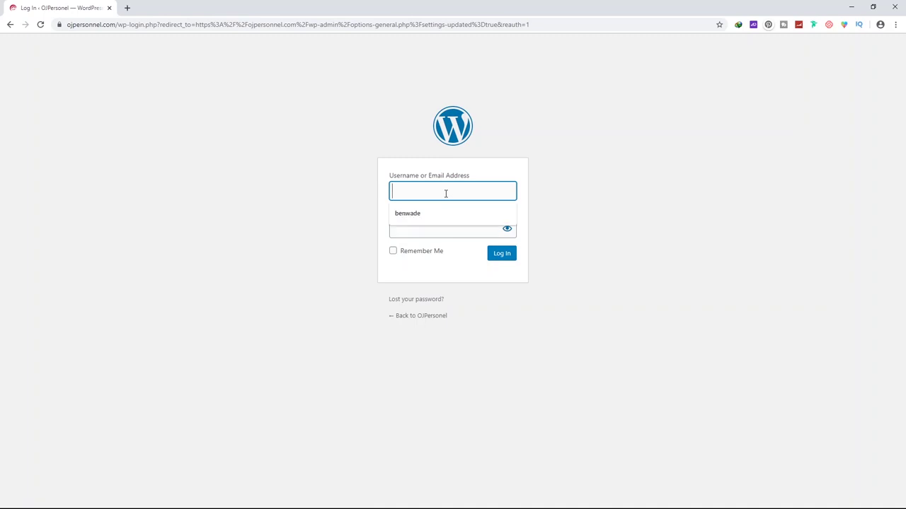
click(441, 215)
click(428, 236)
text(••••••••)
key(ctrl+a)
text(•••••••••)
key(Return)
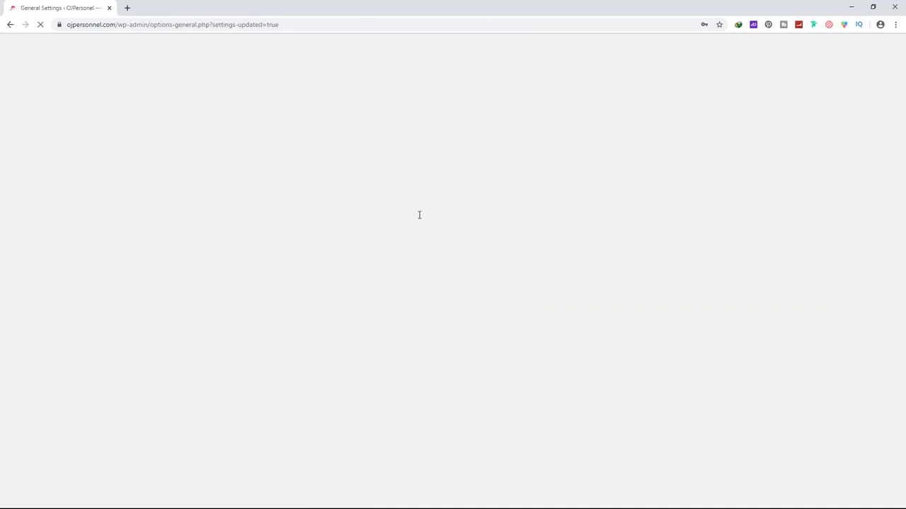
Confirm the connection now shows as secure and visit the live site over https
click(60, 25)
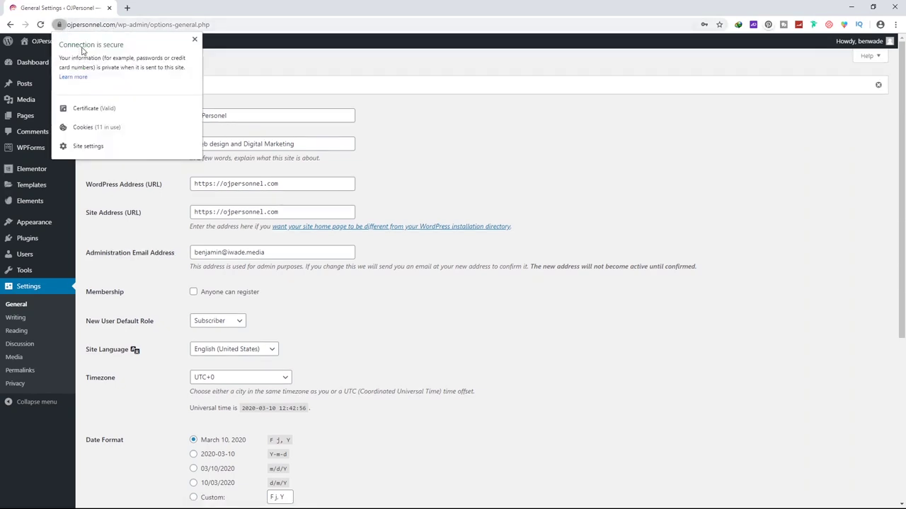
click(213, 62)
mouse_move(37, 44)
click(34, 60)
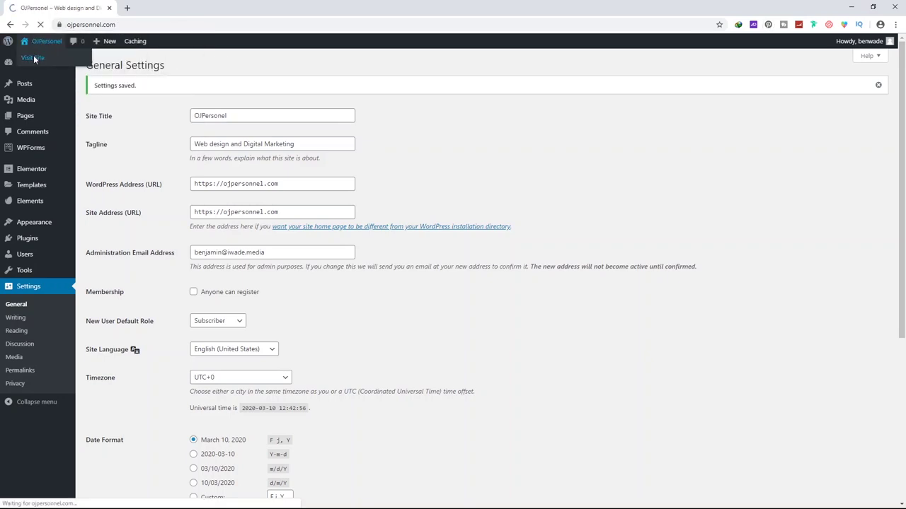